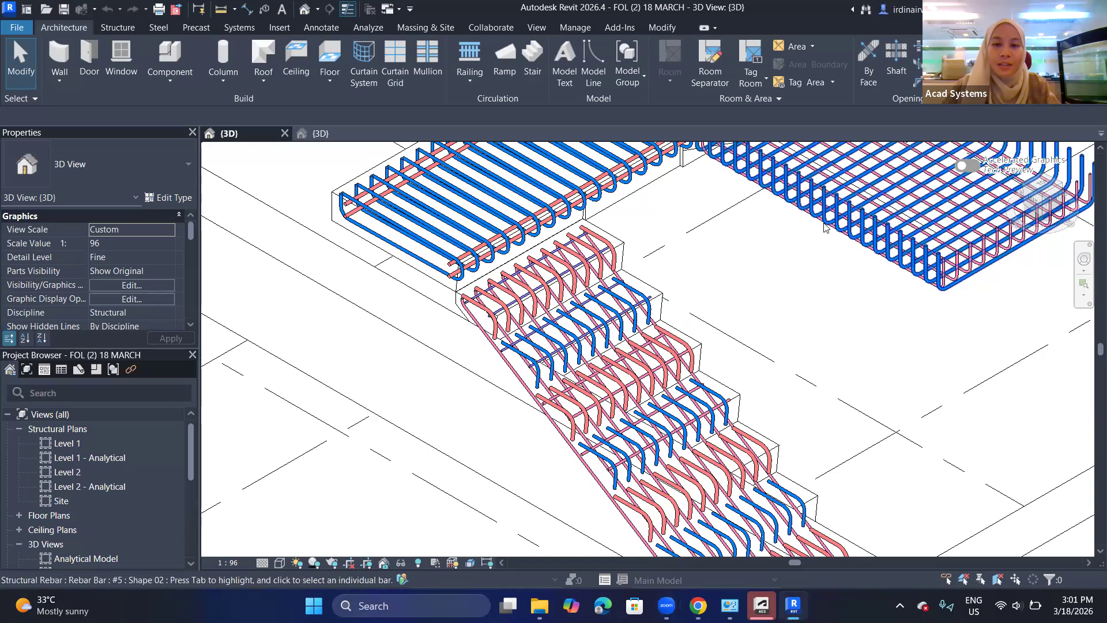
# - Examine the reinforcement of the stair flight, landing, bent-up bar mat, beam and column in the finished 3D model
pyautogui.moveTo(691, 231); pyautogui.dragTo(666, 237, button='middle')
pyautogui.scroll(-1, 601, 334)
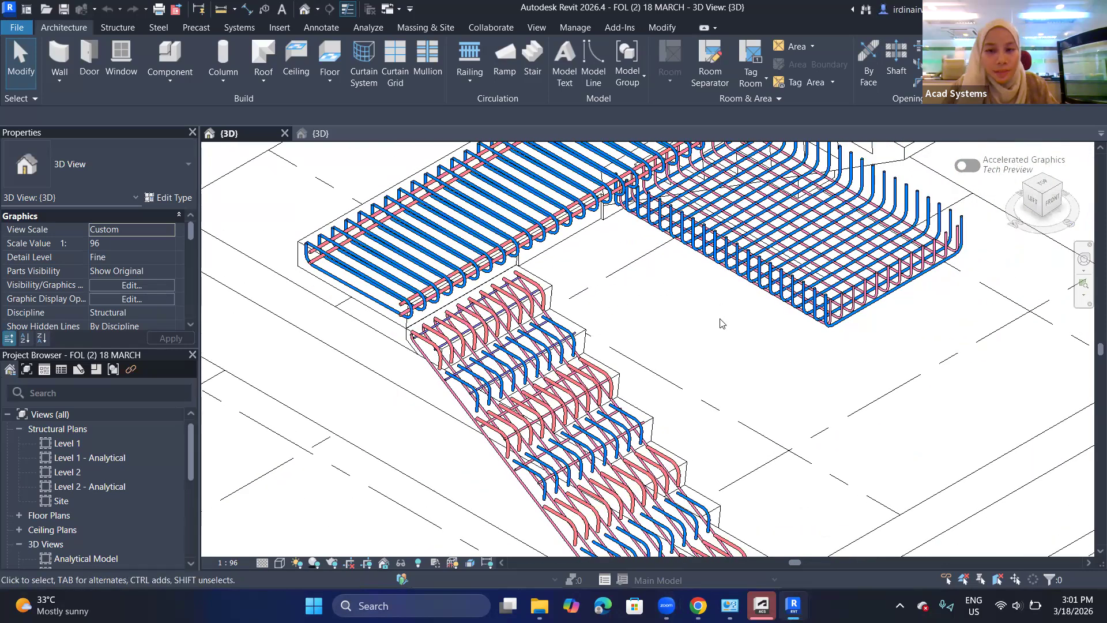
pyautogui.scroll(-1, 661, 225)
pyautogui.moveTo(557, 259); pyautogui.dragTo(499, 362, button='middle')
pyautogui.scroll(-1, 498, 361)
pyautogui.moveTo(432, 402); pyautogui.dragTo(552, 342, button='middle')
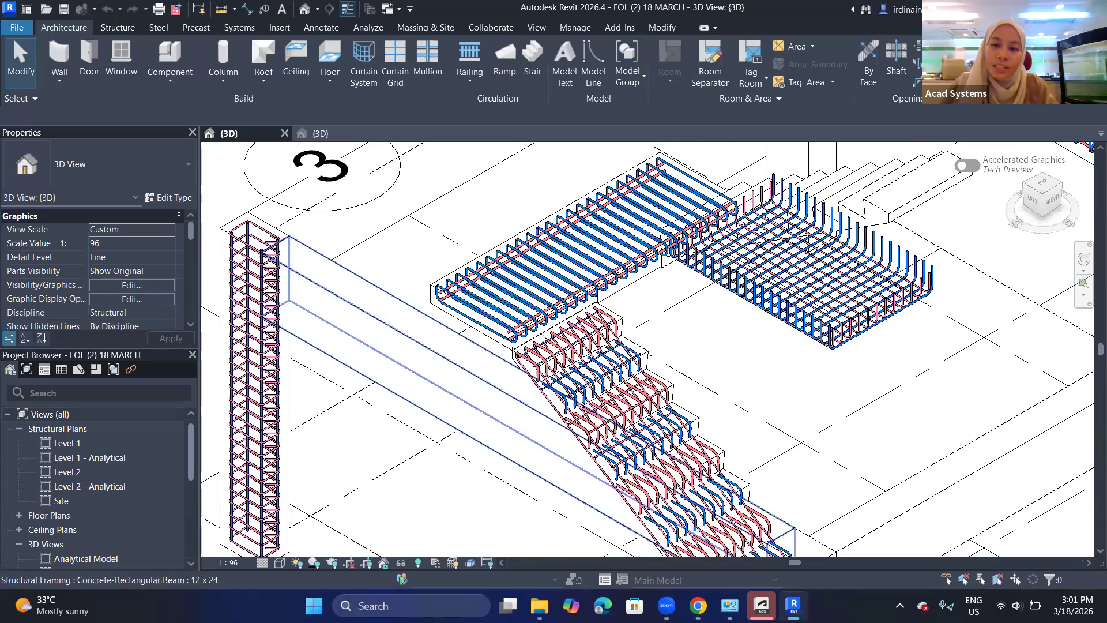
pyautogui.moveTo(817, 377); pyautogui.dragTo(812, 381, button='middle')
pyautogui.moveTo(659, 296); pyautogui.dragTo(361, 370, button='middle')
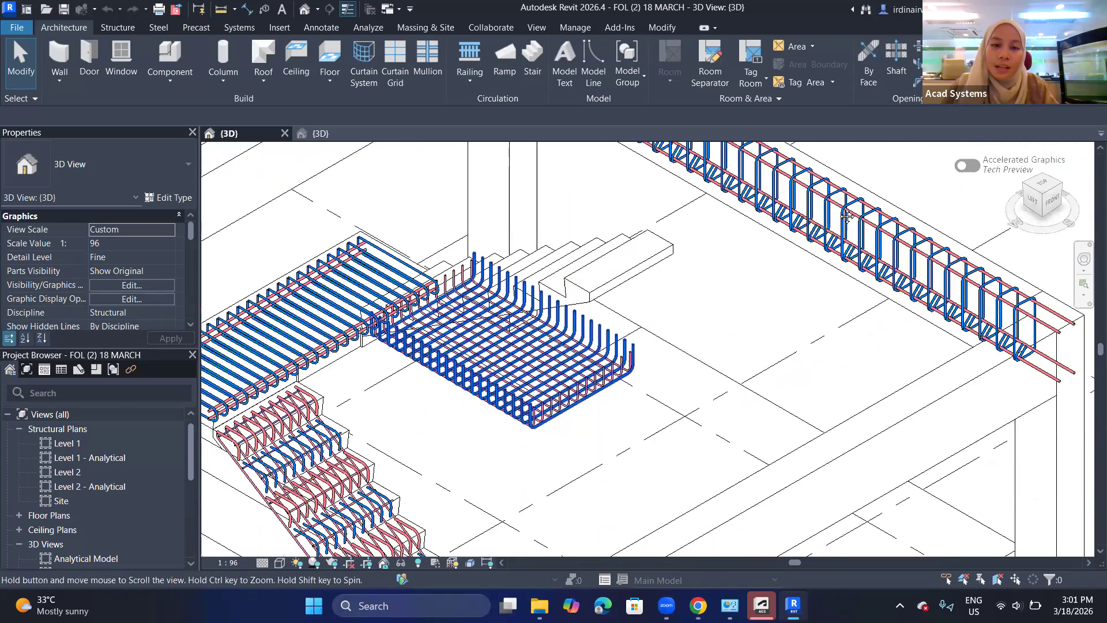
pyautogui.moveTo(846, 218); pyautogui.dragTo(834, 221, button='middle')
pyautogui.moveTo(297, 330); pyautogui.dragTo(657, 146, button='middle')
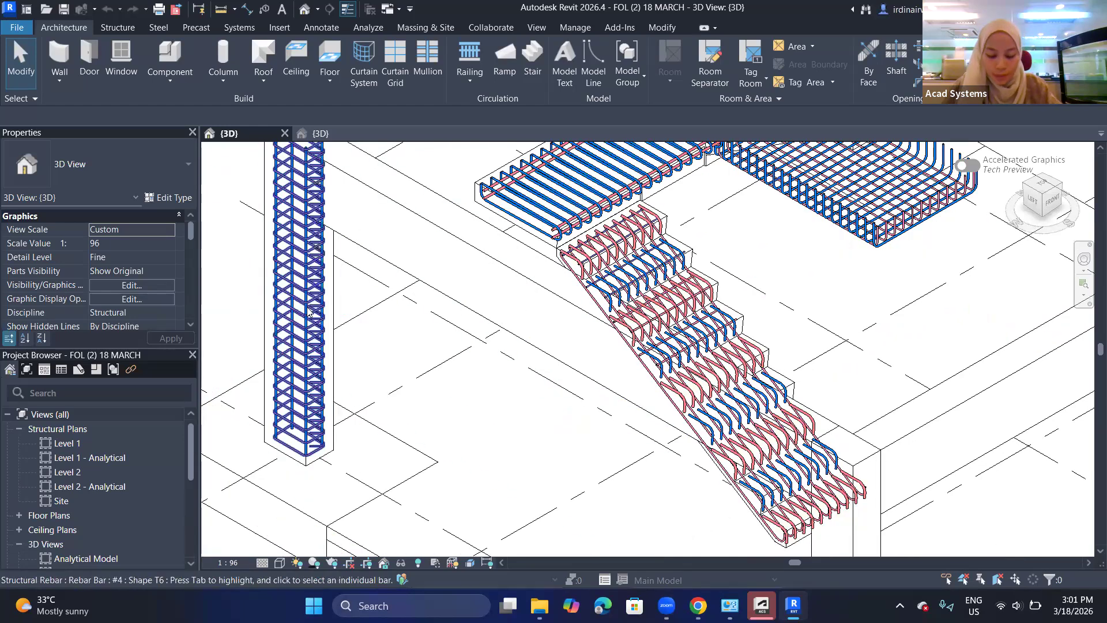
pyautogui.moveTo(381, 242); pyautogui.dragTo(407, 267, button='middle')
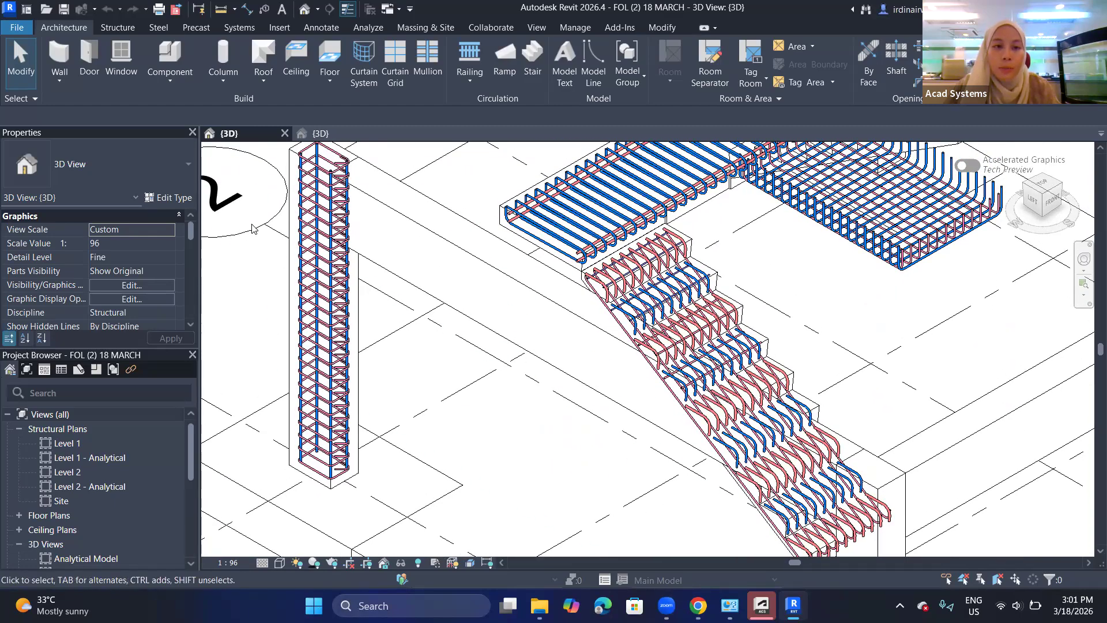
# - Inspect the upper part of the column's reinforcement, including its vertical bars, closed stirrups and hooks
pyautogui.scroll(1, 315, 203)
pyautogui.scroll(2, 317, 207)
pyautogui.moveTo(321, 222); pyautogui.dragTo(459, 312, button='middle')
pyautogui.scroll(4, 486, 191)
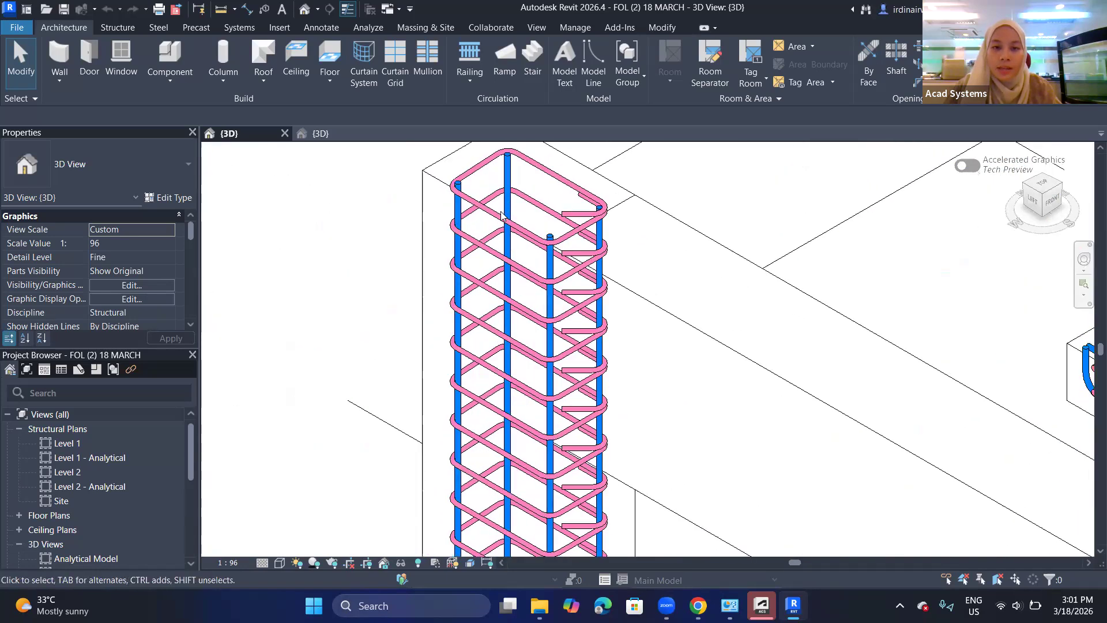
pyautogui.moveTo(524, 290); pyautogui.dragTo(546, 369, button='middle')
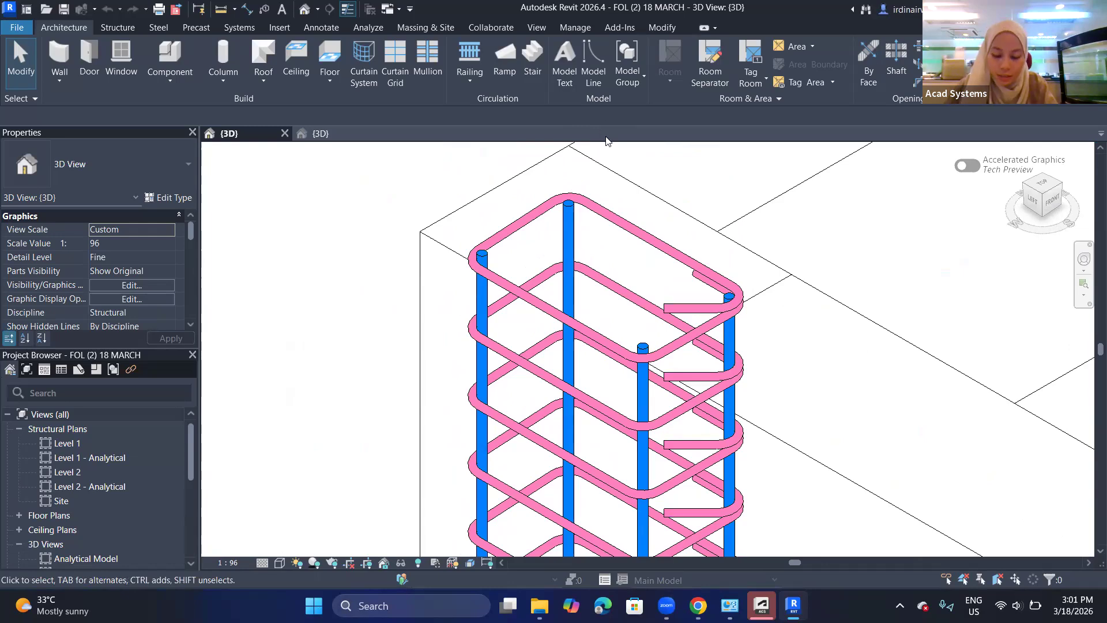
pyautogui.moveTo(709, 234); pyautogui.dragTo(687, 201, button='middle')
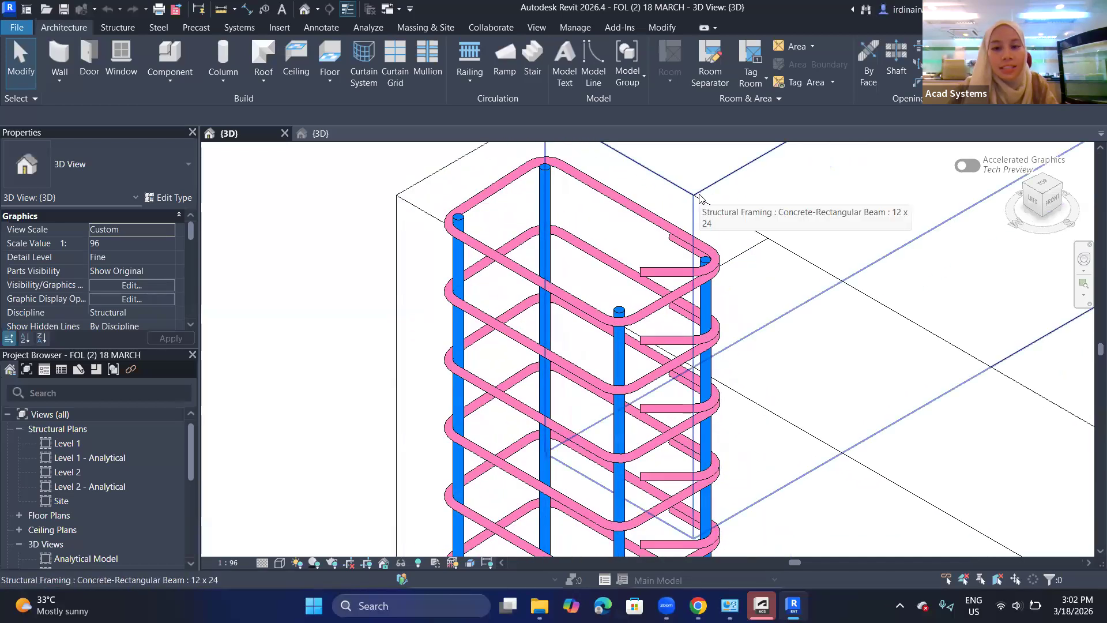
pyautogui.scroll(-2, 698, 197)
pyautogui.moveTo(707, 206); pyautogui.dragTo(585, 217, button='middle')
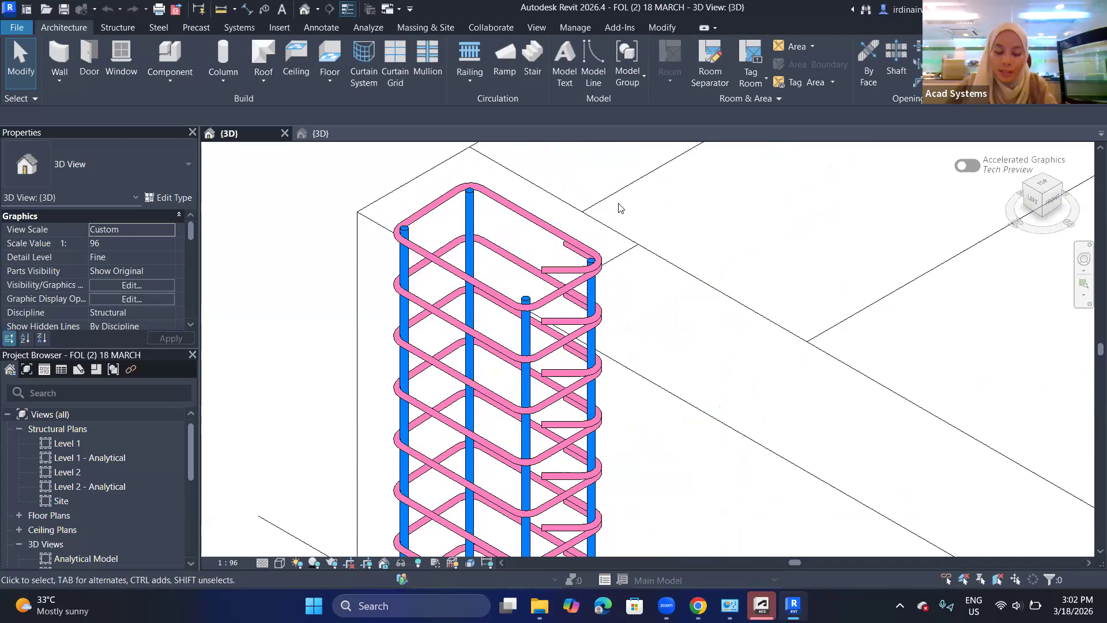
pyautogui.moveTo(667, 271); pyautogui.dragTo(560, 136, button='middle')
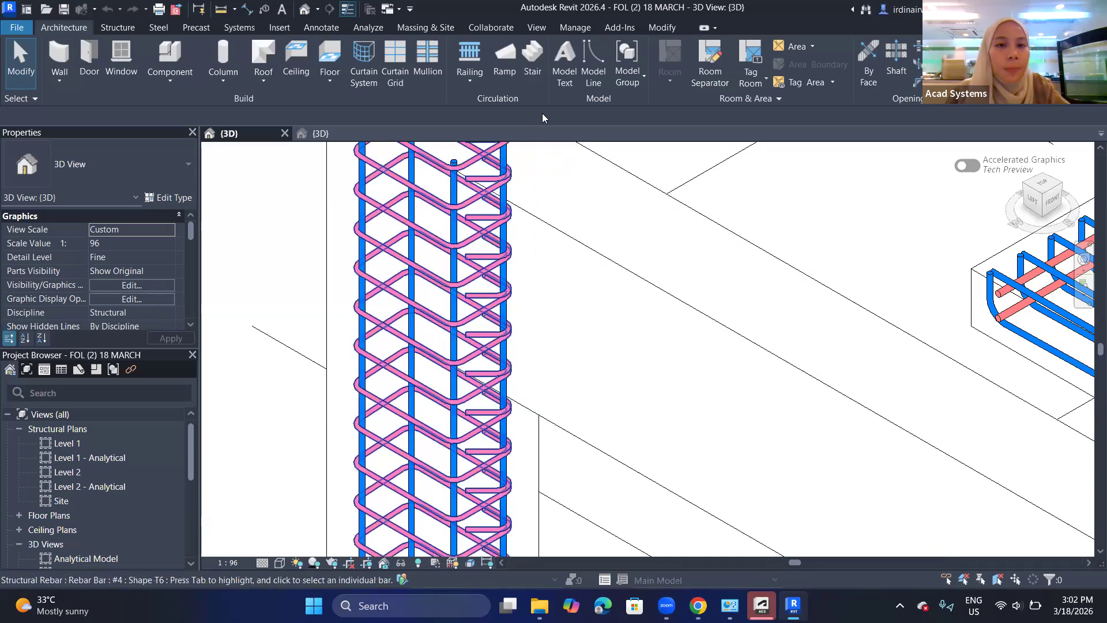
# - Compare the reinforcement across the model, then inspect how the bars run through the landing and upper stair steps
pyautogui.scroll(-3, 573, 388)
pyautogui.scroll(-3, 698, 327)
pyautogui.moveTo(410, 208); pyautogui.dragTo(449, 232, button='middle')
pyautogui.scroll(-2, 539, 265)
pyautogui.scroll(-1, 685, 266)
pyautogui.moveTo(759, 287); pyautogui.dragTo(364, 164, button='middle')
pyautogui.scroll(-1, 617, 282)
pyautogui.scroll(-3, 640, 283)
pyautogui.moveTo(678, 282); pyautogui.dragTo(565, 295, button='middle')
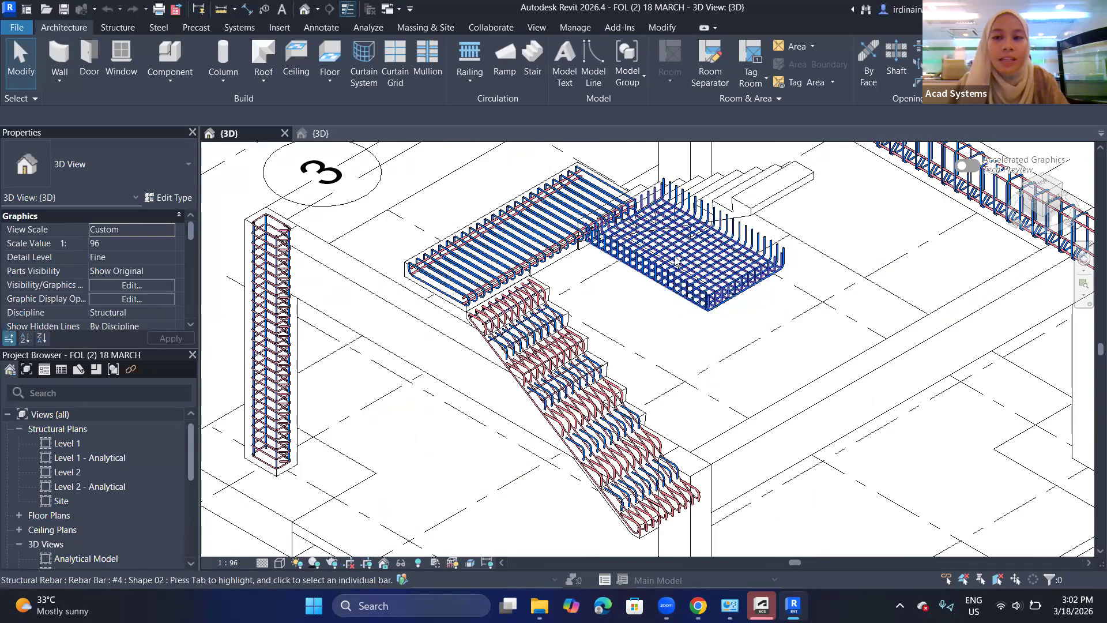
pyautogui.scroll(-1, 683, 264)
pyautogui.moveTo(682, 263); pyautogui.dragTo(662, 283, button='middle')
pyautogui.scroll(-1, 488, 292)
pyautogui.scroll(1, 487, 293)
pyautogui.scroll(1, 487, 293)
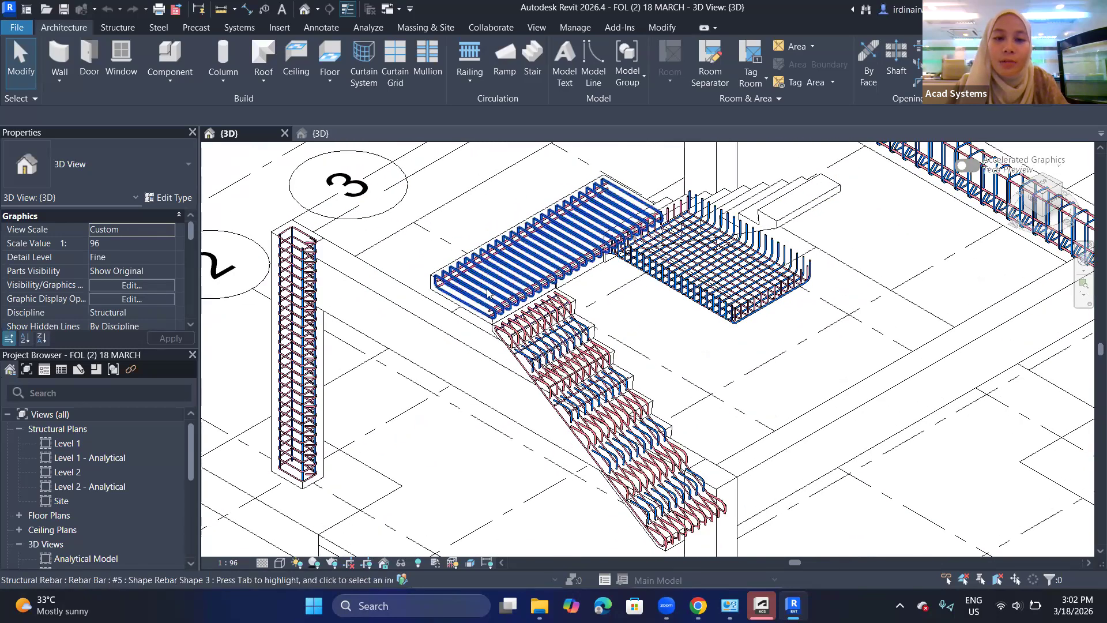
pyautogui.scroll(1, 487, 292)
pyautogui.scroll(1, 631, 400)
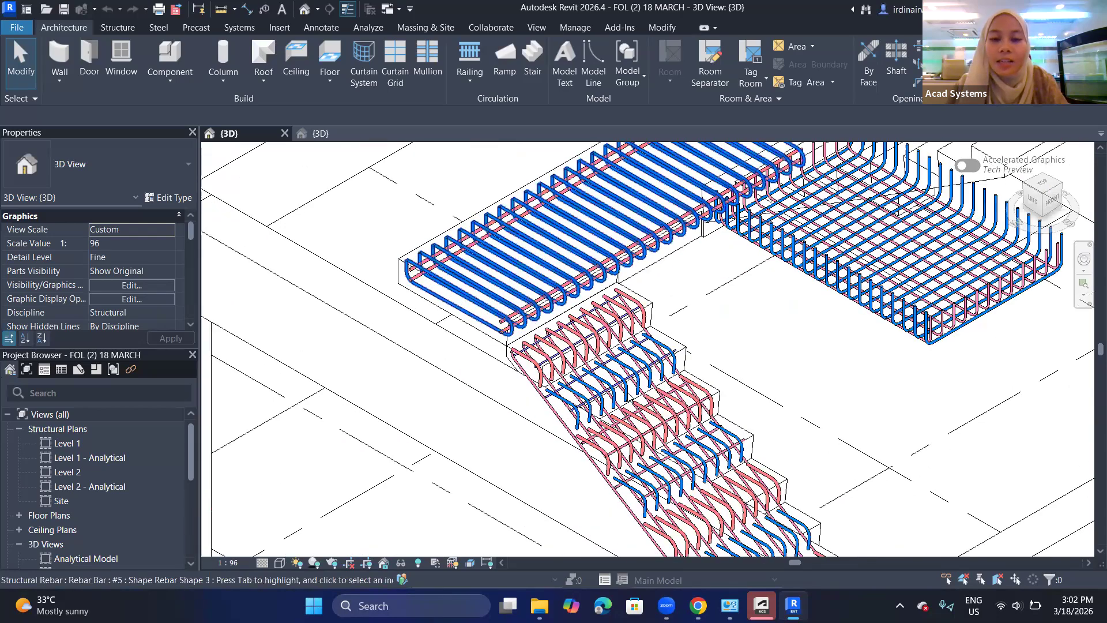
pyautogui.scroll(4, 634, 398)
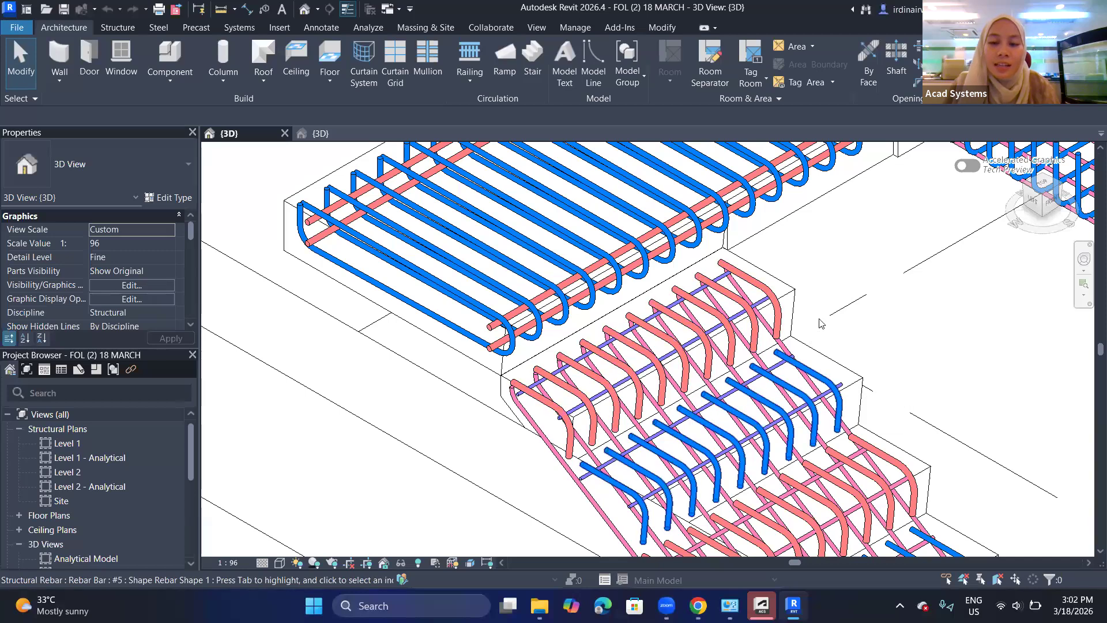
pyautogui.moveTo(827, 321); pyautogui.dragTo(722, 301, button='middle')
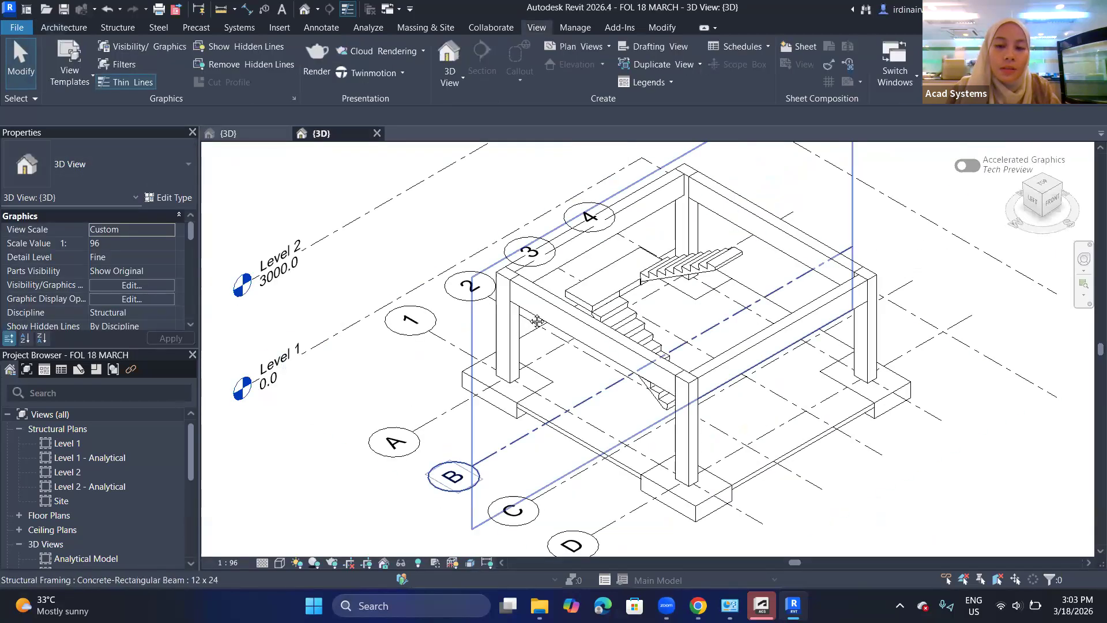
# - Open the East elevation of the unreinforced FOL 18 MARCH project
pyautogui.scroll(3, 553, 323)
pyautogui.moveTo(537, 303); pyautogui.dragTo(560, 272, button='middle')
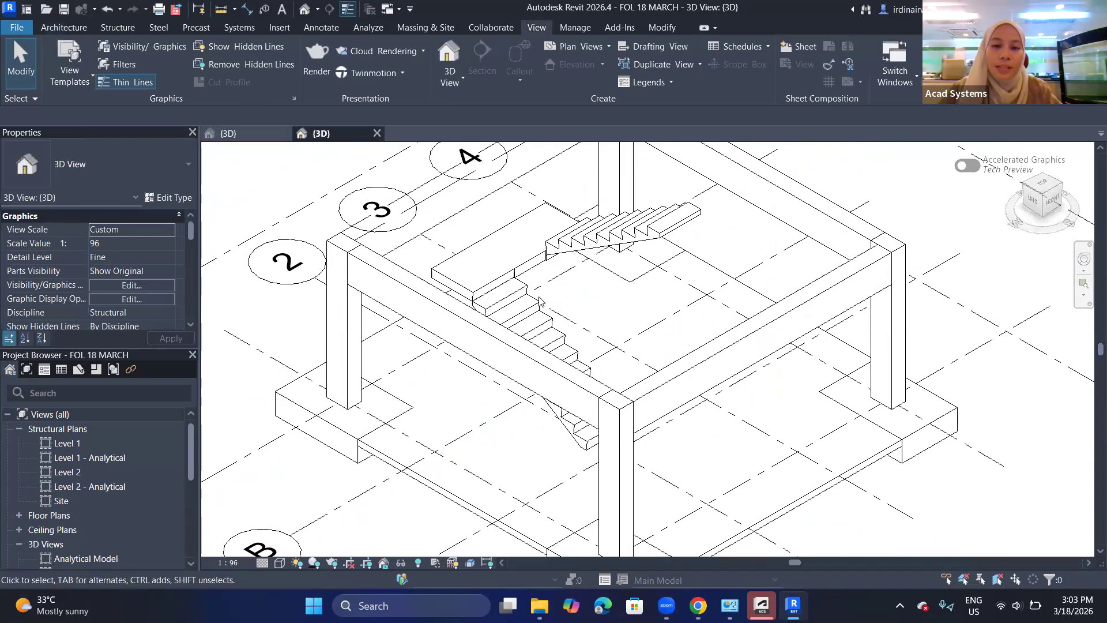
pyautogui.moveTo(545, 344); pyautogui.dragTo(526, 298, button='middle')
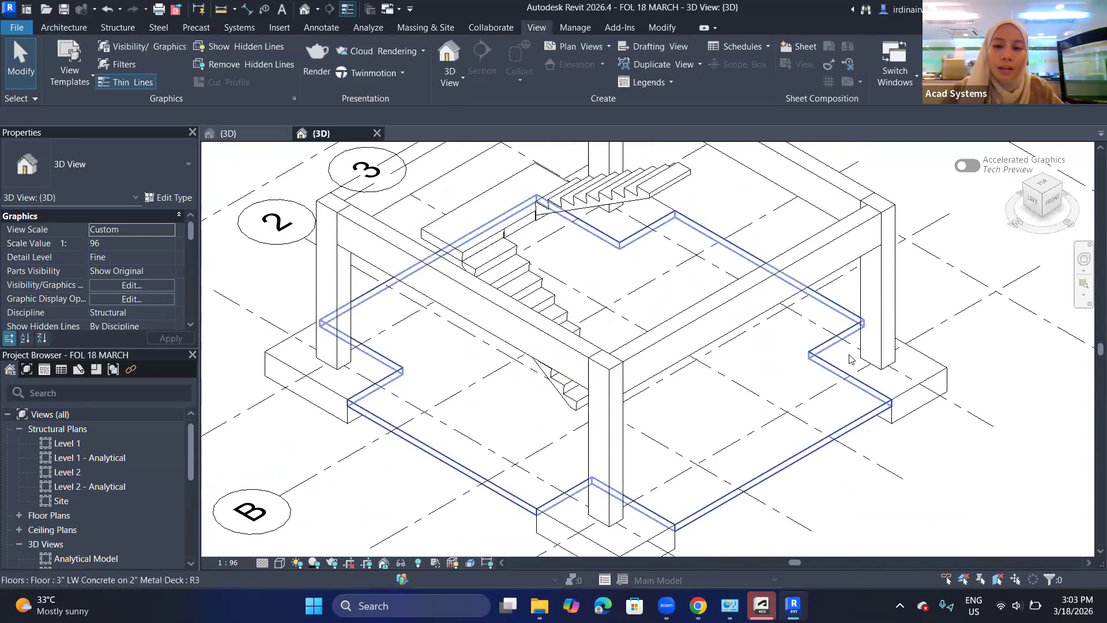
pyautogui.moveTo(686, 460); pyautogui.dragTo(700, 355, button='middle')
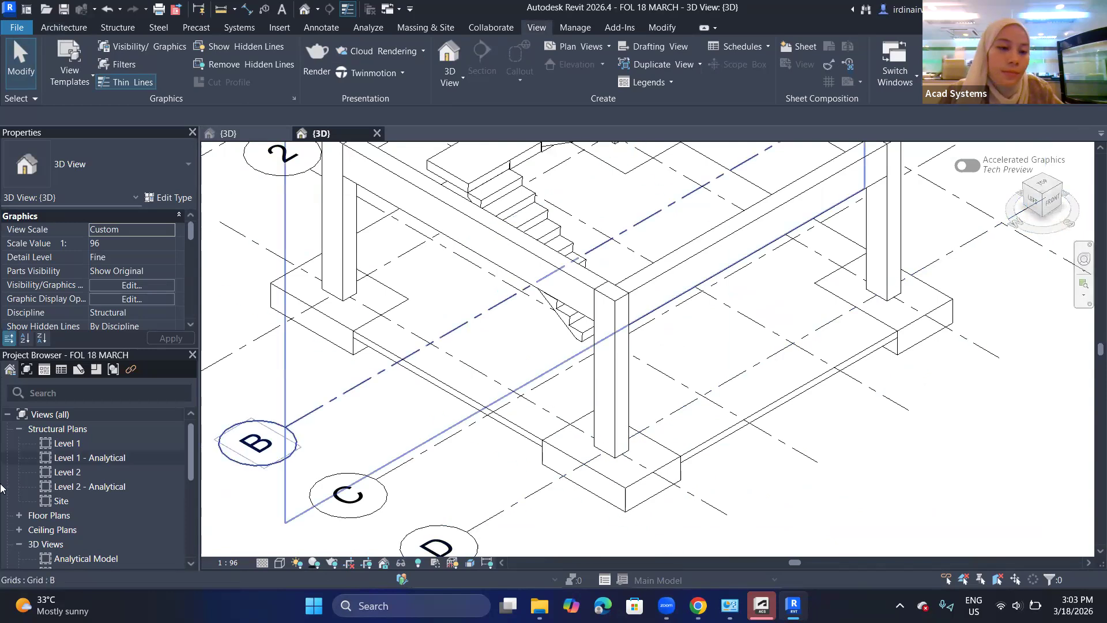
pyautogui.scroll(-3, 91, 457)
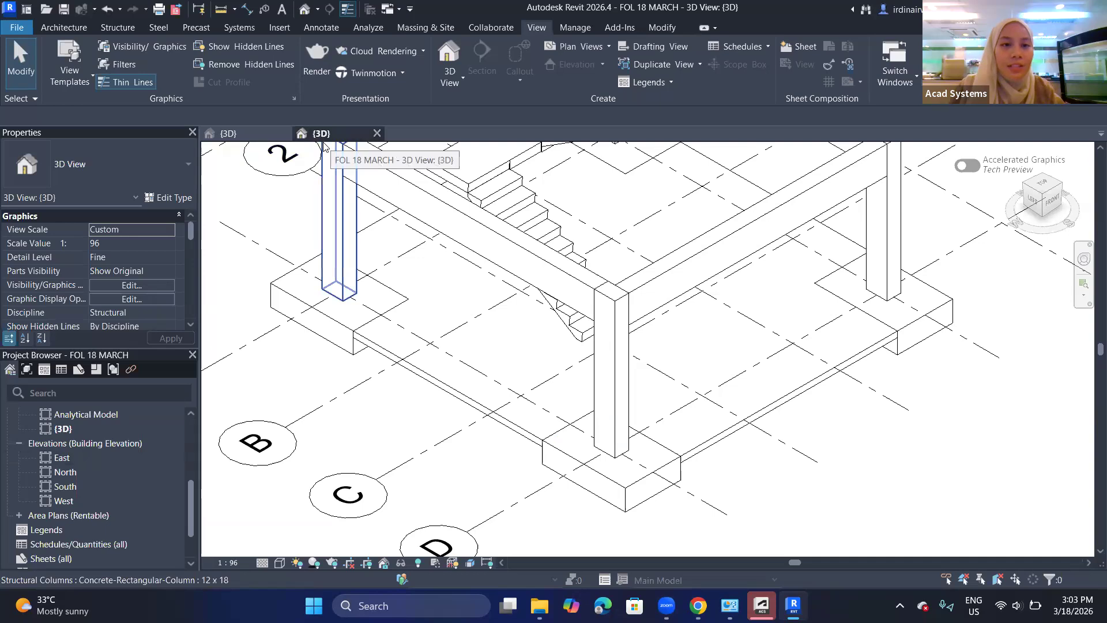
pyautogui.click(63, 458)
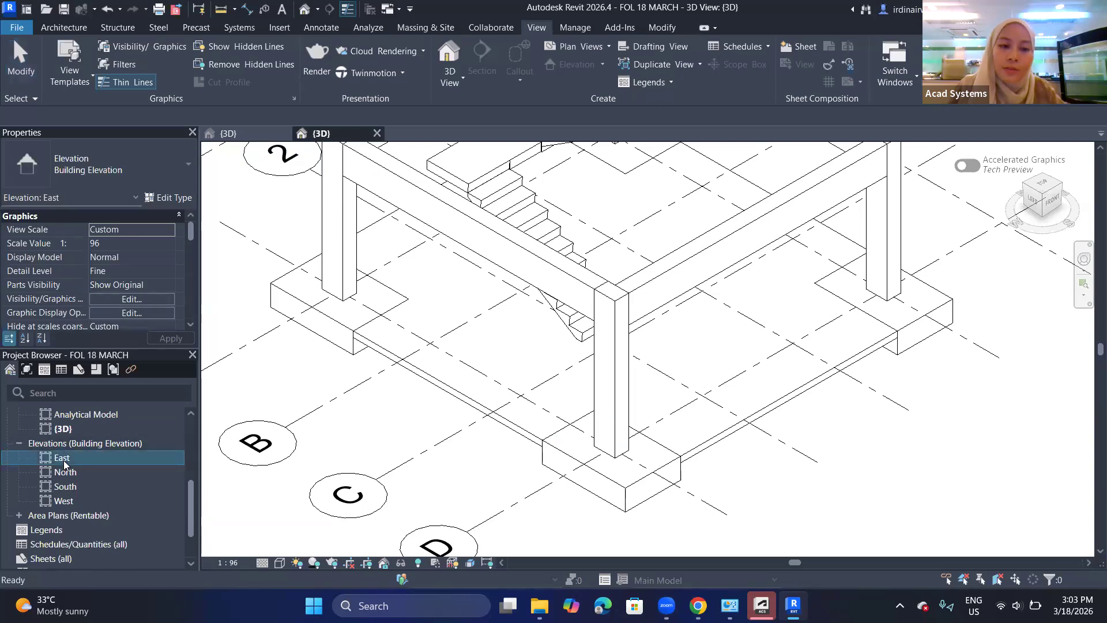
pyautogui.doubleClick(64, 459)
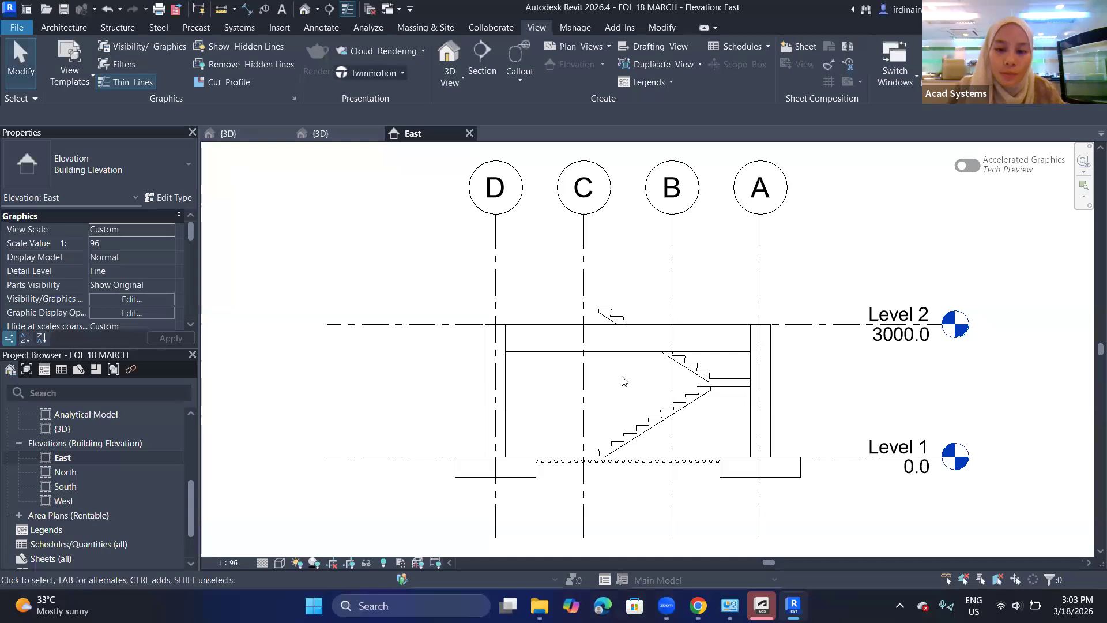
# - Start the Rebar command on the rectangular footing at grid A and choose straight rebar shape 00
pyautogui.scroll(6, 622, 381)
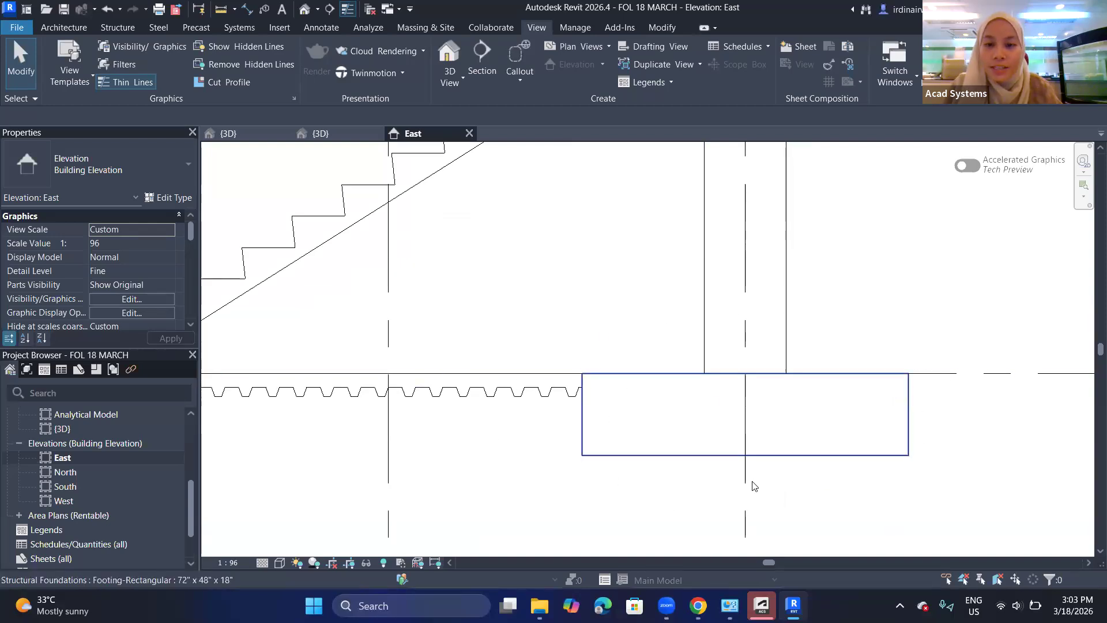
pyautogui.scroll(2, 901, 414)
pyautogui.moveTo(805, 380); pyautogui.dragTo(682, 332, button='middle')
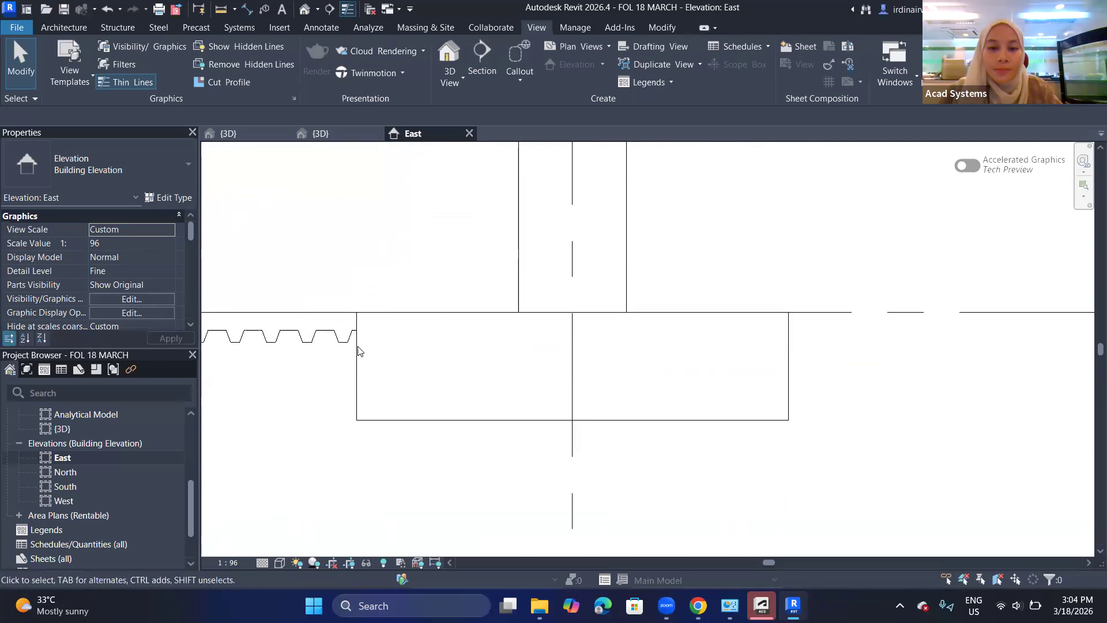
pyautogui.click(365, 422)
pyautogui.moveTo(379, 240); pyautogui.dragTo(435, 273, button='middle')
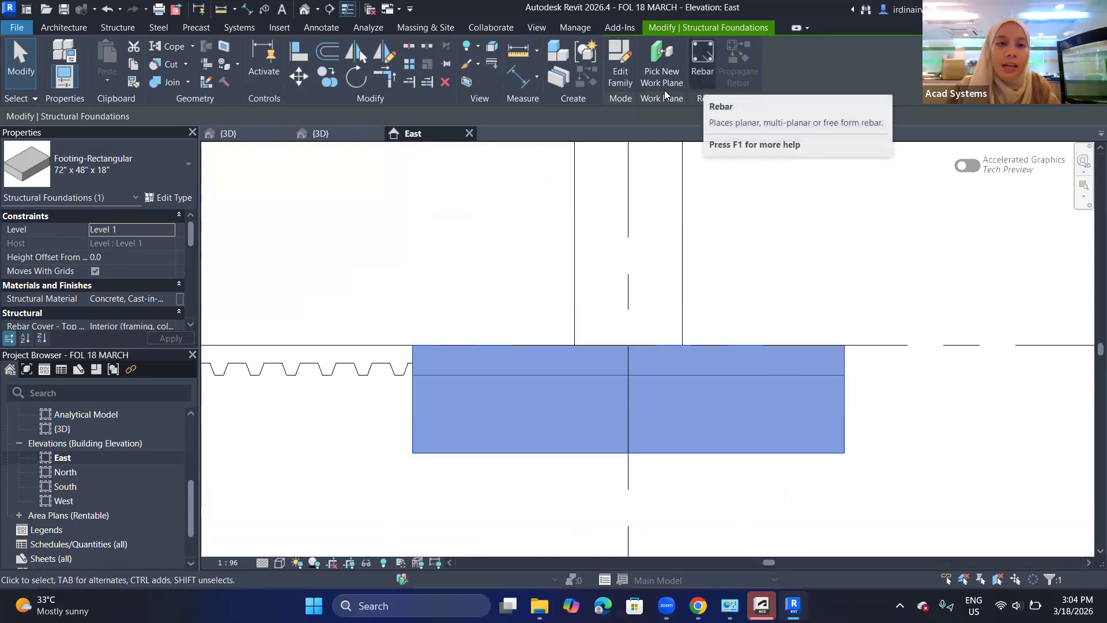
pyautogui.click(695, 78)
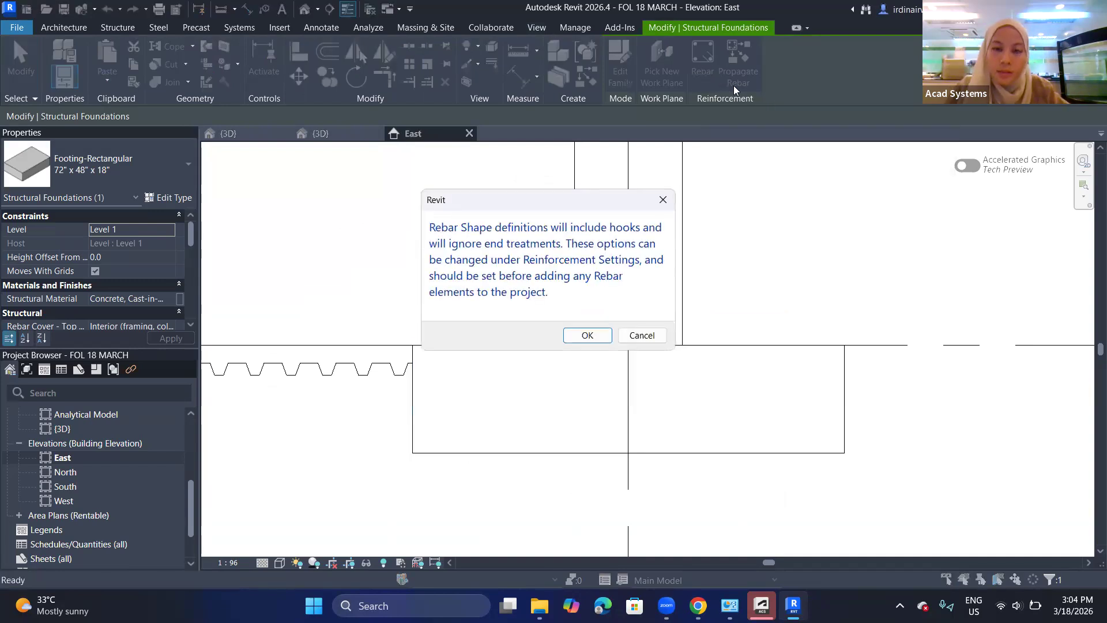
pyautogui.click(587, 335)
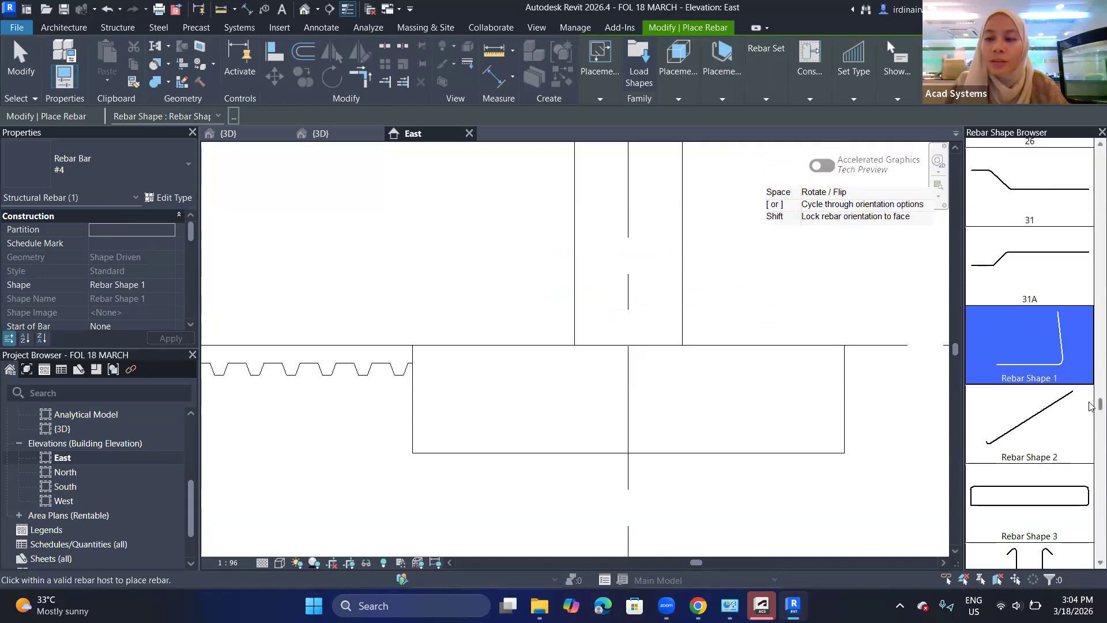
pyautogui.moveTo(1090, 402); pyautogui.dragTo(1088, 136)
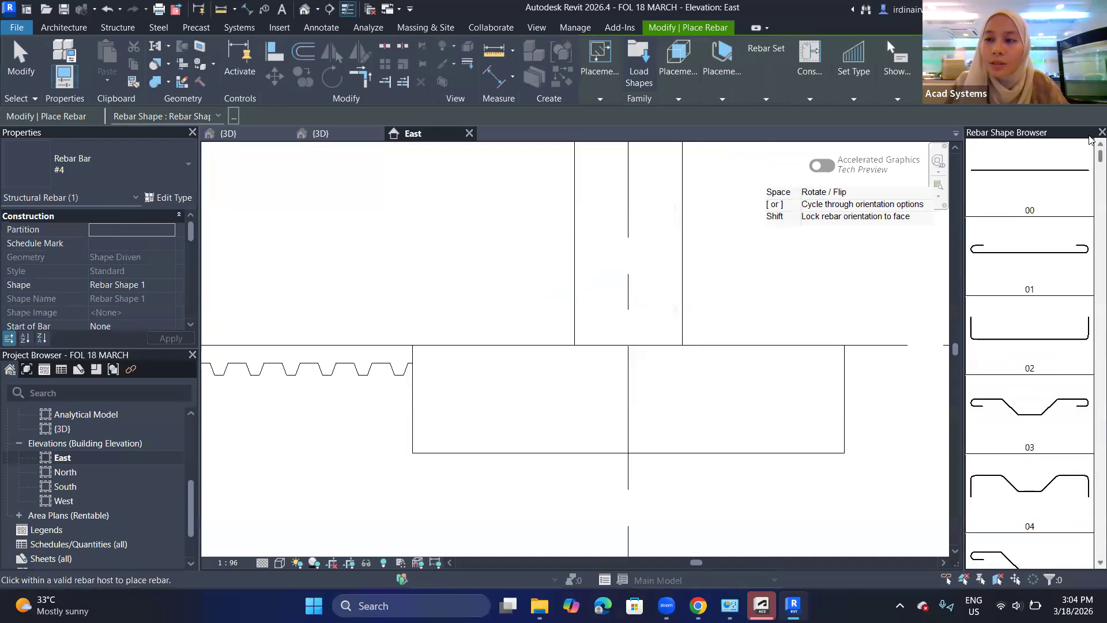
pyautogui.click(1022, 179)
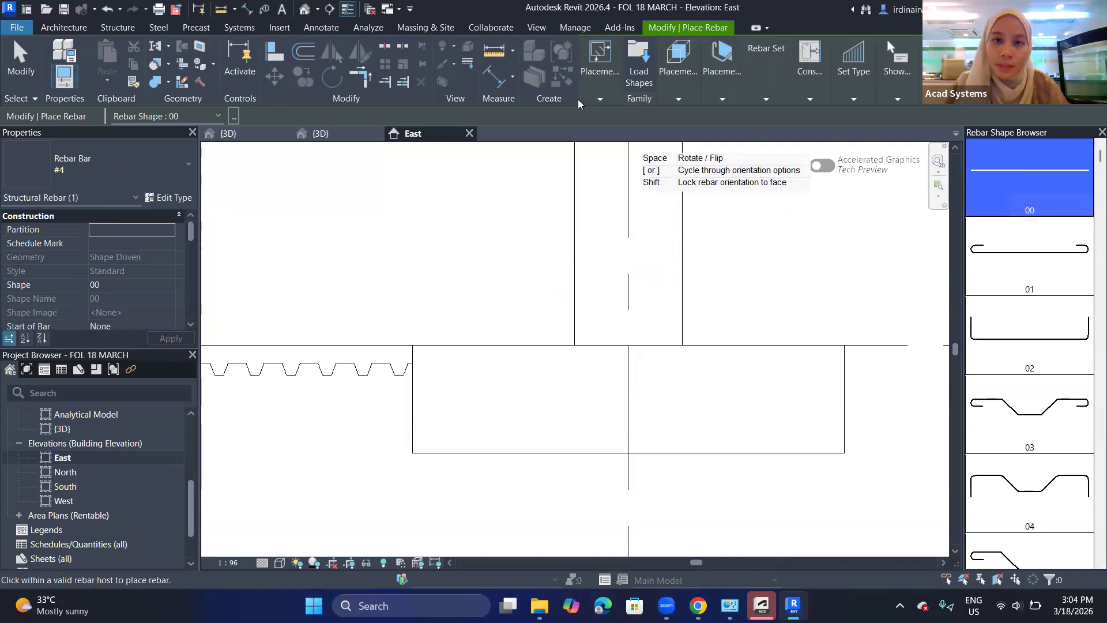
# - Review the rebar placement methods and change the placement orientation setting, then leave the command without placing a bar
pyautogui.click(599, 99)
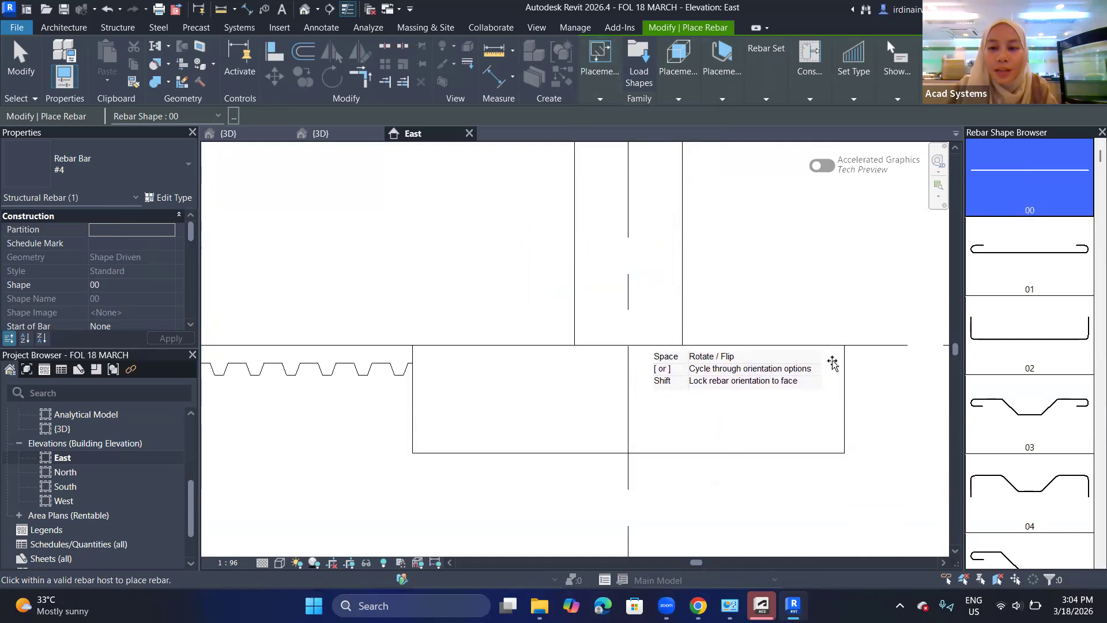
pyautogui.click(594, 91)
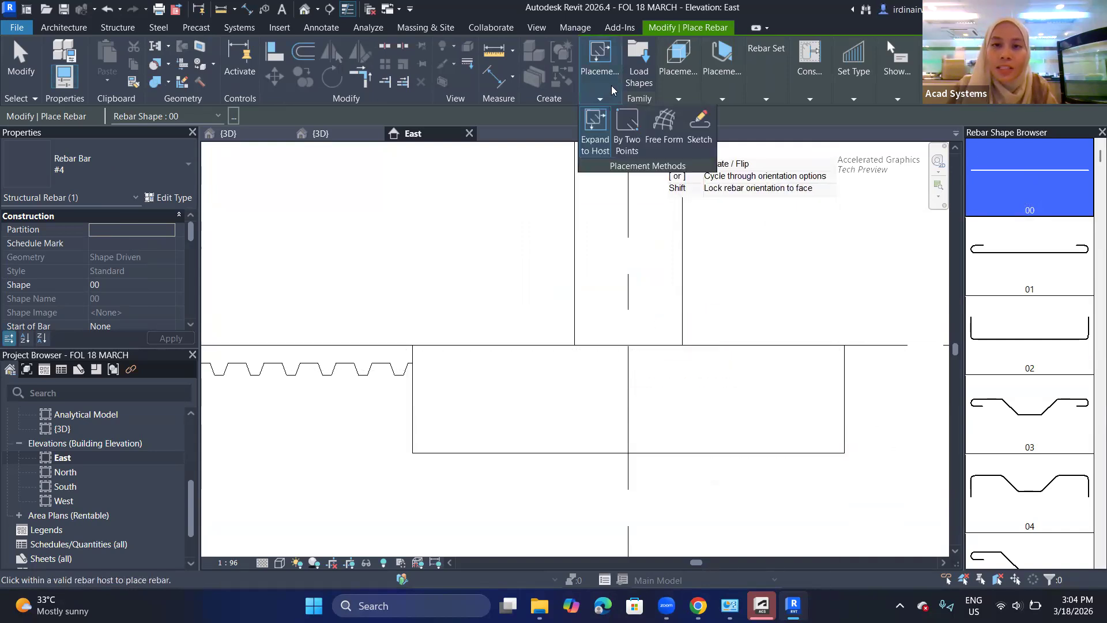
pyautogui.moveTo(730, 97)
pyautogui.click(771, 139)
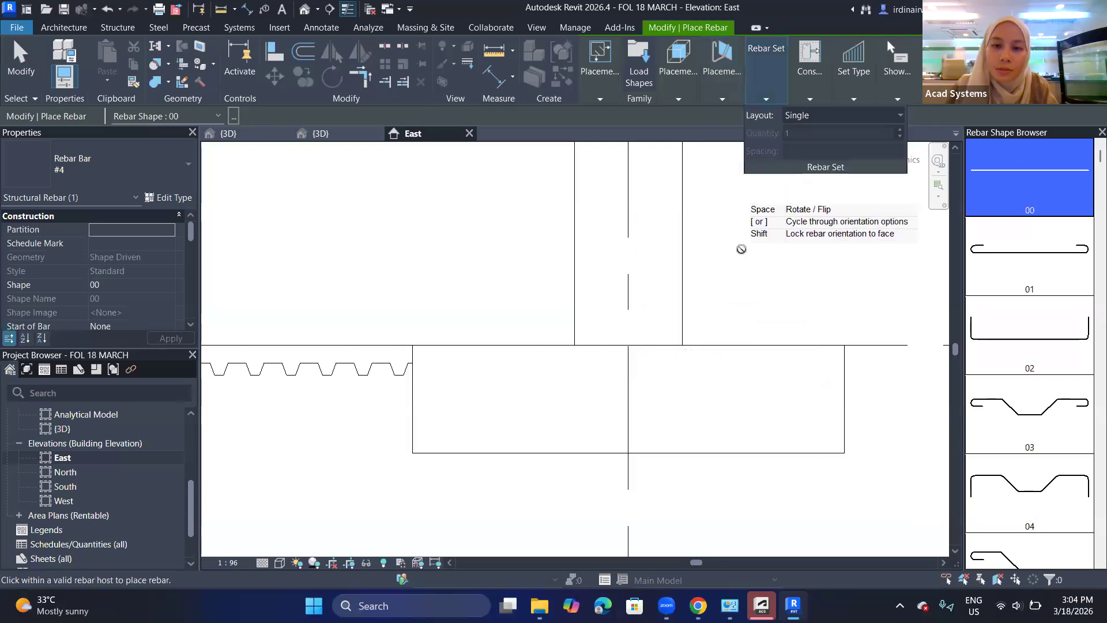
pyautogui.press('Escape')
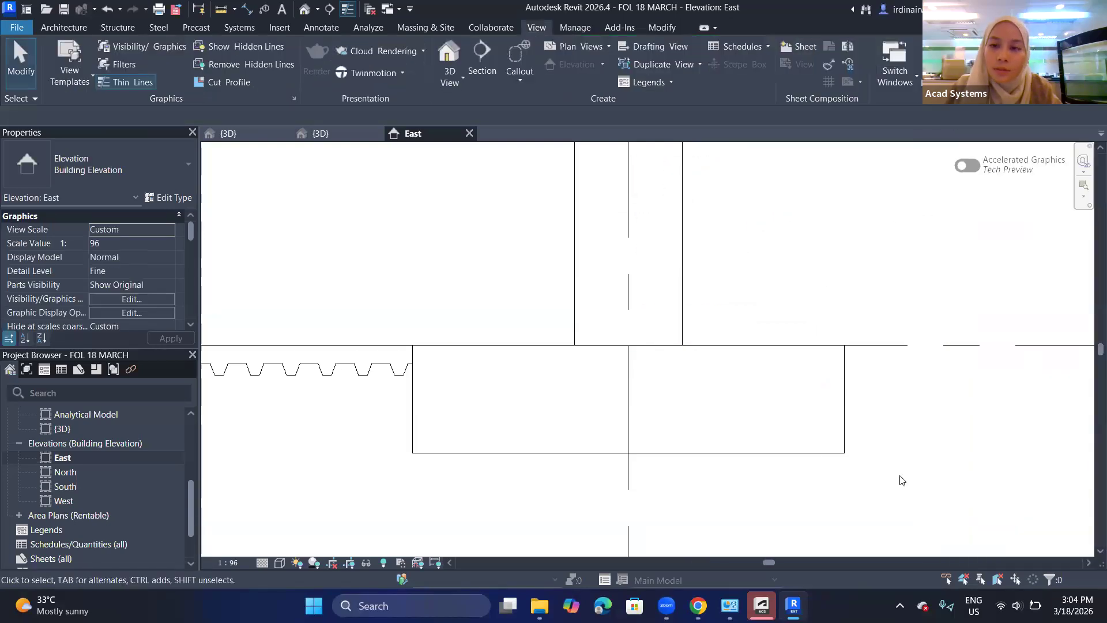
# - Start placing rebar in the footing at grid A with Perpendicular to Cover orientation and Far Cover Reference as the placement plane
pyautogui.click(843, 449)
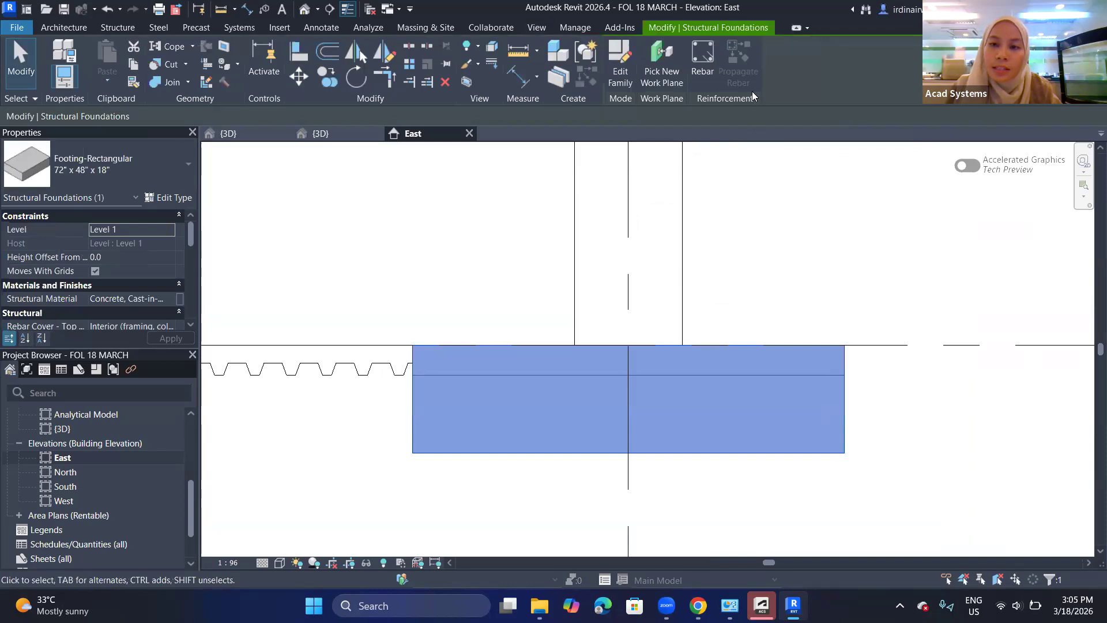
pyautogui.click(704, 64)
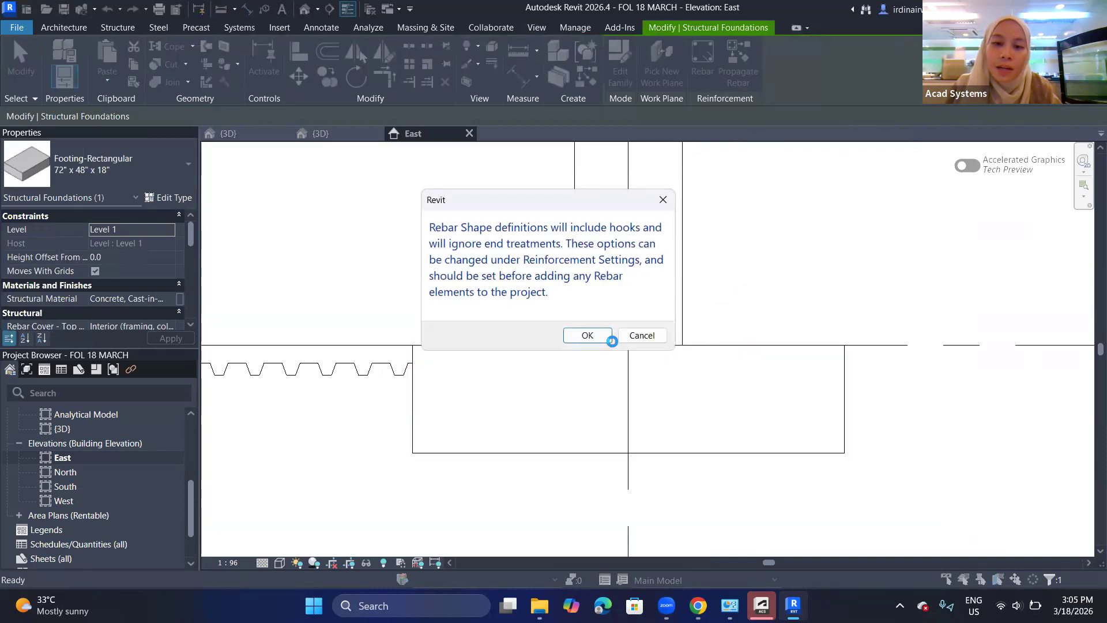
pyautogui.click(602, 334)
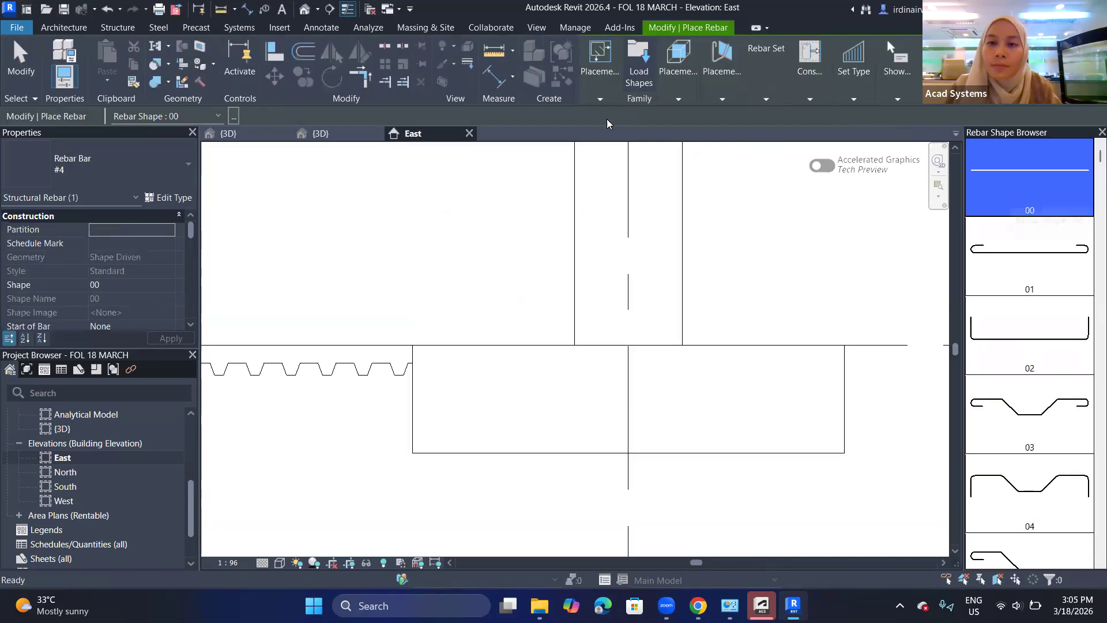
pyautogui.click(722, 99)
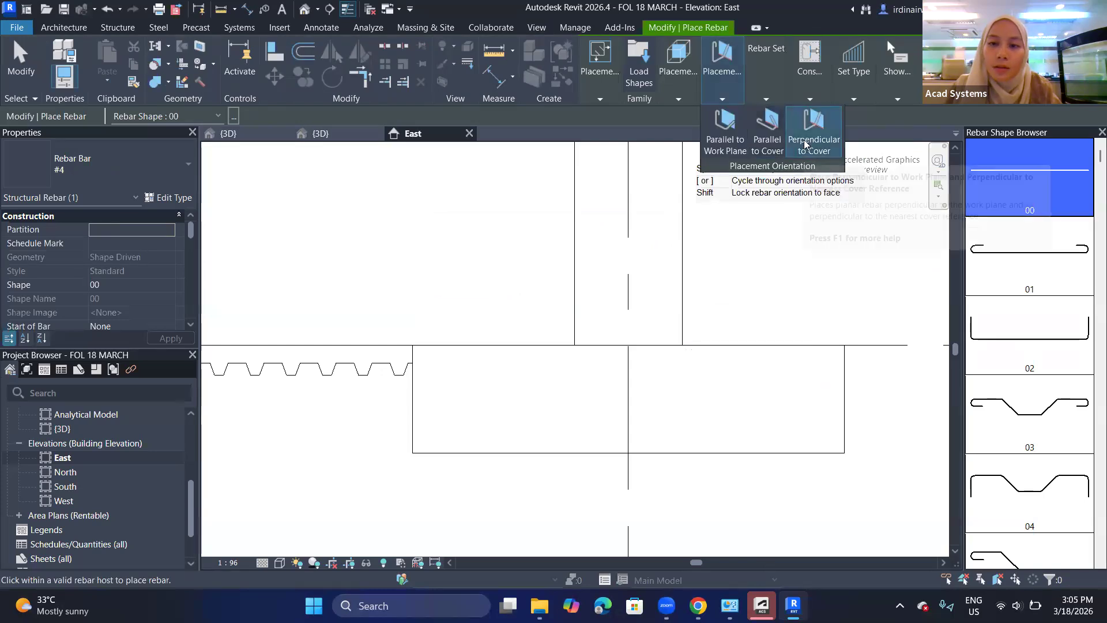
pyautogui.click(816, 328)
pyautogui.click(749, 101)
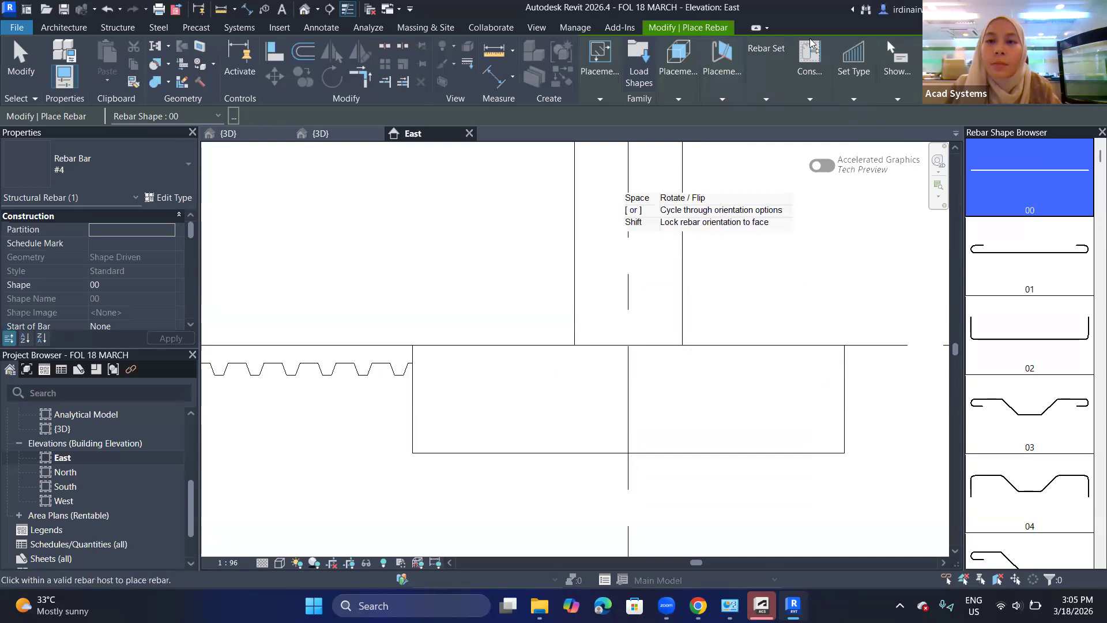
pyautogui.click(721, 99)
pyautogui.click(679, 99)
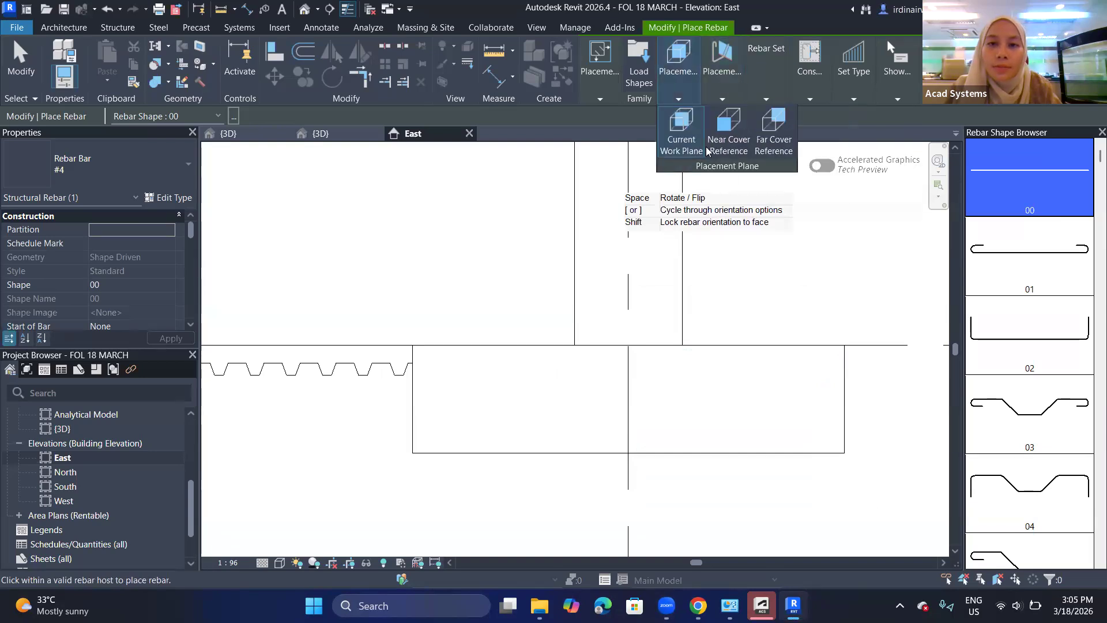
pyautogui.click(772, 133)
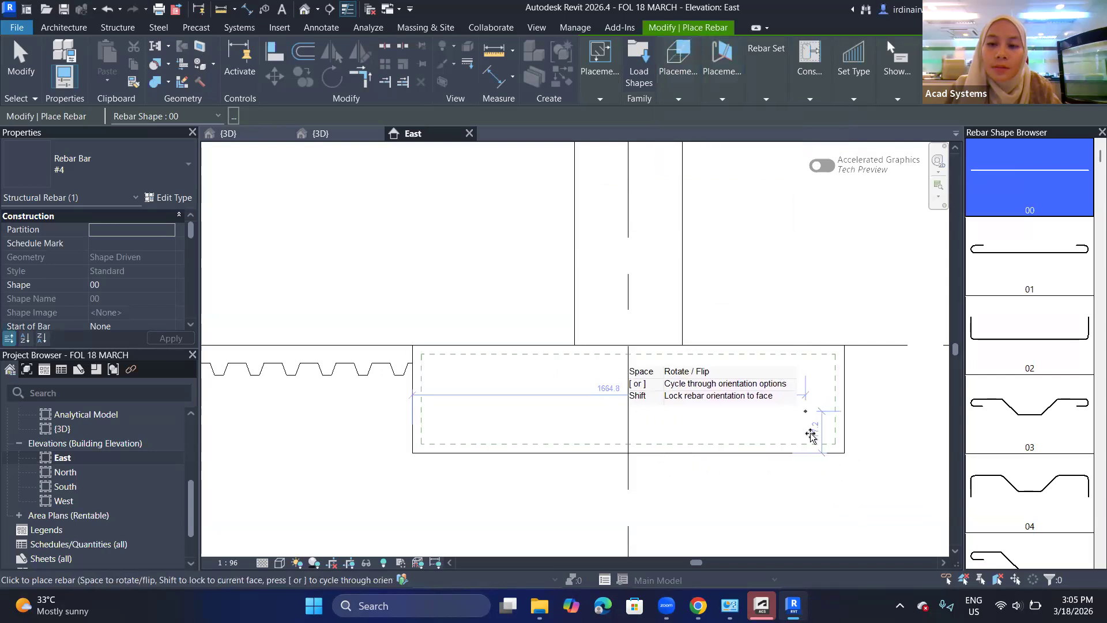
# - Place one #4 shape 02 bar in the footing's lower outer corner, about 47 mm from the side and 45 mm above the base
pyautogui.scroll(3, 835, 441)
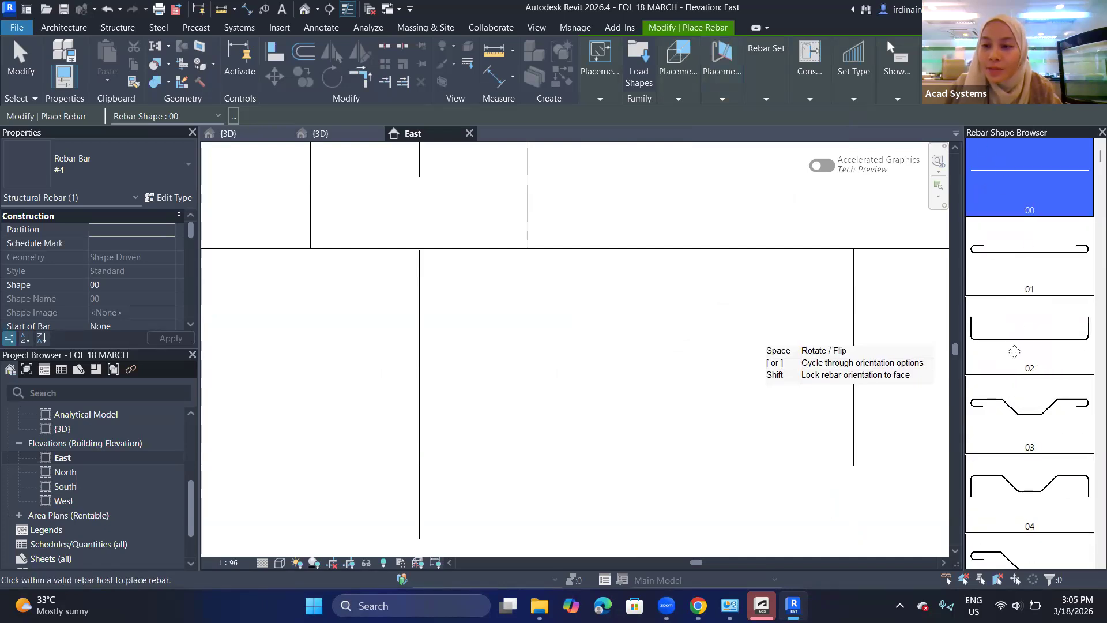
pyautogui.click(1029, 344)
pyautogui.scroll(-1, 750, 427)
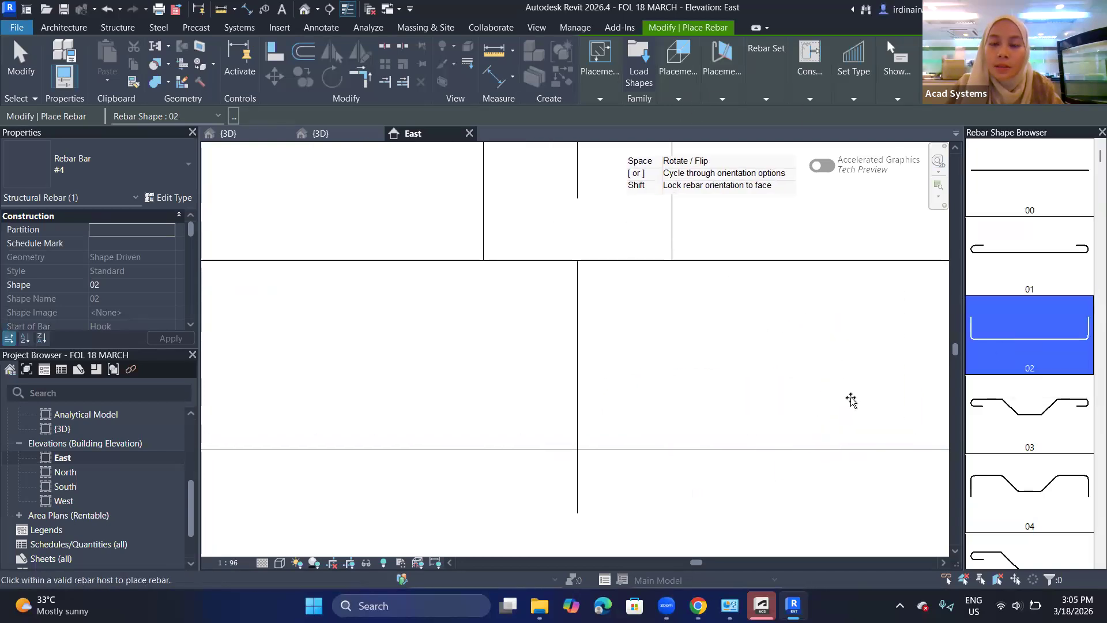
pyautogui.scroll(-1, 851, 400)
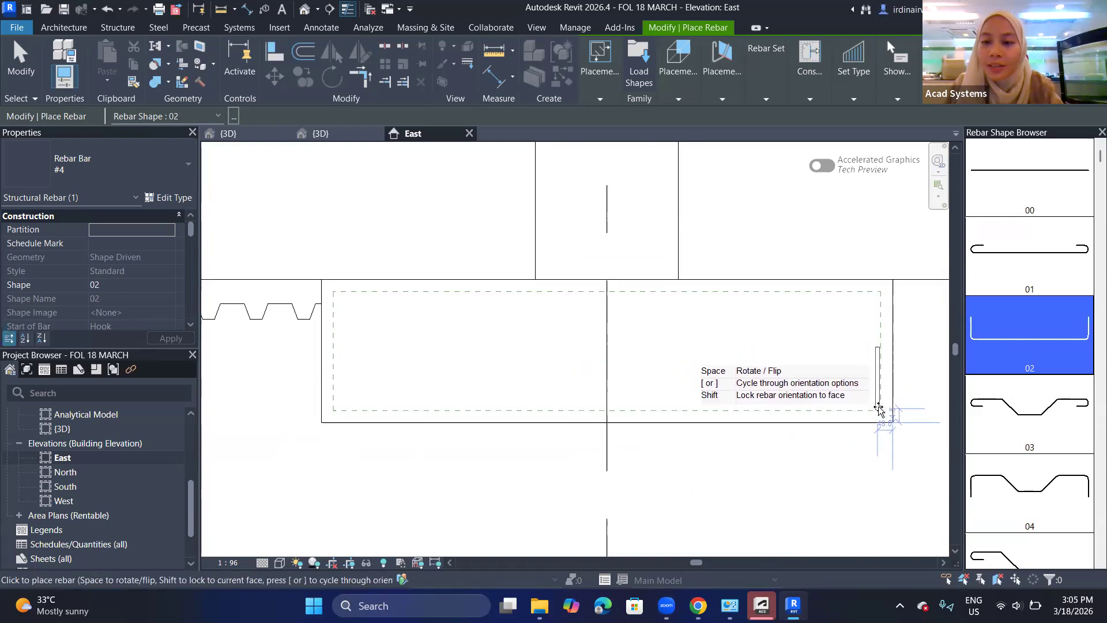
pyautogui.scroll(2, 879, 409)
pyautogui.scroll(2, 880, 409)
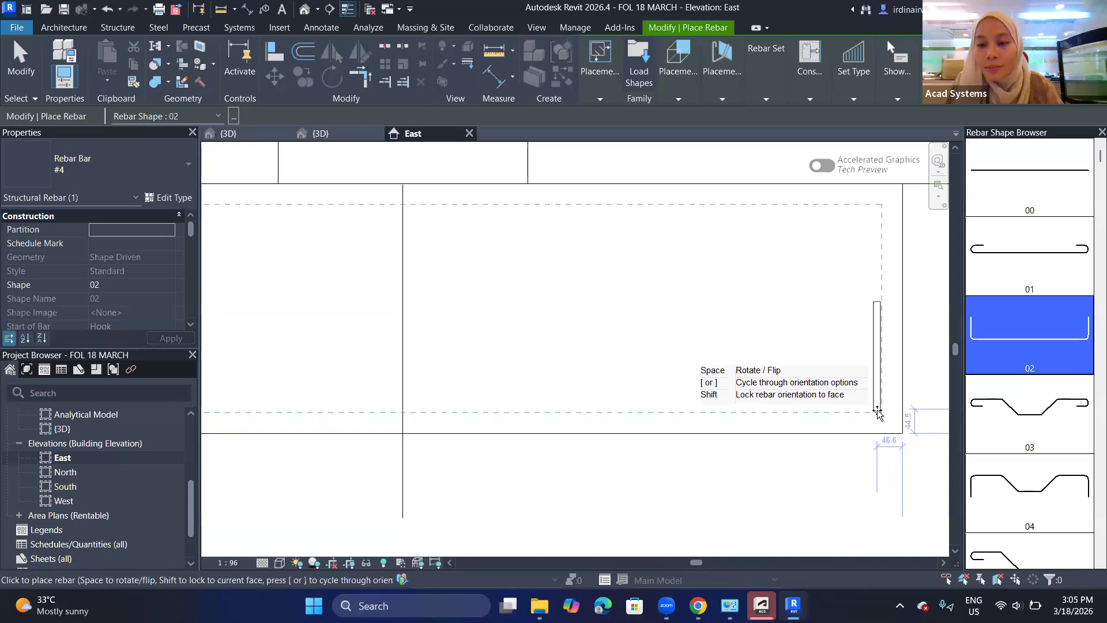
pyautogui.click(877, 412)
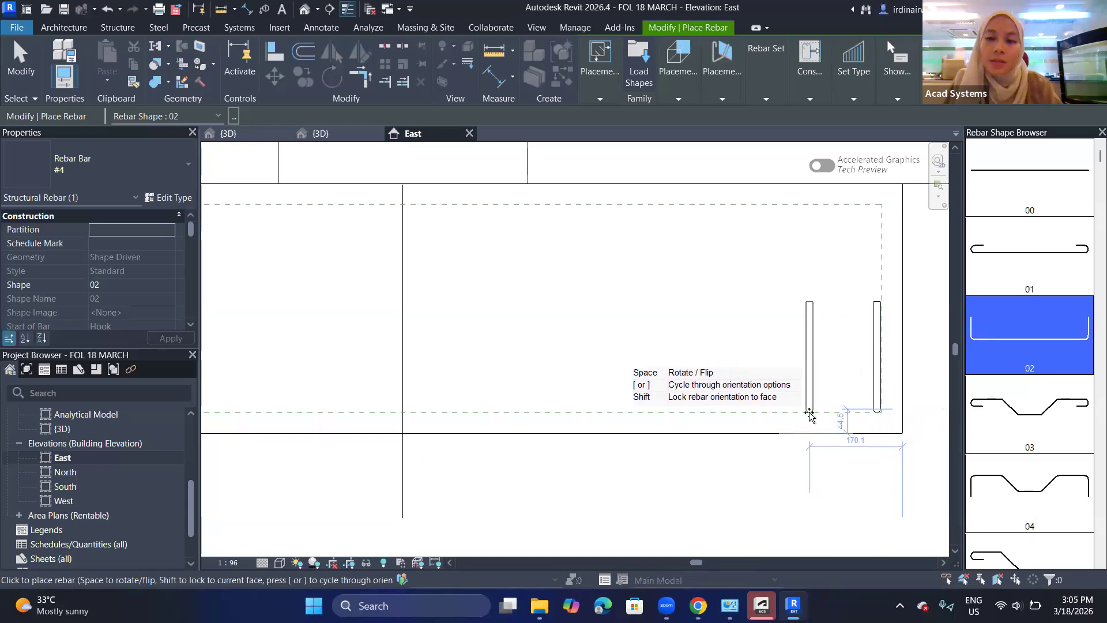
pyautogui.press('Escape')
# - Lay out the placed bar as Number with Spacing, using a quantity of 20 and 89.5 mm spacing across the footing
pyautogui.click(875, 356)
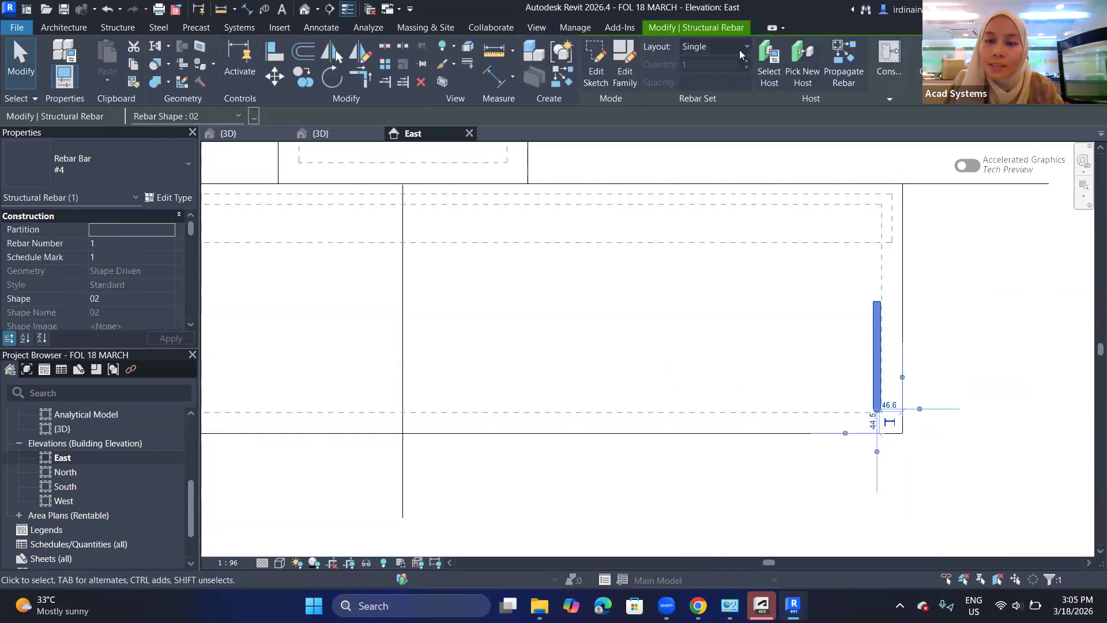
pyautogui.scroll(-3, 833, 268)
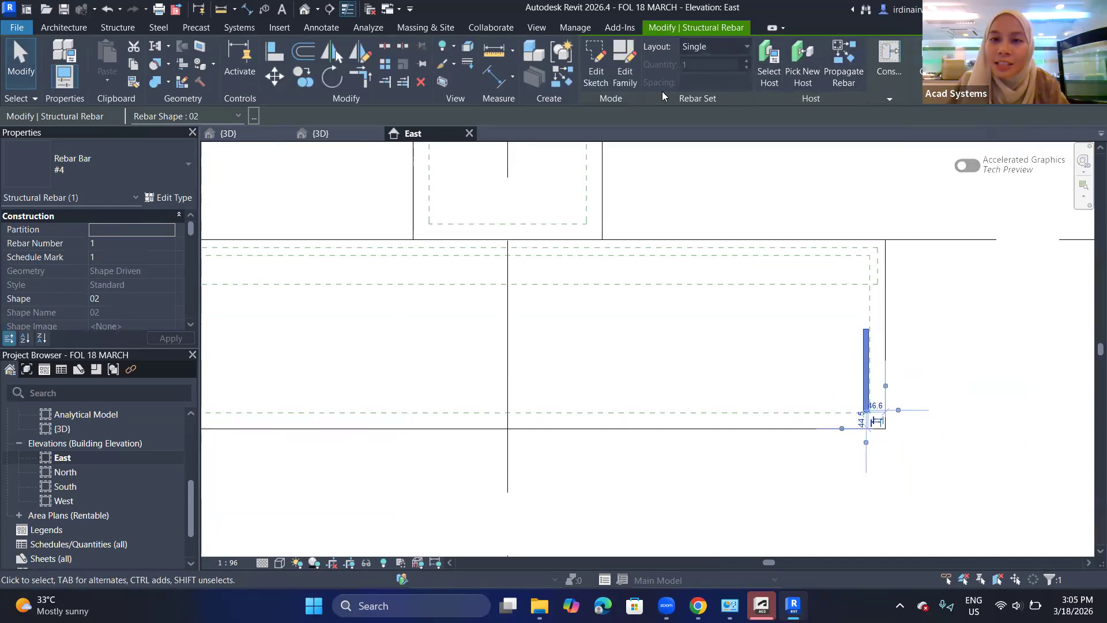
pyautogui.click(722, 45)
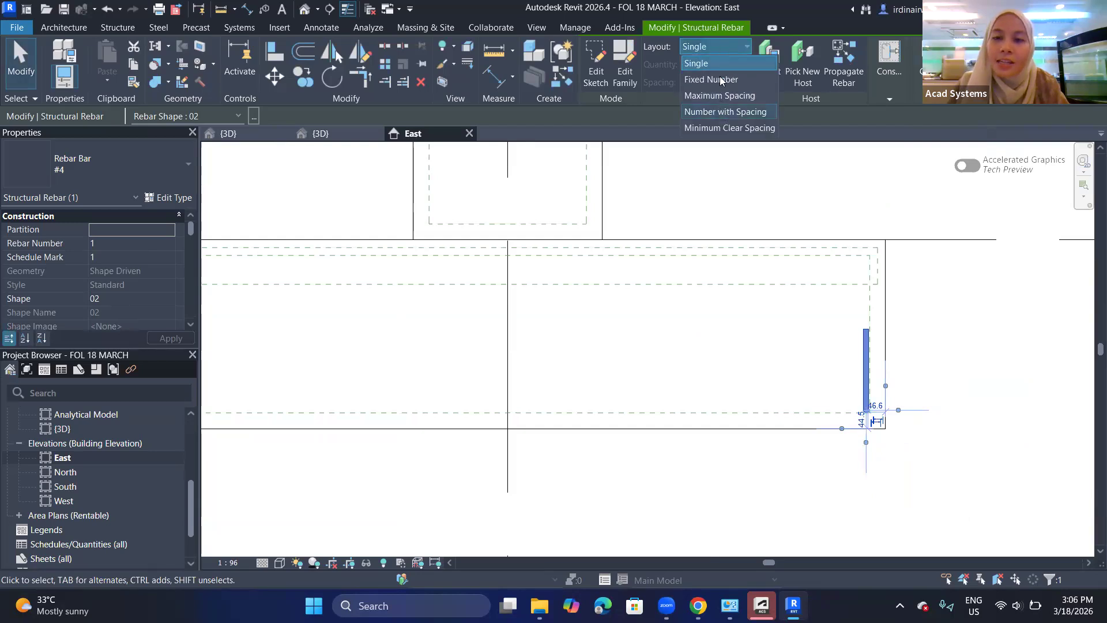
pyautogui.click(717, 113)
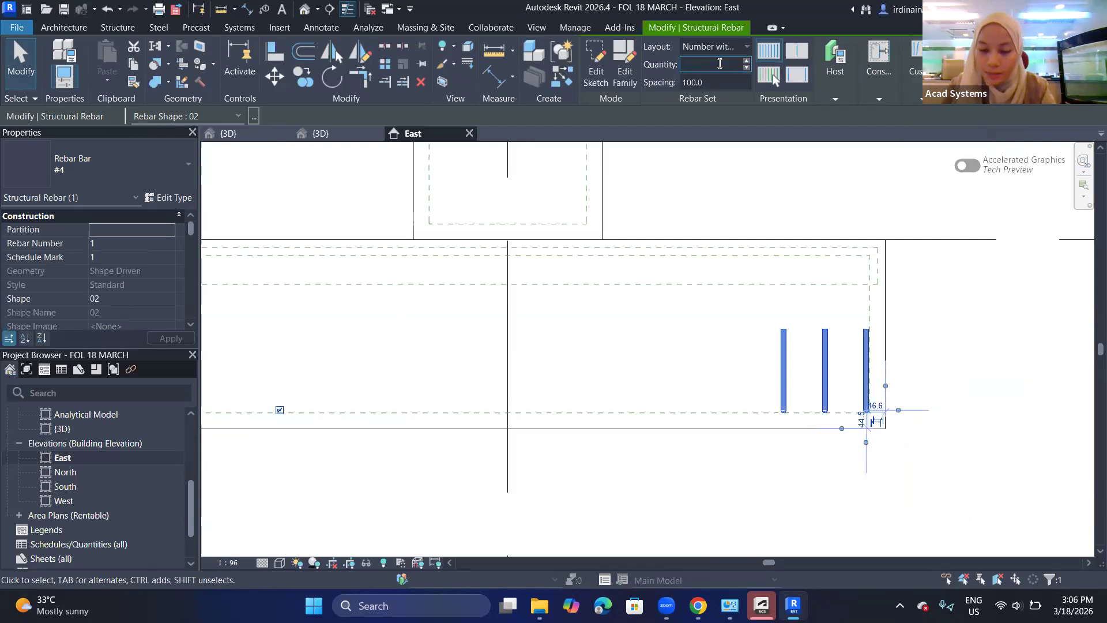
pyautogui.write('0')
pyautogui.click(700, 82)
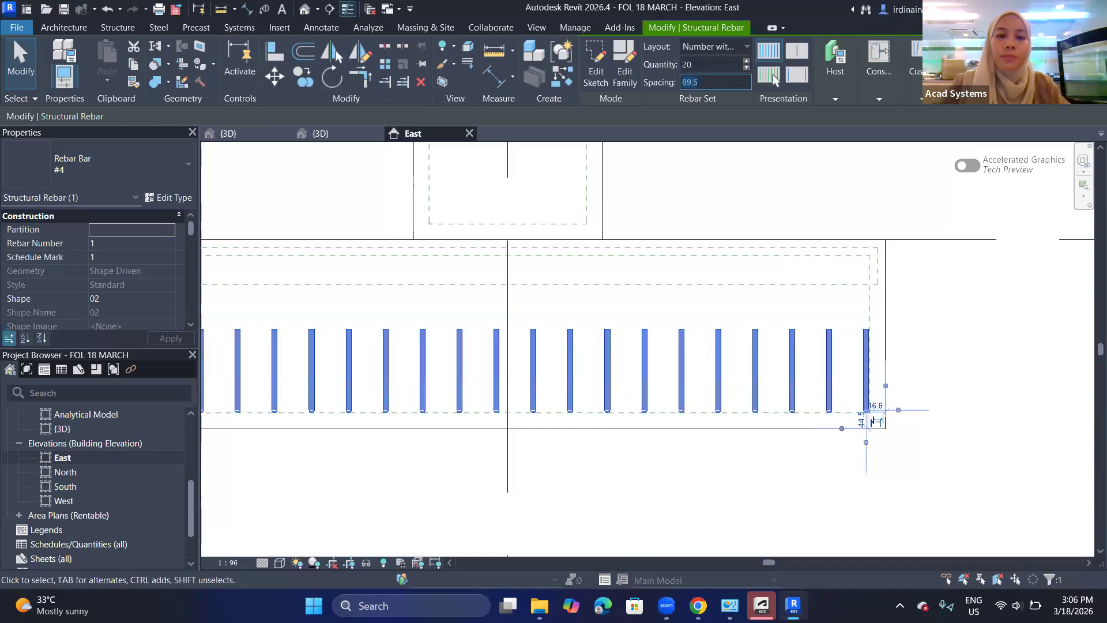
pyautogui.scroll(-2, 661, 365)
pyautogui.scroll(3, 865, 406)
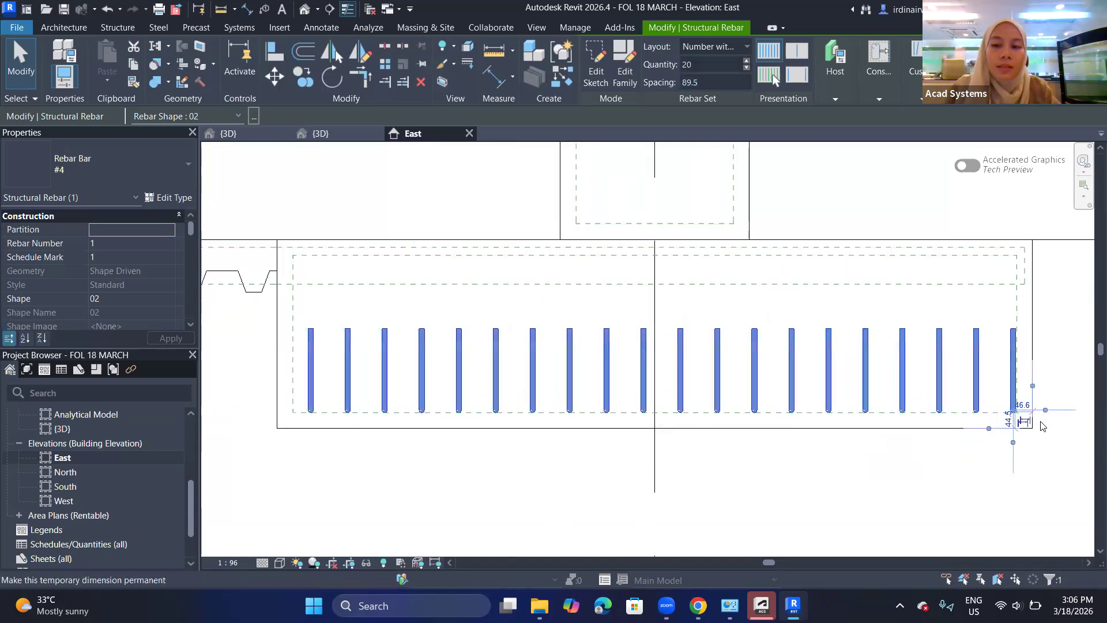
pyautogui.click(1043, 436)
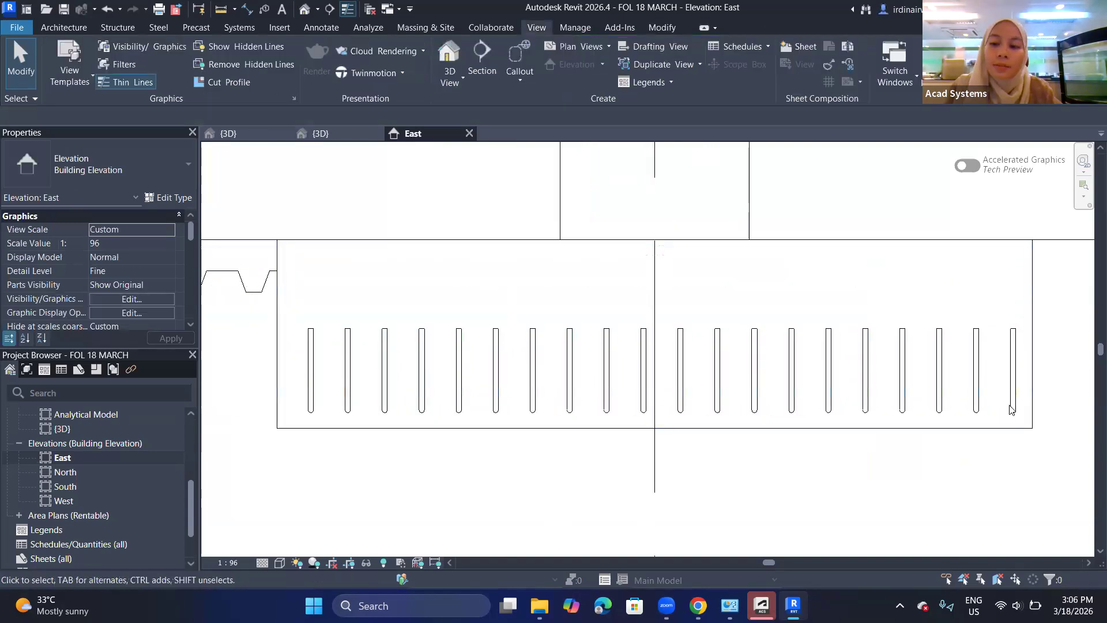
# - Move the rebar set 20 mm horizontally toward the footing's slab-side edge to even out the end gaps
pyautogui.click(285, 404)
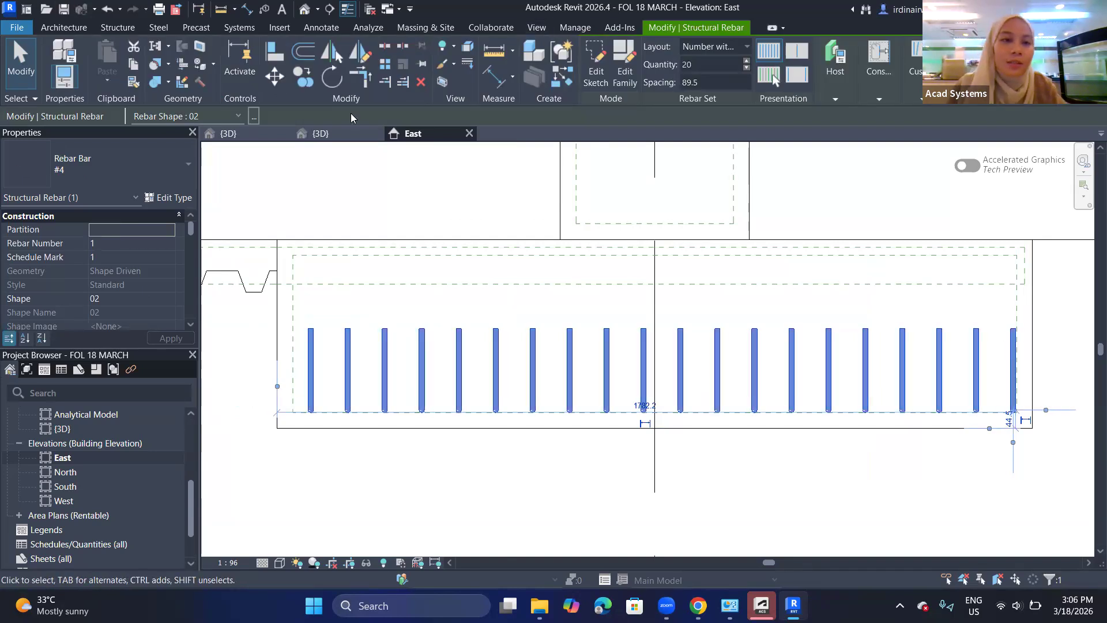
pyautogui.click(274, 81)
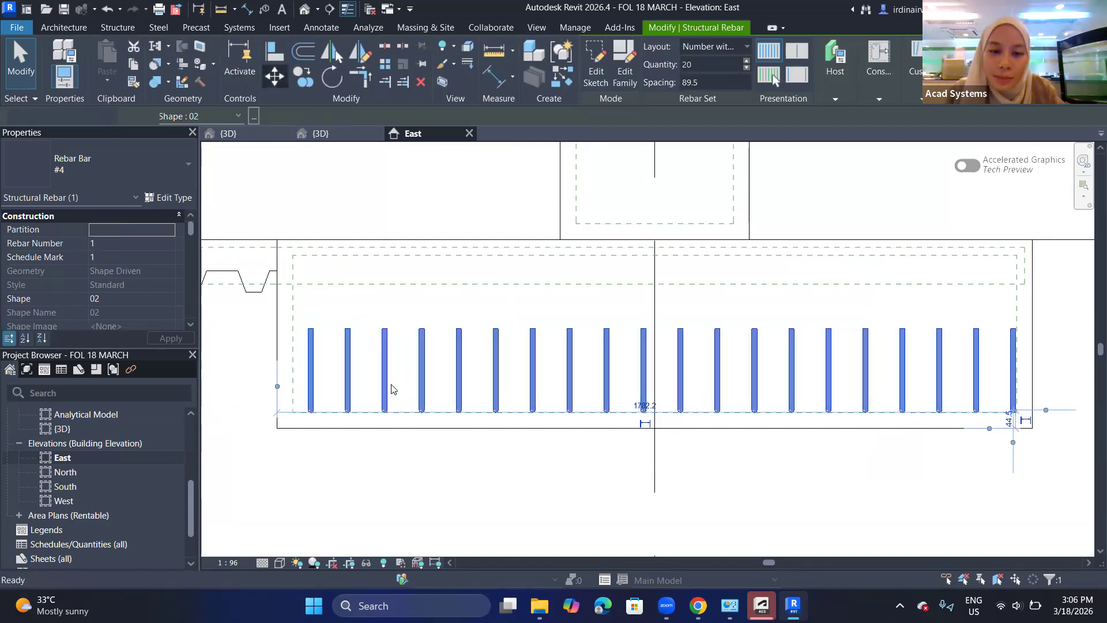
pyautogui.click(300, 426)
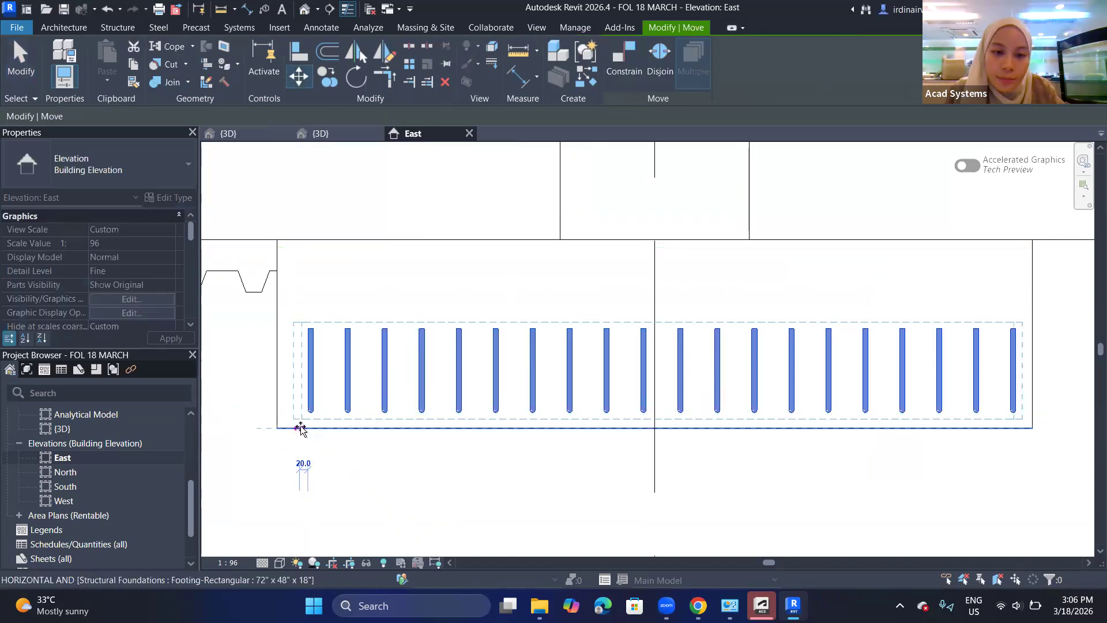
pyautogui.click(293, 428)
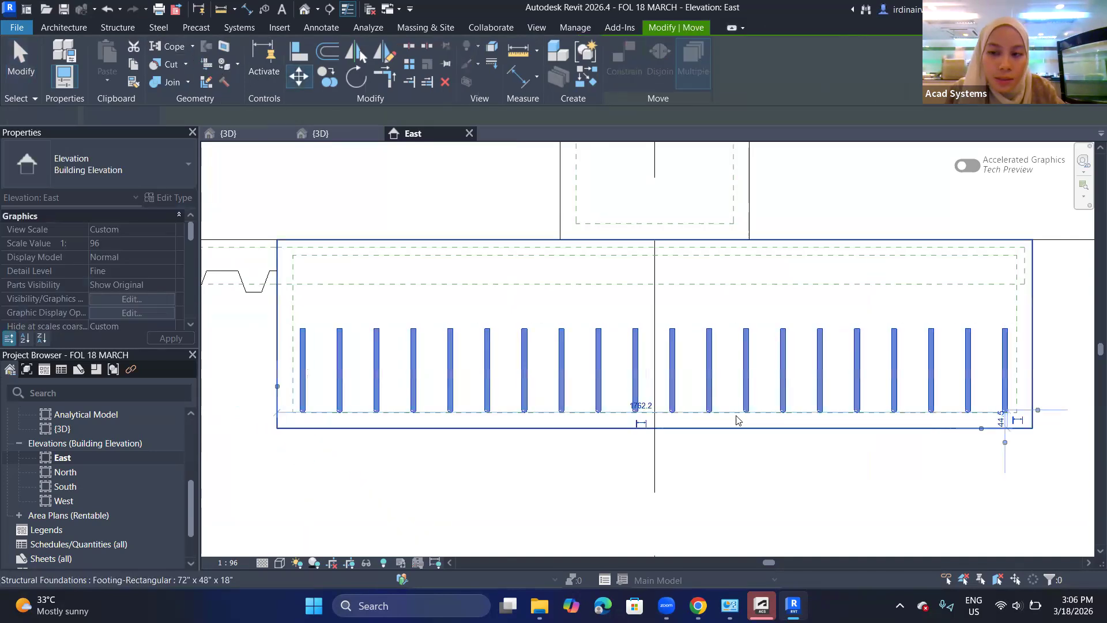
pyautogui.click(1033, 377)
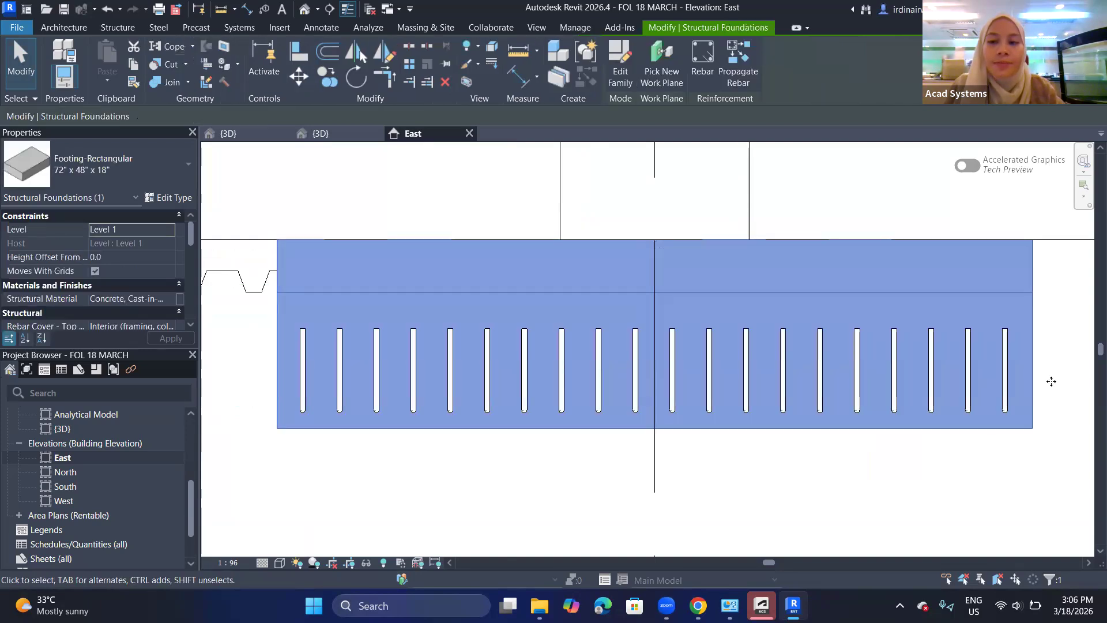
pyautogui.click(1051, 381)
# - Check the footing reinforcement in the 3D view, then return to the East elevation
pyautogui.scroll(-2, 1053, 380)
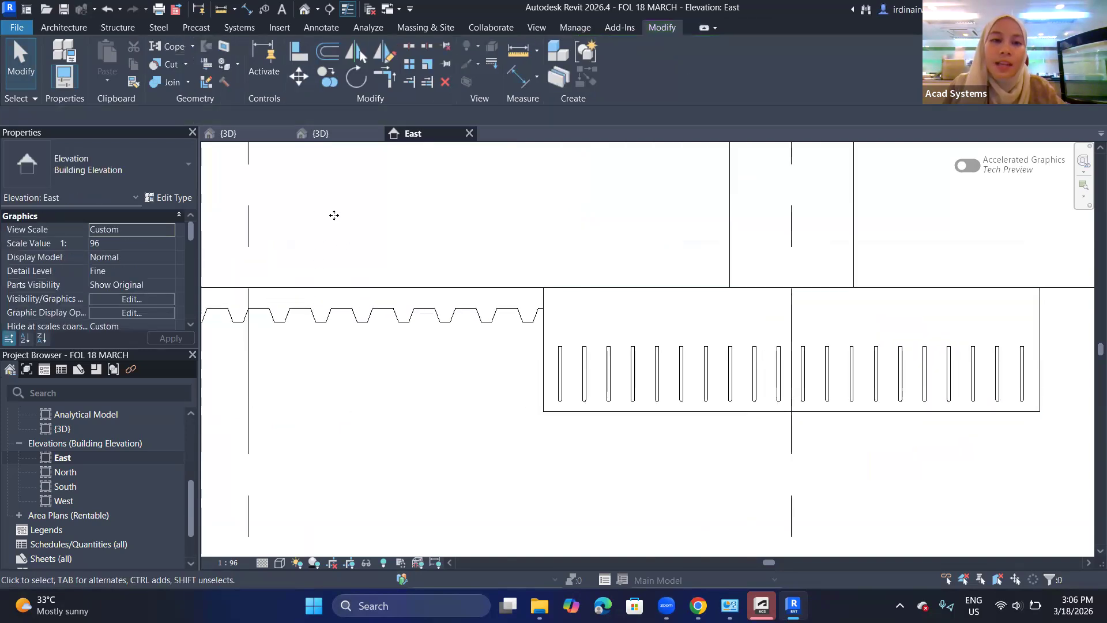
pyautogui.click(334, 132)
pyautogui.moveTo(569, 330); pyautogui.dragTo(539, 457, button='middle')
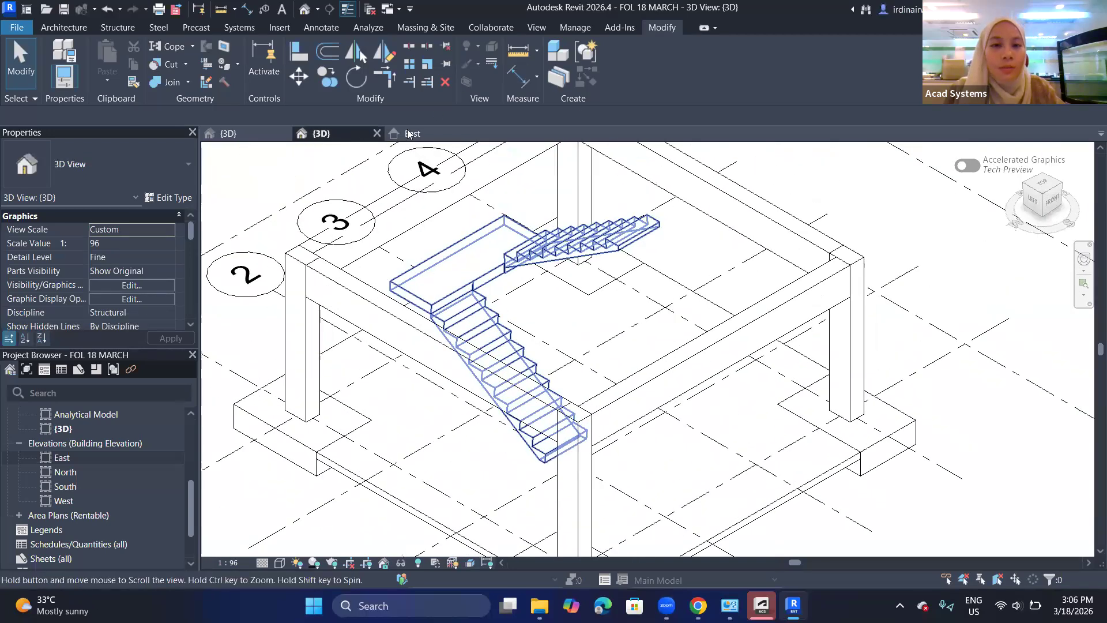
pyautogui.scroll(4, 755, 323)
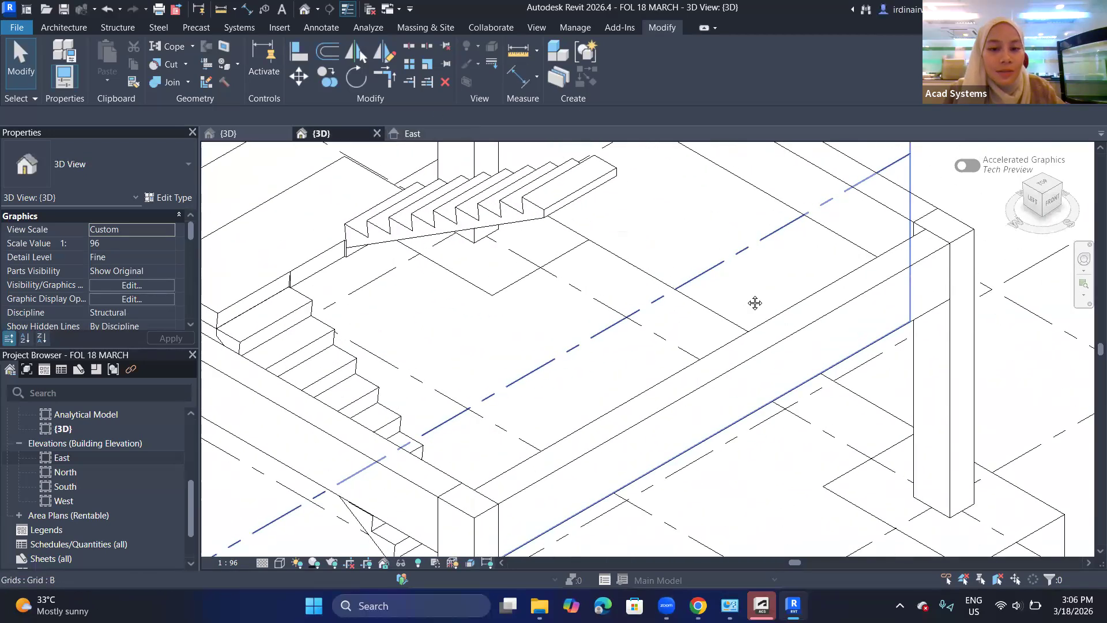
pyautogui.click(422, 135)
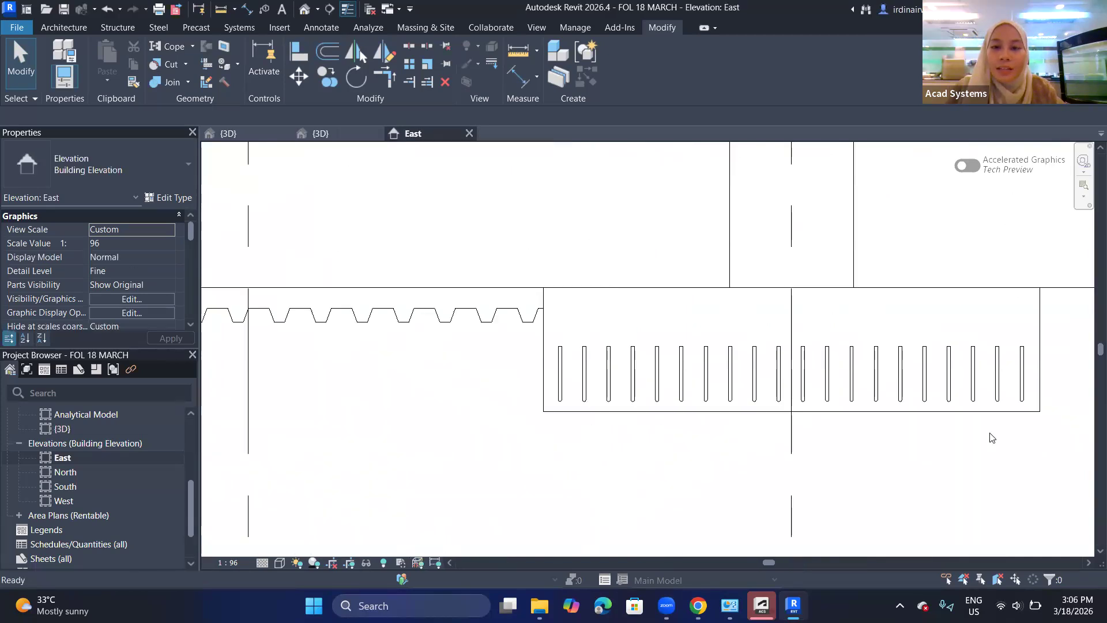
# - Open the footing rebar set's view visibility states and show it unobscured in the Analytical Model and {3D} views
pyautogui.click(1024, 395)
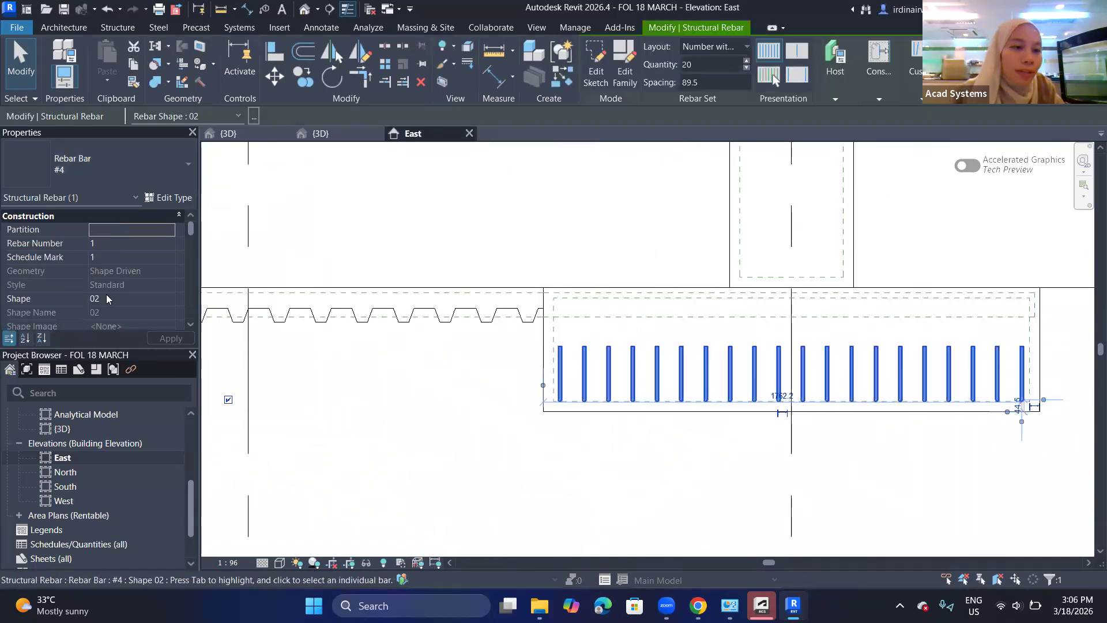
pyautogui.scroll(3, 108, 283)
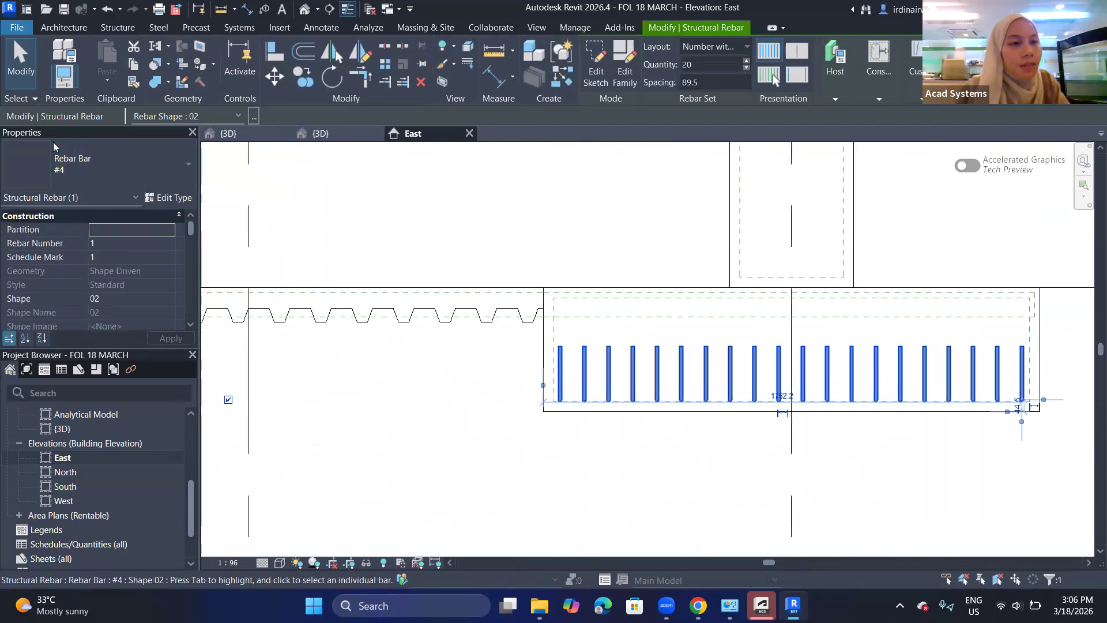
pyautogui.moveTo(191, 231); pyautogui.dragTo(196, 260)
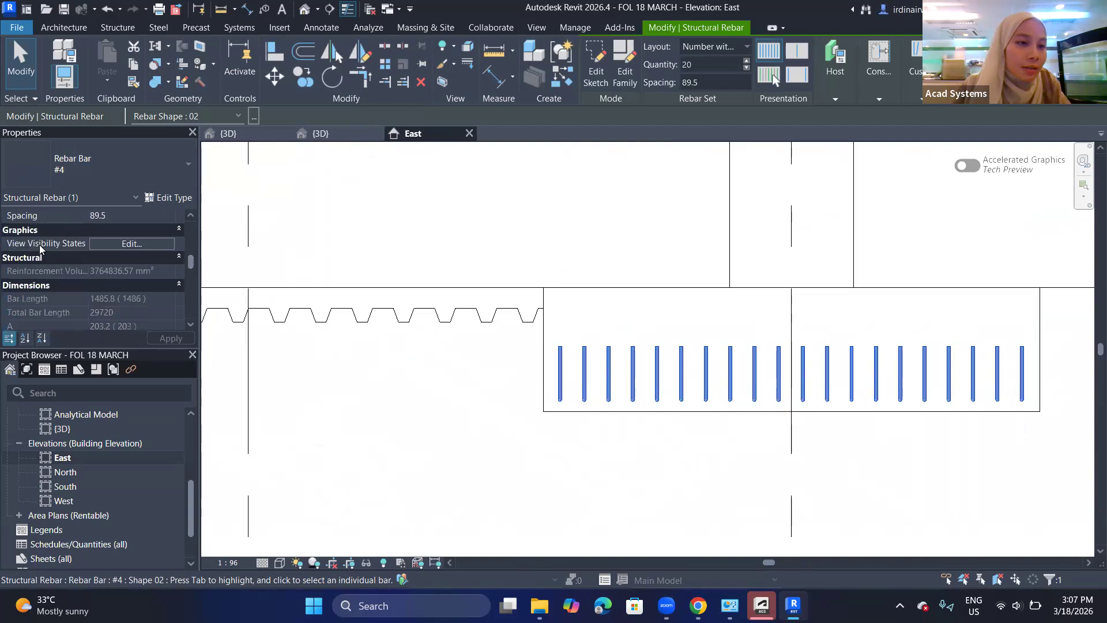
pyautogui.click(107, 242)
pyautogui.click(662, 254)
pyautogui.click(663, 282)
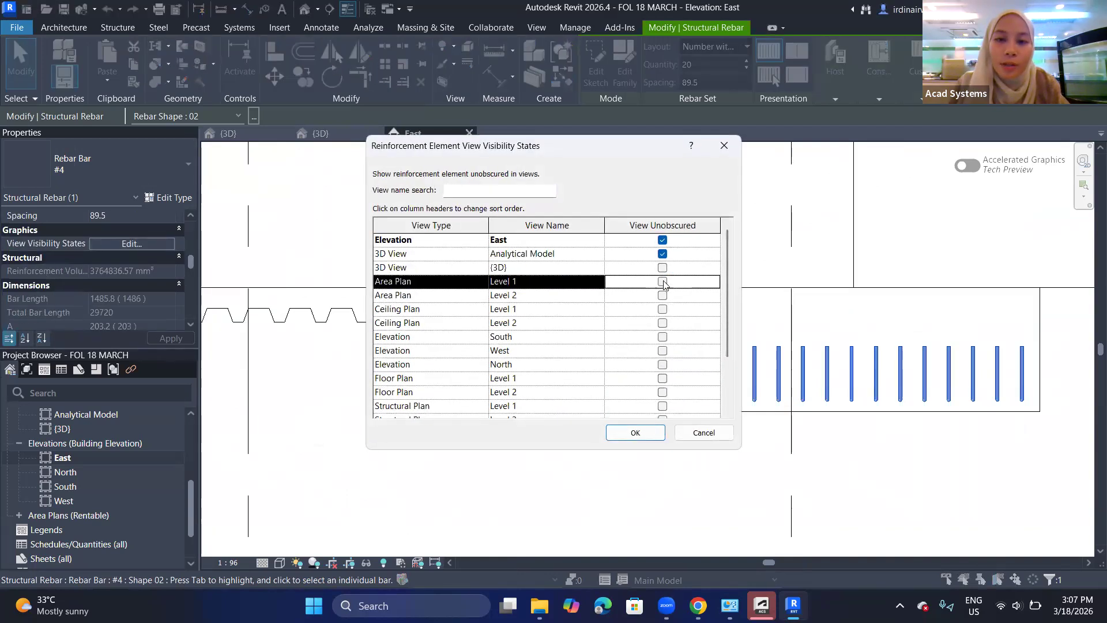
pyautogui.click(663, 267)
# - Show the rebar set unobscured in the South, West and North elevations and the Level 1 and 2 area, ceiling, floor and structural plans
pyautogui.click(662, 281)
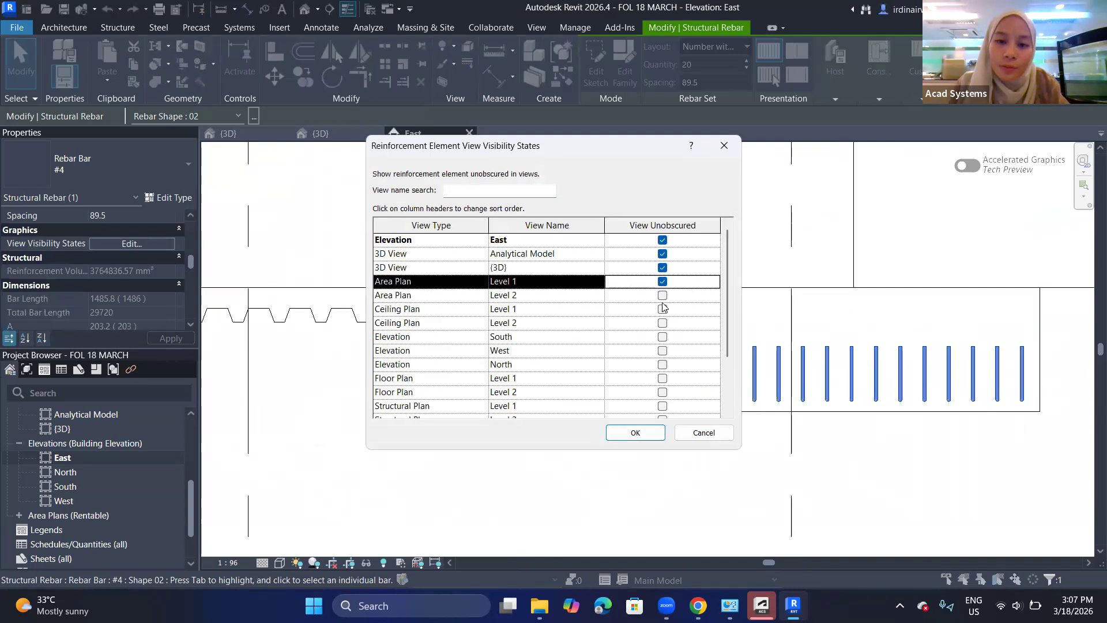
pyautogui.click(662, 295)
pyautogui.click(663, 309)
pyautogui.click(662, 323)
pyautogui.click(663, 337)
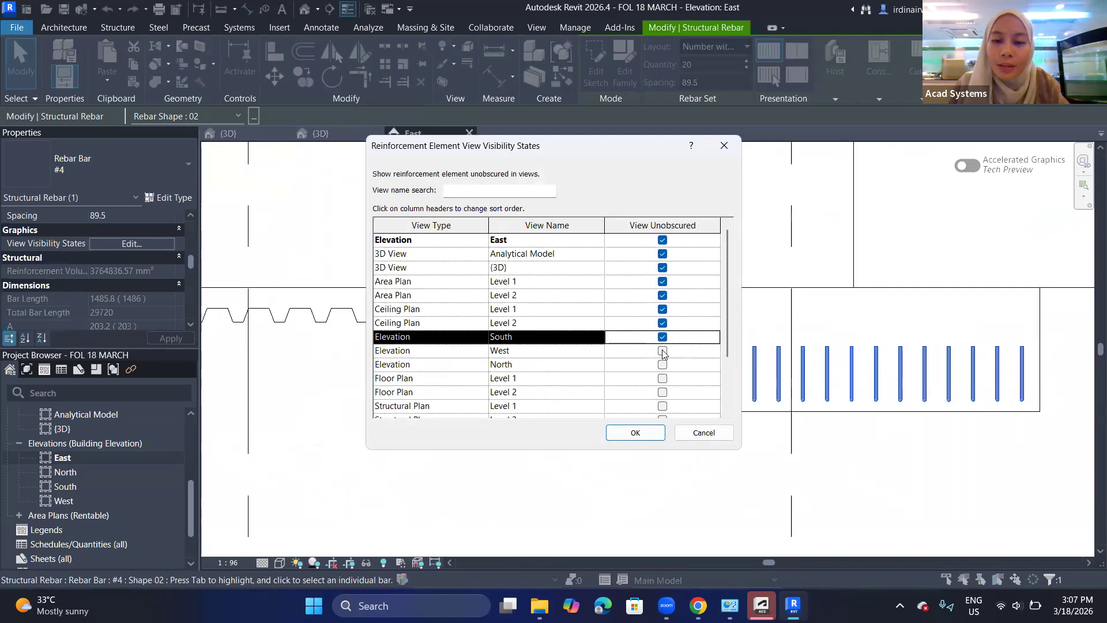
pyautogui.click(662, 351)
pyautogui.click(663, 365)
pyautogui.click(663, 378)
pyautogui.click(663, 392)
pyautogui.scroll(-1, 664, 387)
pyautogui.click(664, 365)
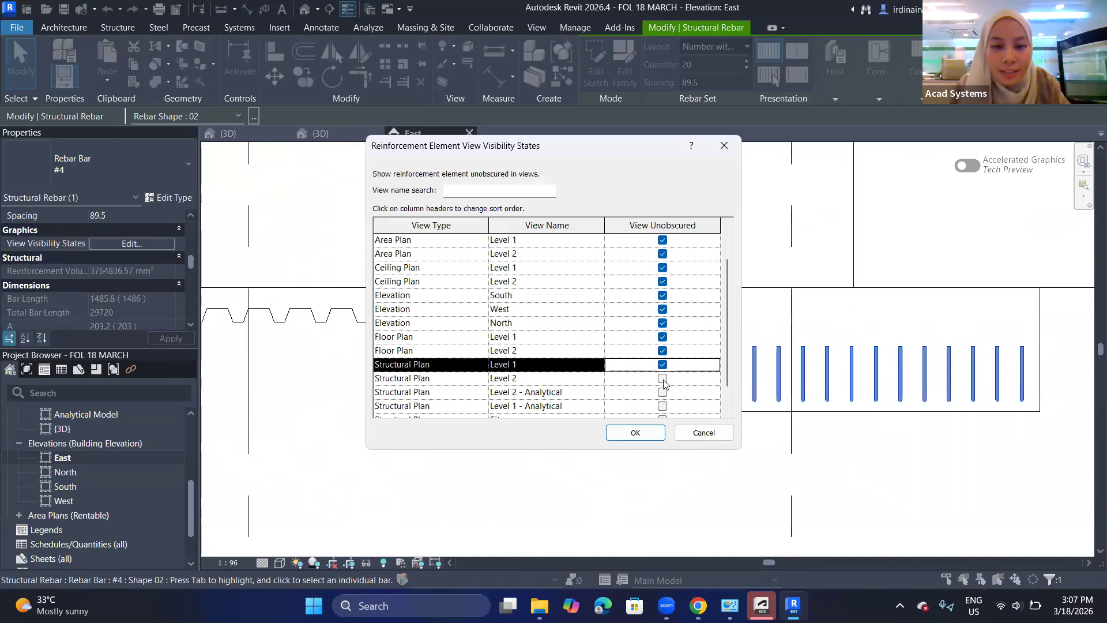
pyautogui.click(662, 379)
pyautogui.click(635, 433)
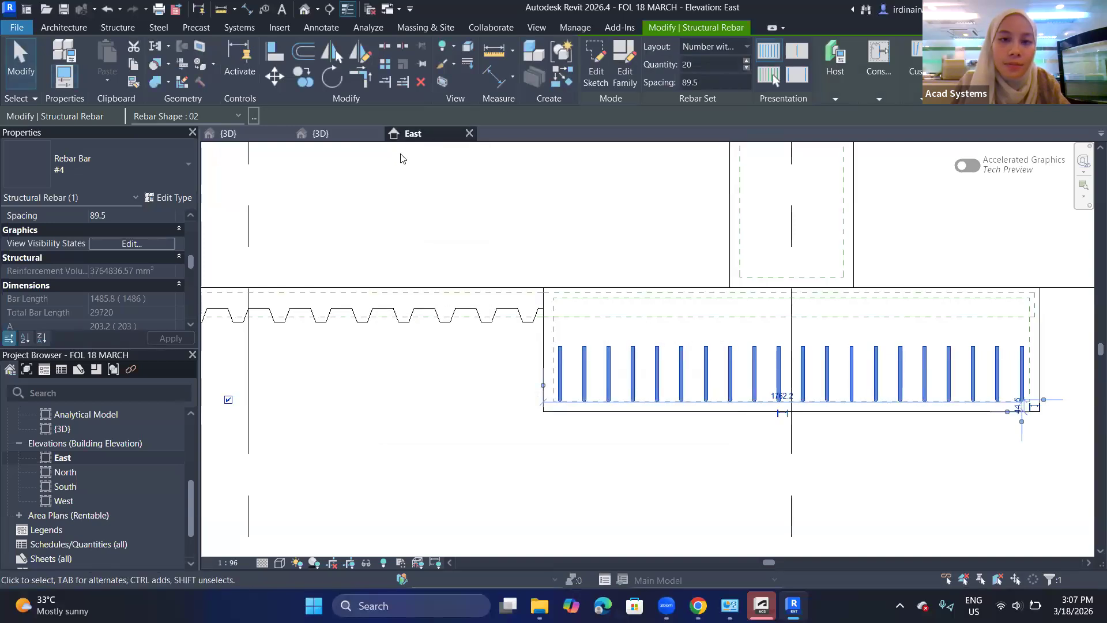
# - Inspect the footing's rebar set up close in the {3D} view, then look at it again in the East elevation
pyautogui.click(346, 138)
pyautogui.moveTo(646, 247); pyautogui.dragTo(838, 170, button='middle')
pyautogui.moveTo(833, 341)
pyautogui.keyDown('shift'); pyautogui.mouseDown(button='middle')
pyautogui.moveTo(845, 371)
pyautogui.moveTo(899, 387)
pyautogui.moveTo(1044, 298)
pyautogui.mouseUp(button='middle'); pyautogui.keyUp('shift')
pyautogui.scroll(4, 993, 302)
pyautogui.moveTo(966, 259); pyautogui.dragTo(996, 387, button='middle')
pyautogui.keyDown('shift'); pyautogui.moveTo(1086, 163); pyautogui.dragTo(1082, 173, button='middle'); pyautogui.keyUp('shift')
pyautogui.scroll(2, 1082, 173)
pyautogui.click(1084, 259)
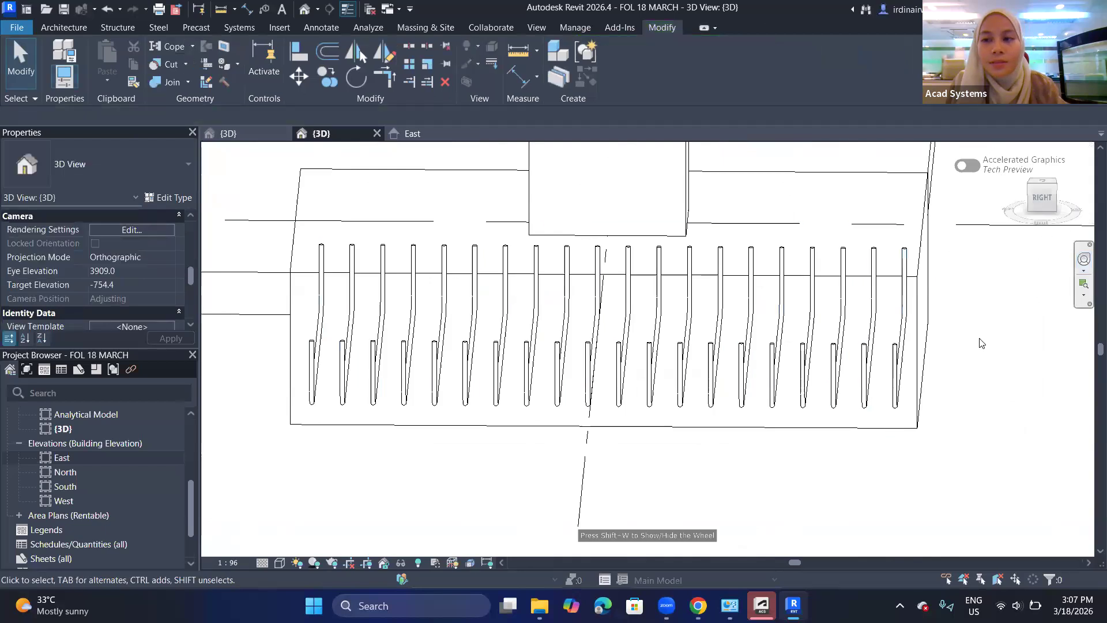
pyautogui.click(426, 132)
pyautogui.moveTo(673, 355); pyautogui.dragTo(632, 292, button='middle')
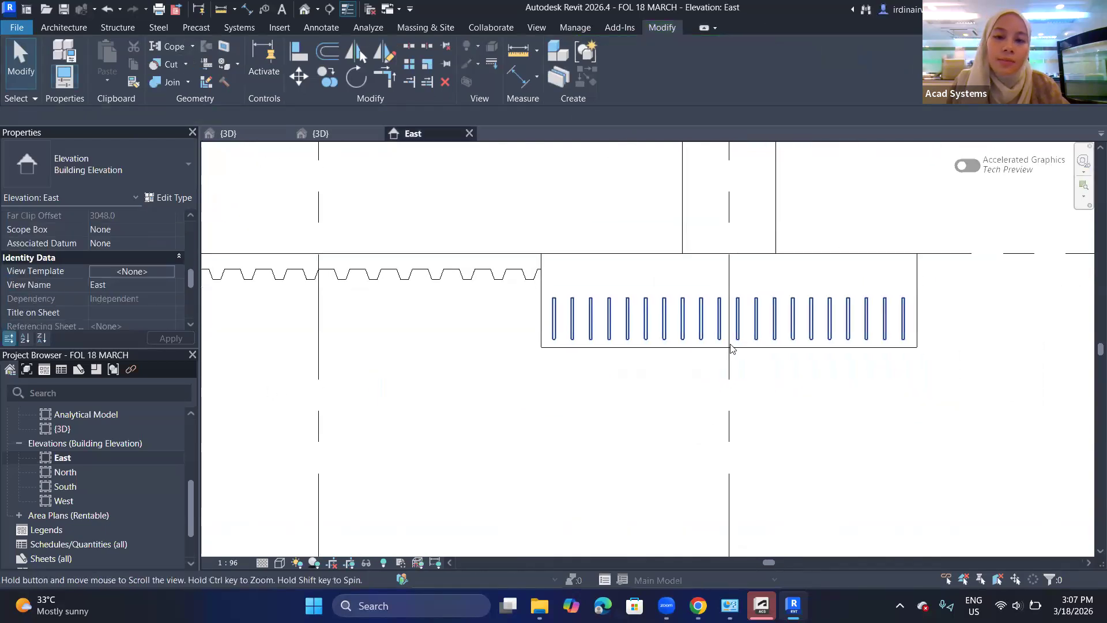
pyautogui.scroll(-1, 670, 377)
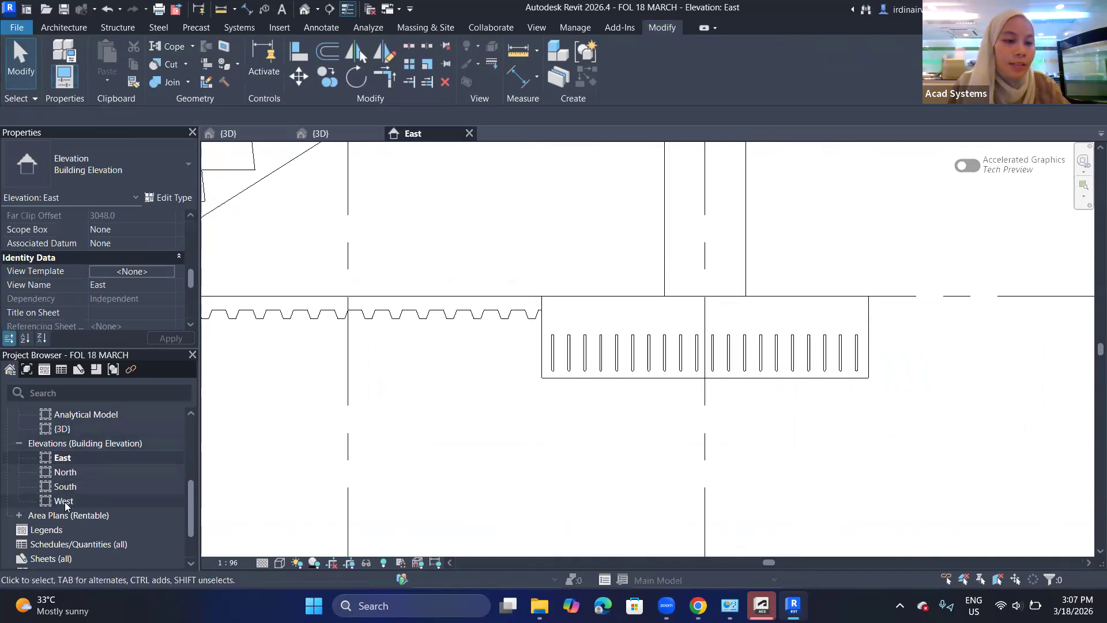
# - Open the West elevation and start placing rebar in the already partly reinforced footing
pyautogui.click(64, 501)
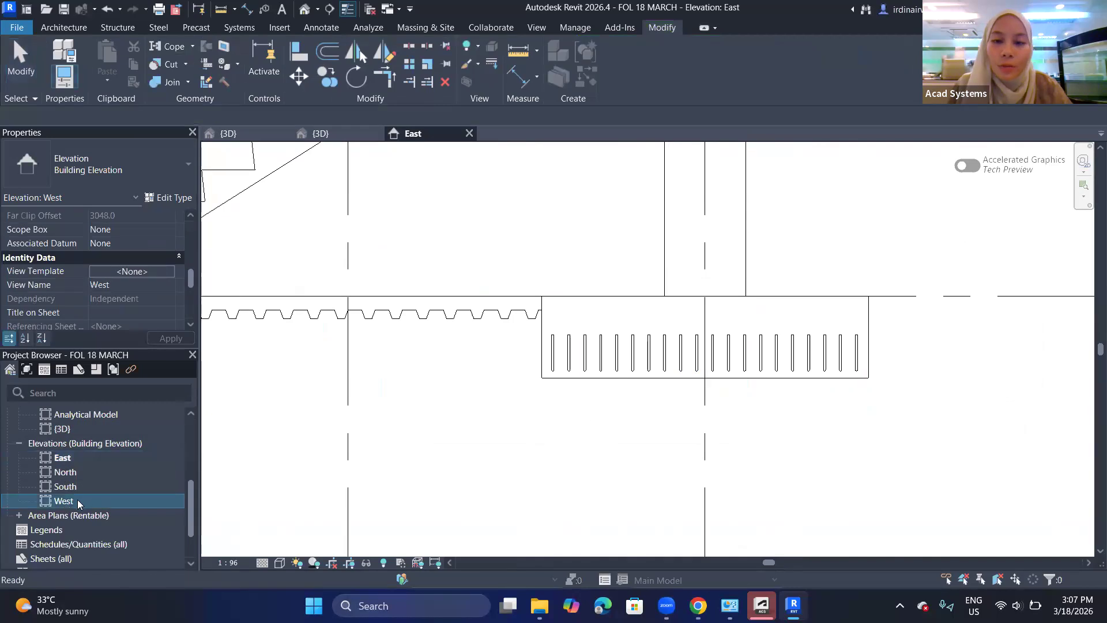
pyautogui.click(74, 501)
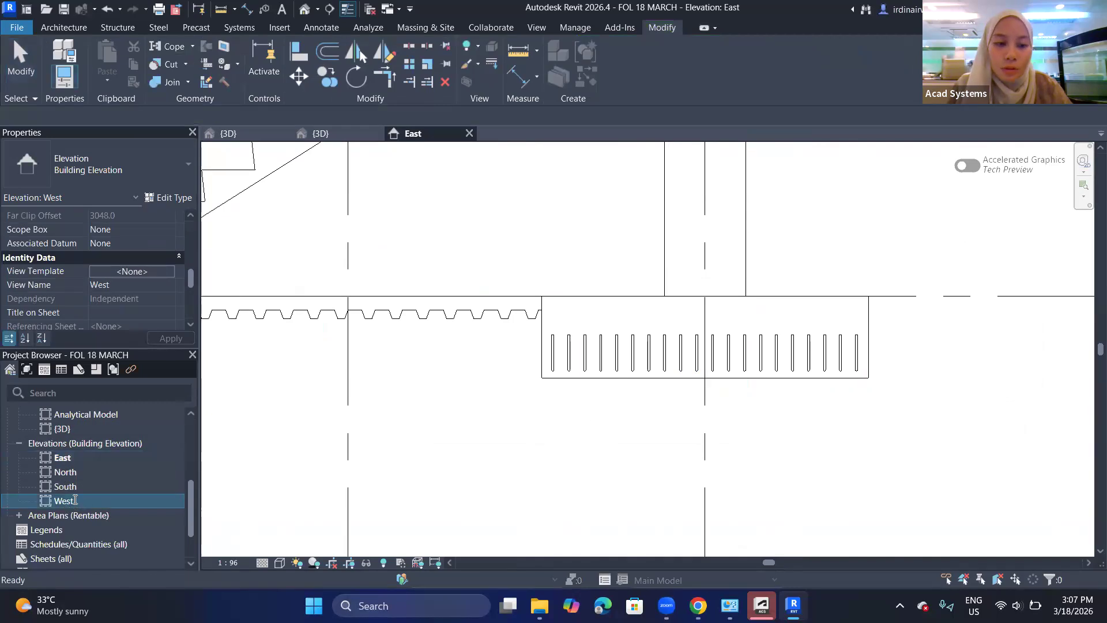
pyautogui.doubleClick(108, 502)
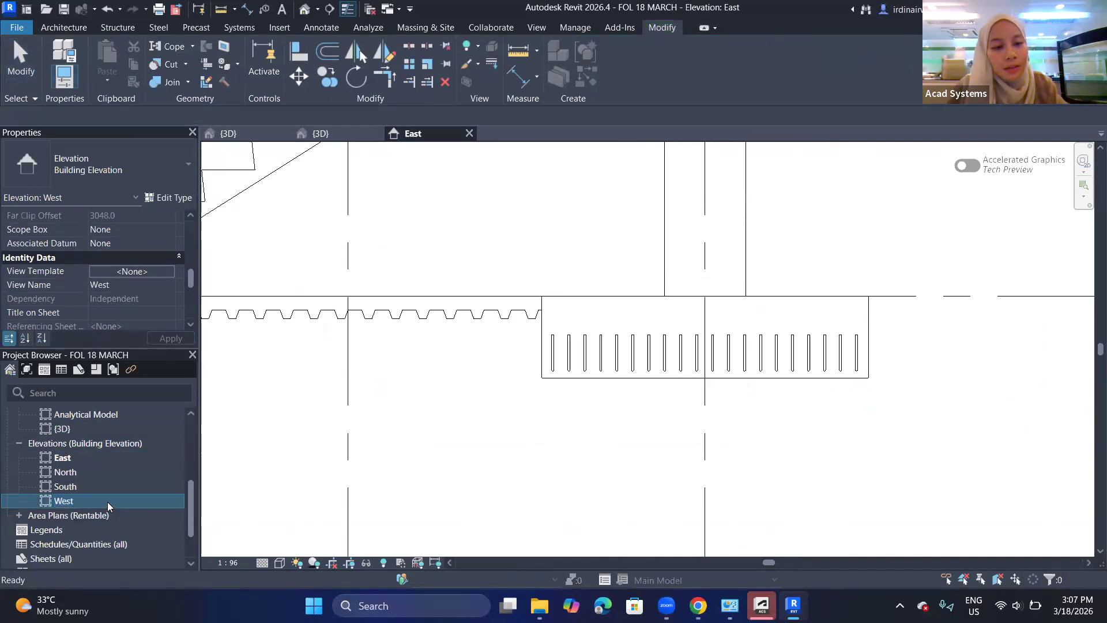
pyautogui.scroll(5, 583, 494)
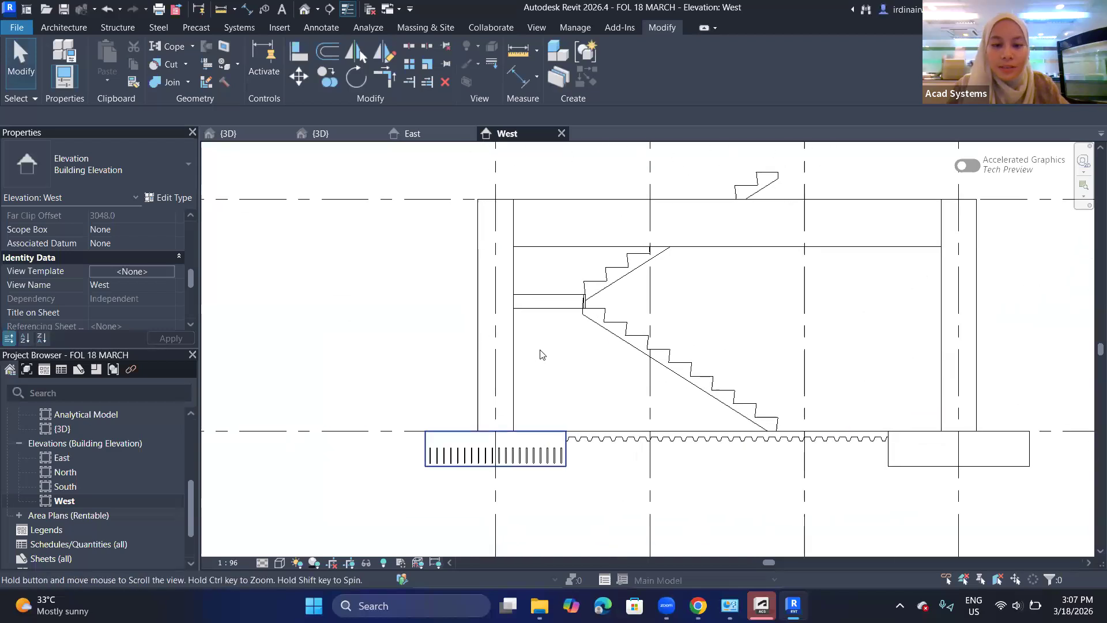
pyautogui.scroll(3, 634, 386)
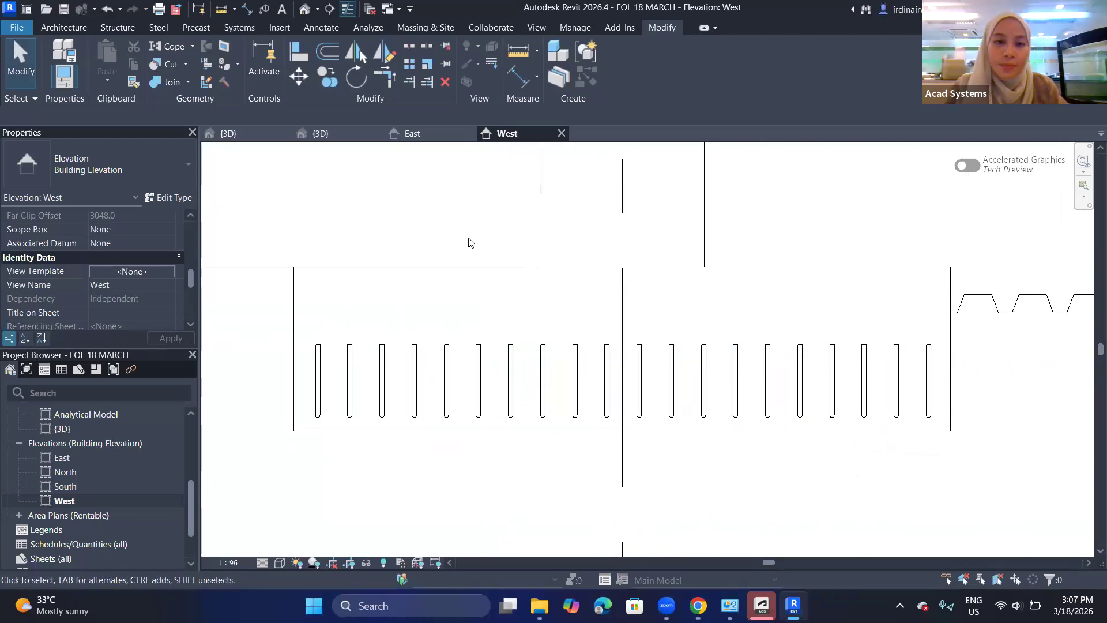
pyautogui.scroll(1, 405, 310)
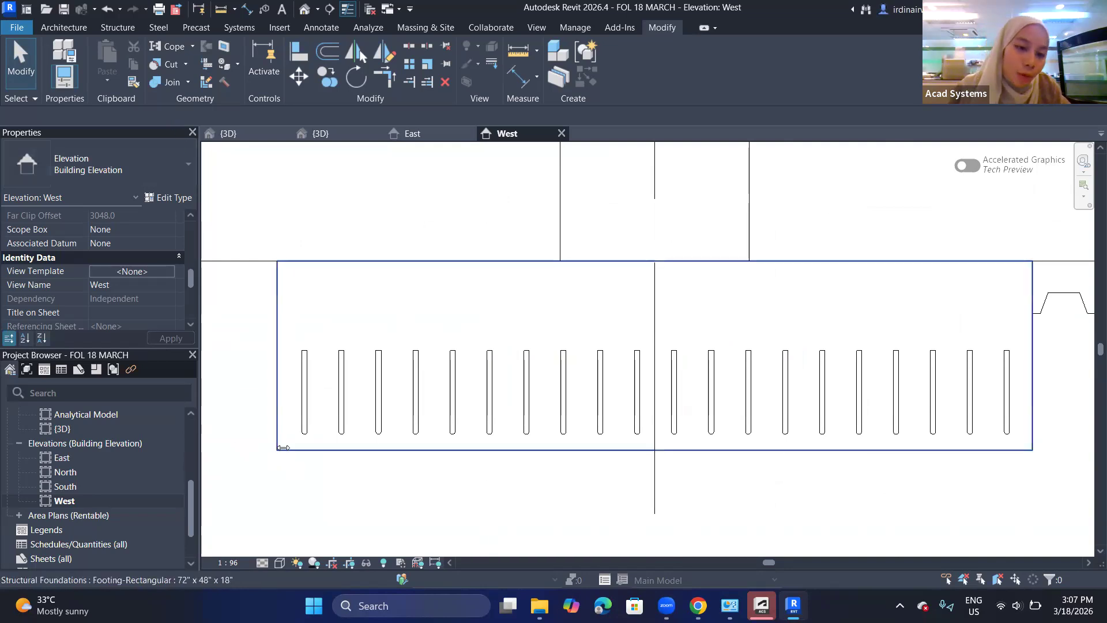
pyautogui.click(282, 447)
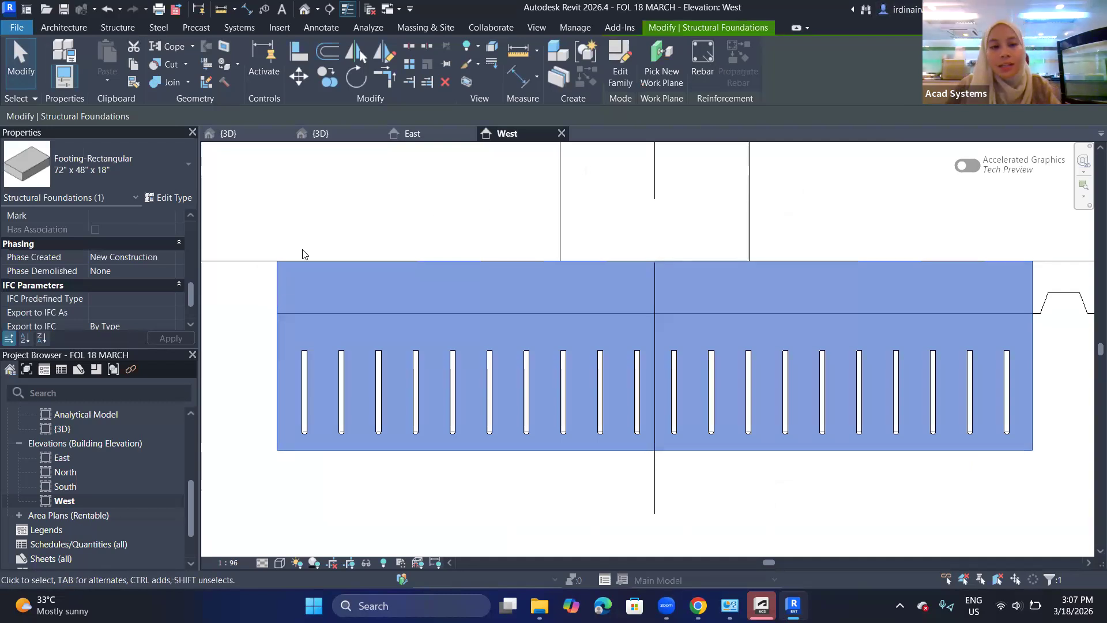
pyautogui.click(704, 64)
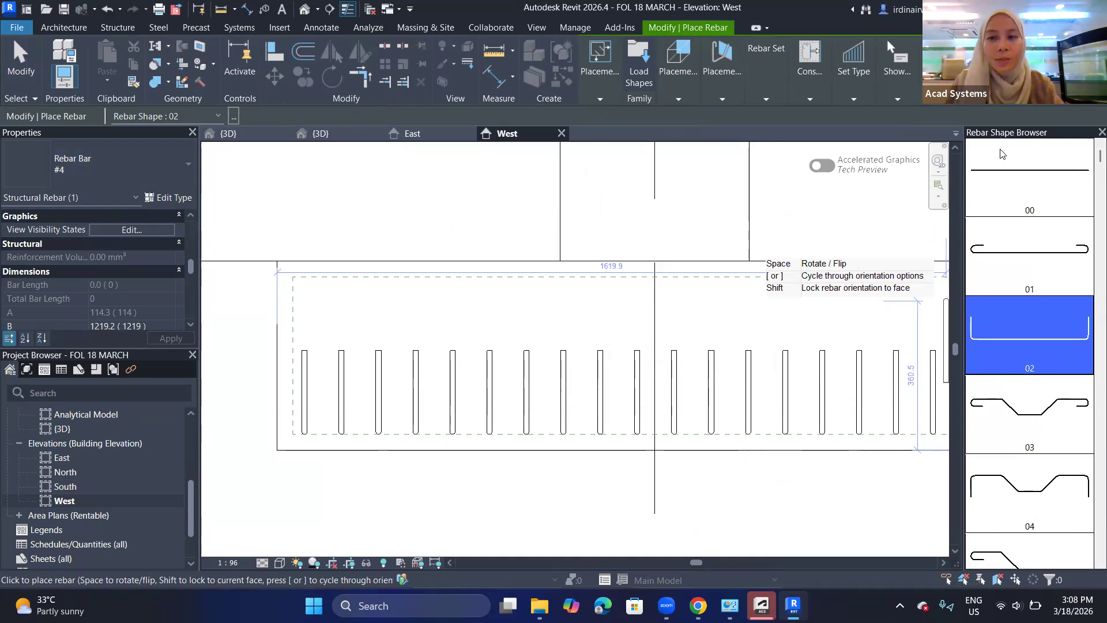
pyautogui.moveTo(767, 346); pyautogui.dragTo(633, 341, button='middle')
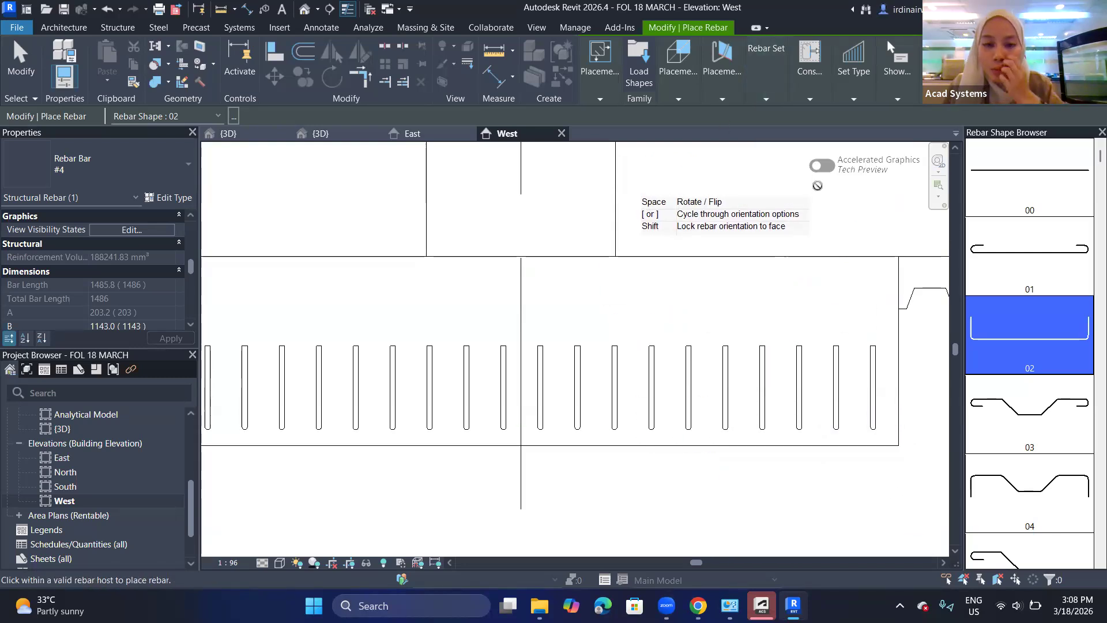
# - Try the Parallel to Cover placement orientation for the footing bar
pyautogui.click(723, 100)
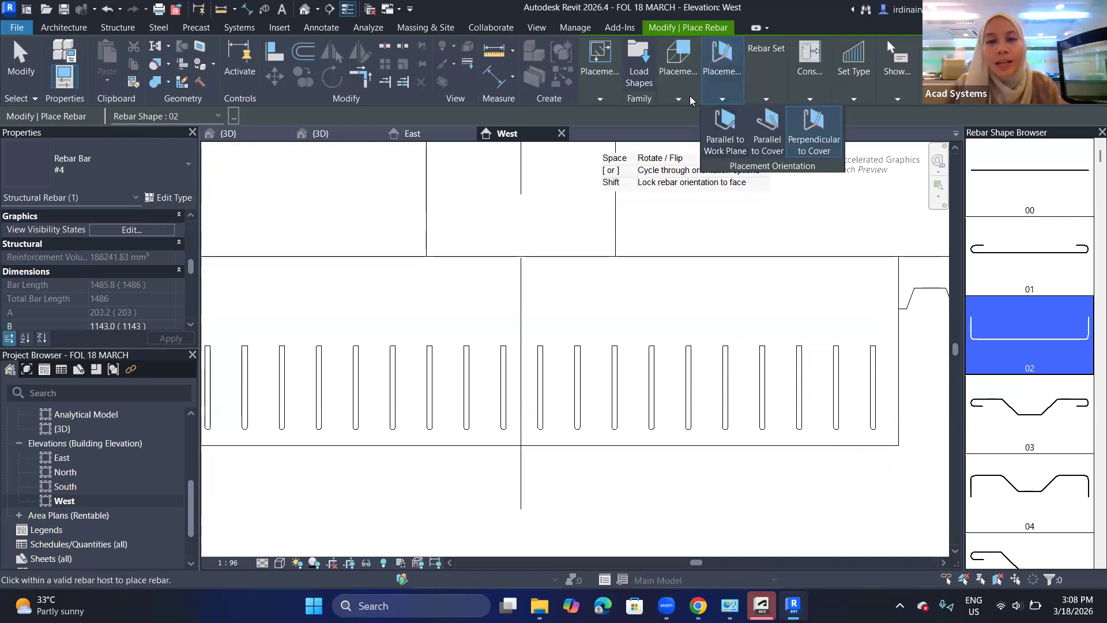
pyautogui.click(727, 117)
pyautogui.click(723, 99)
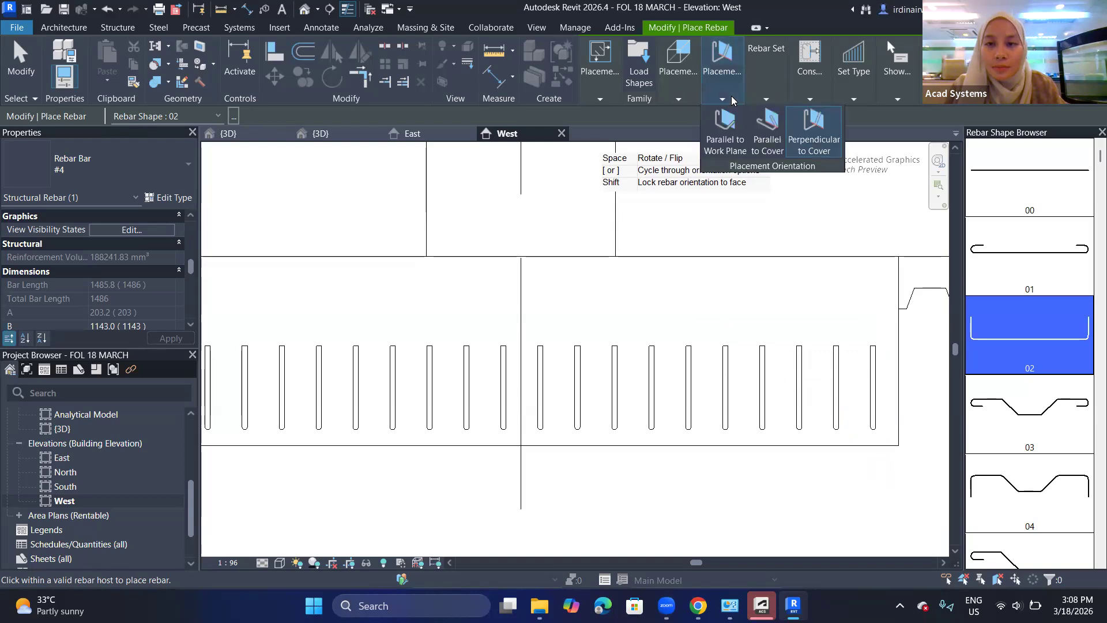
pyautogui.click(767, 128)
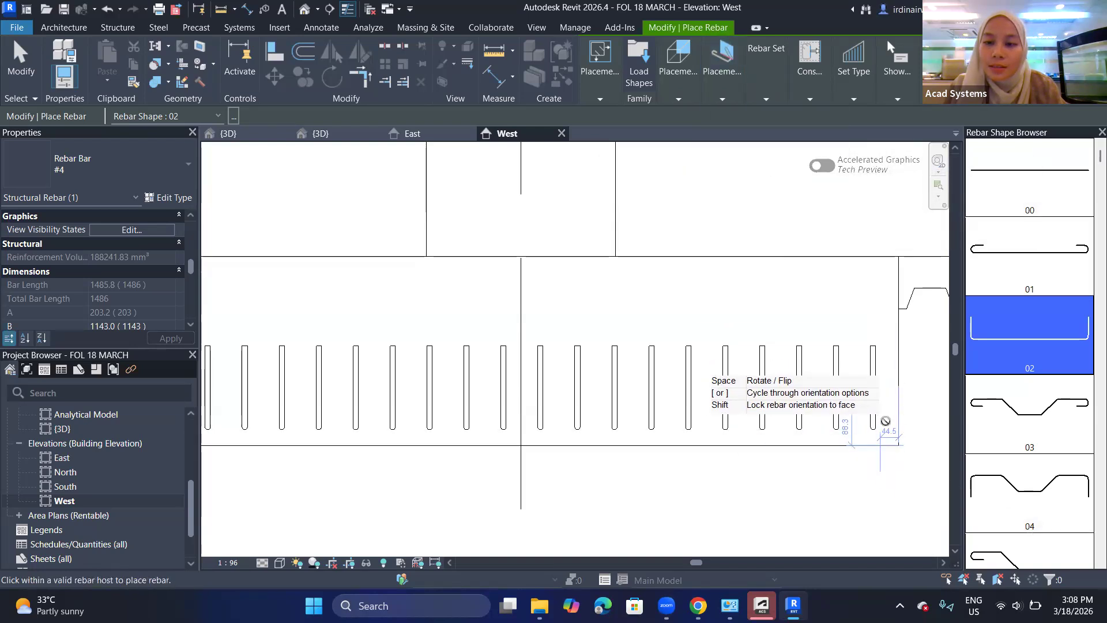
# - Place a #4 shape 02 bar along the footing's bottom cover, oriented Parallel to Work Plane
pyautogui.click(721, 99)
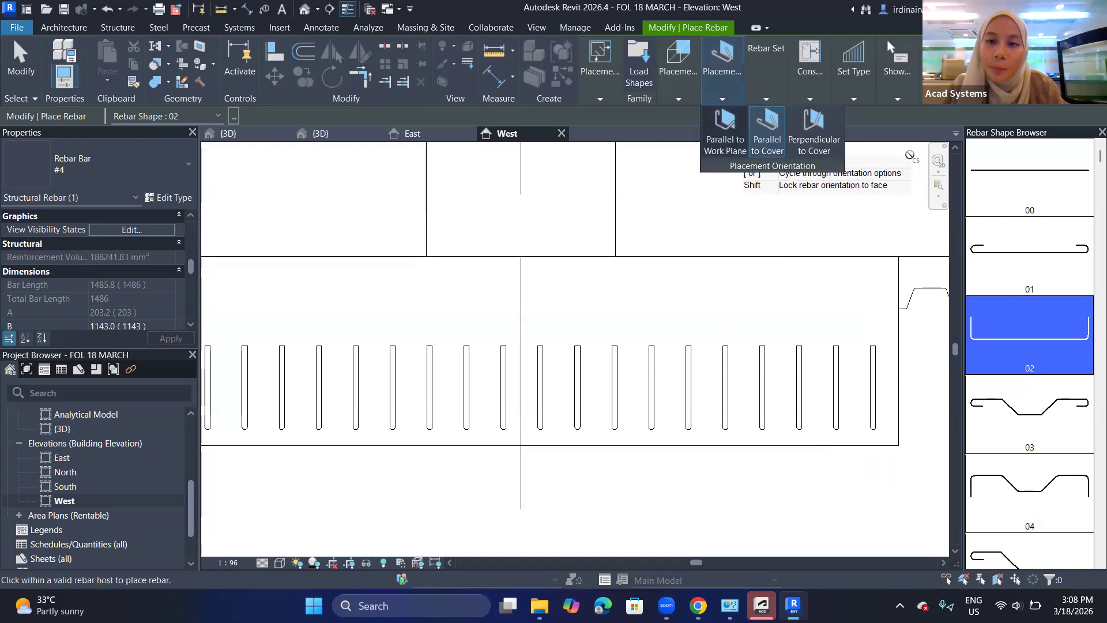
pyautogui.click(804, 144)
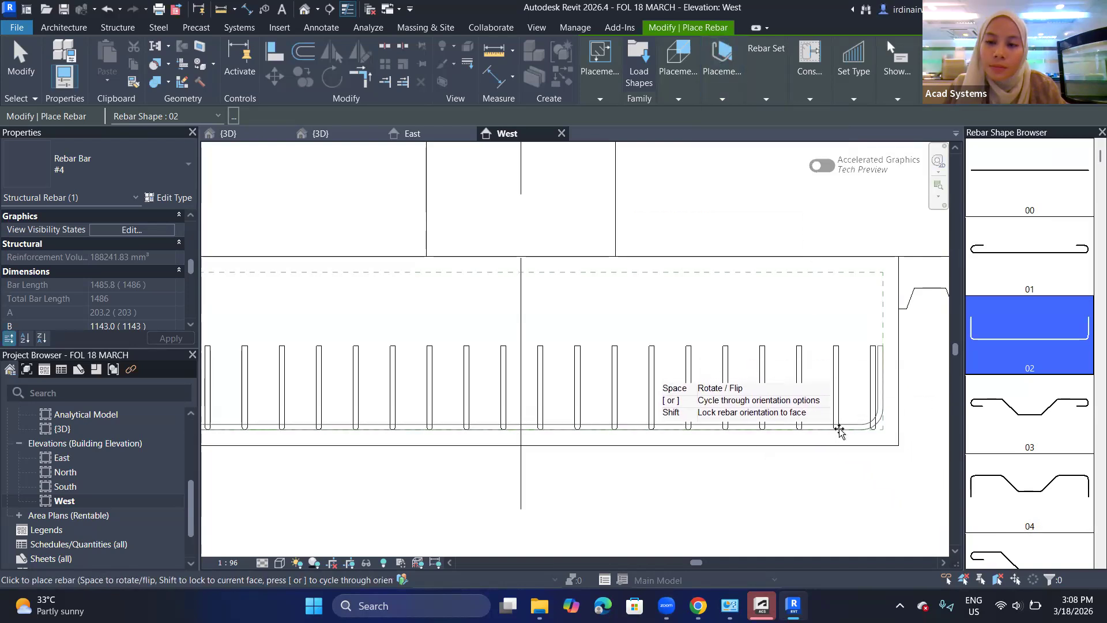
pyautogui.scroll(-2, 839, 430)
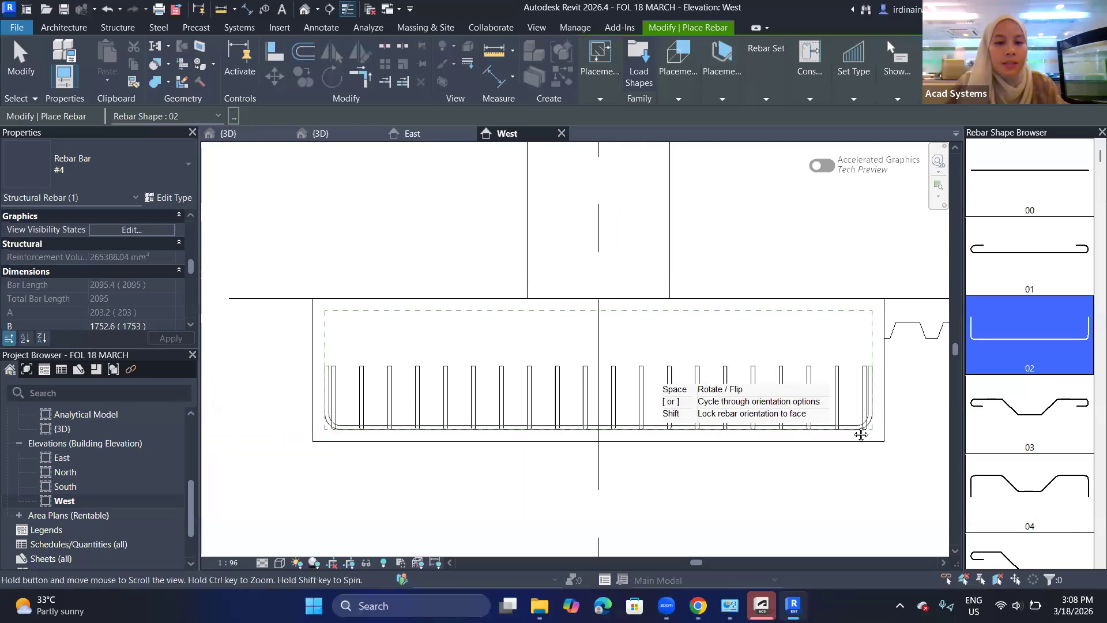
pyautogui.scroll(2, 837, 459)
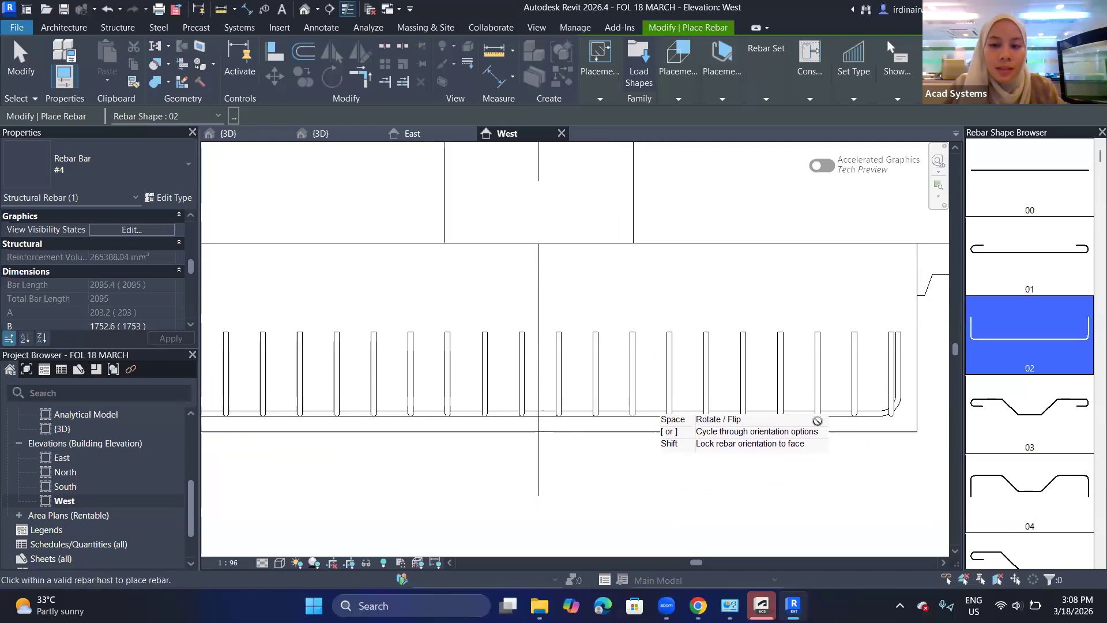
pyautogui.press('Escape')
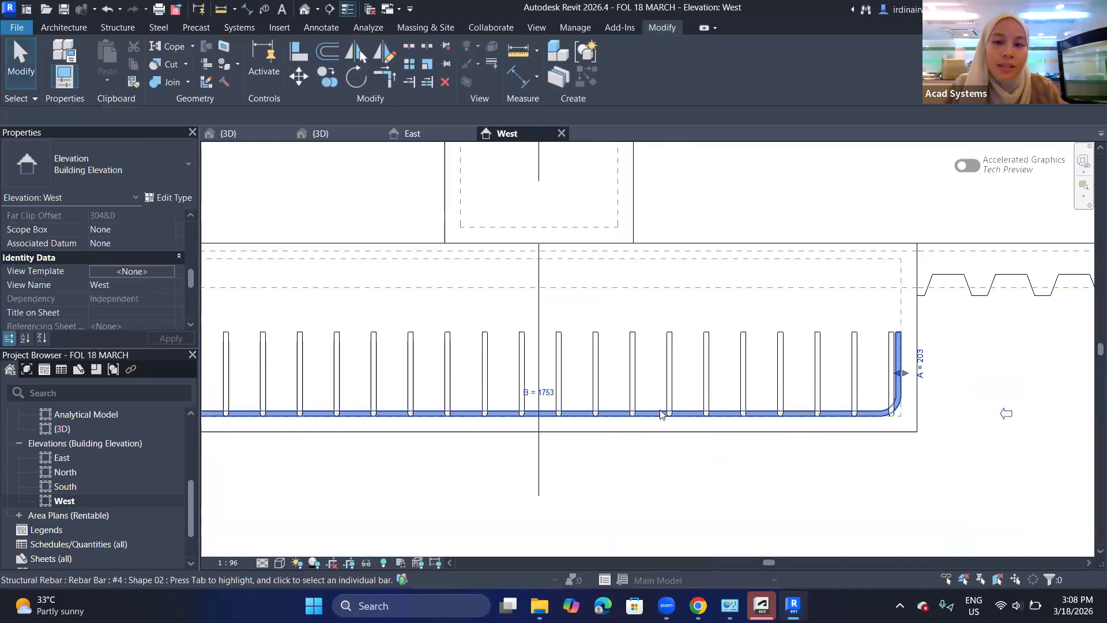
# - Lay out the new long footing bar as Number with Spacing, using a quantity of 12 and 96 mm spacing
pyautogui.click(660, 413)
pyautogui.moveTo(580, 341); pyautogui.dragTo(650, 354, button='middle')
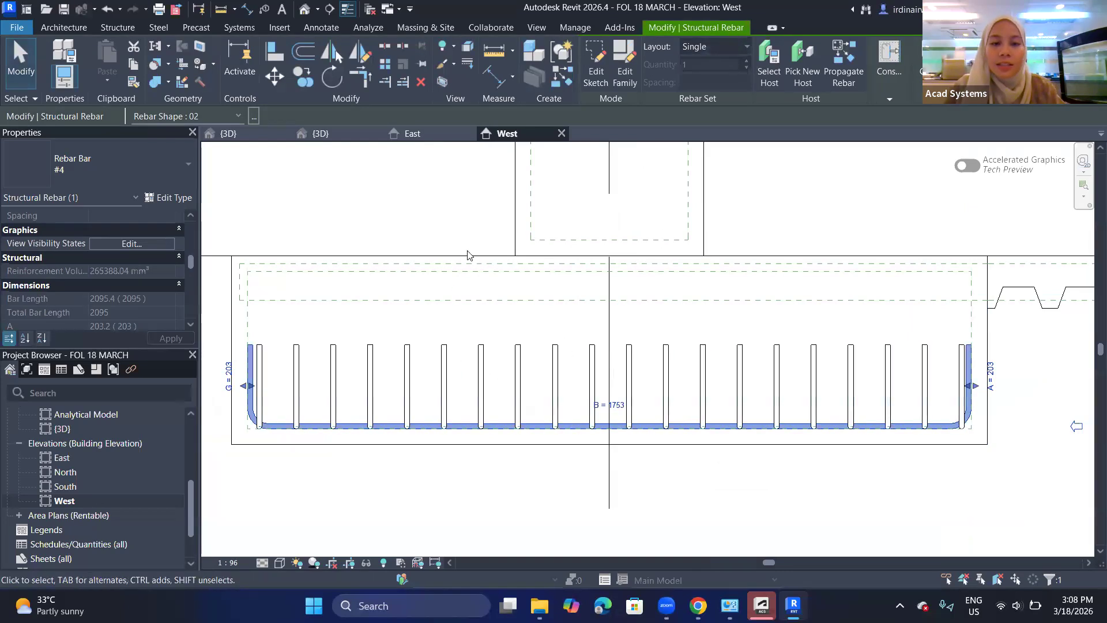
pyautogui.click(716, 46)
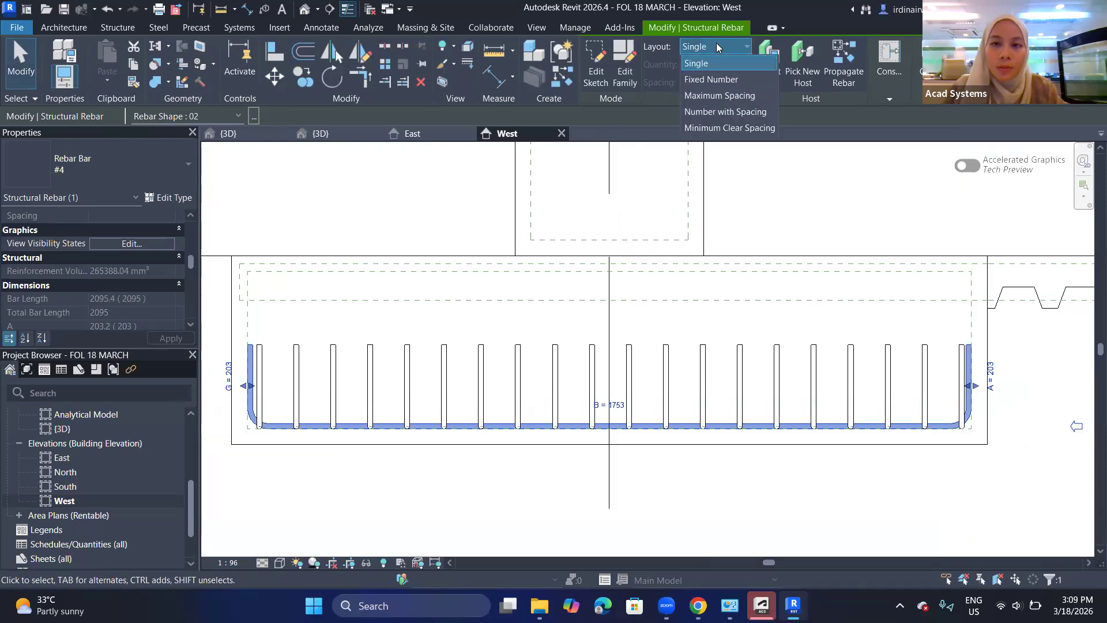
pyautogui.click(722, 113)
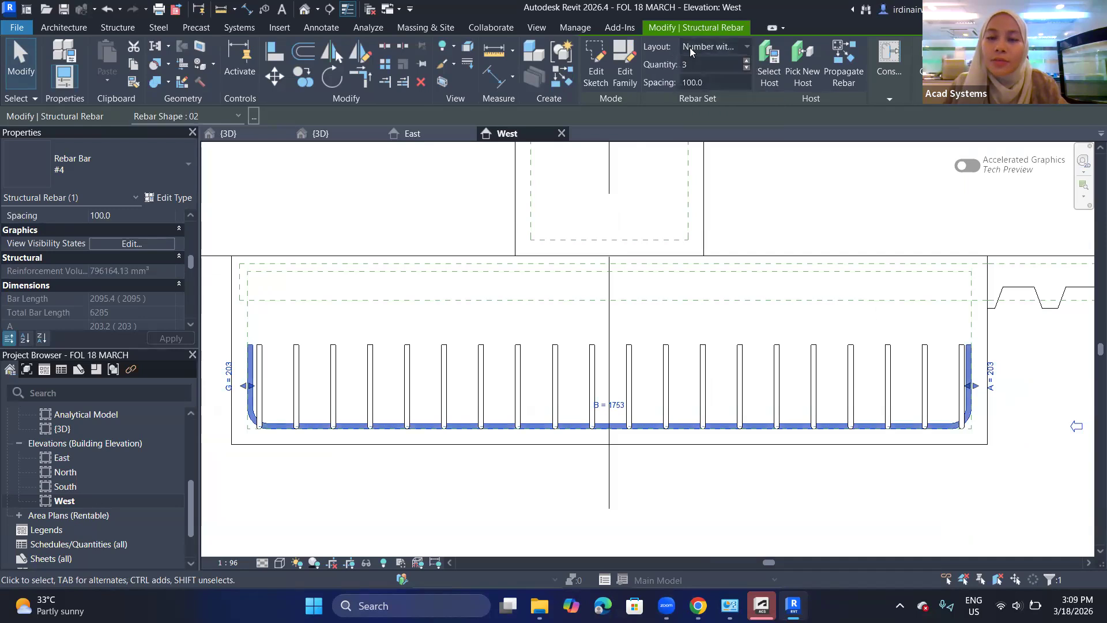
pyautogui.press('Return')
pyautogui.click(708, 83)
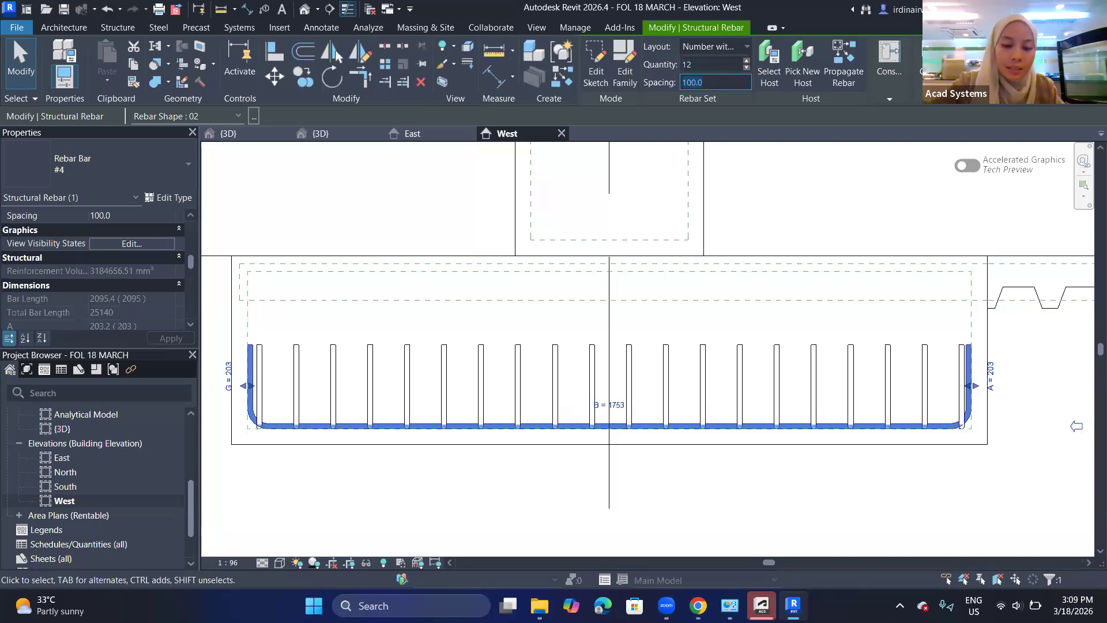
pyautogui.press('Return')
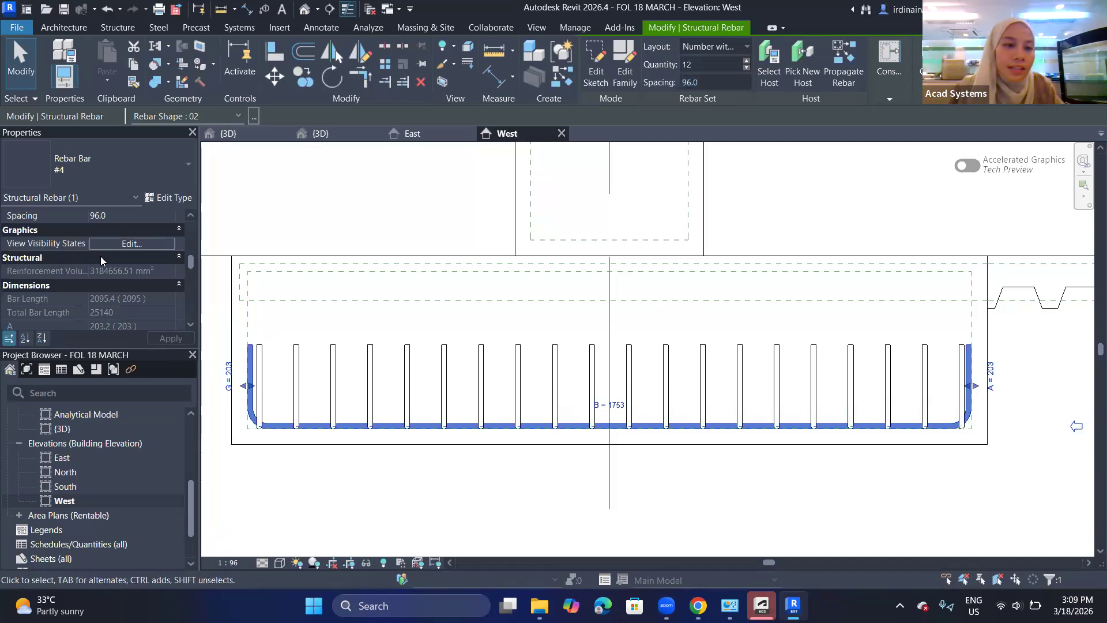
# - Show the new rebar set unobscured in both 3D views, the other elevations, and the Level 1 and 2 area, ceiling, floor and structural plans
pyautogui.scroll(-2, 111, 261)
pyautogui.scroll(-2, 110, 260)
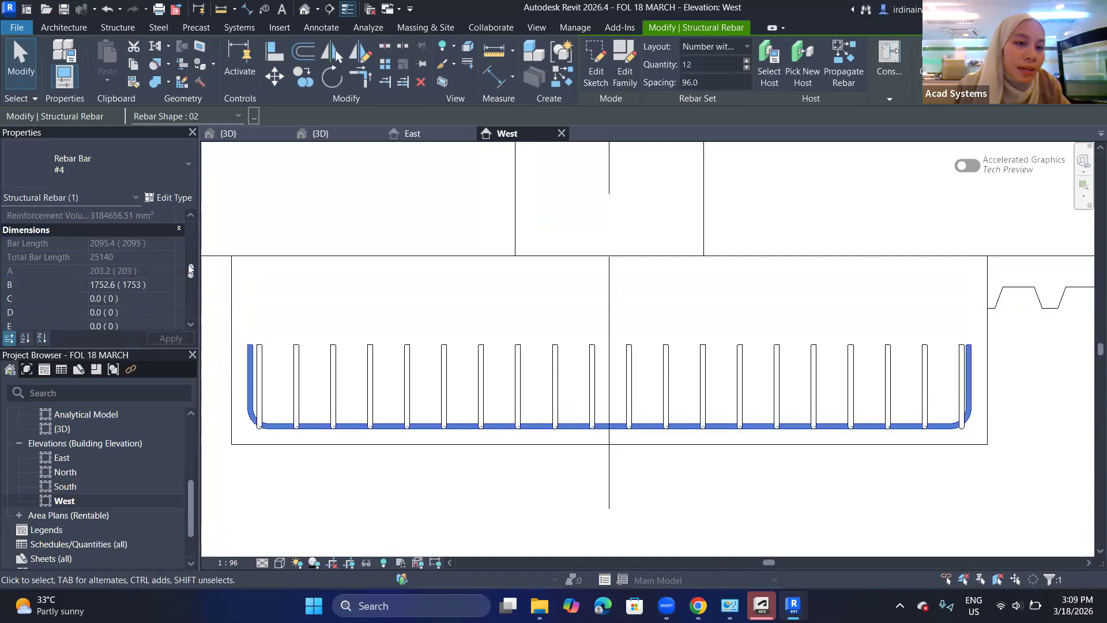
pyautogui.scroll(4, 126, 272)
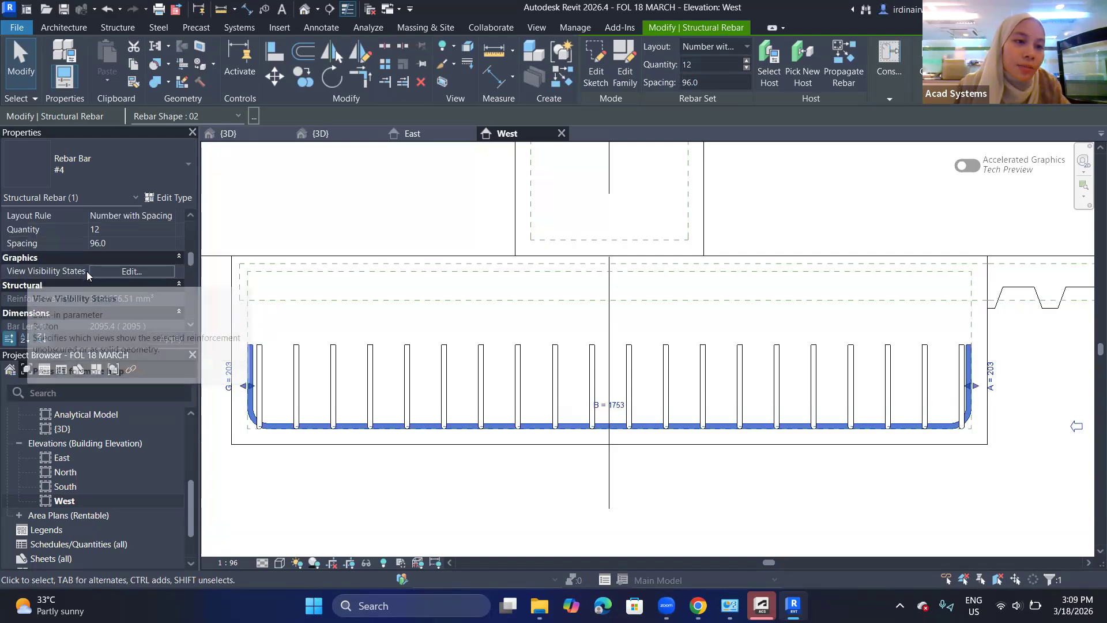
pyautogui.click(129, 270)
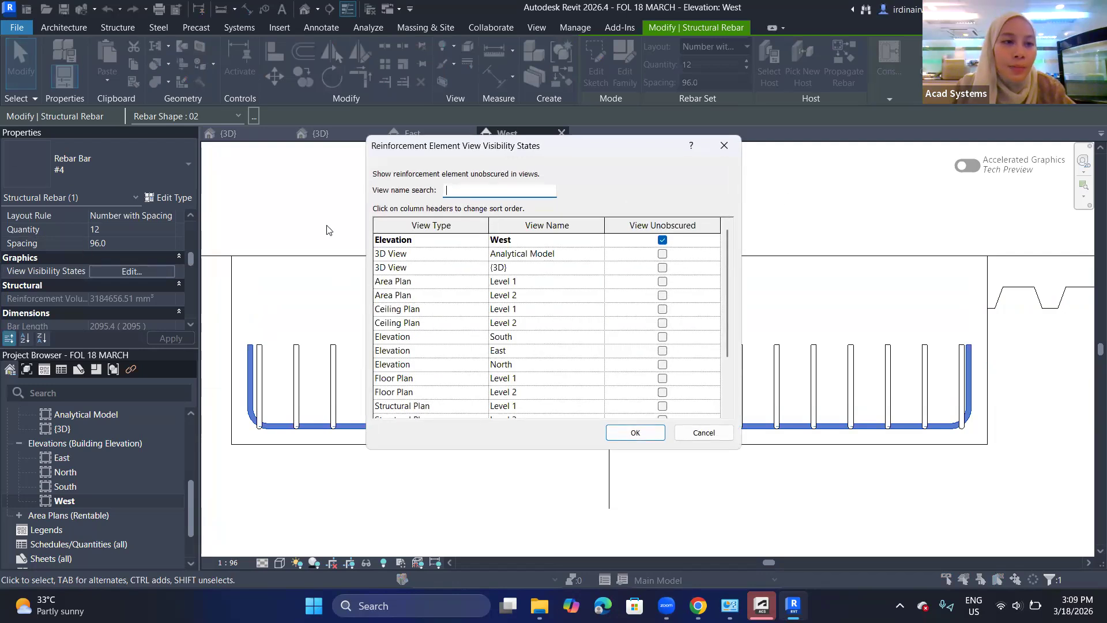
pyautogui.click(663, 253)
pyautogui.click(663, 267)
pyautogui.click(663, 282)
pyautogui.click(663, 295)
pyautogui.click(663, 309)
pyautogui.click(663, 323)
pyautogui.click(663, 336)
pyautogui.click(663, 350)
pyautogui.click(662, 364)
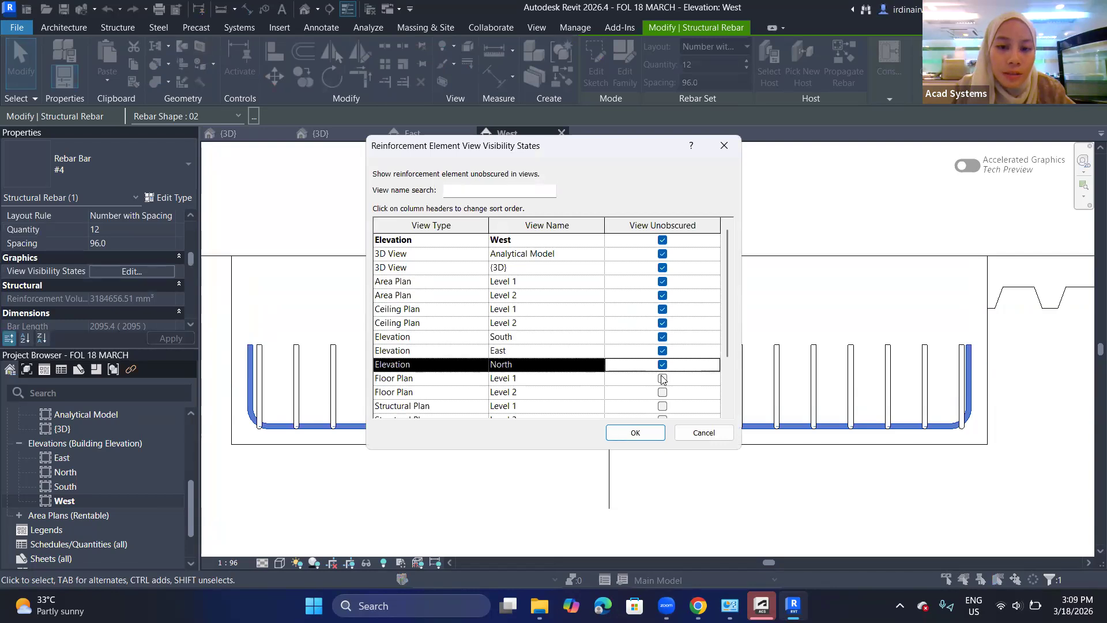
pyautogui.scroll(-1, 662, 360)
pyautogui.click(662, 337)
pyautogui.click(662, 351)
pyautogui.click(662, 364)
pyautogui.click(662, 378)
pyautogui.click(635, 432)
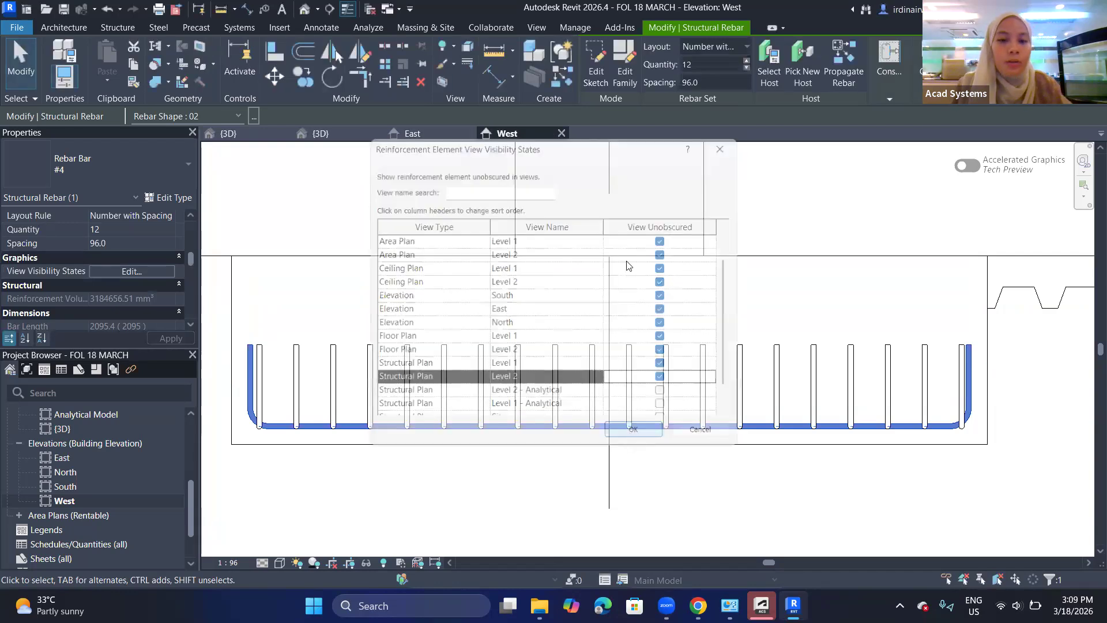
# - Inspect the crossing rebar sets of the footing in the {3D} view
pyautogui.click(312, 134)
pyautogui.keyDown('shift'); pyautogui.moveTo(662, 345); pyautogui.dragTo(902, 328, button='middle'); pyautogui.keyUp('shift')
pyautogui.moveTo(973, 334); pyautogui.dragTo(901, 402, button='middle')
pyautogui.keyDown('shift'); pyautogui.moveTo(61, 435); pyautogui.dragTo(120, 414, button='middle'); pyautogui.keyUp('shift')
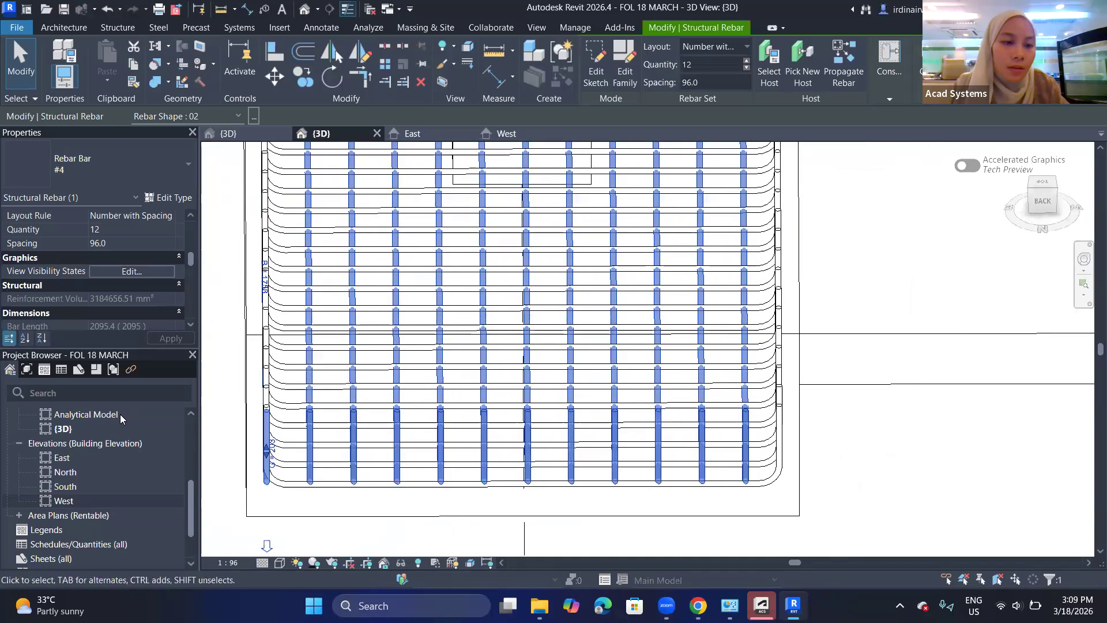
# - Open the Level 1 structural plan and bring the footing with the crossing rebar sets into view
pyautogui.scroll(4, 98, 455)
pyautogui.doubleClick(92, 440)
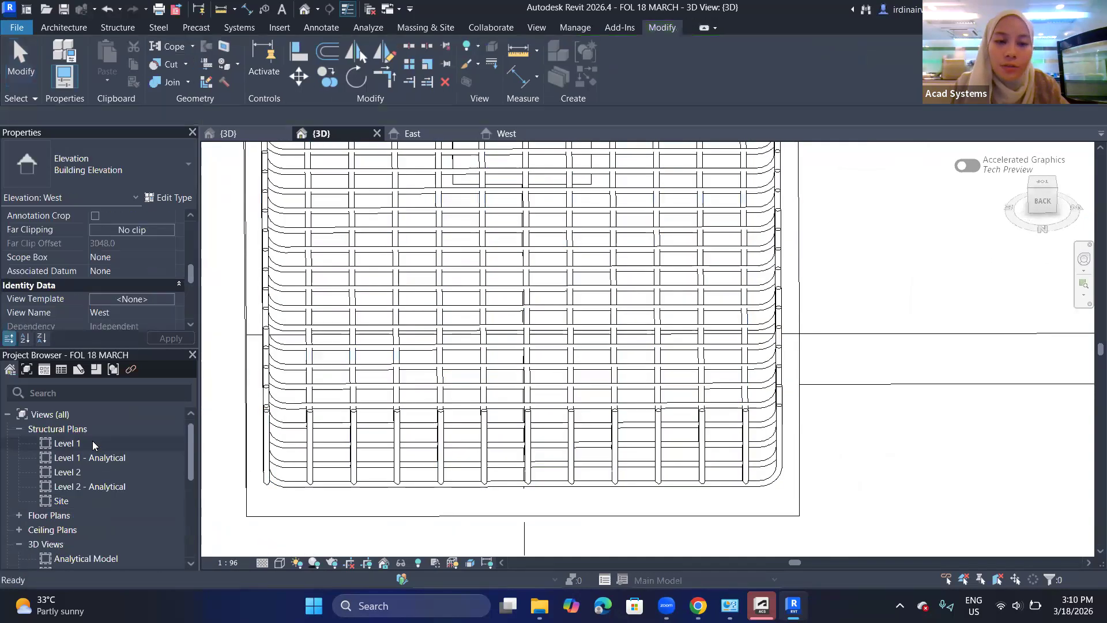
pyautogui.click(92, 441)
pyautogui.click(84, 443)
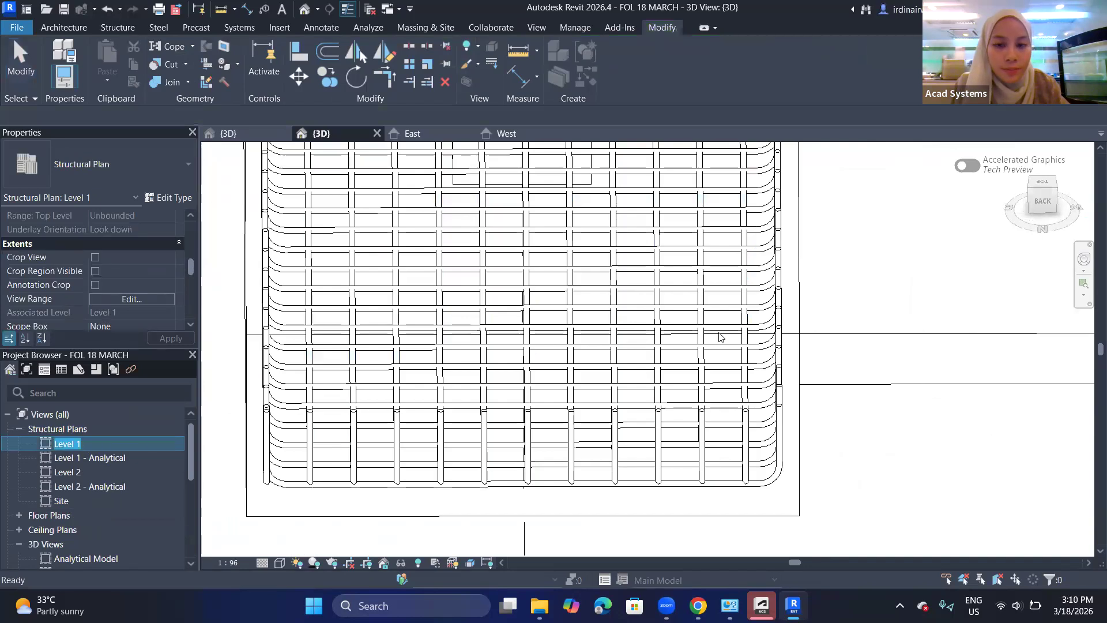
pyautogui.click(146, 443)
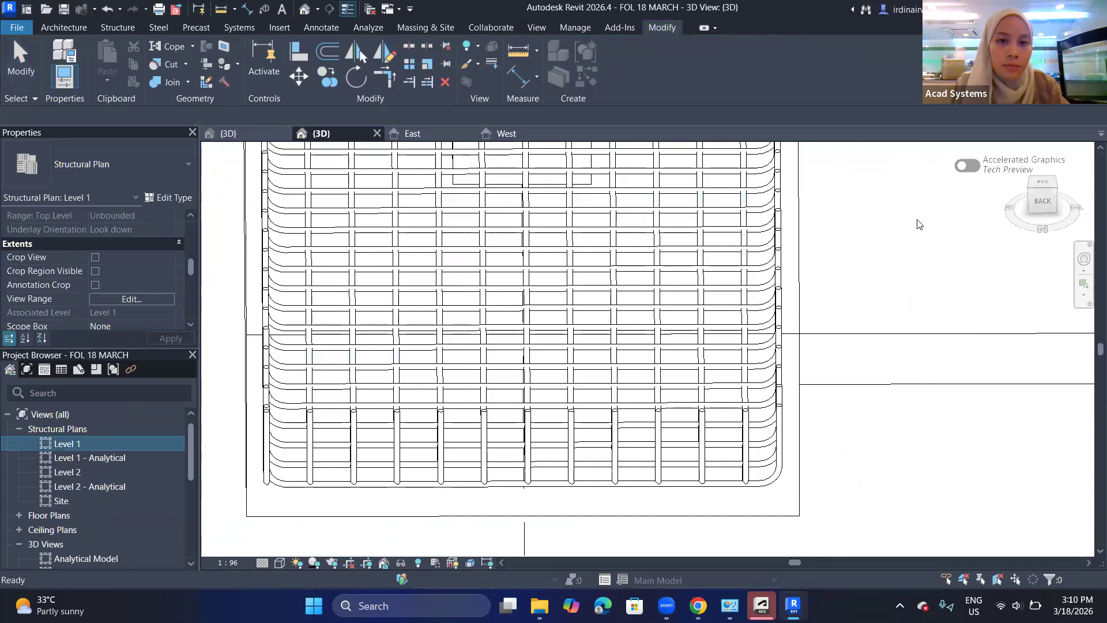
pyautogui.click(148, 442)
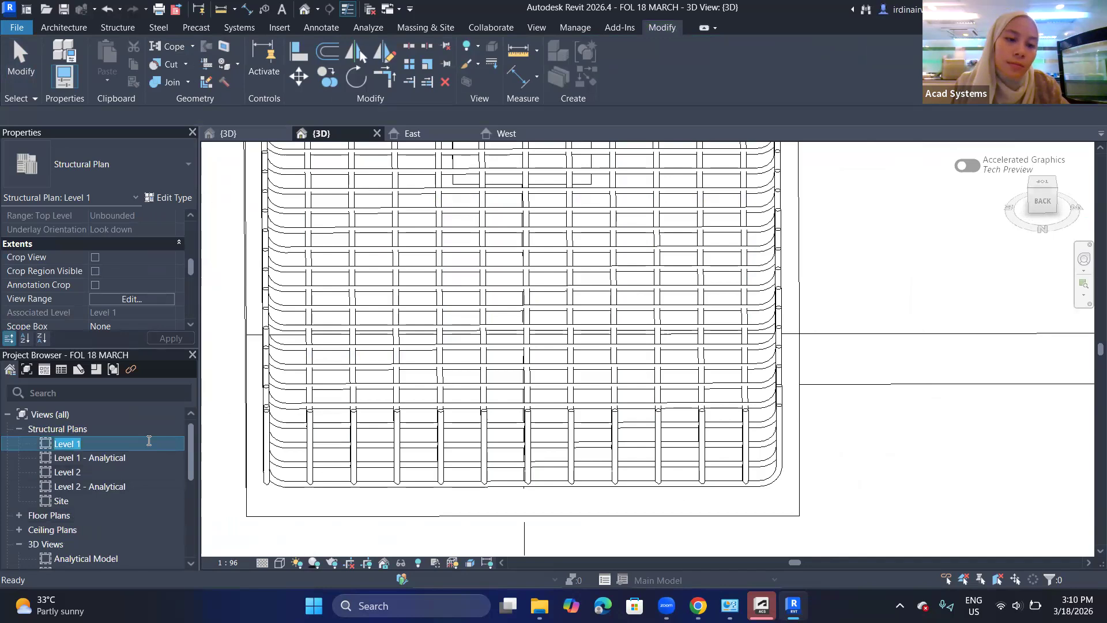
pyautogui.click(92, 446)
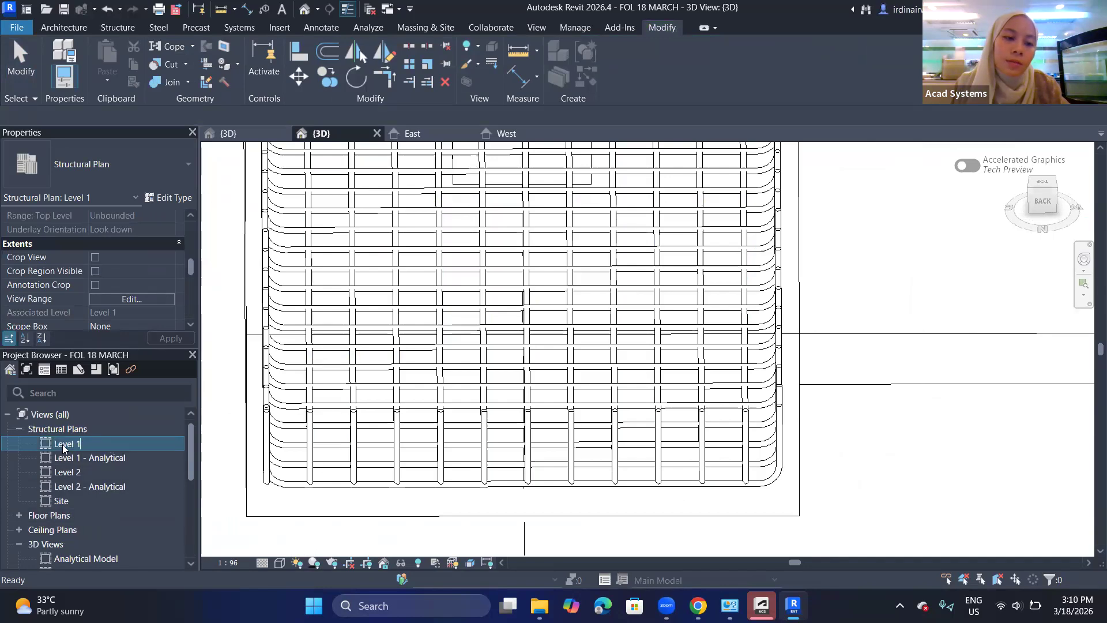
pyautogui.doubleClick(57, 447)
pyautogui.scroll(4, 779, 317)
pyautogui.scroll(5, 779, 319)
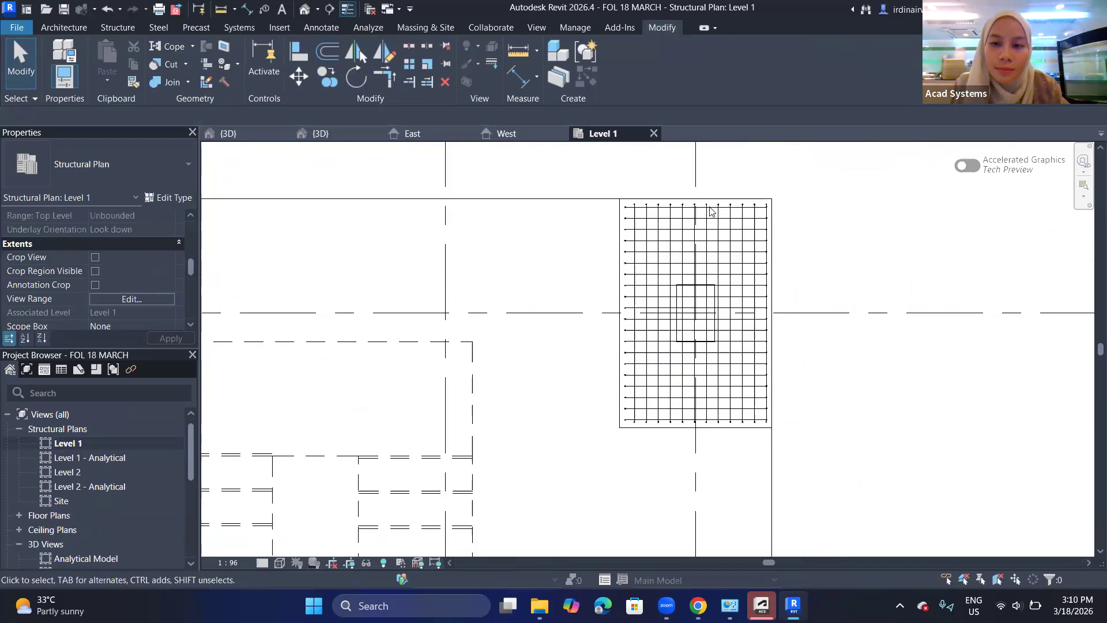
pyautogui.scroll(1, 594, 214)
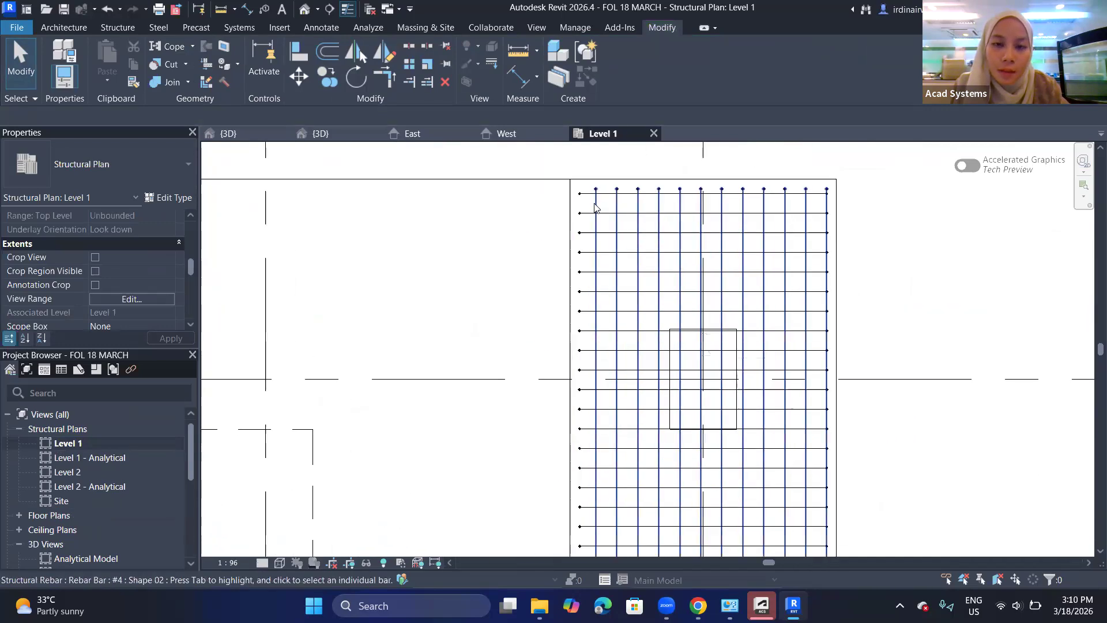
# - Set the detail level of the Level 1 structural plan to Fine
pyautogui.click(729, 347)
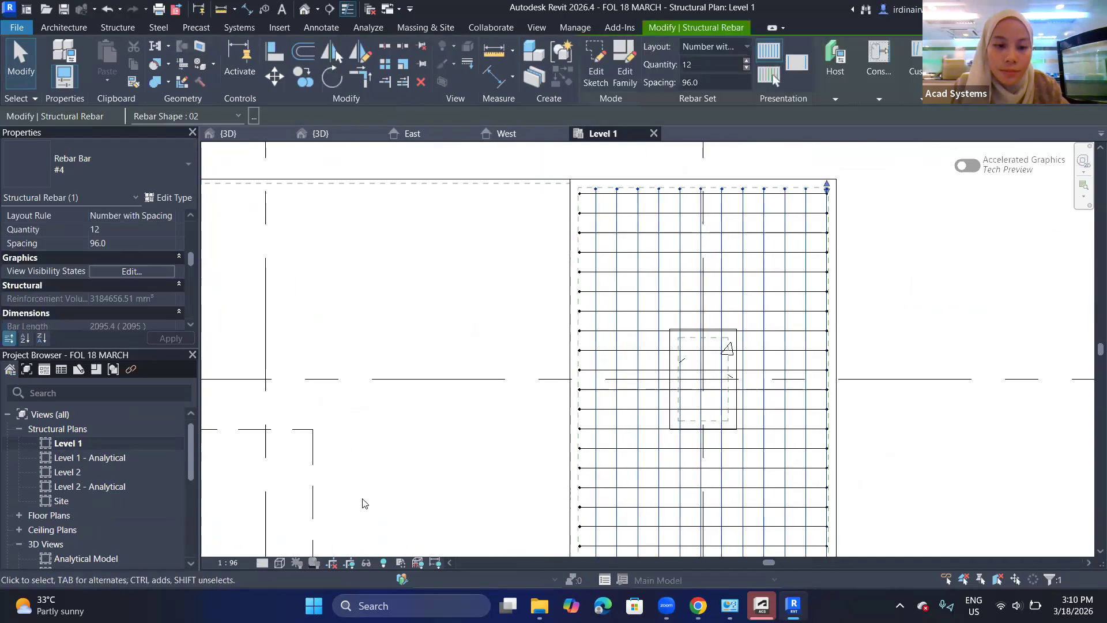
pyautogui.click(262, 563)
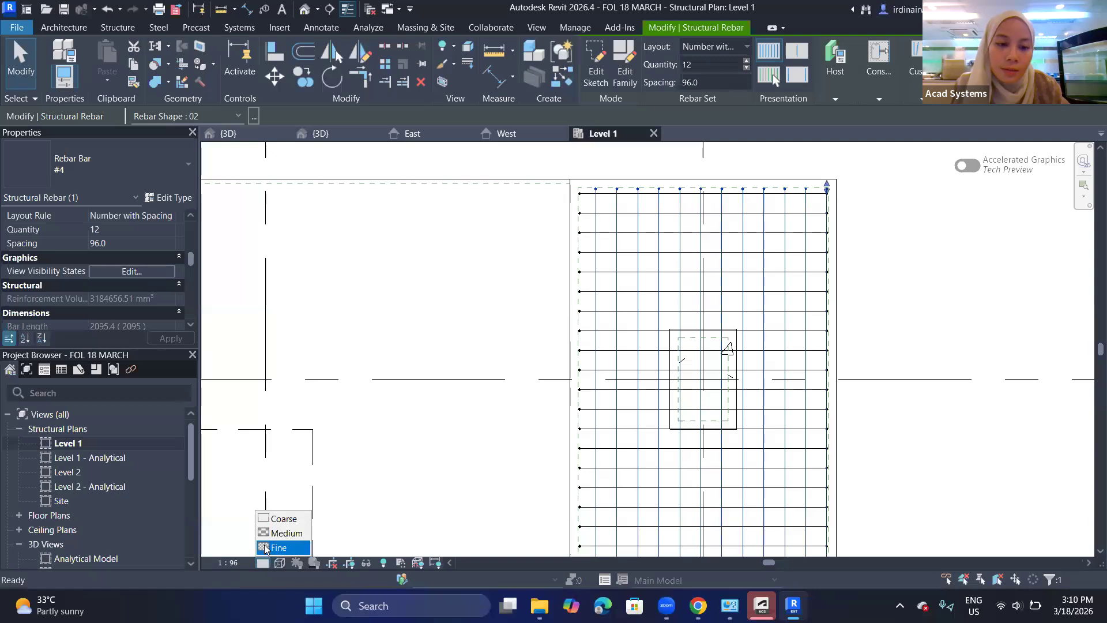
pyautogui.click(807, 152)
pyautogui.scroll(2, 905, 250)
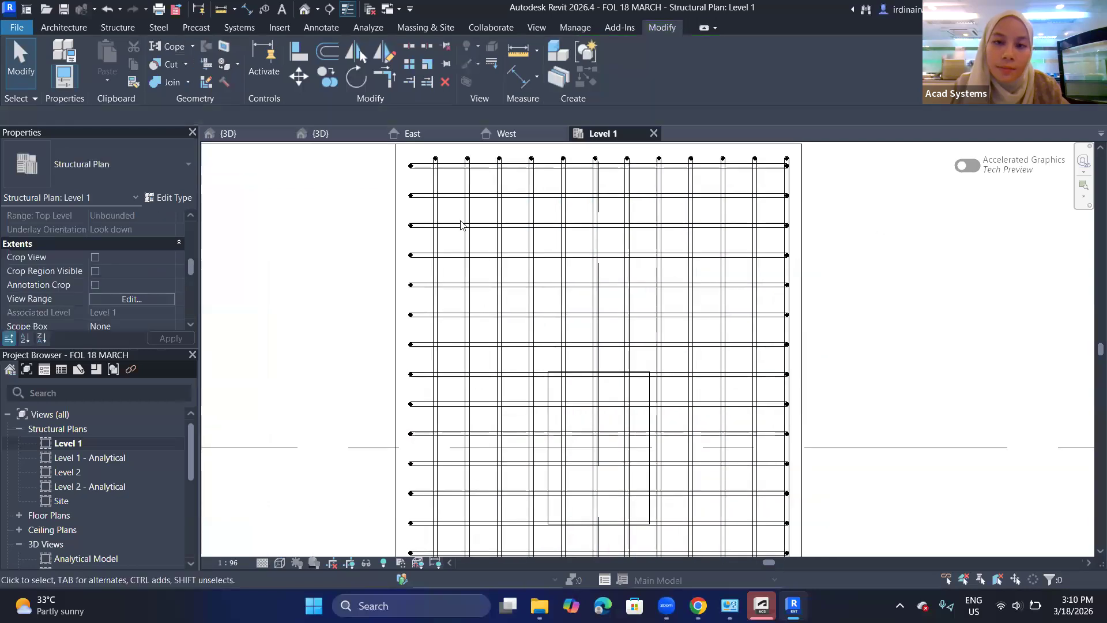
# - Move the footing's 12-bar lengthwise rebar set about 40 mm horizontally to the left so it sits evenly between the footing's sides
pyautogui.click(434, 184)
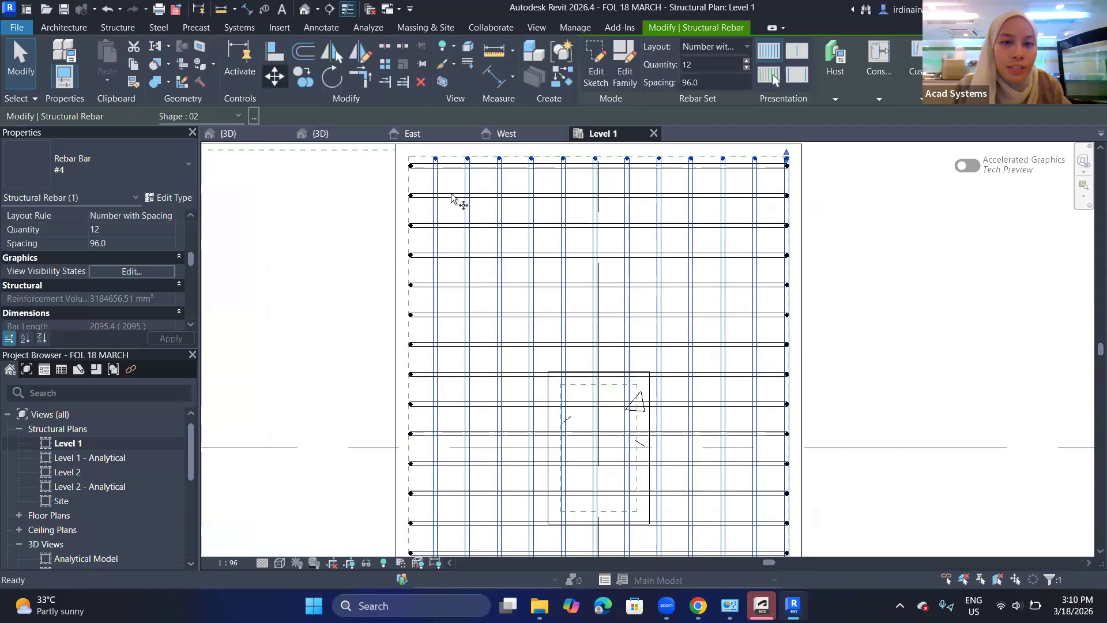
pyautogui.moveTo(426, 197); pyautogui.dragTo(437, 245, button='middle')
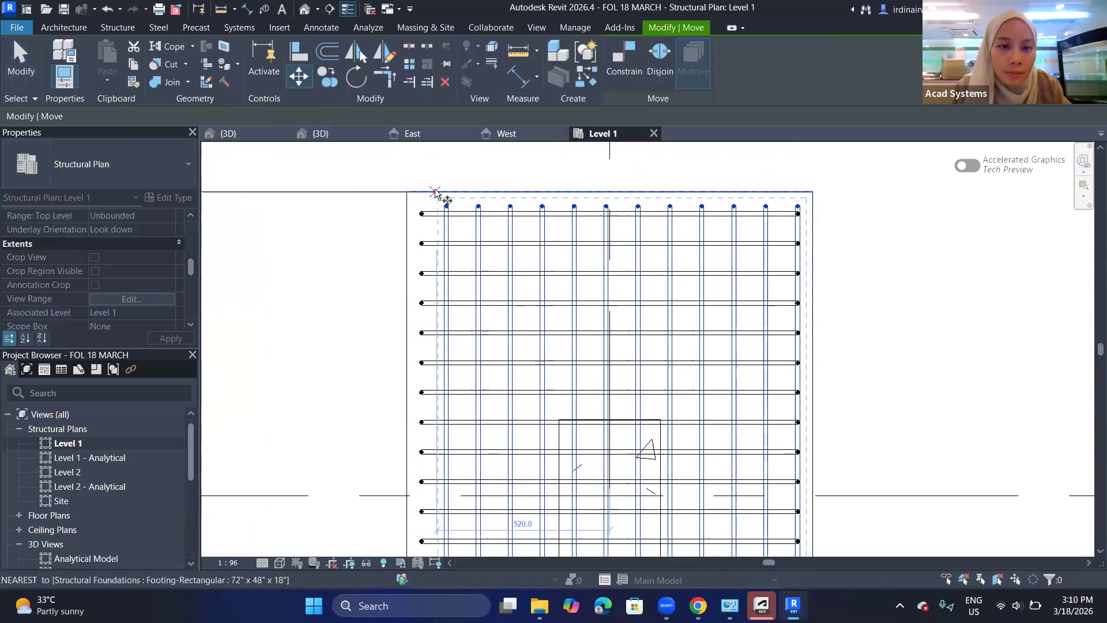
pyautogui.click(435, 191)
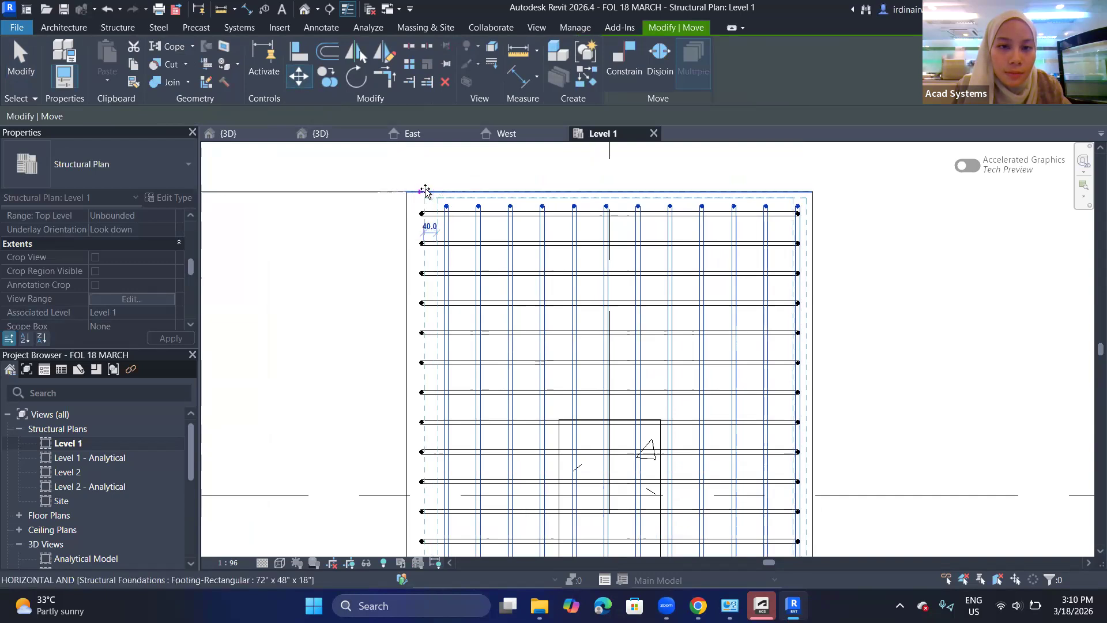
pyautogui.click(423, 192)
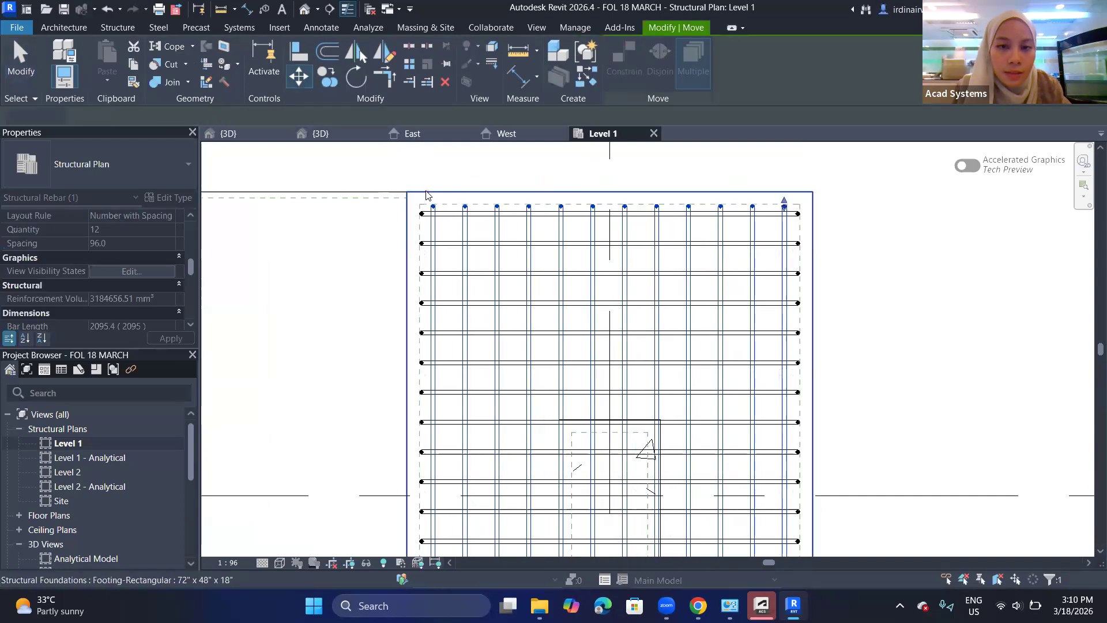
pyautogui.click(959, 297)
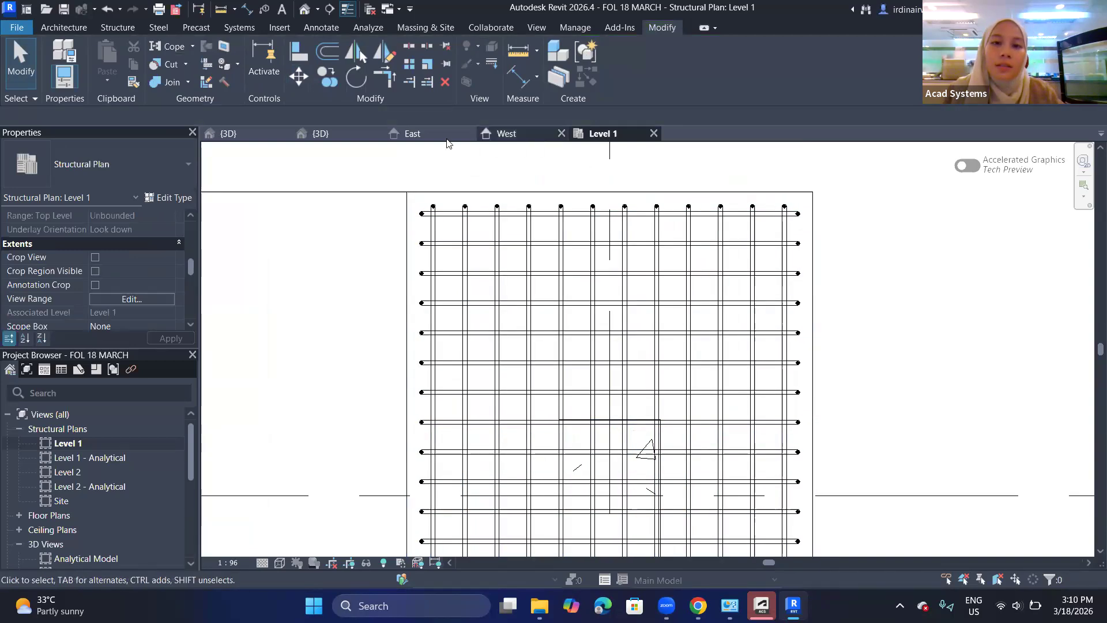
# - Check the moved rebar set in the {3D} and East views and return to the Level 1 plan
pyautogui.click(319, 134)
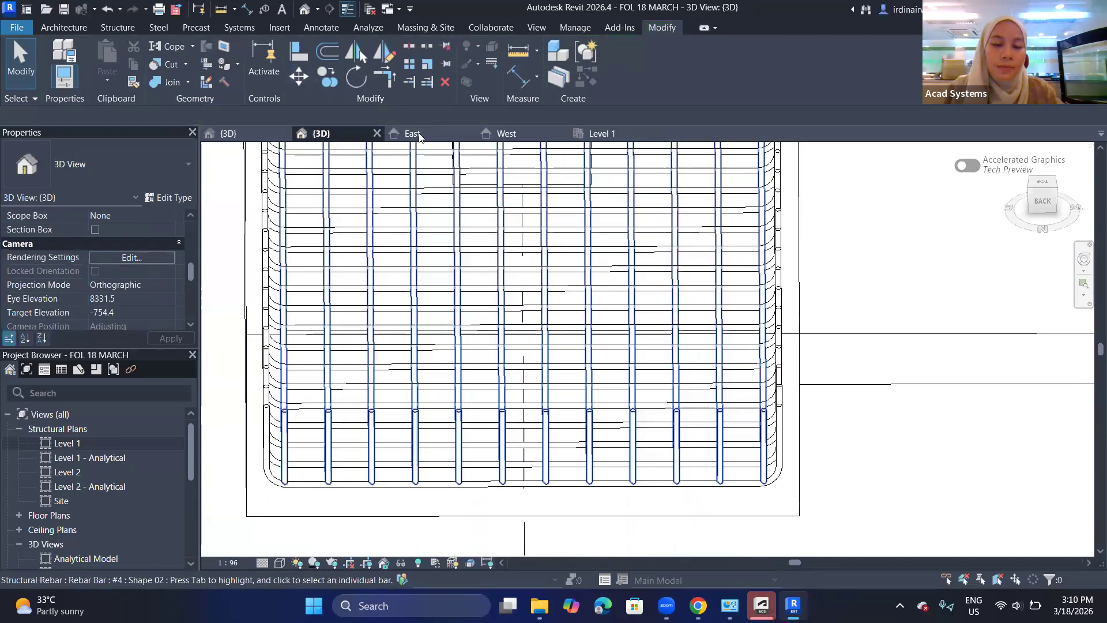
pyautogui.click(413, 133)
pyautogui.click(600, 133)
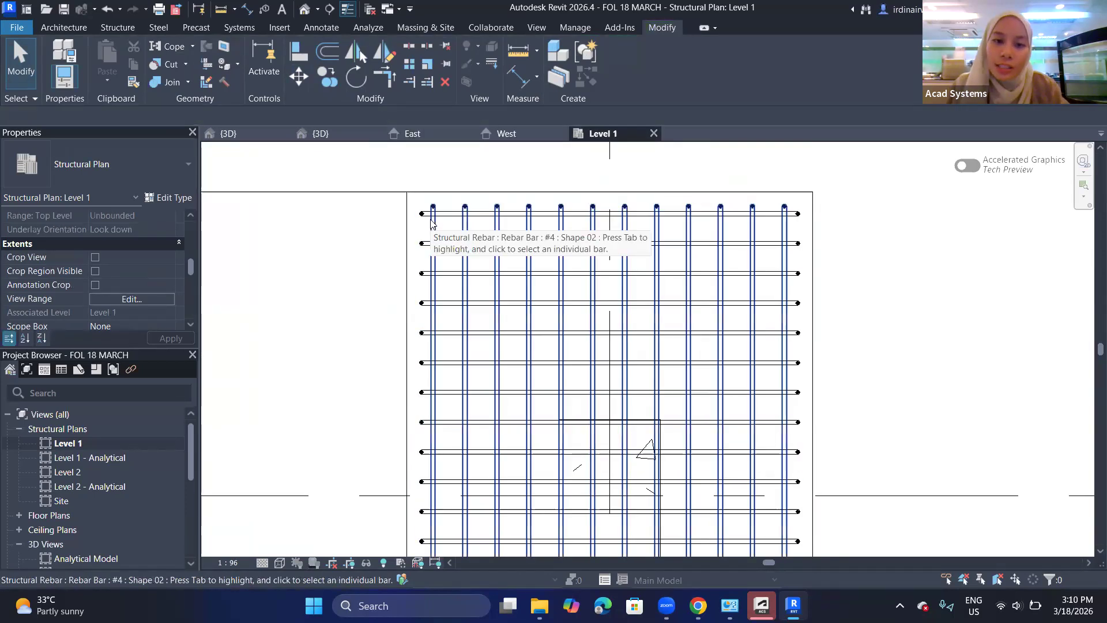
# - Review the available bar types and the #4 type properties of the footing's lengthwise rebar set
pyautogui.press('Tab')
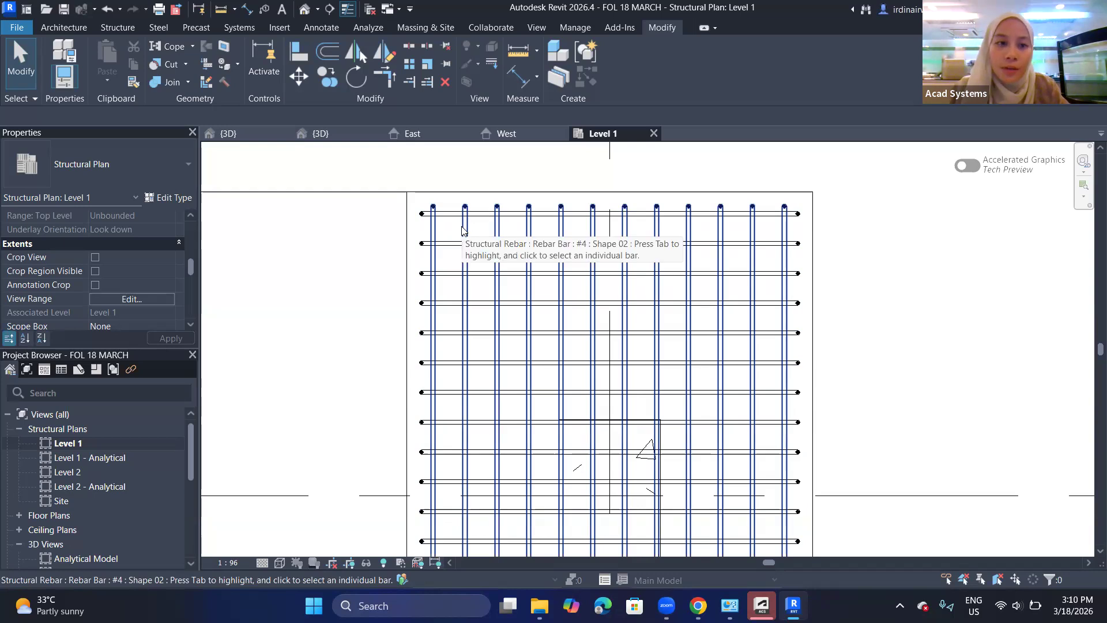
pyautogui.click(464, 228)
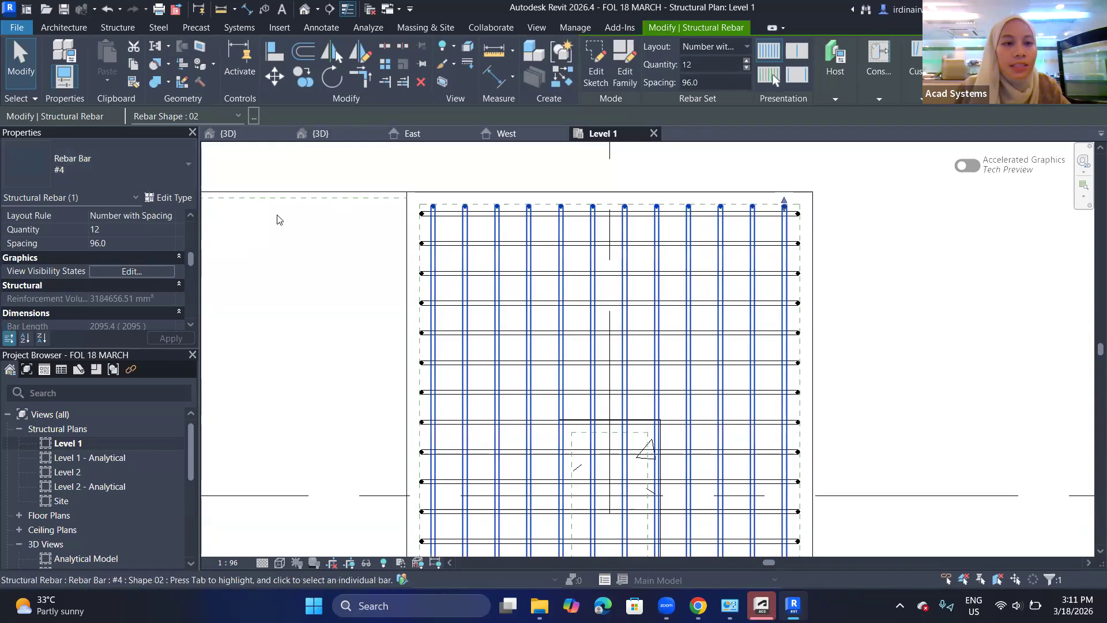
pyautogui.click(87, 173)
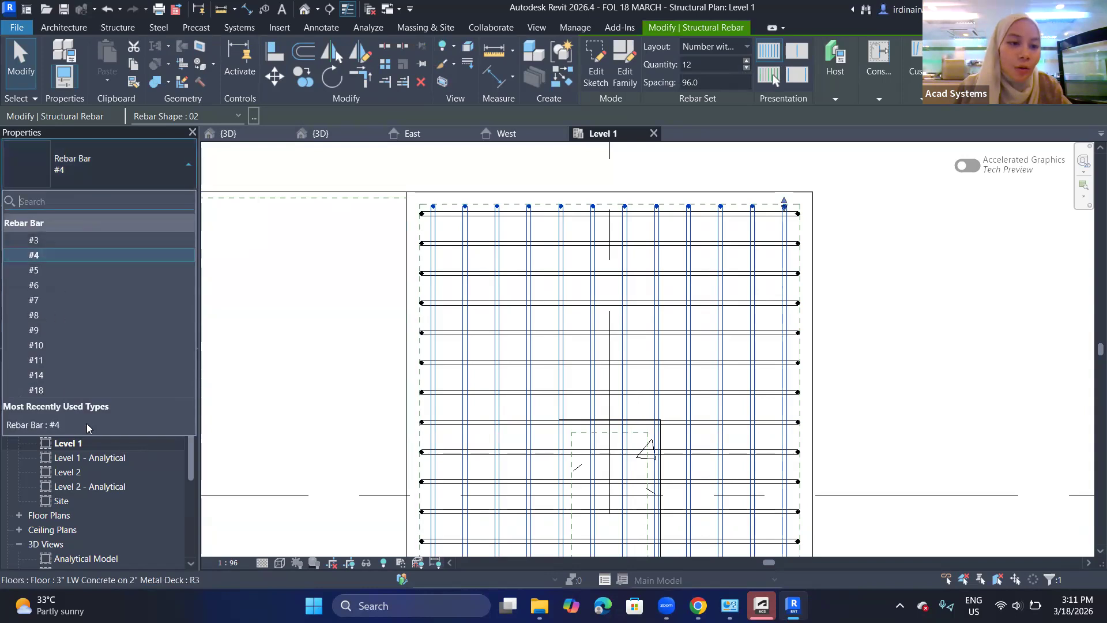
pyautogui.click(118, 155)
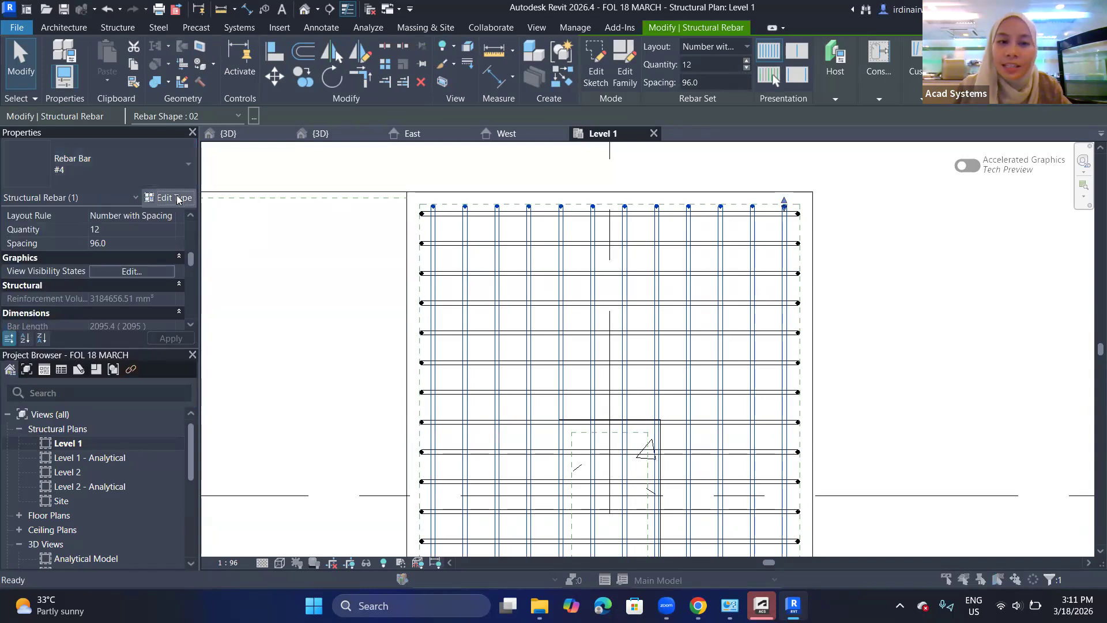
pyautogui.click(172, 197)
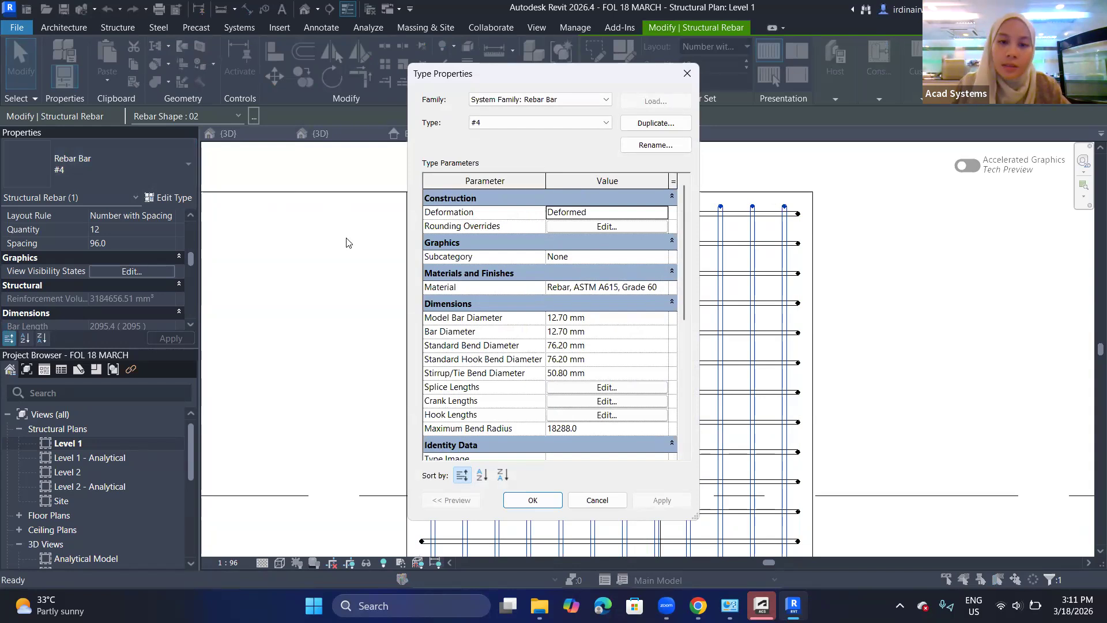
pyautogui.press('Escape')
pyautogui.press('Escape')
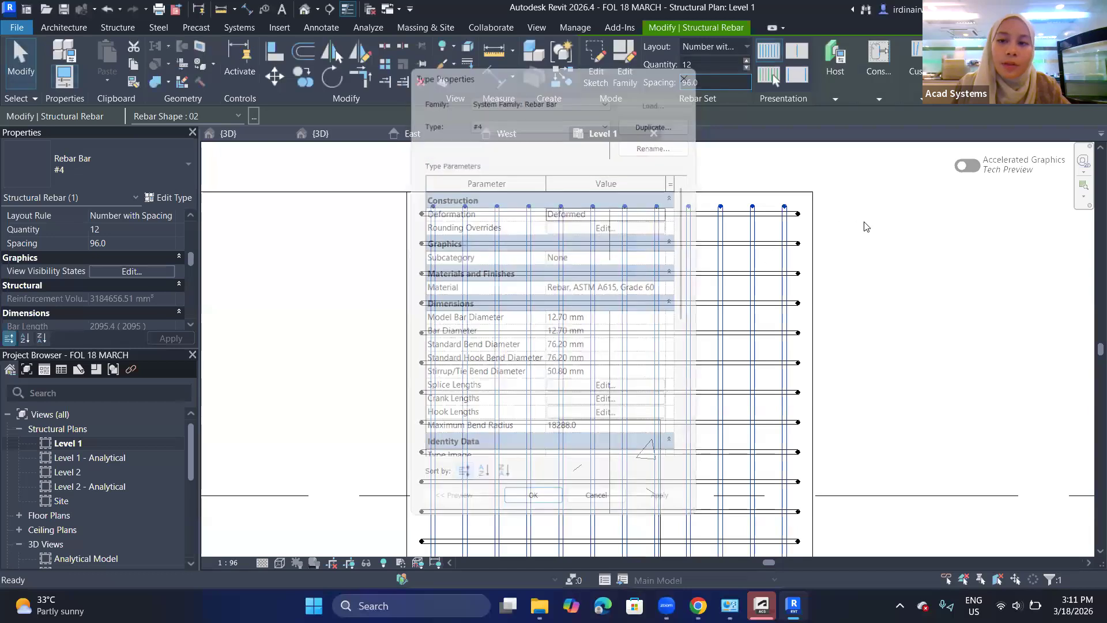
pyautogui.click(582, 263)
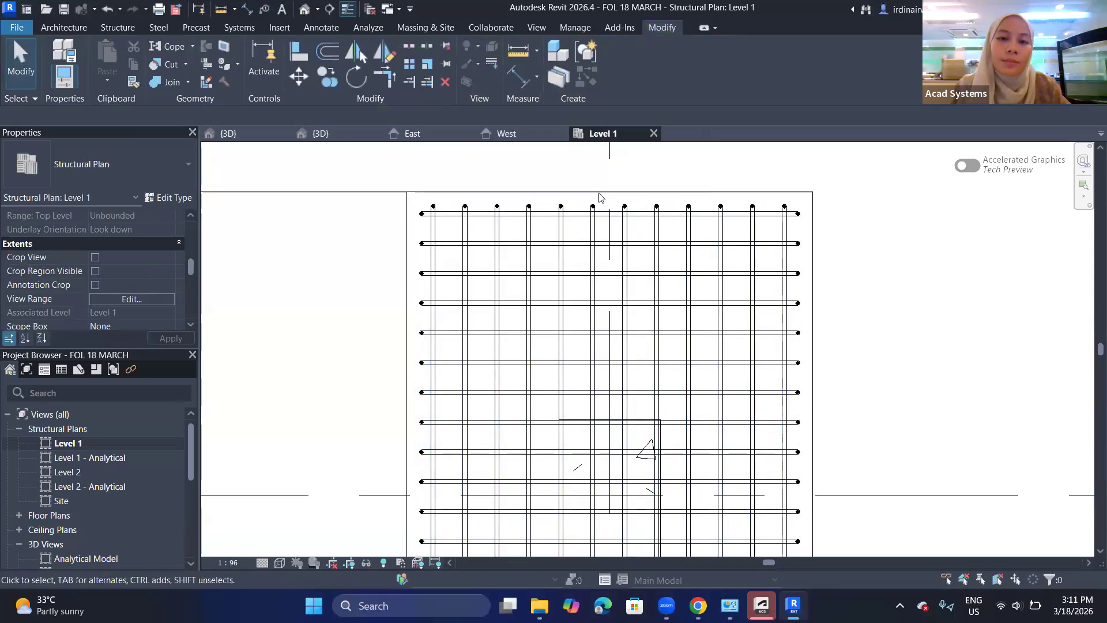
# - Change the footing's crosswise rebar set to bar type #3 and review that type's diameters
pyautogui.click(795, 217)
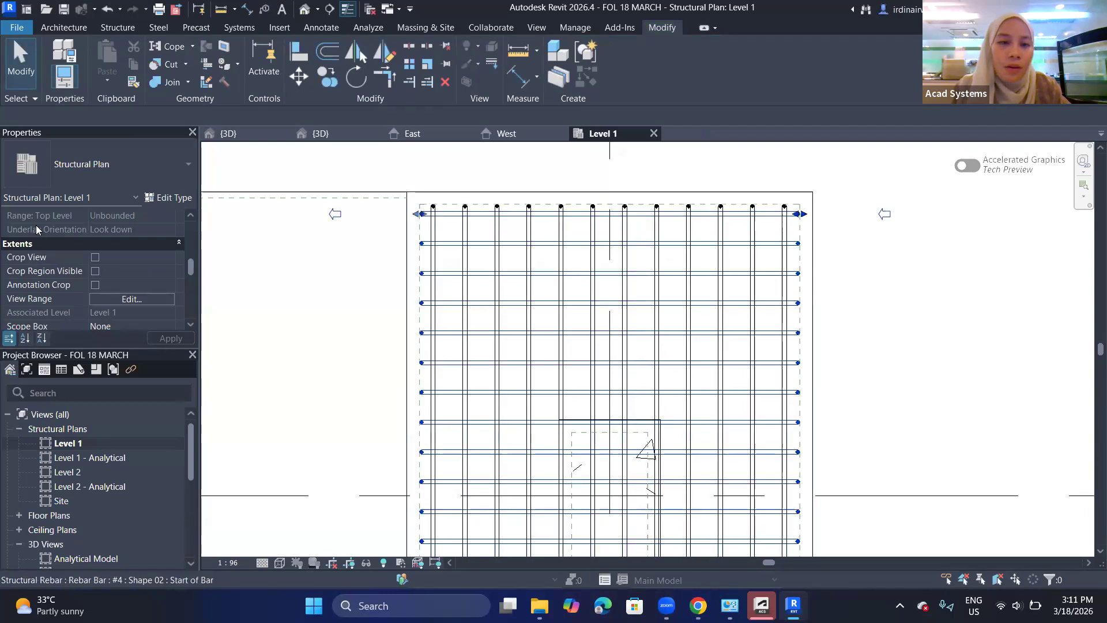
pyautogui.click(116, 162)
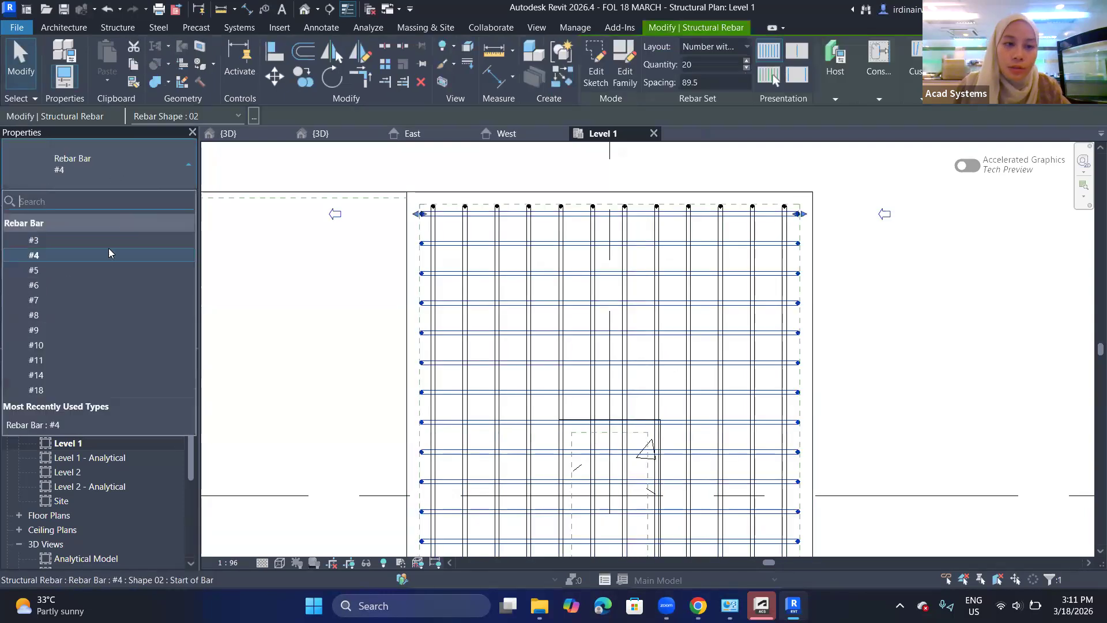
pyautogui.click(76, 239)
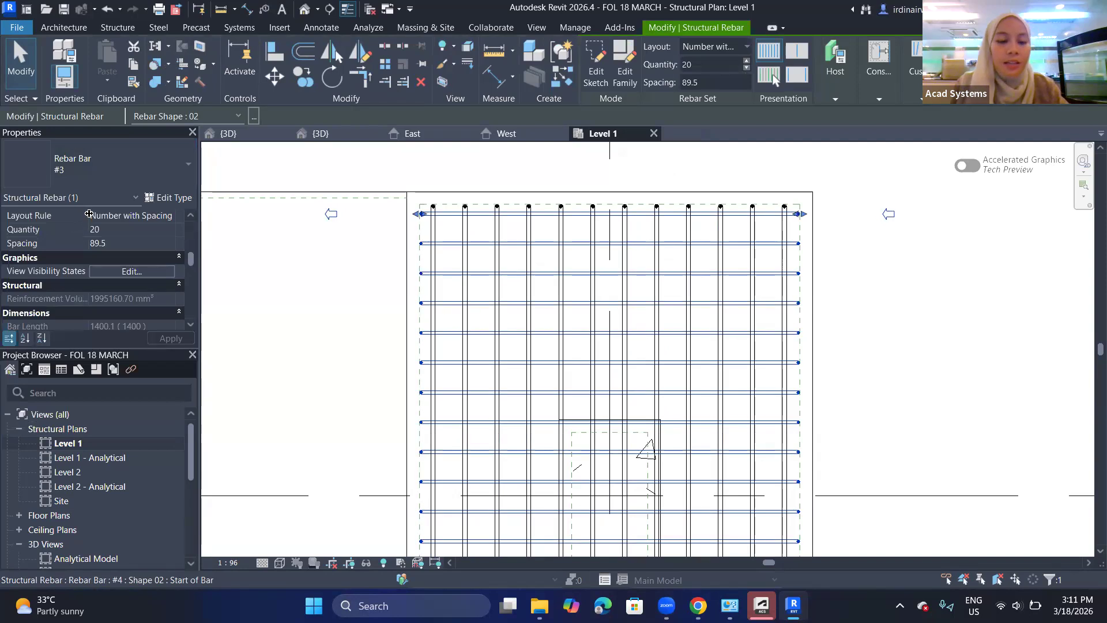
pyautogui.click(173, 198)
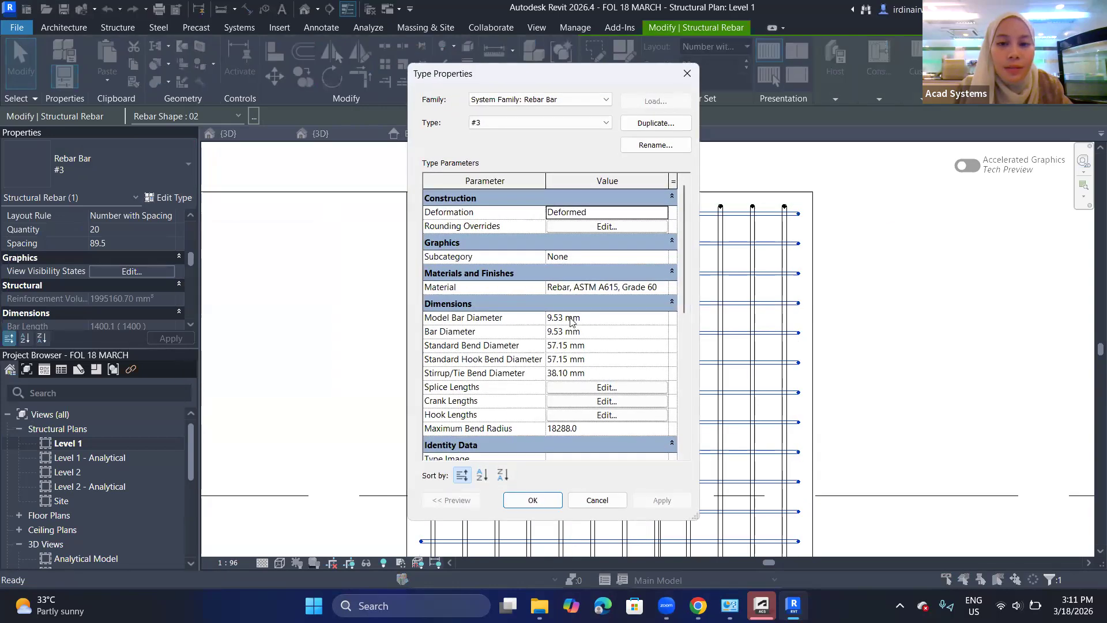
pyautogui.click(533, 500)
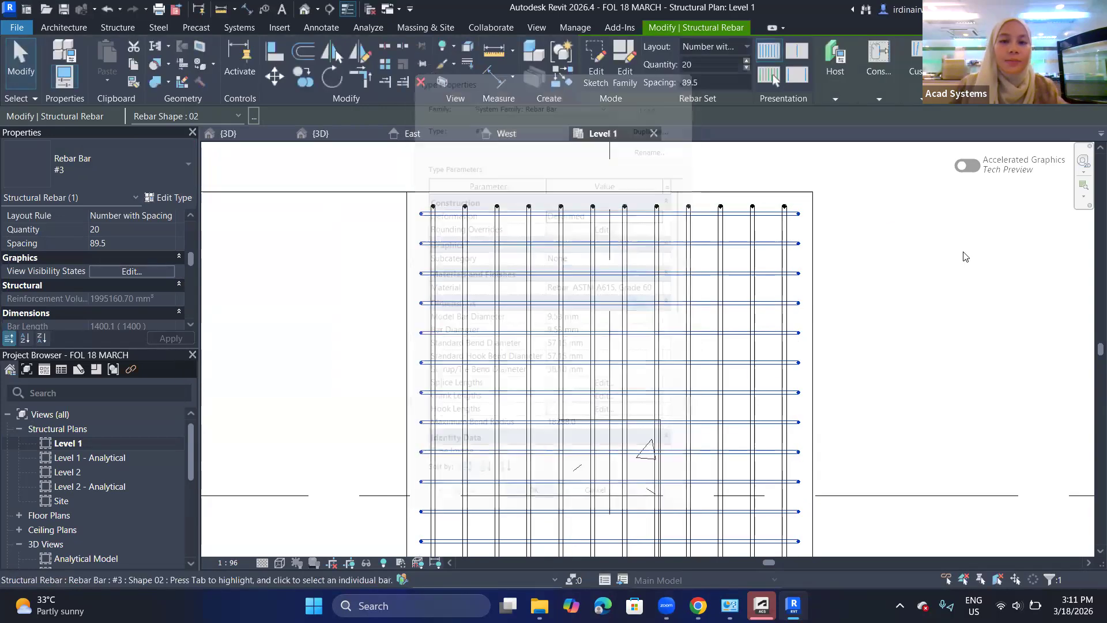
pyautogui.click(928, 256)
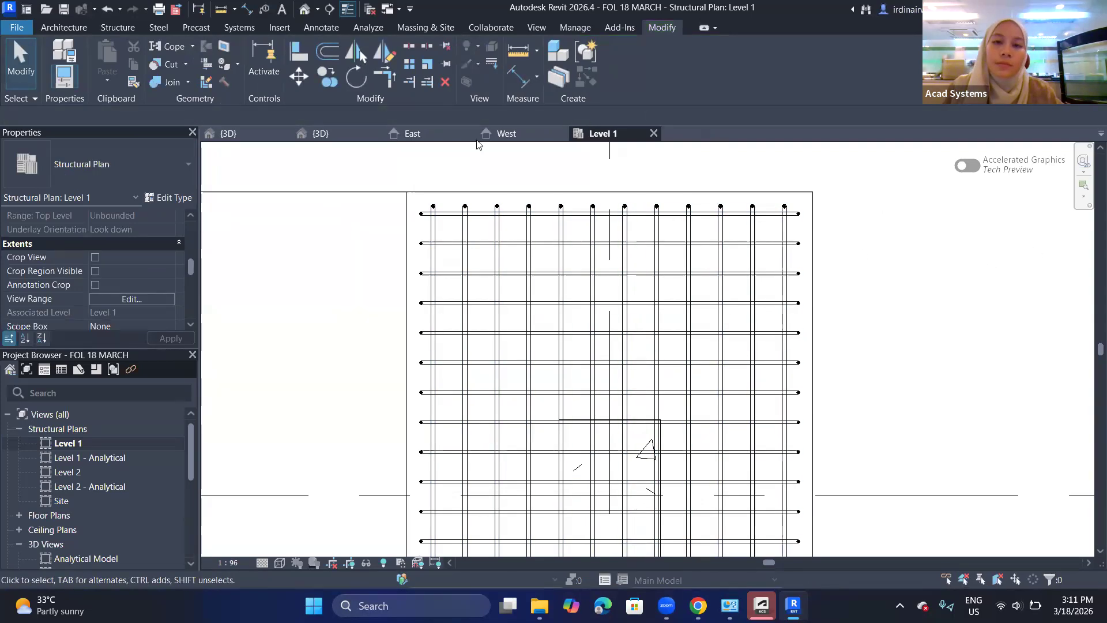
# - Examine the reinforced footing, the column, the stair and the other footing in the East elevation and return to the {3D} view
pyautogui.click(413, 133)
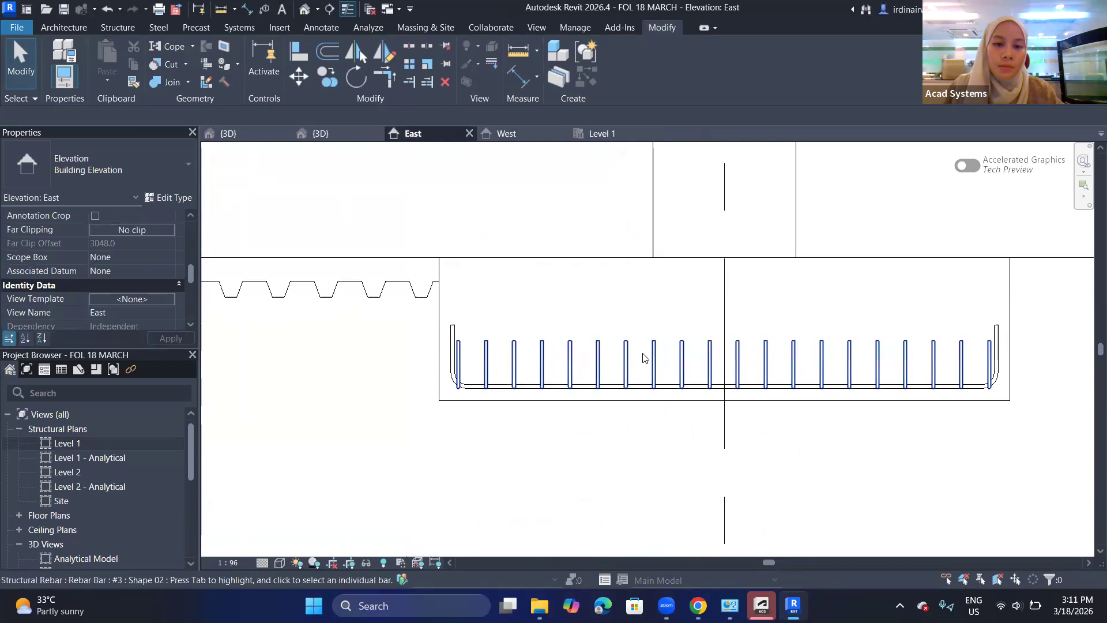
pyautogui.scroll(1, 645, 358)
pyautogui.scroll(-2, 556, 239)
pyautogui.moveTo(722, 167); pyautogui.dragTo(635, 418, button='middle')
pyautogui.moveTo(688, 347); pyautogui.dragTo(712, 417, button='middle')
pyautogui.scroll(-2, 694, 242)
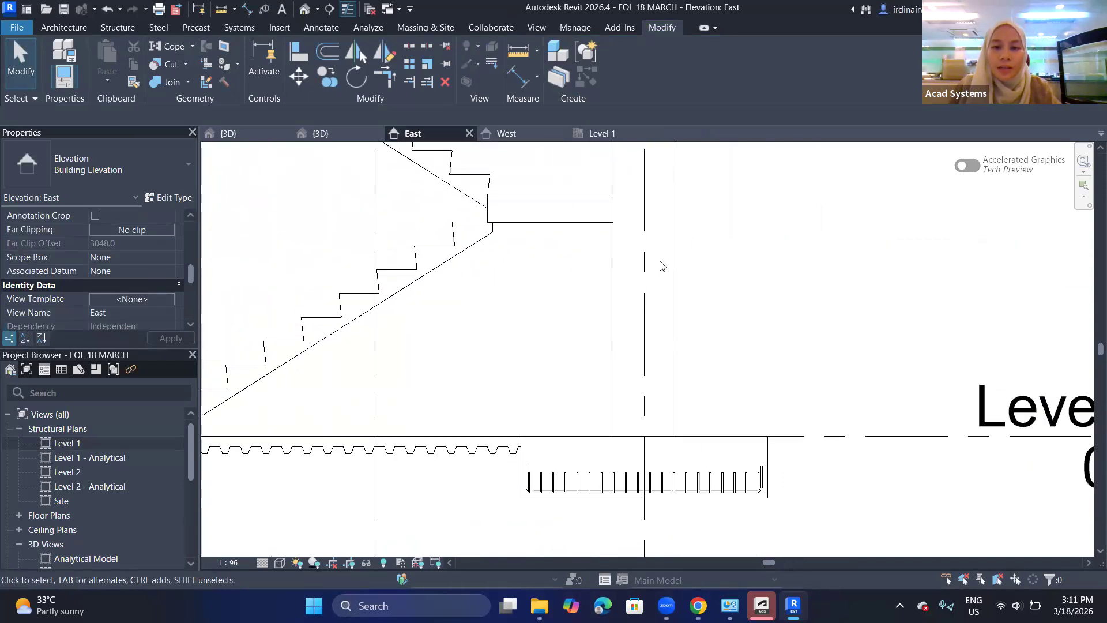
pyautogui.moveTo(492, 280); pyautogui.dragTo(660, 309, button='middle')
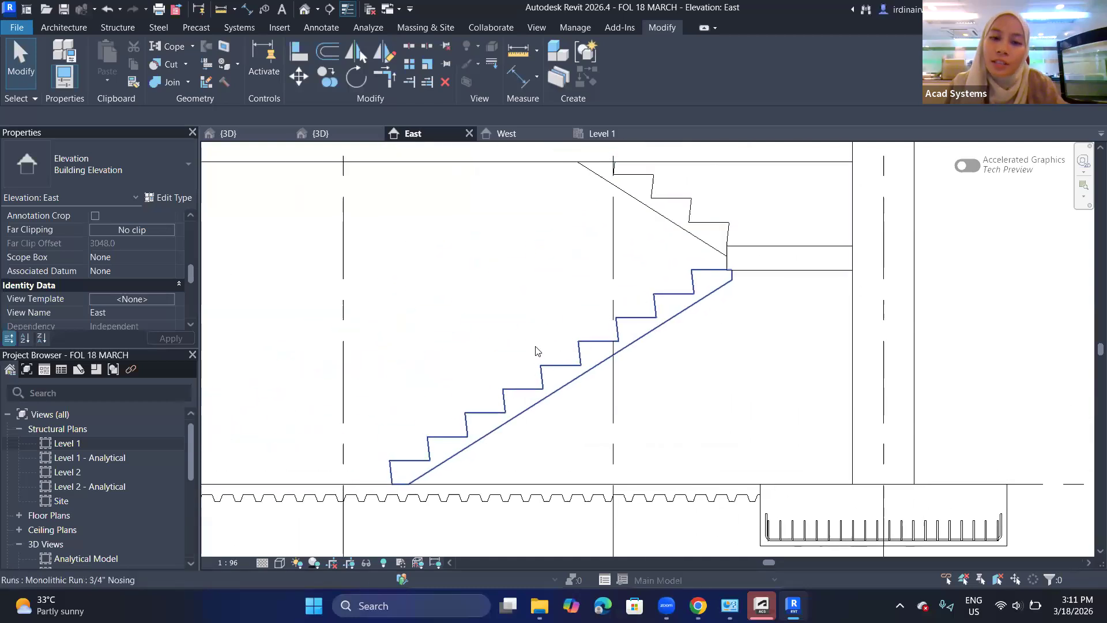
pyautogui.moveTo(536, 350); pyautogui.dragTo(766, 332, button='middle')
pyautogui.moveTo(465, 315); pyautogui.dragTo(598, 328, button='middle')
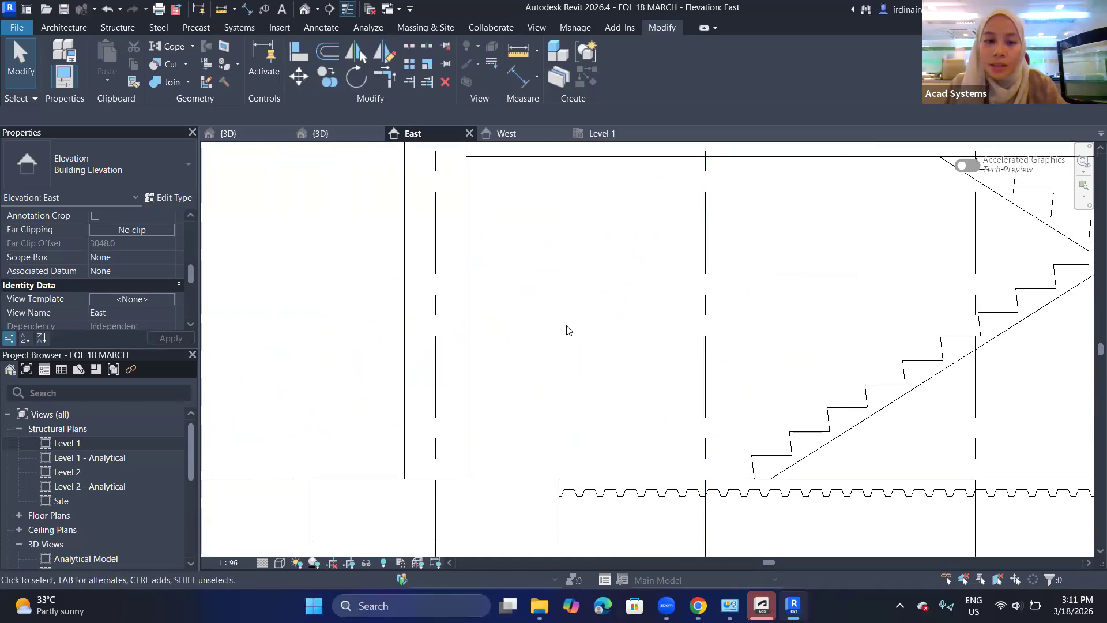
pyautogui.click(318, 133)
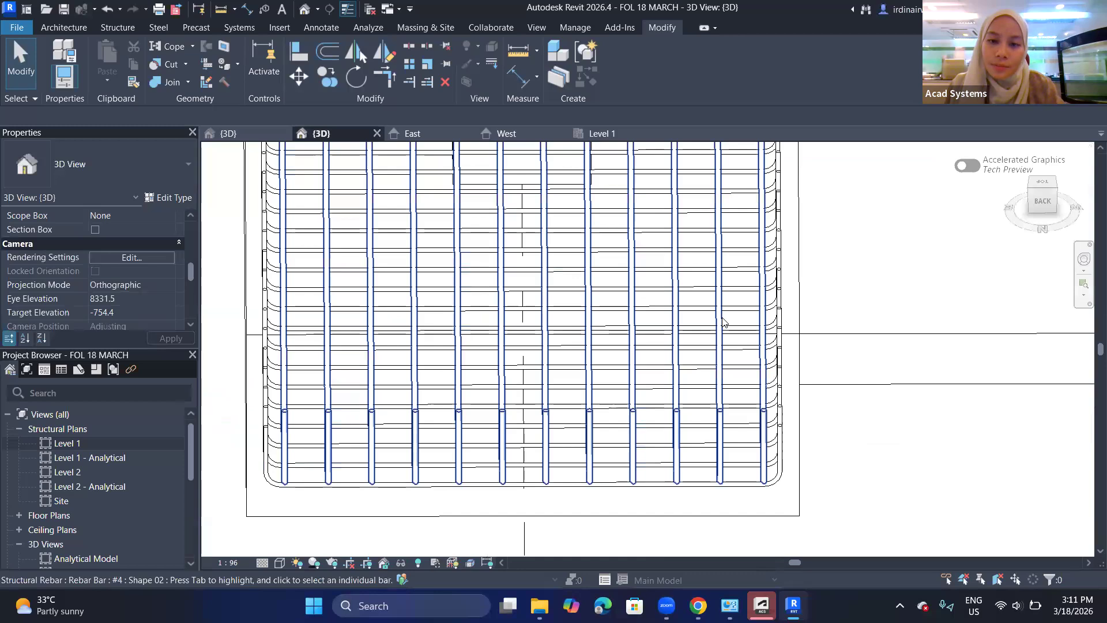
# - Orient the {3D} view isometrically and examine the front corner column and its footing
pyautogui.scroll(-5, 735, 315)
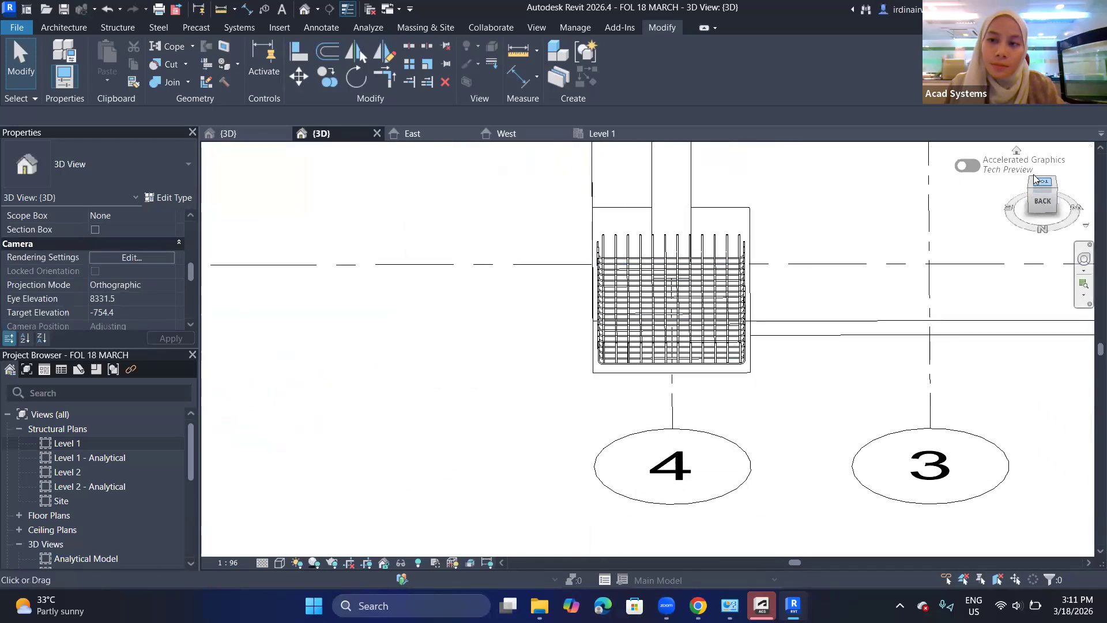
pyautogui.click(1031, 183)
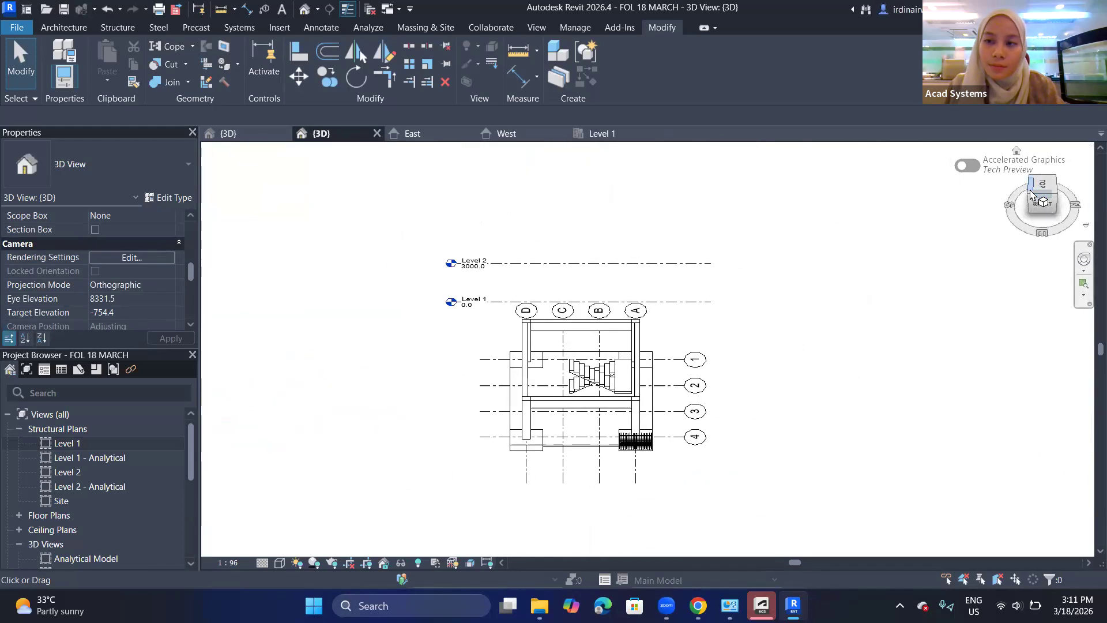
pyautogui.scroll(6, 623, 300)
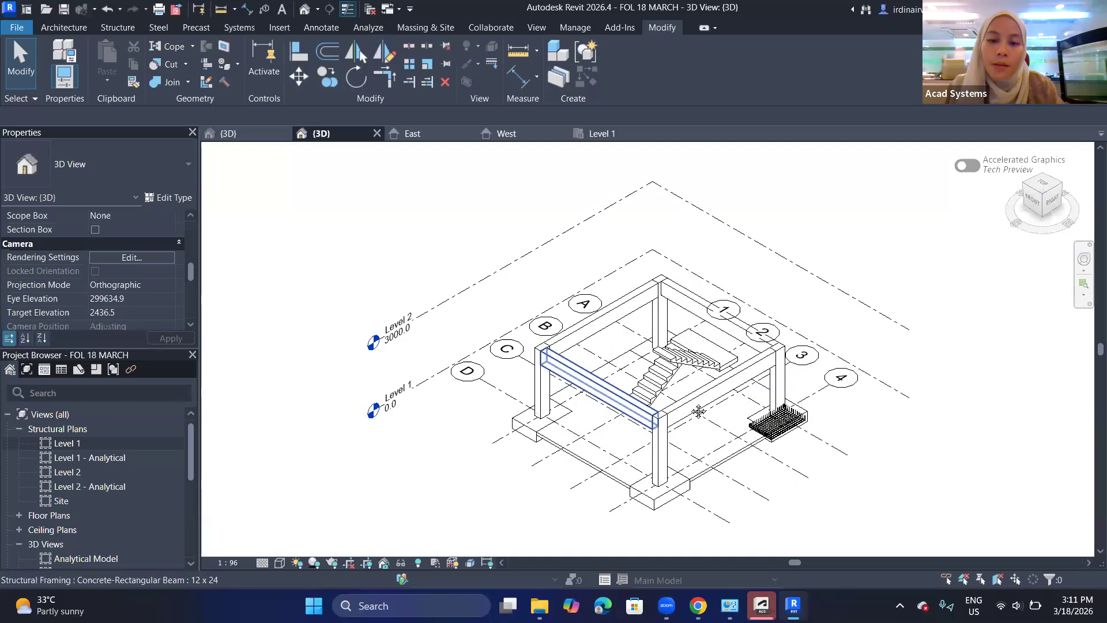
pyautogui.scroll(2, 628, 302)
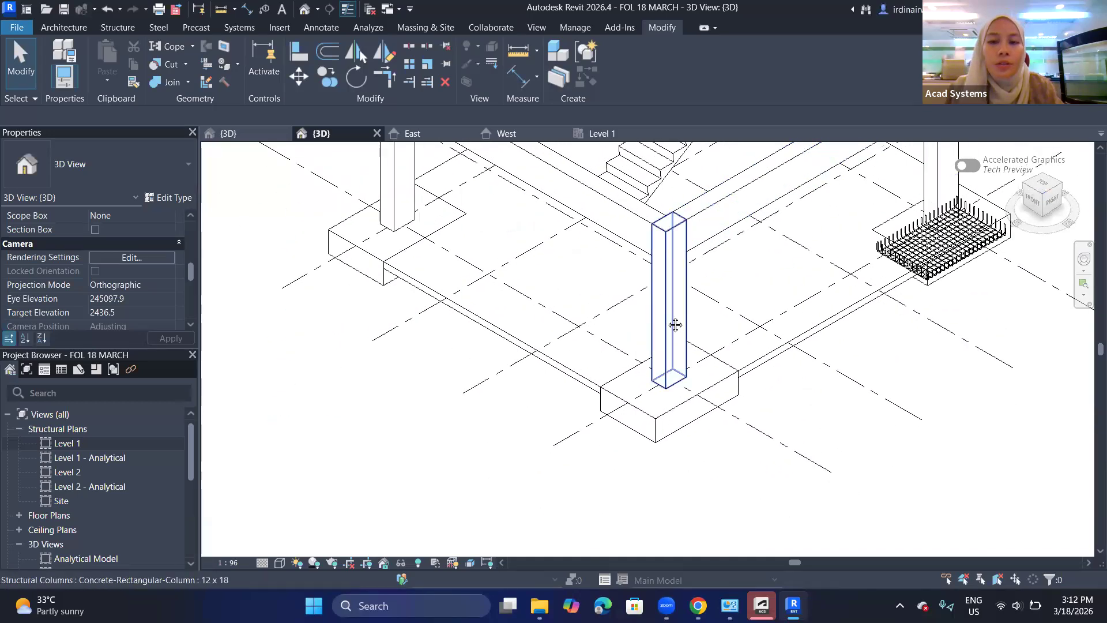
pyautogui.scroll(2, 676, 340)
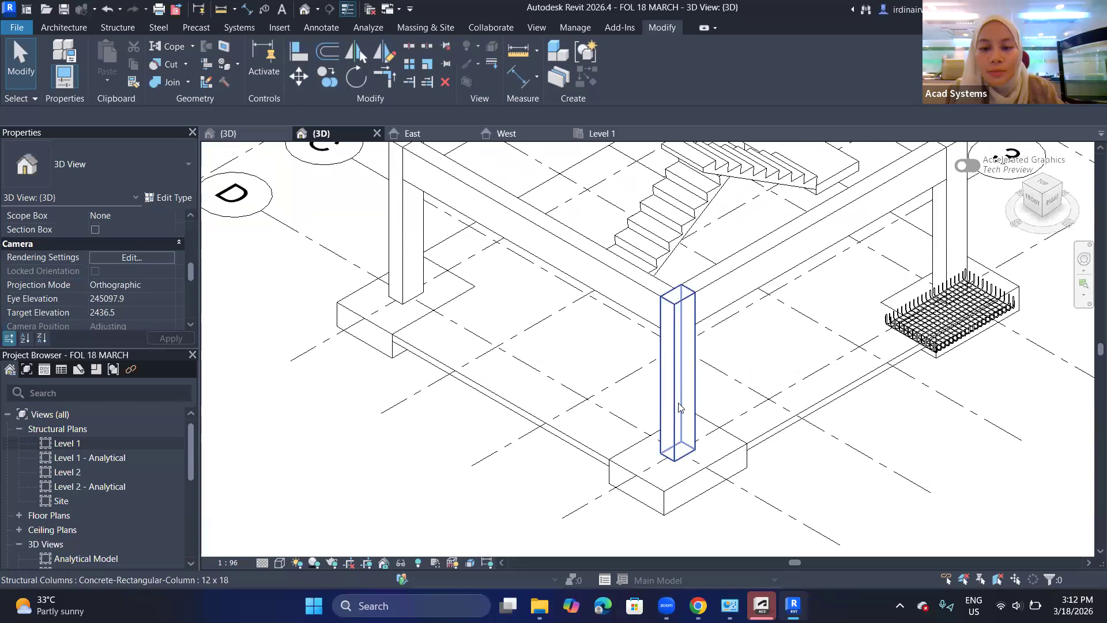
pyautogui.scroll(2, 679, 407)
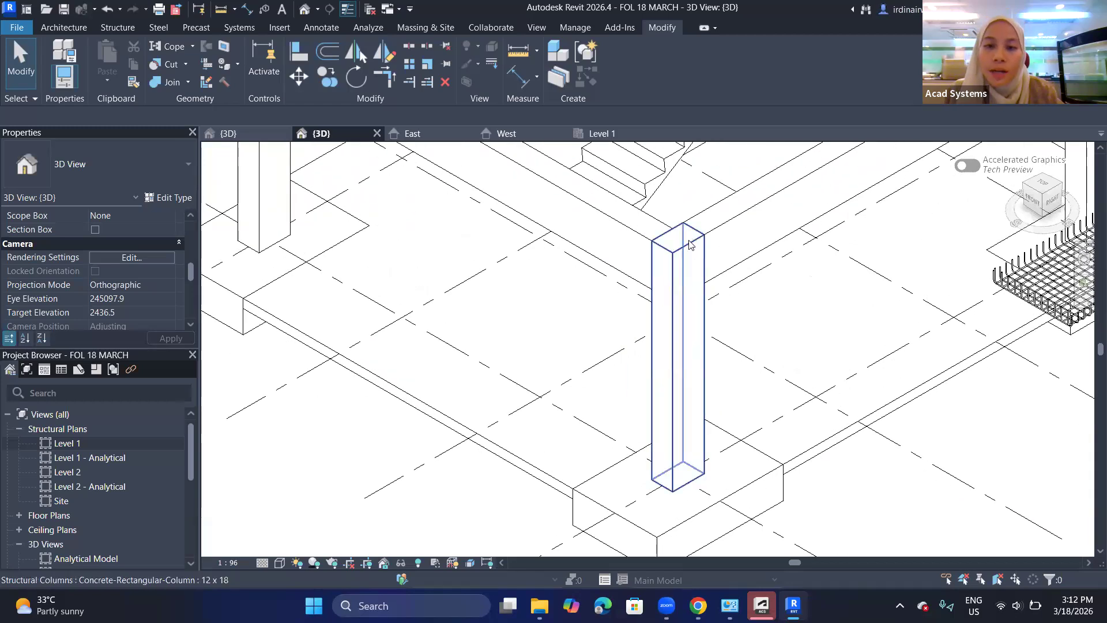
pyautogui.moveTo(691, 328); pyautogui.dragTo(697, 331, button='middle')
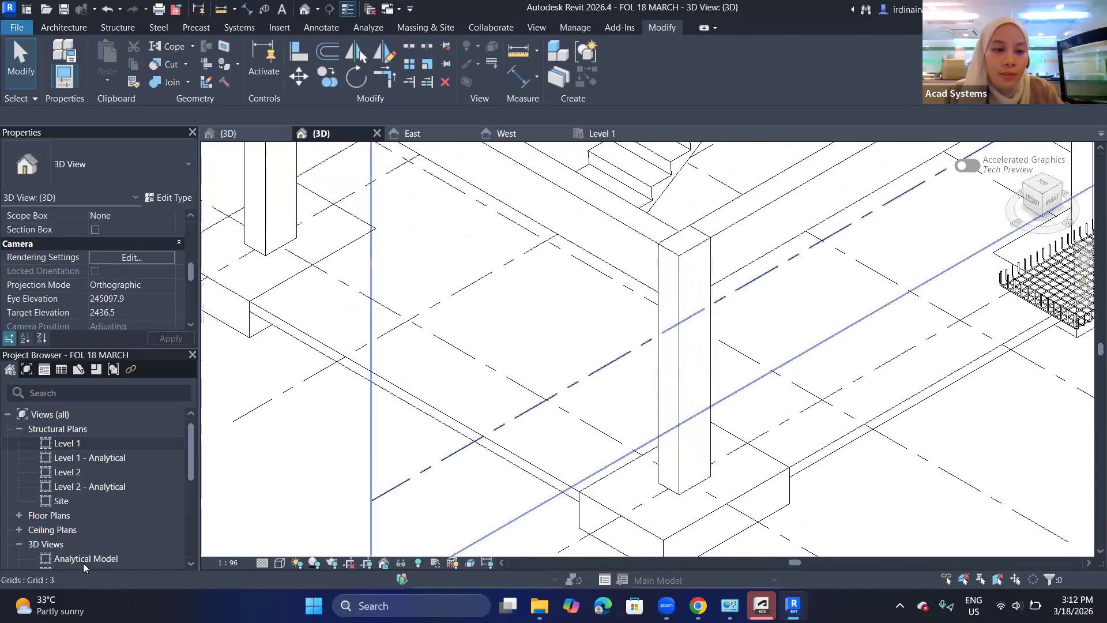
# - Open the North and South elevations and select the 12 x 18 column above the reinforced footing in South
pyautogui.scroll(-5, 81, 467)
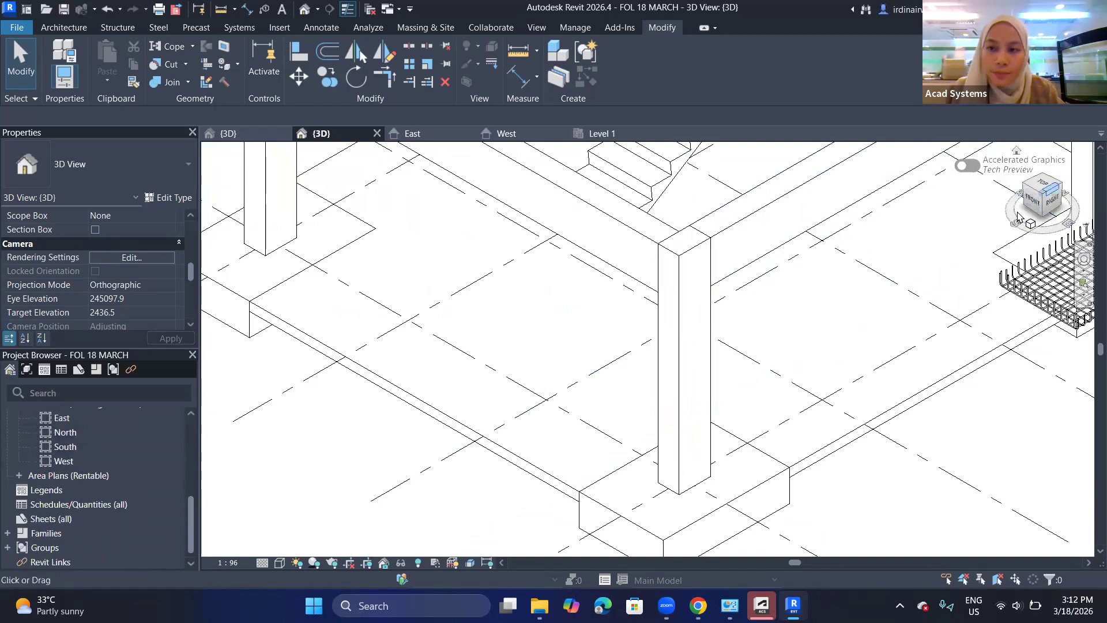
pyautogui.doubleClick(62, 433)
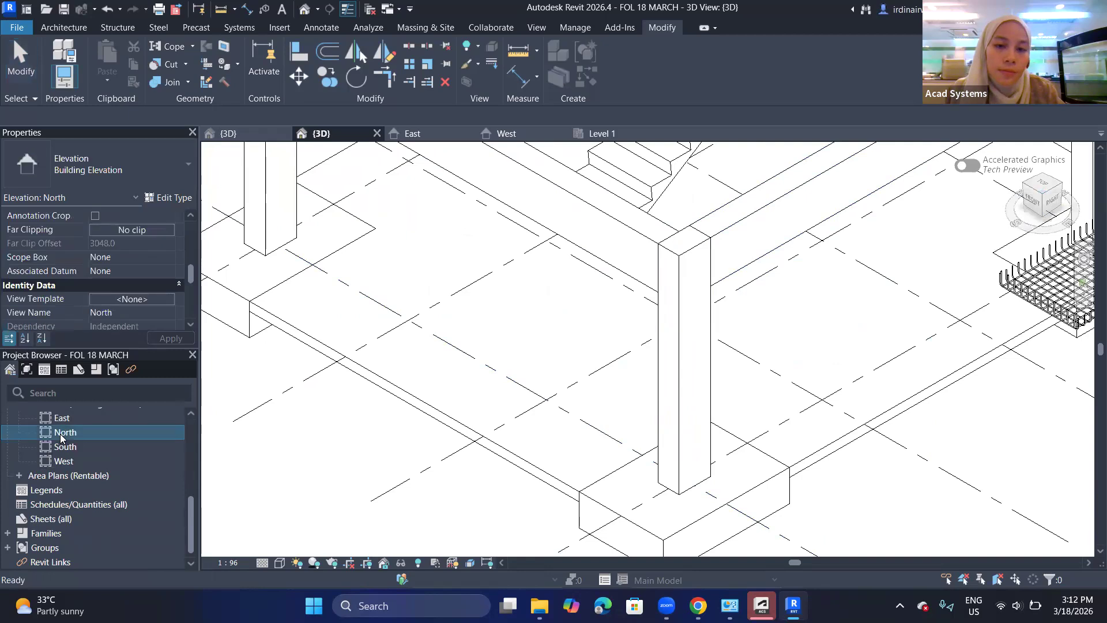
pyautogui.doubleClick(86, 449)
pyautogui.scroll(2, 805, 444)
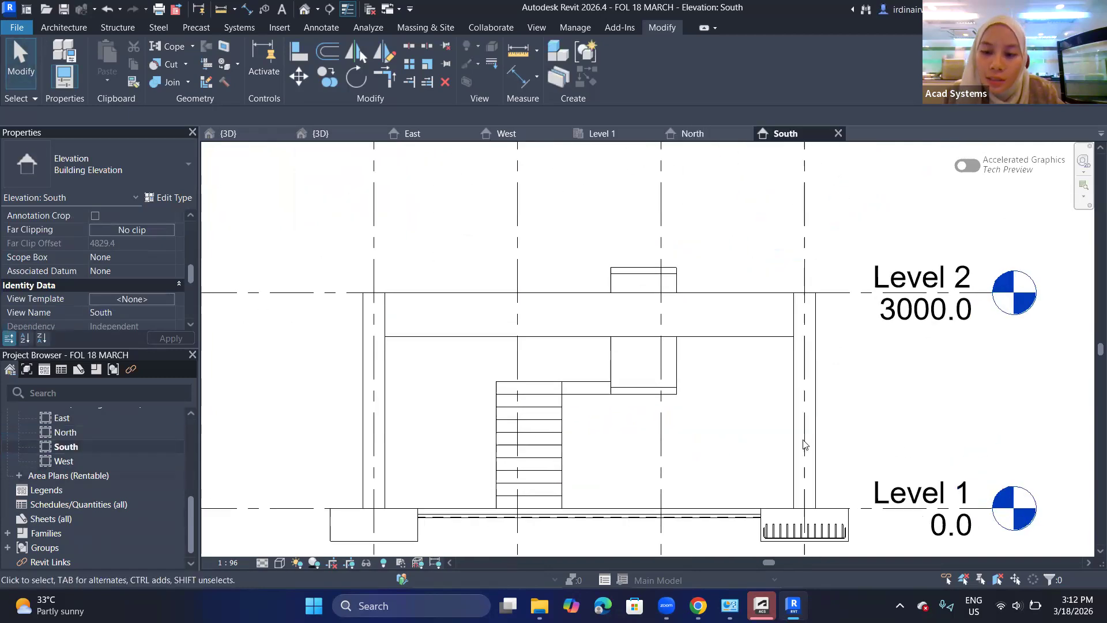
pyautogui.scroll(2, 798, 392)
pyautogui.scroll(-1, 767, 370)
pyautogui.scroll(3, 763, 298)
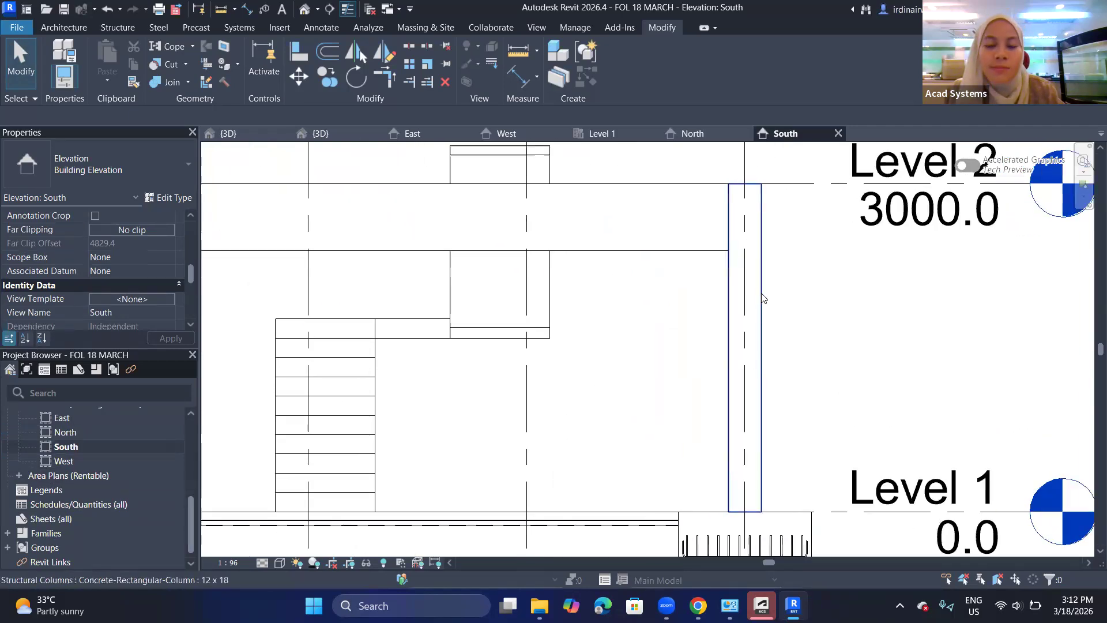
pyautogui.scroll(1, 763, 298)
pyautogui.click(761, 279)
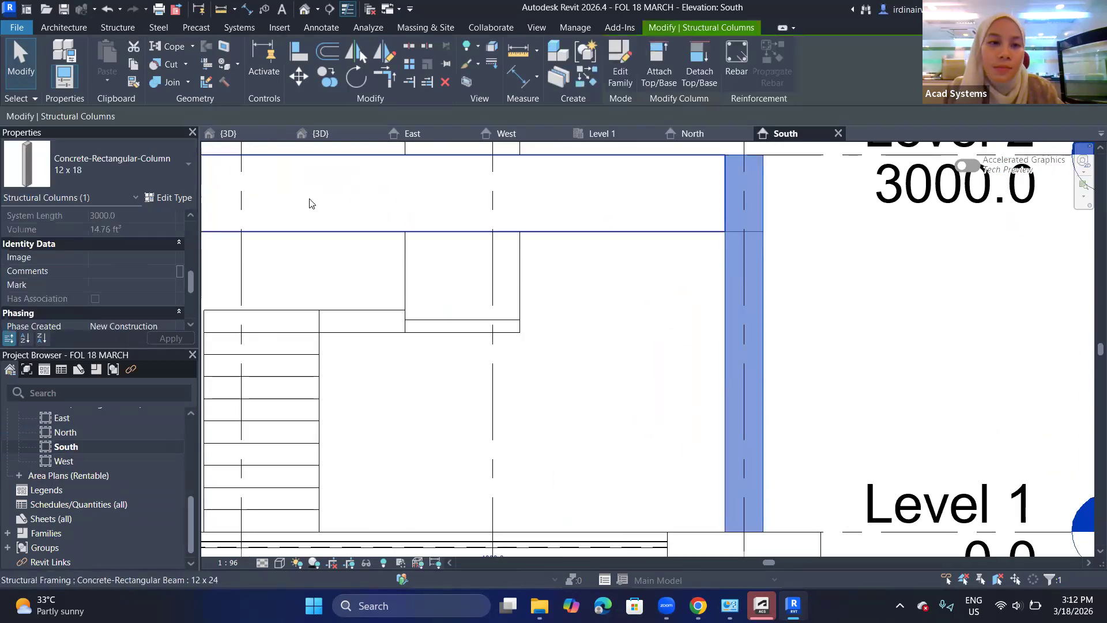
# - Close the North elevation, select the front corner column in the {3D} view and return to the South elevation
pyautogui.click(328, 138)
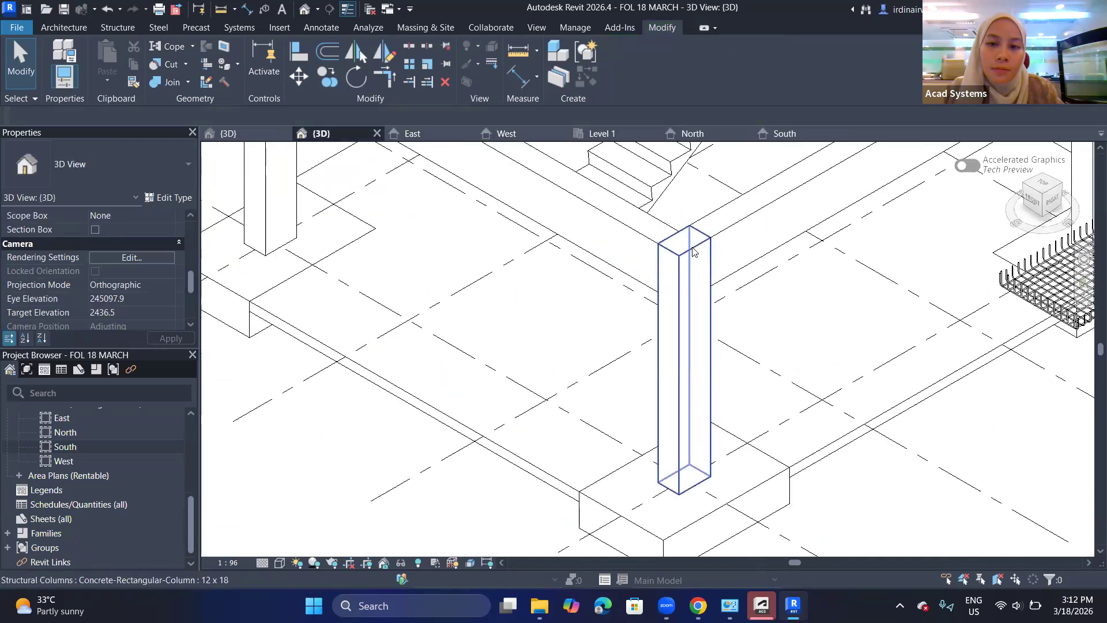
pyautogui.click(692, 251)
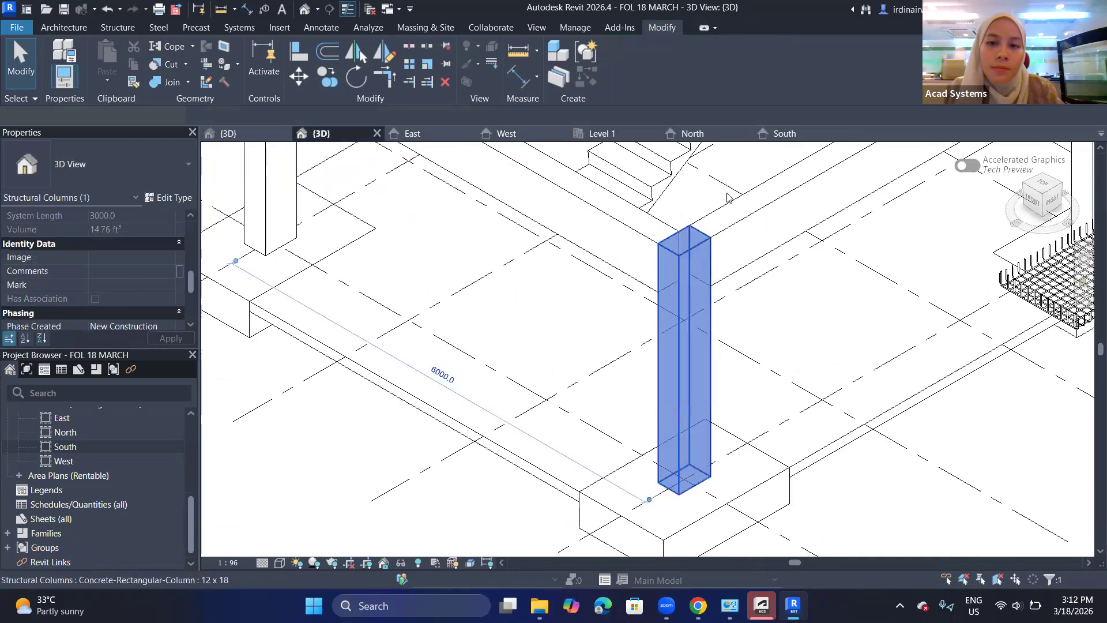
pyautogui.click(746, 134)
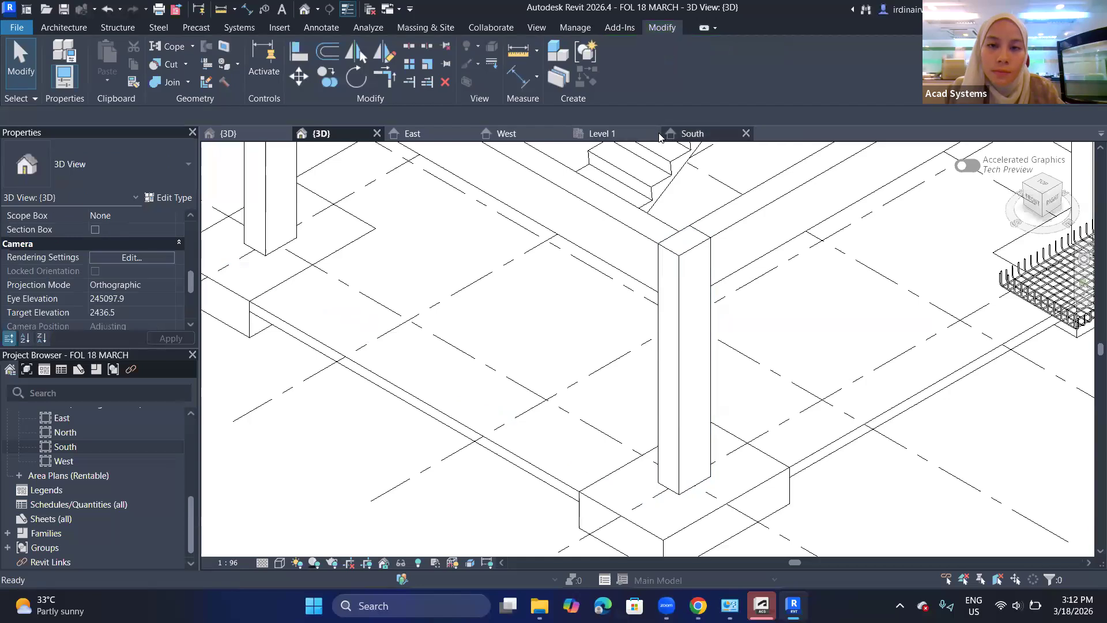
pyautogui.click(725, 146)
pyautogui.press('Escape')
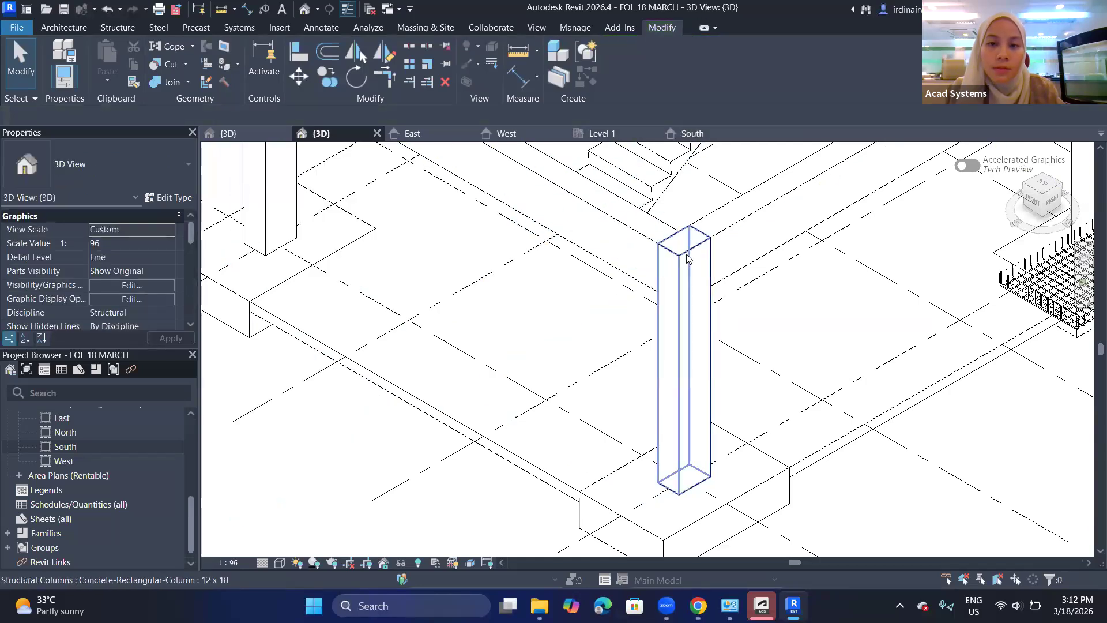
pyautogui.click(682, 239)
pyautogui.click(694, 134)
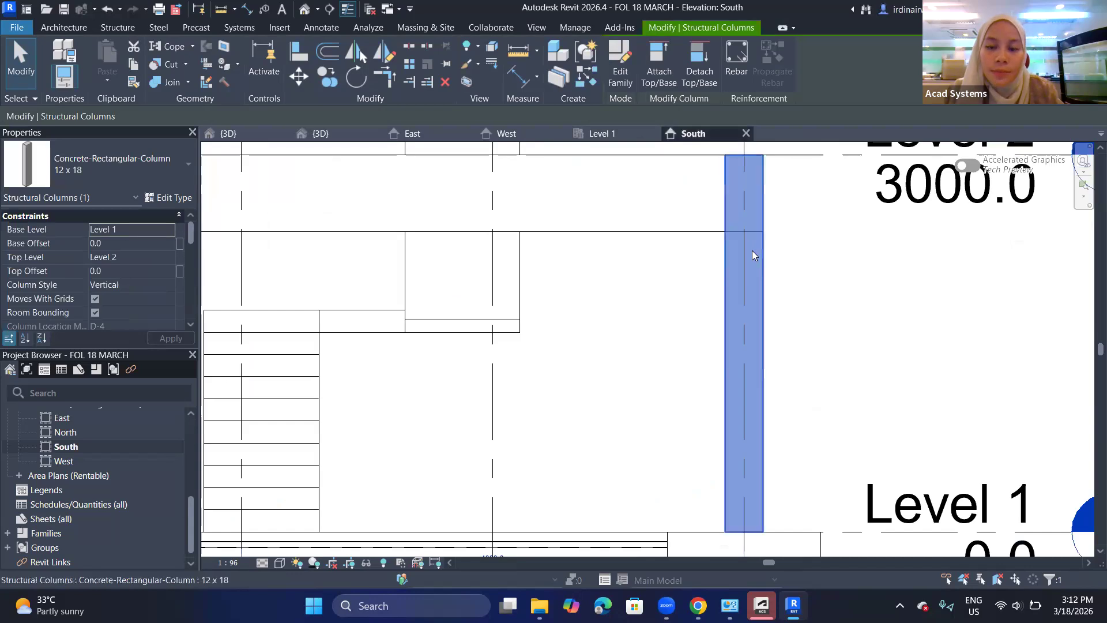
# - Place two straight vertical #4 bars of rebar shape 00 inside the selected column, one along each side
pyautogui.scroll(3, 788, 235)
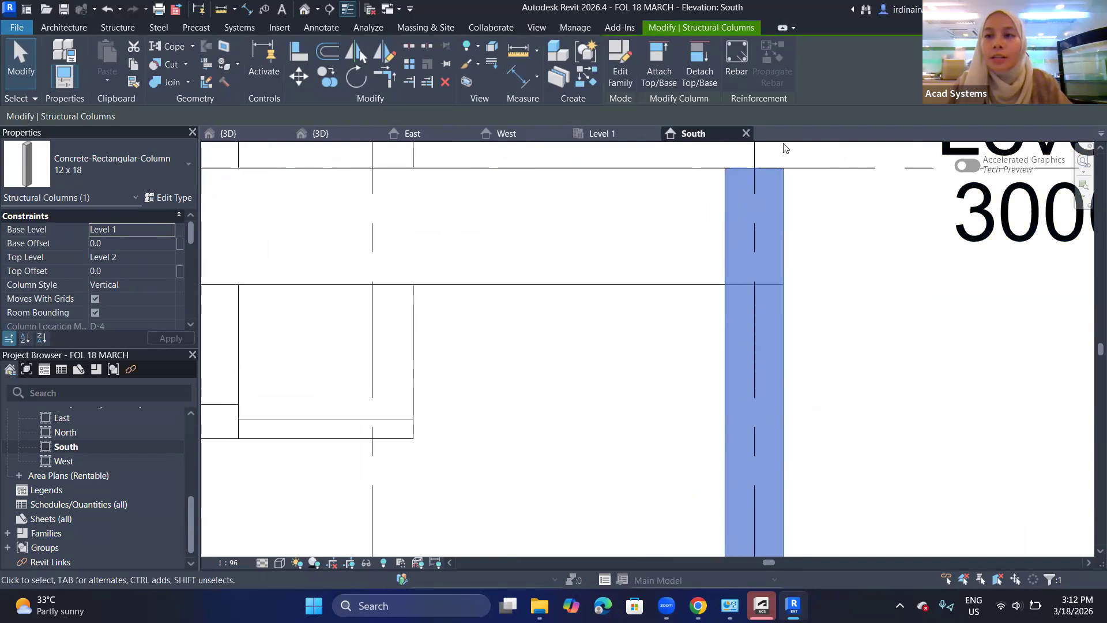
pyautogui.click(736, 72)
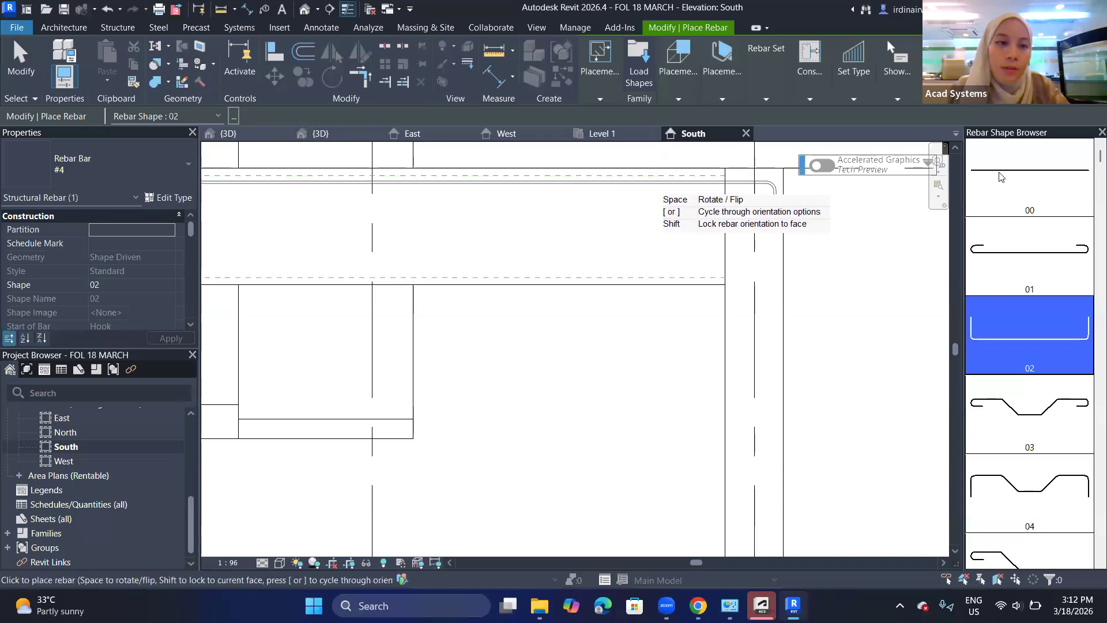
pyautogui.click(1032, 188)
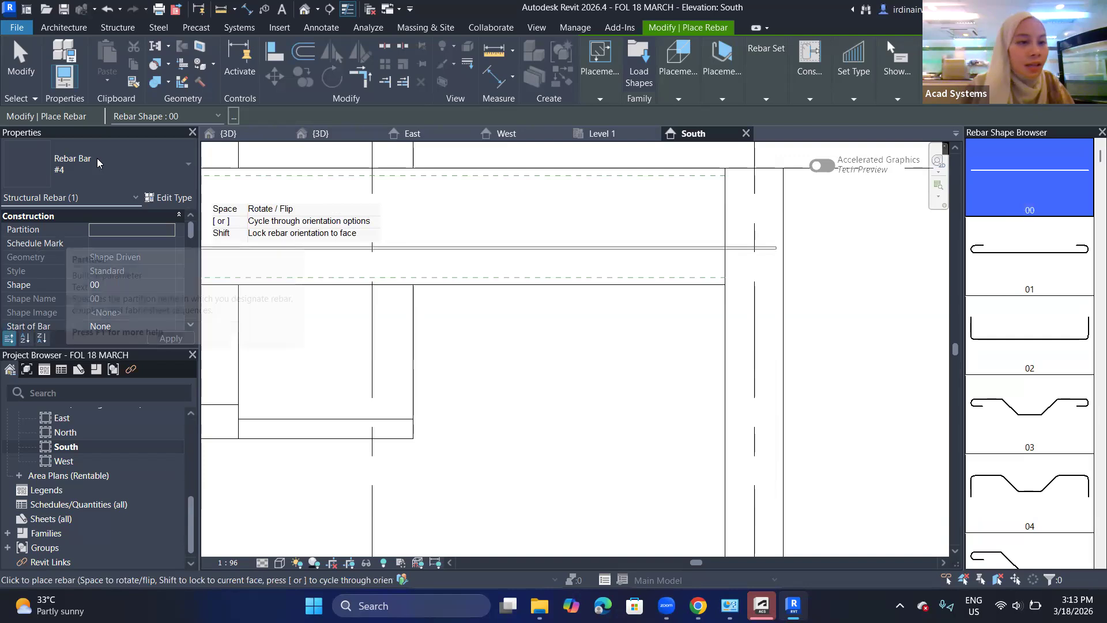
pyautogui.scroll(-5, 815, 289)
pyautogui.moveTo(662, 263); pyautogui.dragTo(682, 364, button='middle')
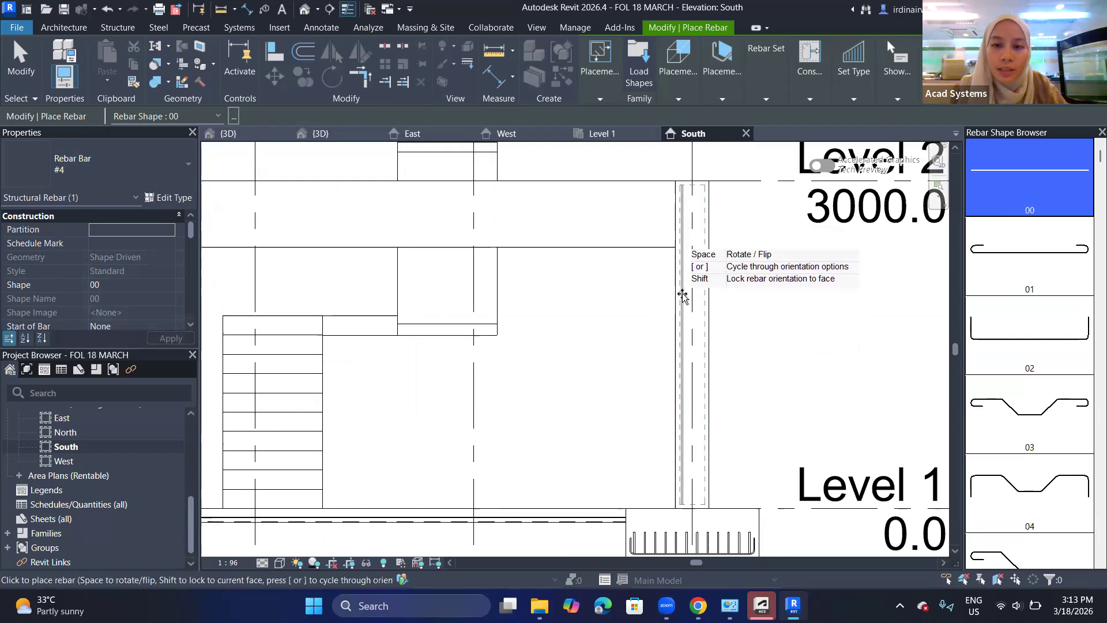
pyautogui.scroll(2, 682, 295)
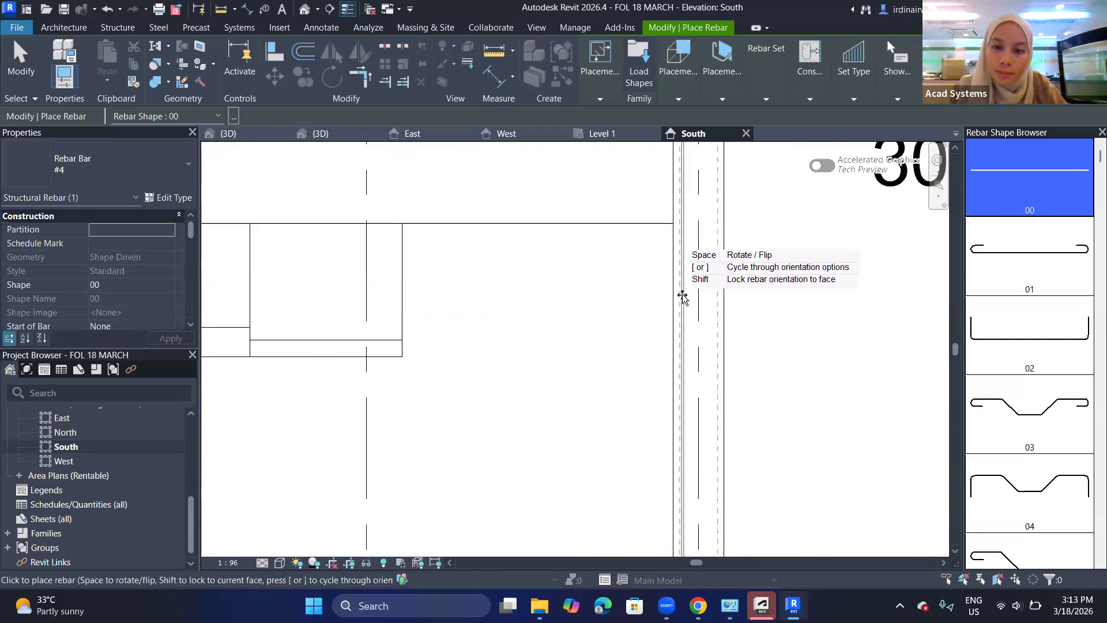
pyautogui.scroll(1, 682, 295)
pyautogui.moveTo(682, 295); pyautogui.dragTo(681, 444, button='middle')
pyautogui.scroll(1, 682, 281)
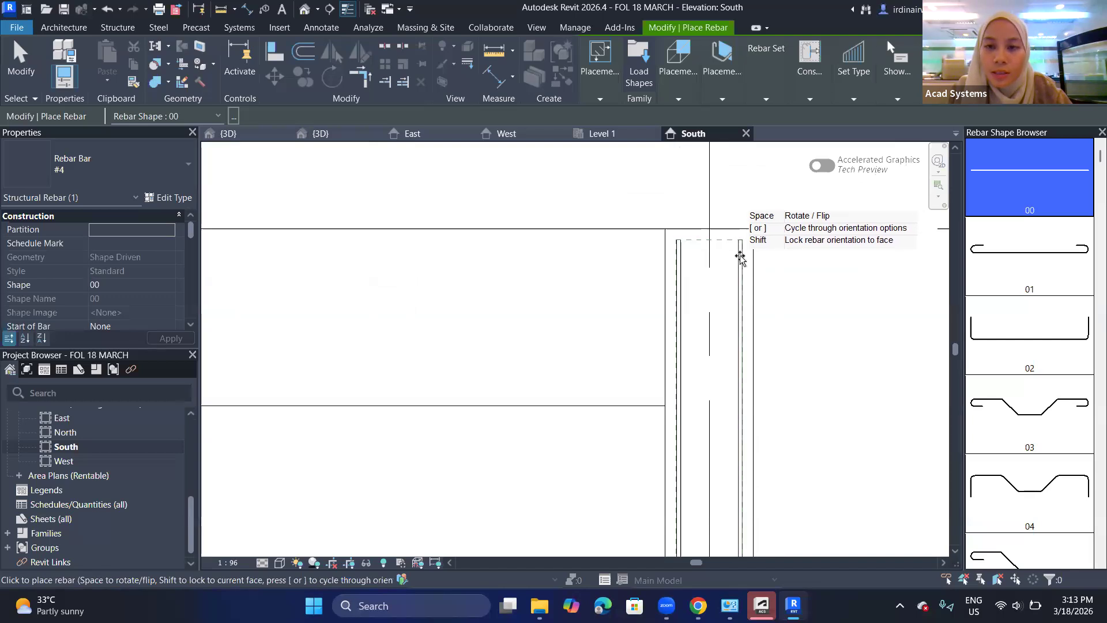
pyautogui.press('Escape')
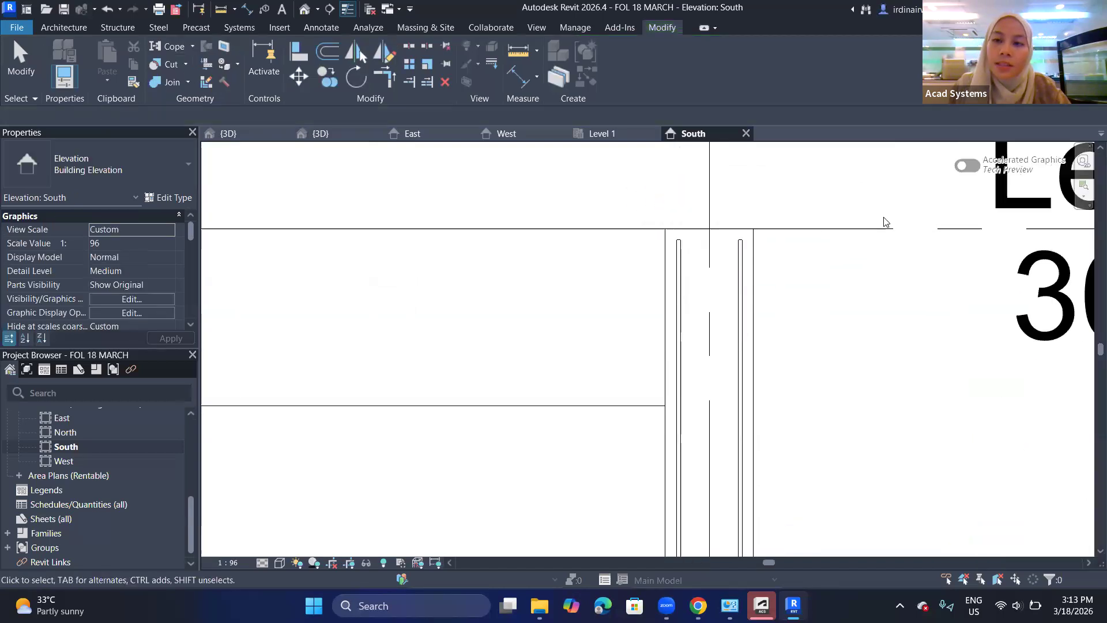
# - Check the corner column for the new bars in the {3D} view and return to the South elevation
pyautogui.moveTo(754, 292); pyautogui.dragTo(778, 327, button='middle')
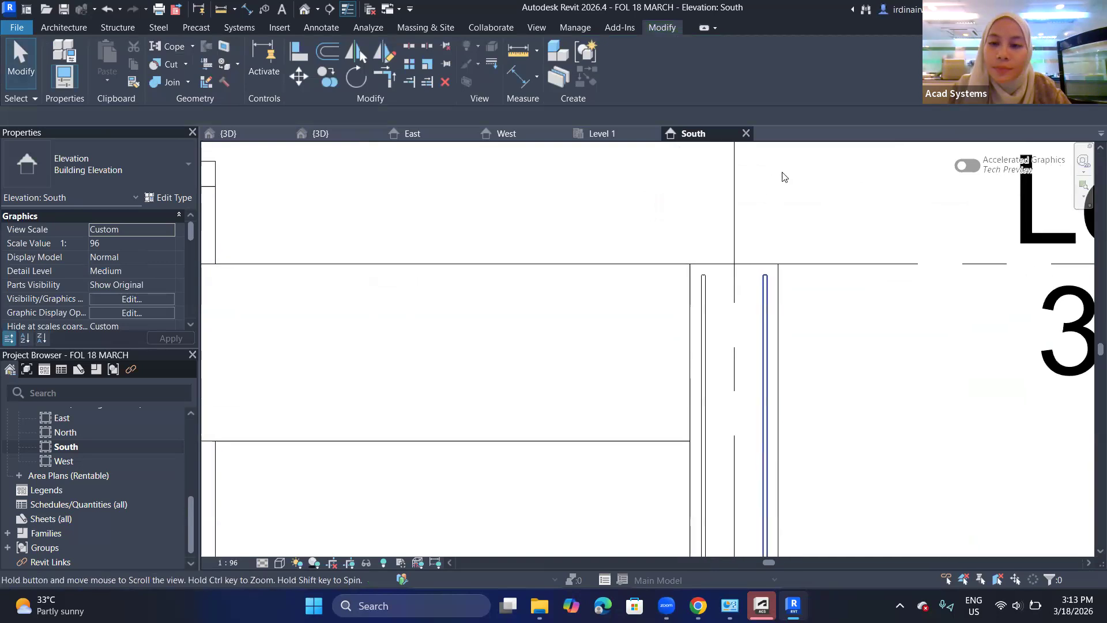
pyautogui.click(340, 136)
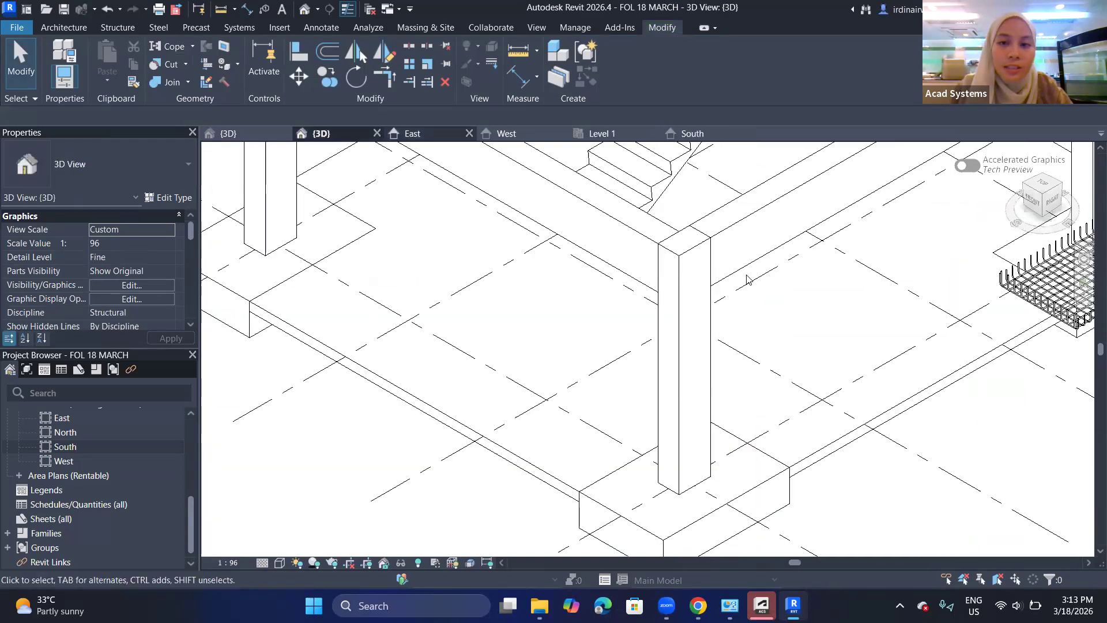
pyautogui.click(686, 132)
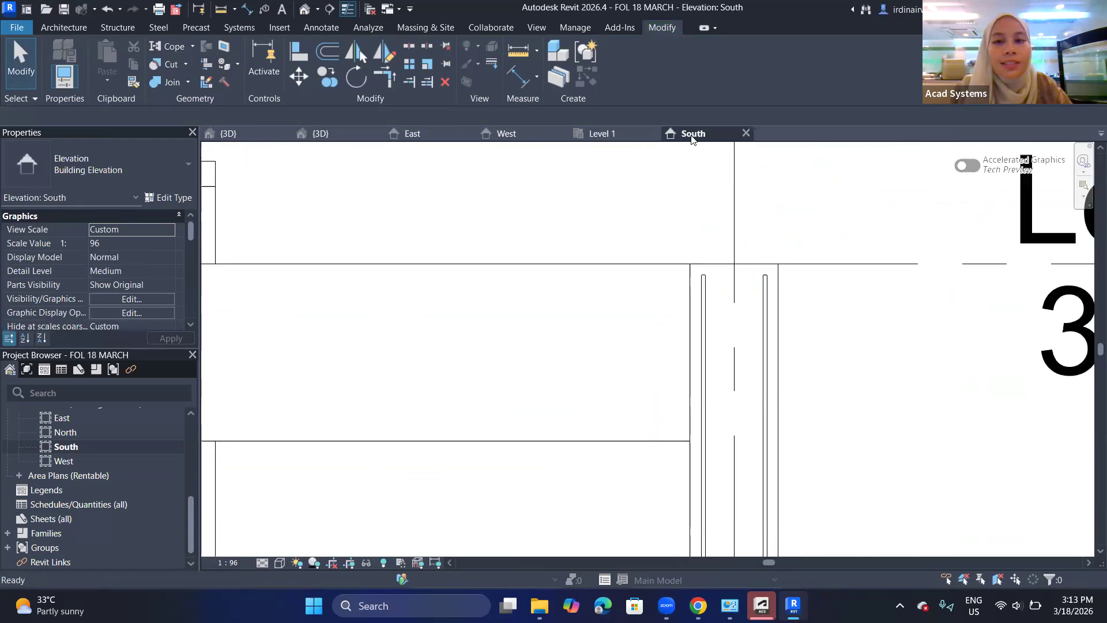
# - Show both column bars unobscured in all 3D, area, ceiling, elevation and floor plan views and in structural plans Level 1 and Level 2
pyautogui.click(732, 316)
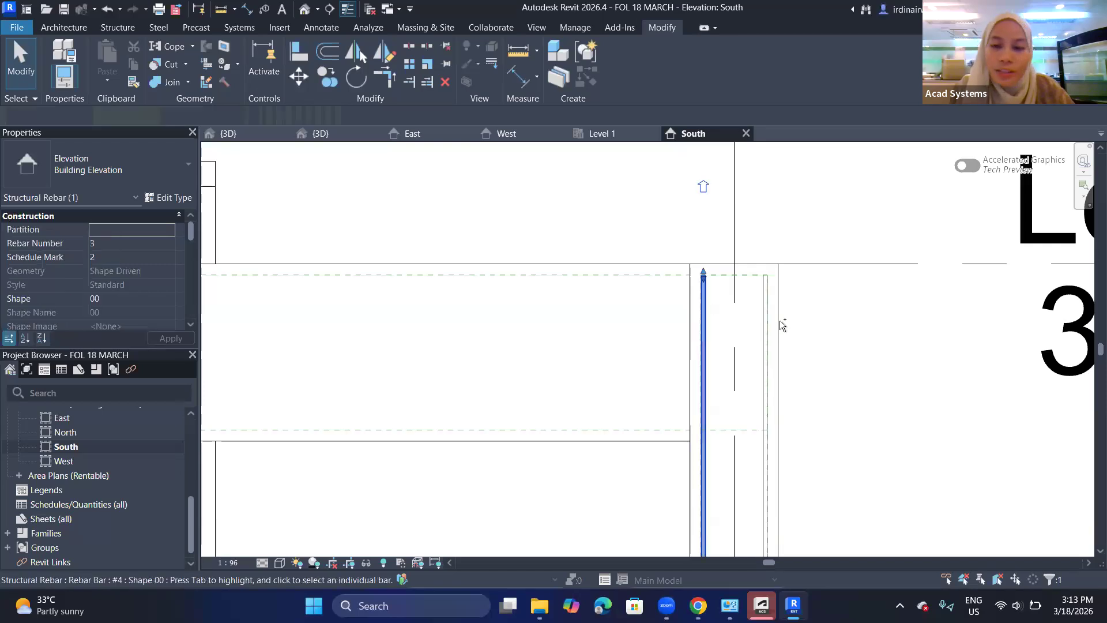
pyautogui.keyDown('ctrl'); pyautogui.click(765, 321); pyautogui.keyUp('ctrl')
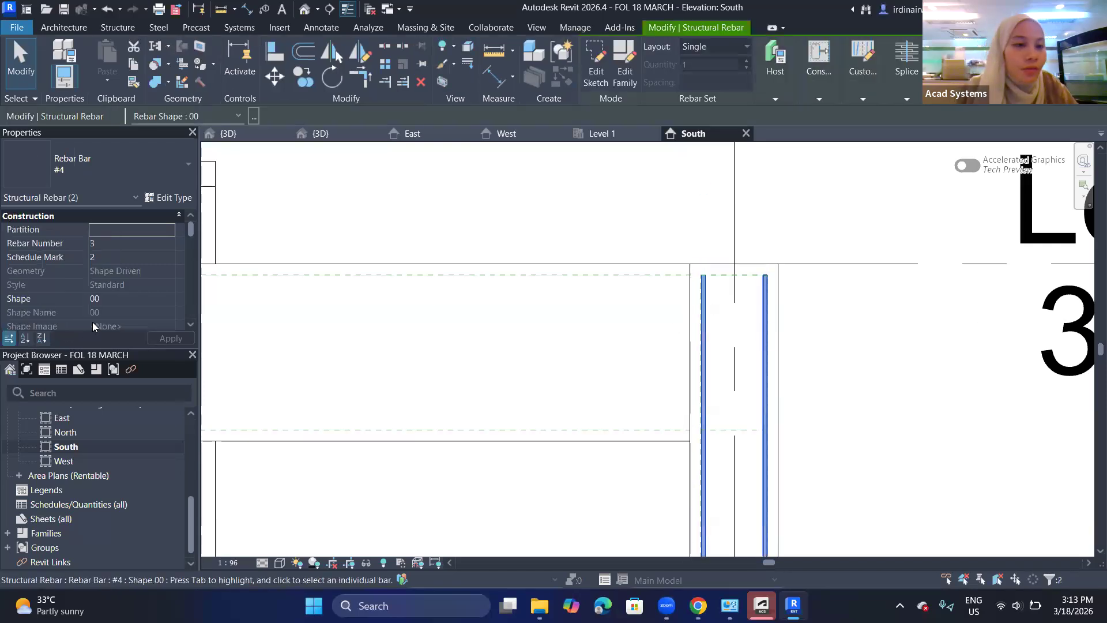
pyautogui.scroll(-3, 92, 322)
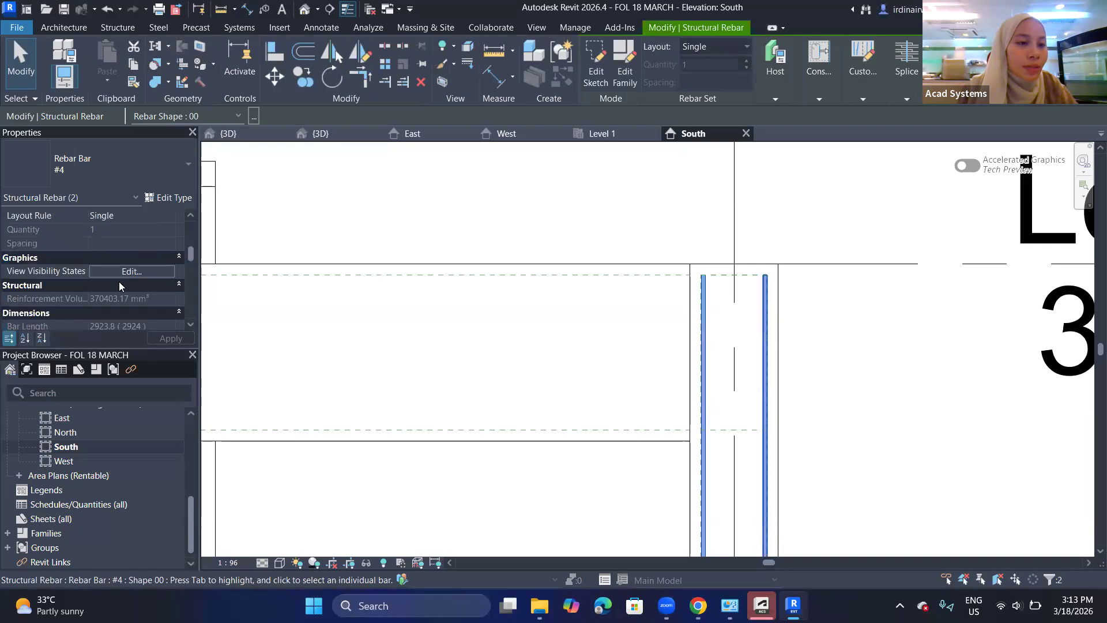
pyautogui.click(148, 271)
pyautogui.click(663, 254)
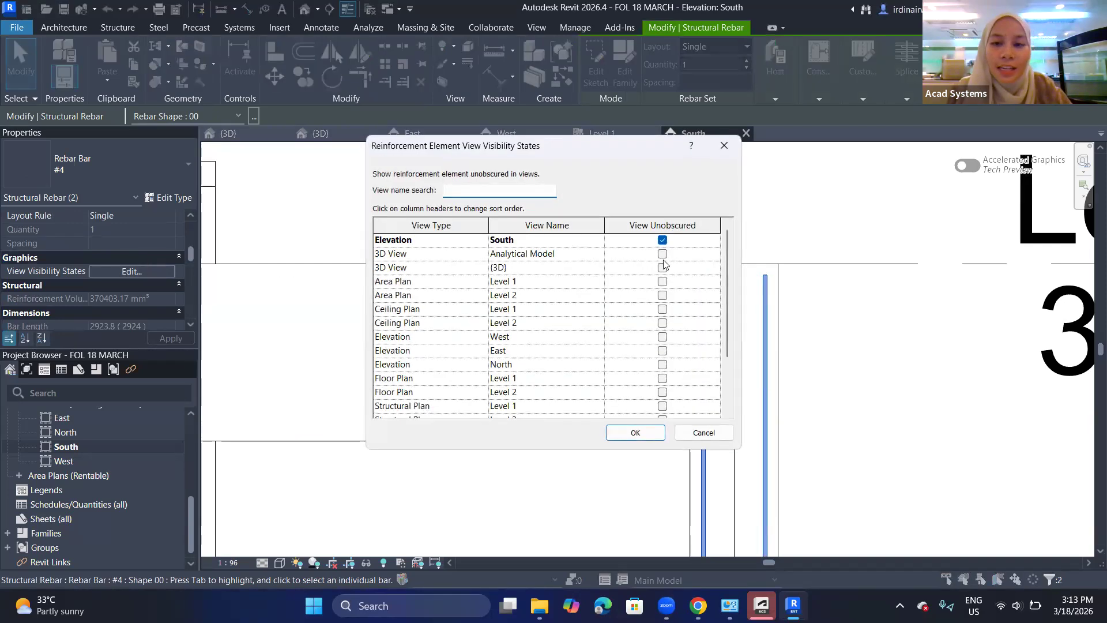
pyautogui.click(663, 268)
pyautogui.click(662, 282)
pyautogui.click(662, 295)
pyautogui.click(662, 309)
pyautogui.click(662, 323)
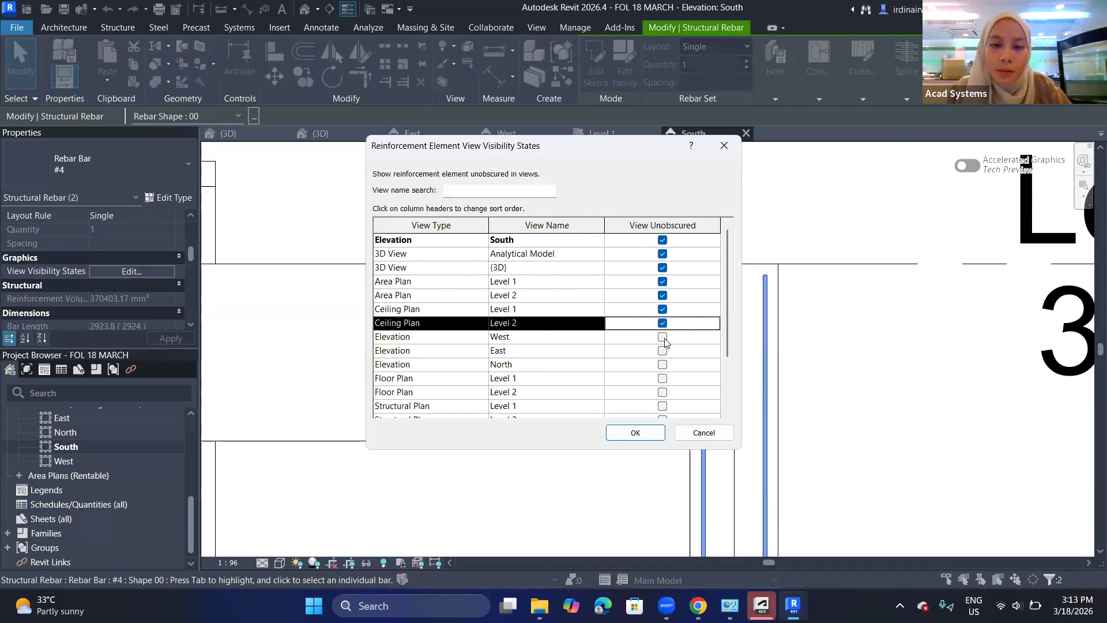
pyautogui.click(663, 337)
pyautogui.click(663, 351)
pyautogui.click(663, 365)
pyautogui.click(663, 379)
pyautogui.click(662, 392)
pyautogui.click(662, 406)
pyautogui.scroll(-2, 654, 361)
pyautogui.click(662, 351)
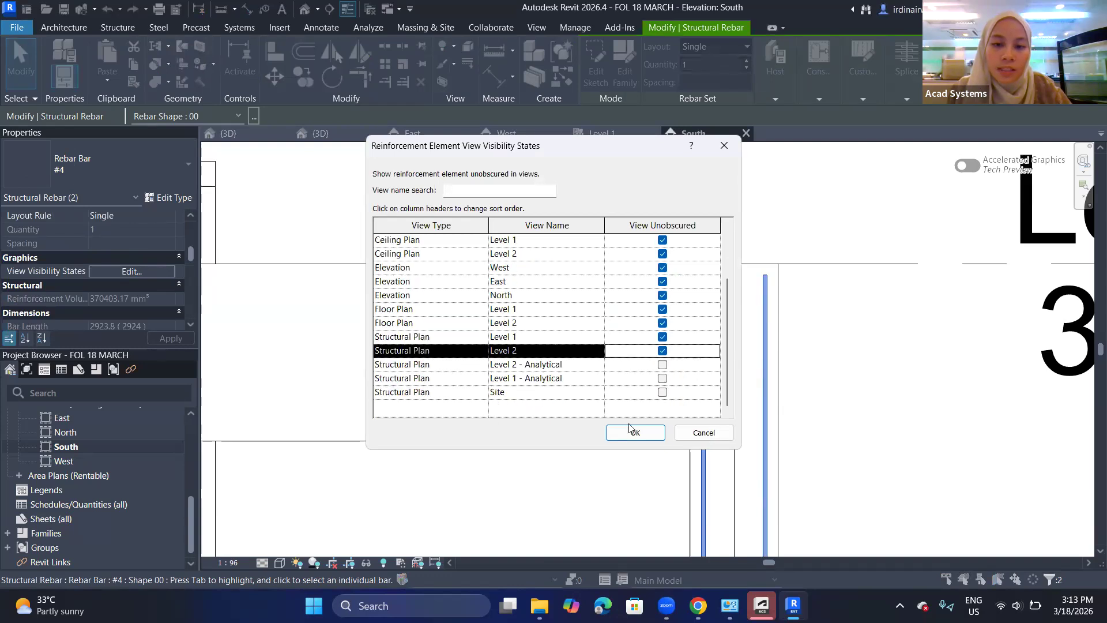
pyautogui.click(635, 432)
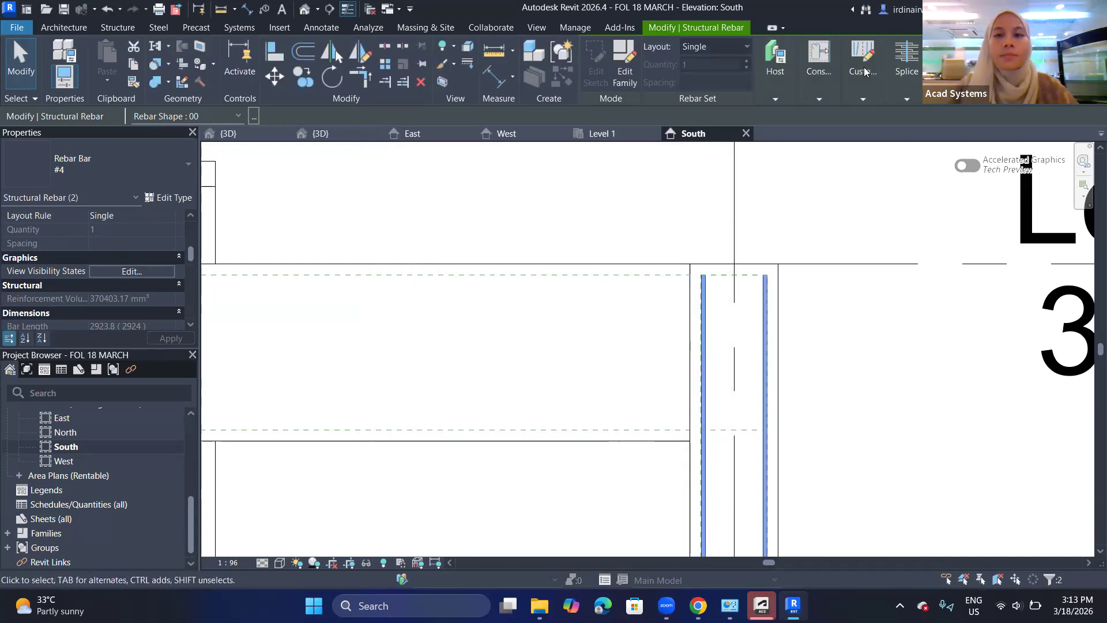
# - Examine the column bars and the footings in the Level 1 structural plan
pyautogui.click(600, 134)
pyautogui.scroll(-6, 610, 323)
pyautogui.moveTo(602, 488); pyautogui.dragTo(684, 346, button='middle')
pyautogui.scroll(4, 672, 345)
pyautogui.moveTo(973, 313); pyautogui.dragTo(1006, 314, button='middle')
pyautogui.scroll(2, 715, 341)
pyautogui.scroll(-5, 869, 354)
pyautogui.moveTo(658, 389); pyautogui.dragTo(600, 378, button='middle')
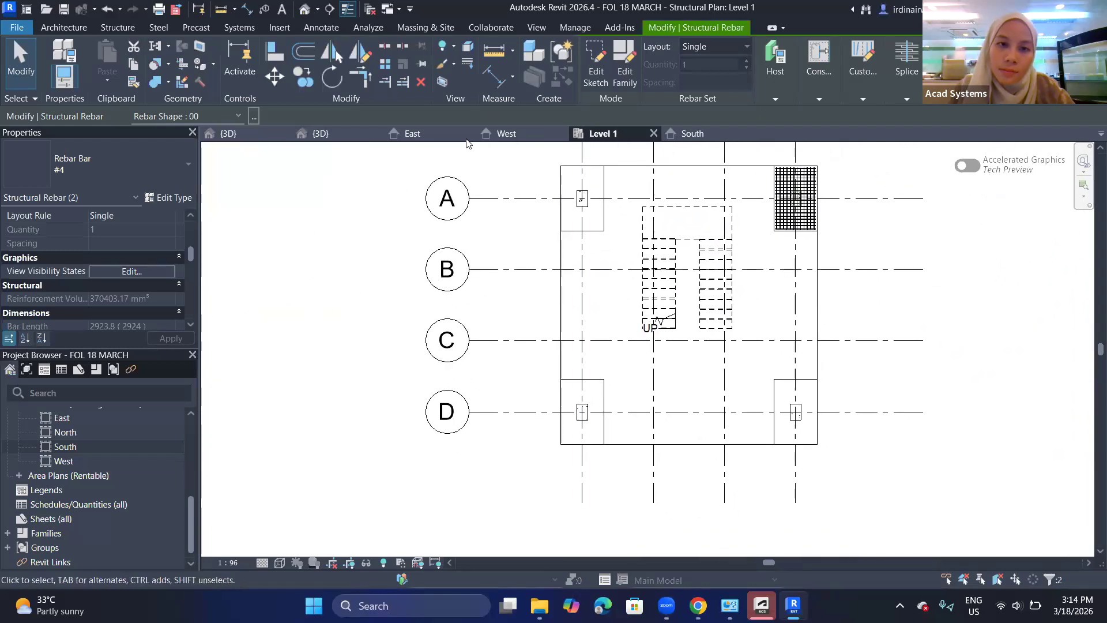
# - Examine the two vertical bars in the corner column, comparing the {3D} view with the South elevation
pyautogui.click(320, 133)
pyautogui.scroll(-5, 720, 370)
pyautogui.scroll(2, 910, 245)
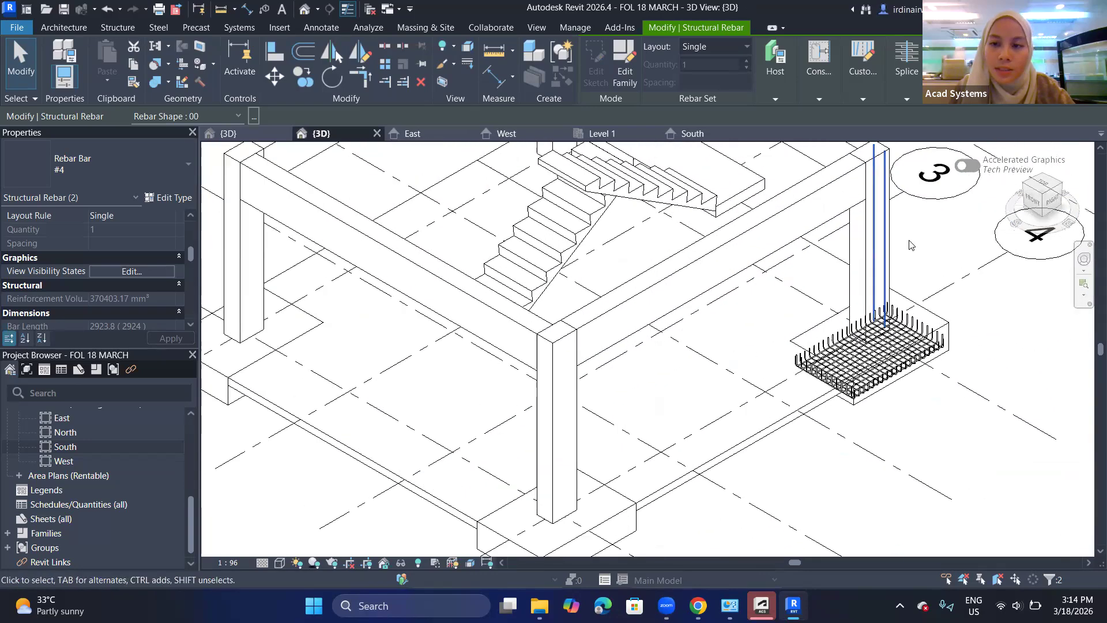
pyautogui.scroll(2, 910, 245)
pyautogui.moveTo(900, 261); pyautogui.dragTo(936, 321, button='middle')
pyautogui.moveTo(802, 385); pyautogui.dragTo(793, 393, button='middle')
pyautogui.moveTo(794, 406); pyautogui.dragTo(873, 437, button='middle')
pyautogui.click(697, 137)
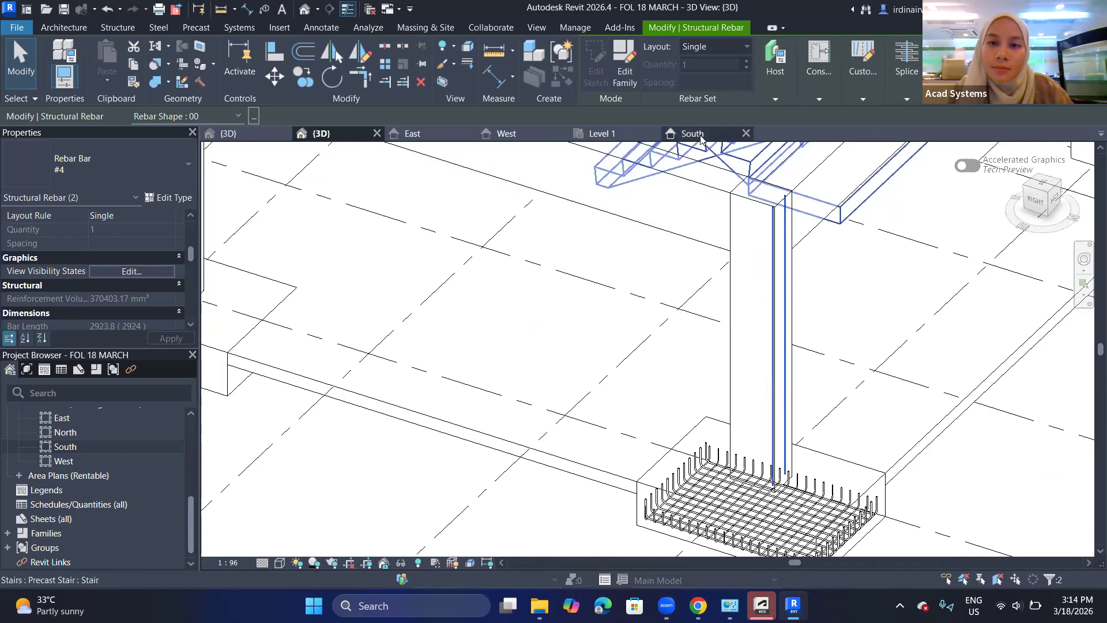
pyautogui.moveTo(709, 340); pyautogui.dragTo(680, 221, button='middle')
pyautogui.scroll(-2, 757, 292)
pyautogui.moveTo(757, 291); pyautogui.dragTo(737, 227, button='middle')
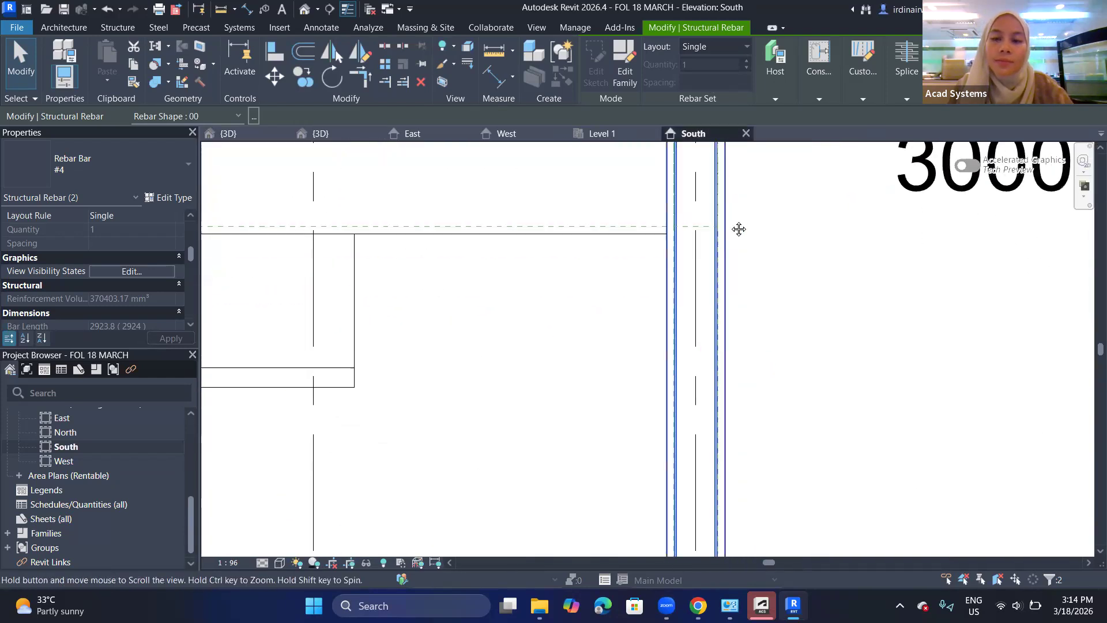
pyautogui.click(344, 129)
pyautogui.moveTo(838, 277); pyautogui.dragTo(790, 291, button='middle')
pyautogui.scroll(3, 790, 291)
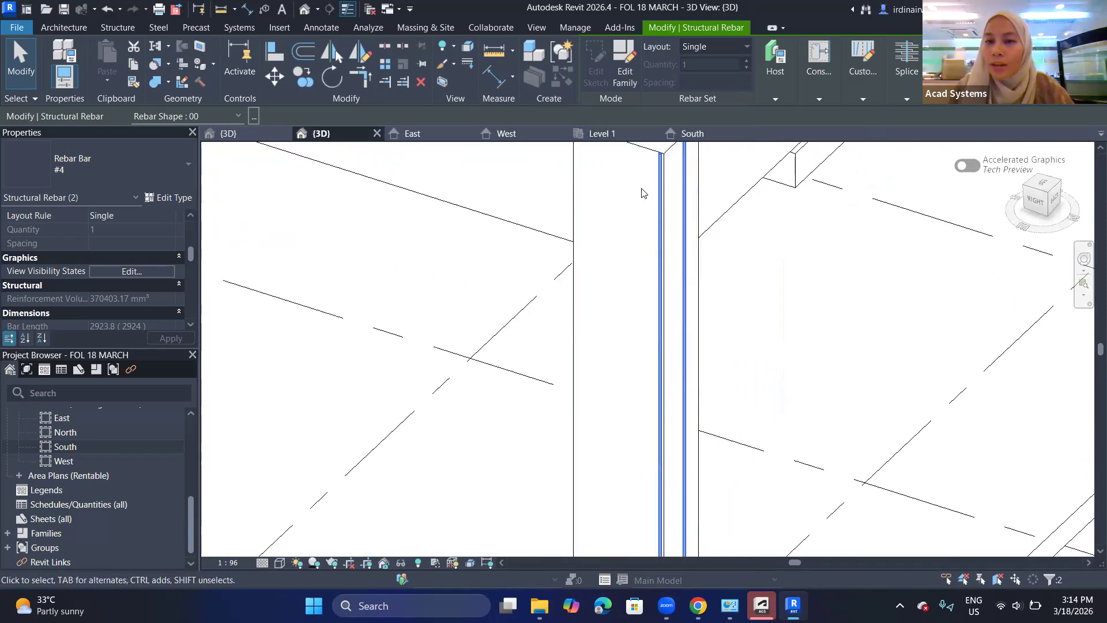
pyautogui.moveTo(699, 227); pyautogui.dragTo(714, 303, button='middle')
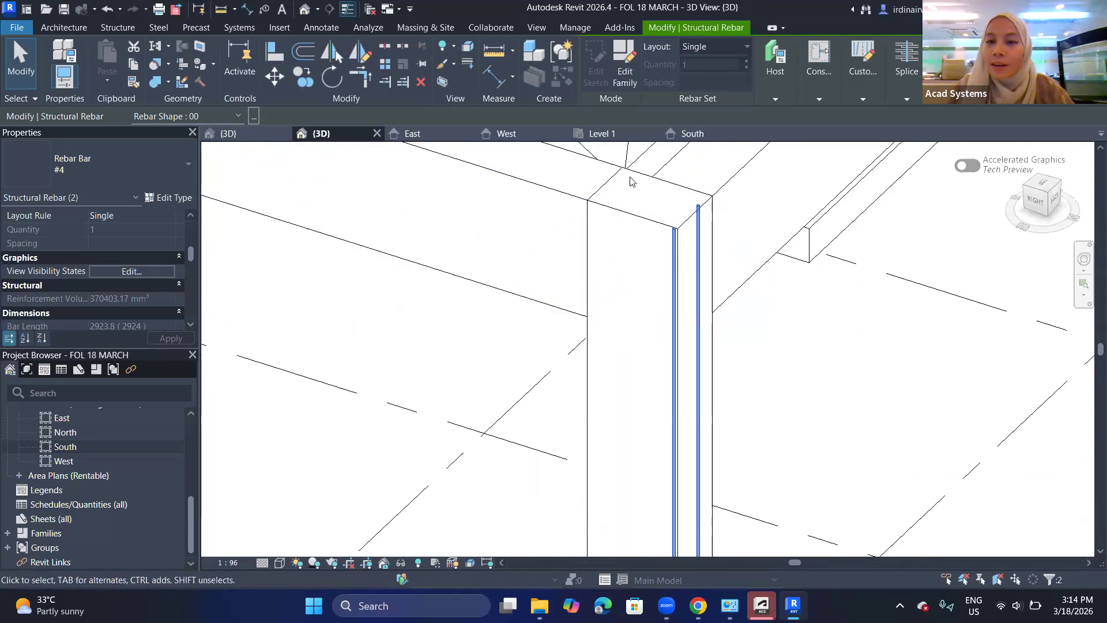
# - In the South elevation, set the two column bars' layout to Number with Spacing, quantity 2, spacing 329.5
pyautogui.click(692, 133)
pyautogui.moveTo(702, 169); pyautogui.dragTo(697, 207, button='middle')
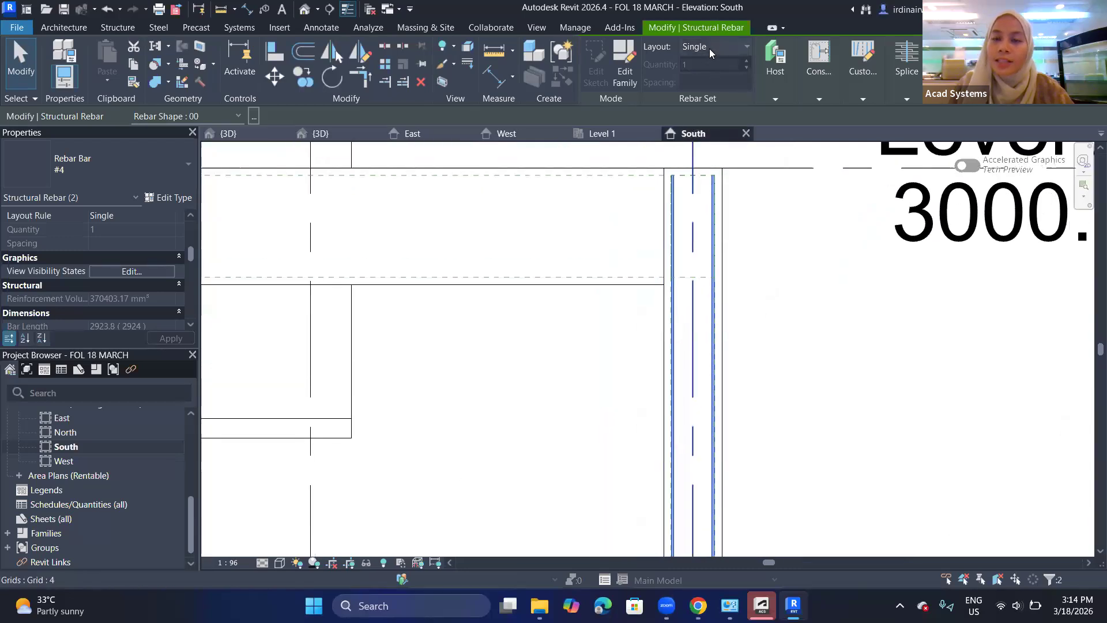
pyautogui.click(709, 48)
pyautogui.click(726, 111)
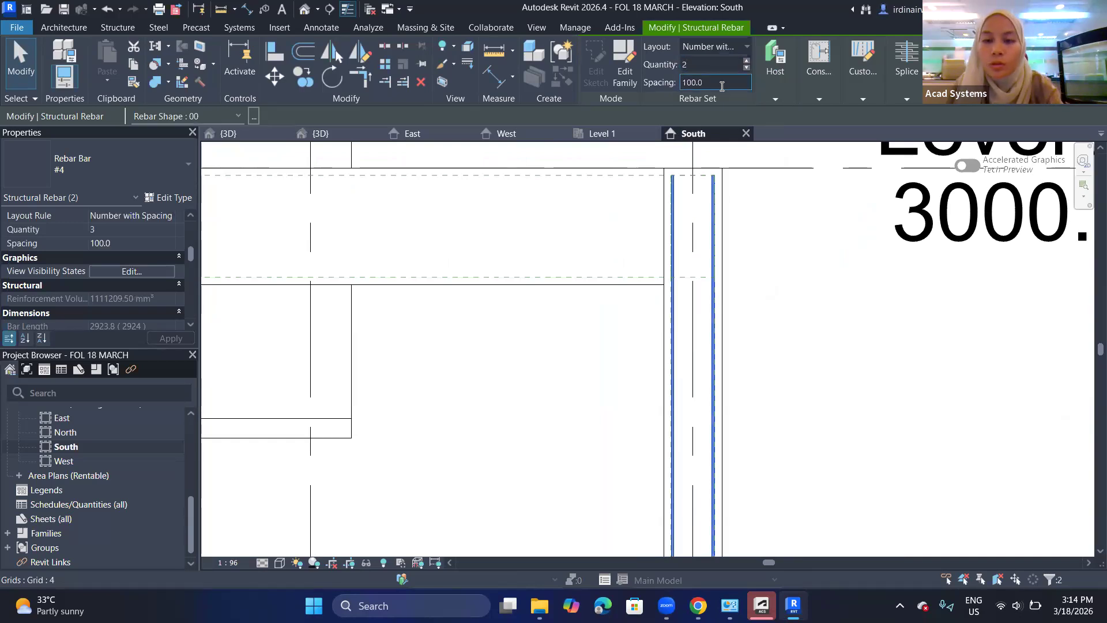
pyautogui.press('Return')
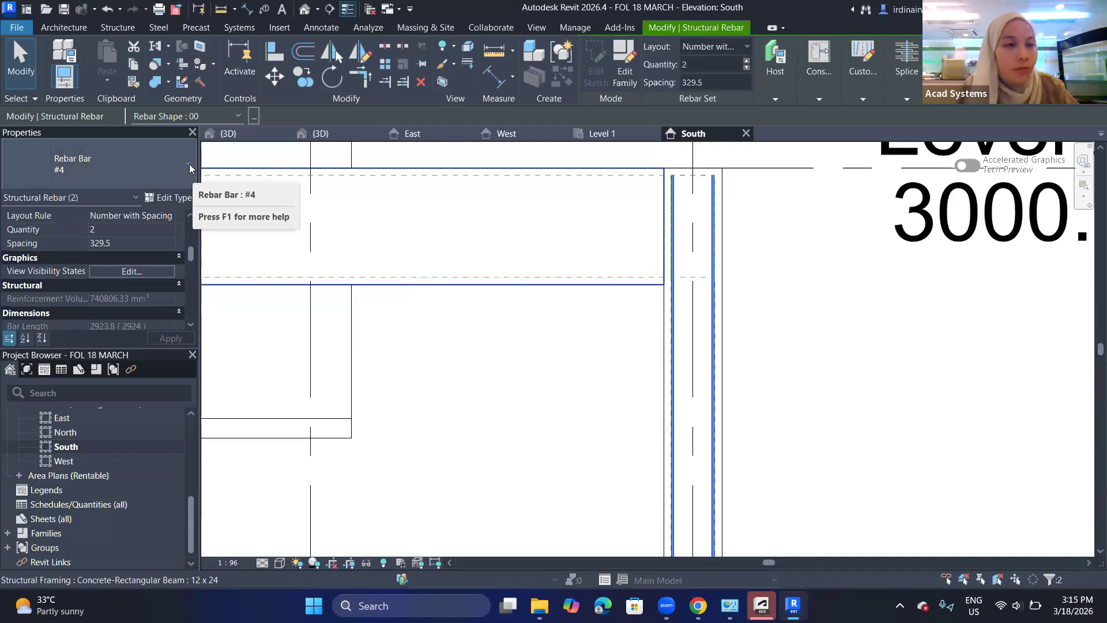
# - Change the vertical column bars' type to Rebar Bar #5 and clear the selection
pyautogui.click(163, 160)
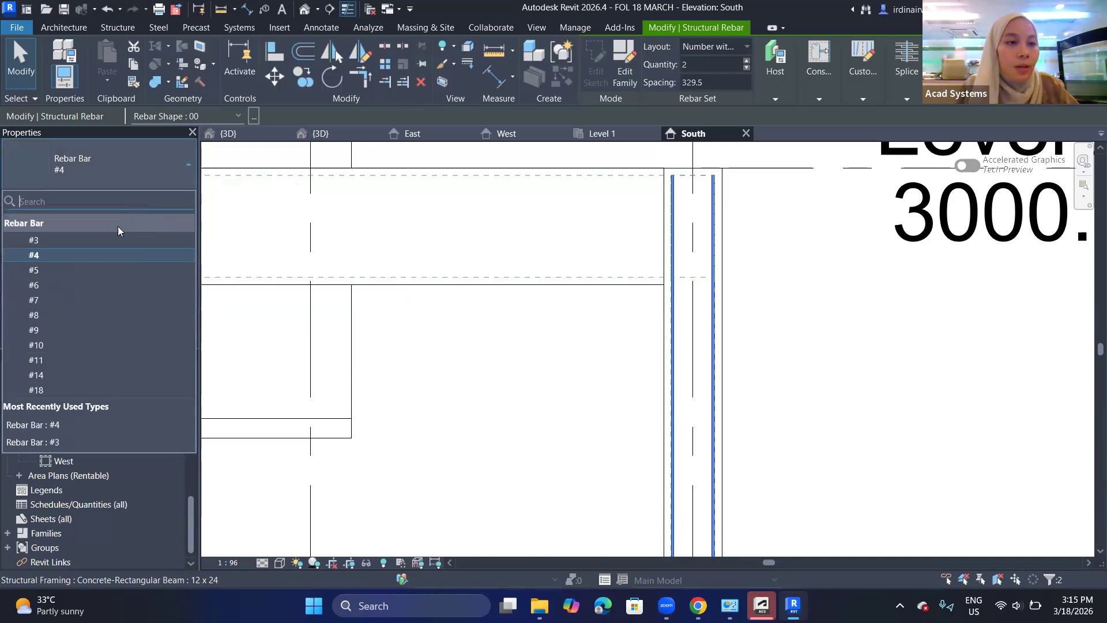
pyautogui.click(38, 268)
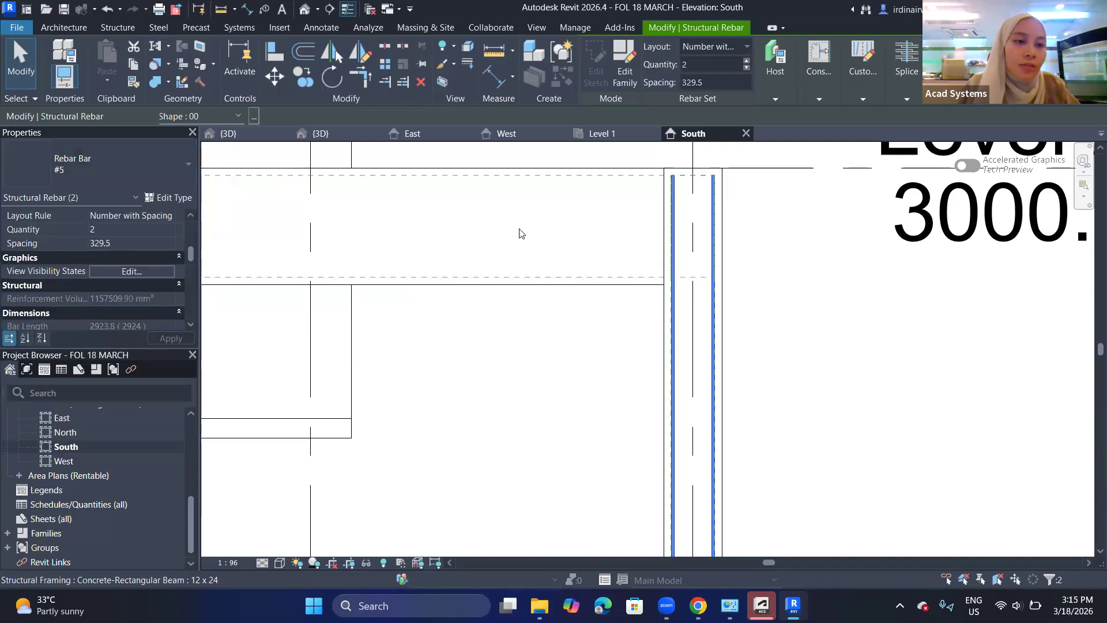
pyautogui.scroll(-1, 1090, 245)
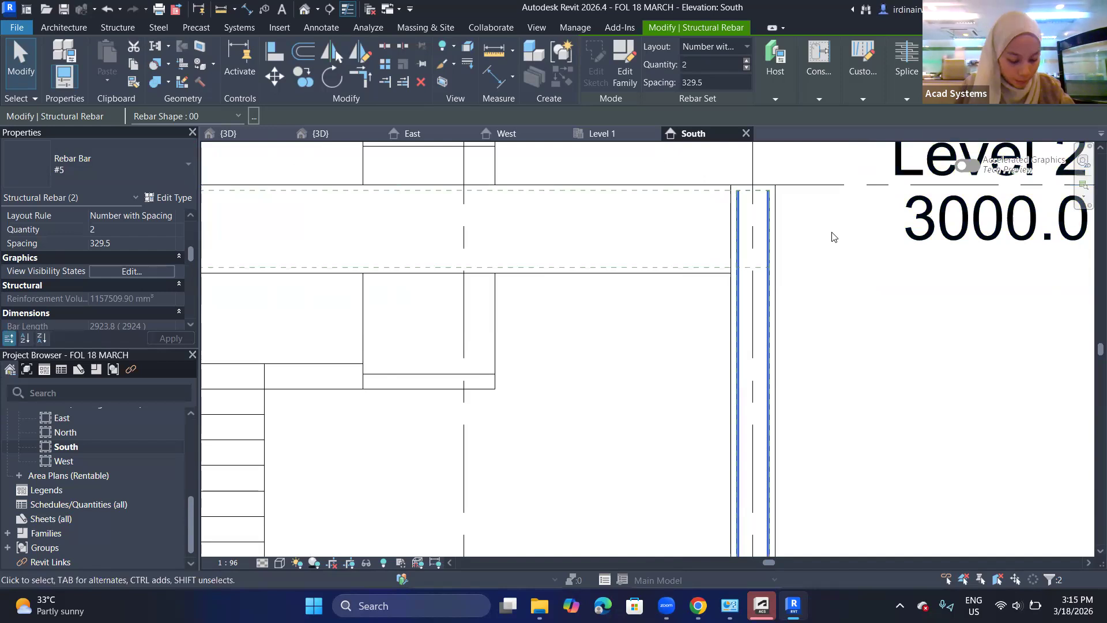
pyautogui.press('Escape')
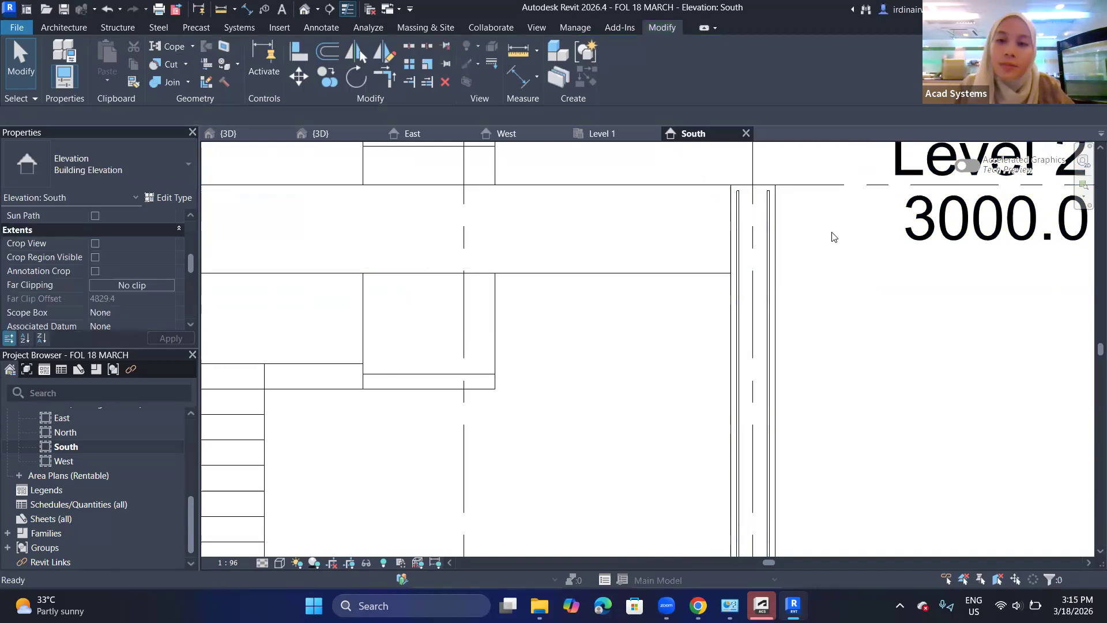
pyautogui.scroll(2, 773, 192)
pyautogui.scroll(2, 764, 188)
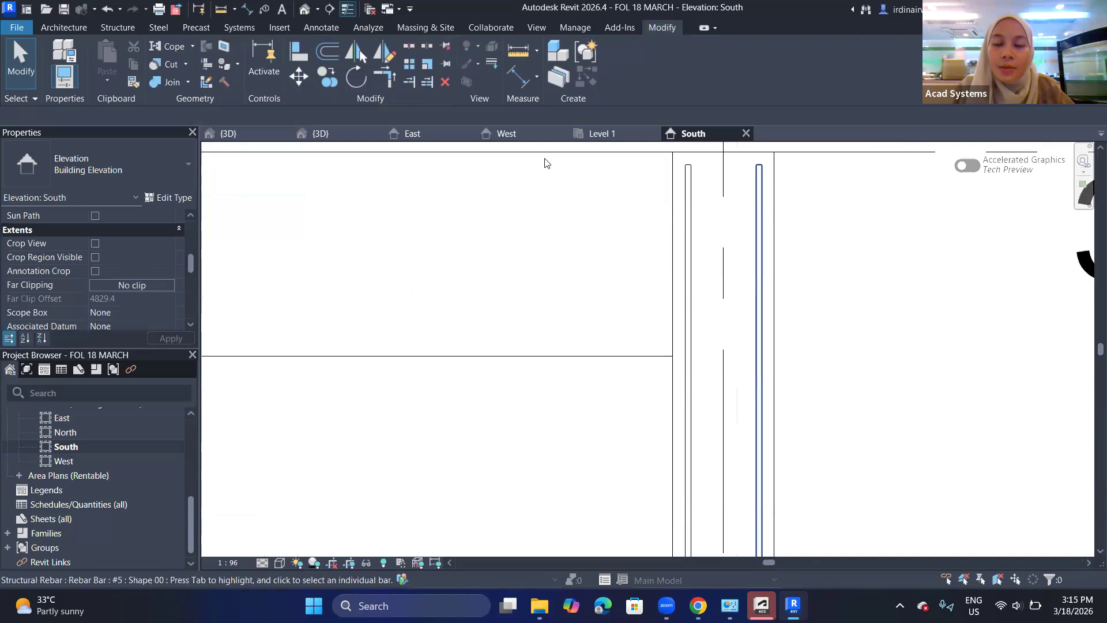
pyautogui.click(771, 200)
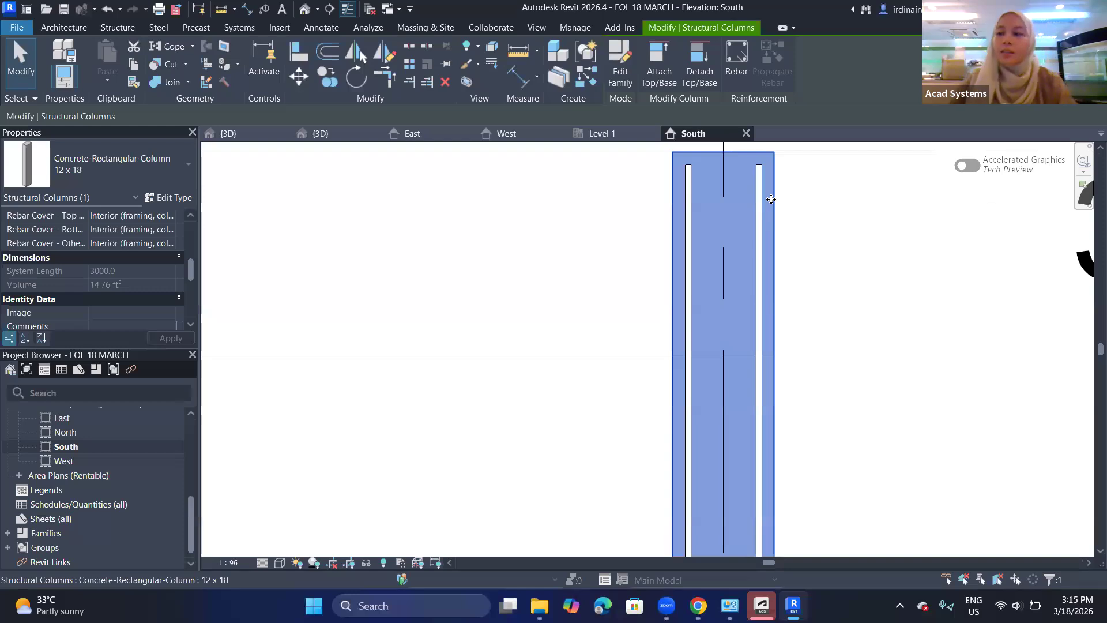
pyautogui.click(746, 60)
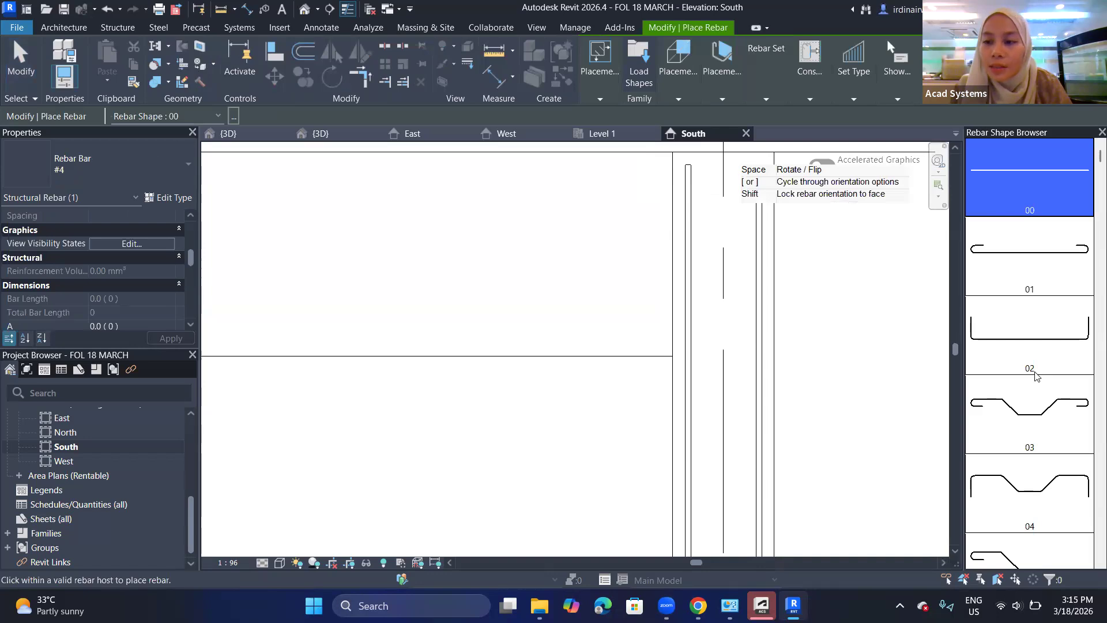
pyautogui.scroll(-6, 1035, 376)
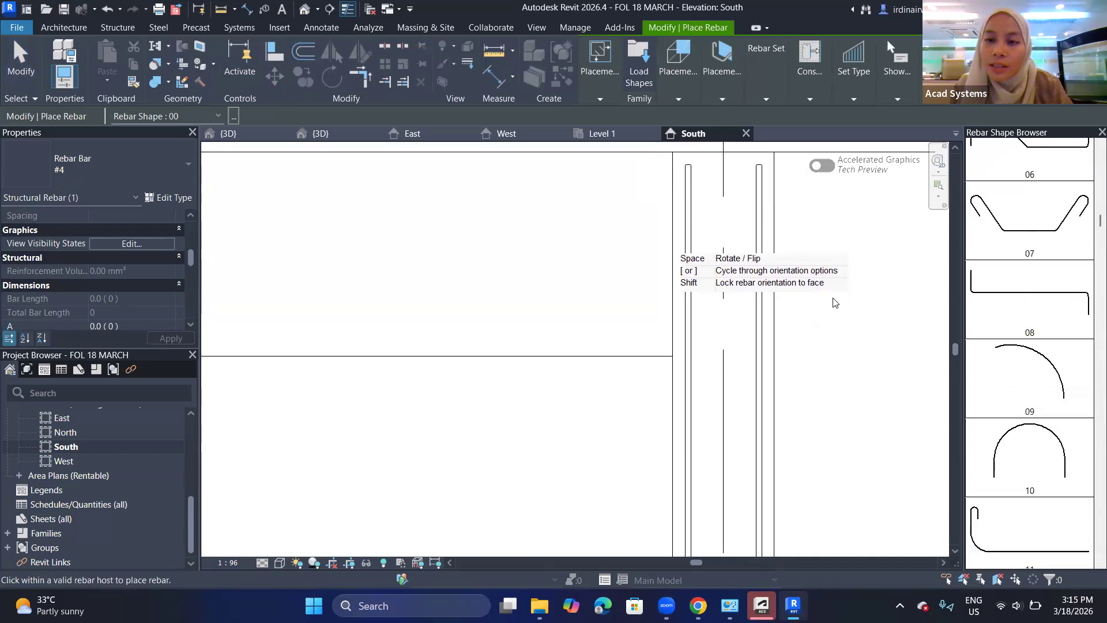
pyautogui.press('Escape')
# - Place a #4 tie of rebar shape T1 at the top of the corner column, oriented perpendicular to cover
pyautogui.click(772, 278)
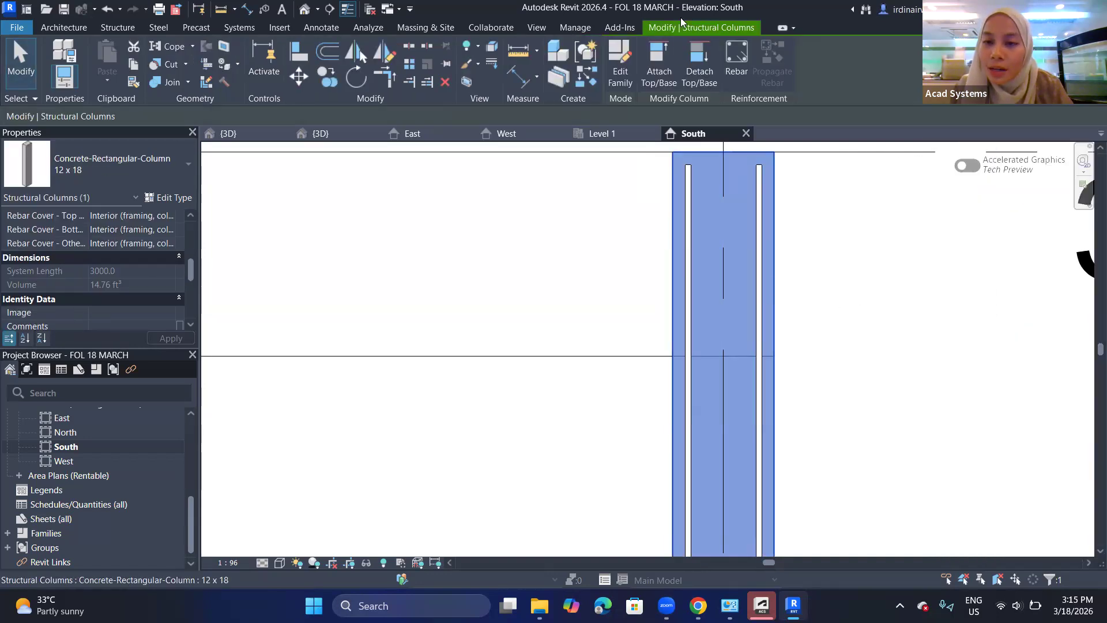
pyautogui.click(738, 61)
pyautogui.scroll(-15, 1065, 274)
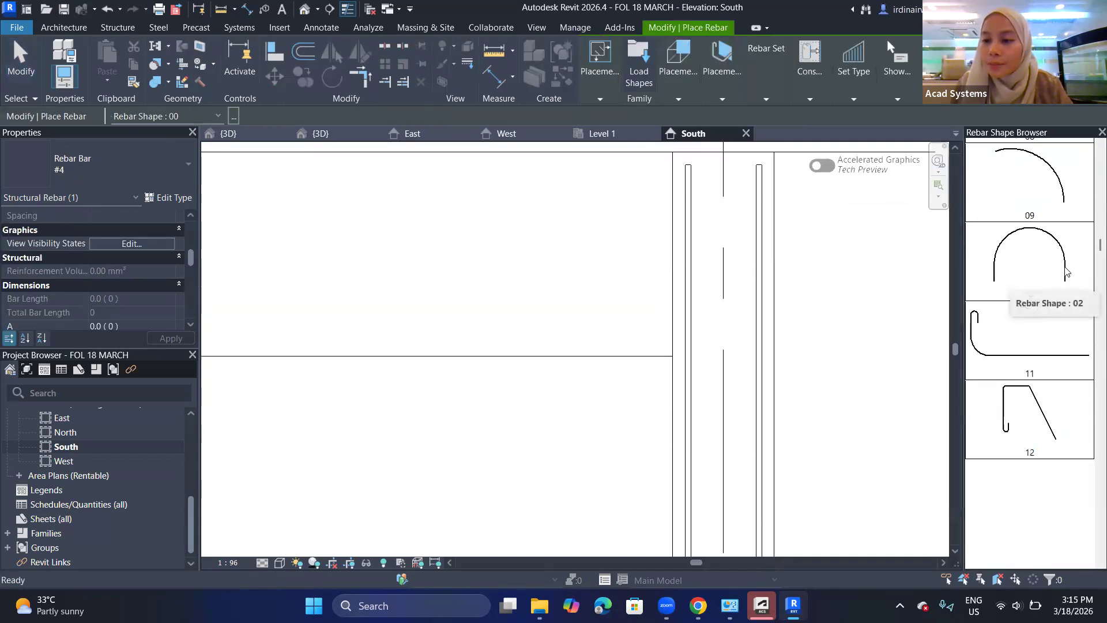
pyautogui.scroll(-10, 1066, 279)
pyautogui.scroll(-5, 1066, 285)
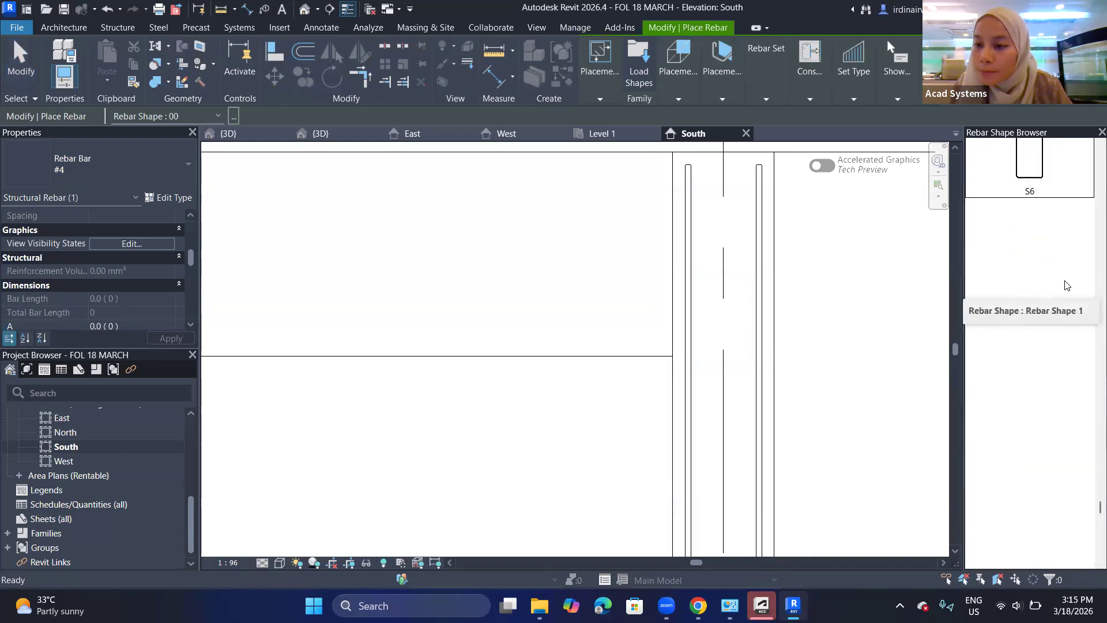
pyautogui.click(1047, 277)
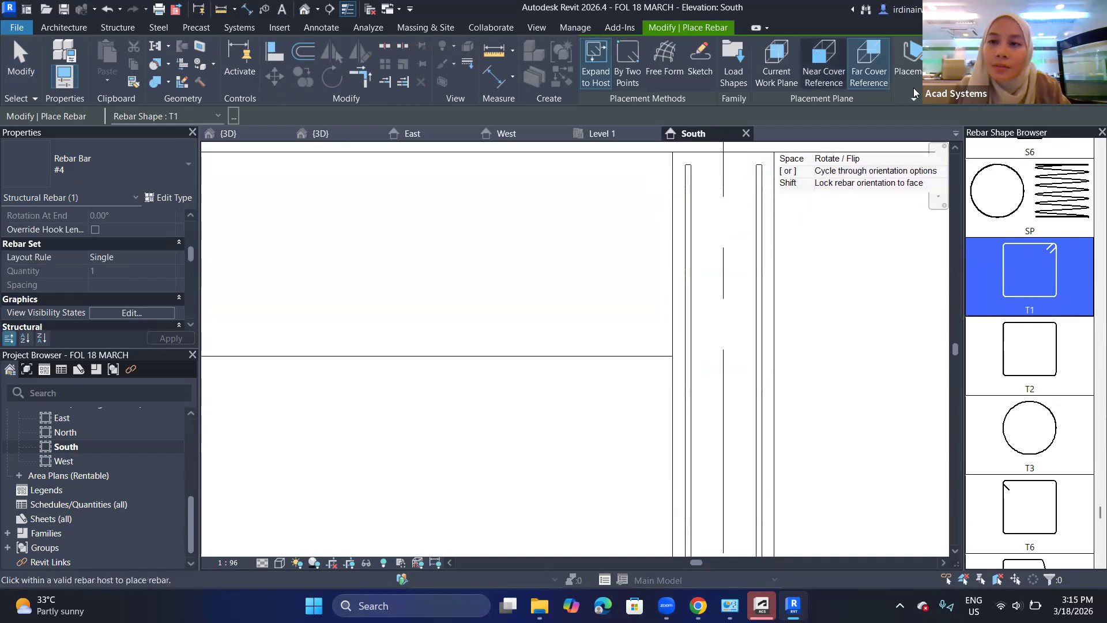
pyautogui.click(910, 67)
pyautogui.click(1019, 150)
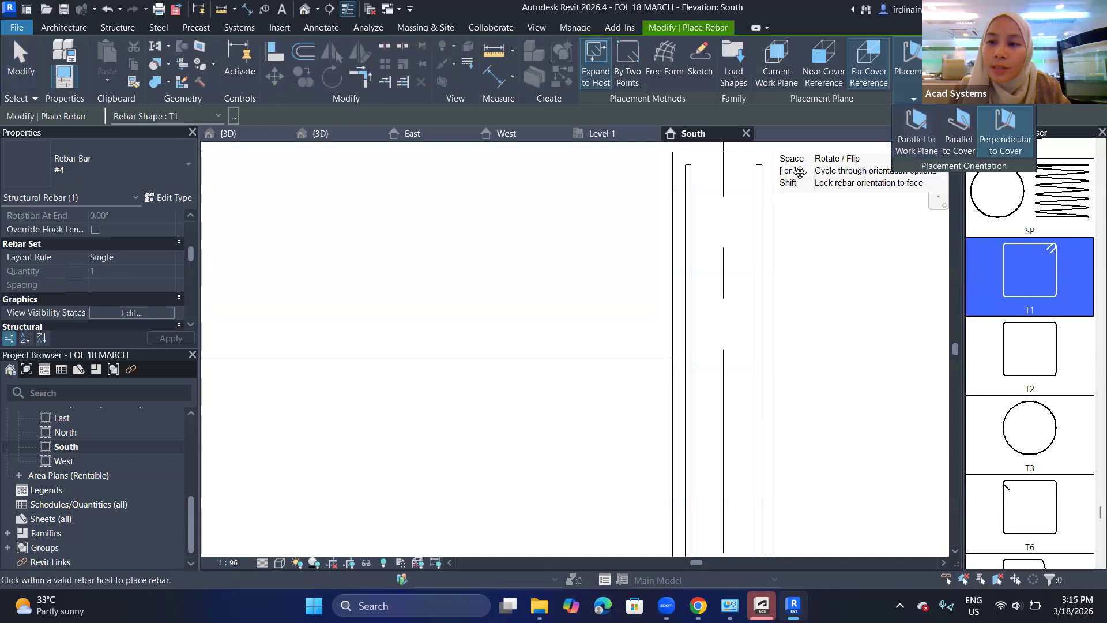
pyautogui.click(759, 167)
pyautogui.press('Escape')
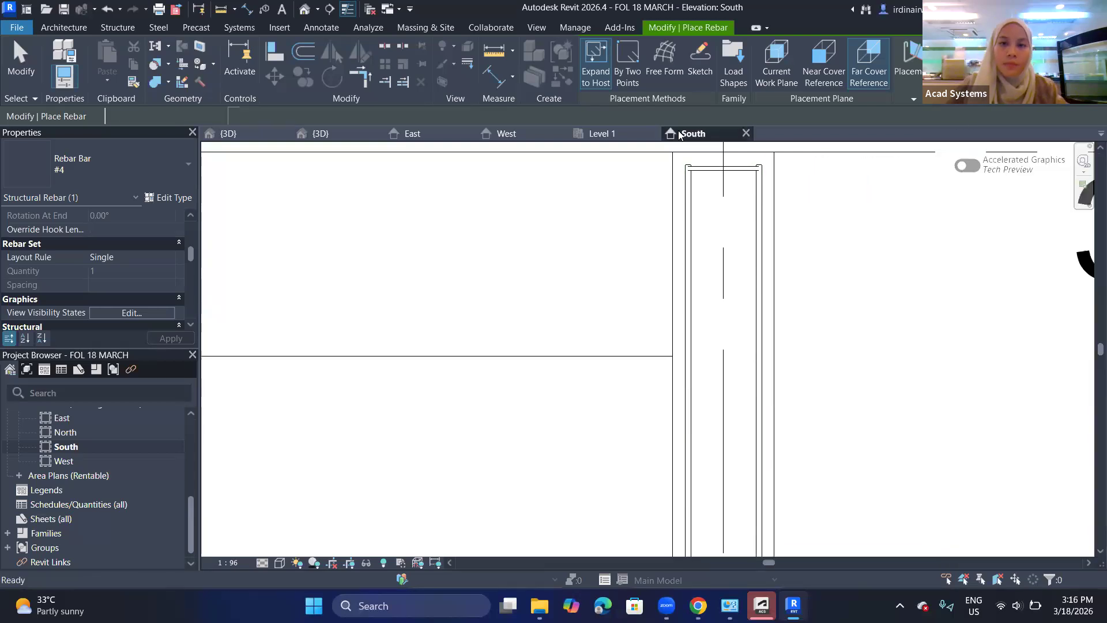
# - Distribute the T1 tie down the column using Number with Spacing, quantity 25 and spacing 121
pyautogui.click(700, 144)
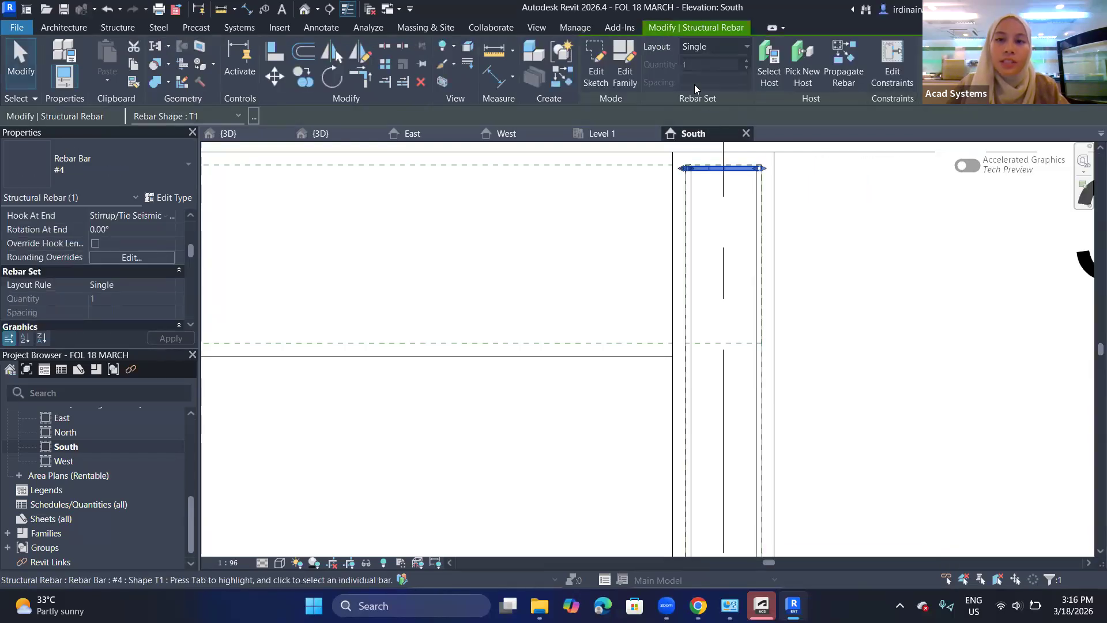
pyautogui.click(705, 45)
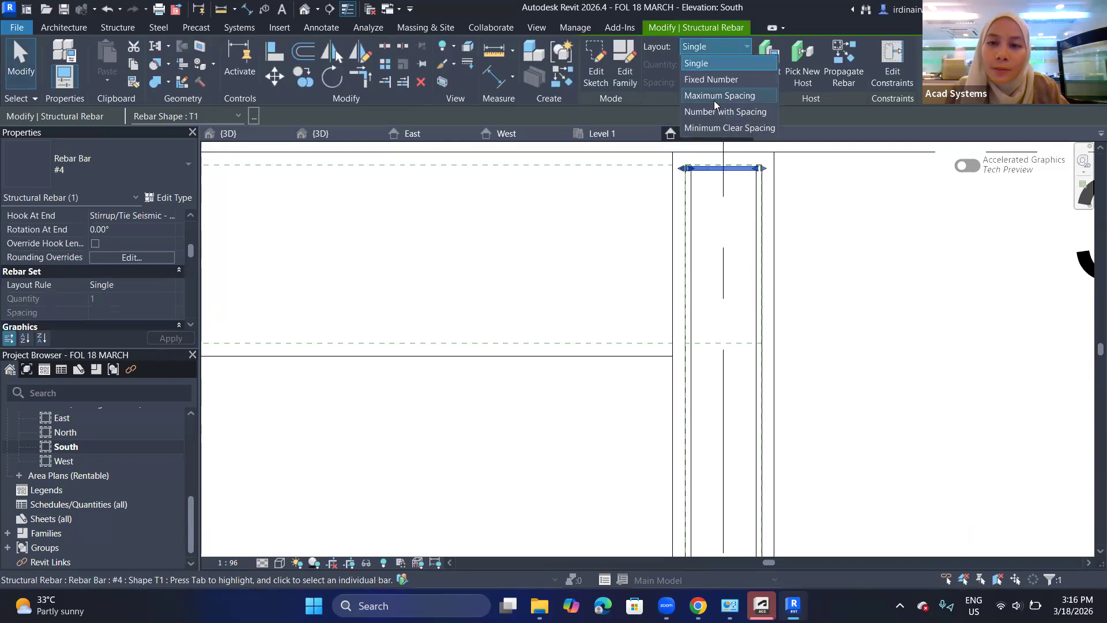
pyautogui.click(714, 111)
pyautogui.click(708, 65)
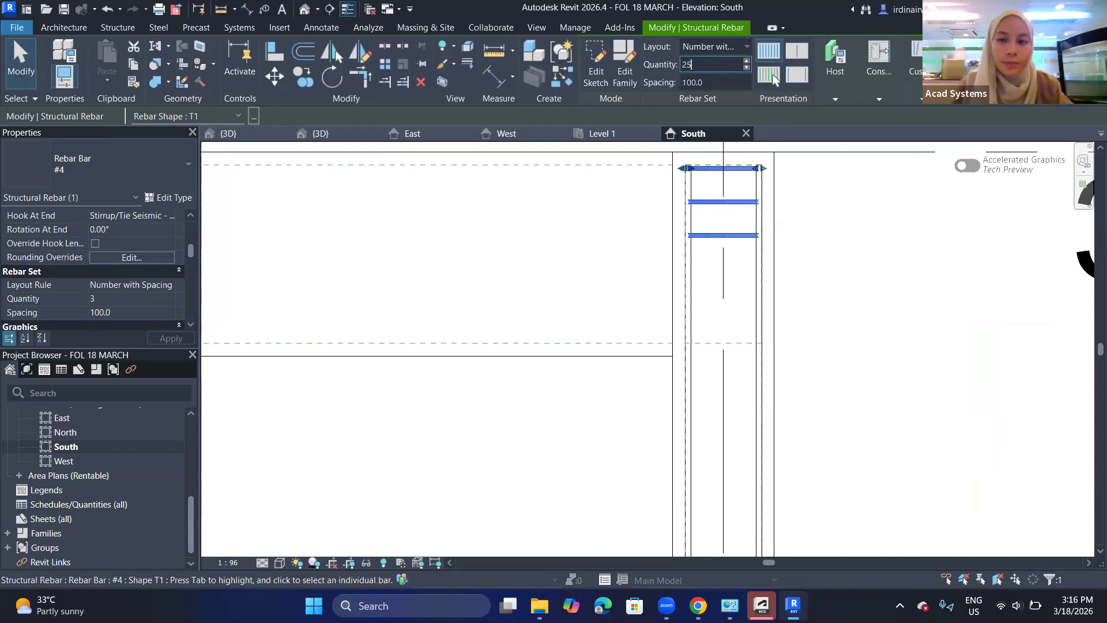
pyautogui.press('Tab')
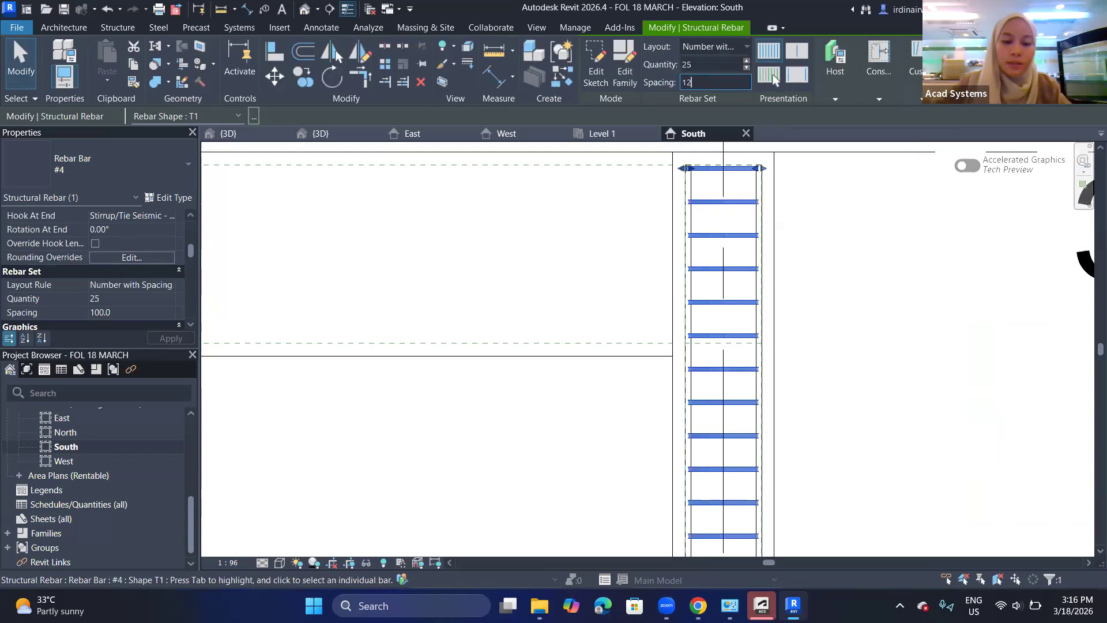
pyautogui.press('Return')
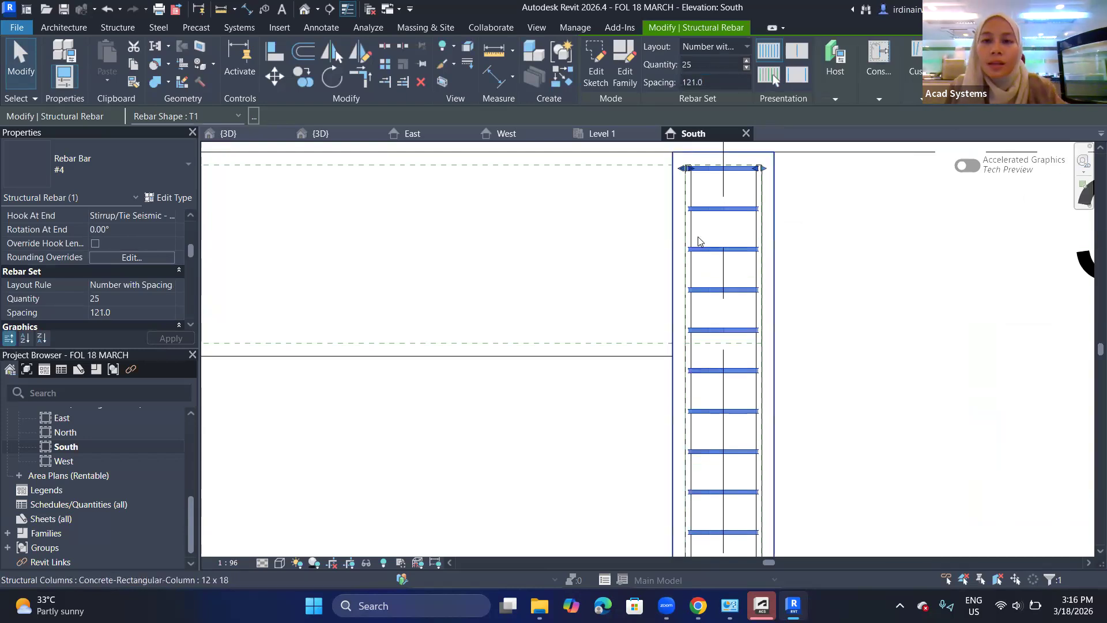
# - Examine the tie distribution from the column's top to its footing in the South elevation
pyautogui.scroll(-3, 740, 249)
pyautogui.scroll(-1, 758, 292)
pyautogui.moveTo(761, 359); pyautogui.dragTo(758, 225, button='middle')
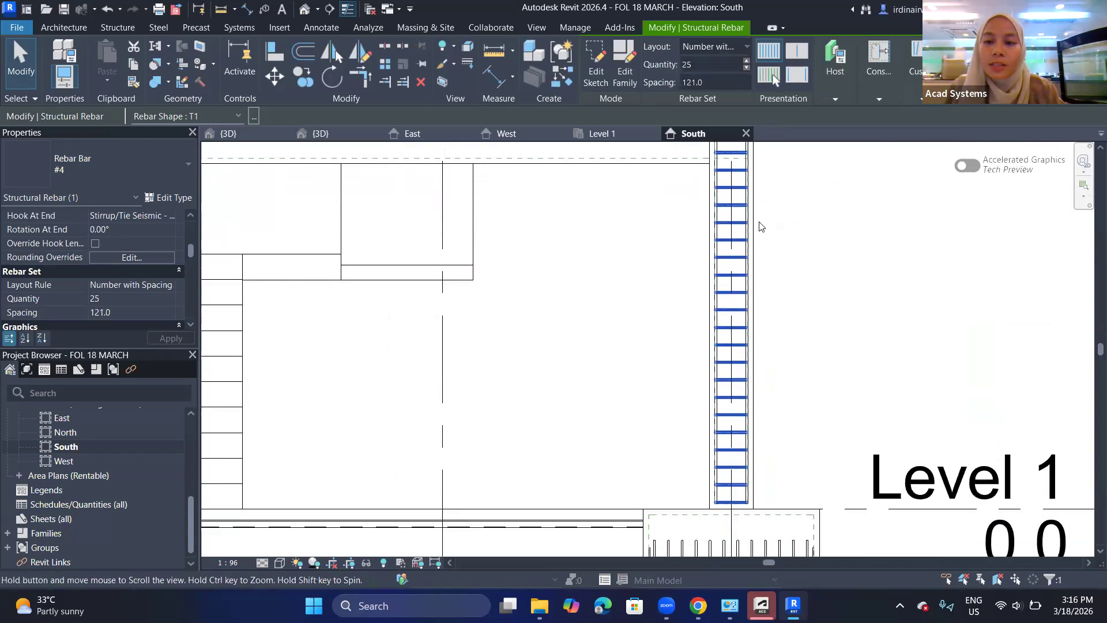
pyautogui.scroll(-1, 758, 236)
pyautogui.scroll(2, 712, 465)
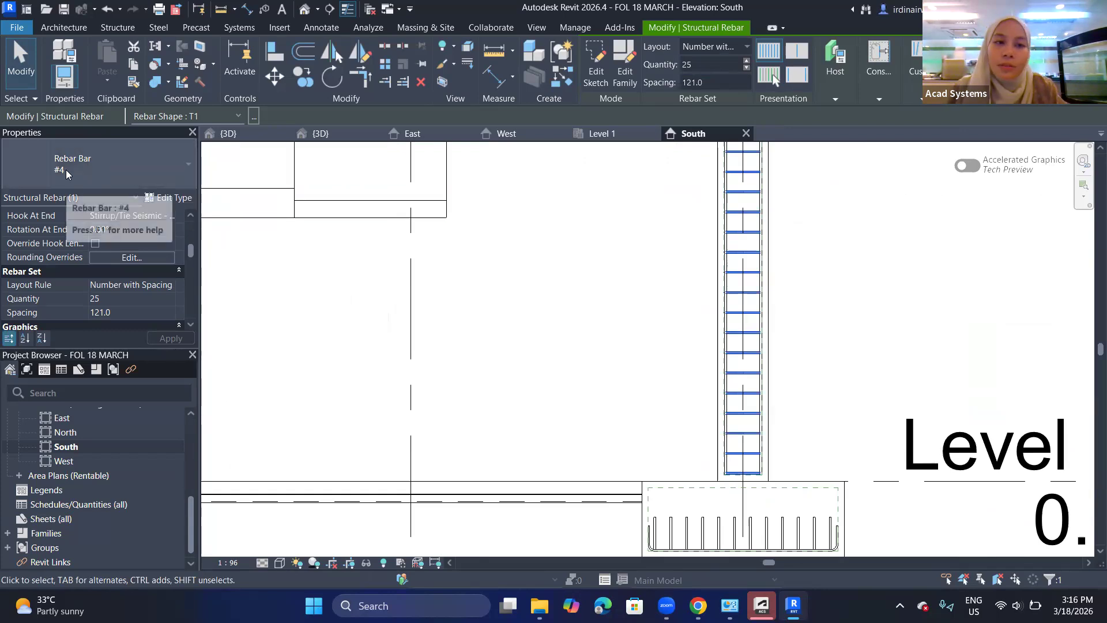
pyautogui.scroll(5, 738, 285)
pyautogui.moveTo(761, 232); pyautogui.dragTo(766, 291, button='middle')
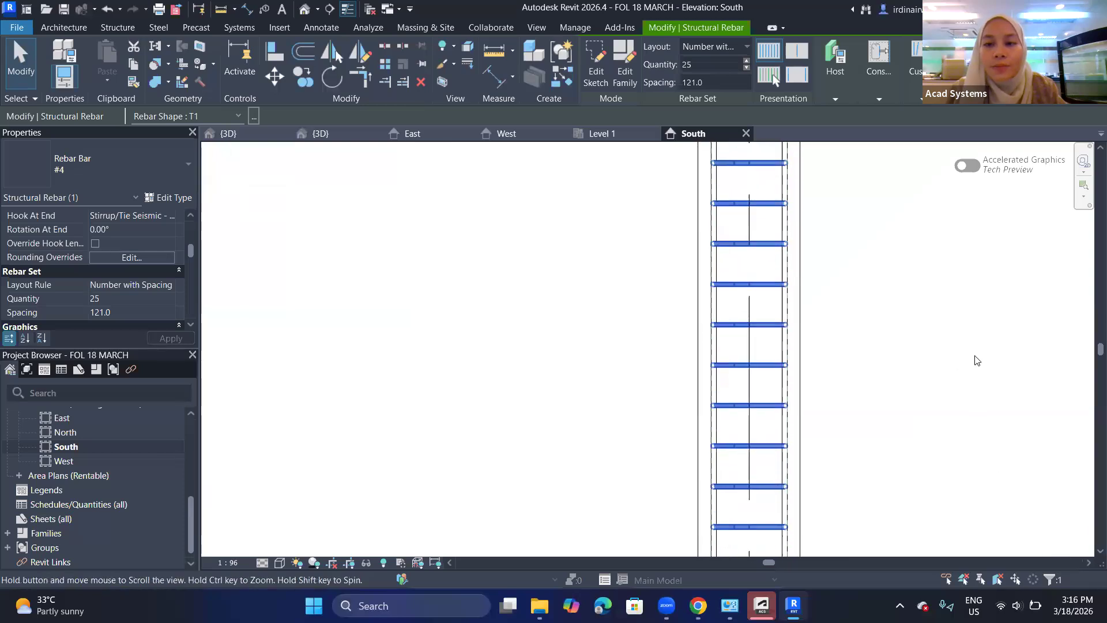
pyautogui.click(975, 359)
pyautogui.scroll(-4, 921, 301)
pyautogui.moveTo(920, 301); pyautogui.dragTo(878, 385, button='middle')
pyautogui.scroll(-1, 877, 385)
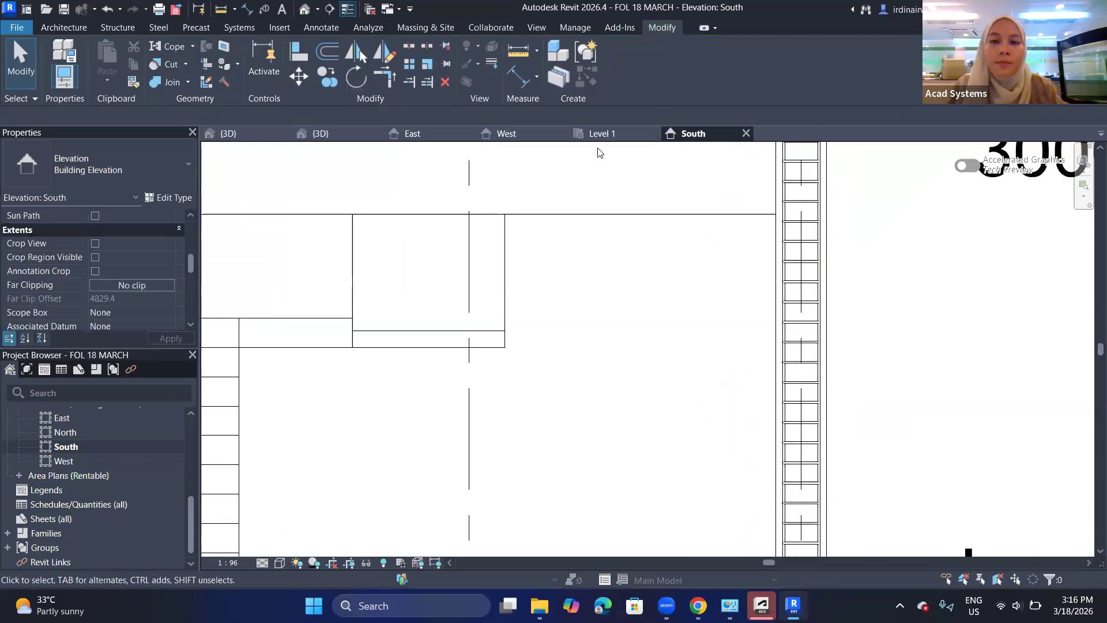
# - Make the column's T1 ties unobscured in both 3D views, all elevations, and the Level 1 and 2 area, ceiling, floor and structural plans
pyautogui.click(806, 226)
pyautogui.scroll(-2, 148, 260)
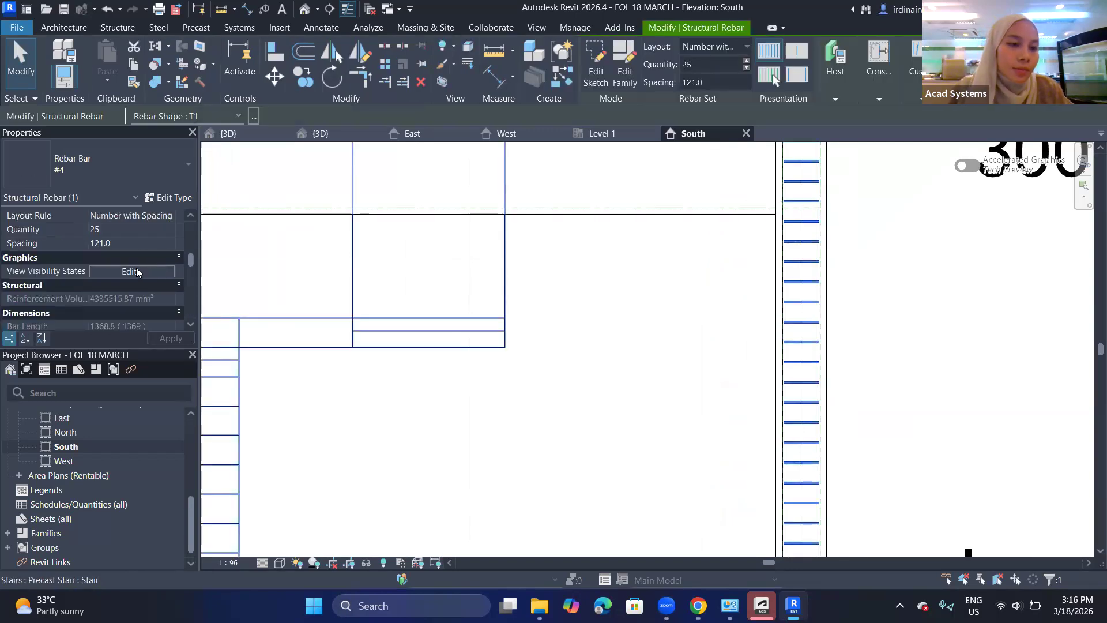
pyautogui.click(138, 271)
pyautogui.click(662, 253)
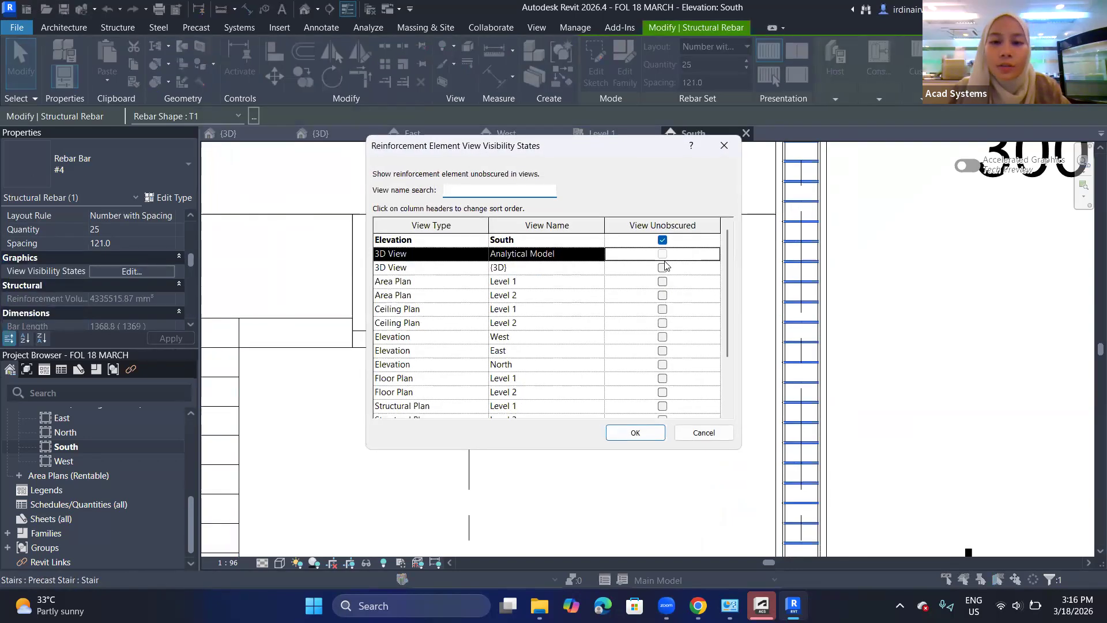
pyautogui.click(663, 268)
pyautogui.click(662, 282)
pyautogui.click(662, 295)
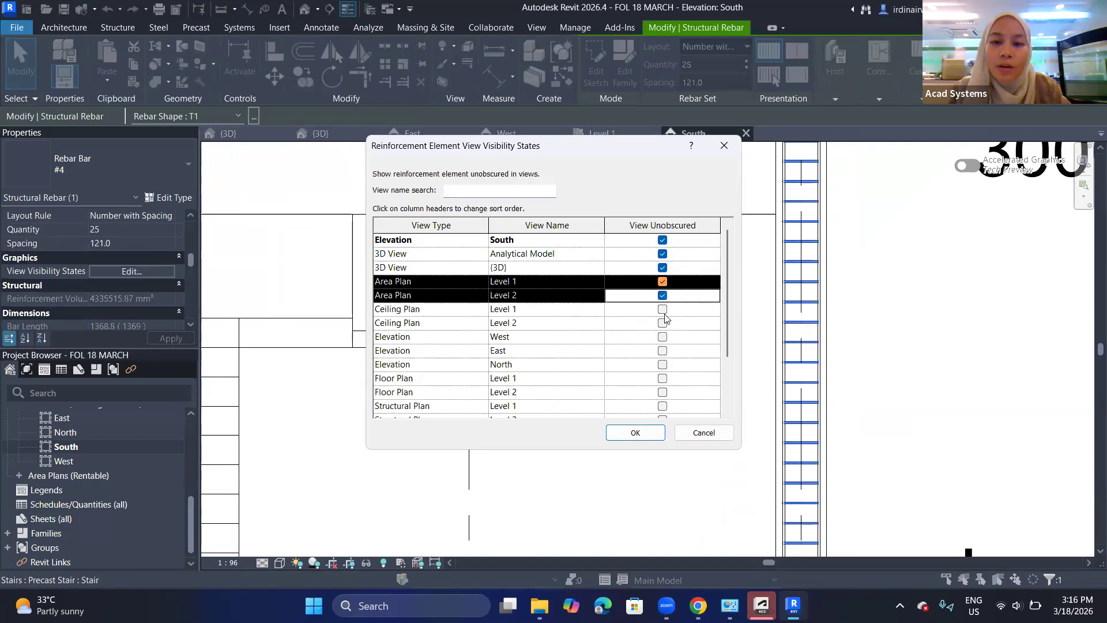
pyautogui.click(662, 309)
pyautogui.click(662, 323)
pyautogui.click(662, 337)
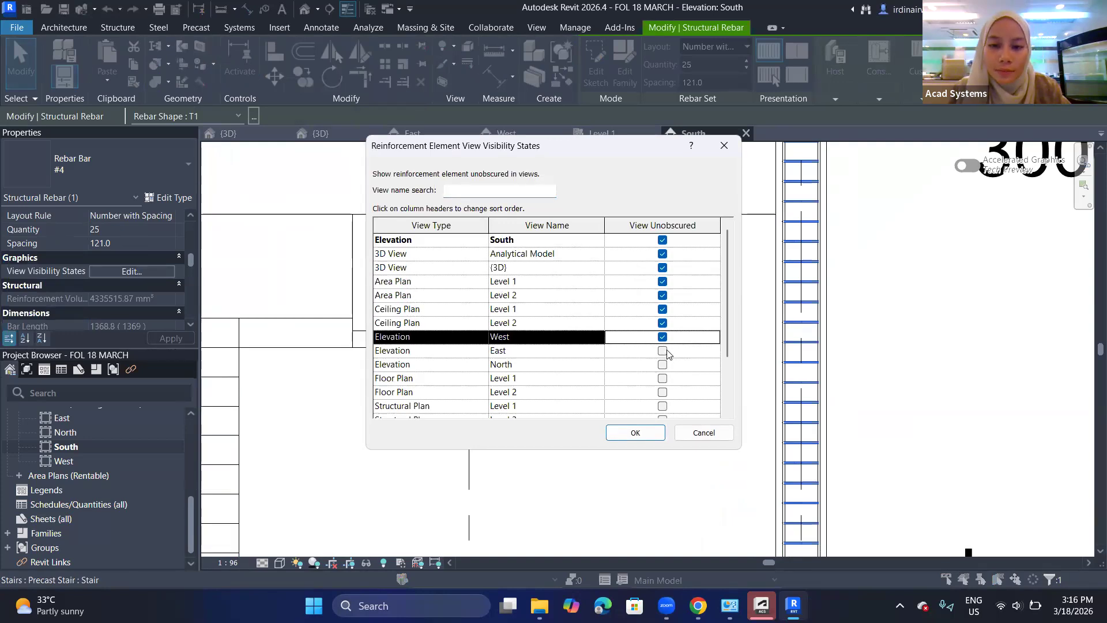
pyautogui.click(662, 350)
pyautogui.click(662, 365)
pyautogui.click(662, 378)
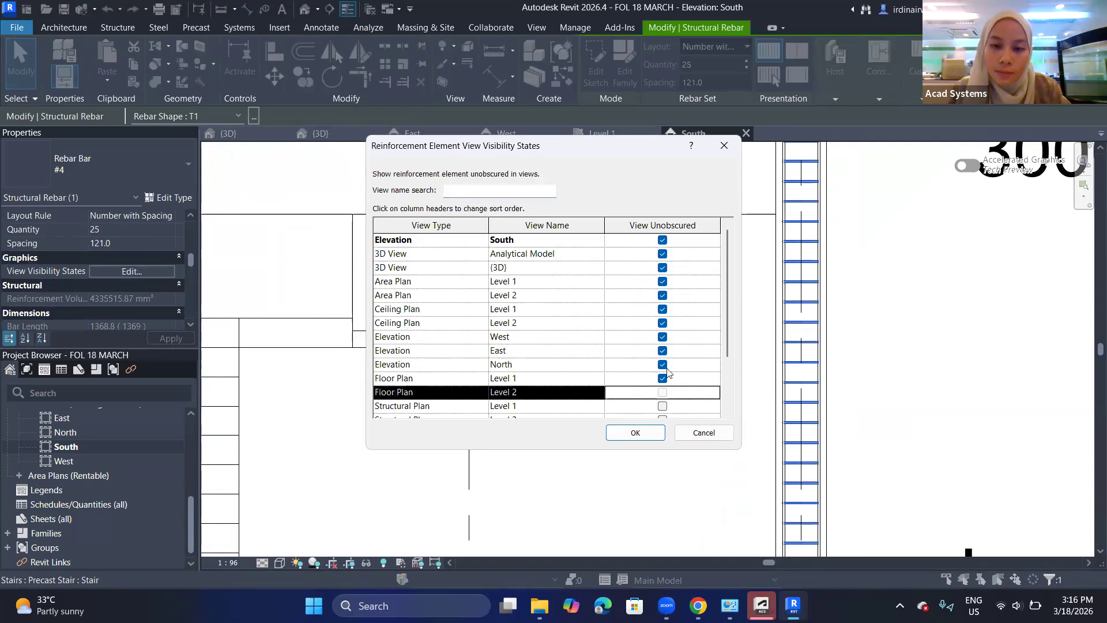
pyautogui.click(662, 392)
pyautogui.scroll(-2, 661, 348)
pyautogui.click(662, 337)
pyautogui.click(662, 350)
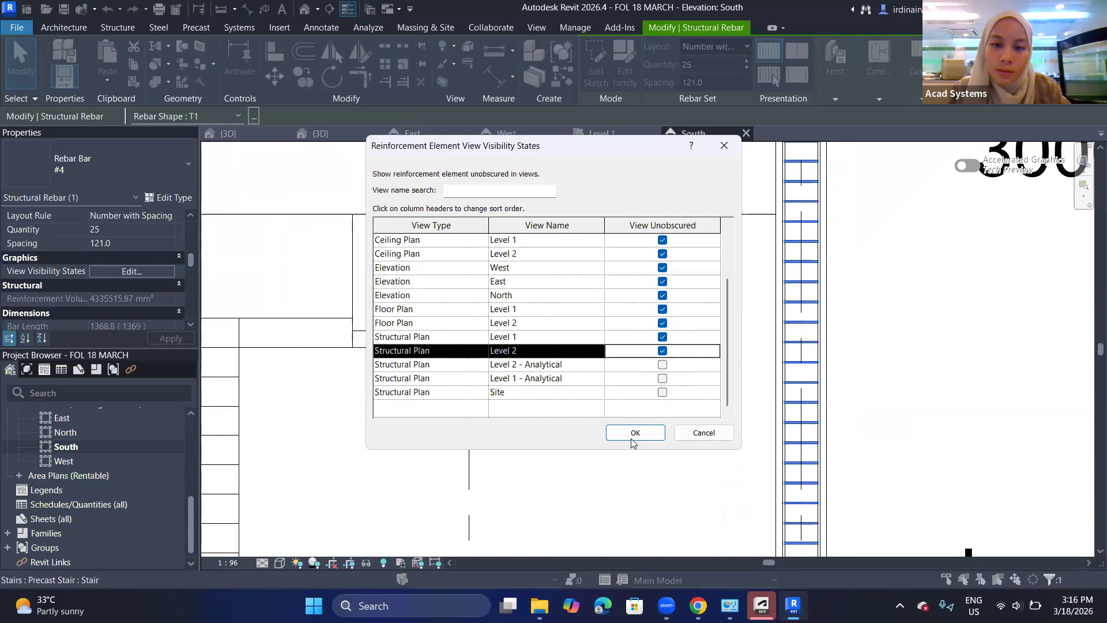
pyautogui.click(635, 432)
pyautogui.scroll(-2, 715, 234)
pyautogui.click(820, 188)
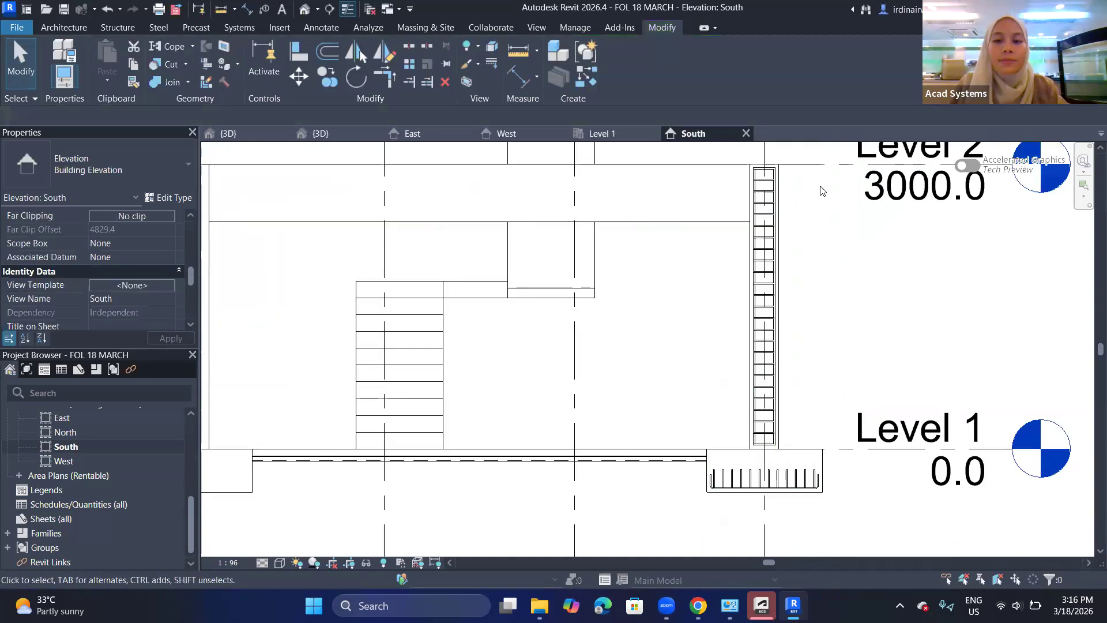
# - Examine the corner column's bars and ties in the 3D view, from its top out to the whole frame
pyautogui.moveTo(796, 239); pyautogui.dragTo(817, 287, button='middle')
pyautogui.click(317, 133)
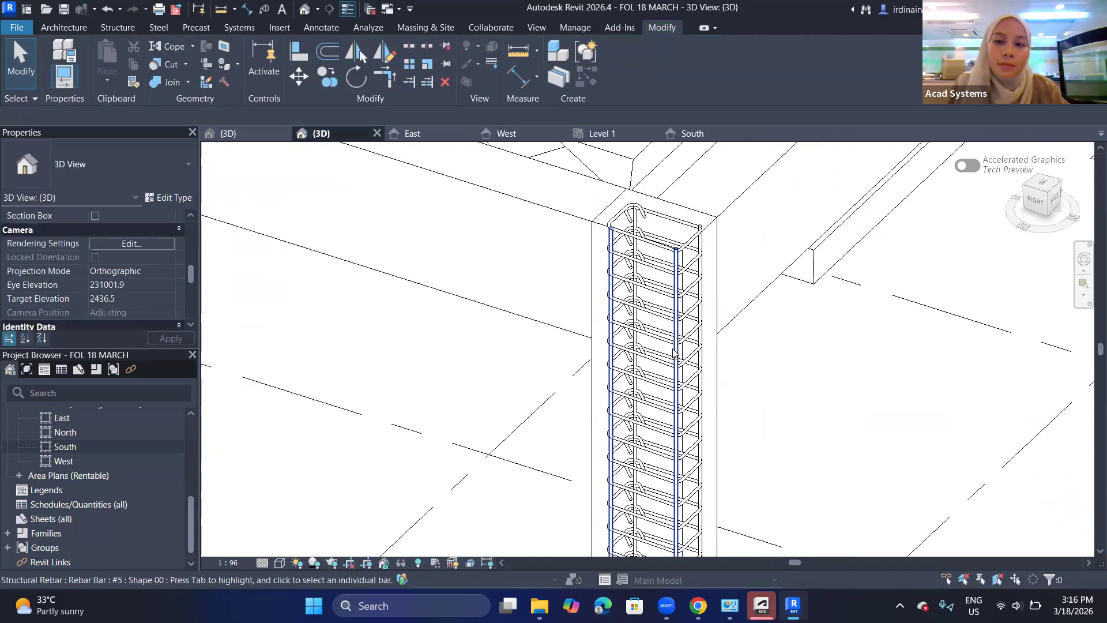
pyautogui.keyDown('shift'); pyautogui.moveTo(696, 327); pyautogui.dragTo(751, 363, button='middle'); pyautogui.keyUp('shift')
pyautogui.scroll(-2, 751, 363)
pyautogui.scroll(1, 752, 371)
pyautogui.moveTo(825, 376); pyautogui.dragTo(907, 344, button='middle')
pyautogui.scroll(2, 908, 345)
pyautogui.moveTo(533, 295); pyautogui.dragTo(677, 317, button='middle')
pyautogui.scroll(-4, 924, 427)
pyautogui.moveTo(972, 467); pyautogui.dragTo(761, 374, button='middle')
pyautogui.scroll(-1, 762, 374)
pyautogui.moveTo(671, 232); pyautogui.dragTo(863, 437, button='middle')
pyautogui.moveTo(533, 391); pyautogui.dragTo(476, 317, button='middle')
pyautogui.click(767, 439)
pyautogui.moveTo(656, 283); pyautogui.dragTo(519, 151, button='middle')
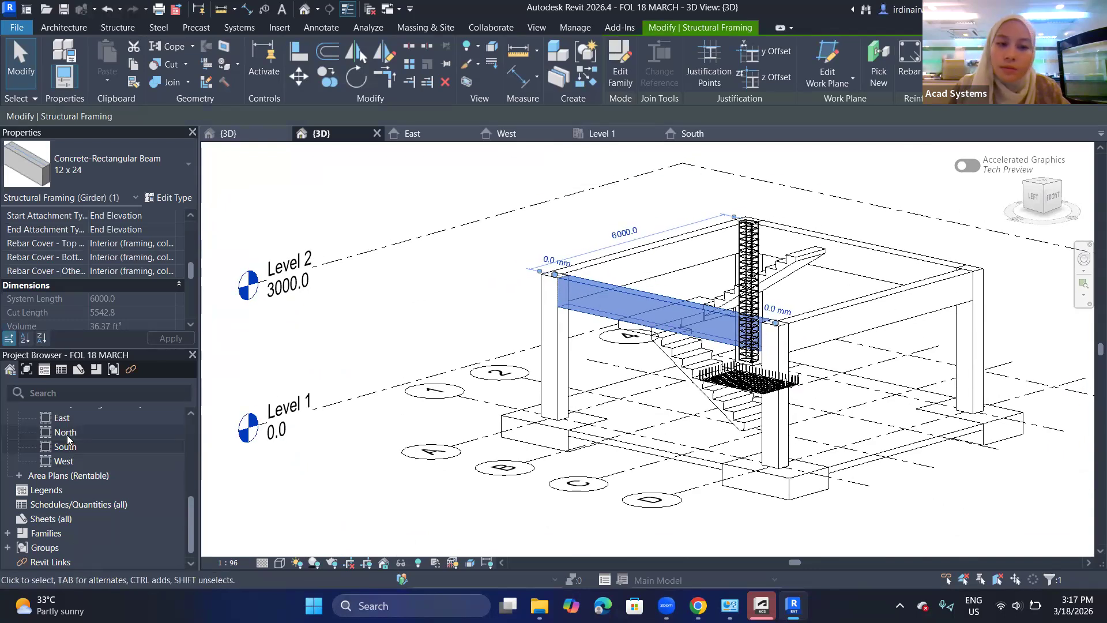
# - Select the 12 x 24 beam spanning from the reinforced corner column and show it in the North elevation
pyautogui.doubleClick(67, 433)
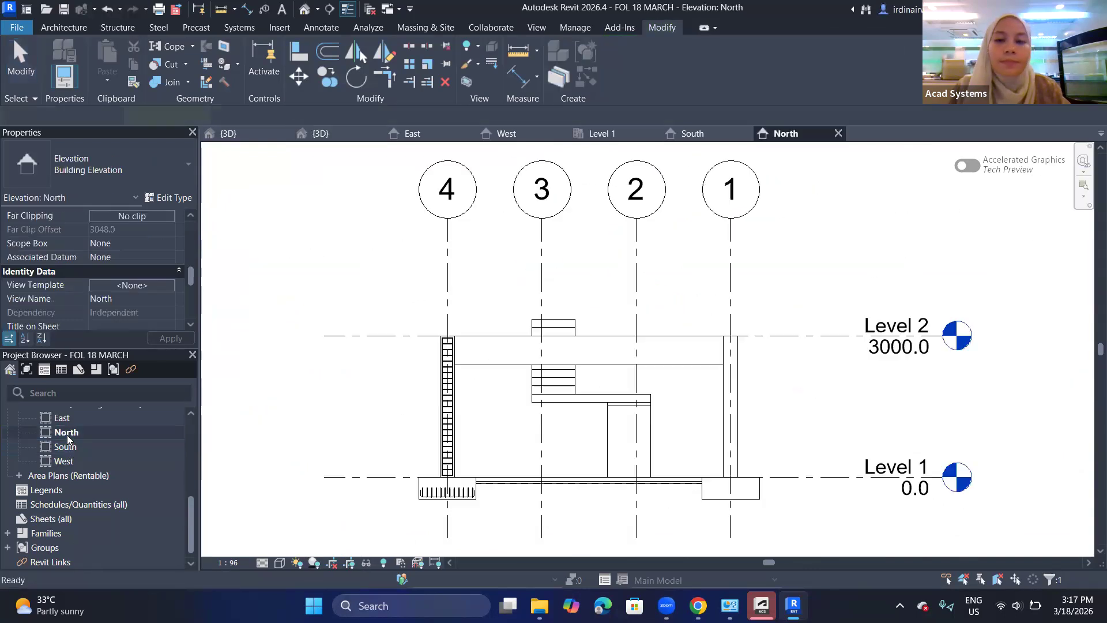
pyautogui.scroll(3, 701, 352)
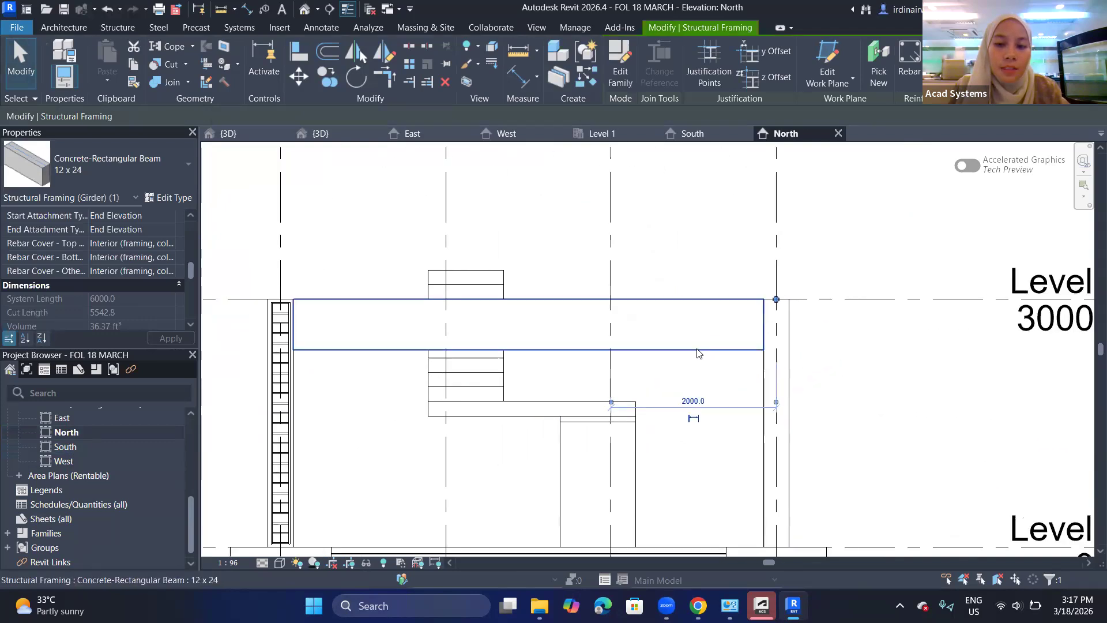
pyautogui.click(697, 351)
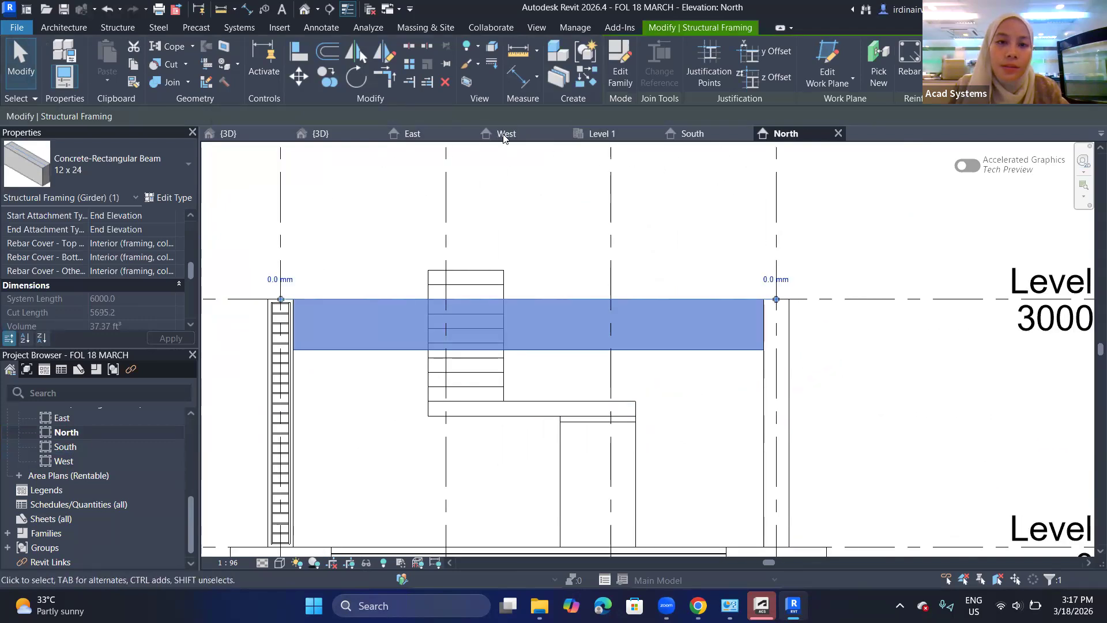
pyautogui.click(325, 136)
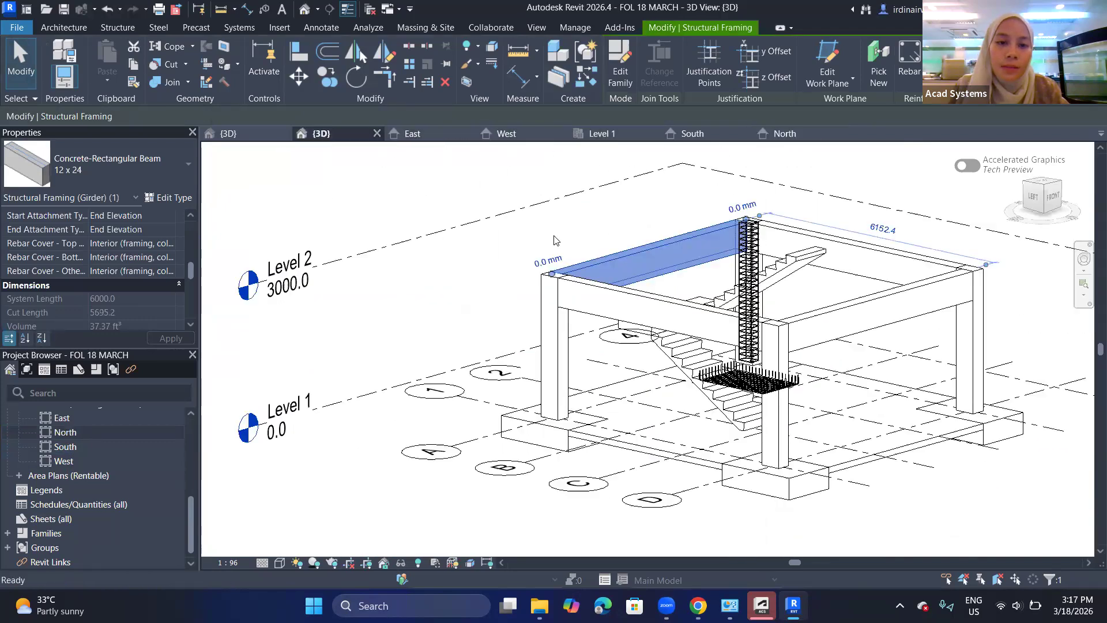
pyautogui.click(813, 135)
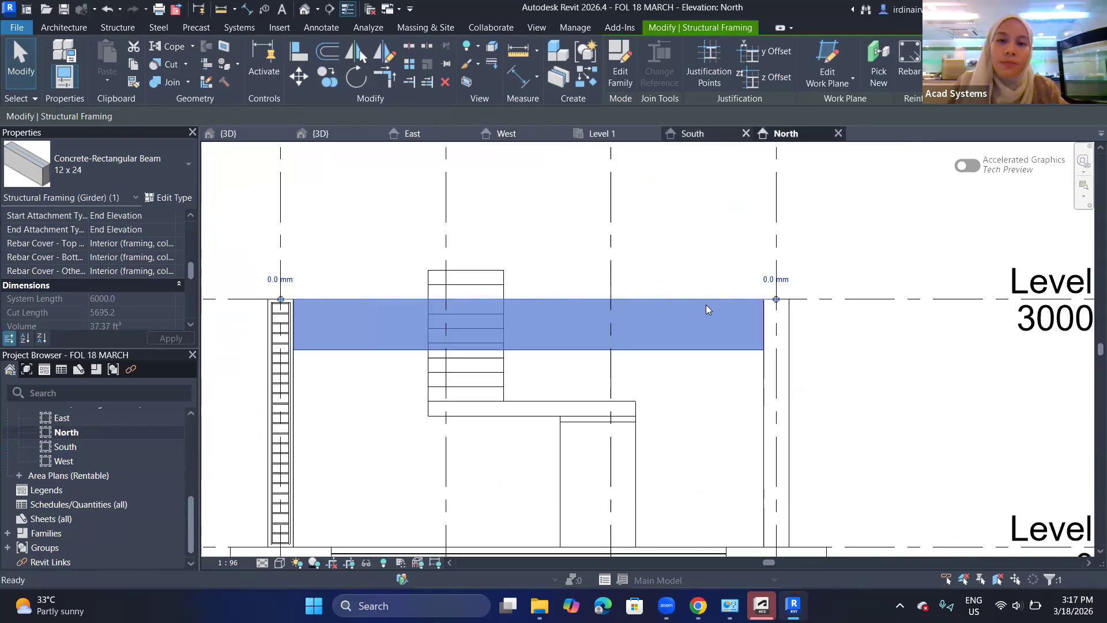
pyautogui.press('Escape')
pyautogui.moveTo(737, 307); pyautogui.dragTo(764, 276, button='middle')
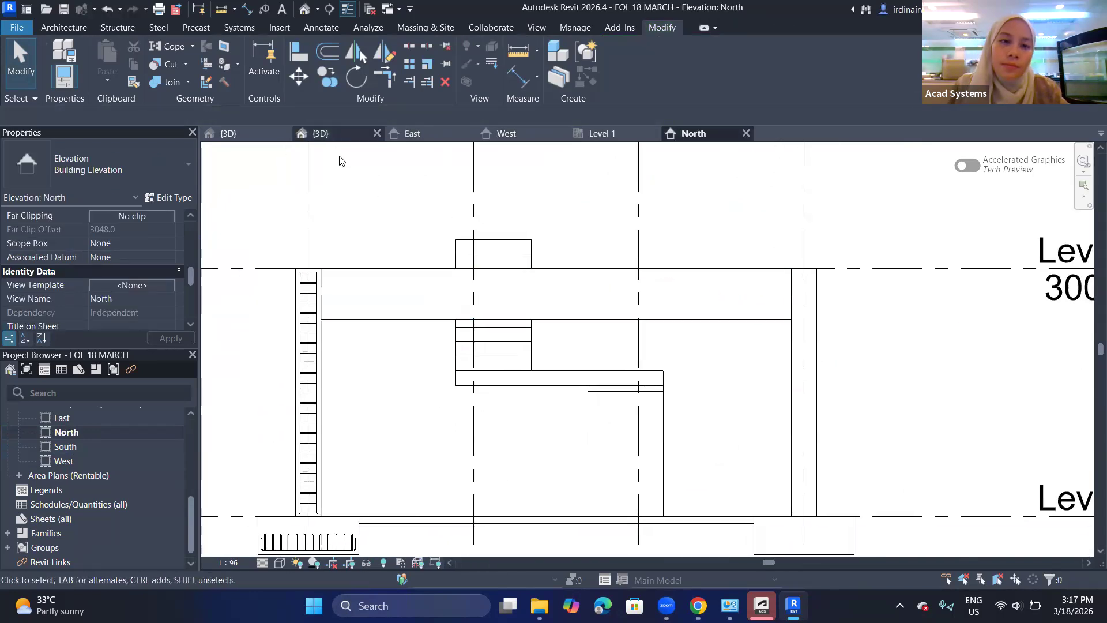
pyautogui.click(330, 134)
pyautogui.click(682, 246)
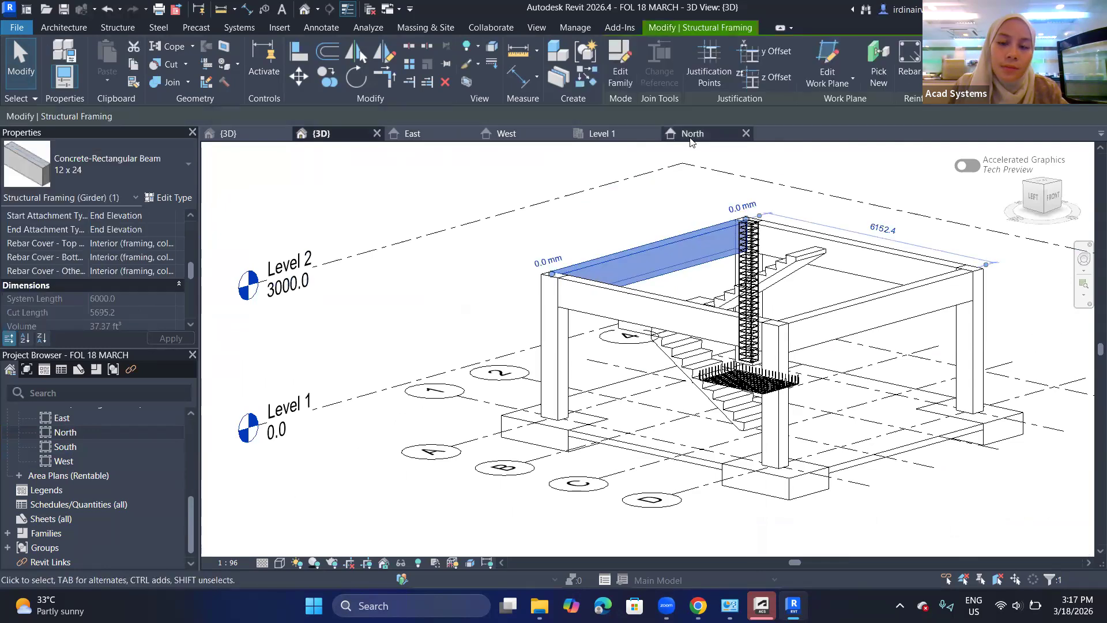
pyautogui.click(691, 137)
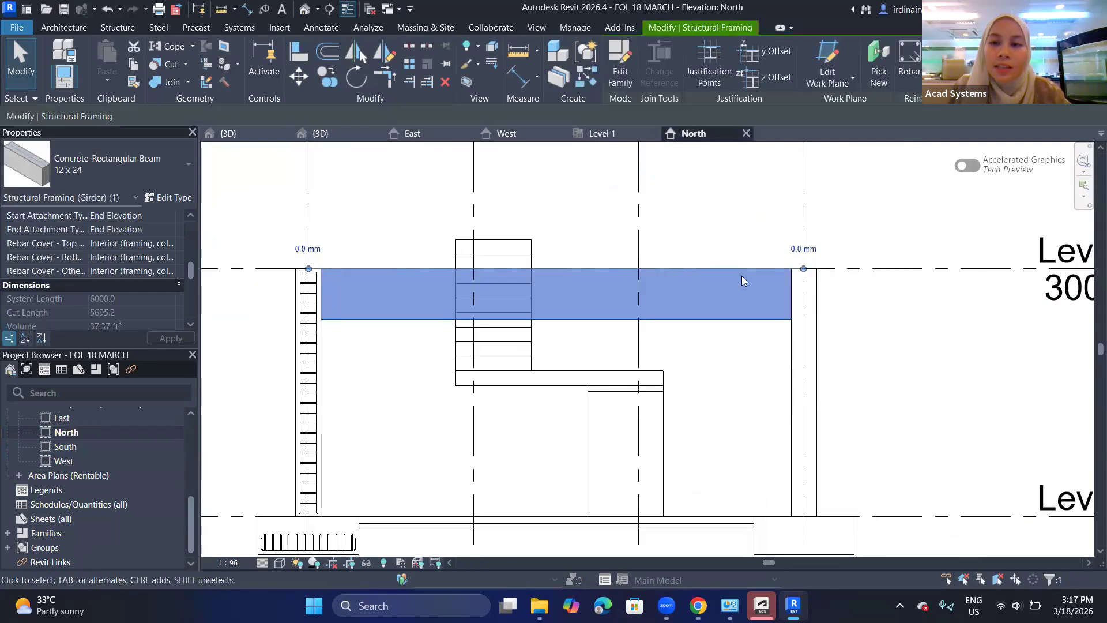
# - Place straight #4 bars of rebar shape 00, parallel to the work plane, along the beam's top and bottom covers
pyautogui.click(906, 63)
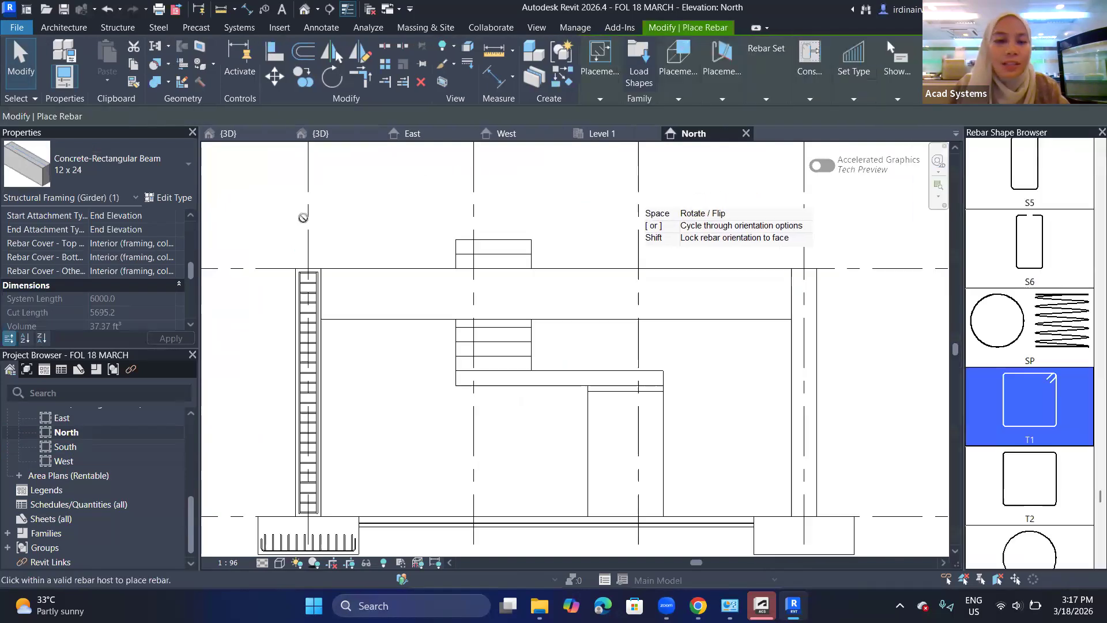
pyautogui.scroll(3, 1035, 221)
pyautogui.scroll(6, 1035, 220)
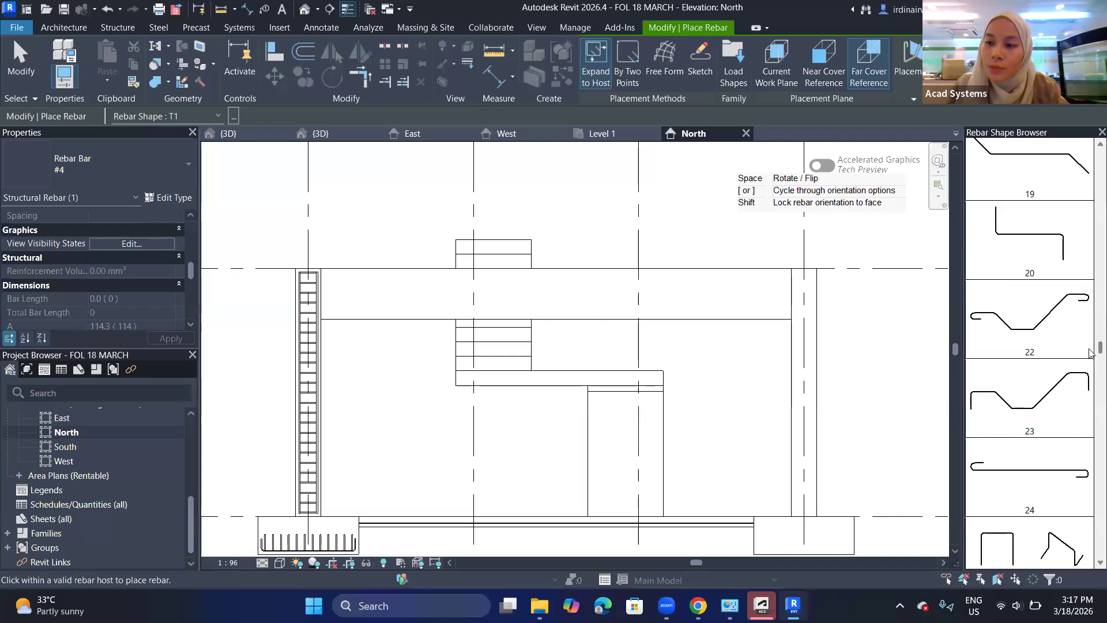
pyautogui.scroll(10, 1090, 353)
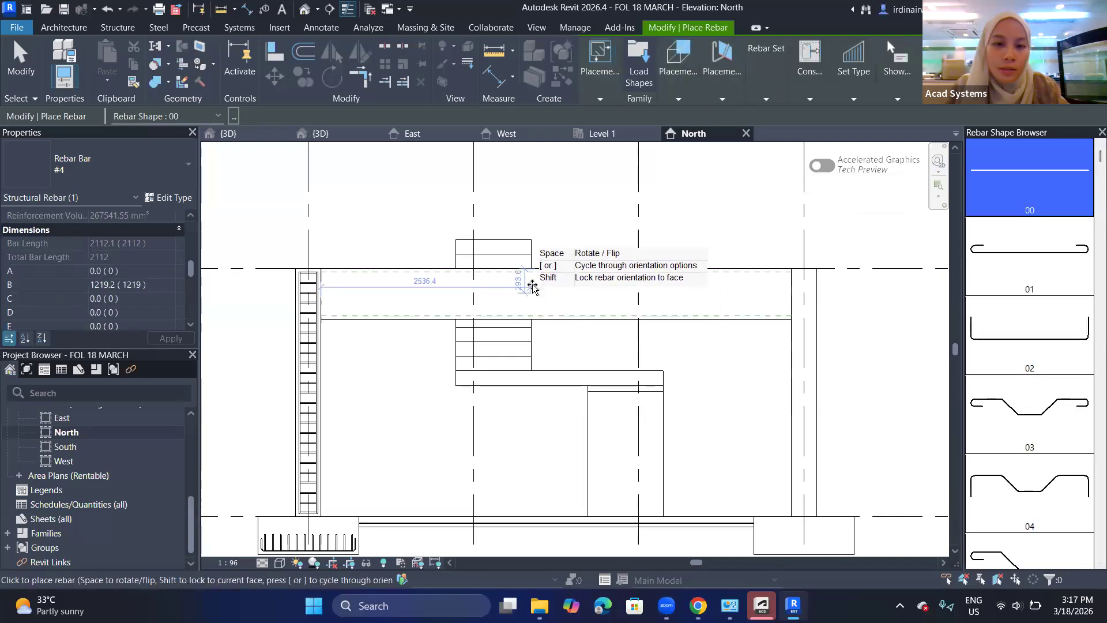
pyautogui.scroll(2, 613, 283)
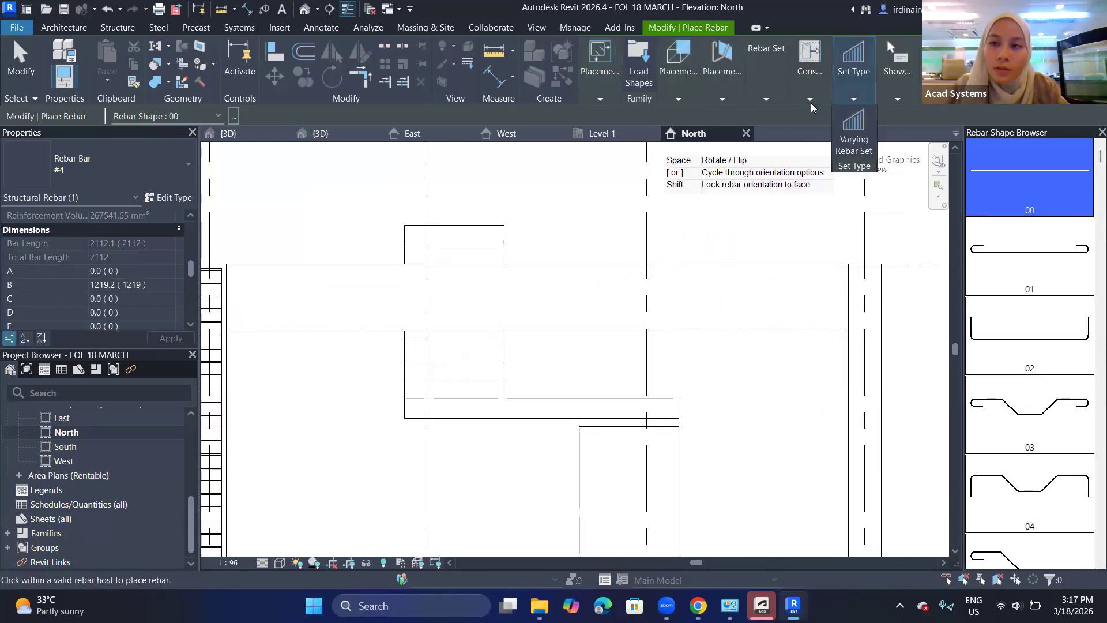
pyautogui.moveTo(724, 90)
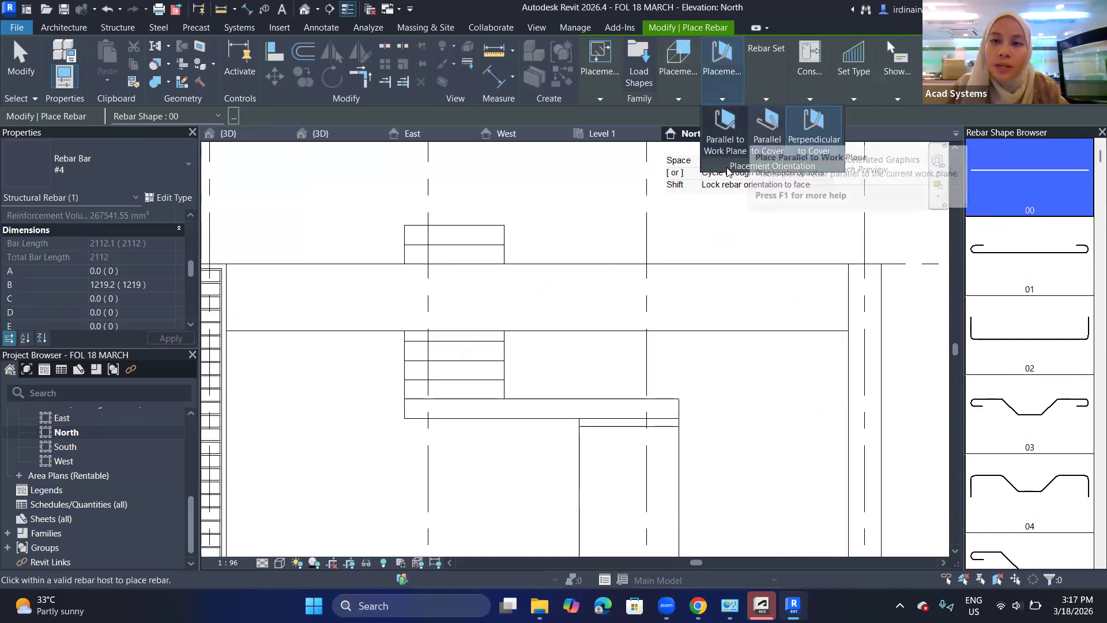
pyautogui.click(723, 133)
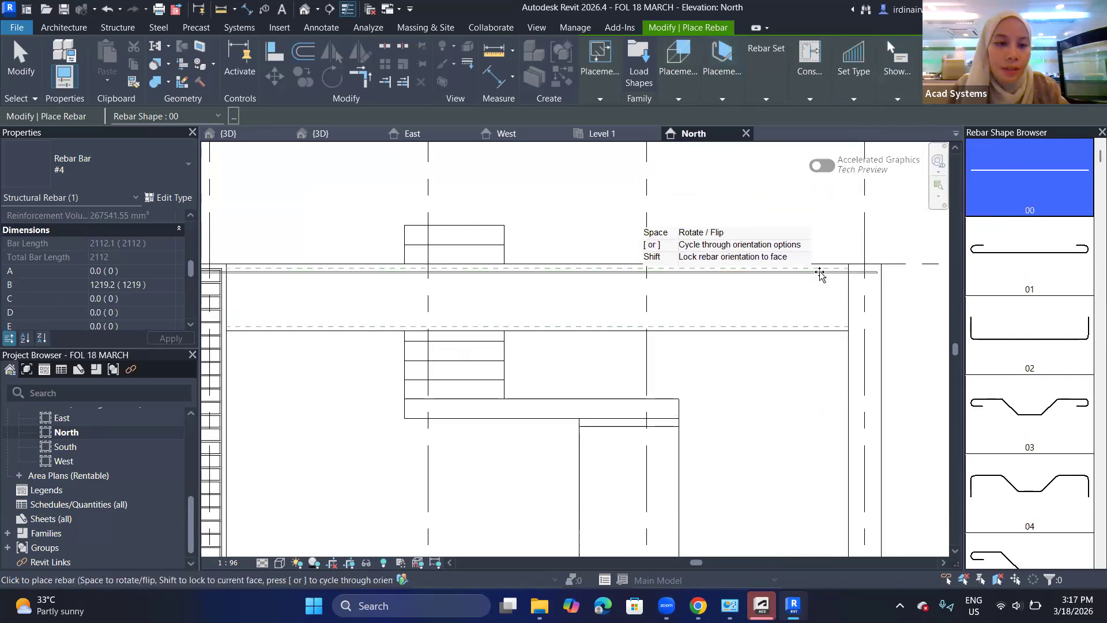
pyautogui.click(820, 272)
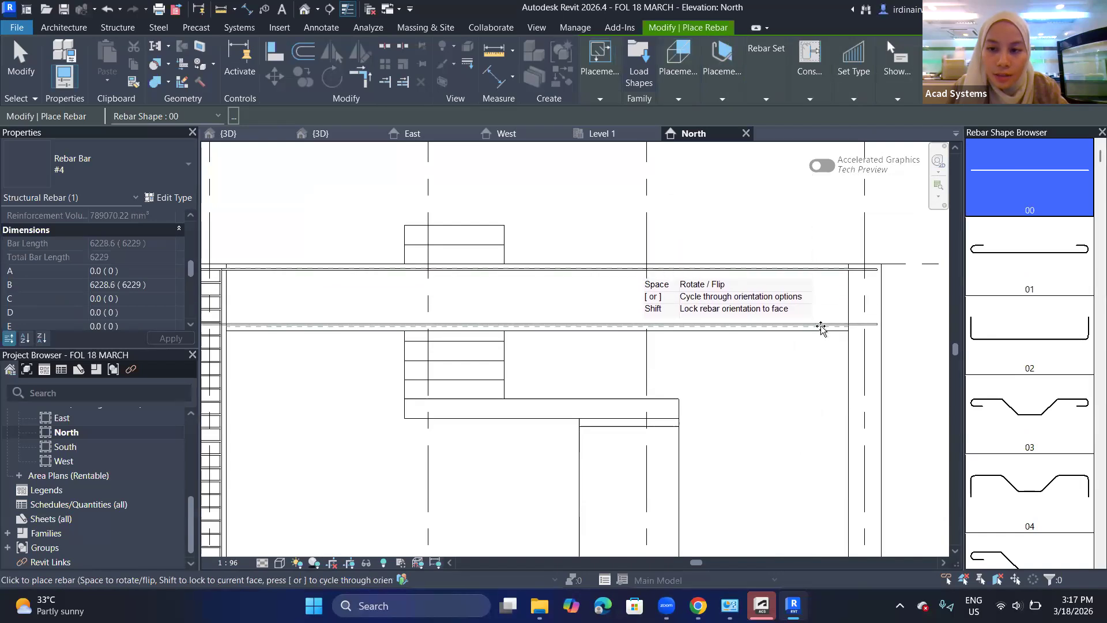
pyautogui.click(825, 326)
pyautogui.moveTo(888, 296); pyautogui.dragTo(969, 309, button='middle')
pyautogui.moveTo(695, 309); pyautogui.dragTo(628, 281, button='middle')
pyautogui.press('Escape')
# - Select the beam's top and bottom bars and set them to show unobscured in additional views
pyautogui.click(752, 276)
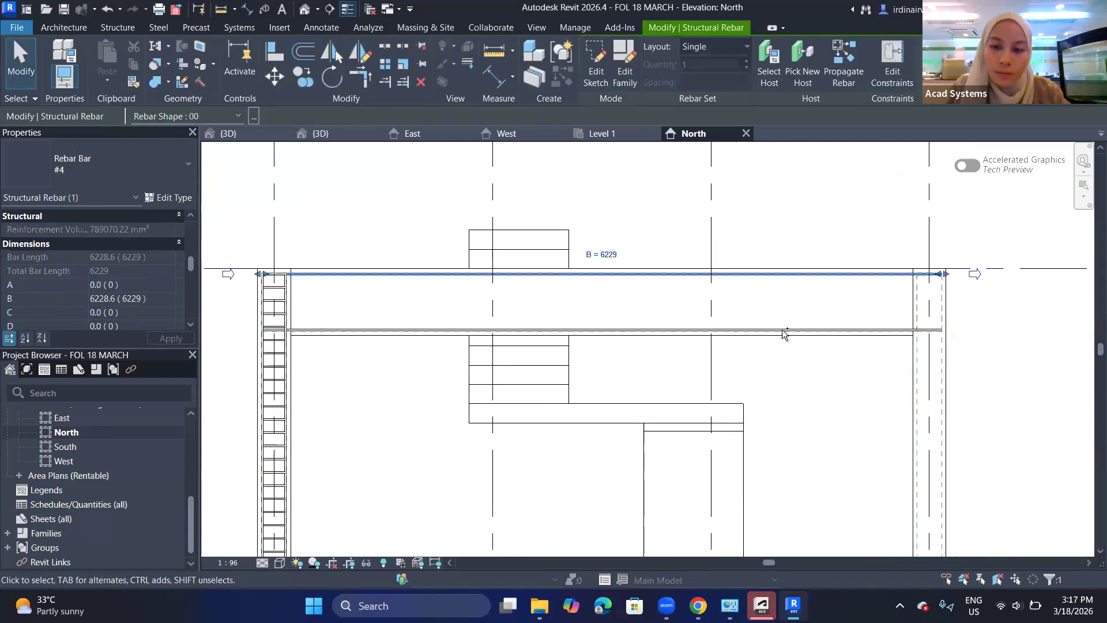
pyautogui.keyDown('ctrl'); pyautogui.click(783, 330); pyautogui.keyUp('ctrl')
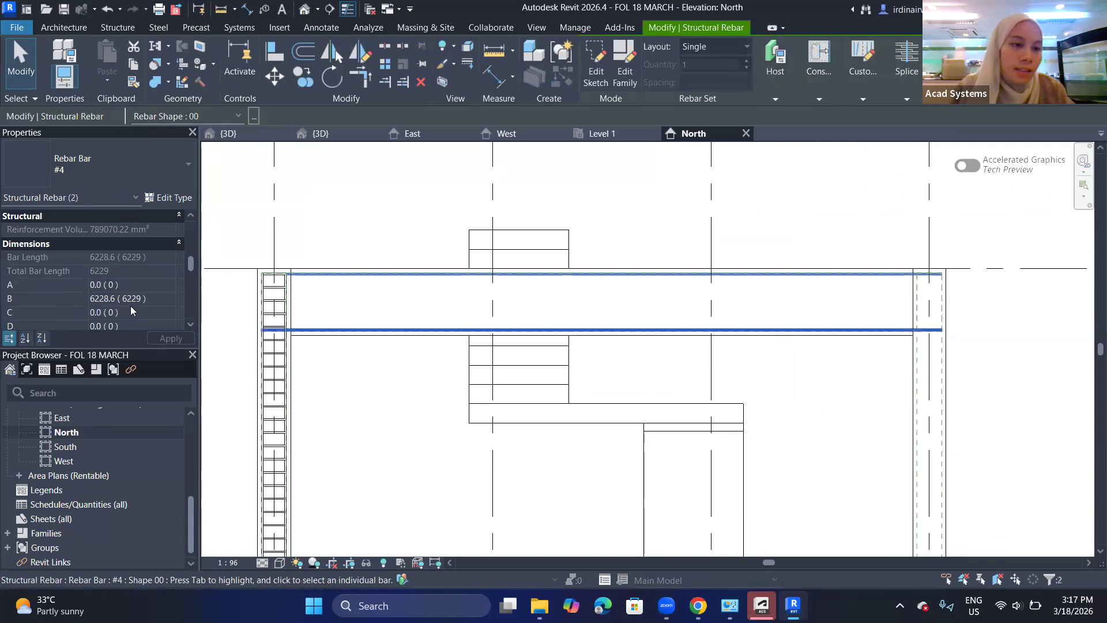
pyautogui.moveTo(192, 269); pyautogui.dragTo(164, 275)
pyautogui.click(164, 273)
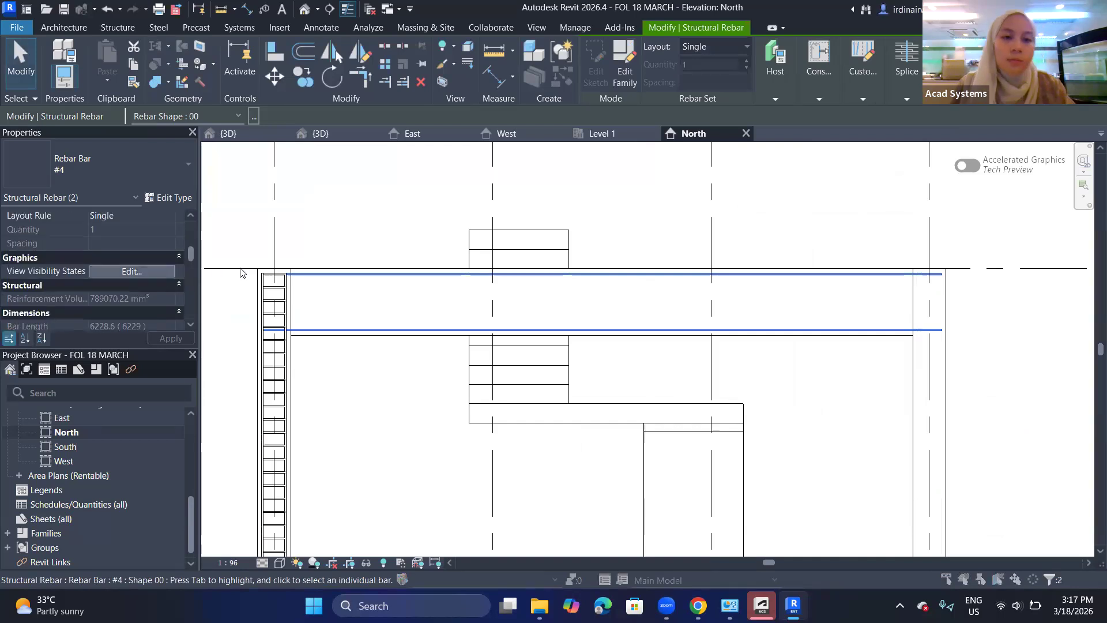
pyautogui.click(662, 254)
pyautogui.click(663, 295)
pyautogui.click(663, 309)
pyautogui.click(662, 323)
pyautogui.click(662, 337)
pyautogui.click(662, 351)
pyautogui.click(663, 365)
pyautogui.click(662, 379)
pyautogui.scroll(-1, 668, 363)
pyautogui.click(663, 351)
pyautogui.click(663, 364)
pyautogui.click(663, 378)
pyautogui.press('Return')
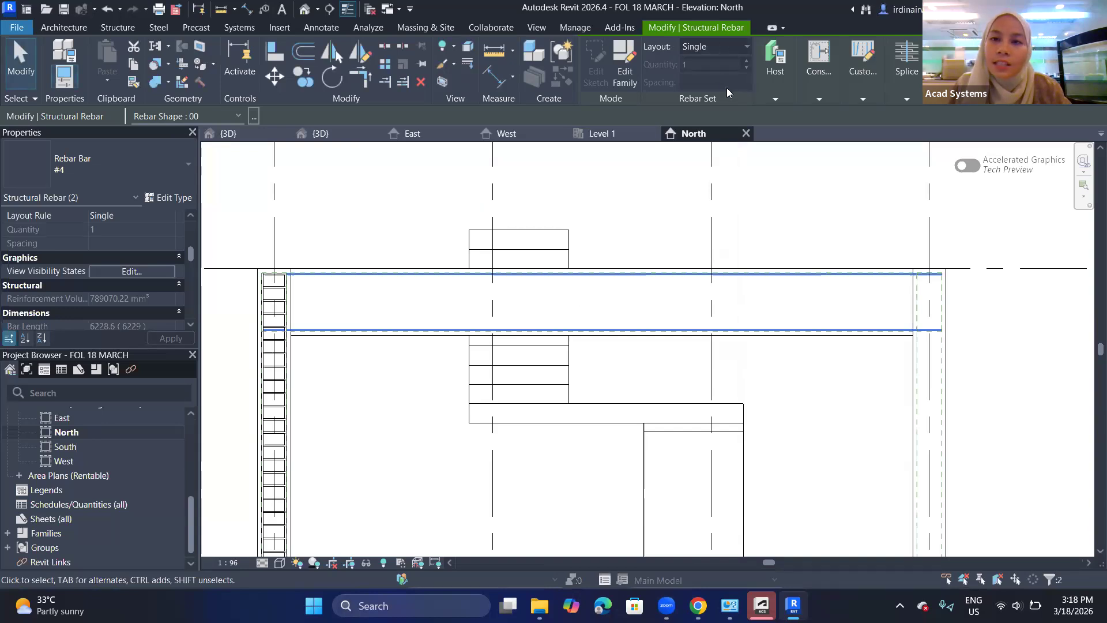
# - Lay out both beam bars using Number with Spacing, quantity 2 and spacing 180
pyautogui.click(731, 49)
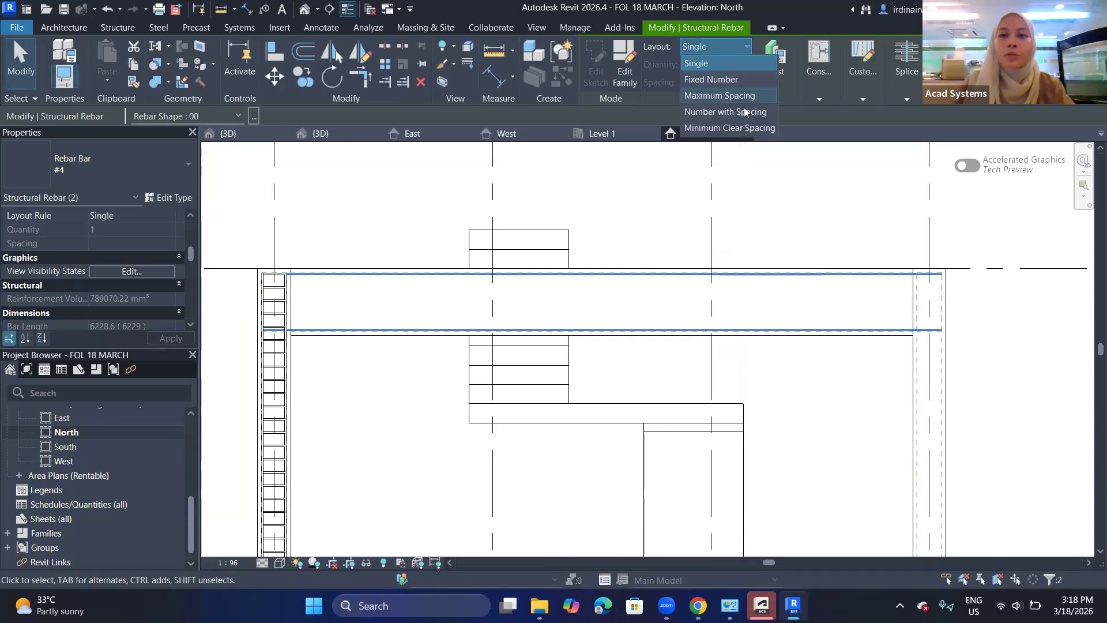
pyautogui.click(725, 95)
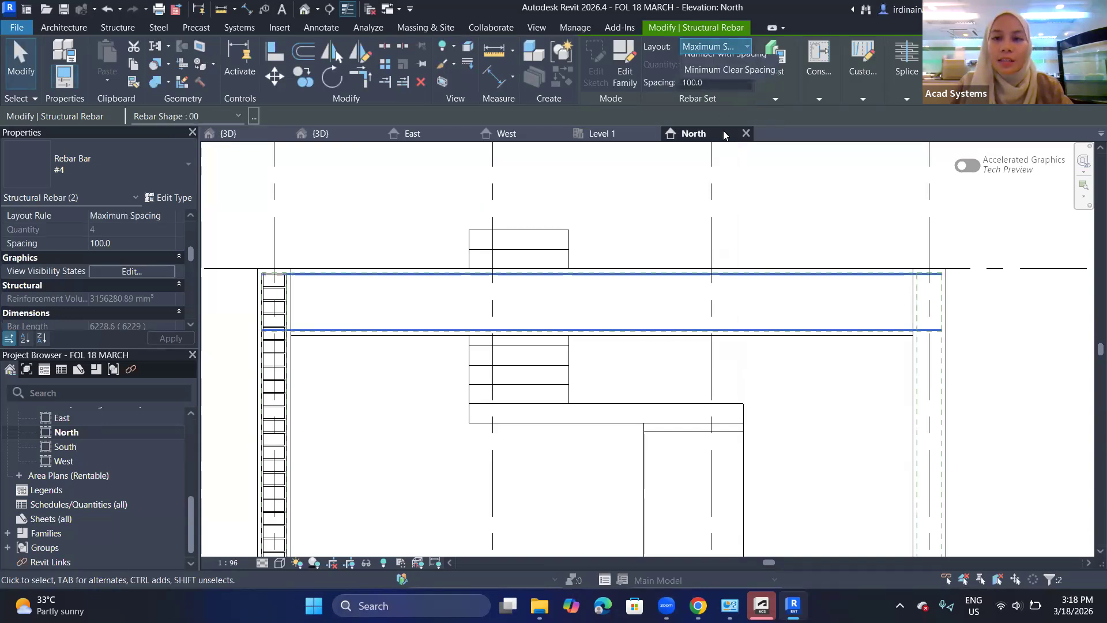
pyautogui.click(724, 112)
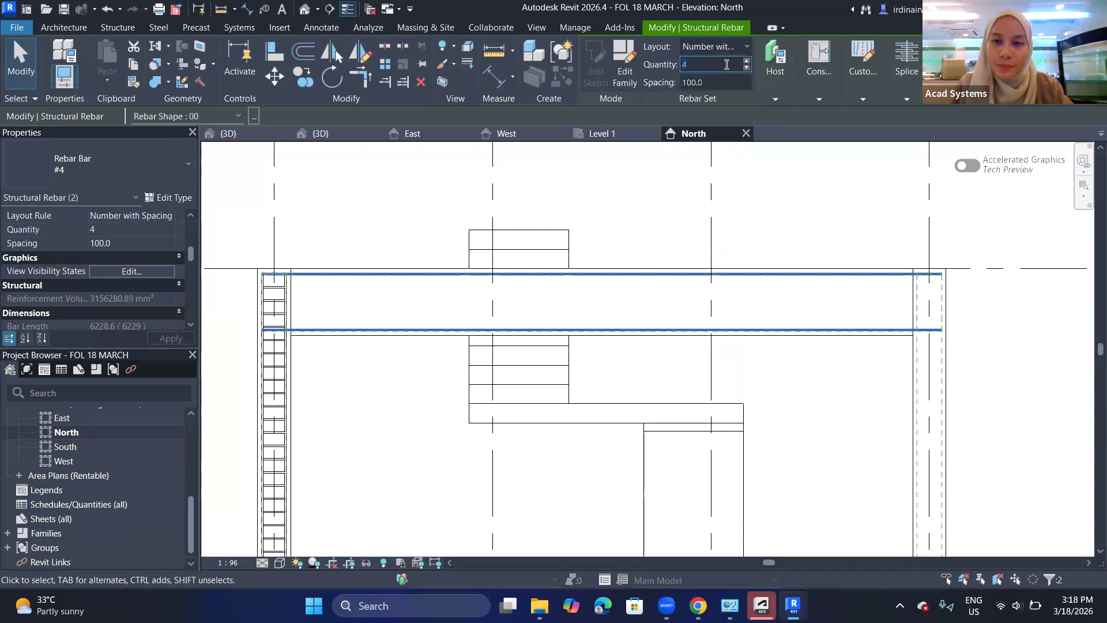
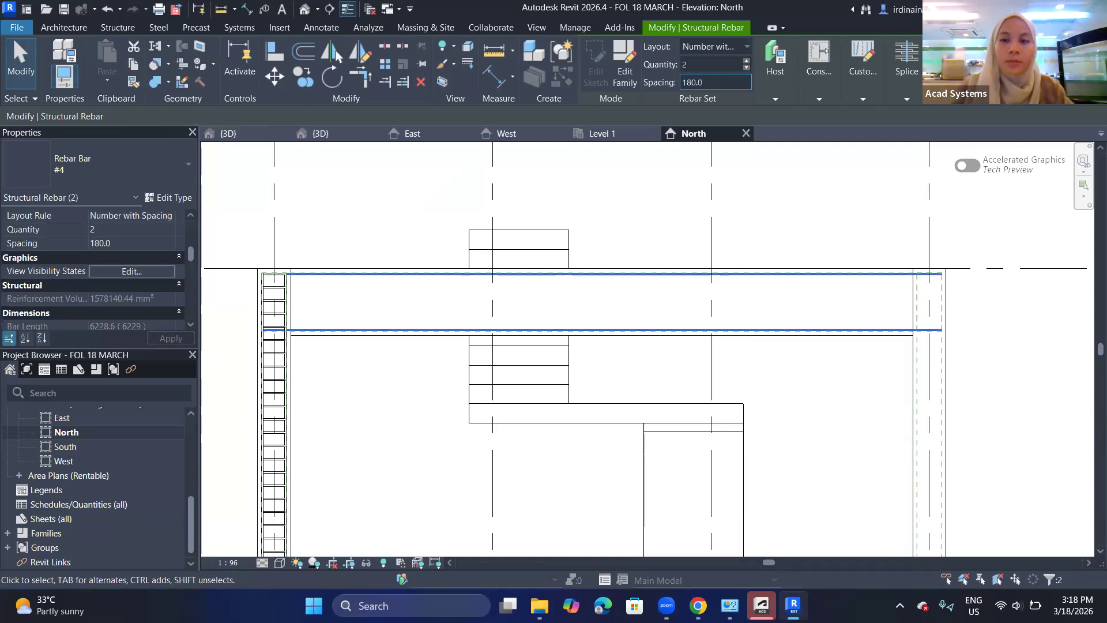
# - Examine the beam bars where they meet the corner column in the 3D view, then clear the selection
pyautogui.click(319, 134)
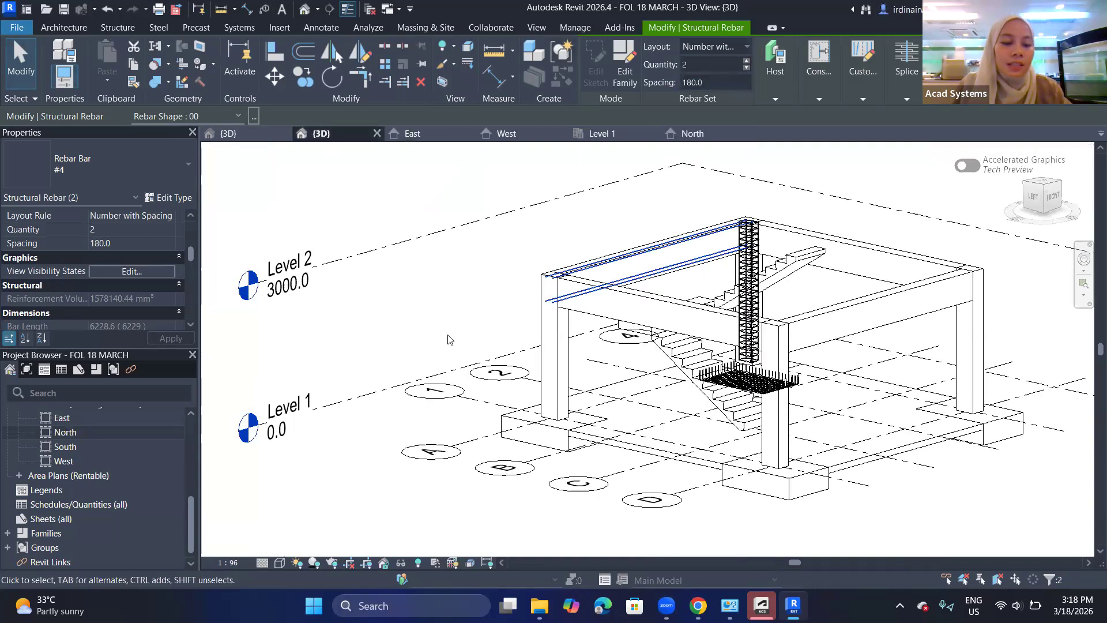
pyautogui.keyDown('shift'); pyautogui.moveTo(642, 299); pyautogui.dragTo(685, 230, button='middle'); pyautogui.keyUp('shift')
pyautogui.scroll(6, 712, 247)
pyautogui.keyDown('shift'); pyautogui.moveTo(828, 179); pyautogui.dragTo(600, 391, button='middle'); pyautogui.keyUp('shift')
pyautogui.scroll(2, 600, 390)
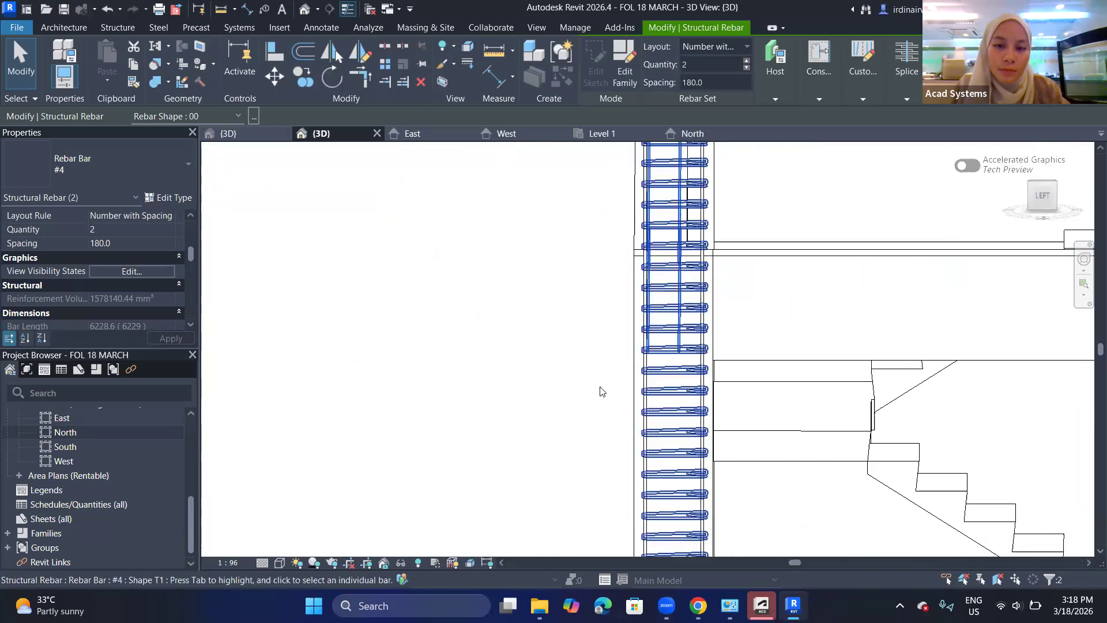
pyautogui.click(603, 392)
pyautogui.moveTo(713, 177); pyautogui.dragTo(609, 272, button='middle')
pyautogui.click(609, 273)
pyautogui.scroll(2, 630, 406)
pyautogui.keyDown('shift'); pyautogui.moveTo(630, 406); pyautogui.dragTo(618, 325, button='middle'); pyautogui.keyUp('shift')
pyautogui.scroll(-2, 612, 265)
pyautogui.scroll(-1, 618, 325)
pyautogui.scroll(3, 613, 294)
pyautogui.scroll(-2, 610, 300)
pyautogui.moveTo(587, 384); pyautogui.dragTo(461, 237, button='middle')
pyautogui.scroll(1, 576, 320)
pyautogui.press('Escape')
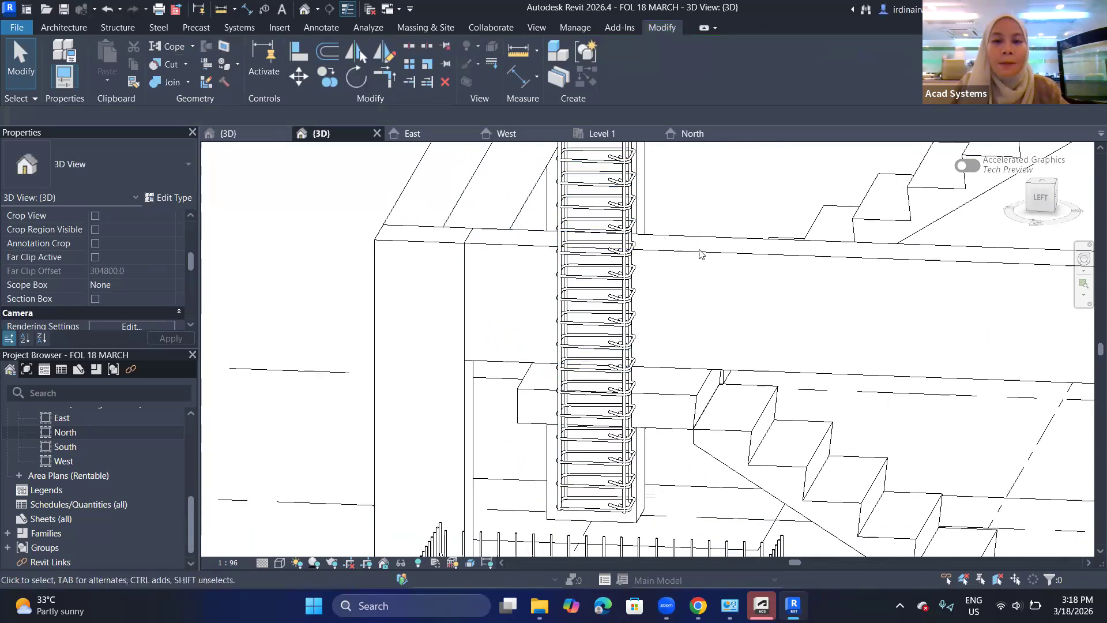
# - Select the 12 x 24 concrete girder in 3D and examine it in the South, West, North and 3D views
pyautogui.click(654, 242)
pyautogui.doubleClick(68, 448)
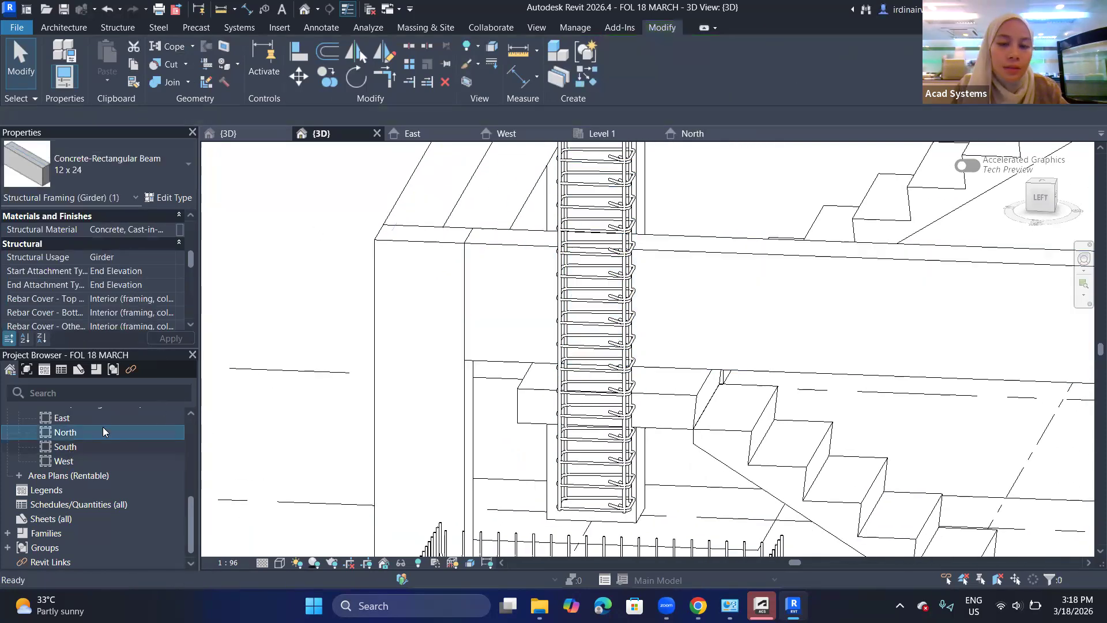
pyautogui.scroll(2, 787, 372)
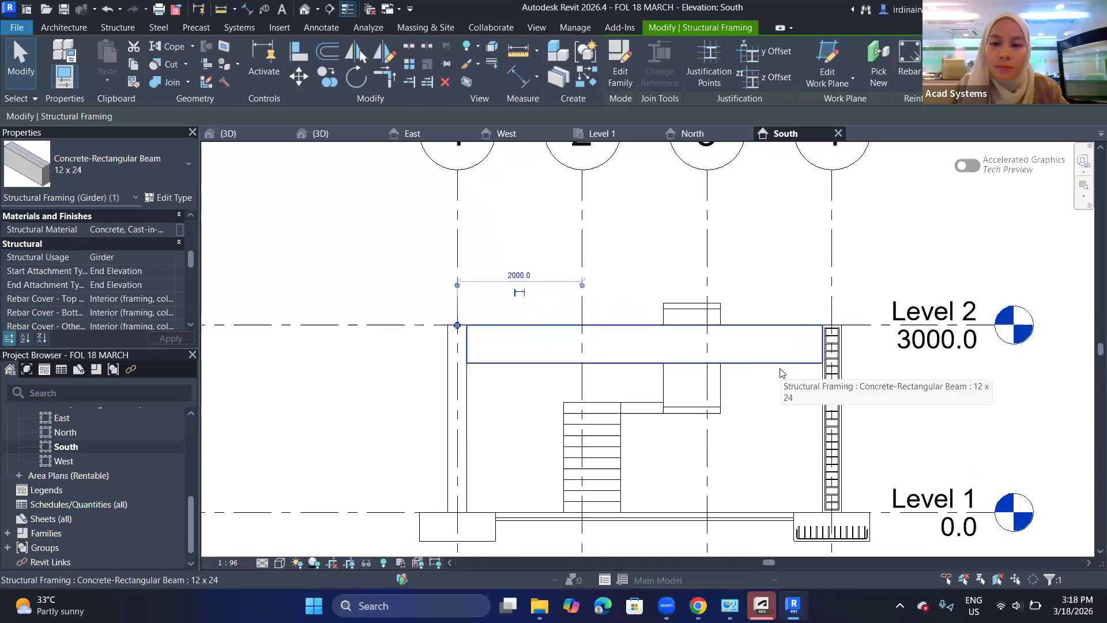
pyautogui.scroll(-1, 782, 369)
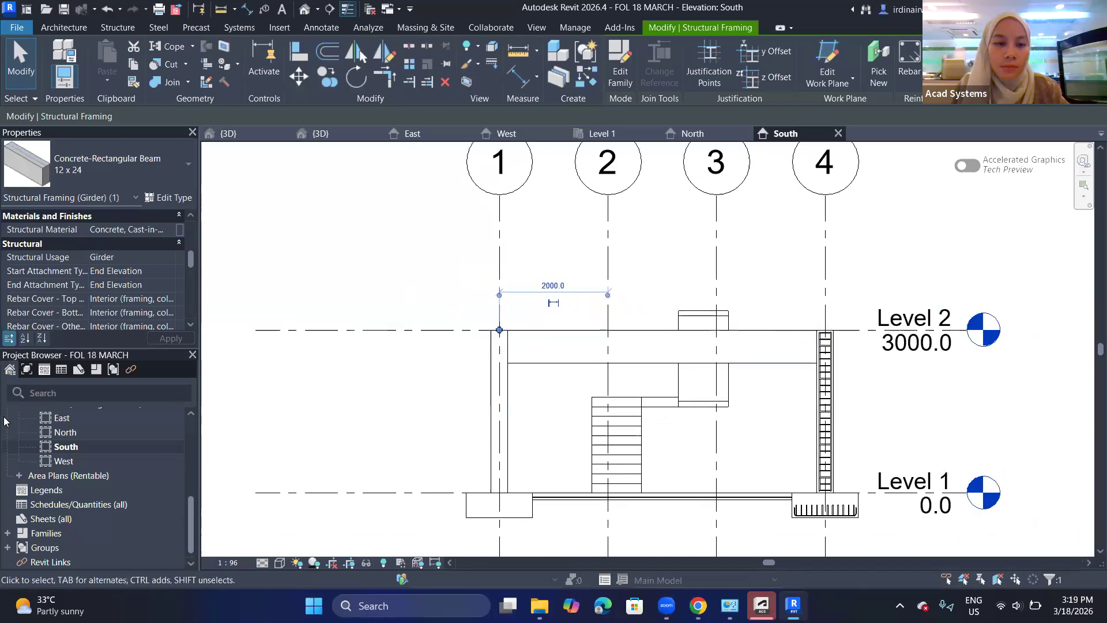
pyautogui.doubleClick(76, 463)
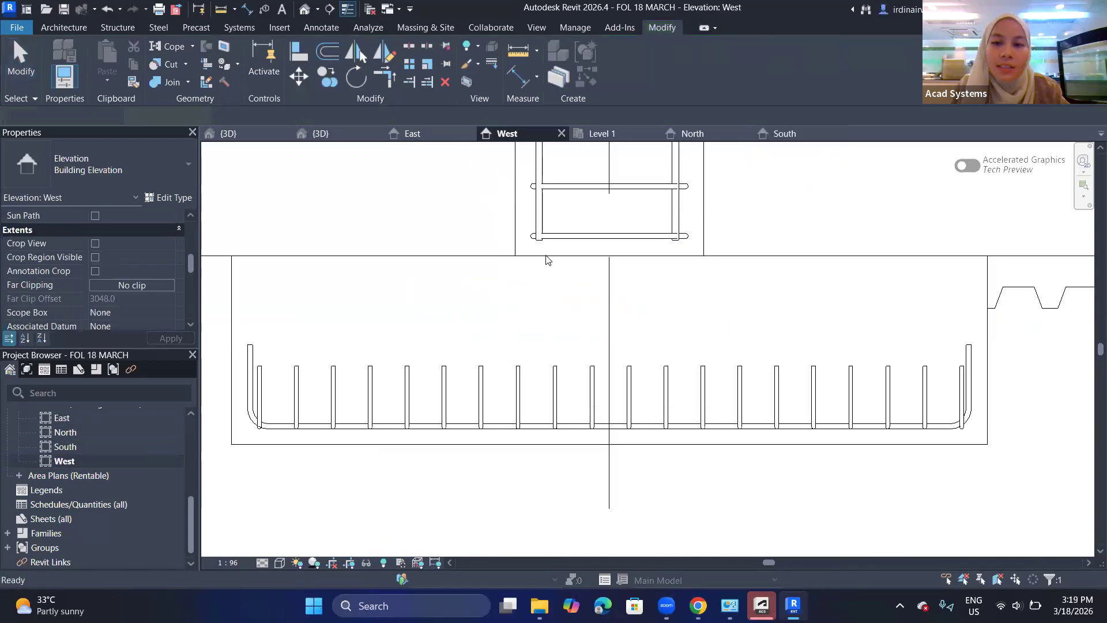
pyautogui.scroll(-4, 828, 245)
pyautogui.scroll(-2, 828, 245)
pyautogui.scroll(4, 717, 332)
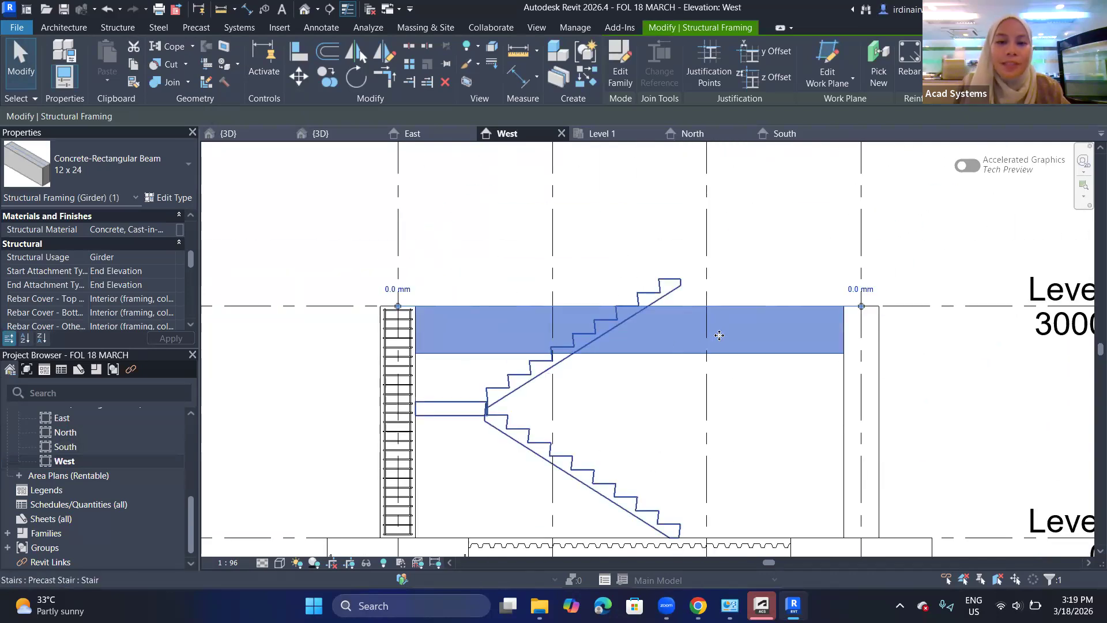
pyautogui.moveTo(672, 350); pyautogui.dragTo(880, 337, button='middle')
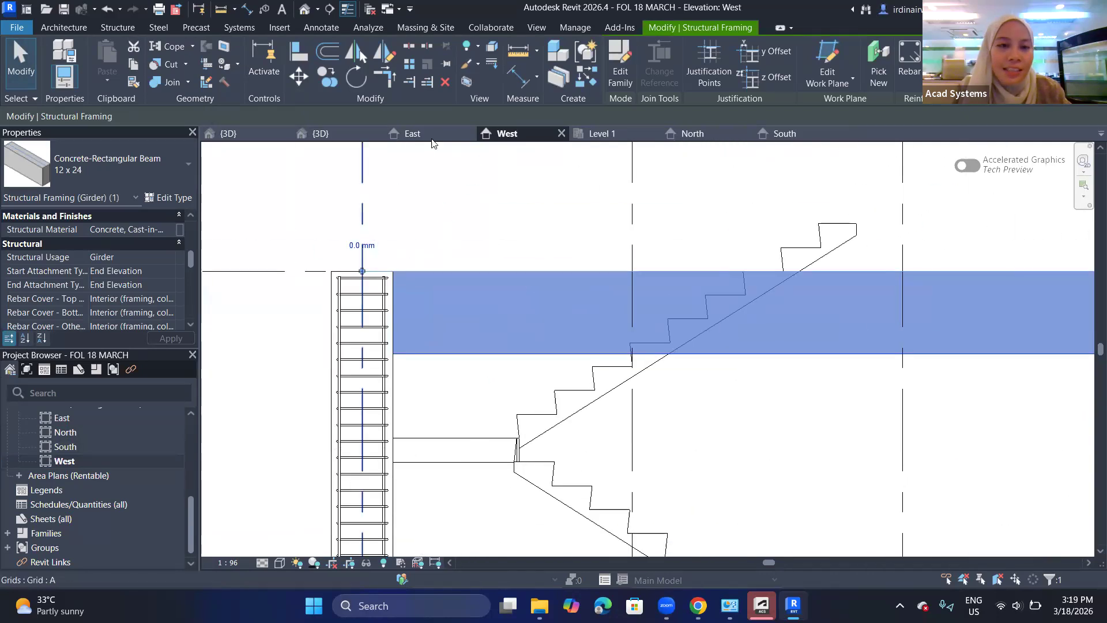
pyautogui.scroll(2, 569, 215)
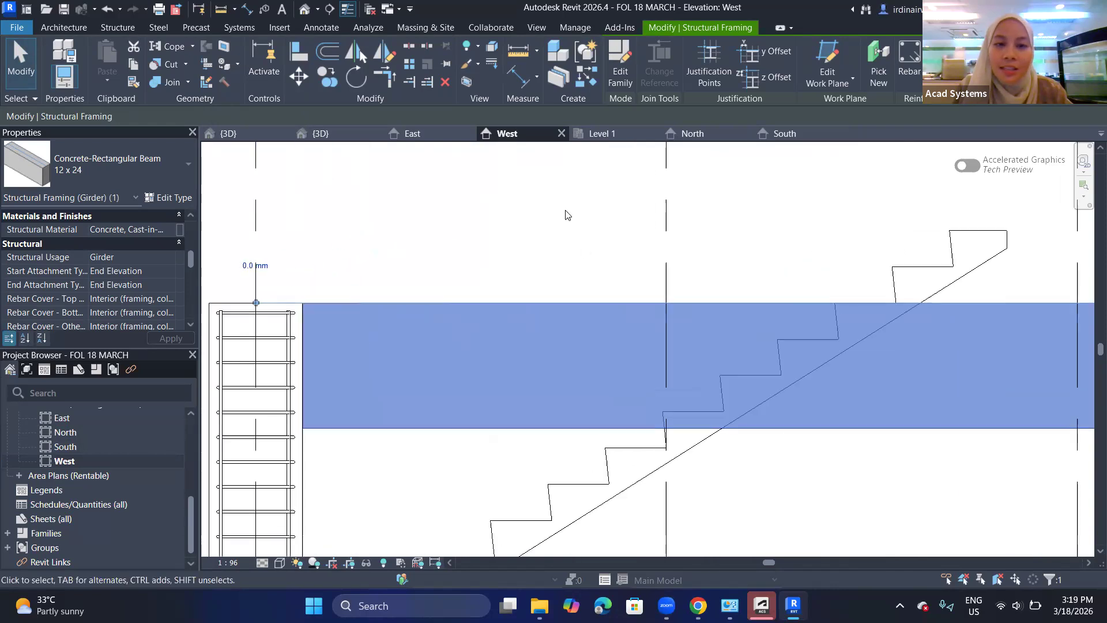
pyautogui.click(707, 136)
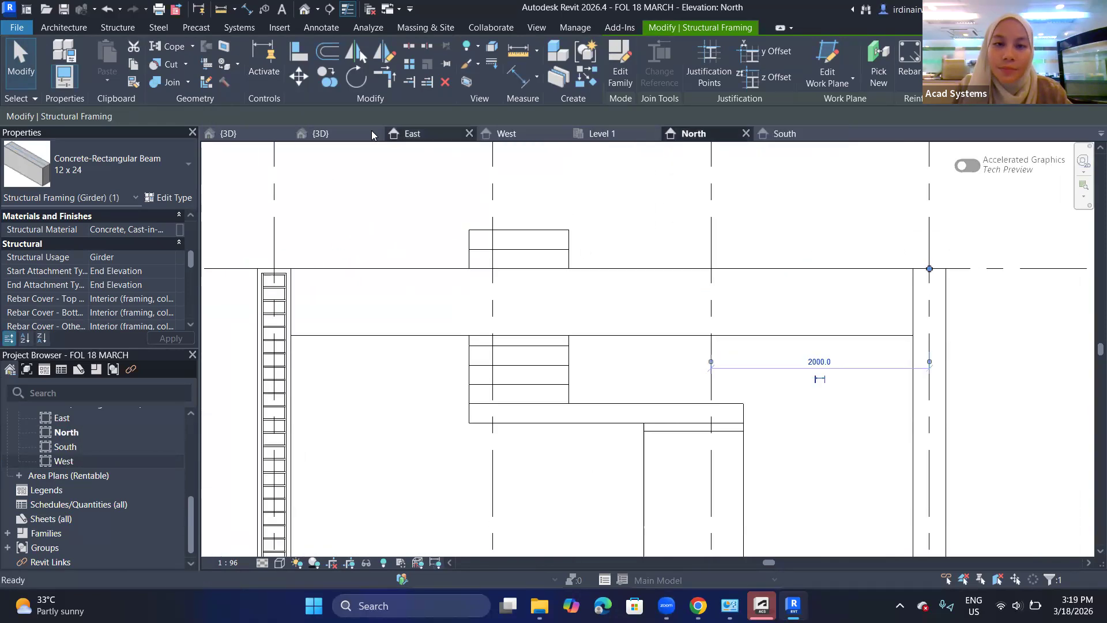
pyautogui.click(349, 139)
pyautogui.scroll(-2, 741, 278)
pyautogui.moveTo(718, 260); pyautogui.dragTo(453, 361, button='middle')
pyautogui.scroll(-1, 453, 361)
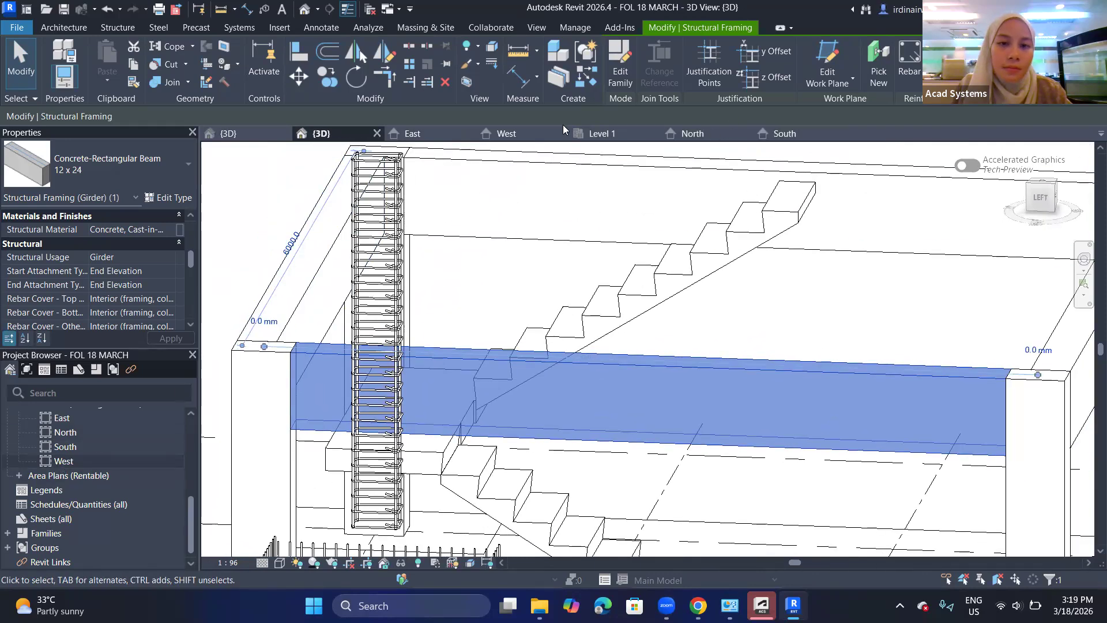
# - Place straight #4 bars of rebar shape 00 along the girder's top and bottom covers in the West elevation
pyautogui.click(507, 133)
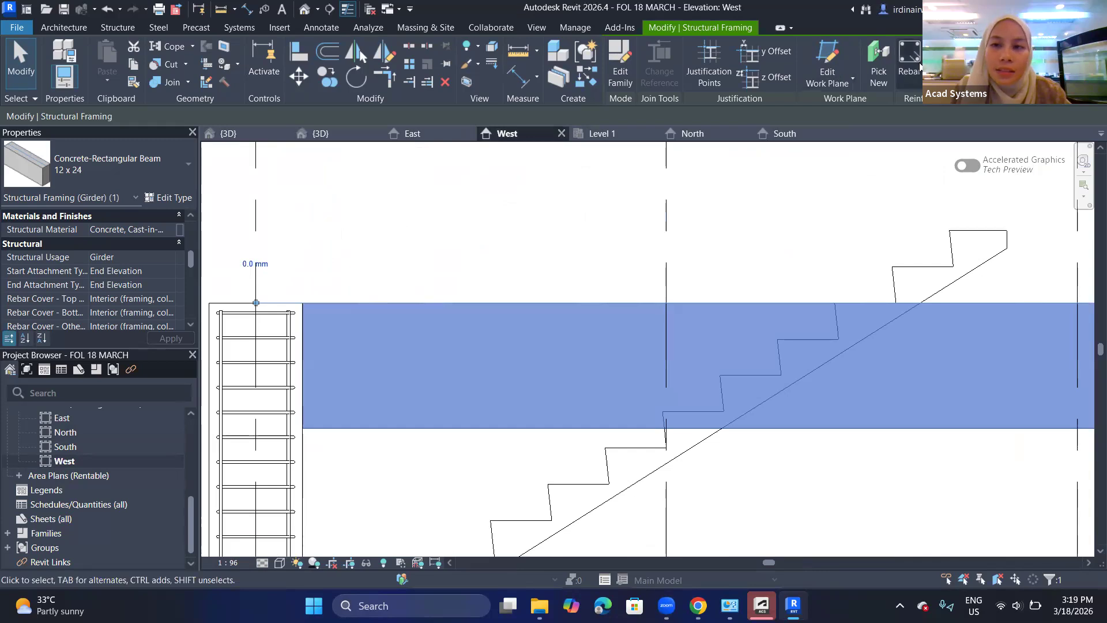
pyautogui.click(909, 63)
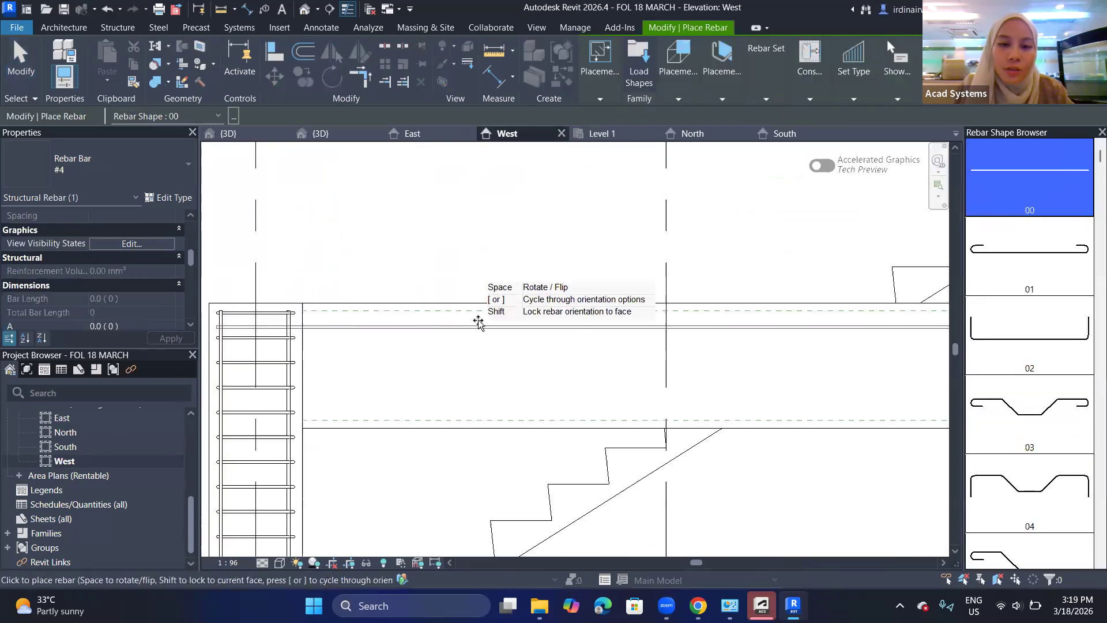
pyautogui.click(478, 313)
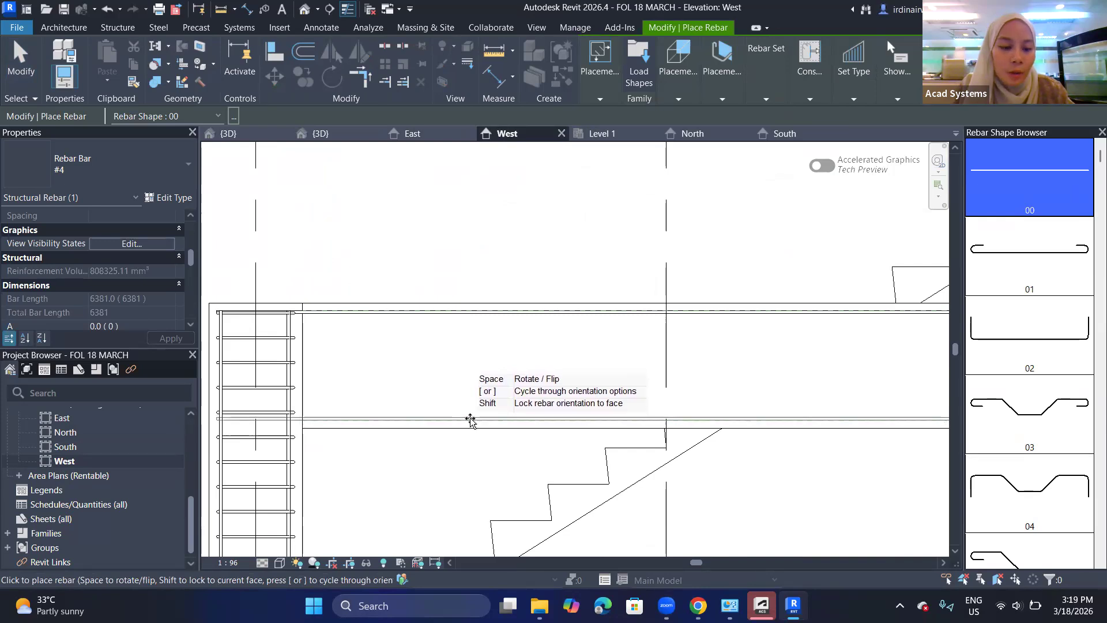
pyautogui.press('Escape')
pyautogui.press('Escape')
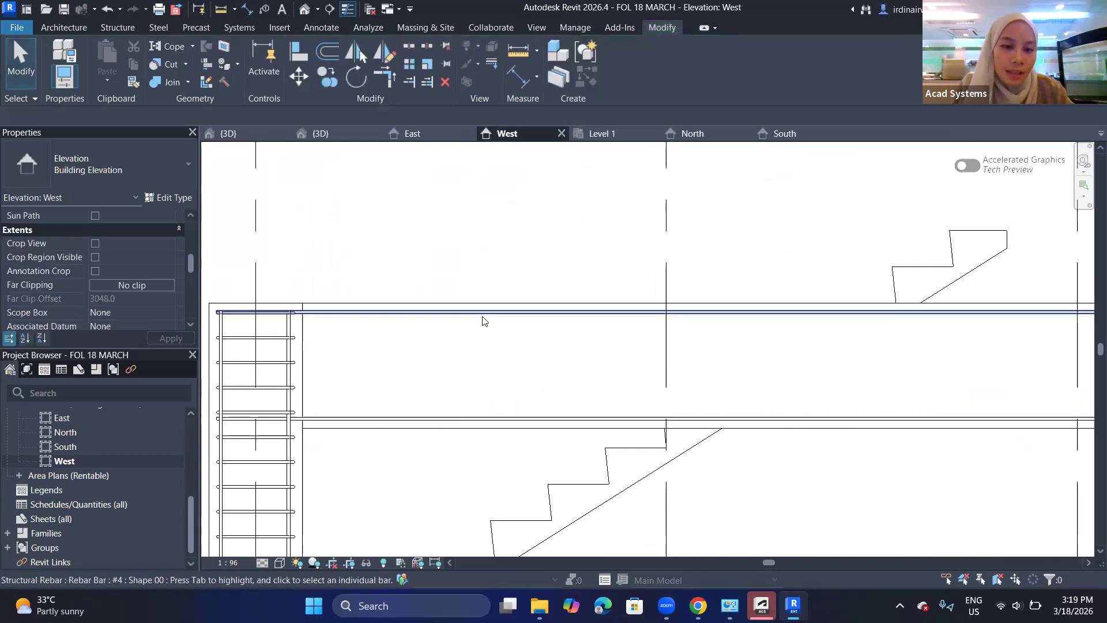
# - Select the new top and bottom bars and show them unobscured in the Analytical Model, {3D} and East views
pyautogui.click(483, 319)
pyautogui.keyDown('ctrl'); pyautogui.click(484, 418); pyautogui.keyUp('ctrl')
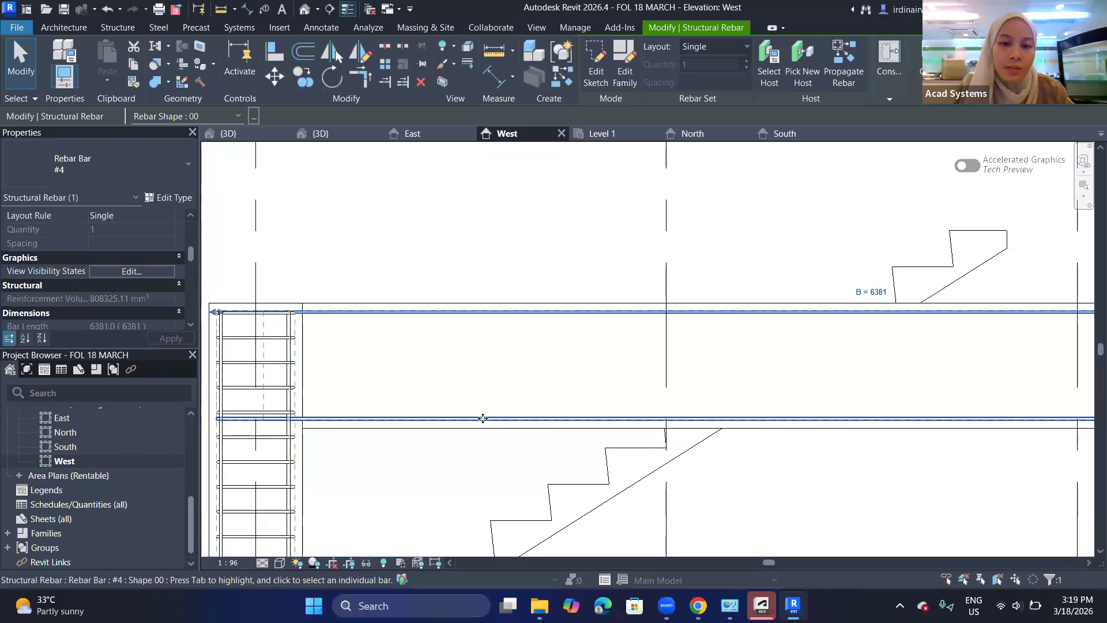
pyautogui.click(125, 271)
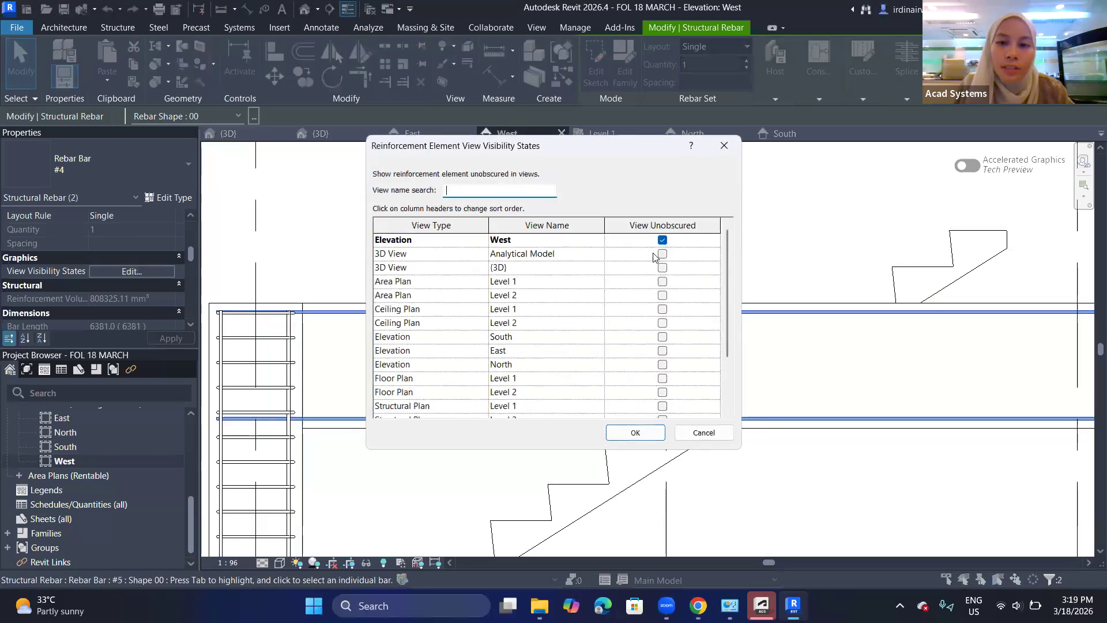
pyautogui.click(662, 254)
pyautogui.click(662, 267)
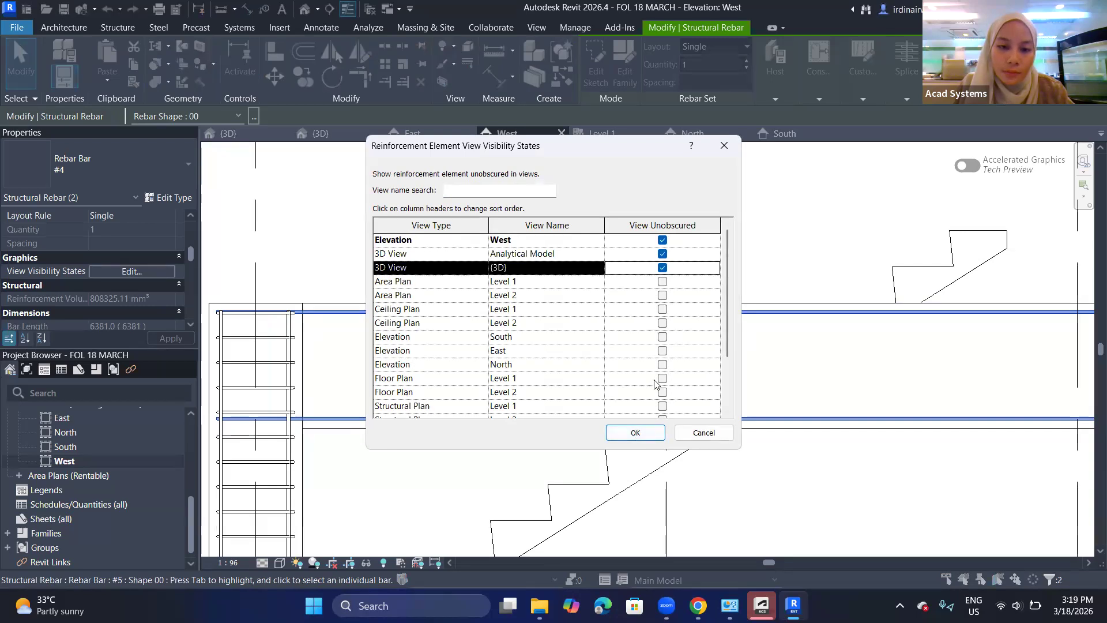
pyautogui.scroll(-1, 656, 383)
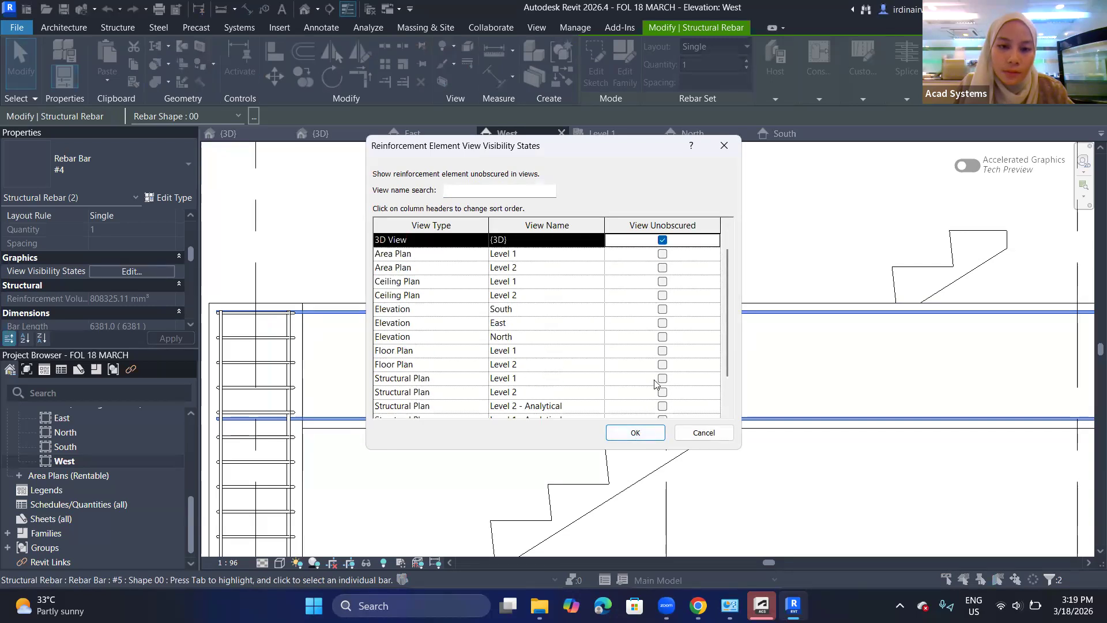
pyautogui.click(662, 323)
pyautogui.scroll(-1, 662, 326)
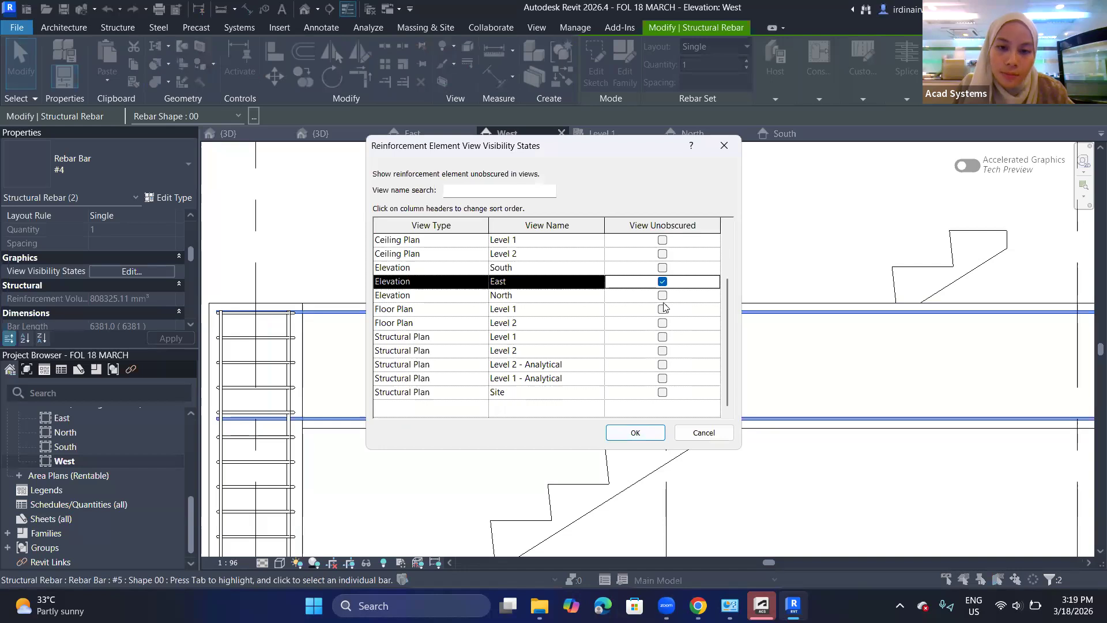
pyautogui.scroll(2, 663, 306)
pyautogui.scroll(-2, 664, 325)
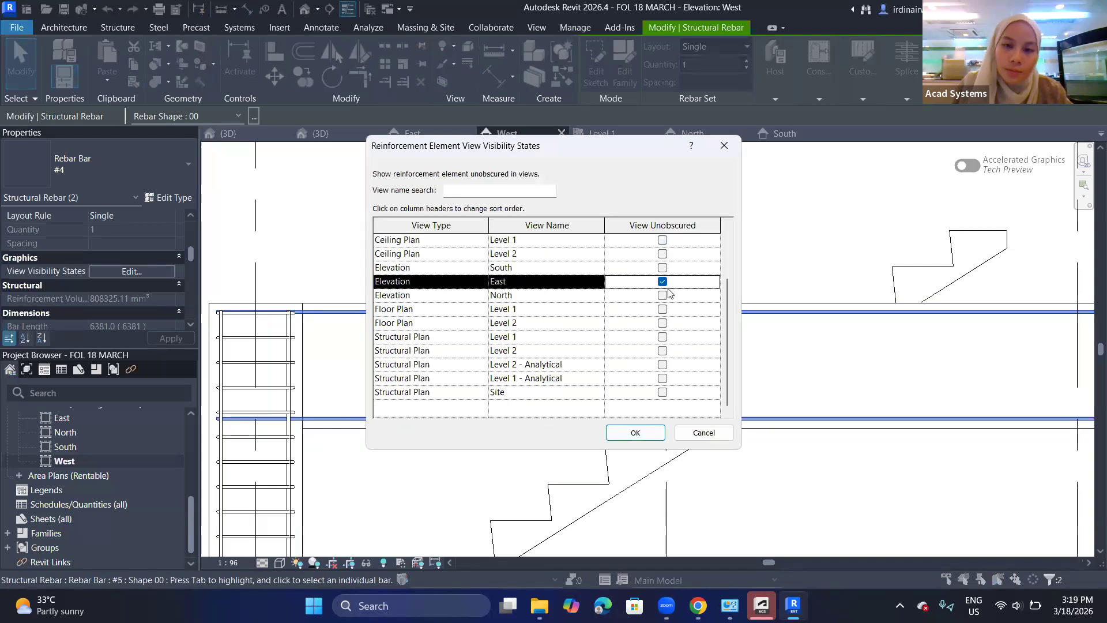
pyautogui.click(640, 434)
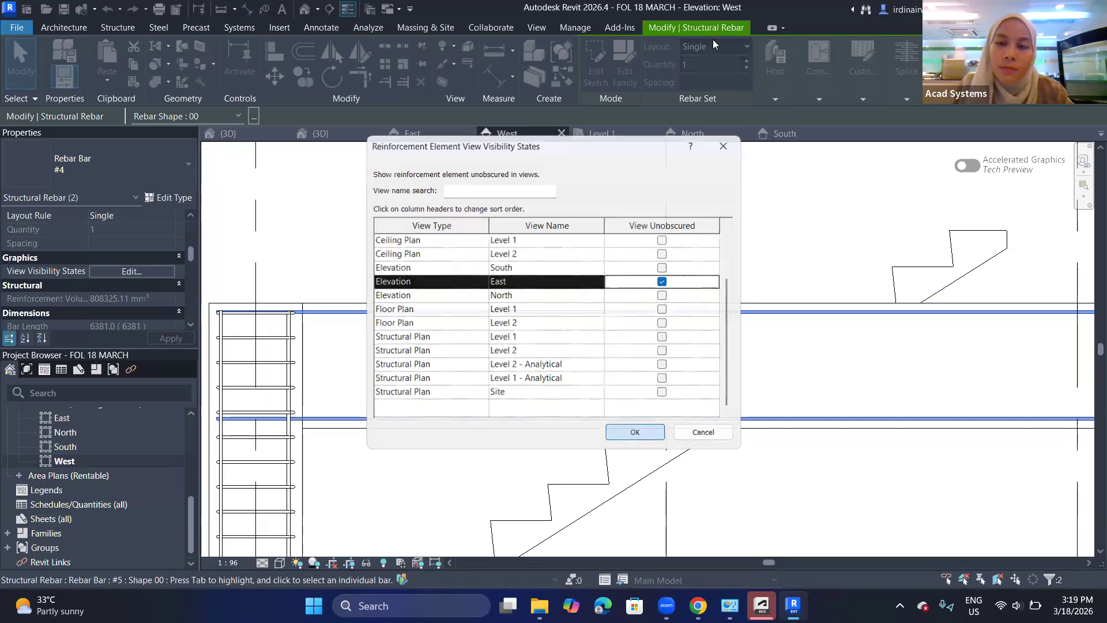
# - Set the layout of both selected bars to Number with Spacing, with quantity 2 and spacing 180
pyautogui.click(713, 46)
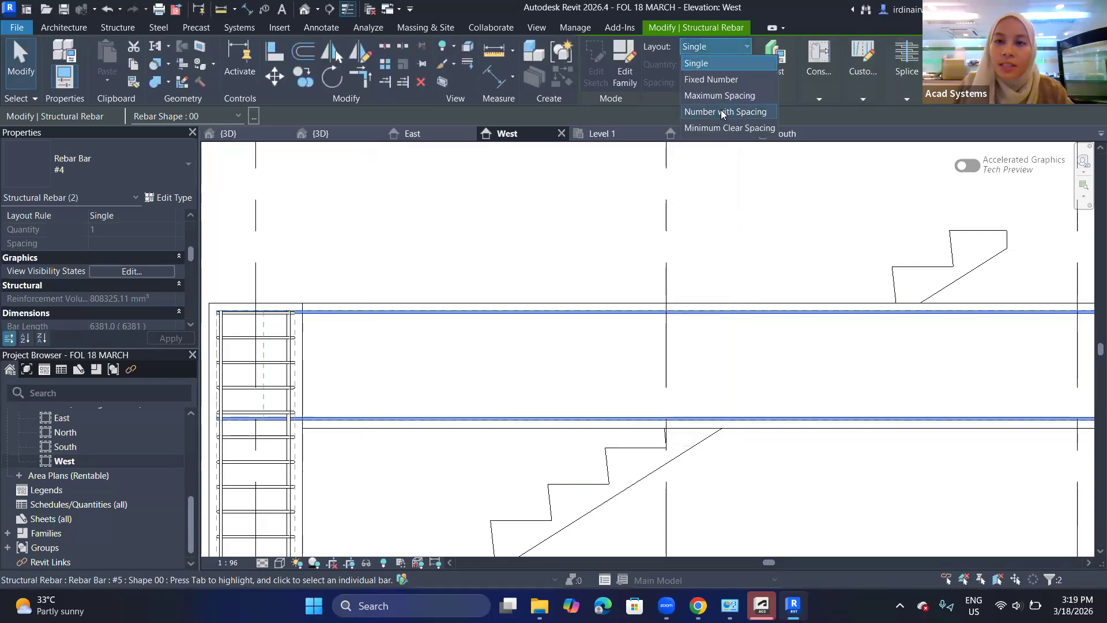
pyautogui.click(721, 111)
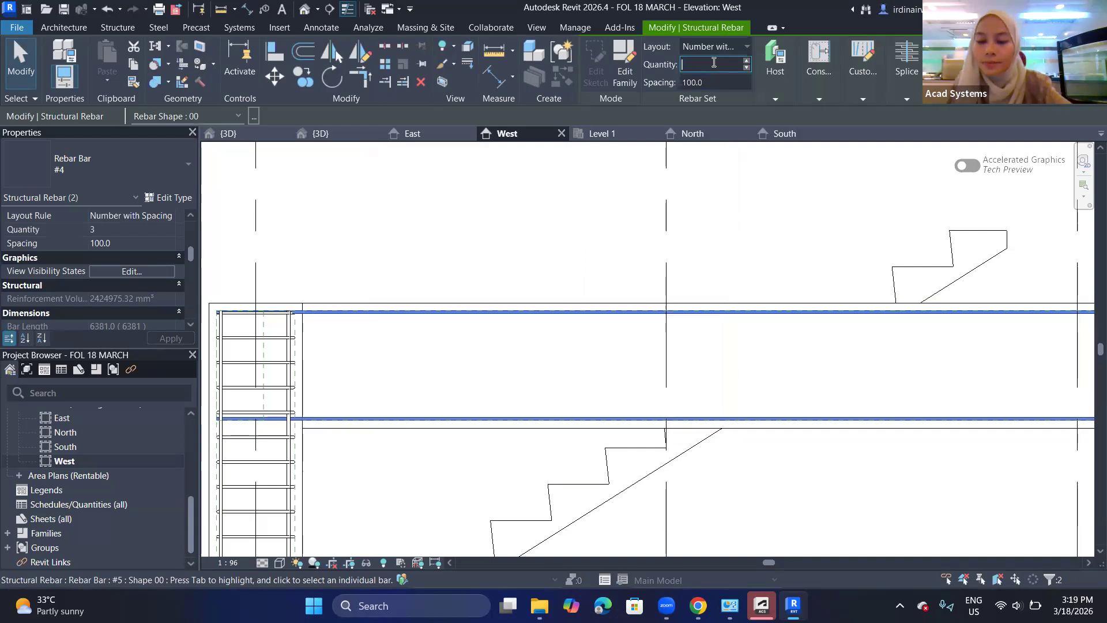
pyautogui.press('Return')
pyautogui.doubleClick(711, 79)
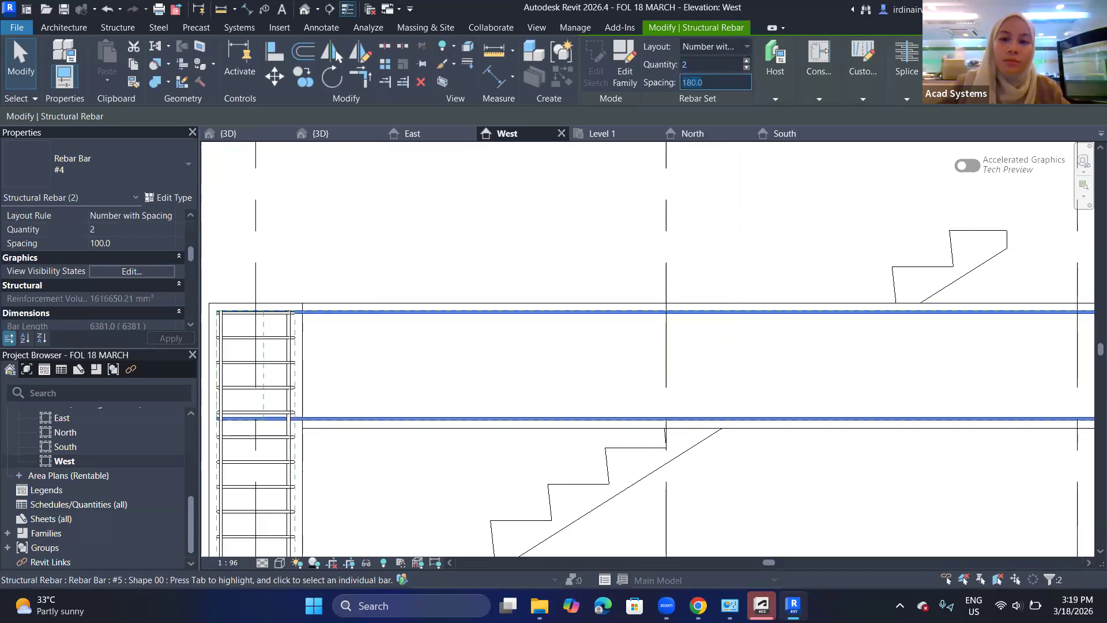
# - Examine the new girder bars in the 3D and West views and select the girder to identify it
pyautogui.click(315, 136)
pyautogui.keyDown('shift'); pyautogui.moveTo(779, 299); pyautogui.dragTo(548, 294, button='middle'); pyautogui.keyUp('shift')
pyautogui.click(506, 133)
pyautogui.scroll(-2, 922, 291)
pyautogui.moveTo(922, 290); pyautogui.dragTo(653, 271, button='middle')
pyautogui.click(920, 276)
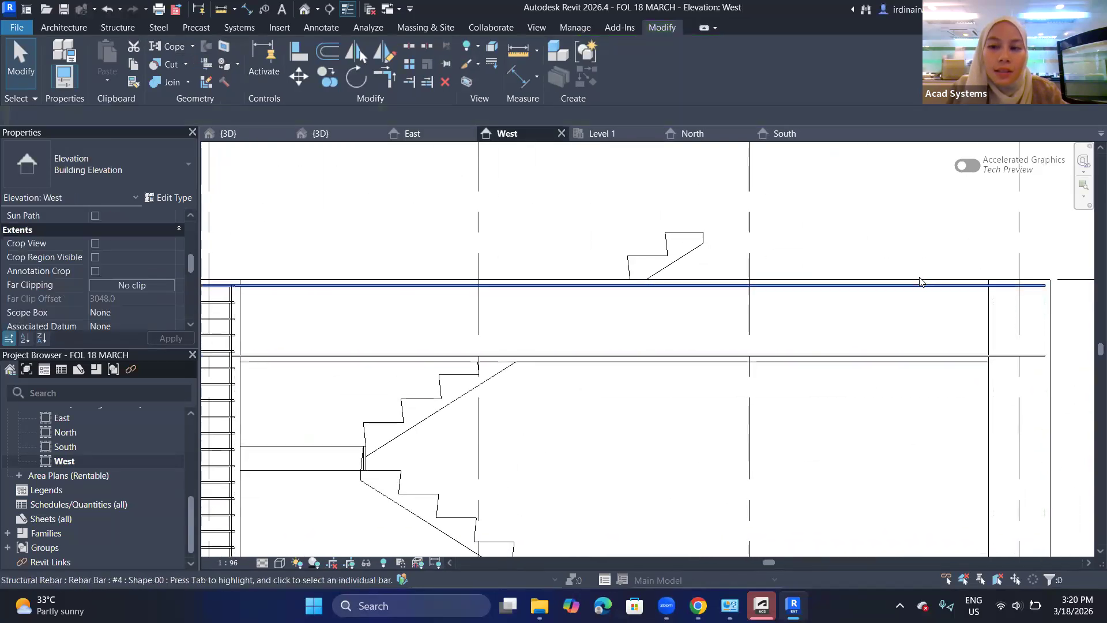
pyautogui.click(919, 282)
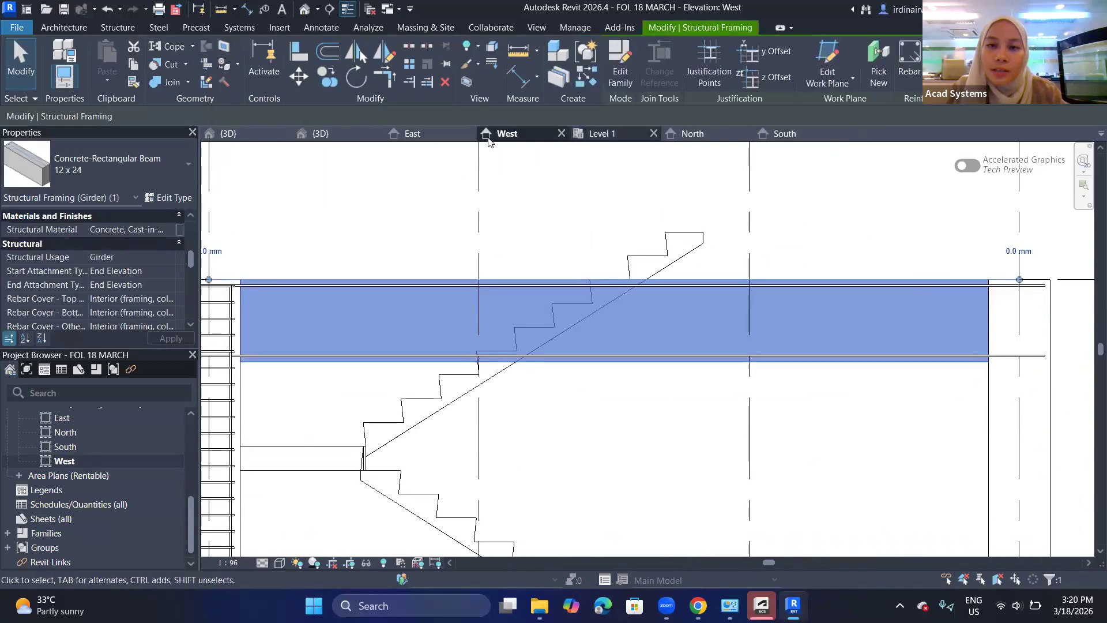
pyautogui.click(321, 134)
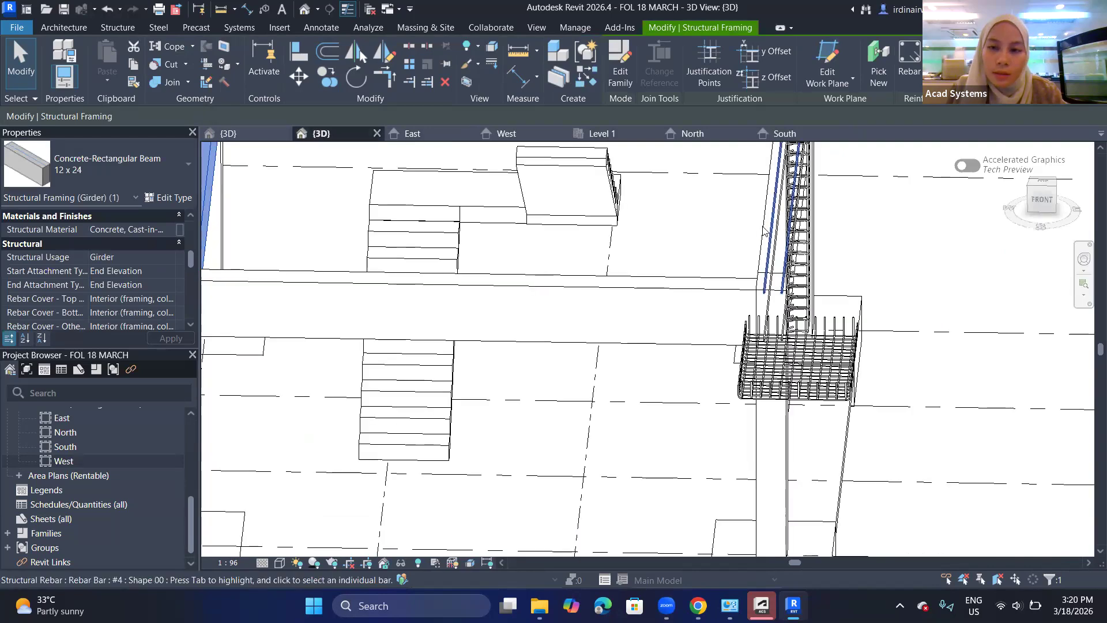
# - Start rebar placement for the girder beside the reinforced column in the East elevation and choose closed stirrup shape T1
pyautogui.click(763, 230)
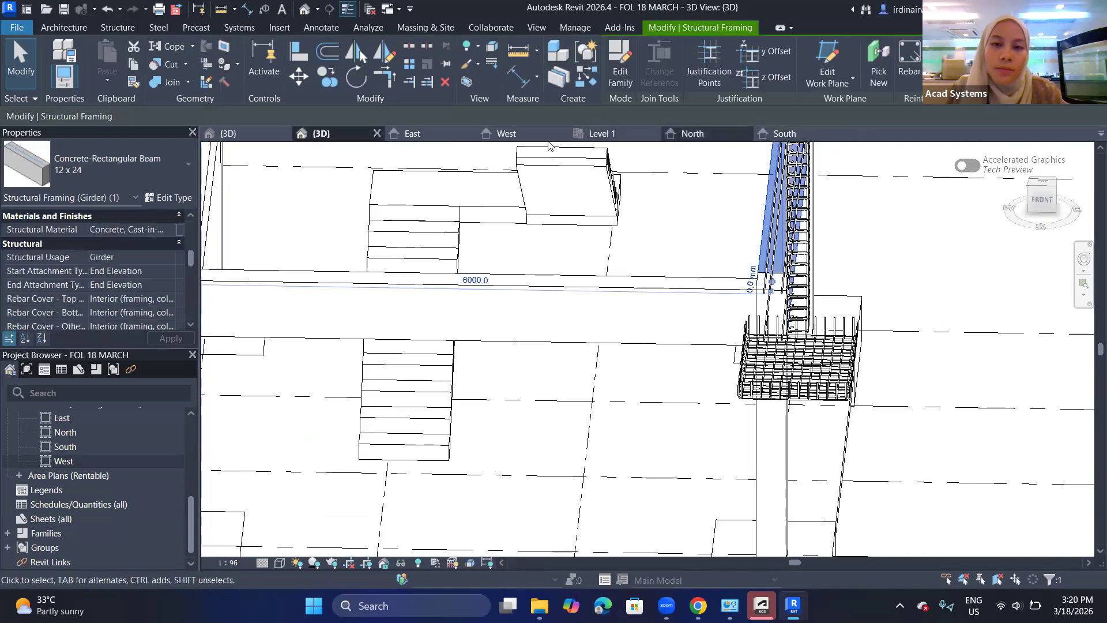
pyautogui.click(412, 133)
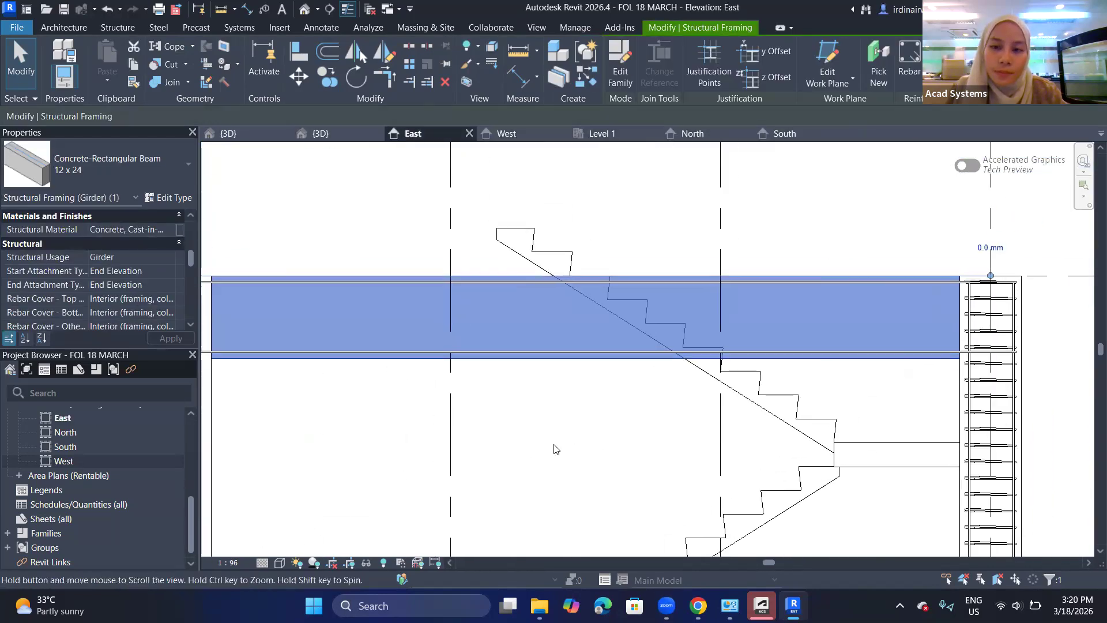
pyautogui.scroll(1, 554, 447)
pyautogui.moveTo(610, 468); pyautogui.dragTo(672, 507, button='middle')
pyautogui.moveTo(552, 358); pyautogui.dragTo(583, 356, button='middle')
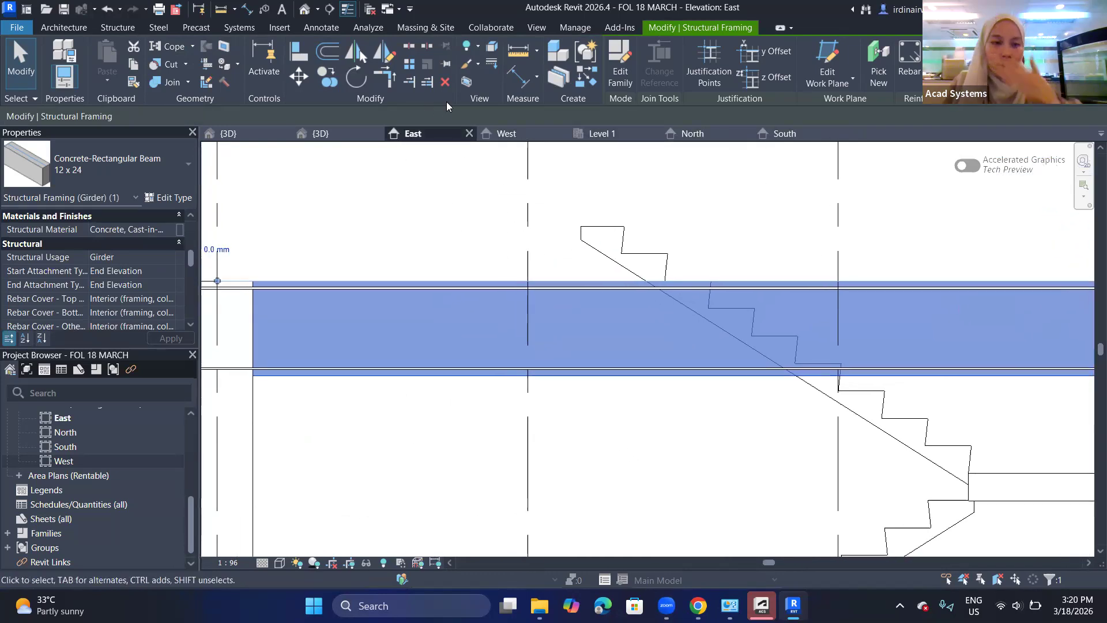
pyautogui.click(908, 62)
pyautogui.scroll(-15, 1050, 331)
pyautogui.scroll(-15, 1042, 302)
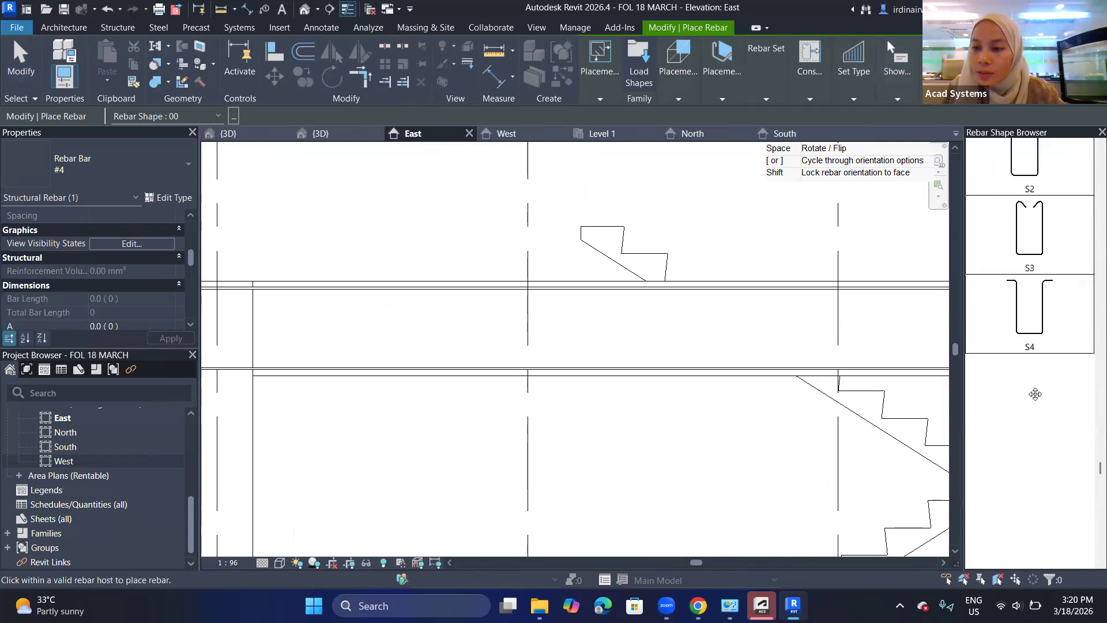
pyautogui.scroll(-8, 1035, 394)
pyautogui.scroll(-2, 1020, 432)
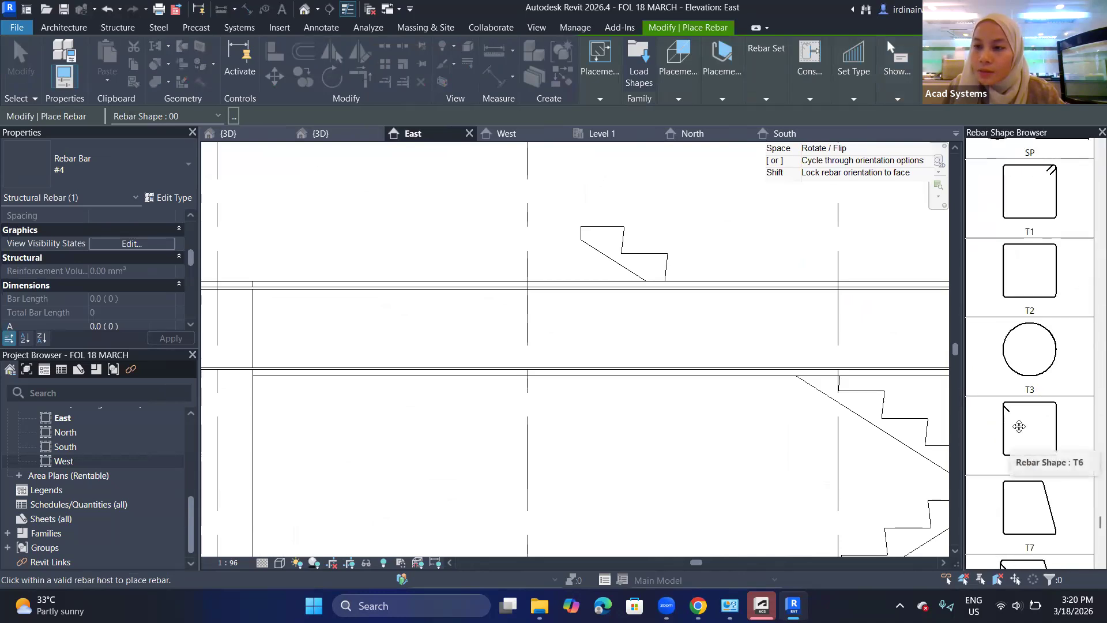
pyautogui.scroll(1, 1022, 259)
pyautogui.scroll(-1, 1025, 321)
pyautogui.scroll(1, 1029, 276)
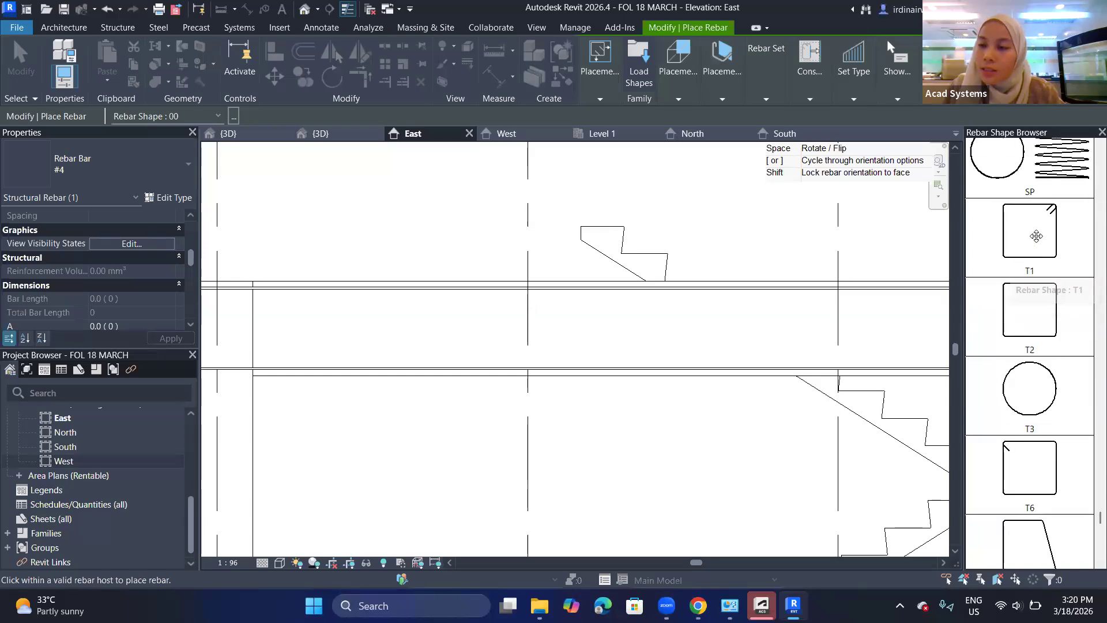
pyautogui.click(1037, 236)
# - Place one T1 stirrup, oriented perpendicular to the cover, in the girder's end beside the reinforced column
pyautogui.scroll(-2, 314, 291)
pyautogui.scroll(2, 726, 290)
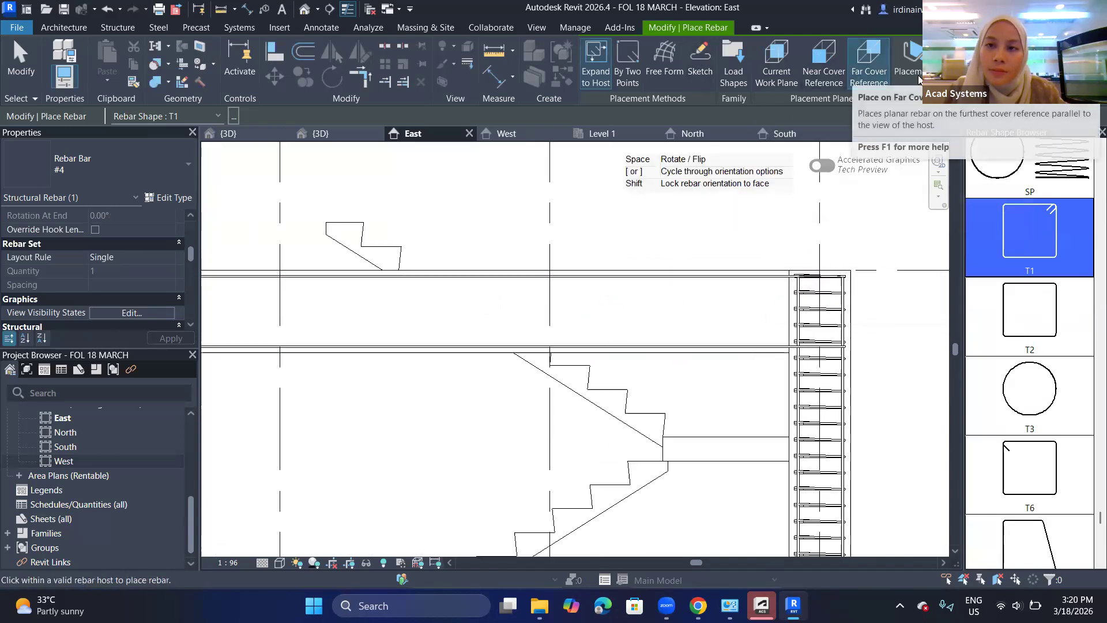
pyautogui.moveTo(901, 97)
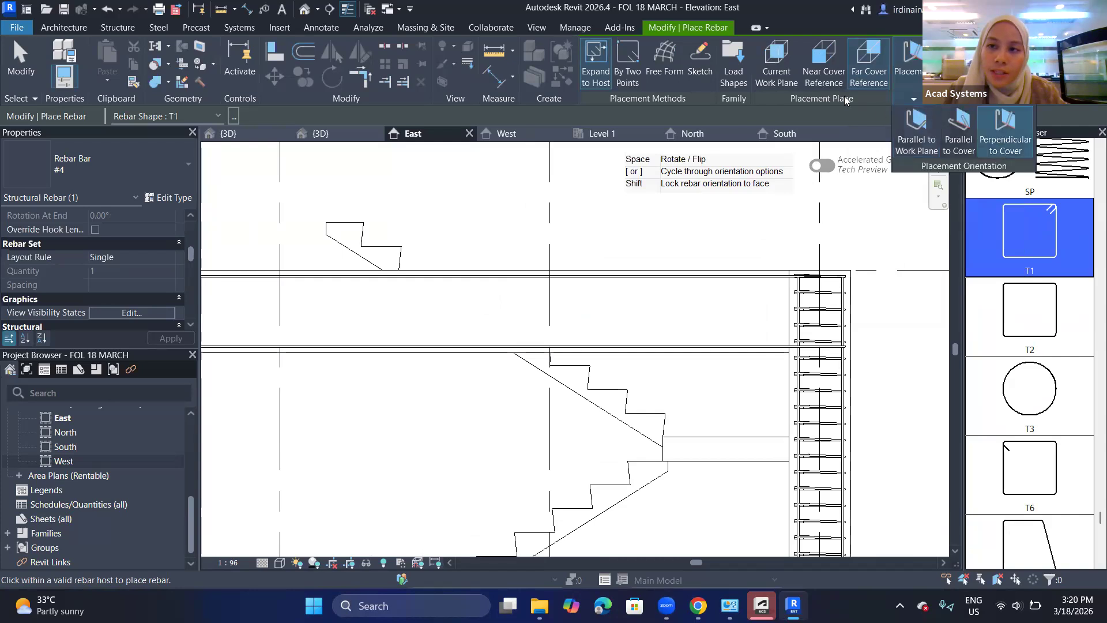
pyautogui.scroll(2, 779, 328)
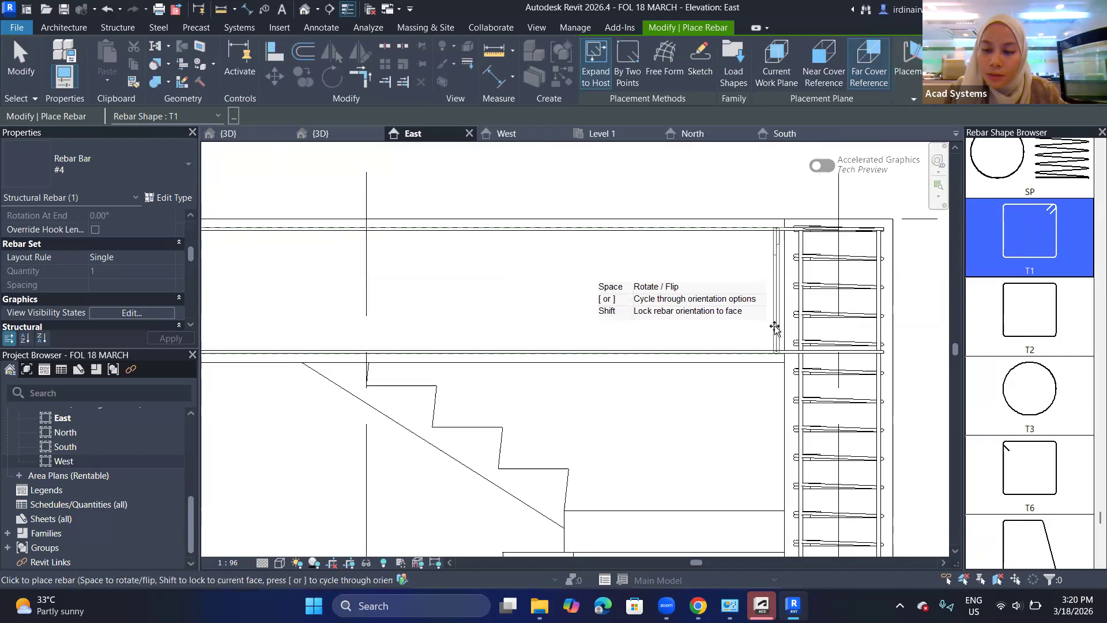
pyautogui.scroll(-1, 588, 334)
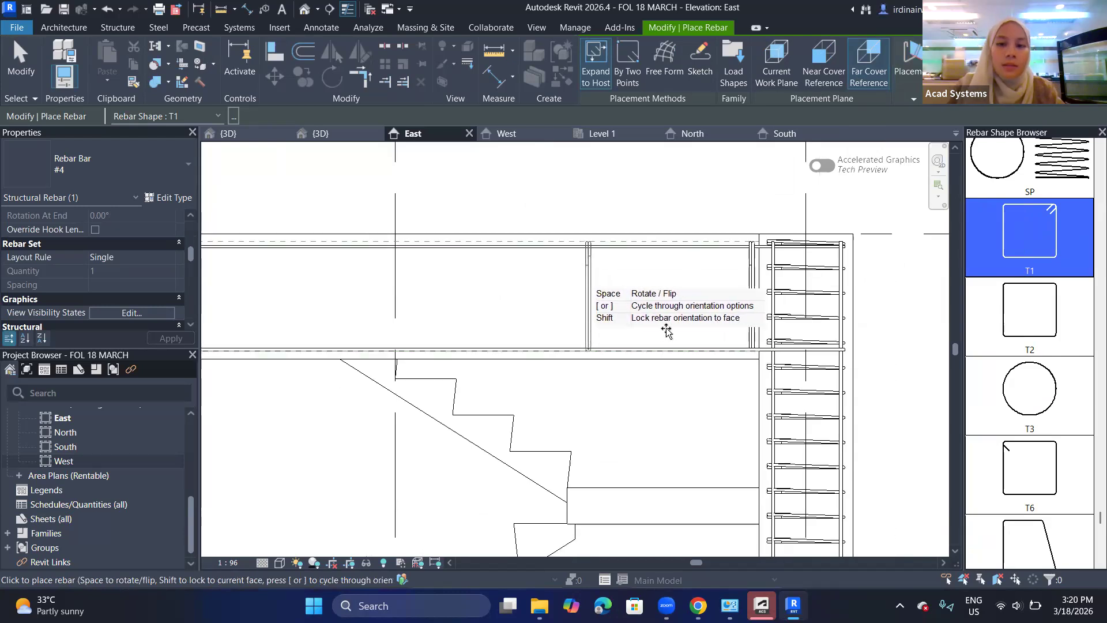
pyautogui.press('Escape')
pyautogui.click(711, 351)
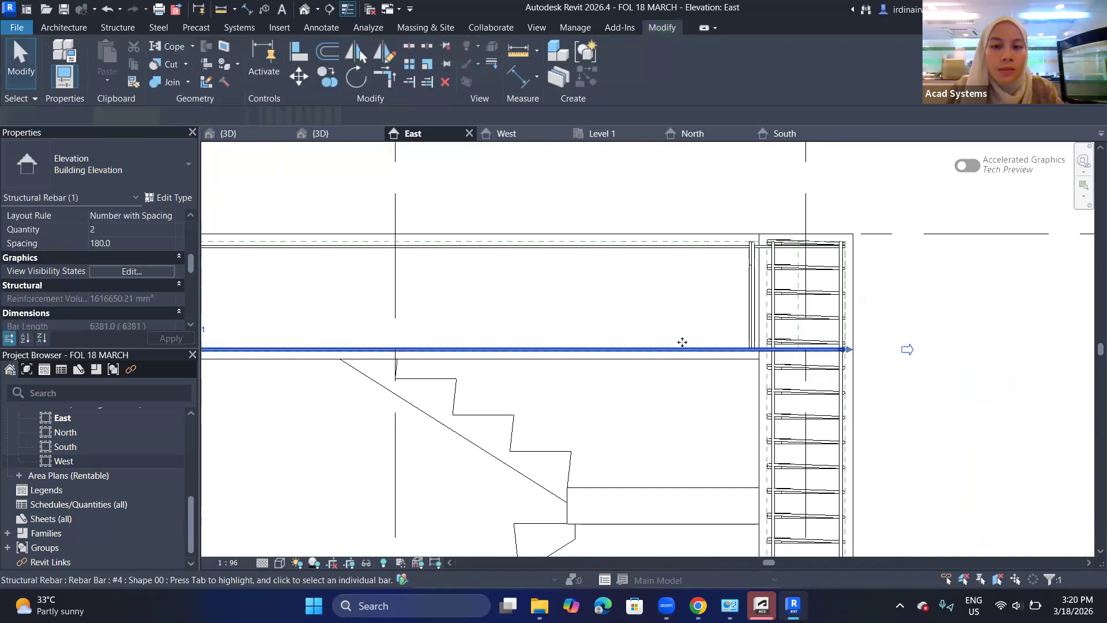
pyautogui.scroll(2, 669, 317)
pyautogui.scroll(-1, 691, 325)
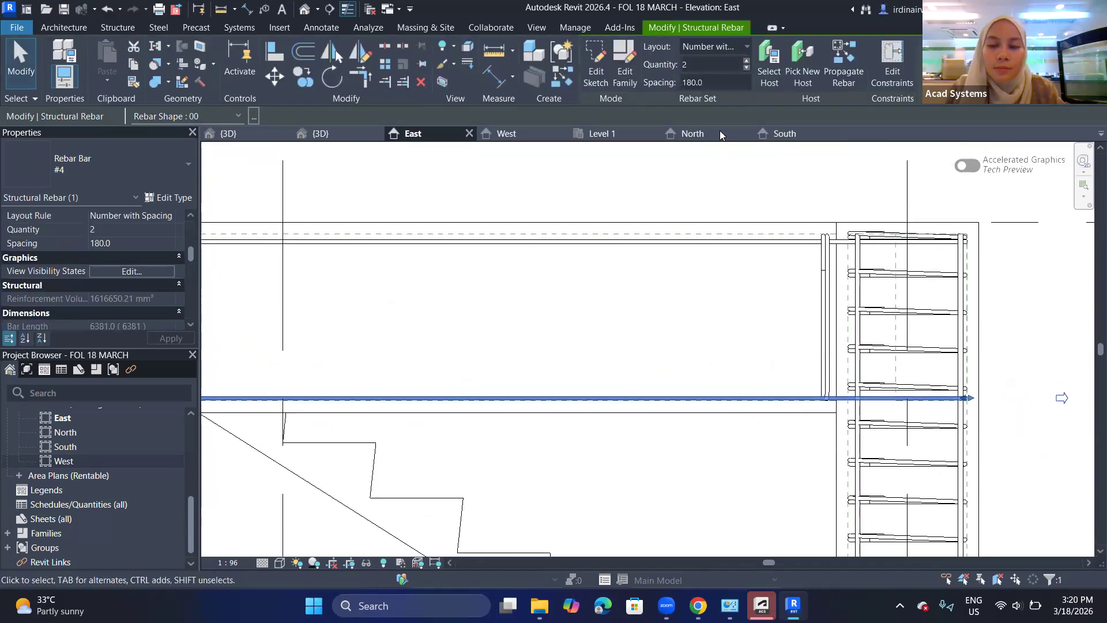
pyautogui.scroll(-2, 761, 310)
pyautogui.moveTo(771, 315); pyautogui.dragTo(997, 330, button='middle')
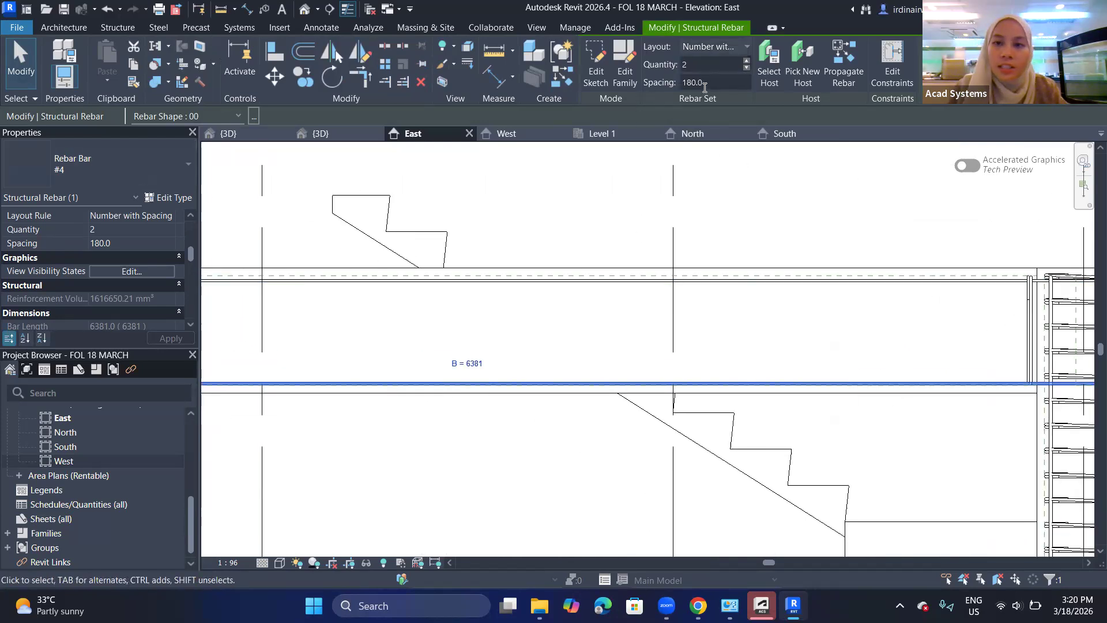
pyautogui.click(707, 46)
pyautogui.press('Escape')
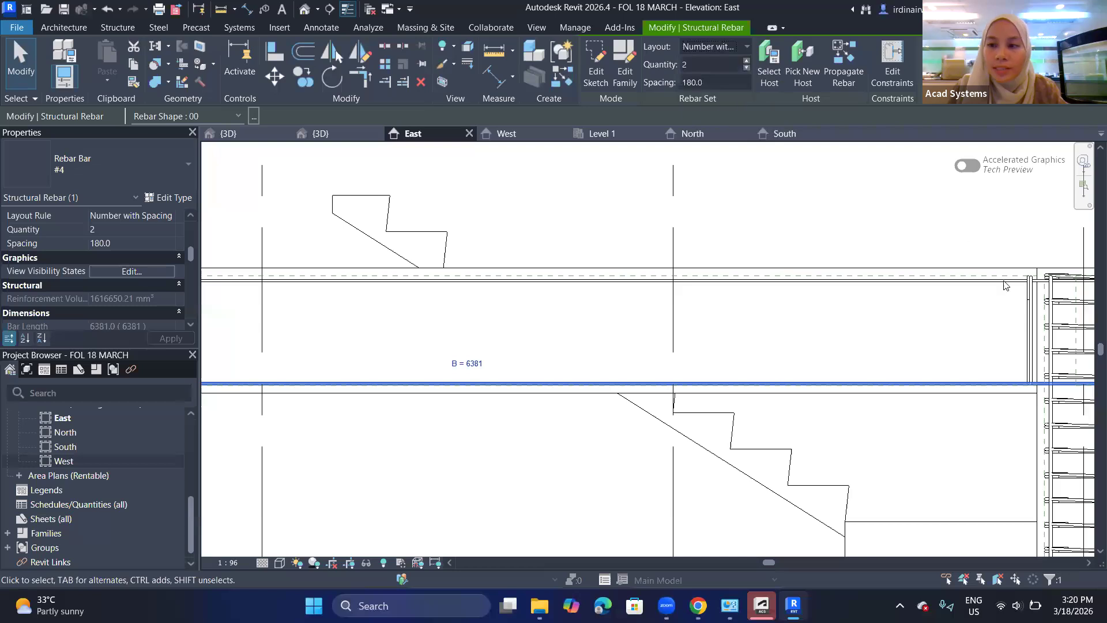
pyautogui.press('Escape')
# - Set the new girder stirrup's layout to Number with Spacing, with quantity 30 and spacing 188.5
pyautogui.click(1030, 317)
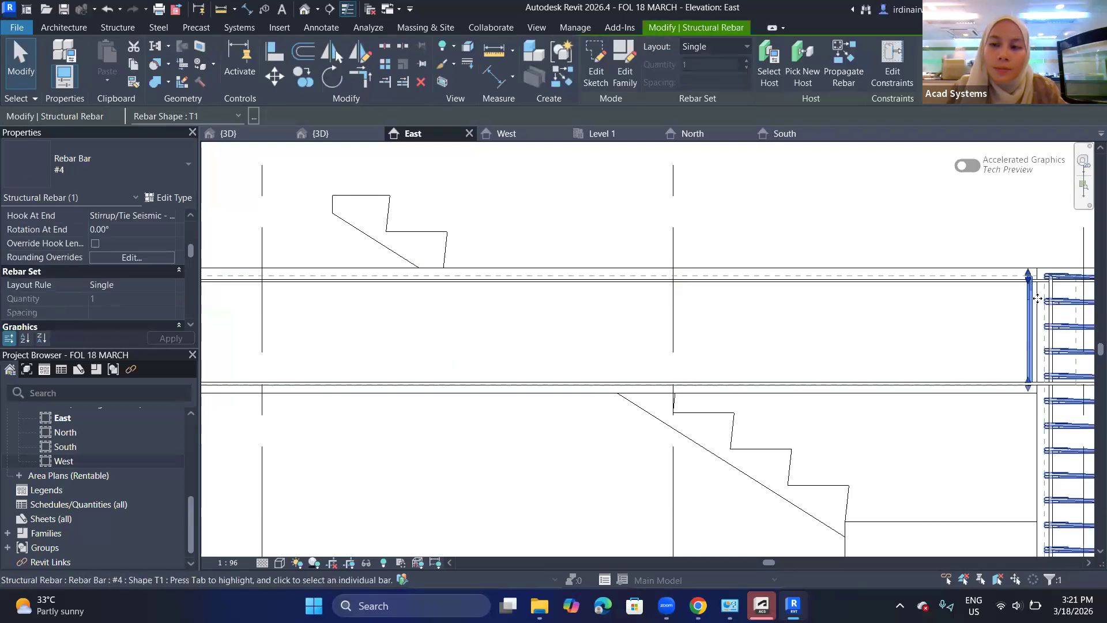
pyautogui.moveTo(971, 297); pyautogui.dragTo(882, 310, button='middle')
pyautogui.scroll(5, 882, 310)
pyautogui.press('Escape')
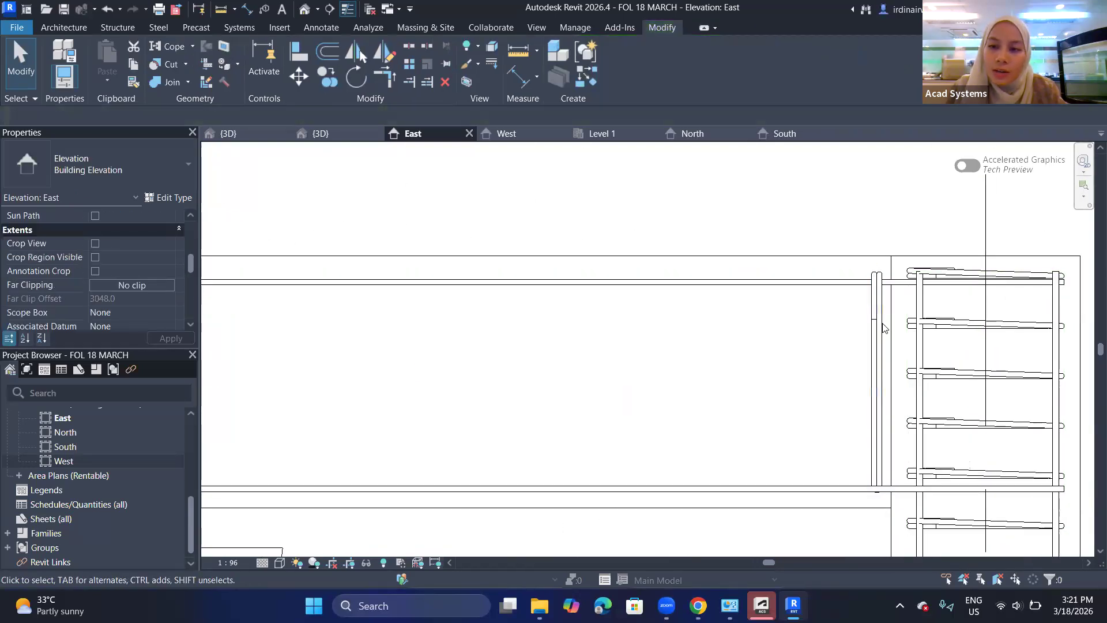
pyautogui.click(876, 310)
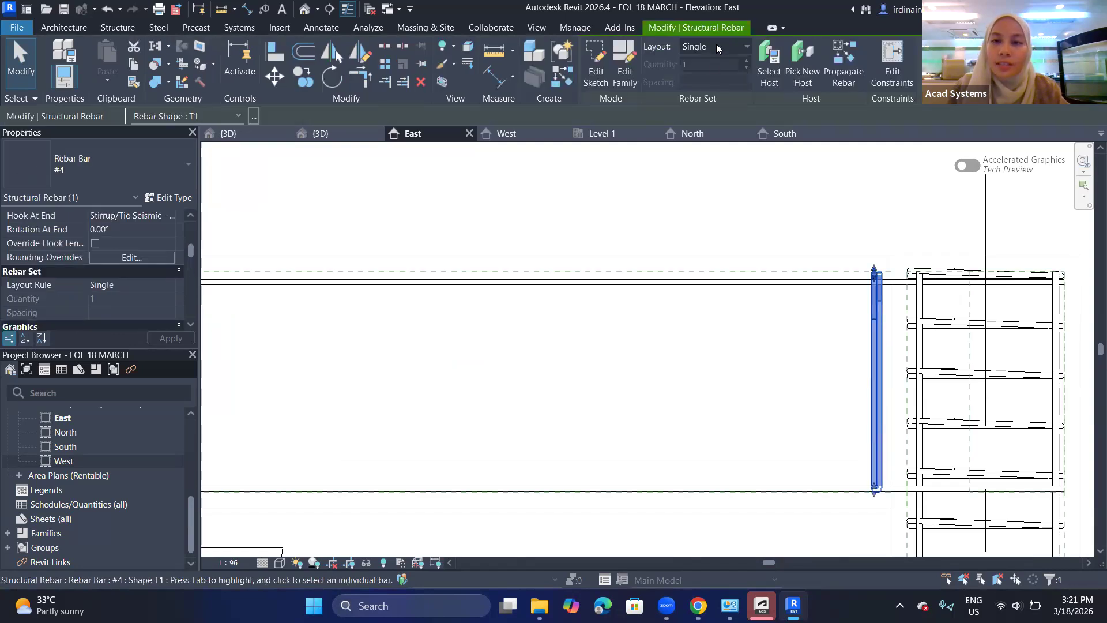
pyautogui.click(716, 44)
pyautogui.click(720, 108)
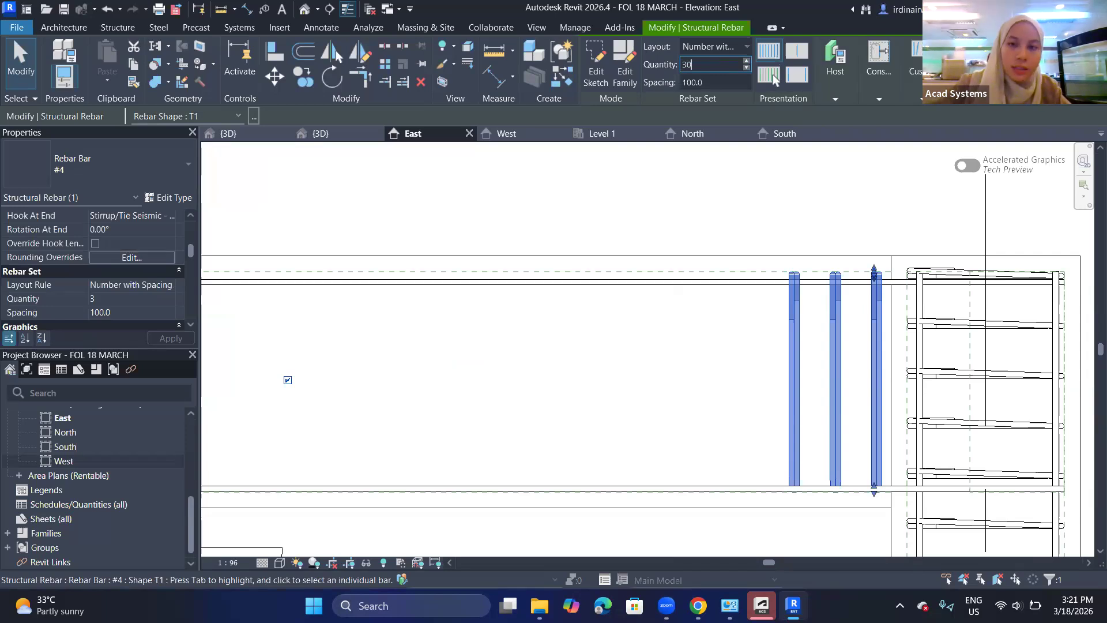
pyautogui.press('Tab')
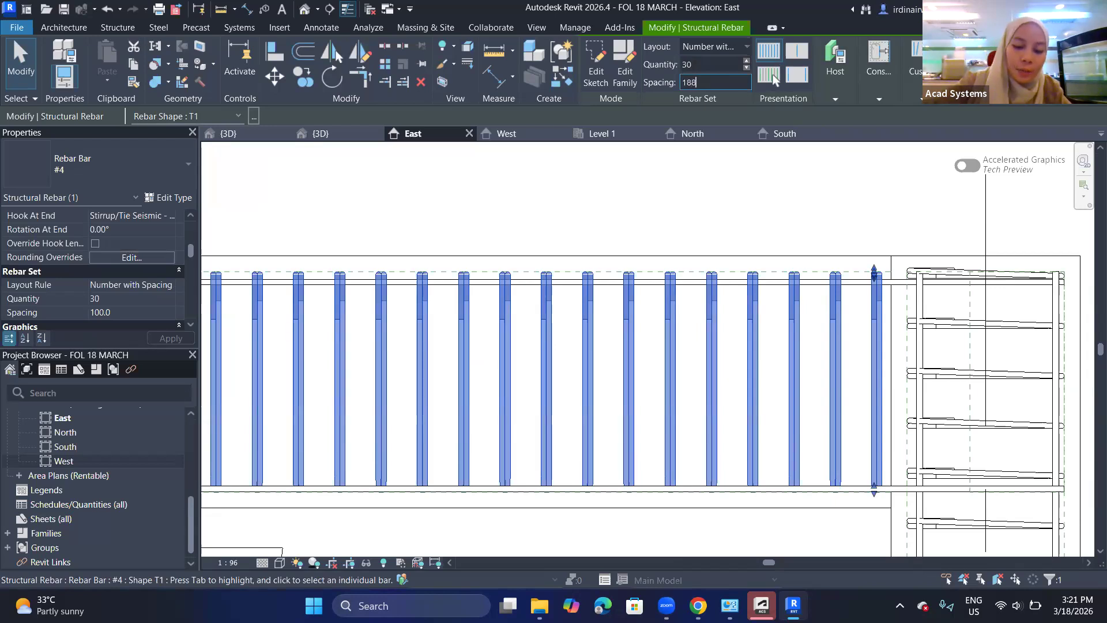
pyautogui.write('188.5')
pyautogui.press('Return')
pyautogui.scroll(-5, 823, 353)
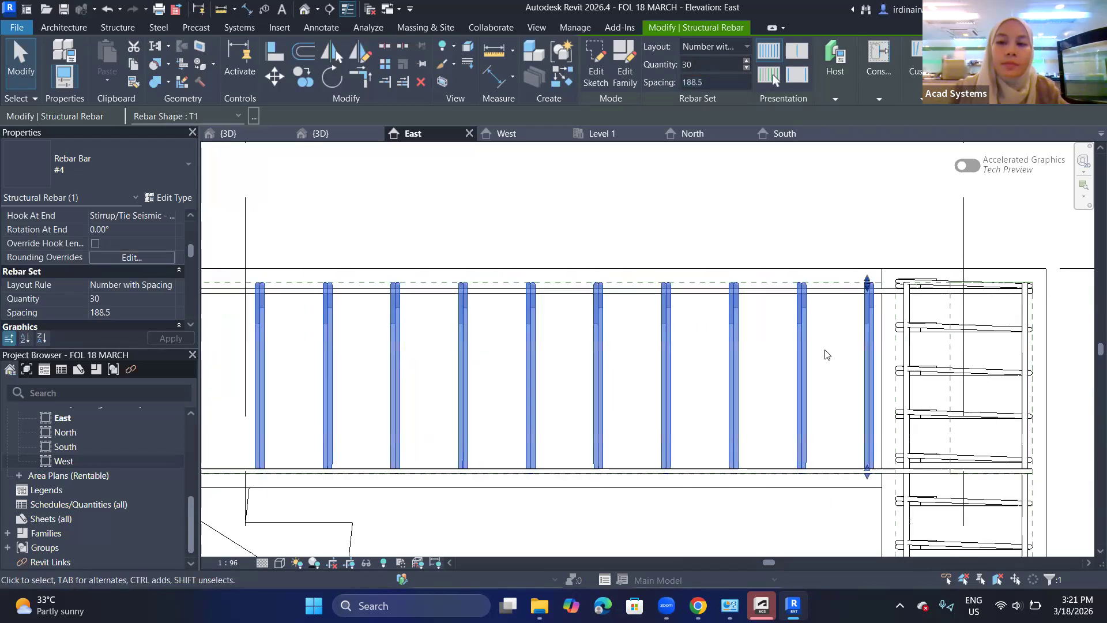
pyautogui.scroll(2, 660, 368)
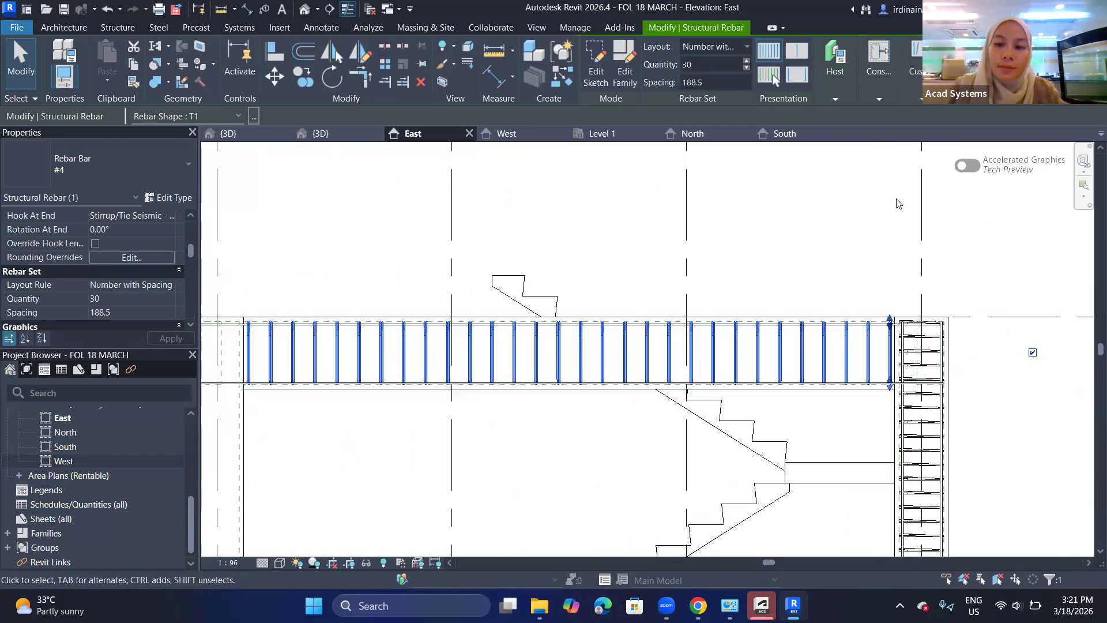
pyautogui.press('Escape')
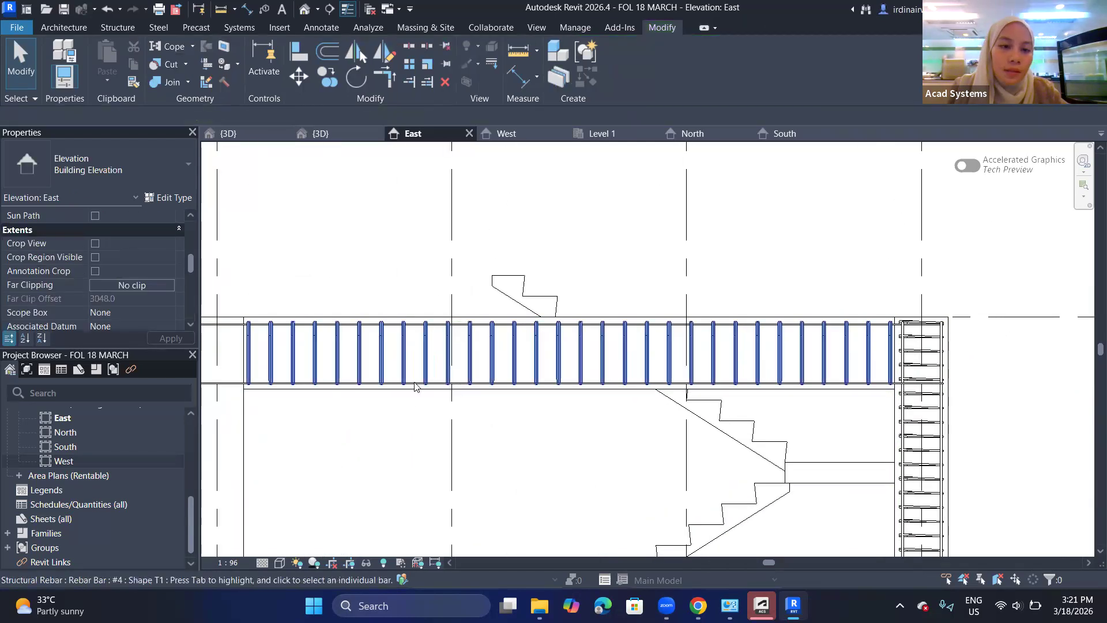
# - Show the girder's stirrup set unobscured in the {3D} view
pyautogui.scroll(-2, 120, 284)
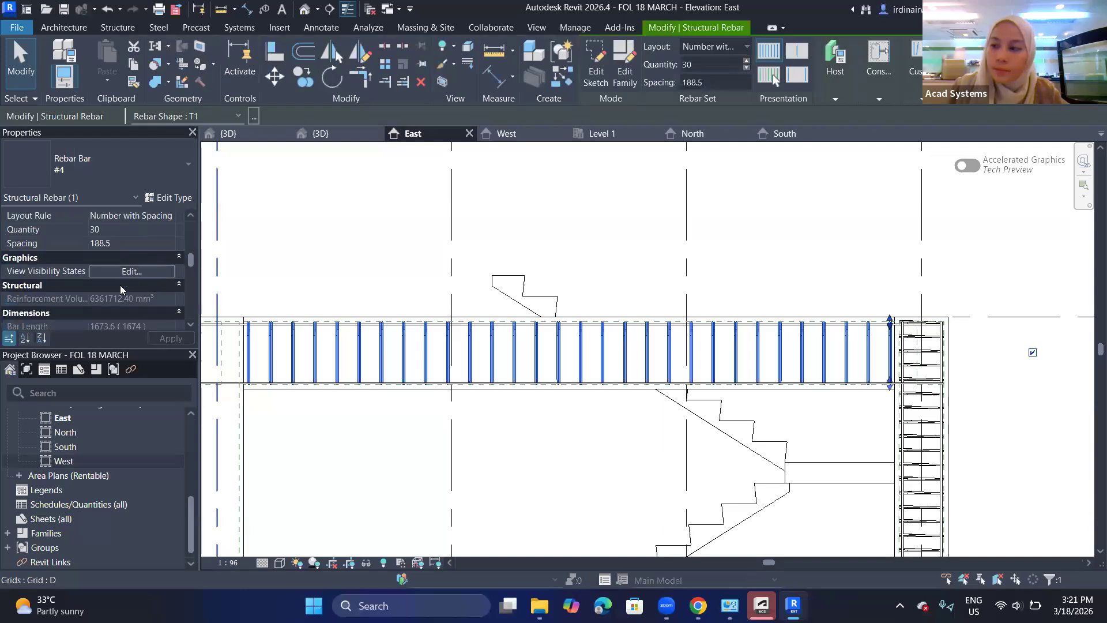
pyautogui.click(132, 271)
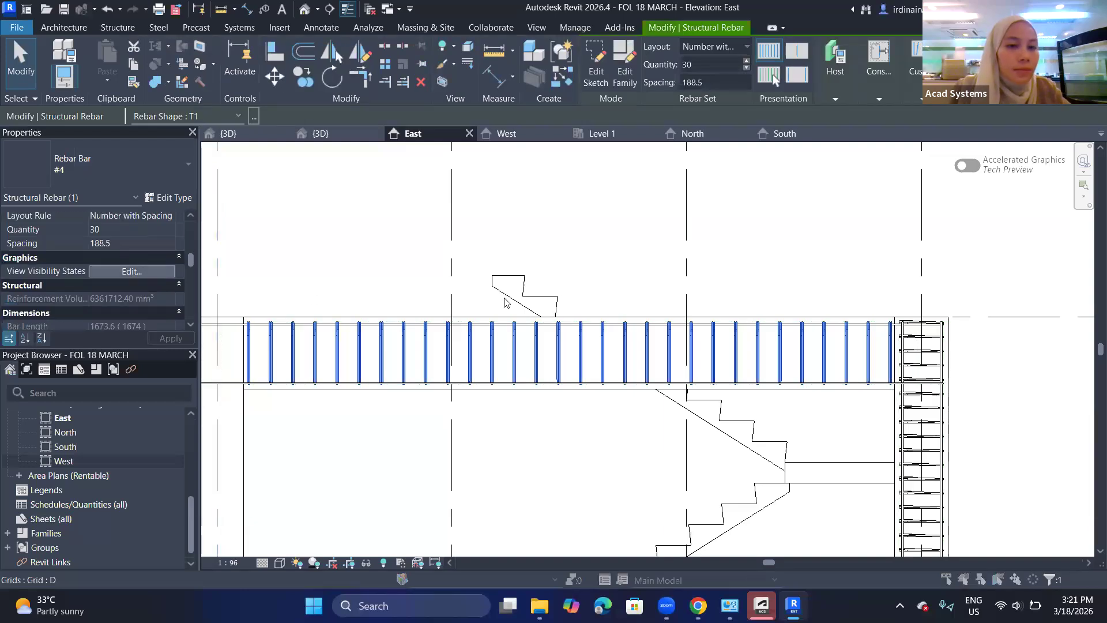
pyautogui.click(663, 268)
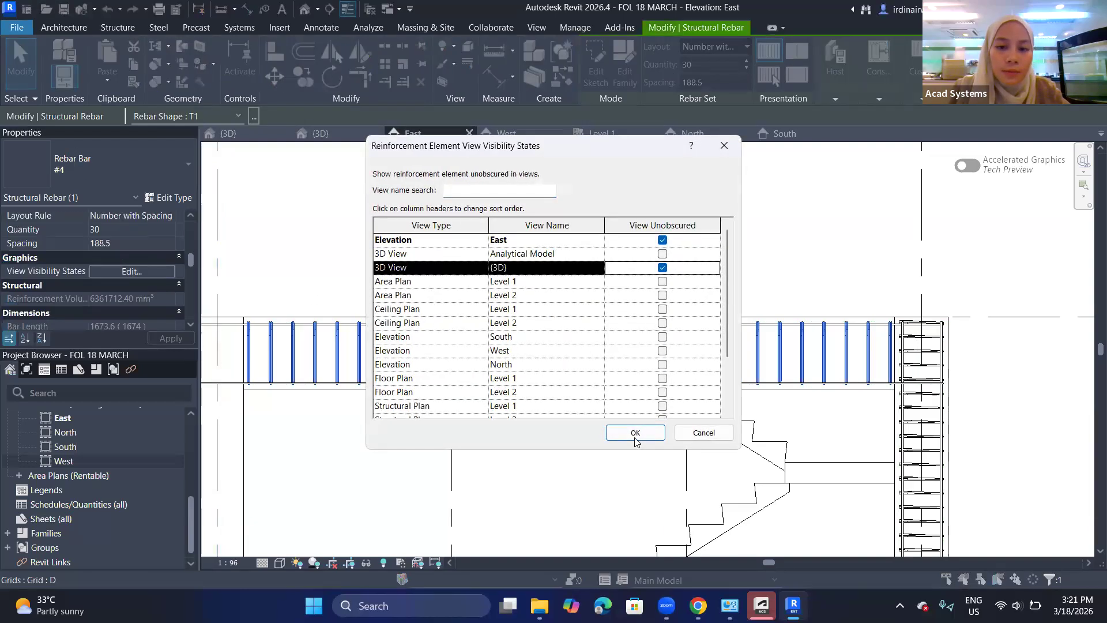
pyautogui.click(635, 436)
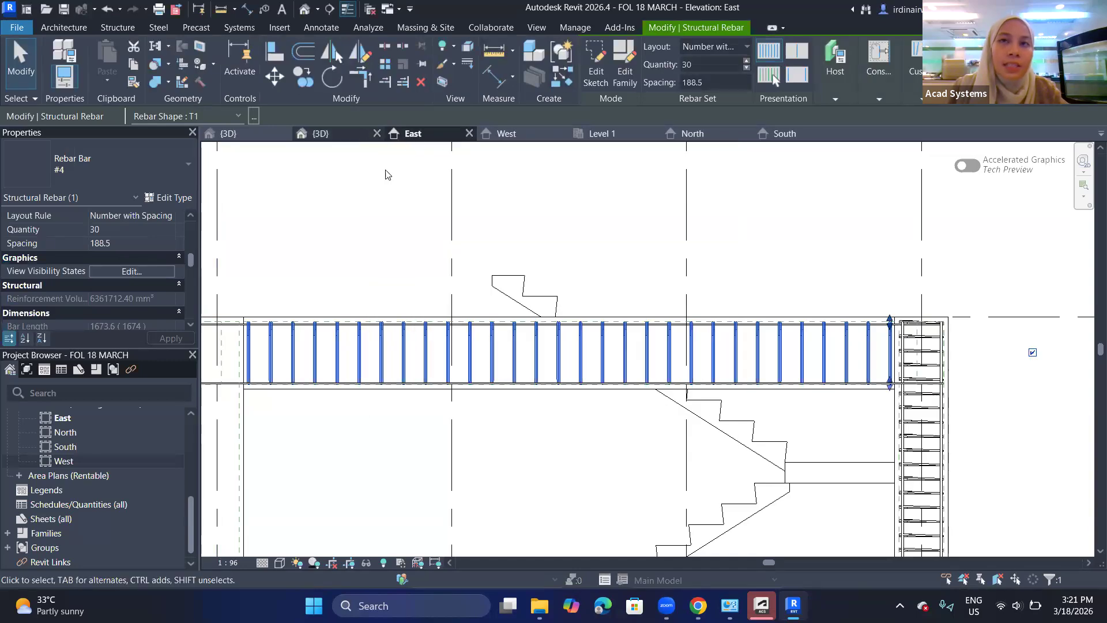
# - Examine in the {3D} view, from the front, how the girder's stirrups fit around the top and bottom bars
pyautogui.scroll(5, 813, 264)
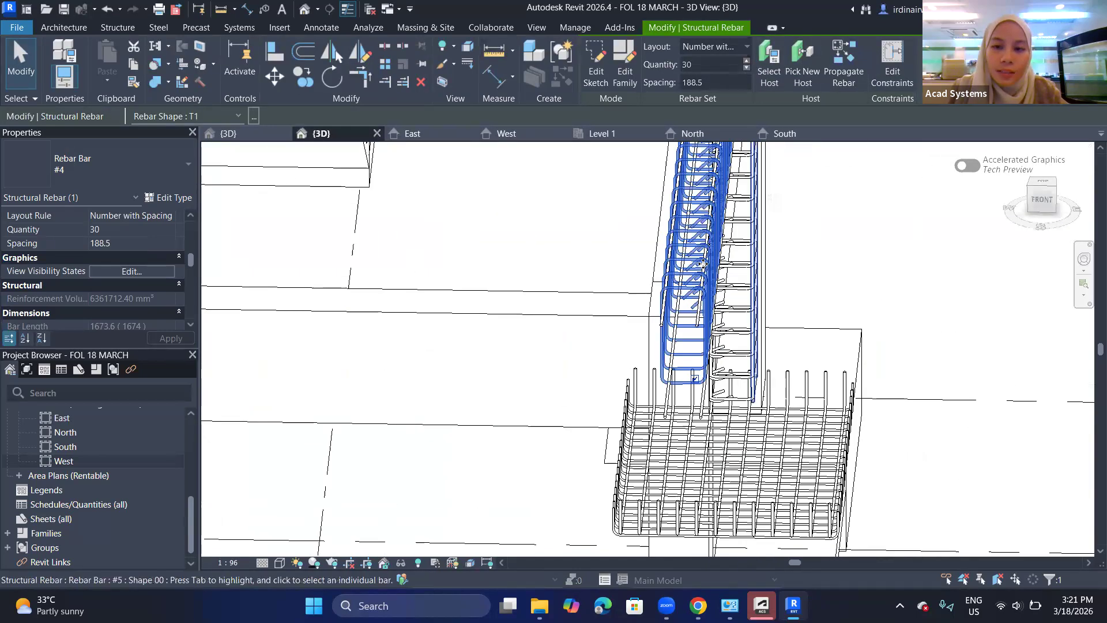
pyautogui.keyDown('shift'); pyautogui.moveTo(767, 345); pyautogui.dragTo(452, 500, button='middle'); pyautogui.keyUp('shift')
pyautogui.scroll(-2, 453, 500)
pyautogui.moveTo(514, 425); pyautogui.dragTo(840, 234, button='middle')
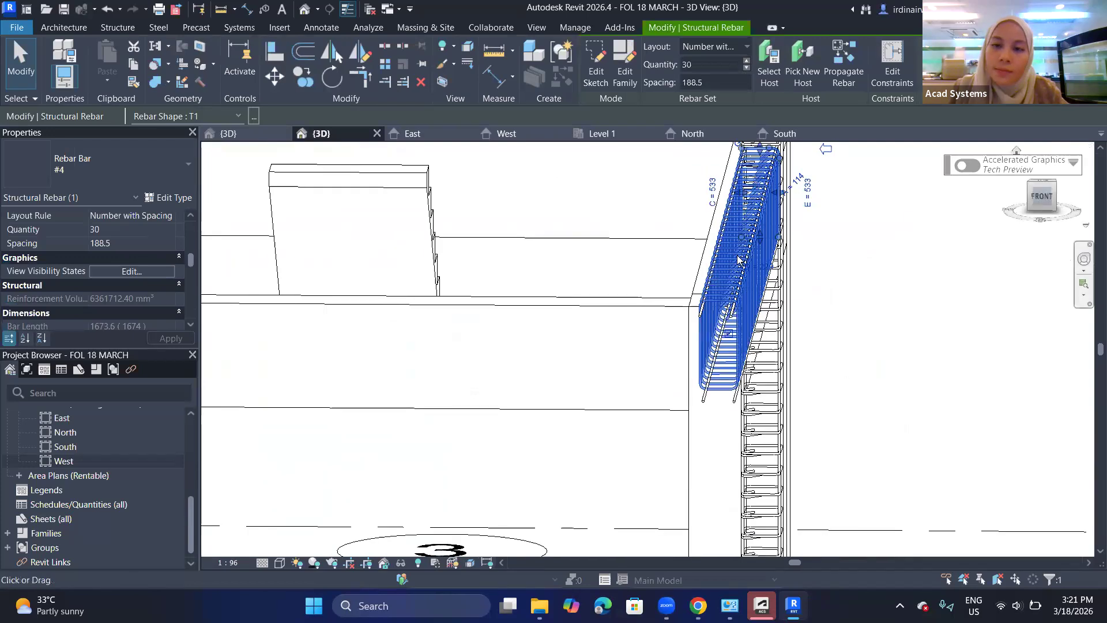
pyautogui.click(1042, 196)
pyautogui.scroll(3, 708, 340)
pyautogui.scroll(2, 707, 336)
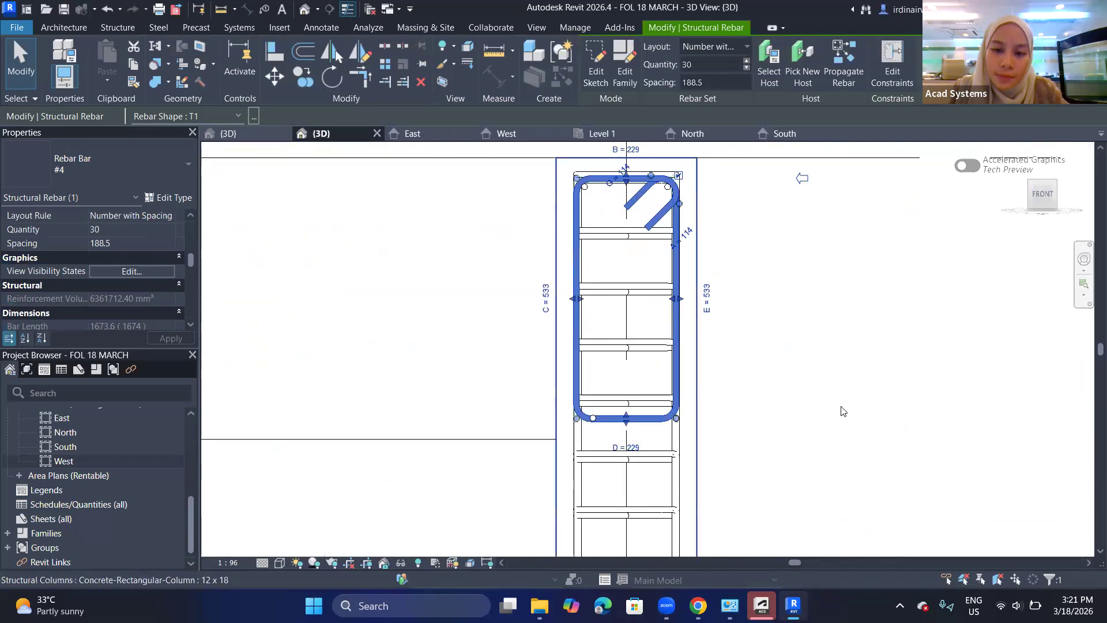
pyautogui.click(841, 408)
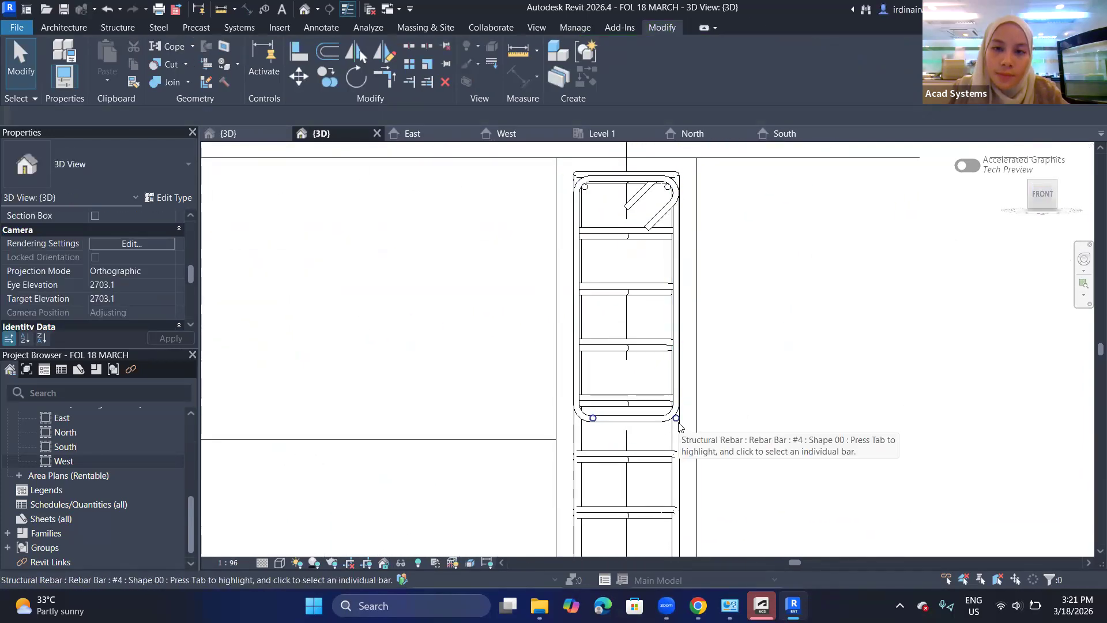
# - Move the girder's bottom bar set about 35 mm upward and inward so that both bars sit inside the stirrup
pyautogui.click(672, 416)
pyautogui.scroll(2, 591, 421)
pyautogui.moveTo(605, 432); pyautogui.dragTo(635, 499, button='middle')
pyautogui.click(273, 79)
pyautogui.scroll(-2, 549, 268)
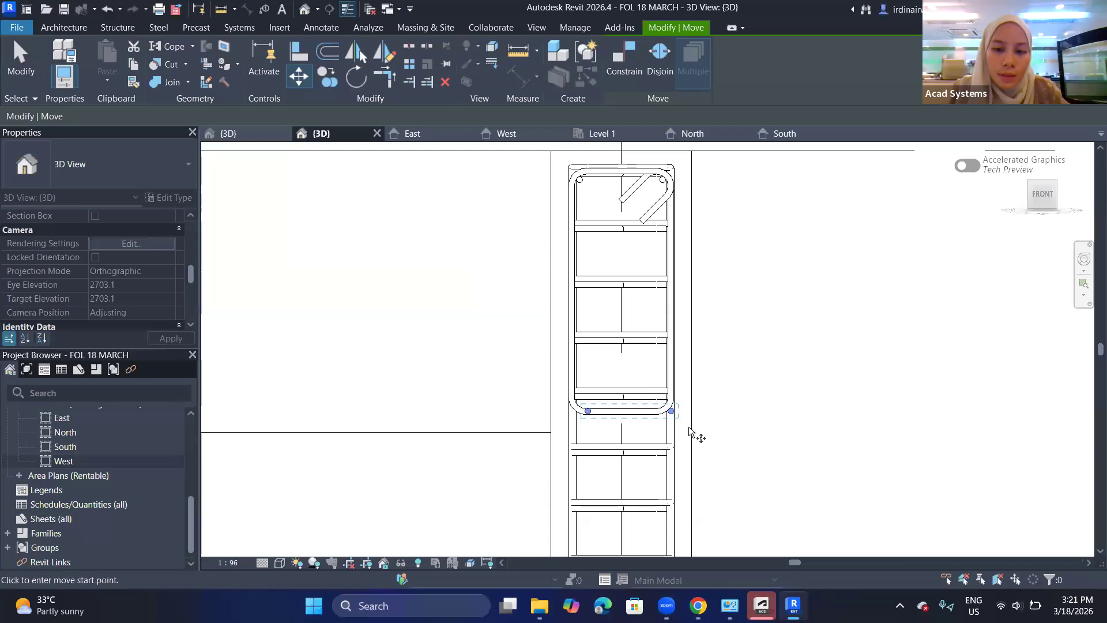
pyautogui.scroll(2, 672, 414)
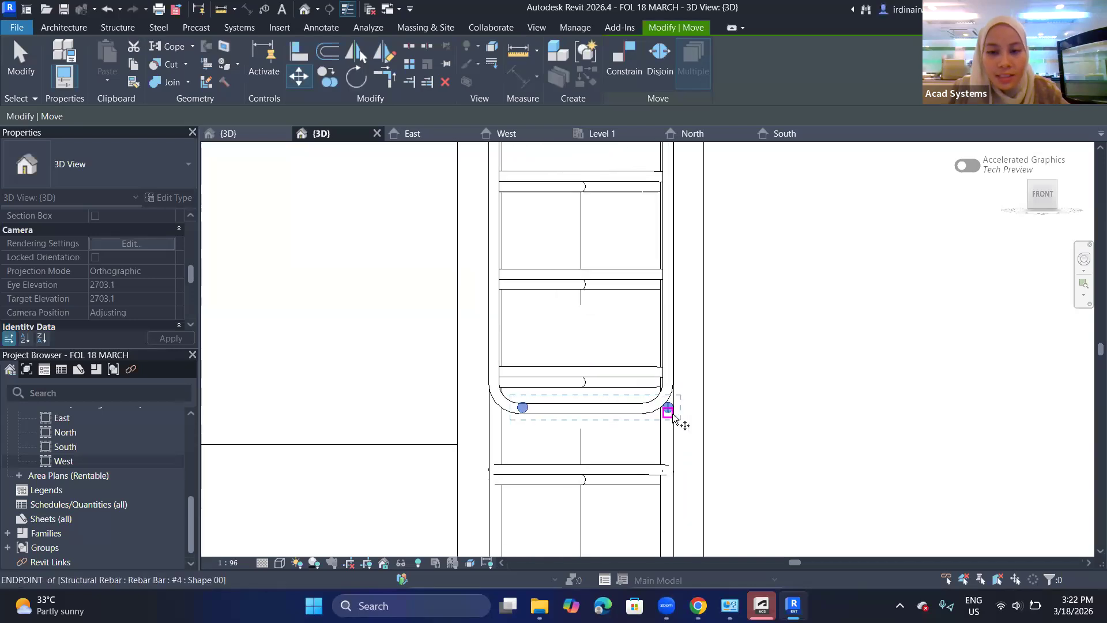
pyautogui.click(704, 418)
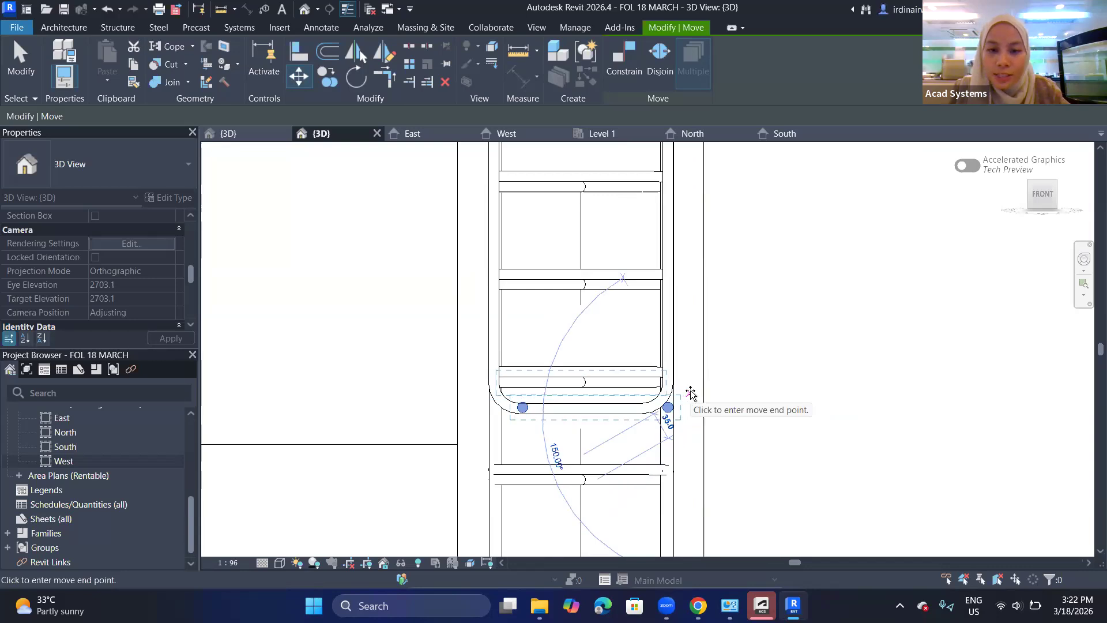
pyautogui.click(691, 393)
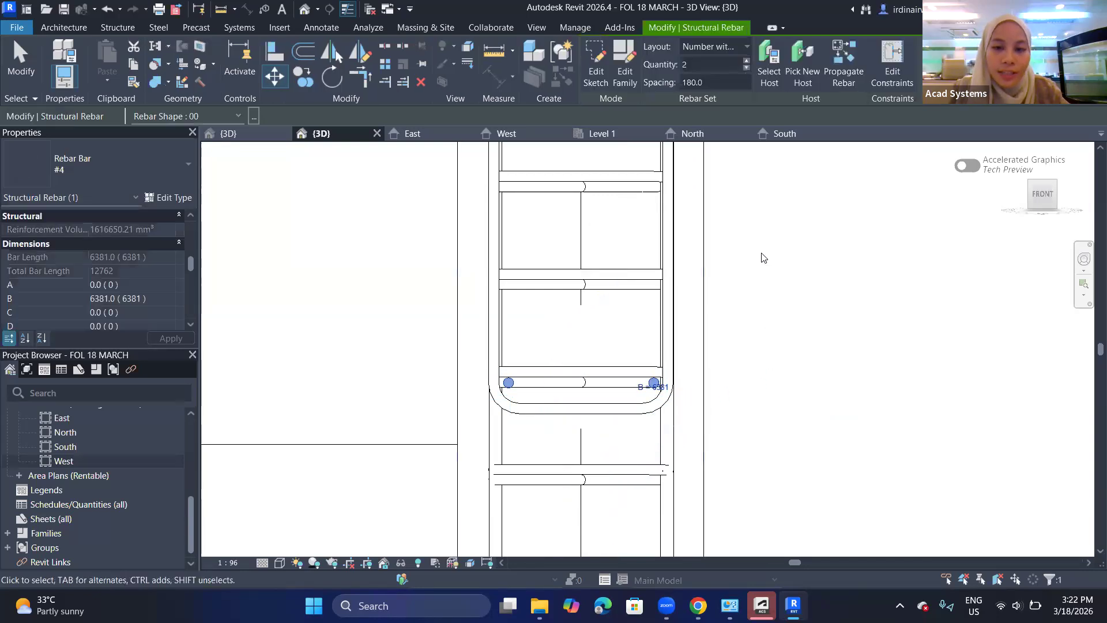
# - In the East elevation, change the girder's top and bottom longitudinal bar sets to Rebar Bar #6 and check that type's properties
pyautogui.click(517, 138)
pyautogui.click(425, 134)
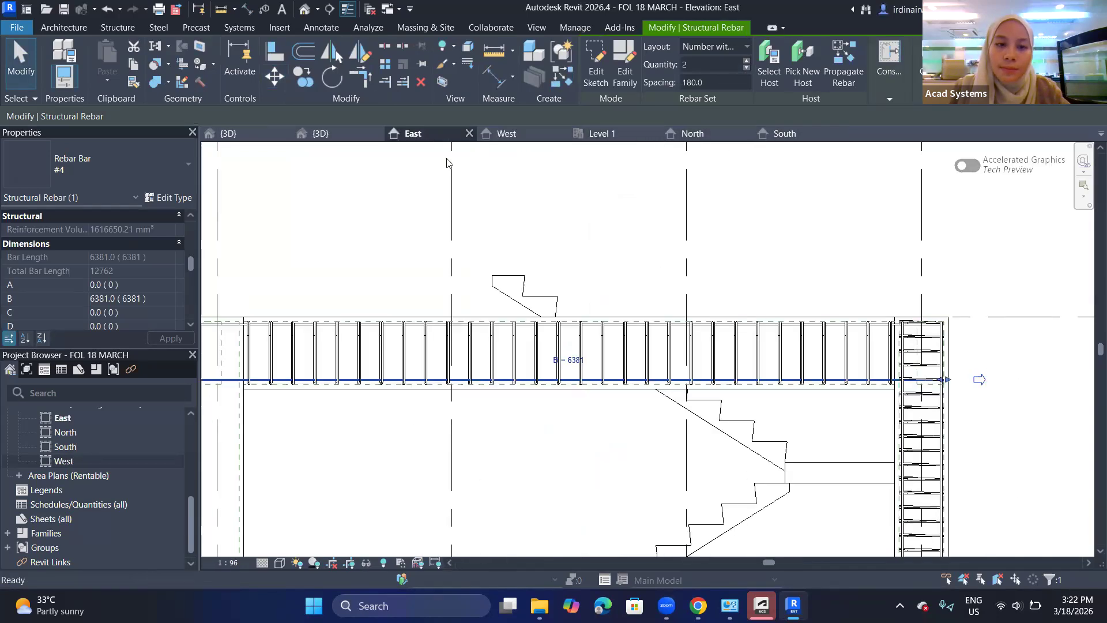
pyautogui.click(846, 192)
pyautogui.moveTo(677, 217); pyautogui.dragTo(744, 242, button='middle')
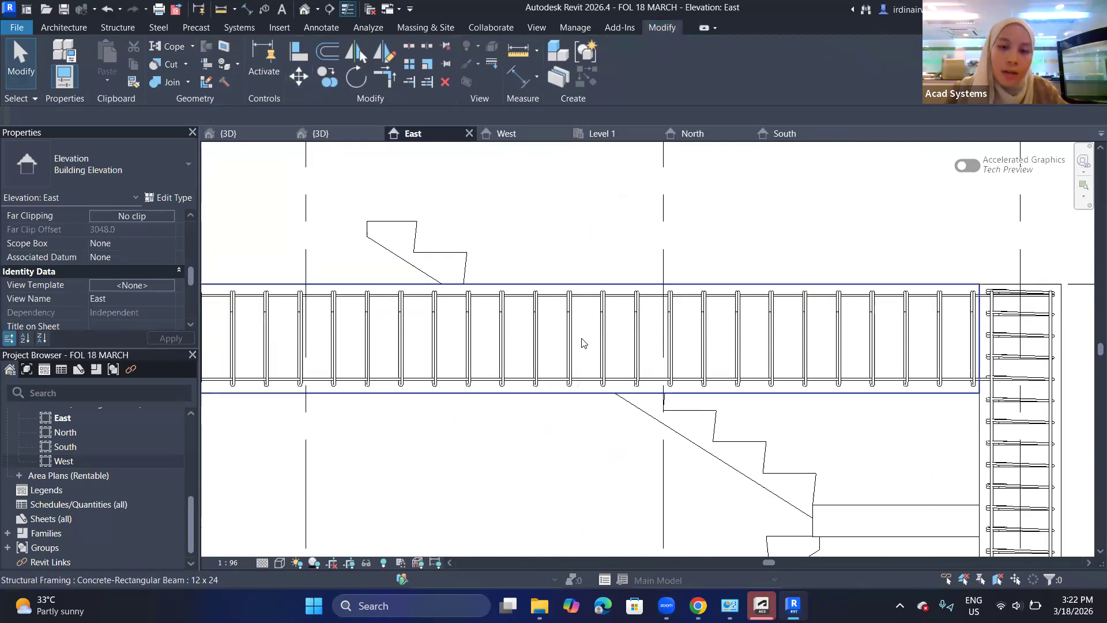
pyautogui.click(569, 327)
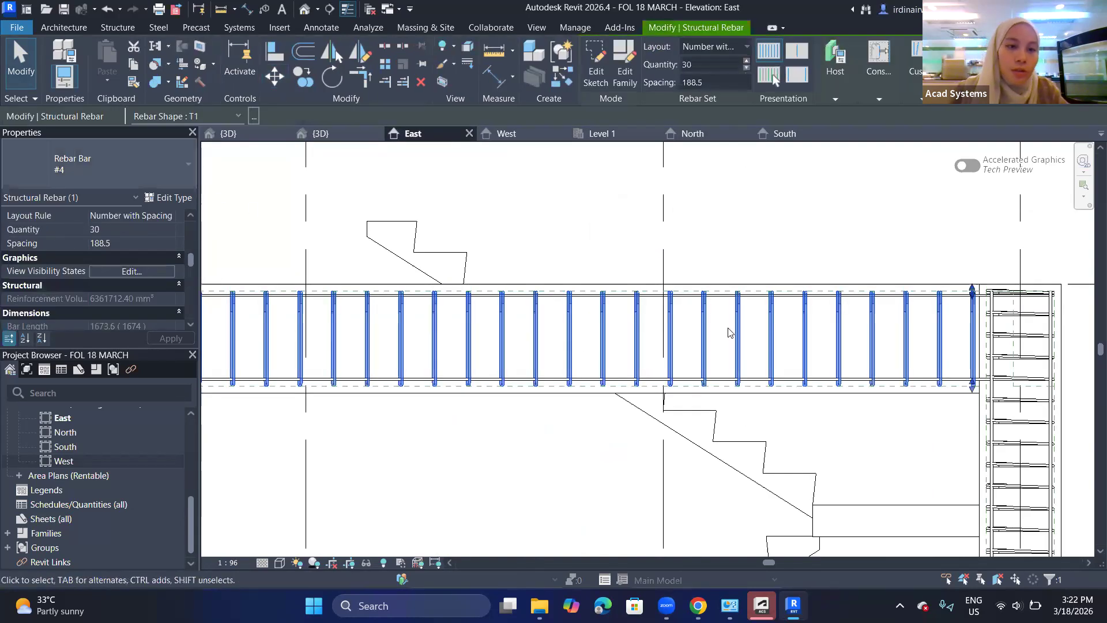
pyautogui.press('Escape')
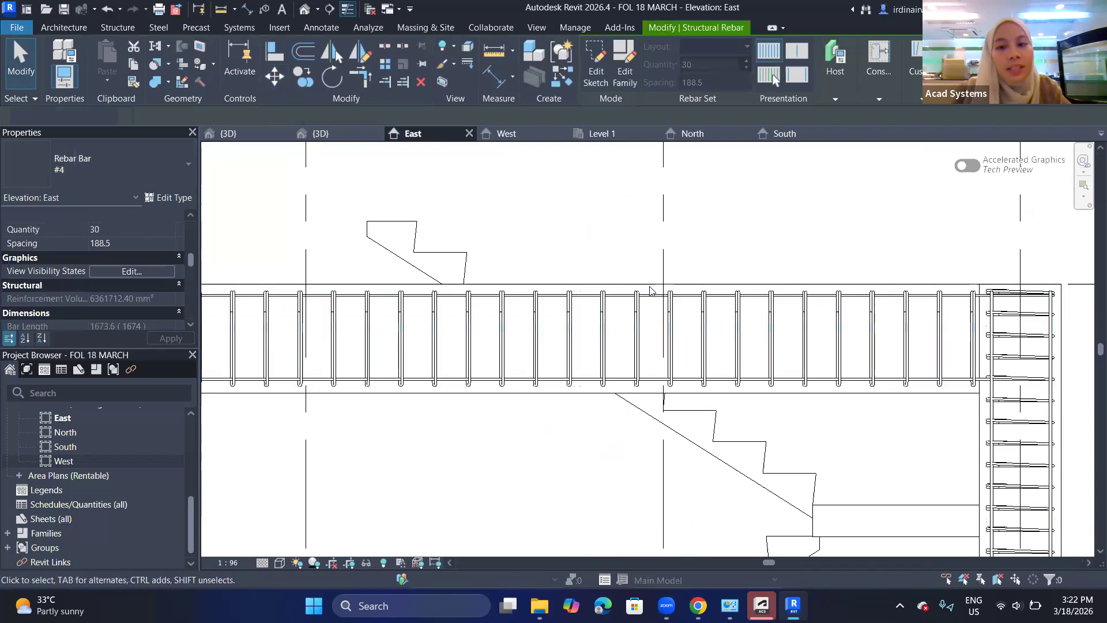
pyautogui.click(650, 314)
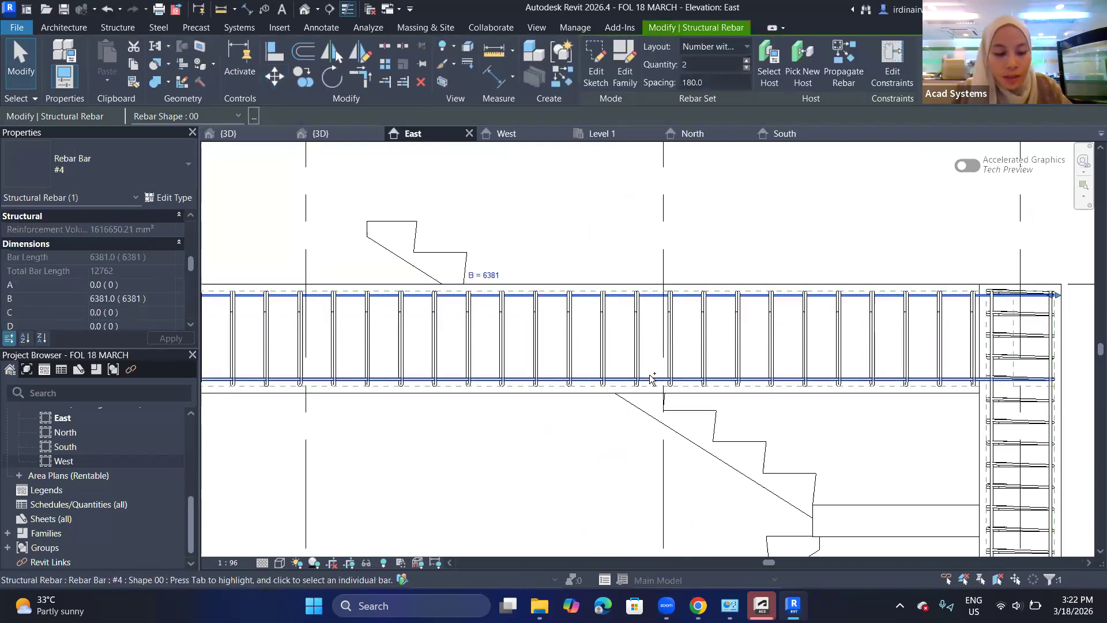
pyautogui.keyDown('ctrl'); pyautogui.click(652, 379); pyautogui.keyUp('ctrl')
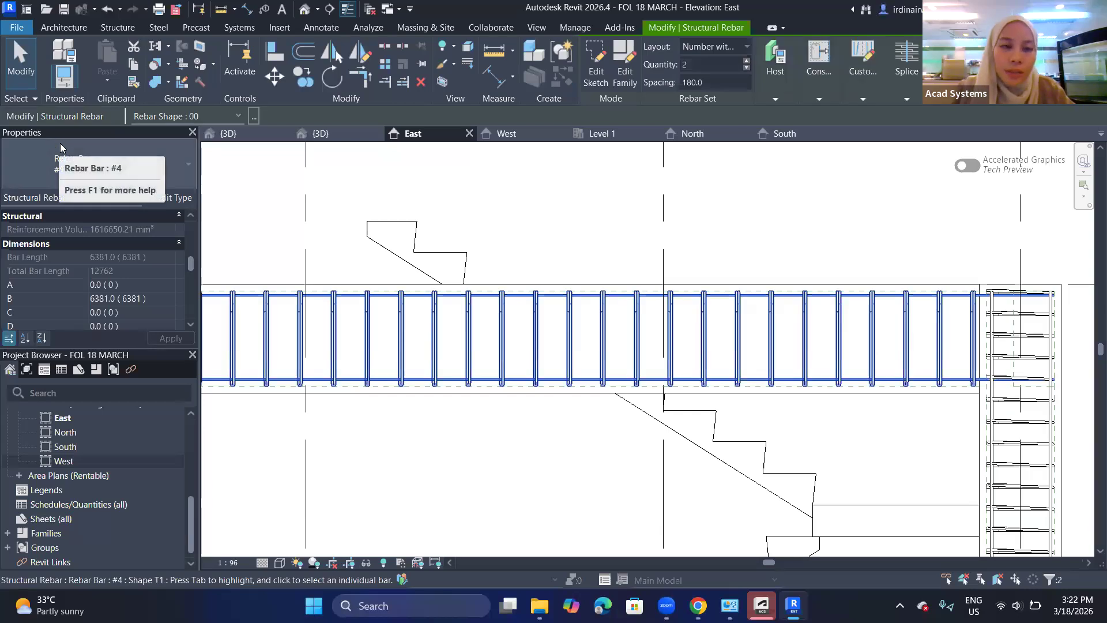
pyautogui.click(169, 166)
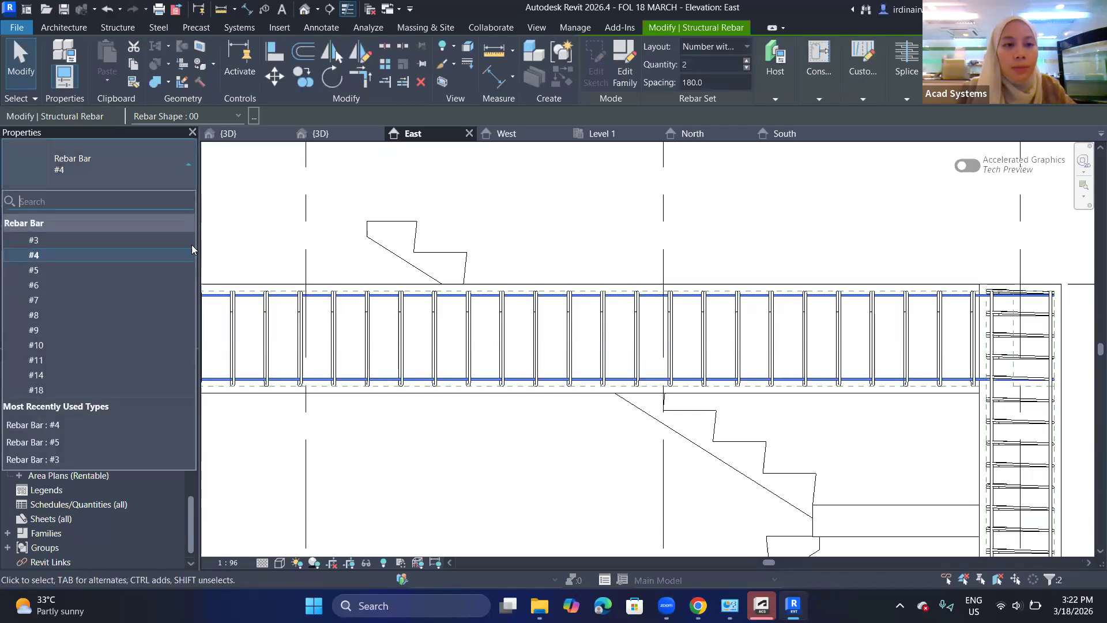
pyautogui.click(73, 285)
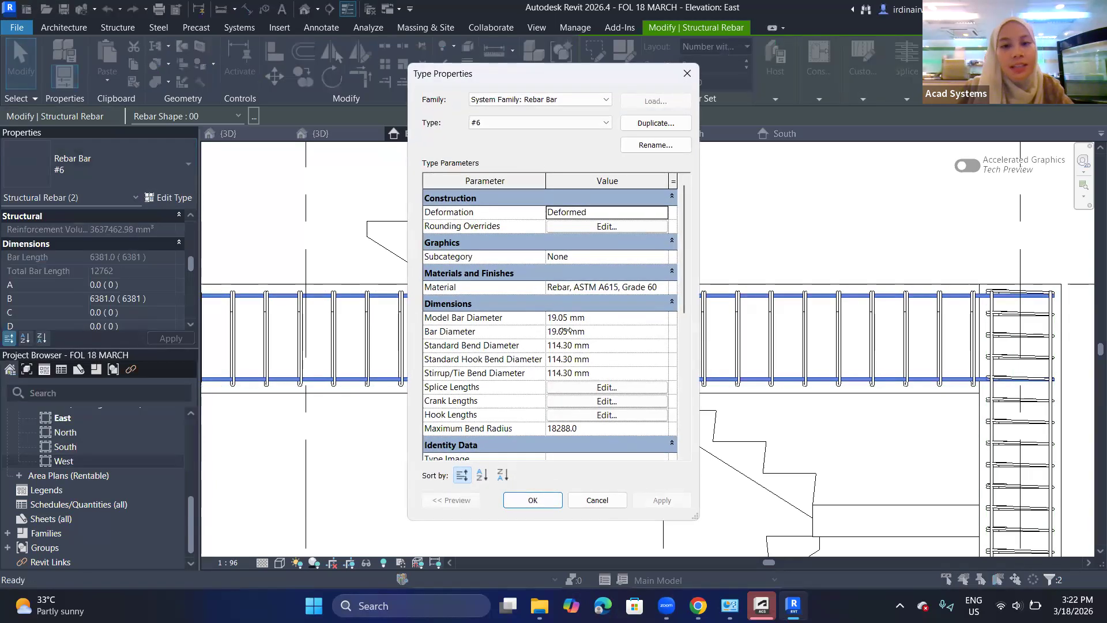
pyautogui.click(537, 500)
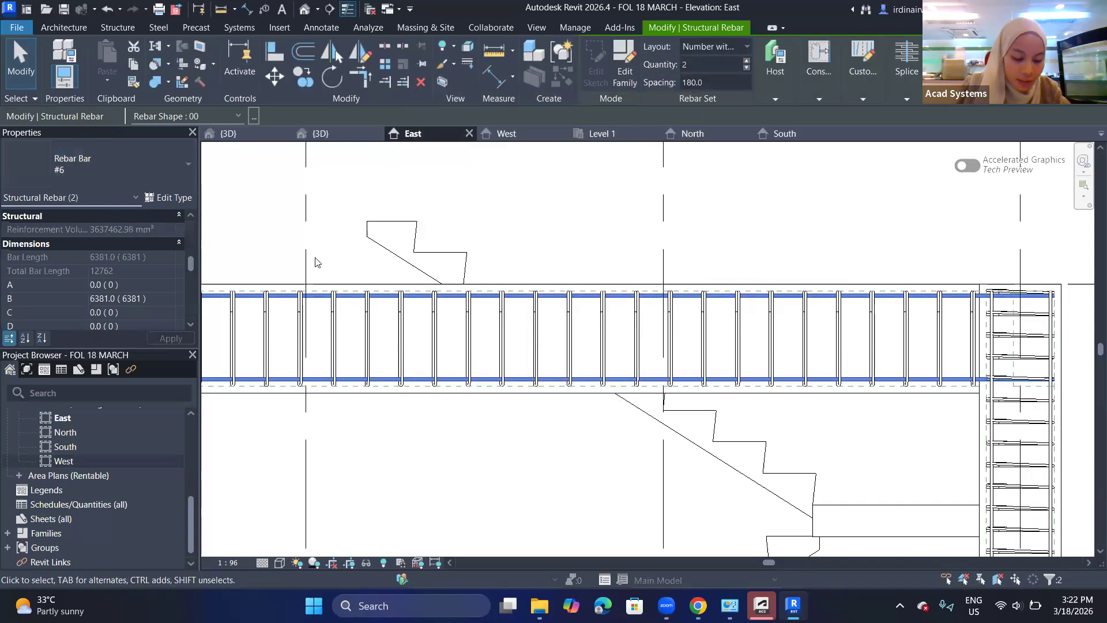
# - Change the girder's T1 stirrup set to Rebar Bar #5 and check the top bar set's type
pyautogui.click(544, 321)
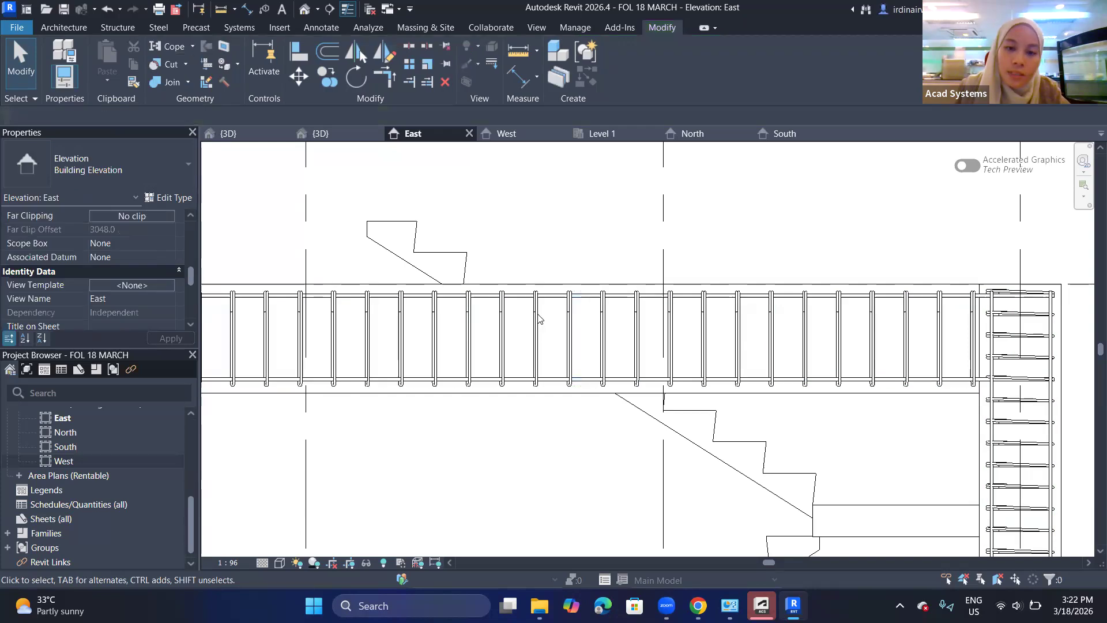
pyautogui.click(458, 306)
pyautogui.click(125, 169)
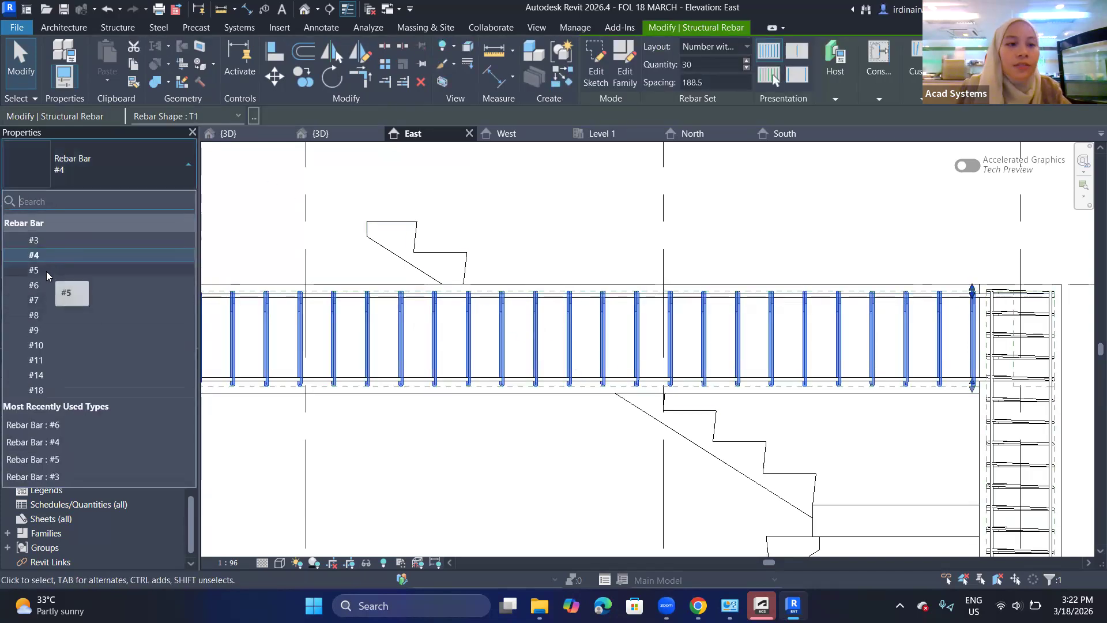
pyautogui.click(46, 270)
pyautogui.click(235, 316)
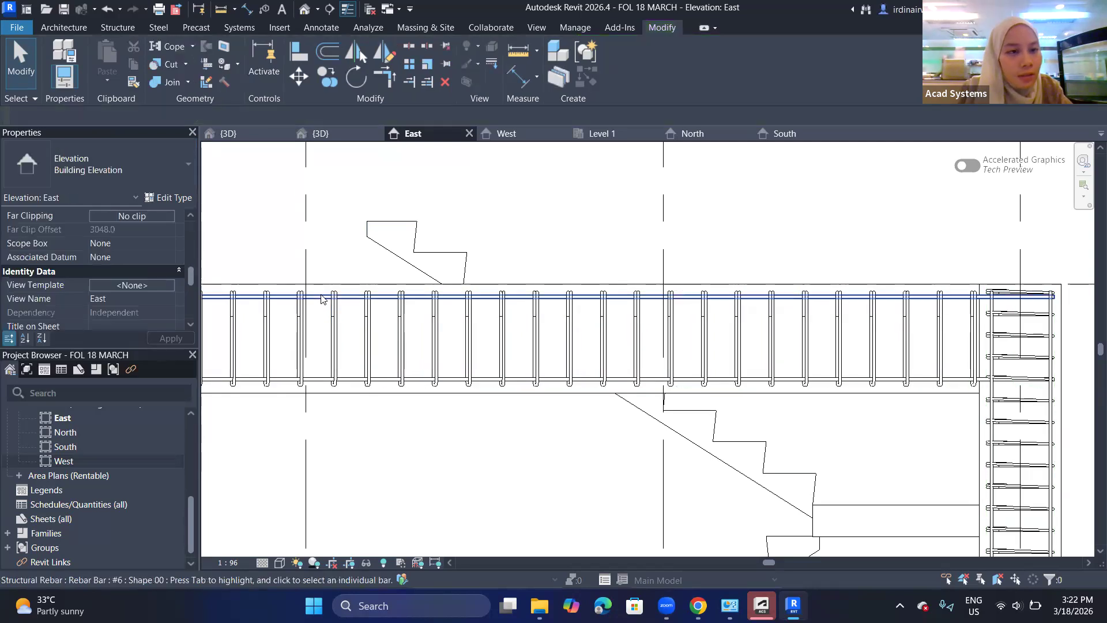
pyautogui.click(321, 297)
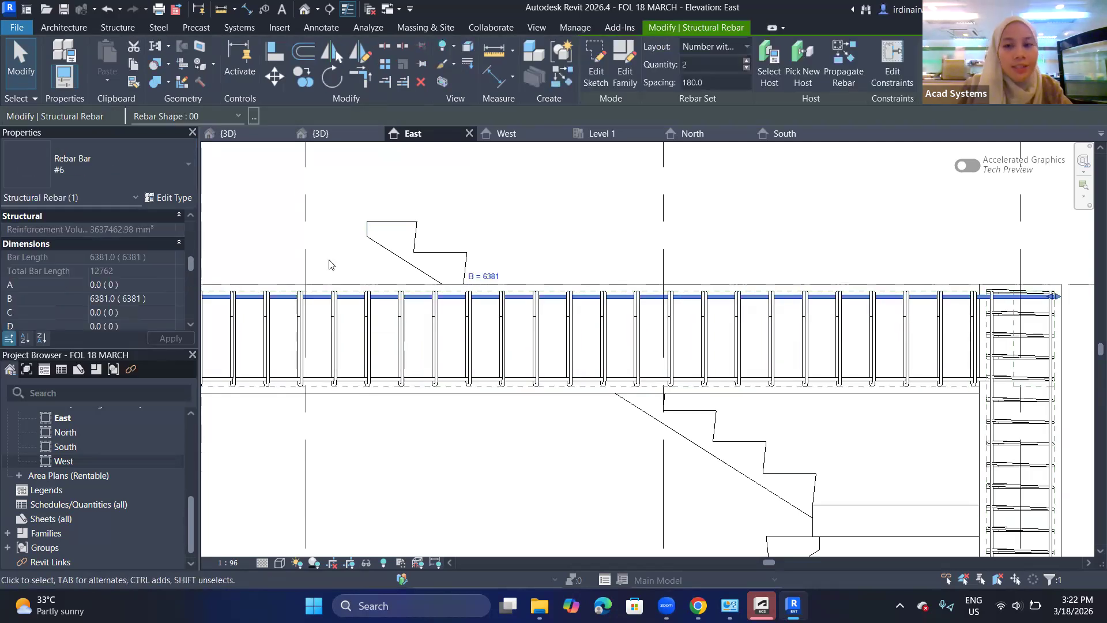
pyautogui.scroll(-2, 331, 258)
pyautogui.click(343, 212)
# - Examine the profile of the lower precast stair flight in the East elevation
pyautogui.scroll(-3, 753, 396)
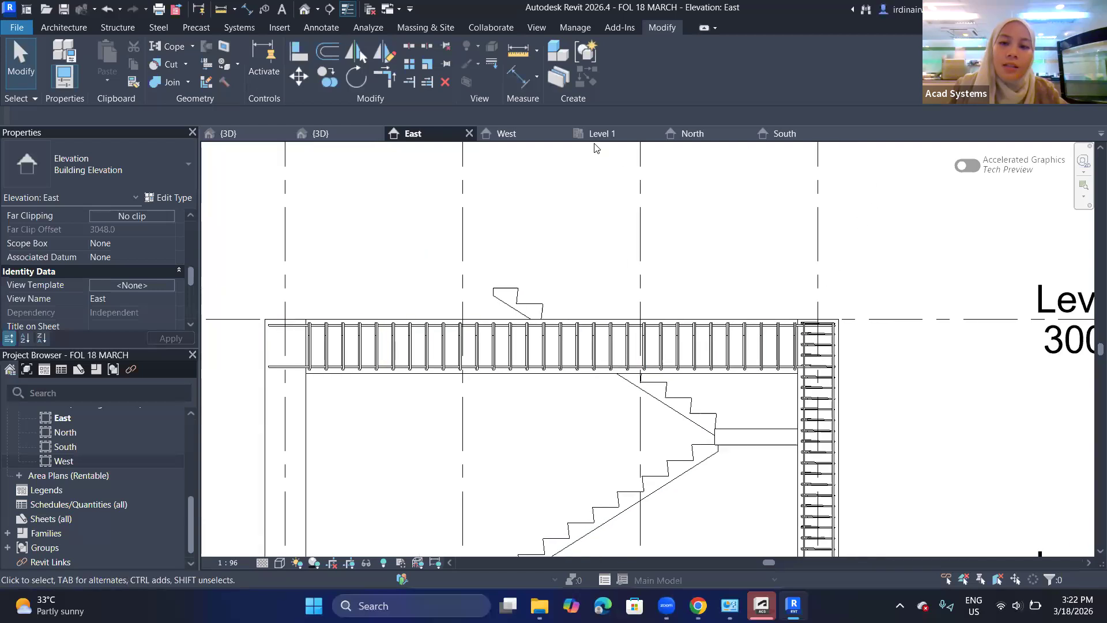
pyautogui.scroll(-1, 675, 286)
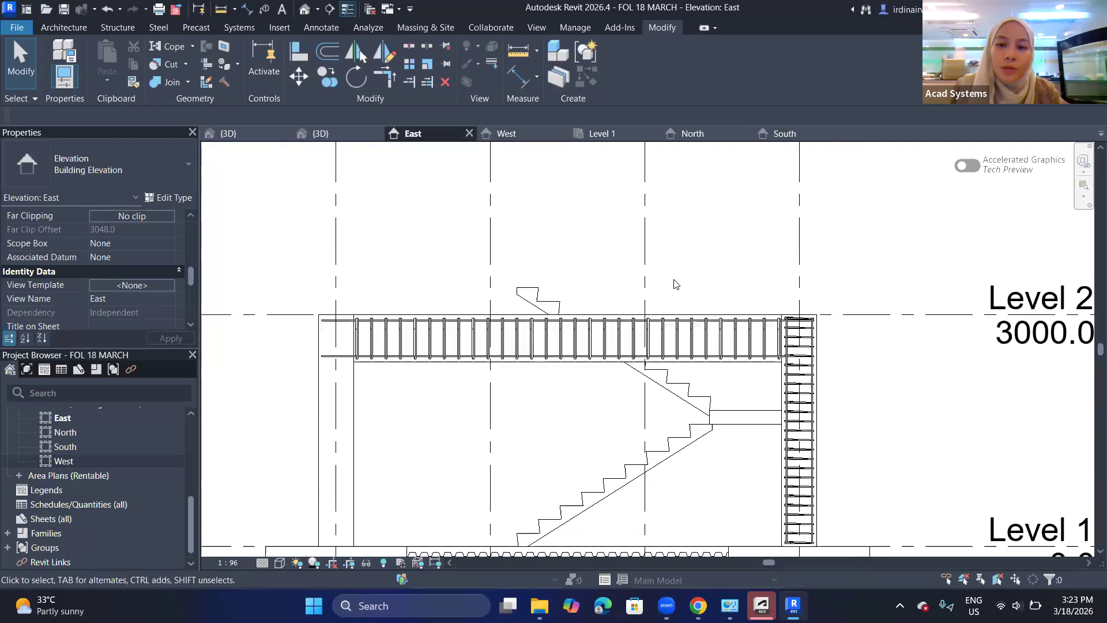
pyautogui.scroll(1, 687, 351)
pyautogui.moveTo(665, 430); pyautogui.dragTo(708, 285, button='middle')
pyautogui.scroll(4, 637, 403)
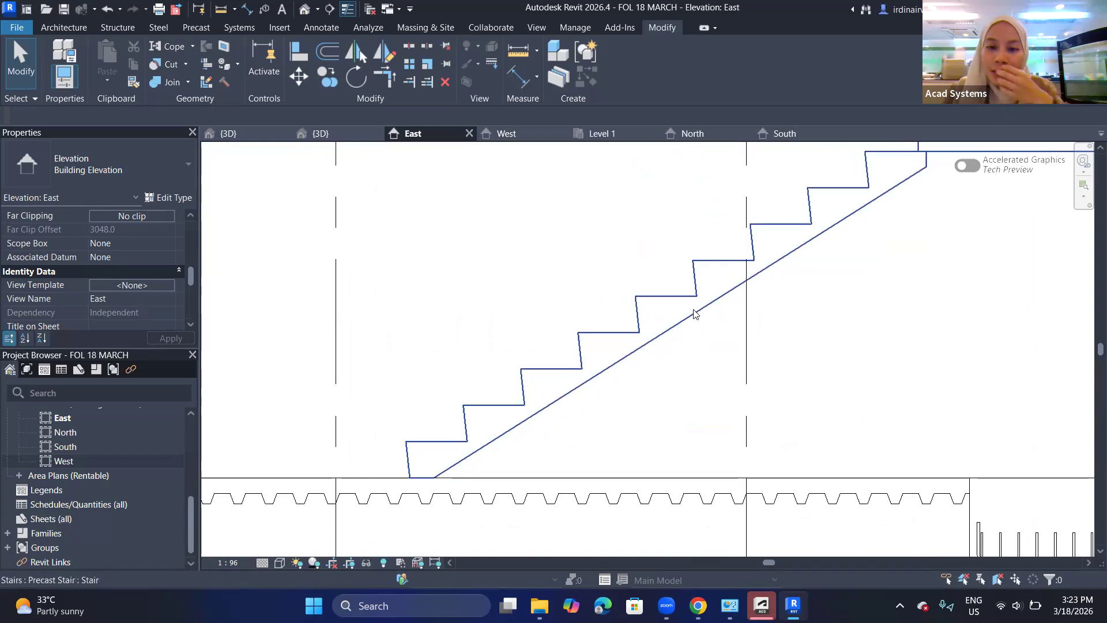
pyautogui.scroll(2, 688, 320)
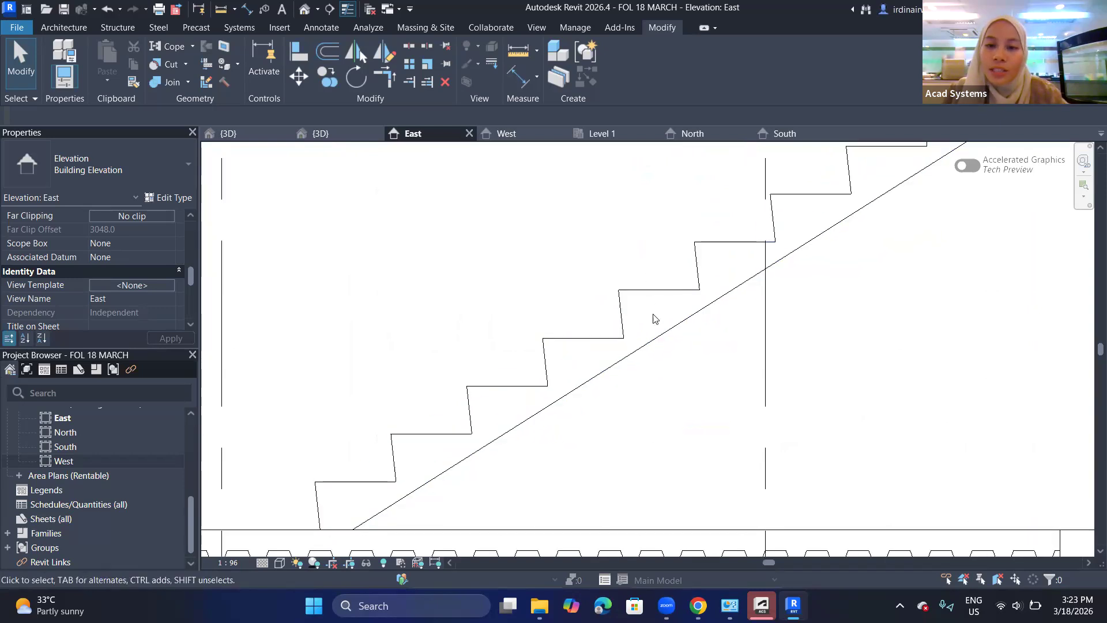
# - Start a sketched rebar in the East elevation with the precast stair as its host
pyautogui.click(659, 338)
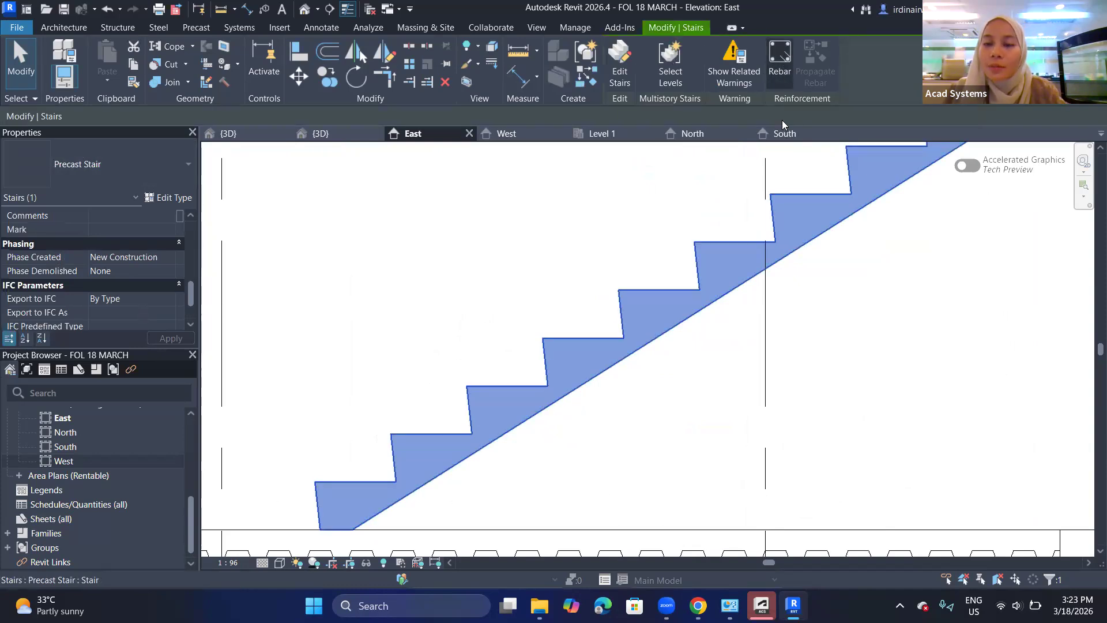
pyautogui.click(780, 68)
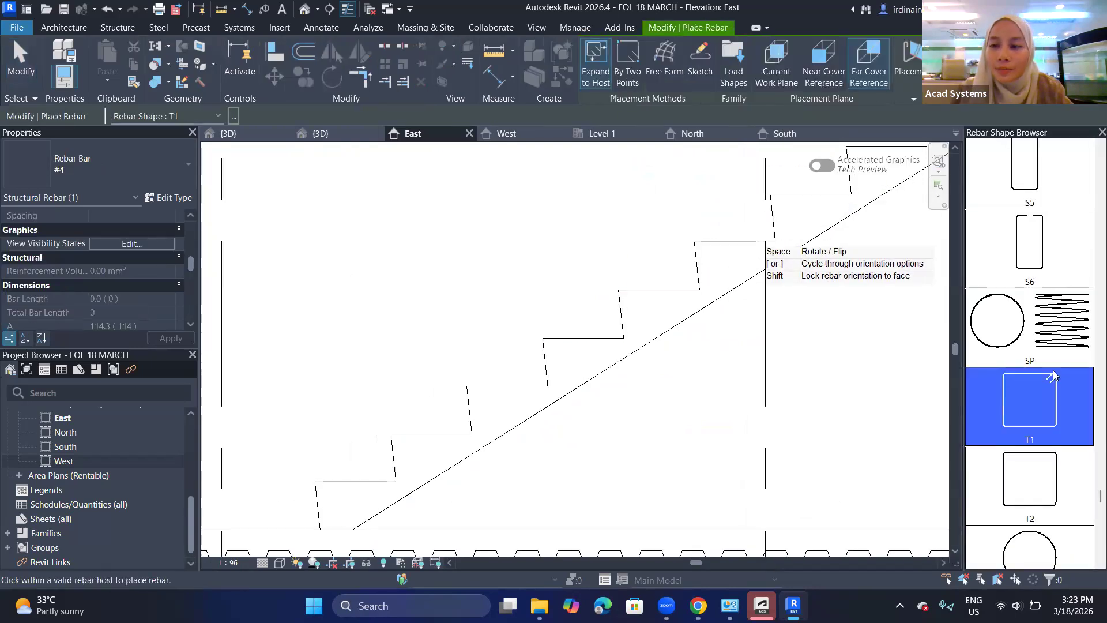
pyautogui.scroll(6, 1030, 323)
pyautogui.moveTo(746, 239); pyautogui.dragTo(444, 407, button='middle')
pyautogui.scroll(2, 689, 279)
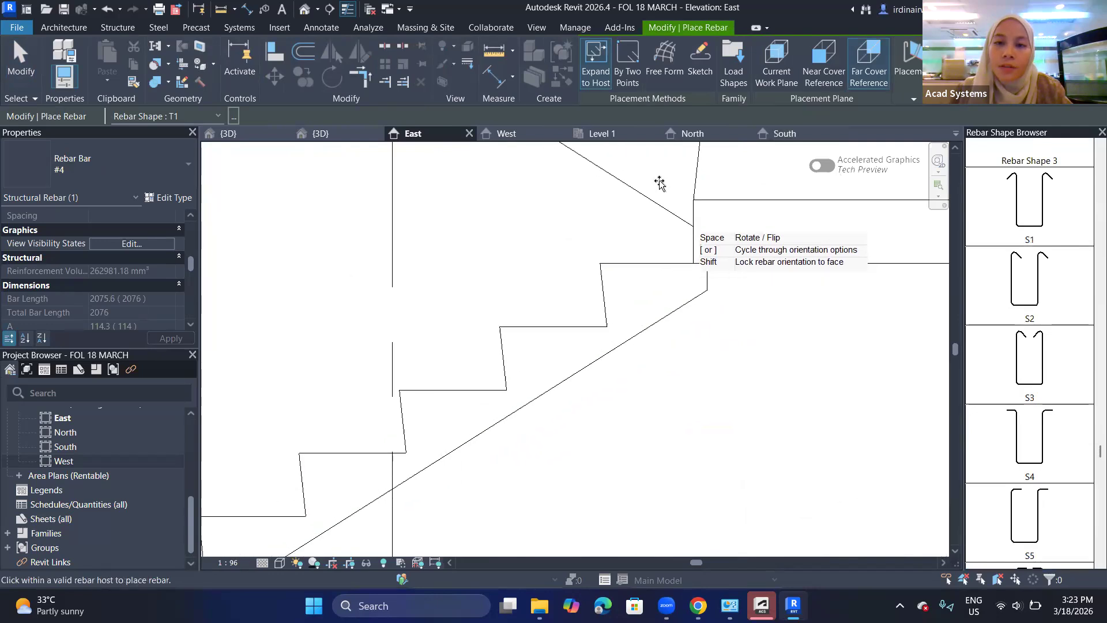
pyautogui.click(697, 67)
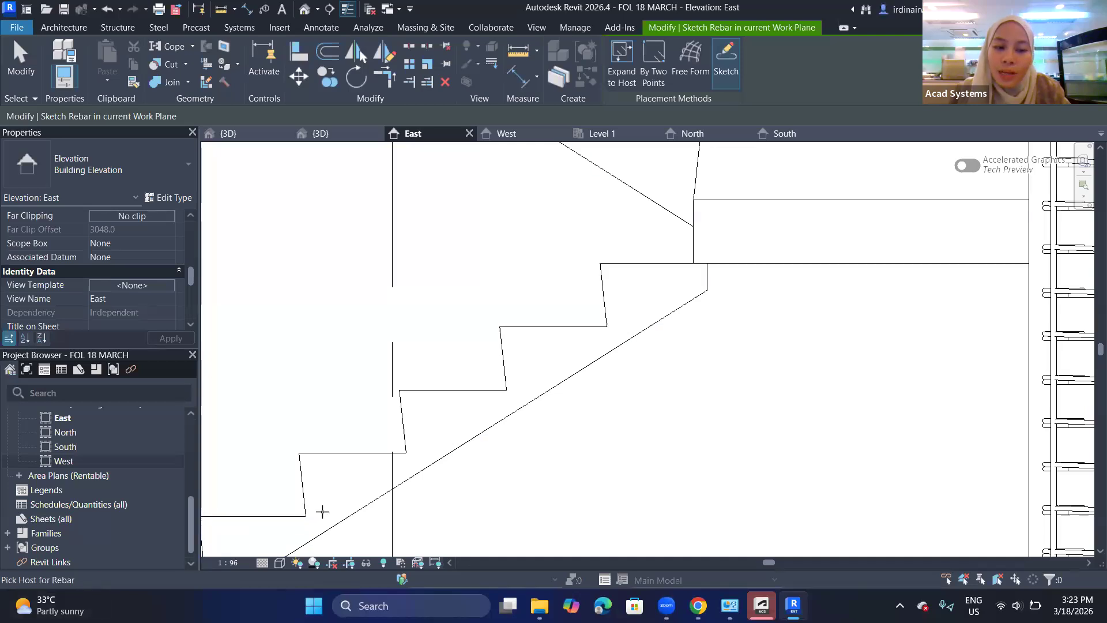
pyautogui.click(677, 263)
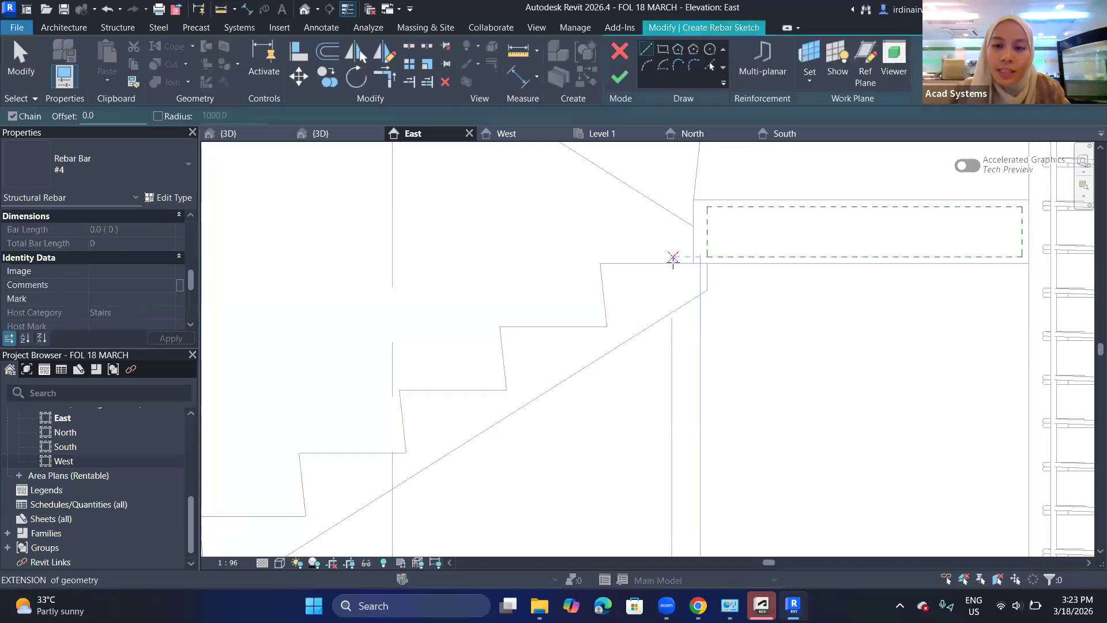
# - Sketch an L-shaped bar, about 260 mm under the top tread and about 193 mm down along its riser, and finish the sketch
pyautogui.scroll(2, 700, 278)
pyautogui.click(735, 265)
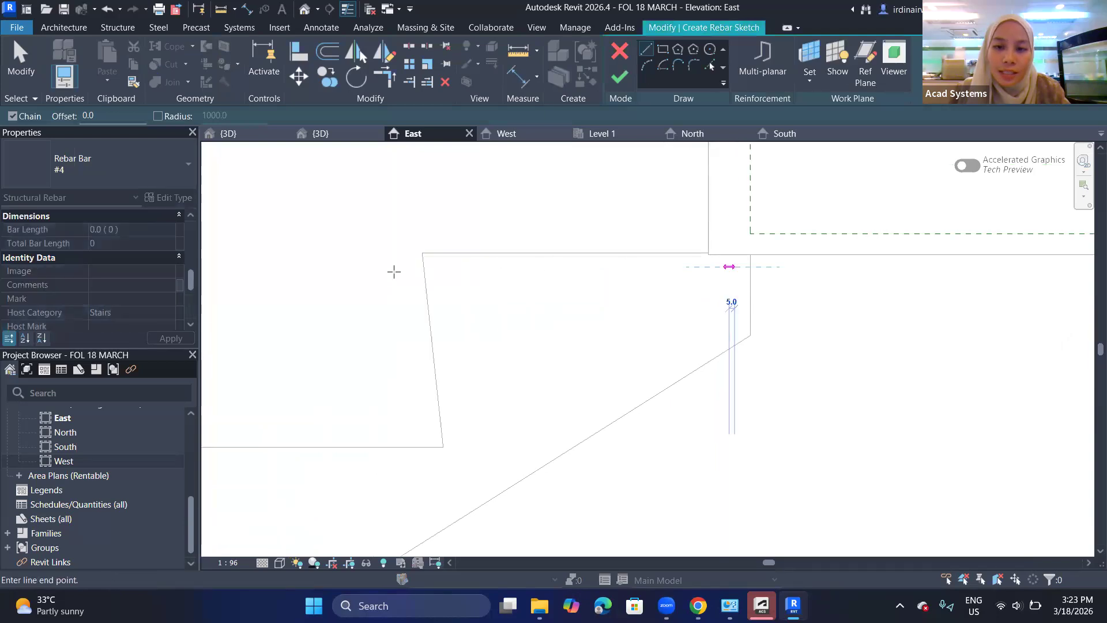
pyautogui.click(443, 267)
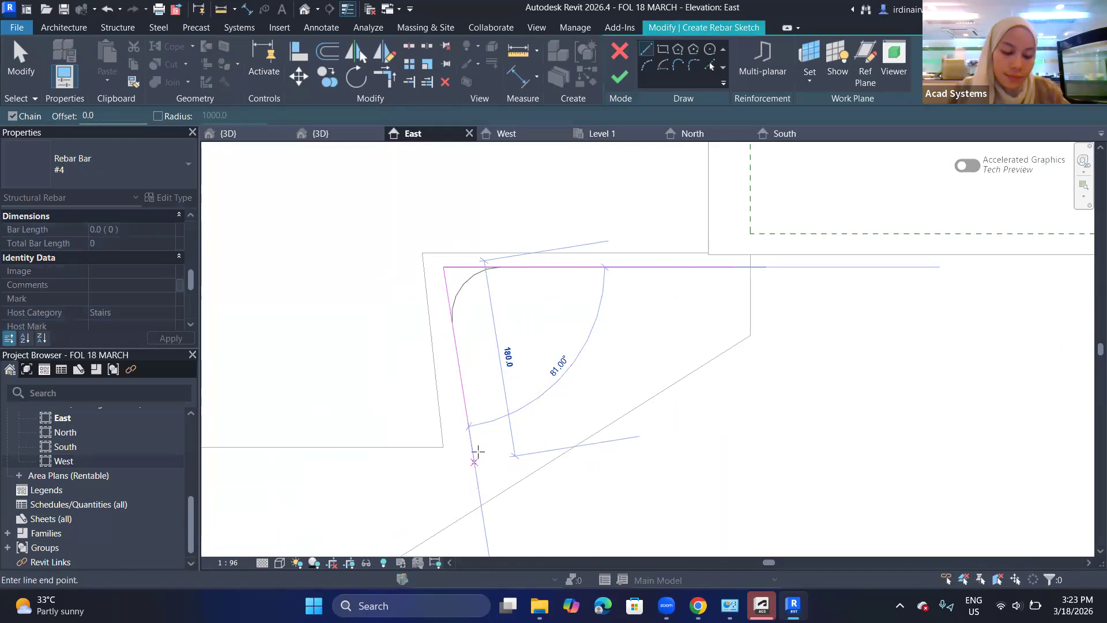
pyautogui.moveTo(487, 460); pyautogui.dragTo(489, 434, button='middle')
pyautogui.scroll(1, 489, 433)
pyautogui.moveTo(515, 383); pyautogui.dragTo(506, 373, button='middle')
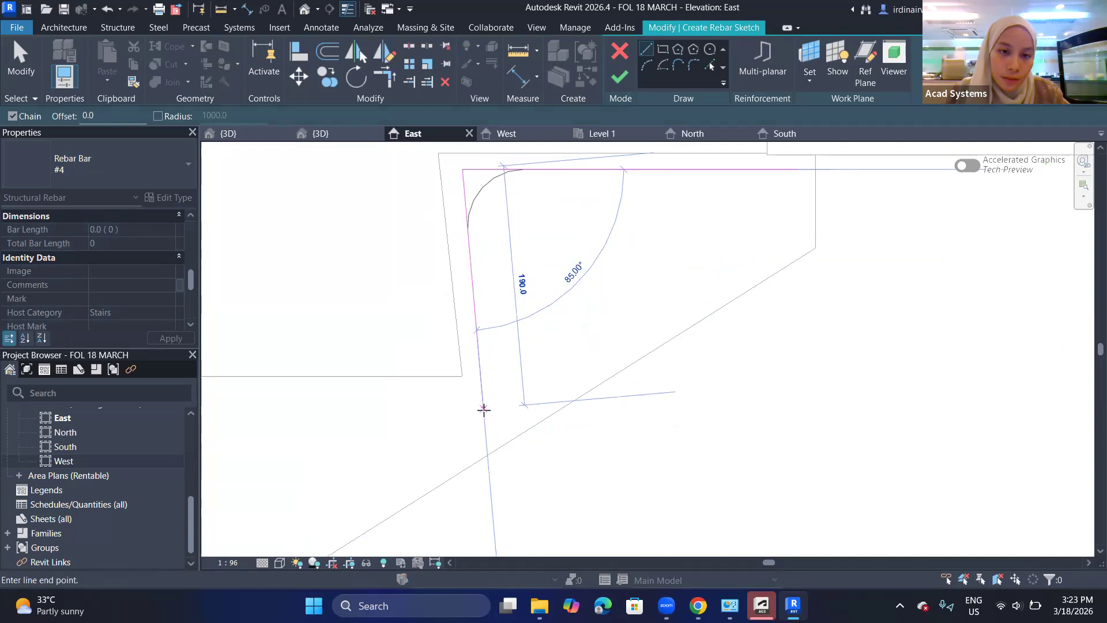
pyautogui.click(487, 419)
pyautogui.click(624, 79)
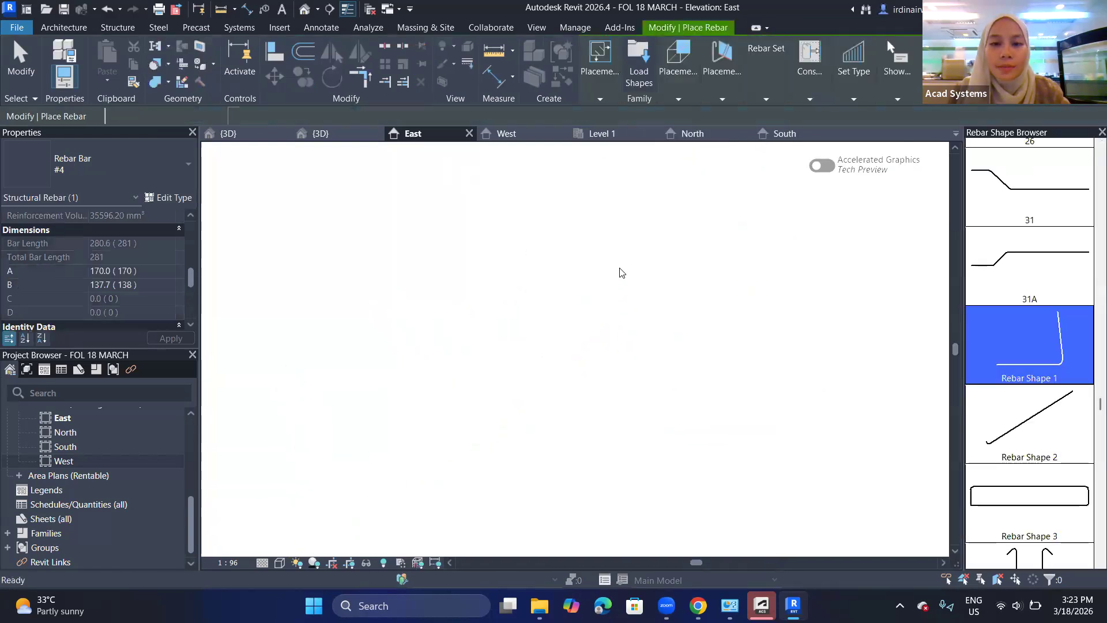
# - Set the new L-shaped bar's view visibility to unobscured in the {3D} view
pyautogui.click(610, 243)
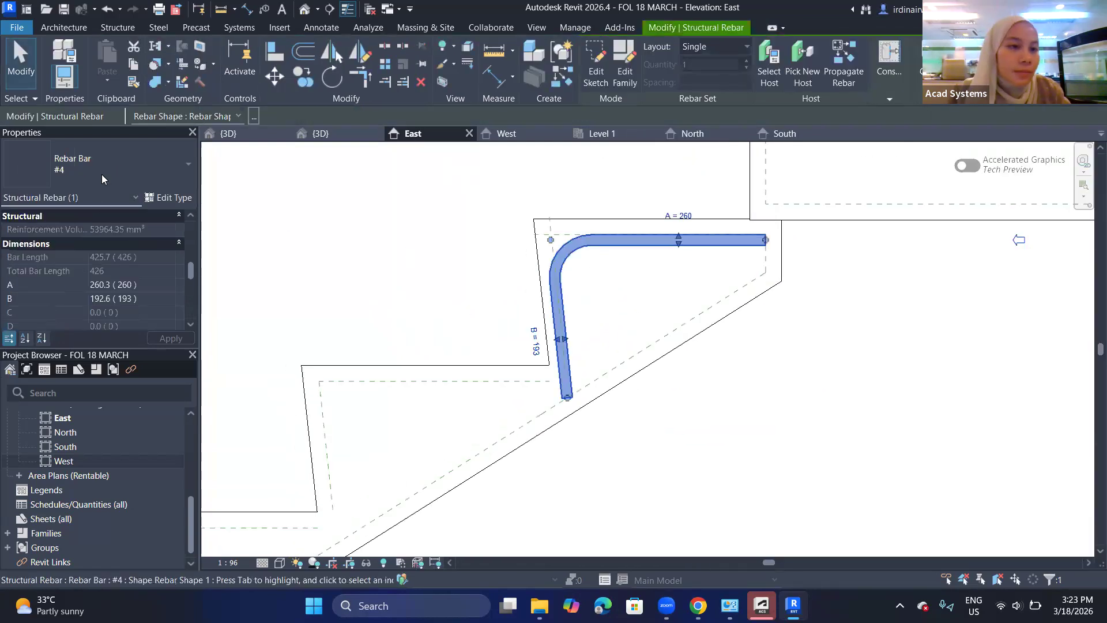
pyautogui.scroll(1, 134, 298)
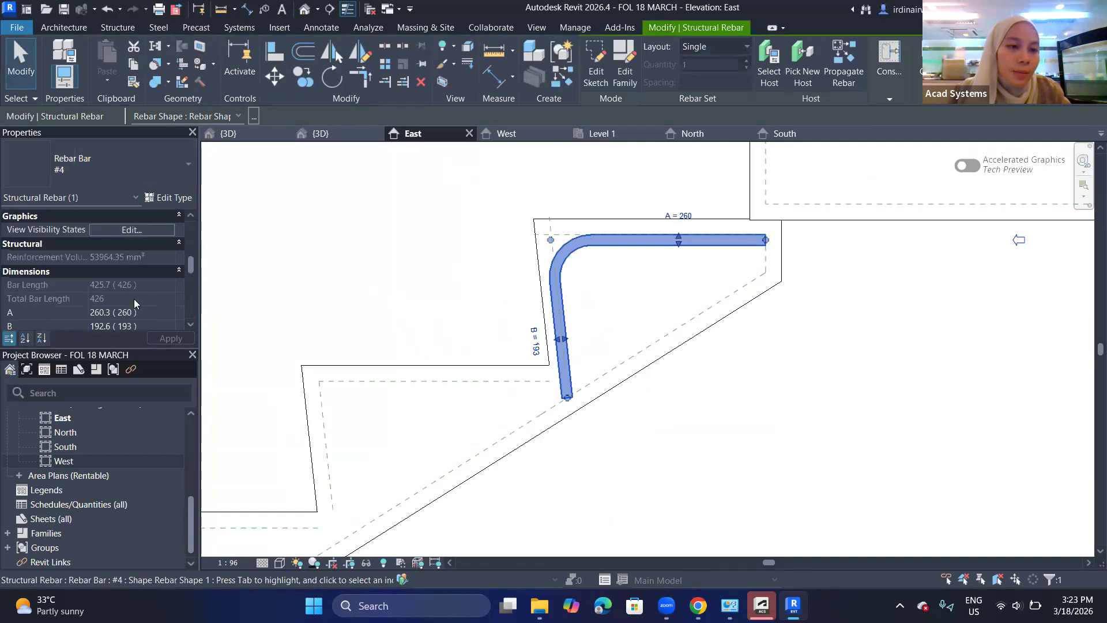
pyautogui.click(131, 230)
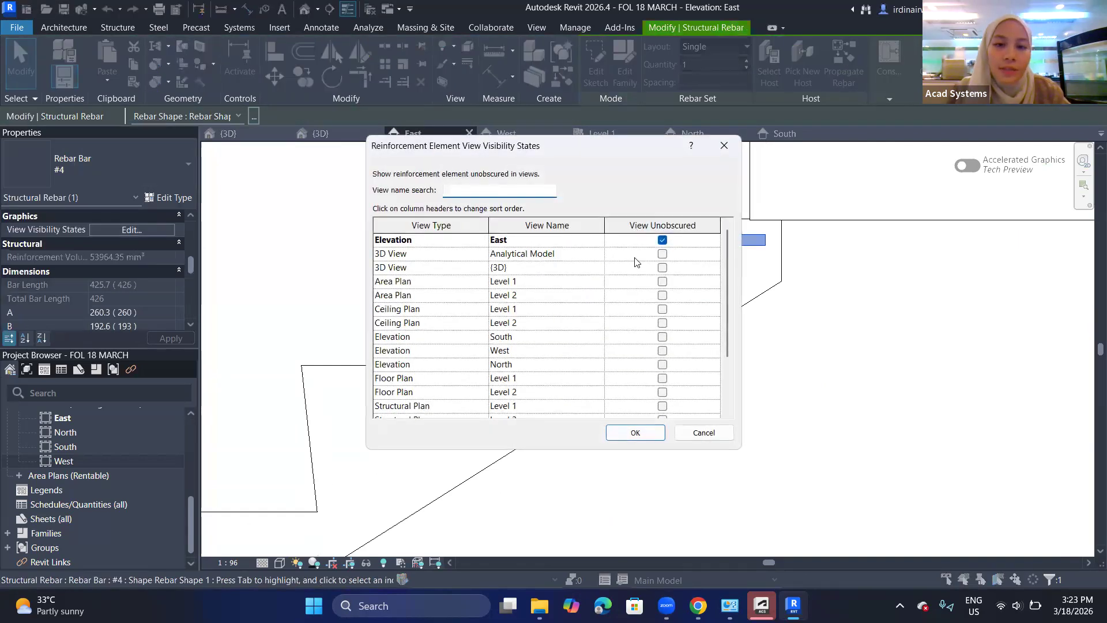
pyautogui.click(663, 268)
pyautogui.click(666, 286)
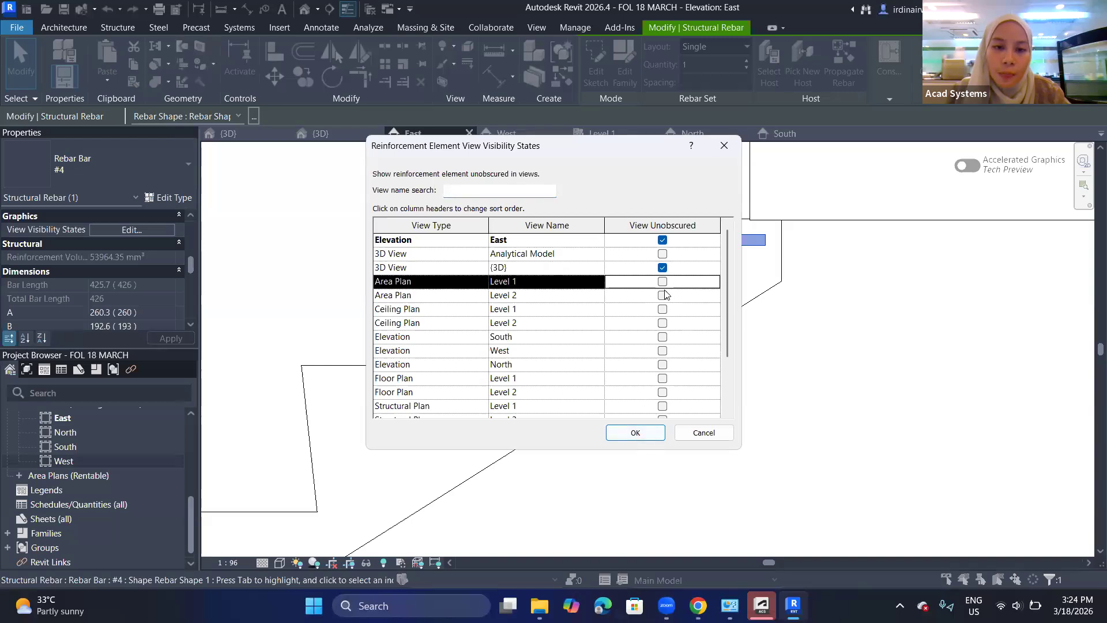
pyautogui.click(667, 295)
pyautogui.click(663, 282)
pyautogui.click(636, 432)
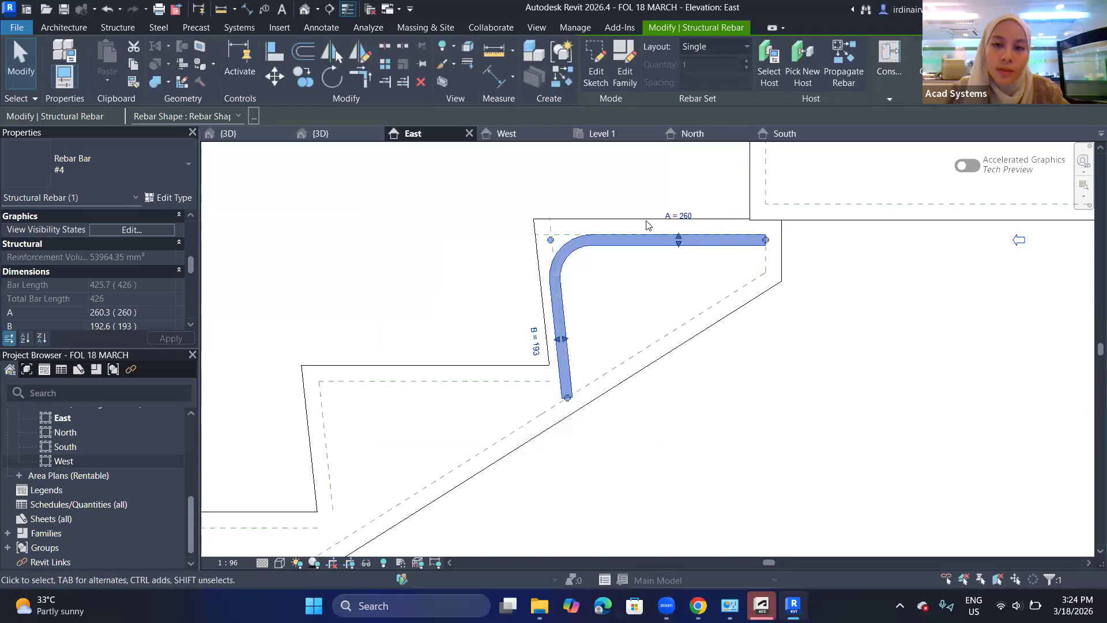
pyautogui.scroll(2, 653, 226)
pyautogui.press('Escape')
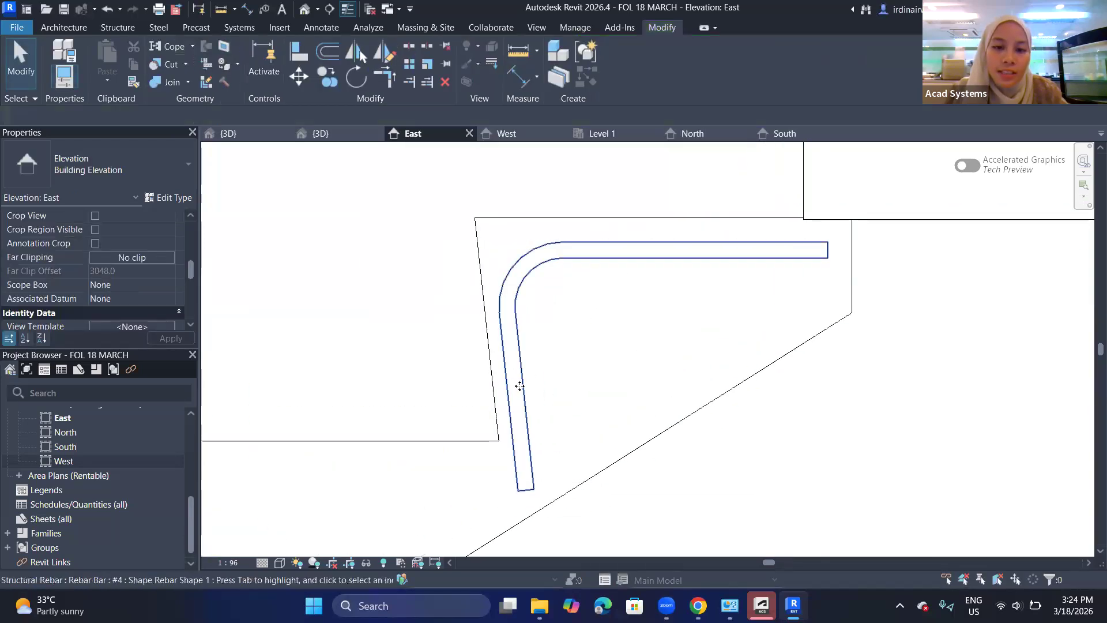
# - Shift the bar's riser leg inward and shorten its lower end, leaving legs of about 252 mm and 161 mm
pyautogui.click(520, 386)
pyautogui.moveTo(518, 403); pyautogui.dragTo(526, 406)
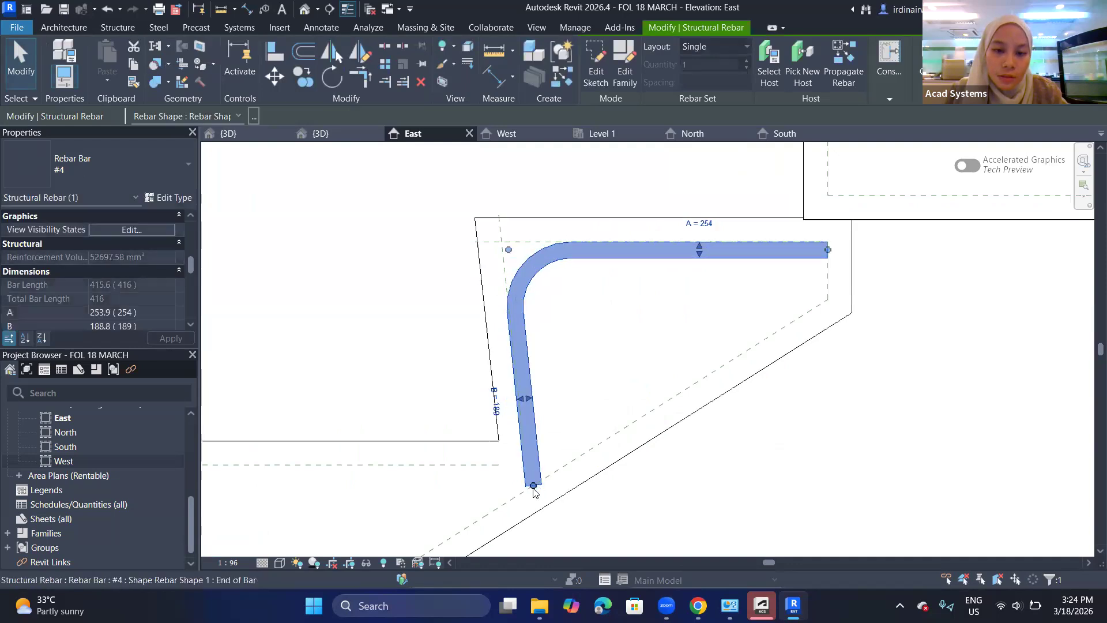
pyautogui.moveTo(525, 402); pyautogui.dragTo(523, 397)
pyautogui.moveTo(531, 446); pyautogui.dragTo(532, 450)
pyautogui.click(968, 323)
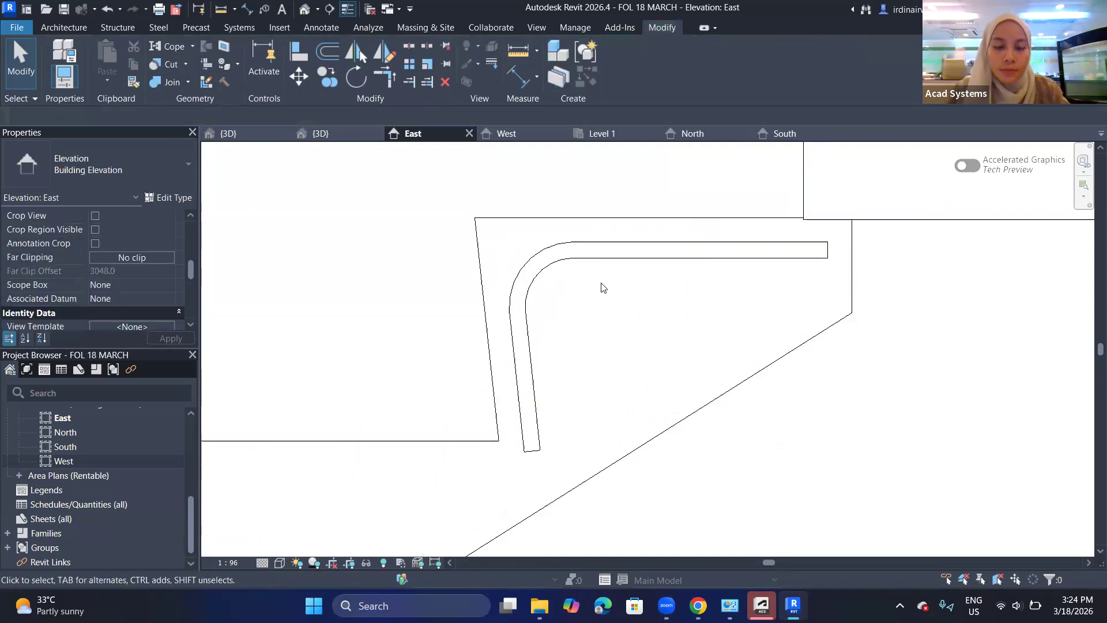
pyautogui.click(593, 252)
pyautogui.click(699, 195)
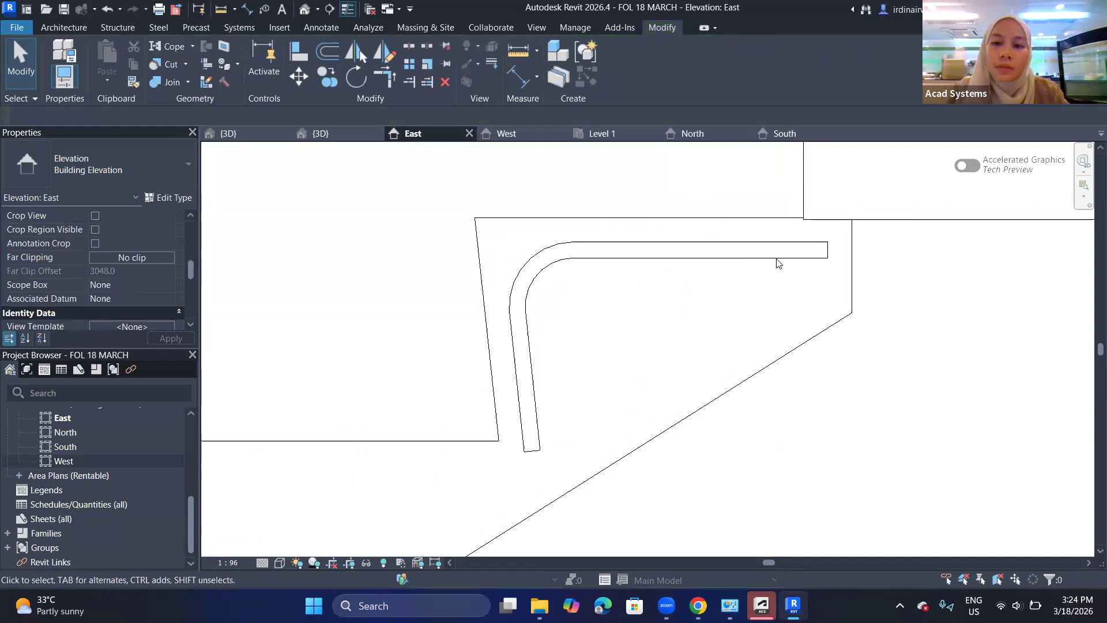
# - Set the bar's layout to Number with Spacing, with a quantity of 10 and a spacing of 95 mm
pyautogui.click(772, 249)
pyautogui.scroll(-1, 785, 246)
pyautogui.moveTo(787, 247); pyautogui.dragTo(847, 250, button='middle')
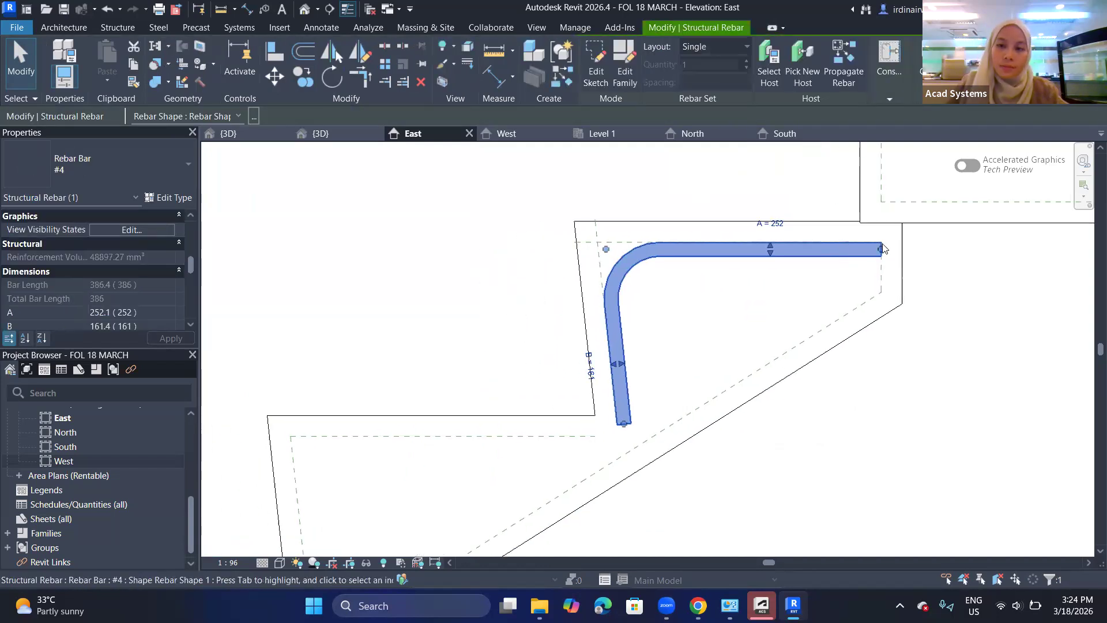
pyautogui.click(695, 46)
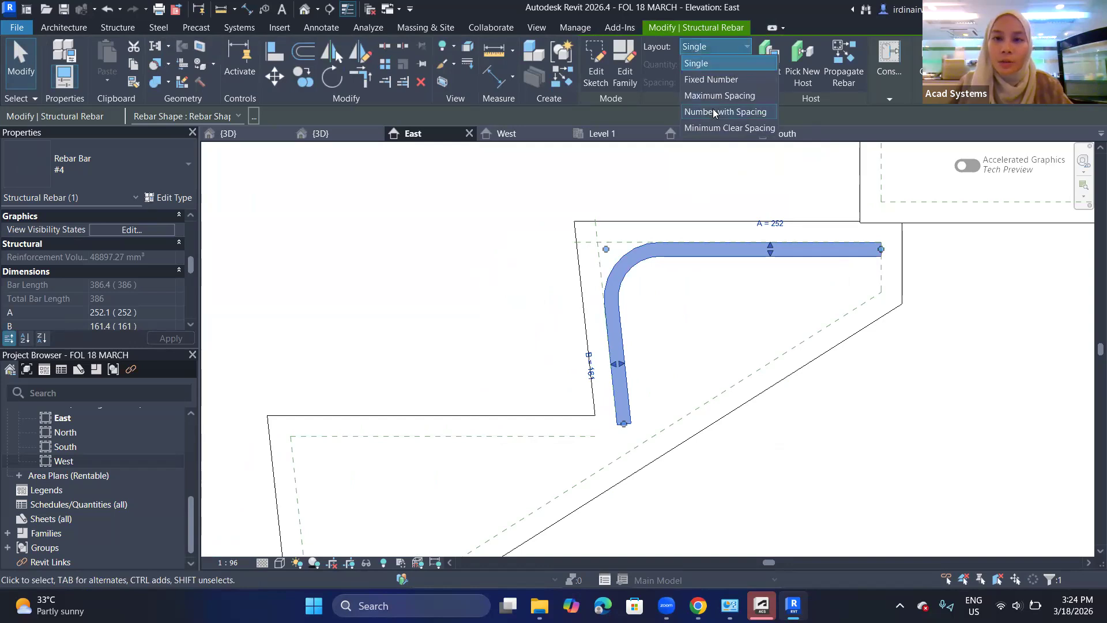
pyautogui.click(713, 109)
pyautogui.click(712, 65)
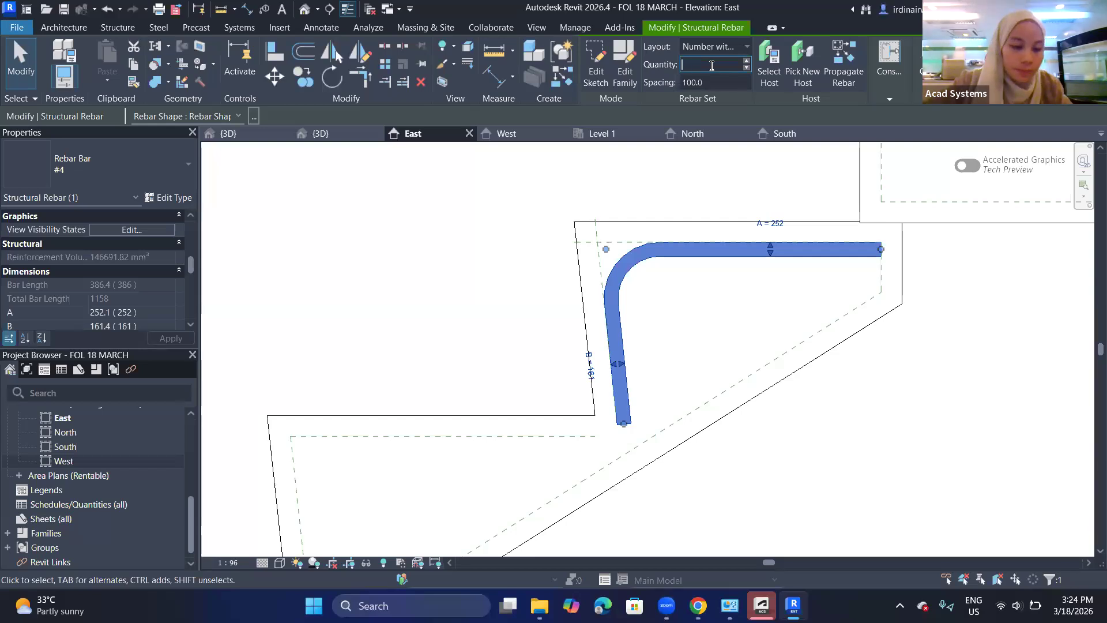
pyautogui.press('Tab')
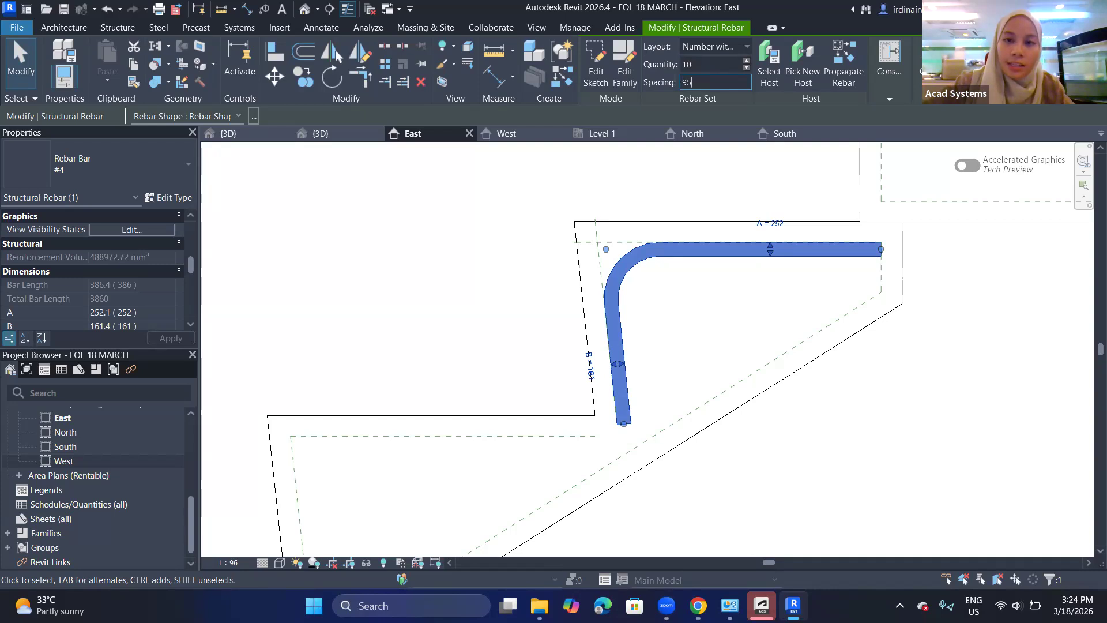
pyautogui.press('Return')
# - Move the rebar set about 40 mm inward from the stair's side edge in the front-facing 3D view
pyautogui.scroll(-1, 800, 305)
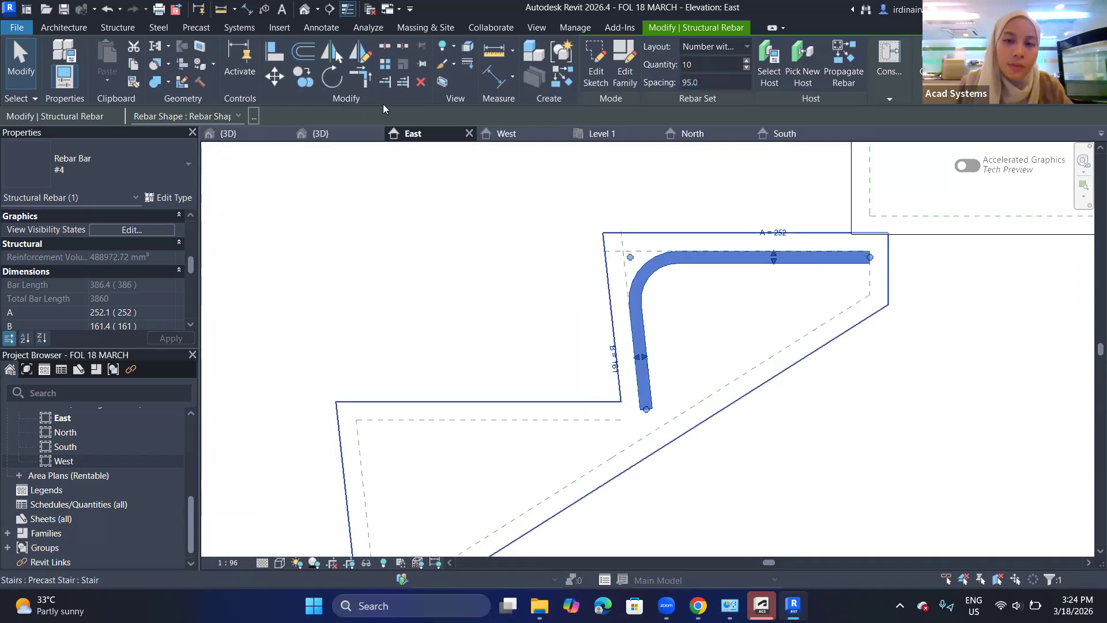
pyautogui.click(320, 133)
pyautogui.scroll(-6, 668, 344)
pyautogui.moveTo(492, 300); pyautogui.dragTo(627, 158, button='middle')
pyautogui.scroll(4, 452, 290)
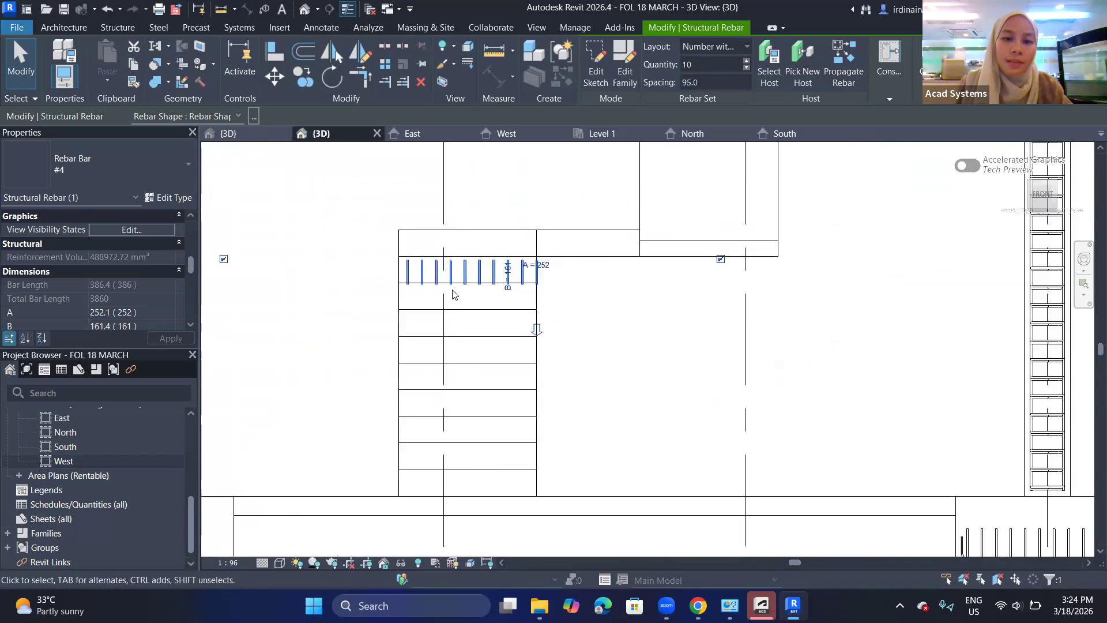
pyautogui.click(524, 286)
pyautogui.scroll(1, 702, 326)
pyautogui.moveTo(576, 291); pyautogui.dragTo(712, 363, button='middle')
pyautogui.click(627, 300)
pyautogui.scroll(2, 640, 323)
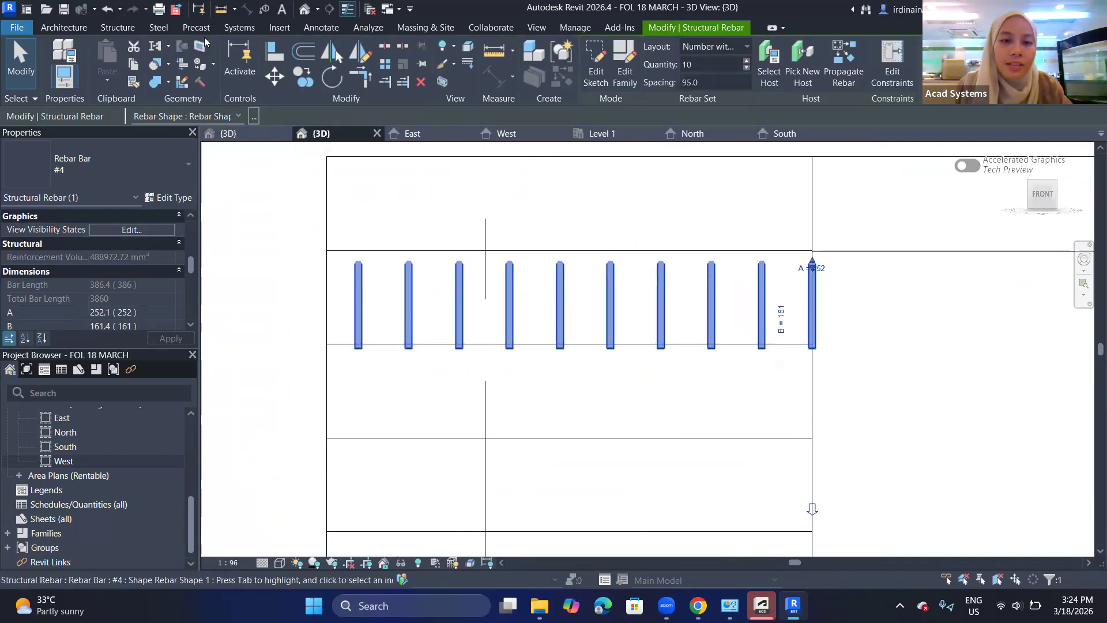
pyautogui.click(273, 79)
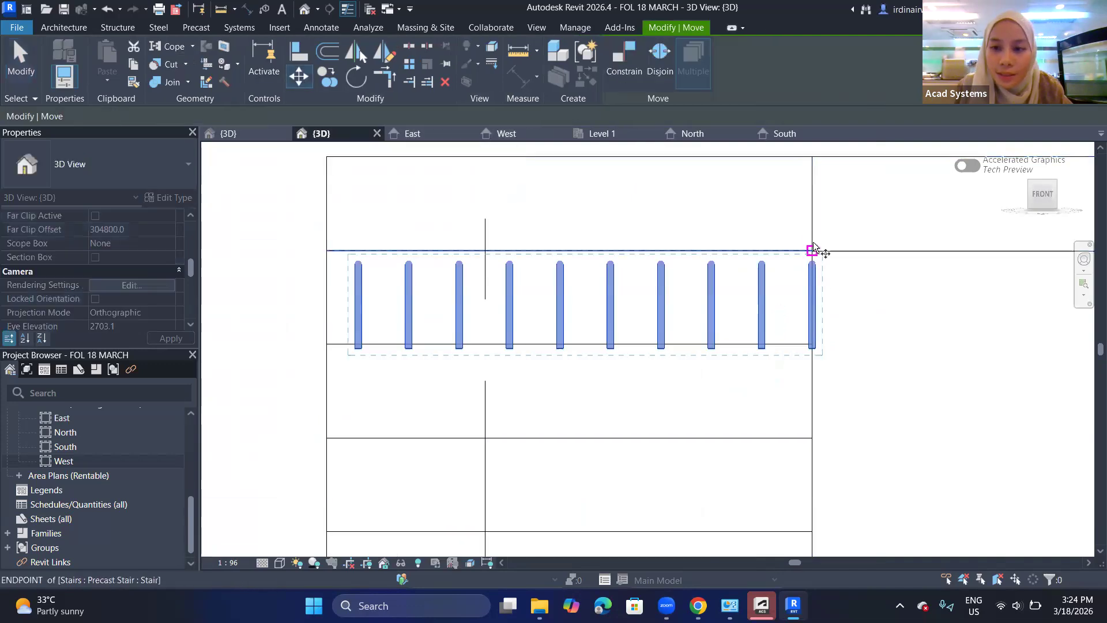
pyautogui.click(813, 250)
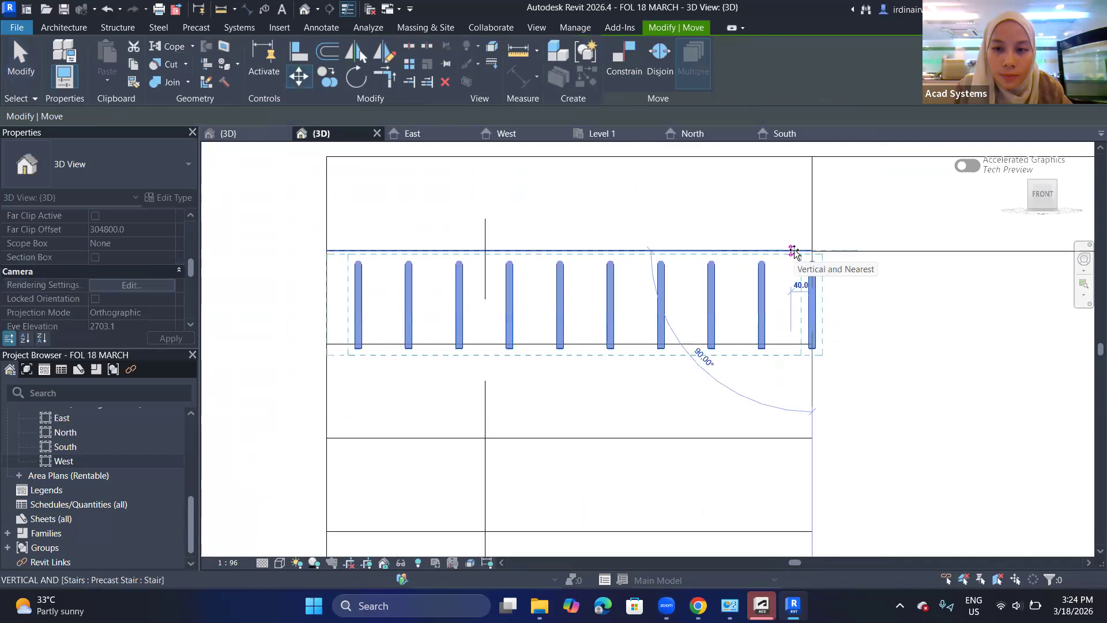
pyautogui.click(793, 250)
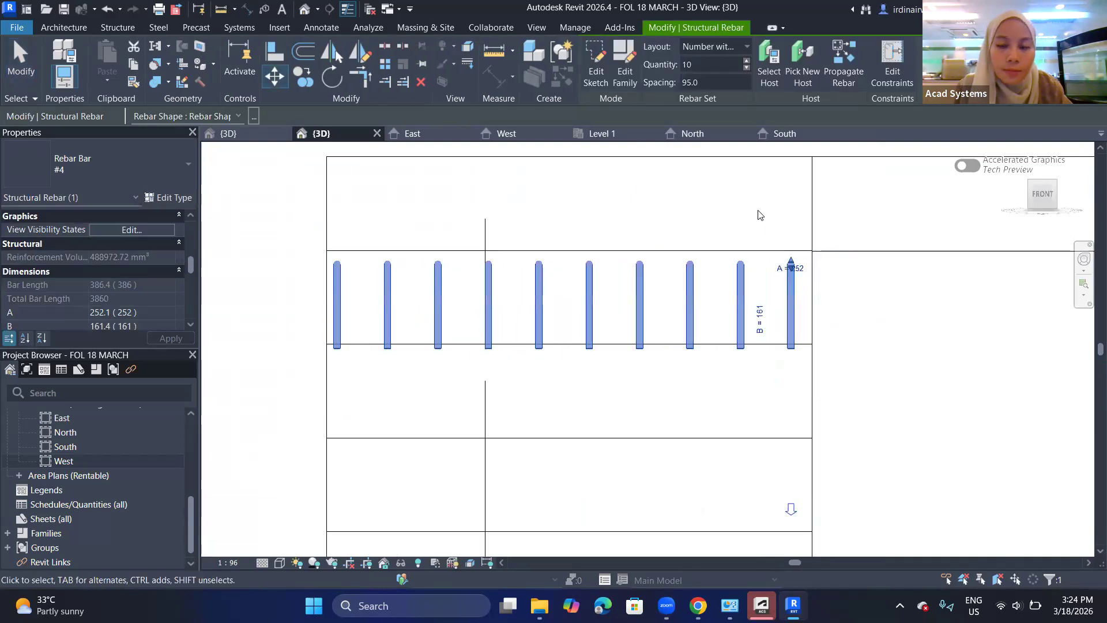
# - Move the rebar set about 15 mm diagonally upward and back toward the stair's side edge
pyautogui.click(275, 77)
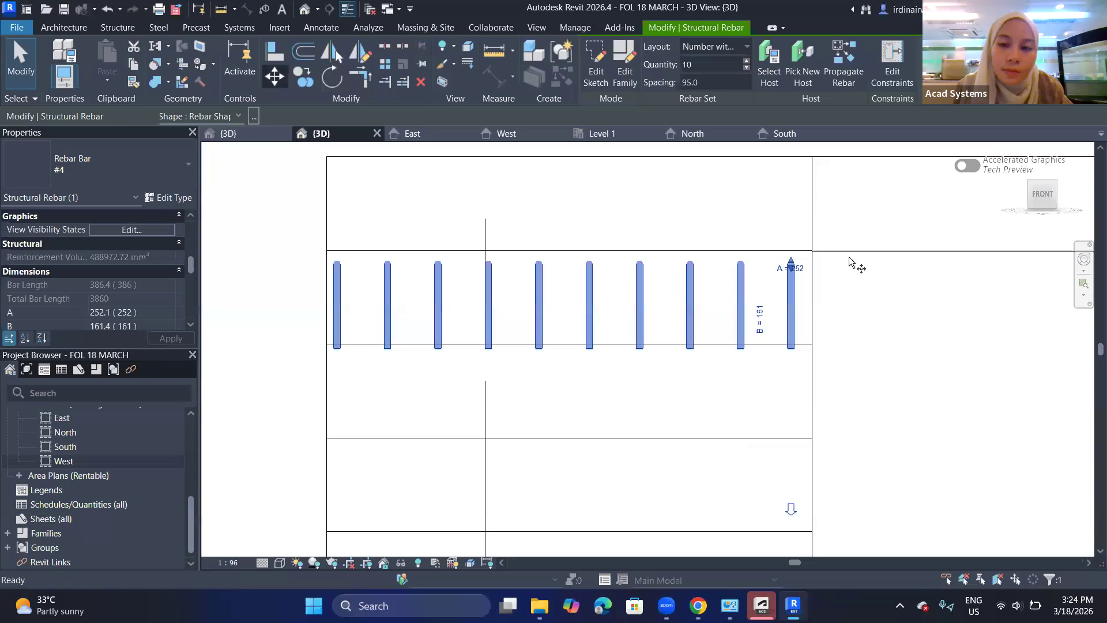
pyautogui.scroll(1, 918, 154)
pyautogui.moveTo(848, 159); pyautogui.dragTo(774, 242, button='middle')
pyautogui.scroll(1, 774, 242)
pyautogui.click(782, 282)
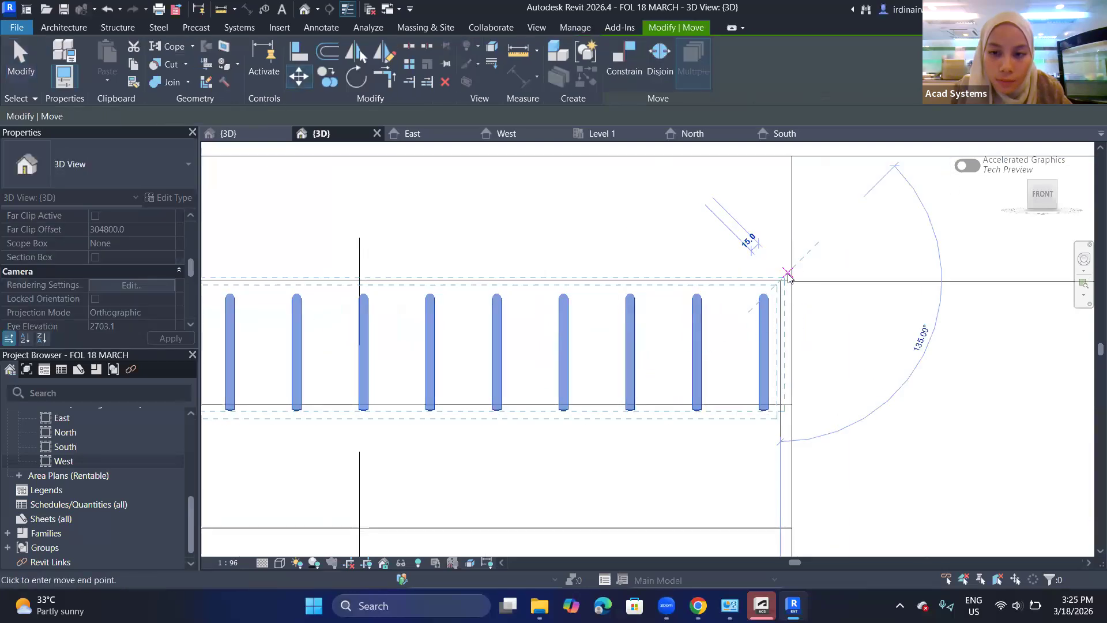
pyautogui.click(788, 276)
pyautogui.scroll(-2, 848, 345)
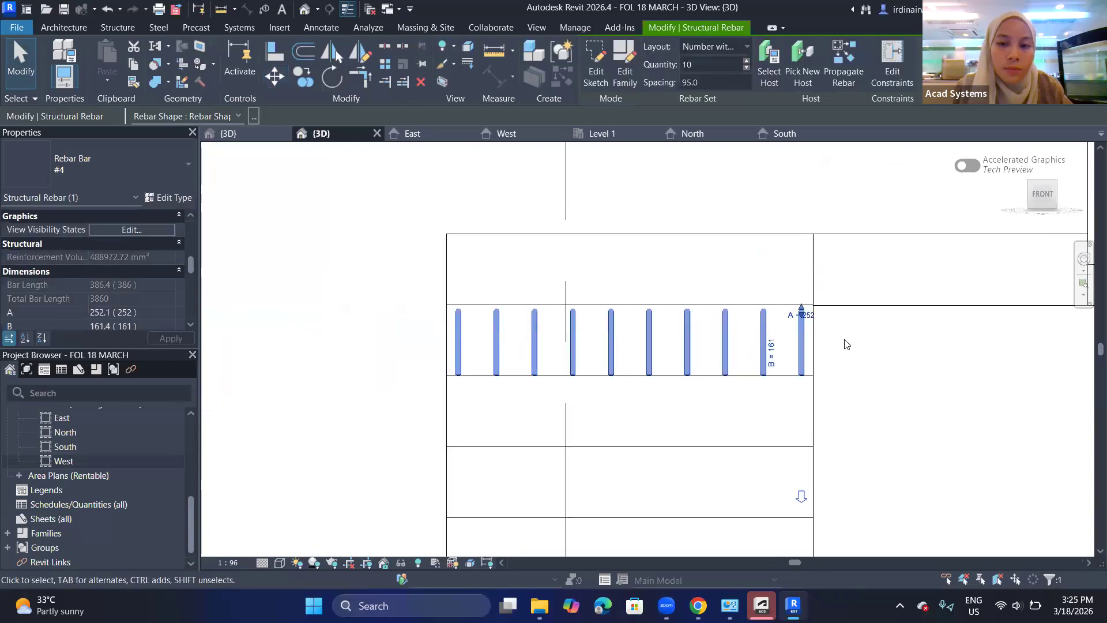
pyautogui.scroll(3, 846, 344)
pyautogui.press('Escape')
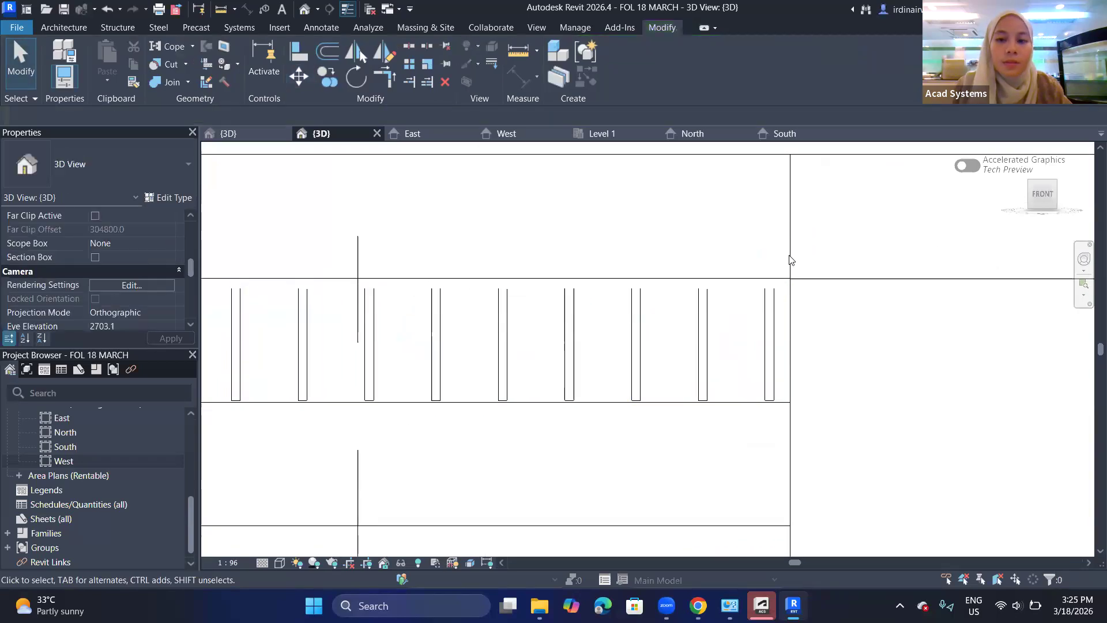
pyautogui.scroll(-1, 693, 167)
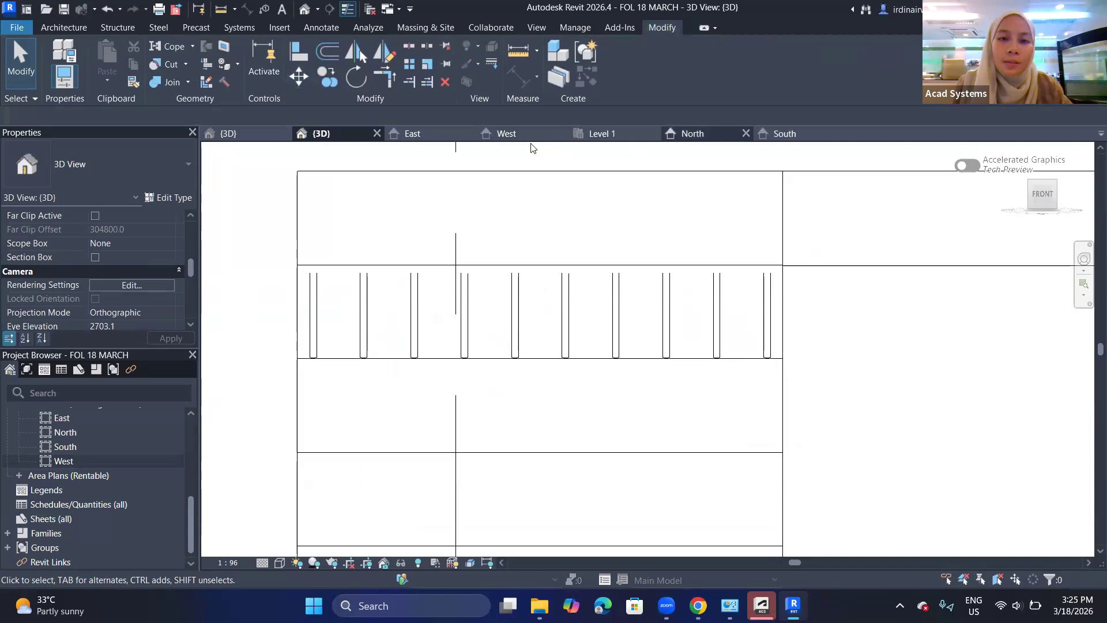
# - In the East elevation, lower the top-step bar's tread leg to the cover line and extend its riser leg, giving legs of about 251 mm and 172 mm
pyautogui.click(419, 134)
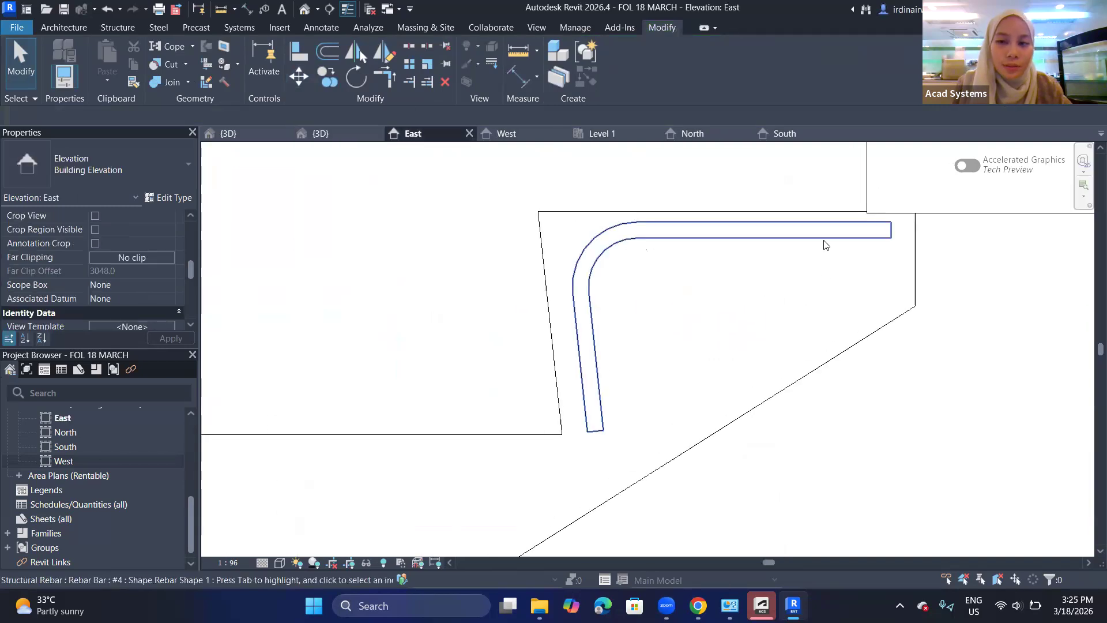
pyautogui.click(737, 242)
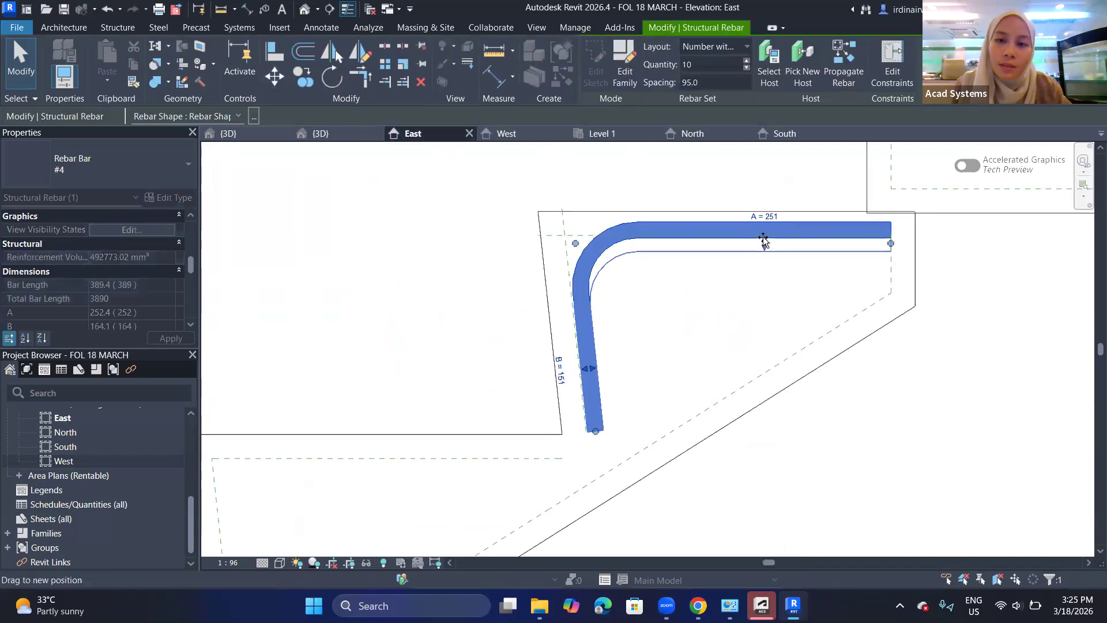
pyautogui.moveTo(765, 243); pyautogui.dragTo(764, 242)
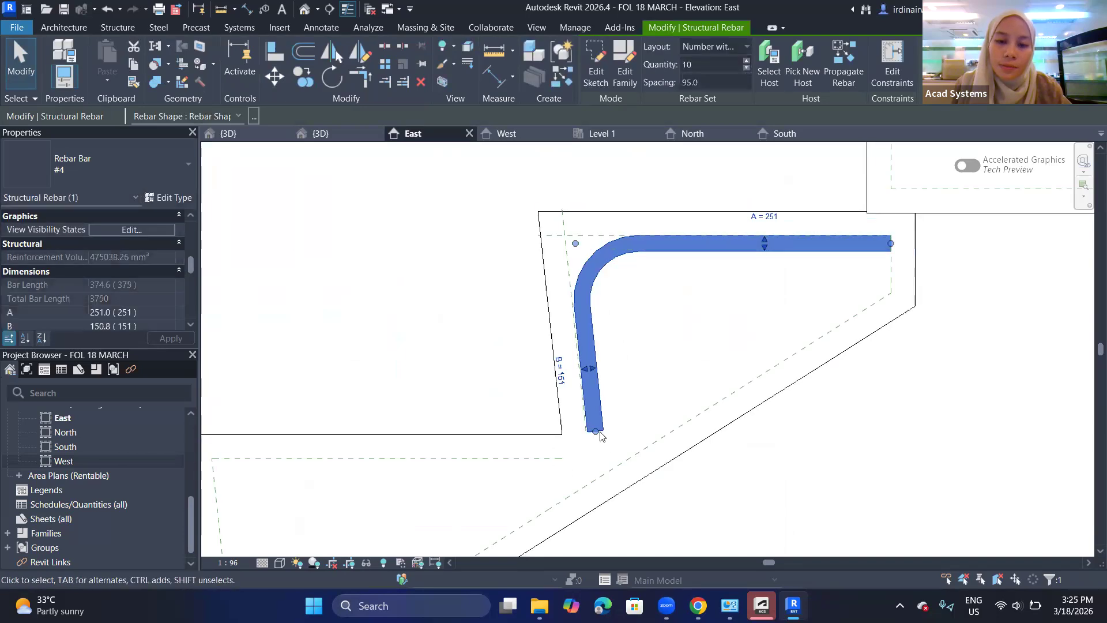
pyautogui.moveTo(596, 433); pyautogui.dragTo(779, 371)
pyautogui.click(296, 197)
pyautogui.scroll(2, 631, 321)
# - Copy the top step's rebar set onto the second step, using the corresponding nosing corners as start and end points
pyautogui.click(610, 268)
pyautogui.scroll(-3, 633, 282)
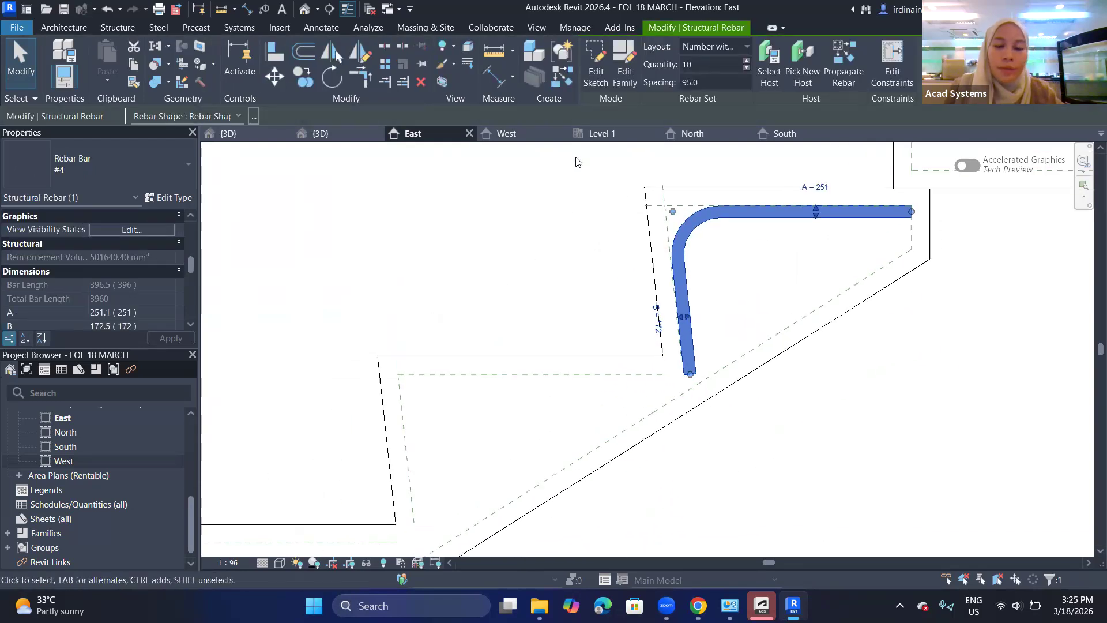
pyautogui.click(303, 76)
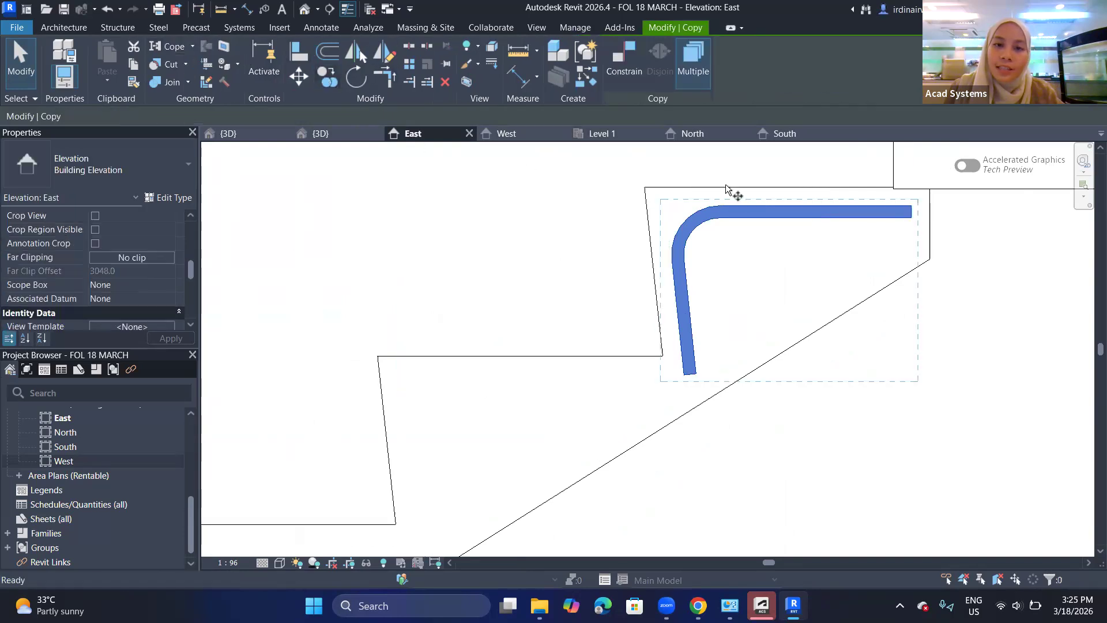
pyautogui.click(646, 188)
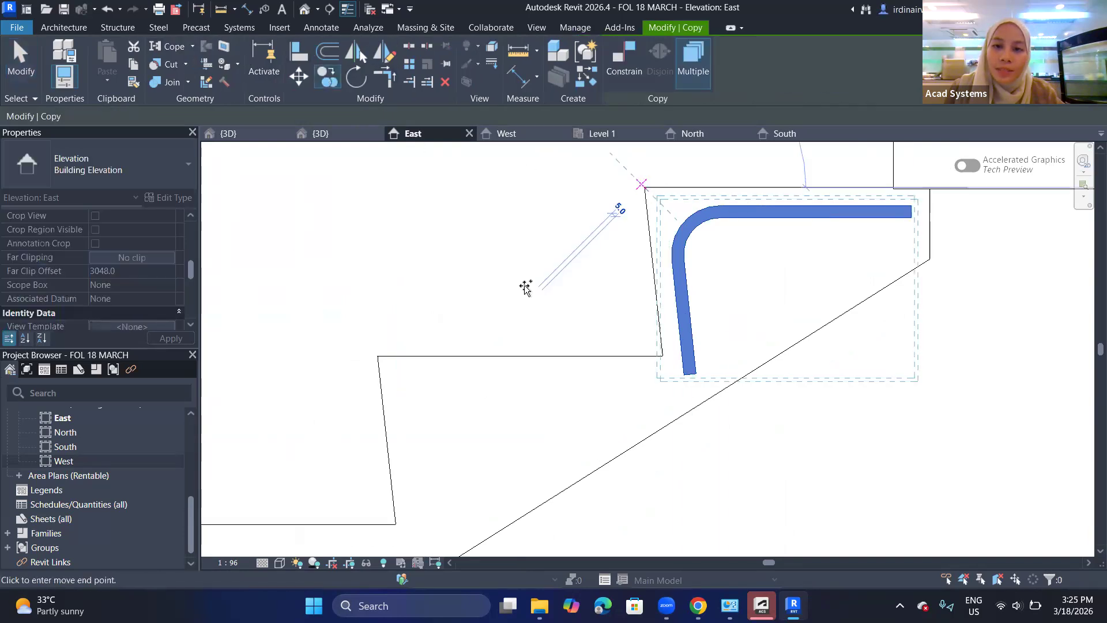
pyautogui.click(372, 357)
pyautogui.moveTo(541, 323); pyautogui.dragTo(672, 197, button='middle')
pyautogui.press('Escape')
pyautogui.press('Escape')
# - Set the spacing of the second step's rebar set to 100 mm
pyautogui.click(665, 277)
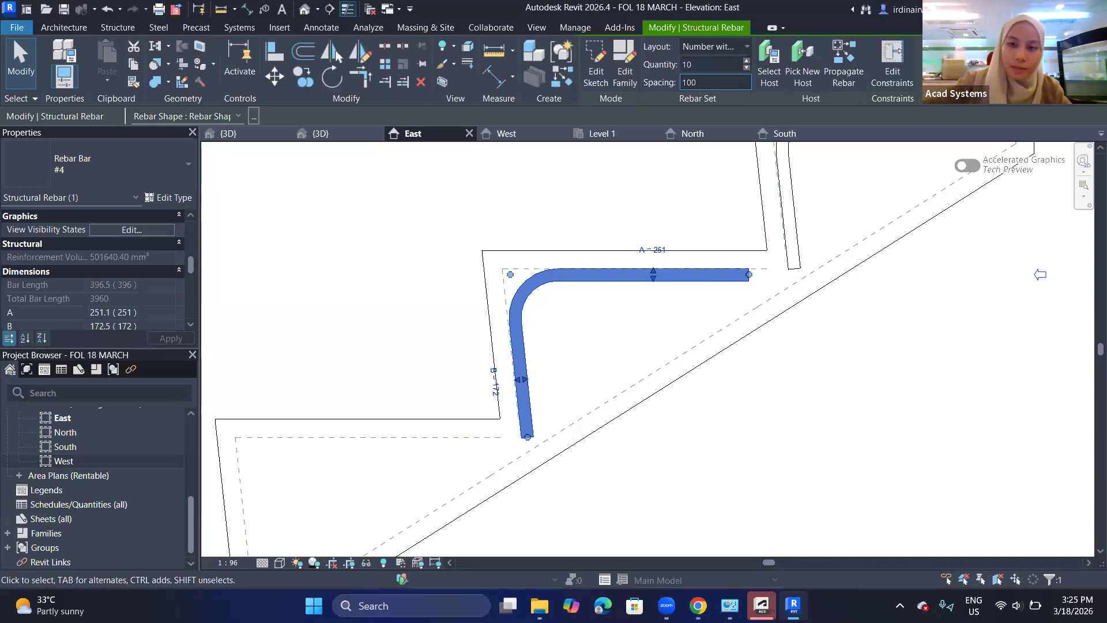
pyautogui.press('Return')
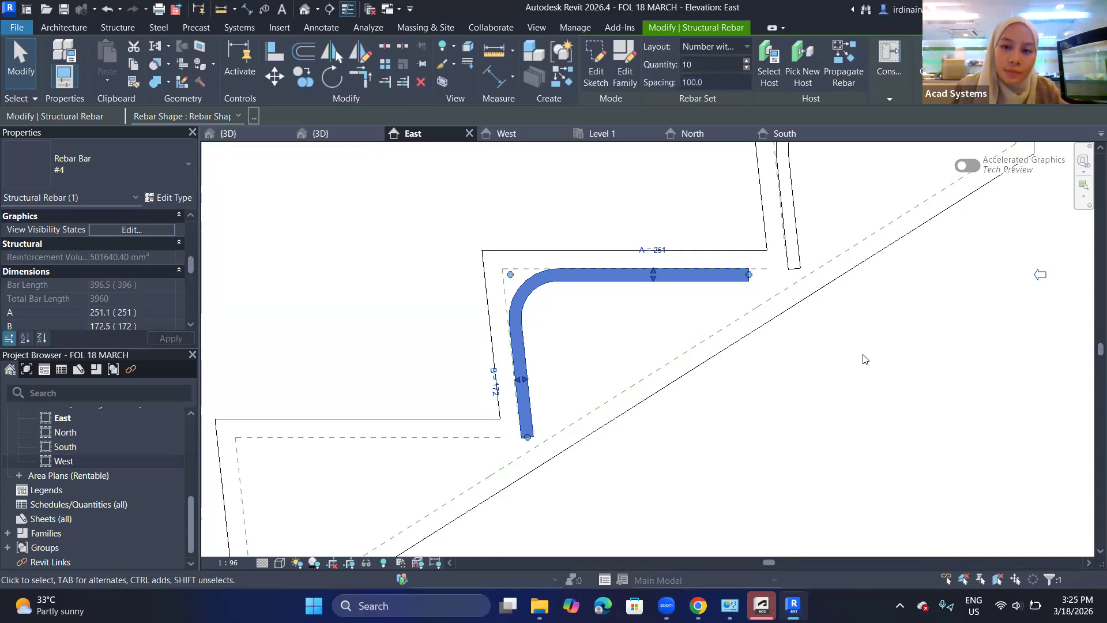
pyautogui.click(865, 359)
# - Lengthen the tread leg of the second step's bar toward the riser above, to about 270 mm
pyautogui.click(748, 279)
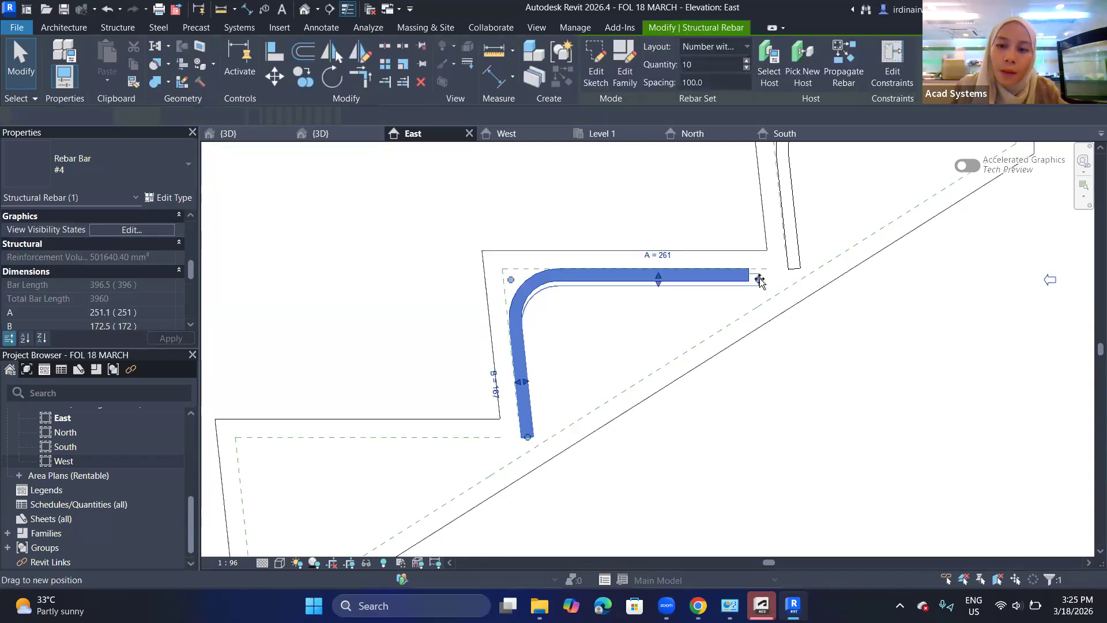
pyautogui.moveTo(767, 274); pyautogui.dragTo(768, 274)
pyautogui.click(843, 353)
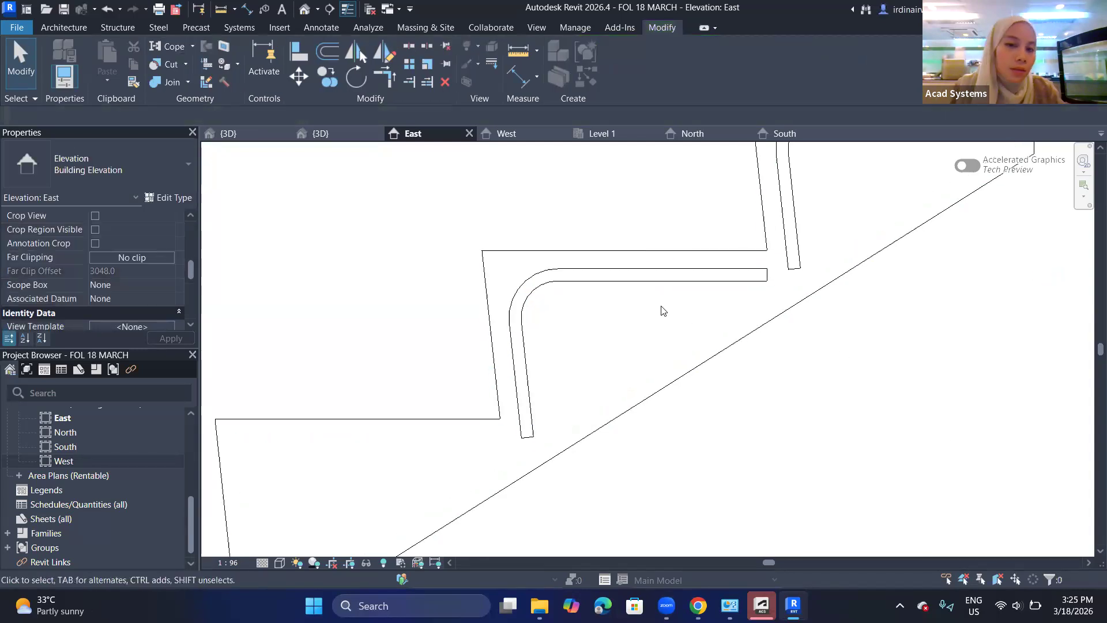
# - Move the second step's rebar set about 20 mm toward the stair's side edge in the front-facing 3D view
pyautogui.click(660, 278)
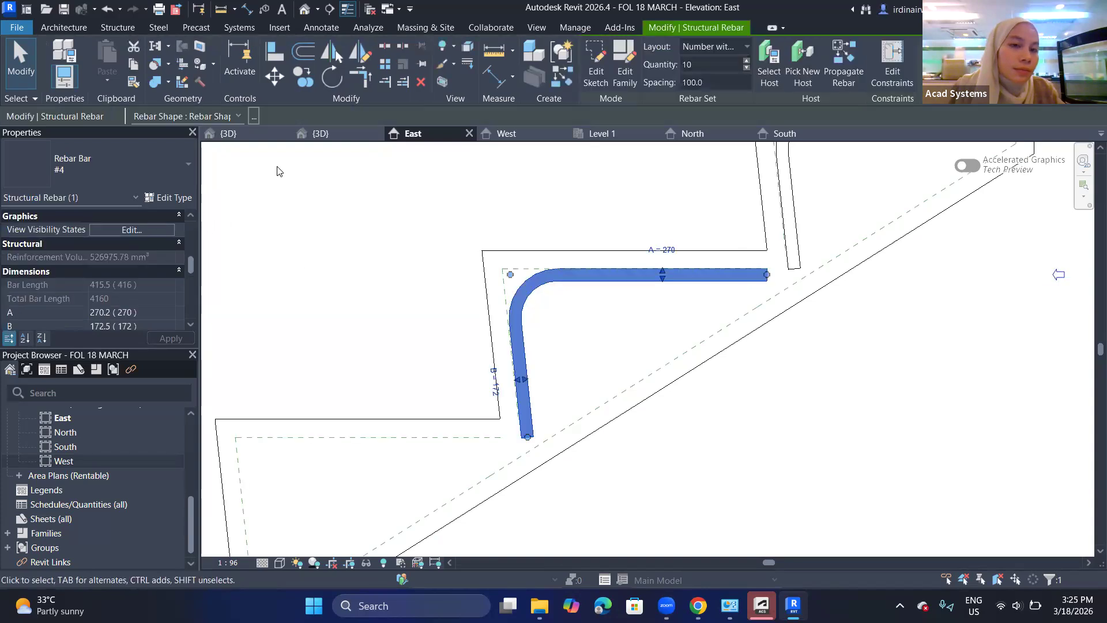
pyautogui.click(339, 136)
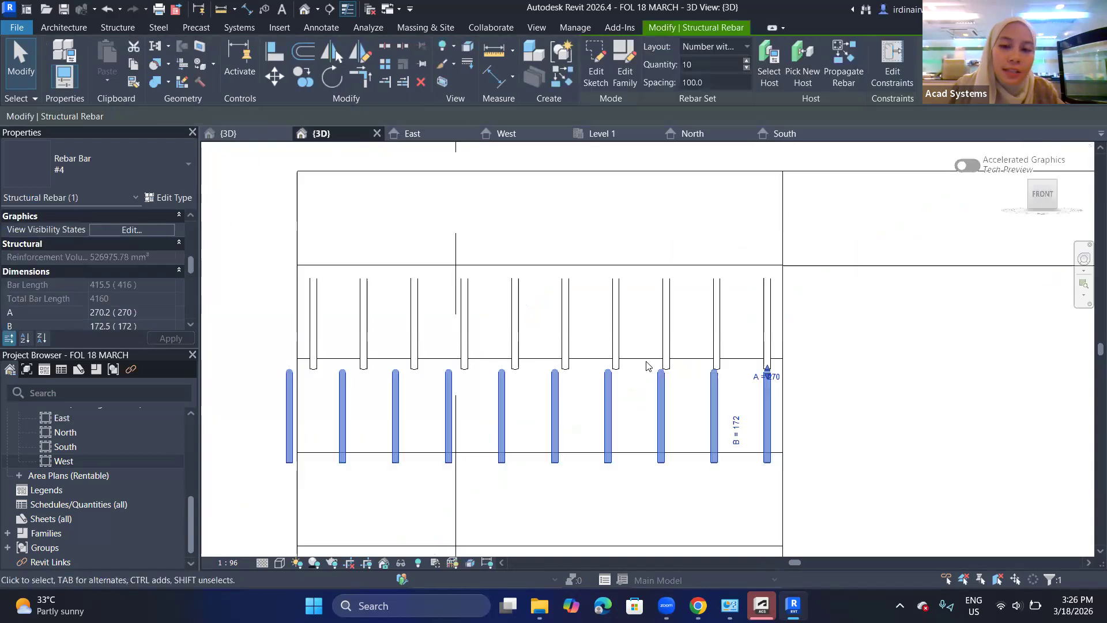
pyautogui.click(275, 76)
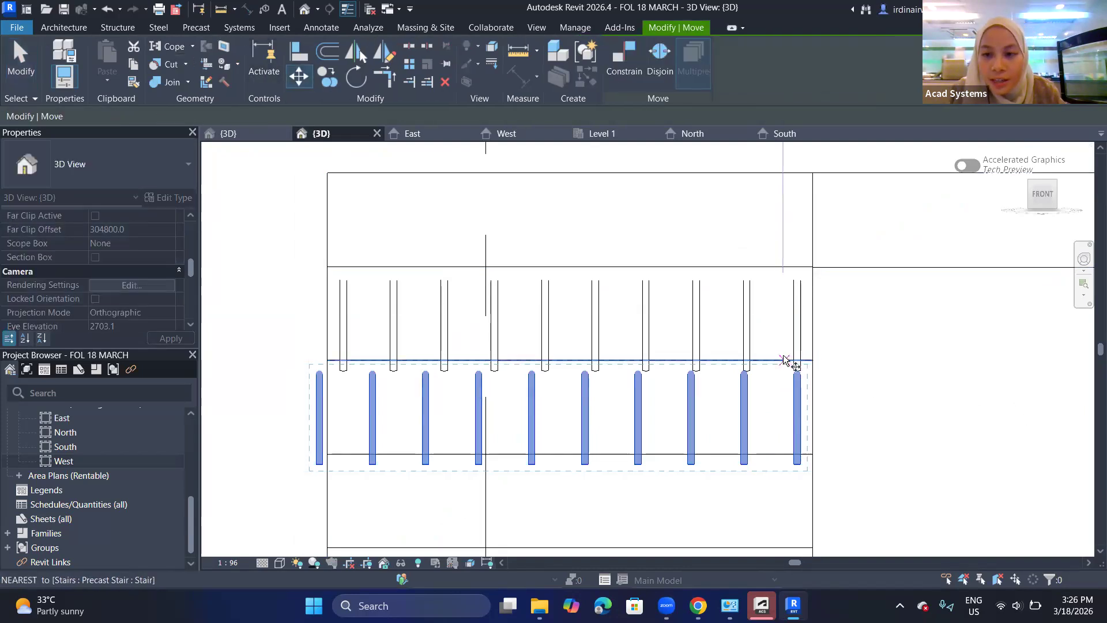
pyautogui.click(783, 358)
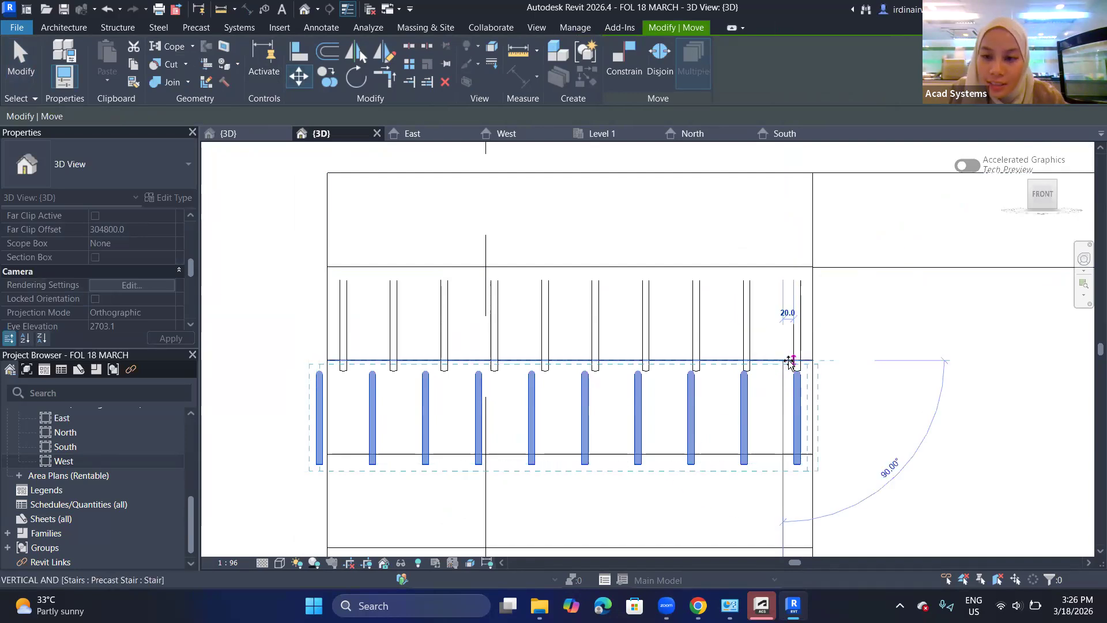
pyautogui.click(792, 364)
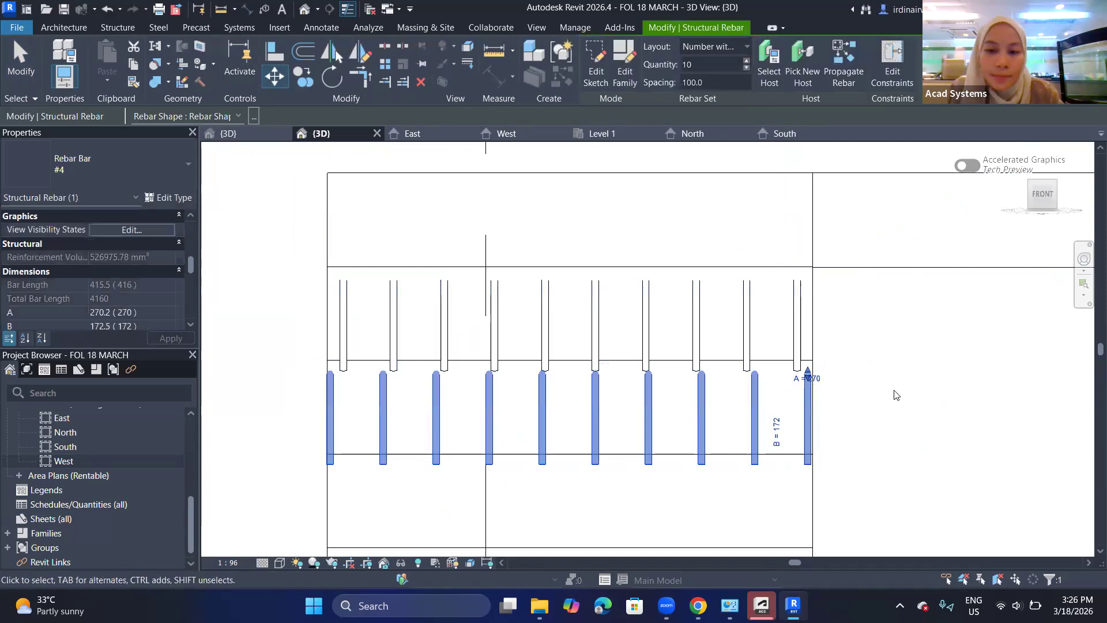
pyautogui.scroll(1, 726, 407)
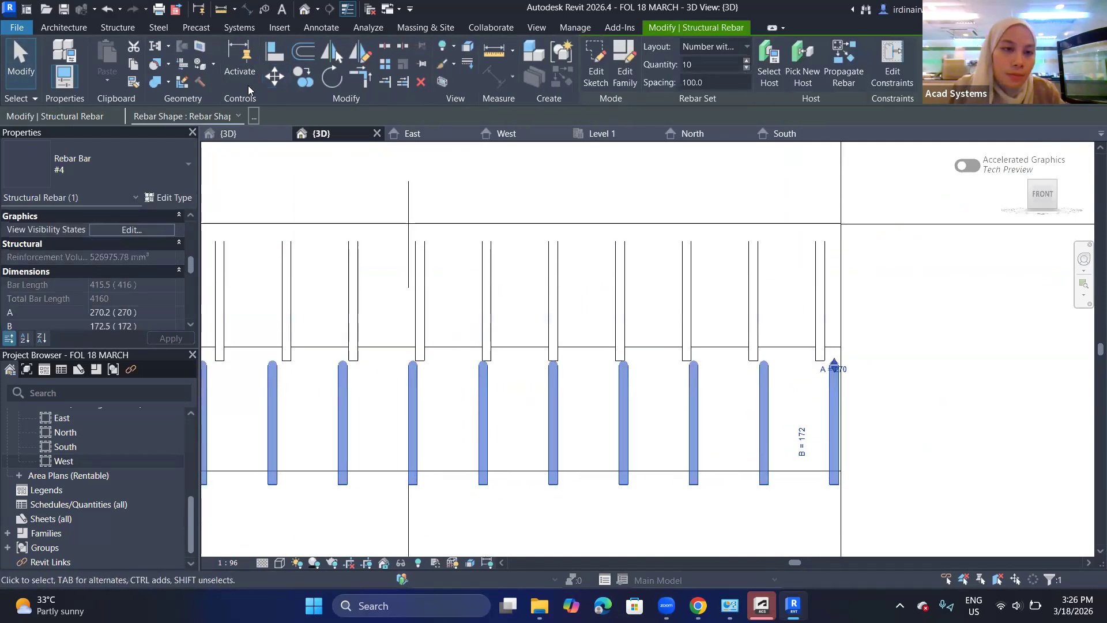
pyautogui.click(275, 76)
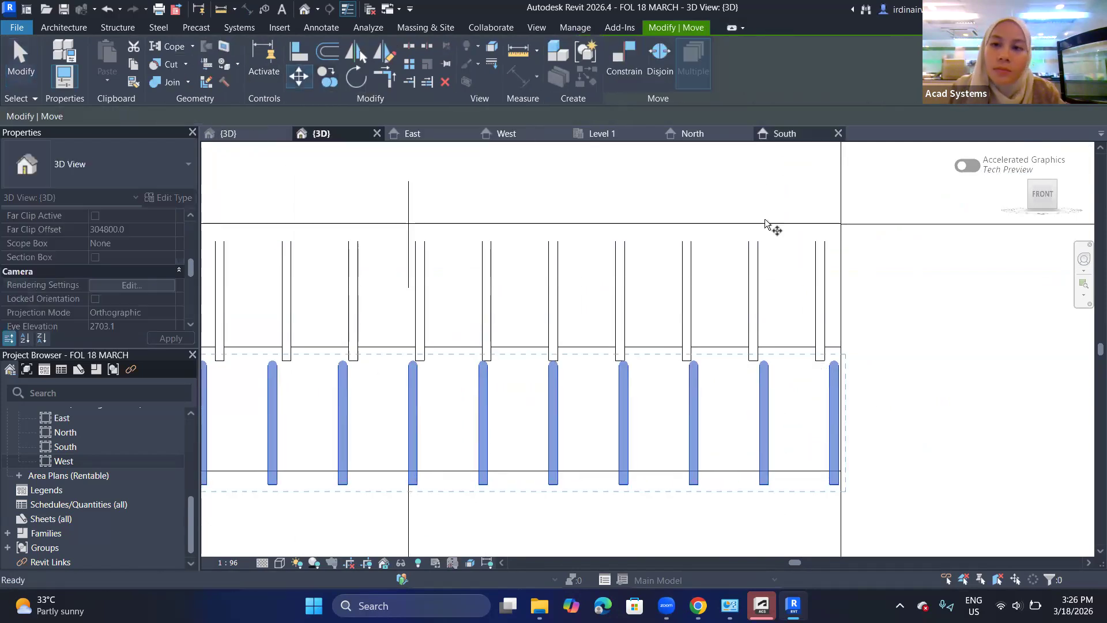
pyautogui.scroll(-2, 807, 340)
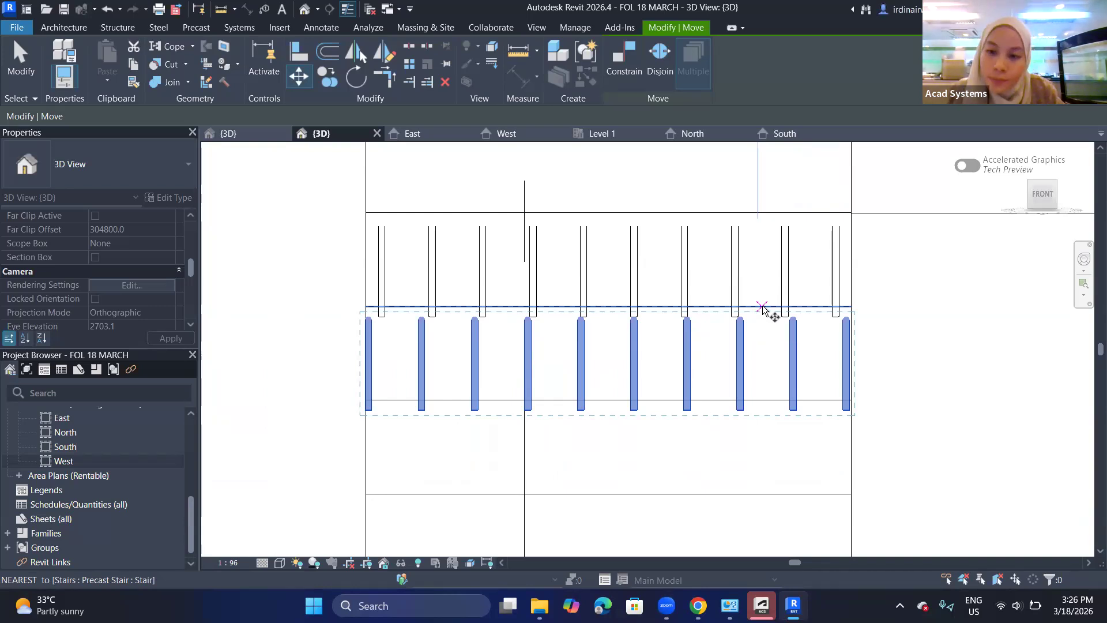
pyautogui.click(760, 307)
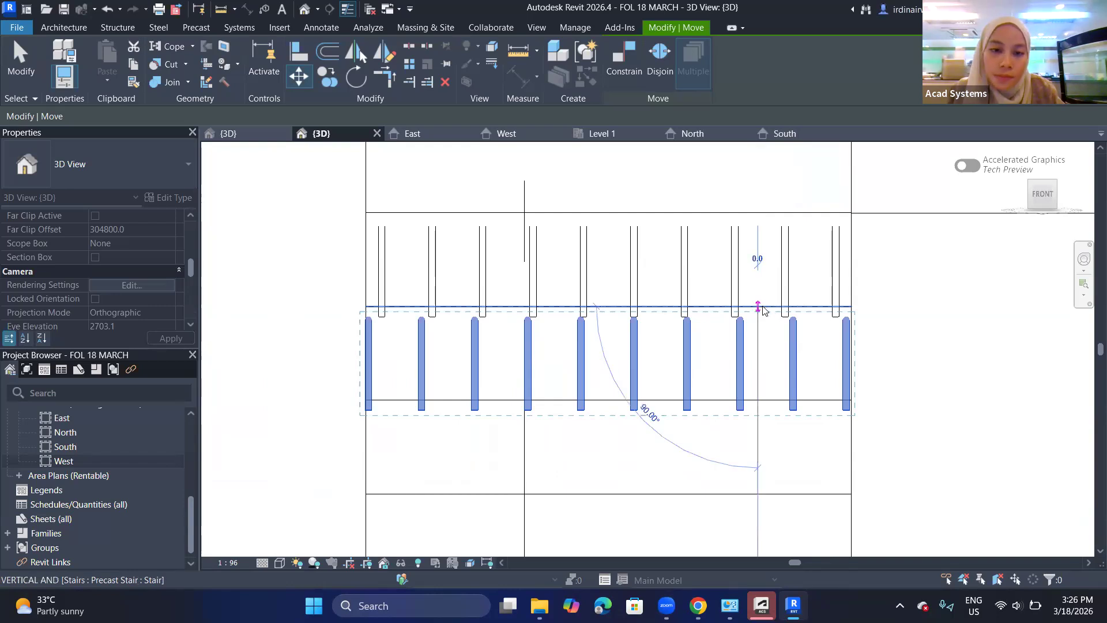
pyautogui.click(845, 321)
pyautogui.press('Escape')
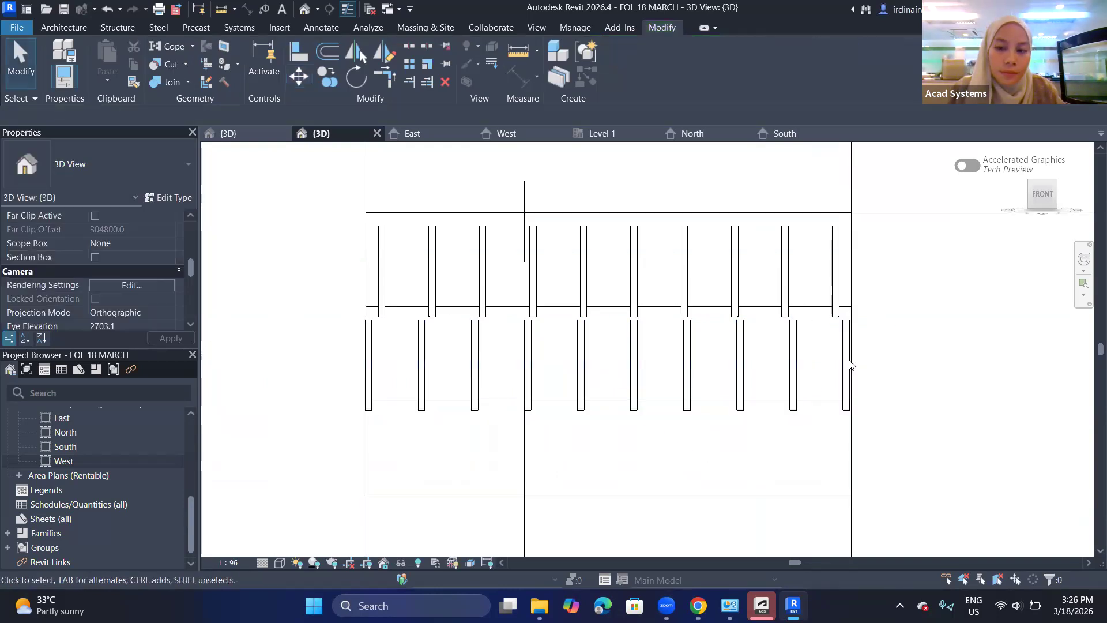
# - Compare how the two upper steps' rebar sets are distributed across the stair width in the front-facing 3D view
pyautogui.click(894, 389)
pyautogui.moveTo(946, 445); pyautogui.dragTo(956, 508, button='middle')
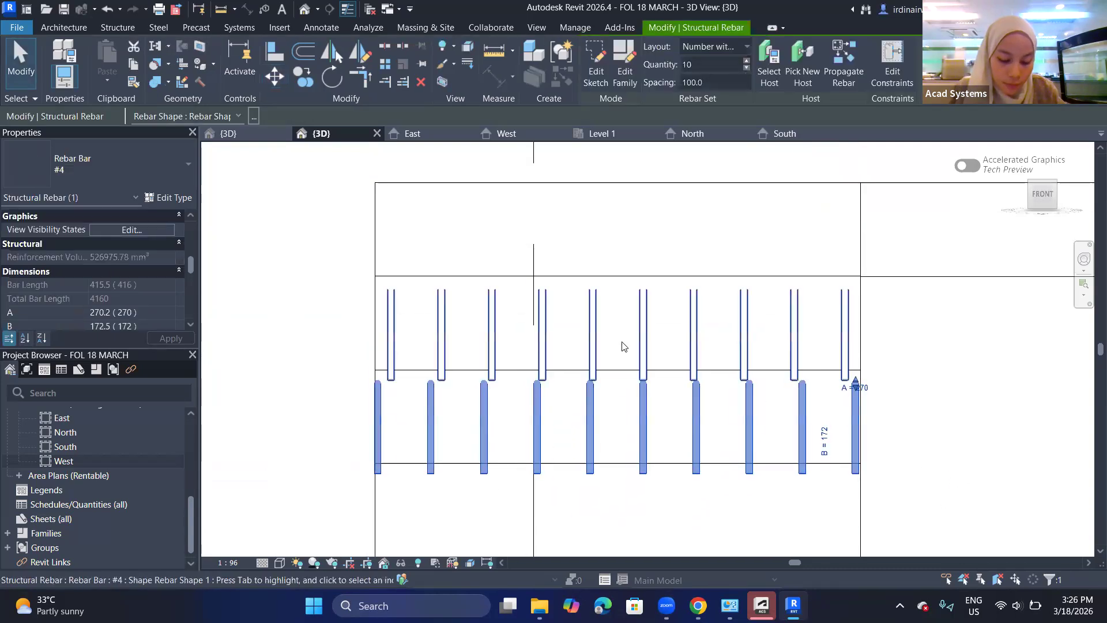
pyautogui.click(925, 336)
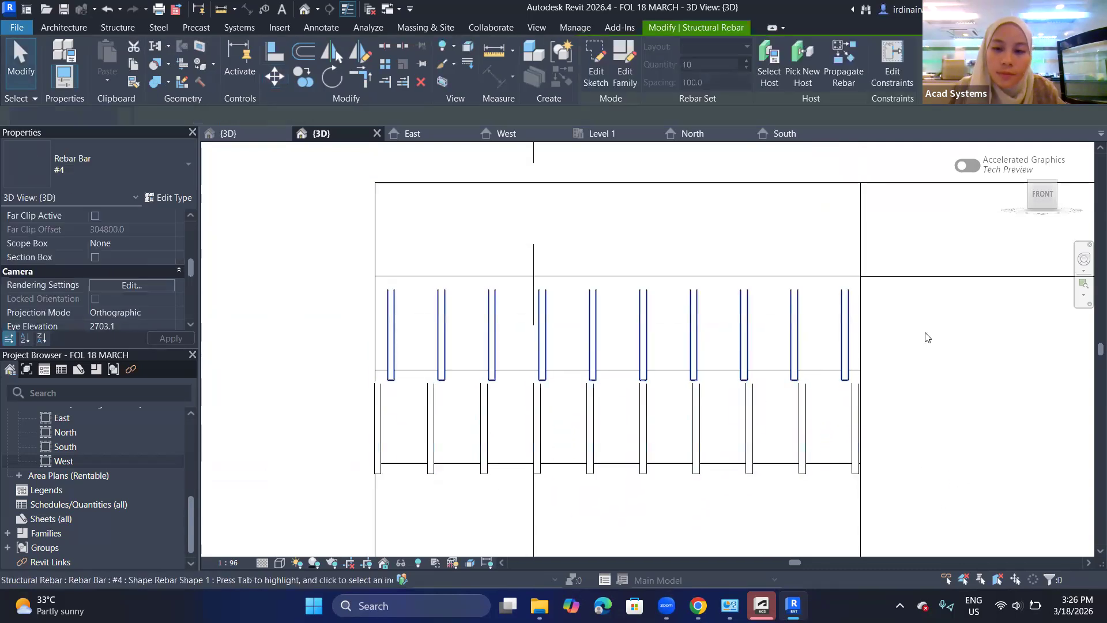
pyautogui.click(794, 353)
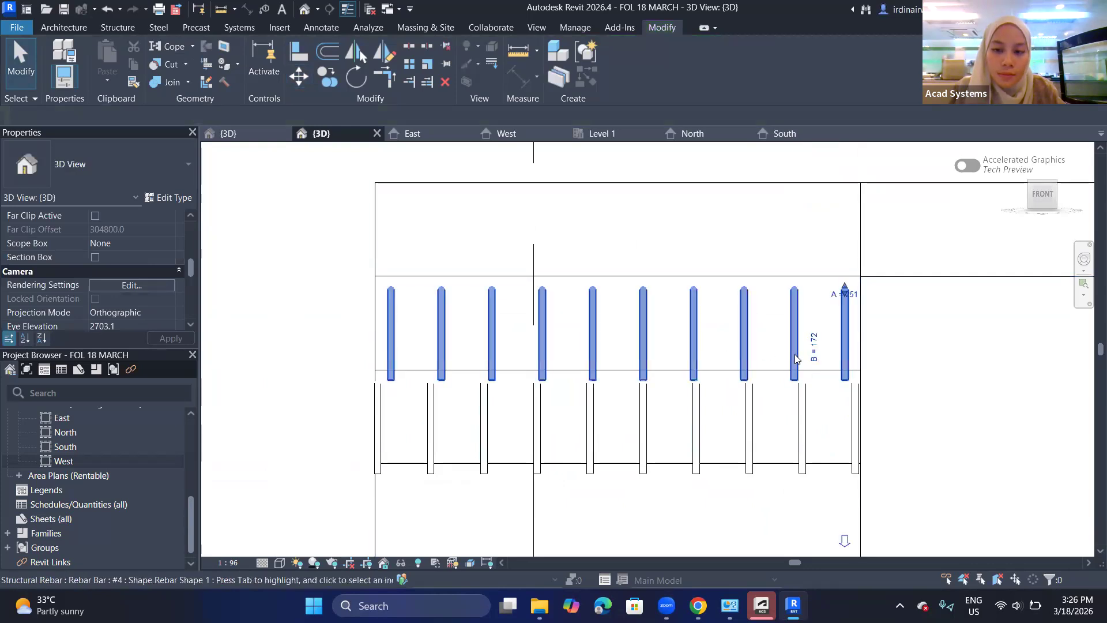
pyautogui.scroll(4, 794, 352)
pyautogui.scroll(-3, 794, 351)
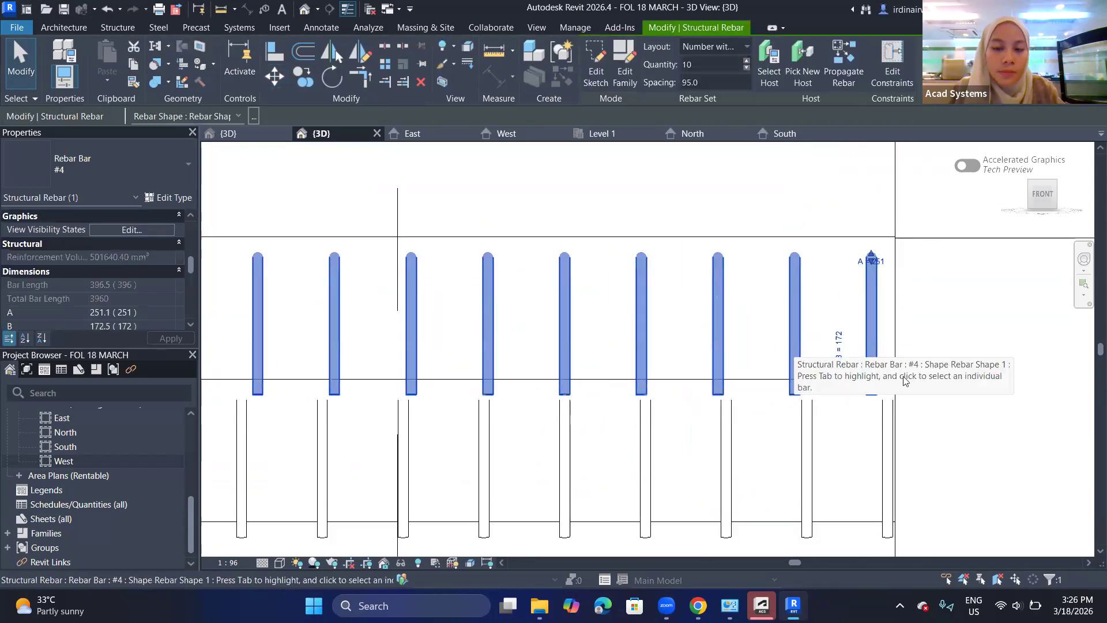
pyautogui.click(898, 441)
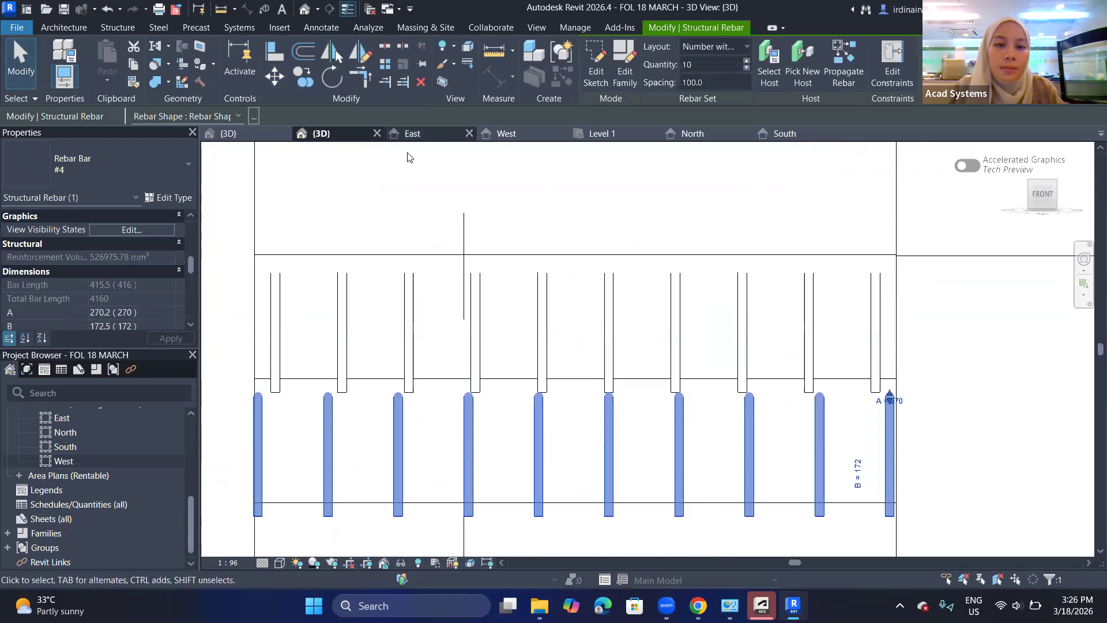
# - Change the top step's rebar set to bar type #6 in the East elevation
pyautogui.click(408, 134)
pyautogui.click(925, 352)
pyautogui.scroll(-3, 662, 265)
pyautogui.click(760, 260)
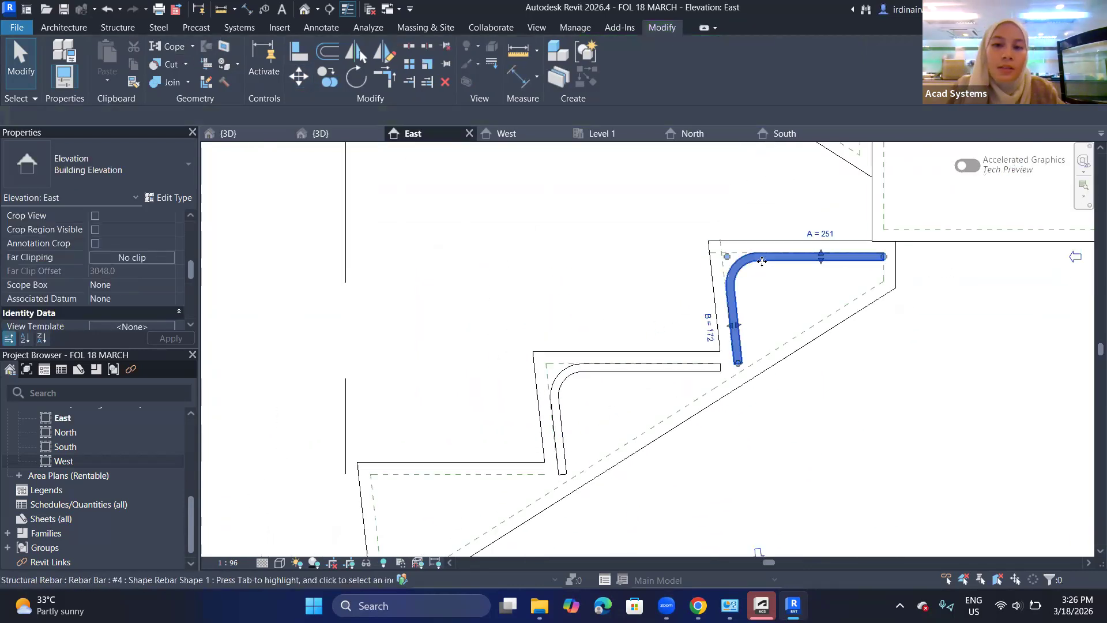
pyautogui.click(135, 166)
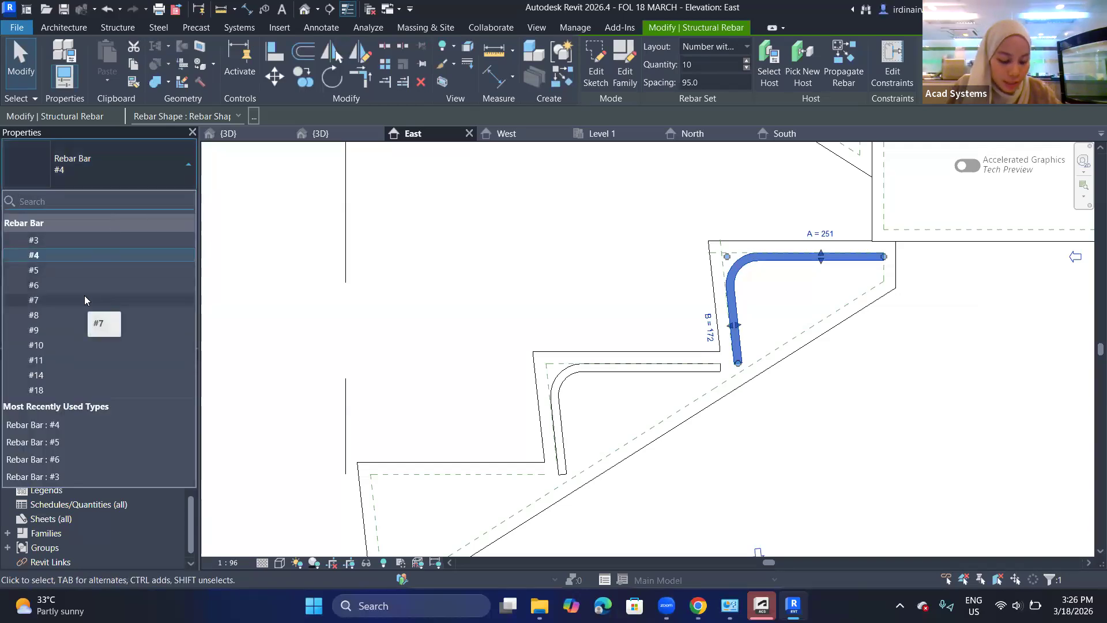
pyautogui.click(50, 288)
pyautogui.click(763, 429)
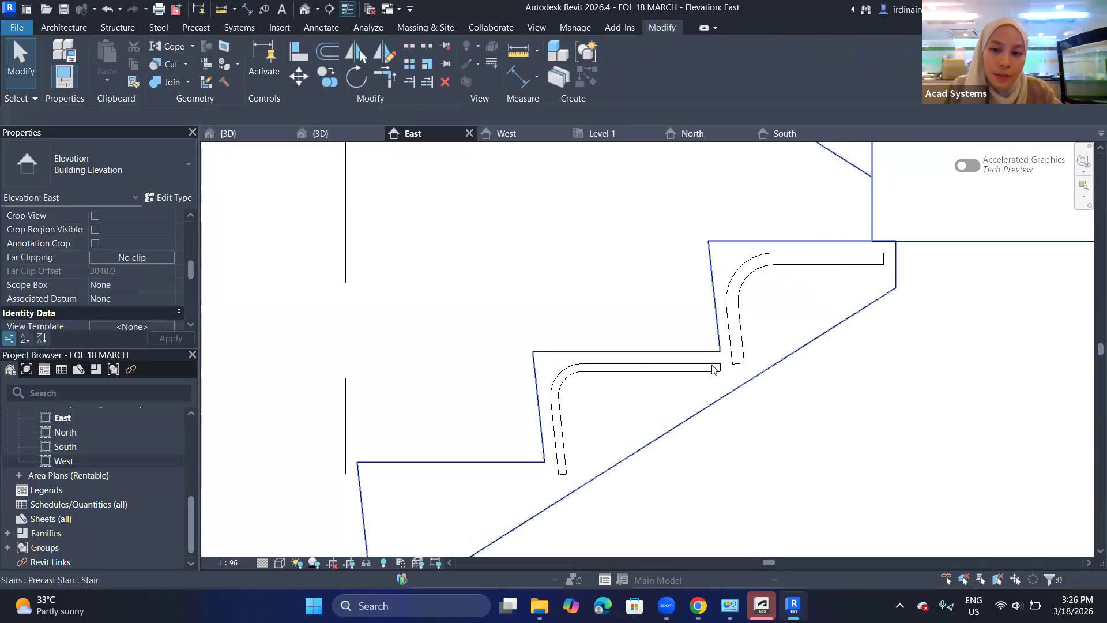
# - Change the second step's rebar set to bar type #5
pyautogui.click(713, 369)
pyautogui.click(158, 164)
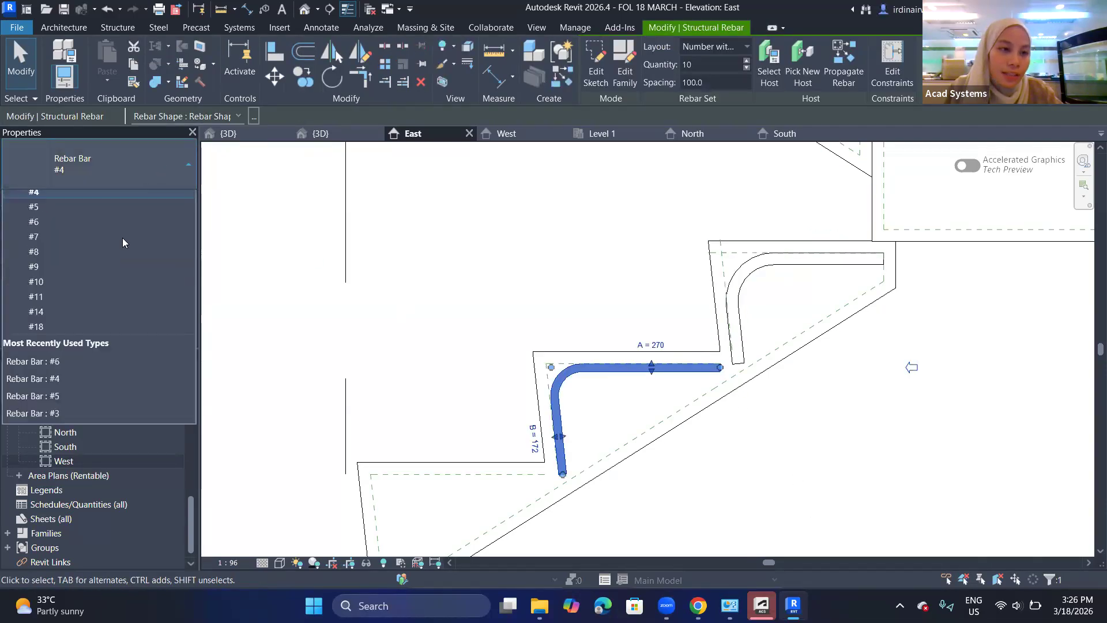
pyautogui.click(98, 266)
pyautogui.click(1025, 407)
# - Copy the top step's #6 rebar set onto the third step, from nosing corner to nosing corner
pyautogui.scroll(-2, 1027, 380)
pyautogui.moveTo(1068, 319); pyautogui.dragTo(1084, 312, button='middle')
pyautogui.scroll(-1, 954, 276)
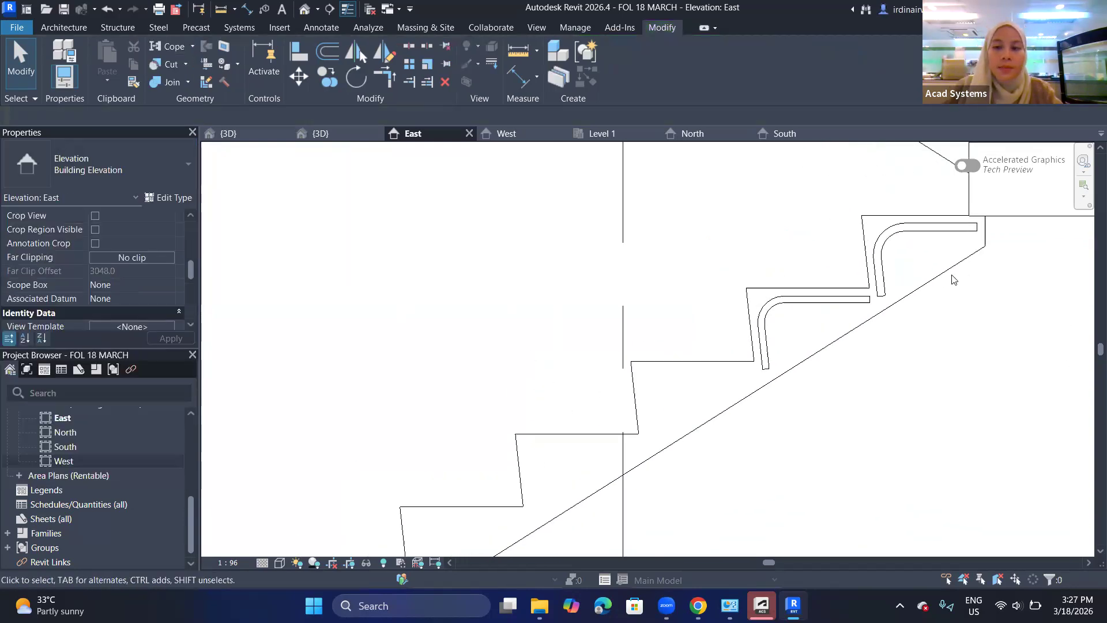
pyautogui.click(881, 276)
pyautogui.scroll(2, 884, 260)
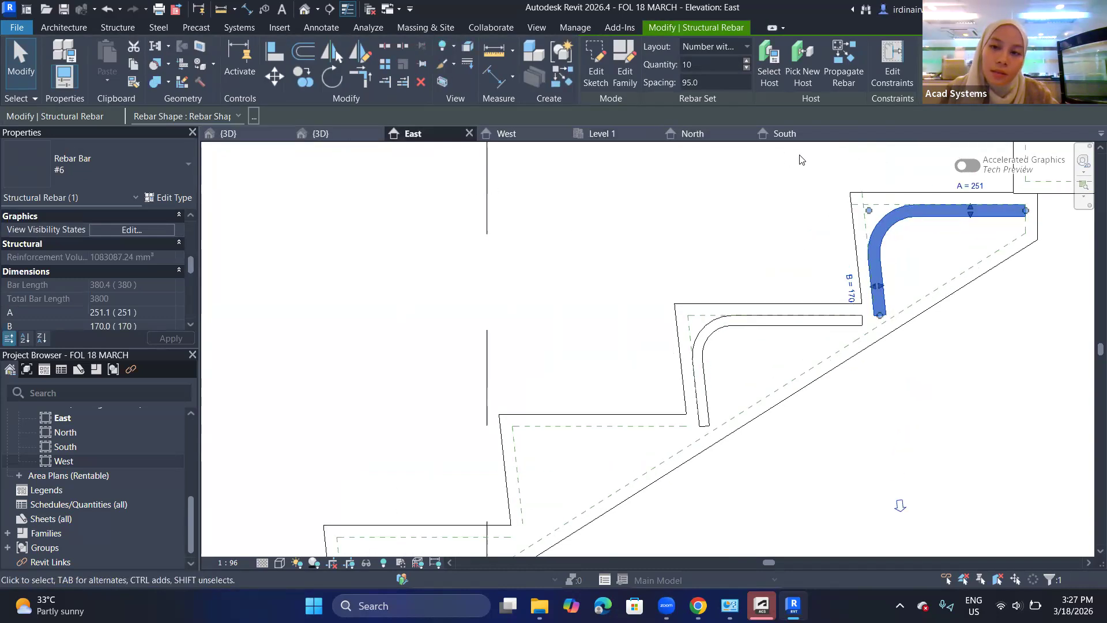
pyautogui.click(305, 75)
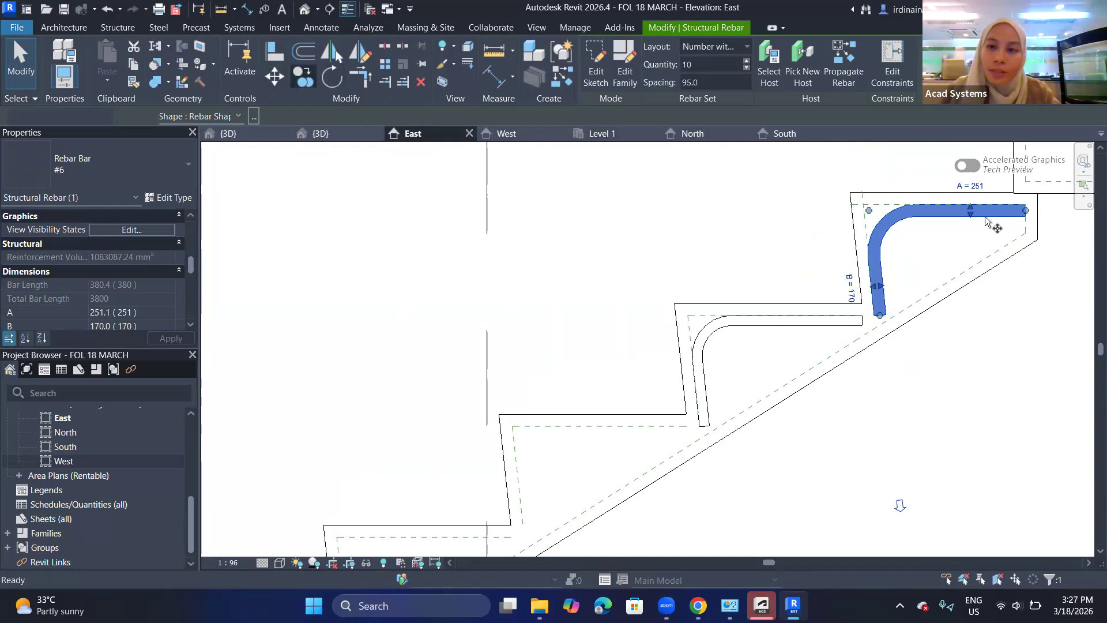
pyautogui.click(849, 194)
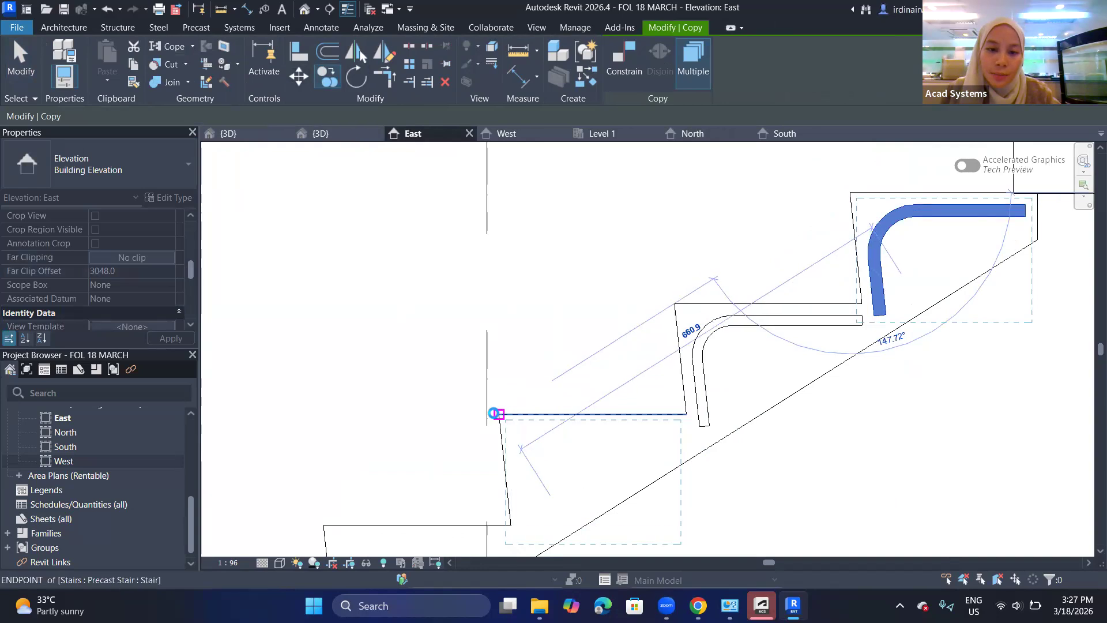
pyautogui.scroll(-1, 626, 398)
pyautogui.moveTo(629, 401); pyautogui.dragTo(636, 327, button='middle')
pyautogui.press('Escape')
pyautogui.press('Escape')
# - Lengthen the horizontal leg of the third step's #6 rebar set toward the riser of the step above
pyautogui.scroll(1, 709, 403)
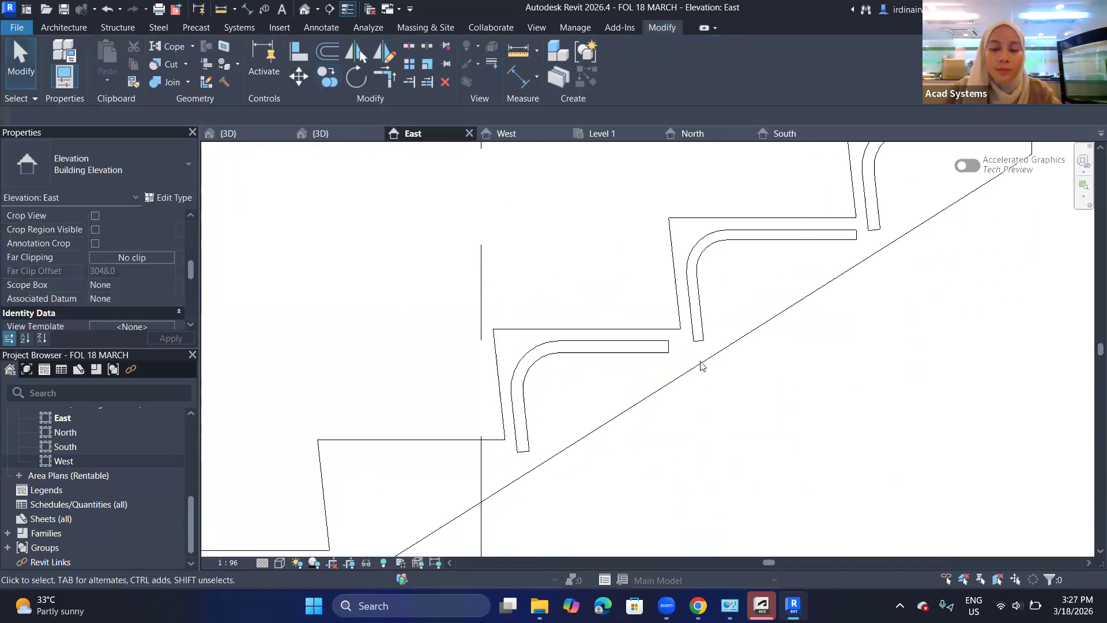
pyautogui.click(655, 349)
pyautogui.scroll(4, 677, 342)
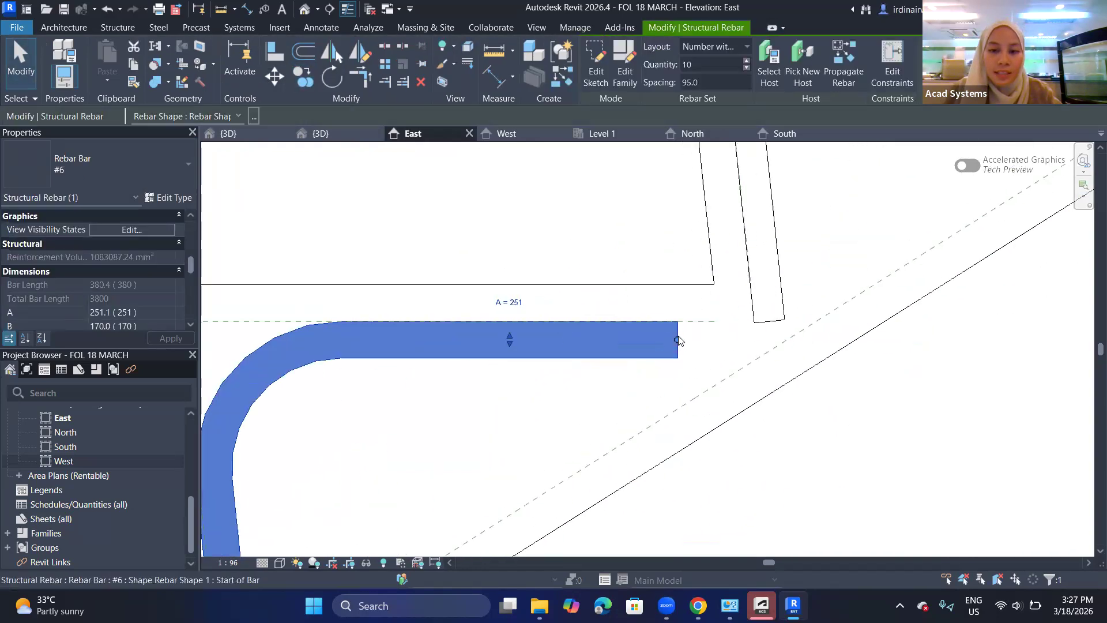
pyautogui.press('Escape')
pyautogui.scroll(-2, 840, 318)
# - Compare the three upper steps' rebar sets across the stair width in the front-facing 3D view and return to the East elevation
pyautogui.click(321, 133)
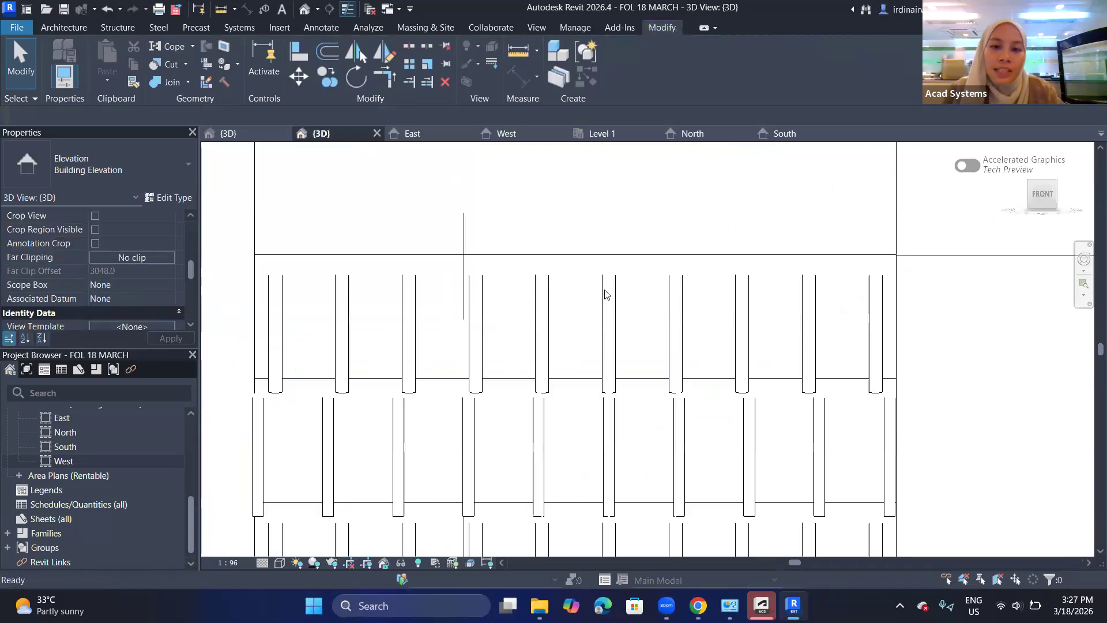
pyautogui.scroll(-2, 620, 298)
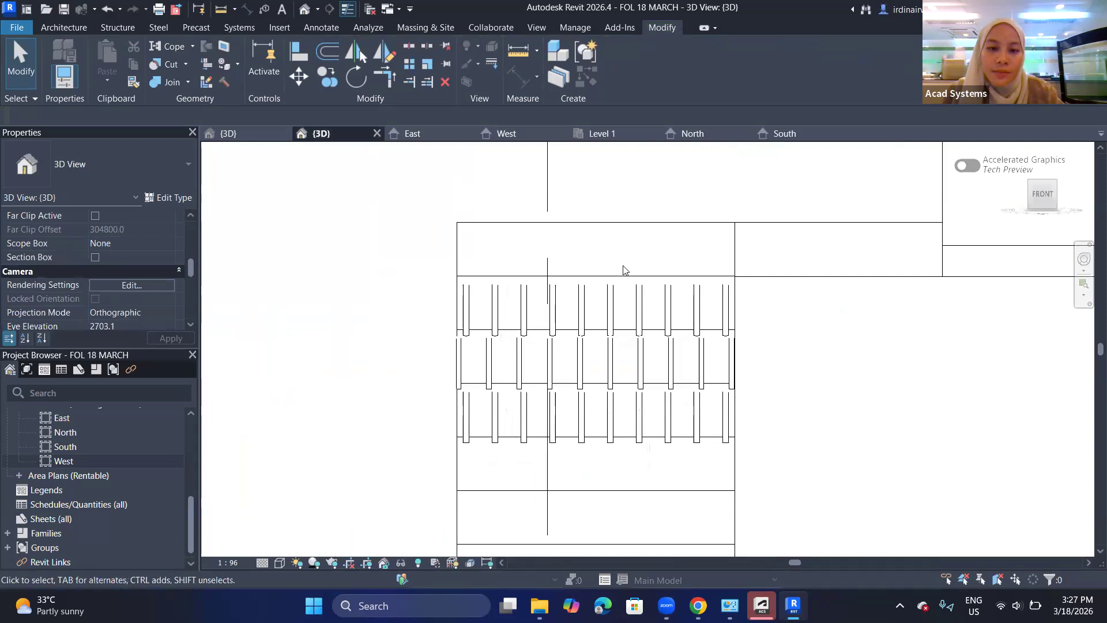
pyautogui.scroll(1, 647, 304)
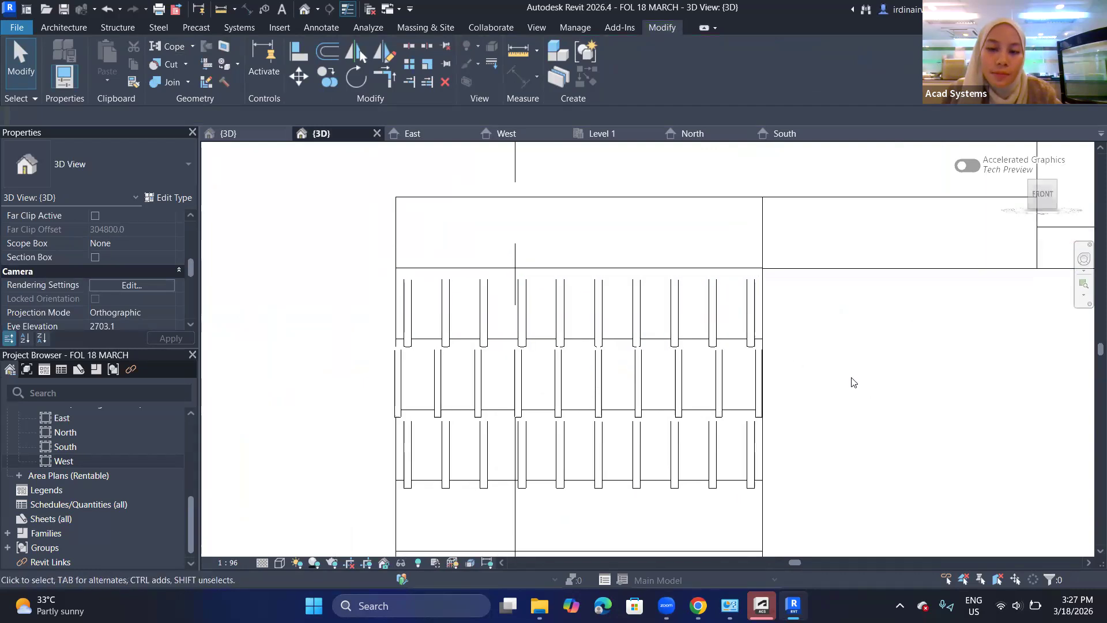
pyautogui.scroll(1, 715, 362)
pyautogui.click(429, 138)
pyautogui.scroll(-3, 631, 264)
pyautogui.scroll(-1, 676, 282)
pyautogui.moveTo(675, 282); pyautogui.dragTo(734, 314, button='middle')
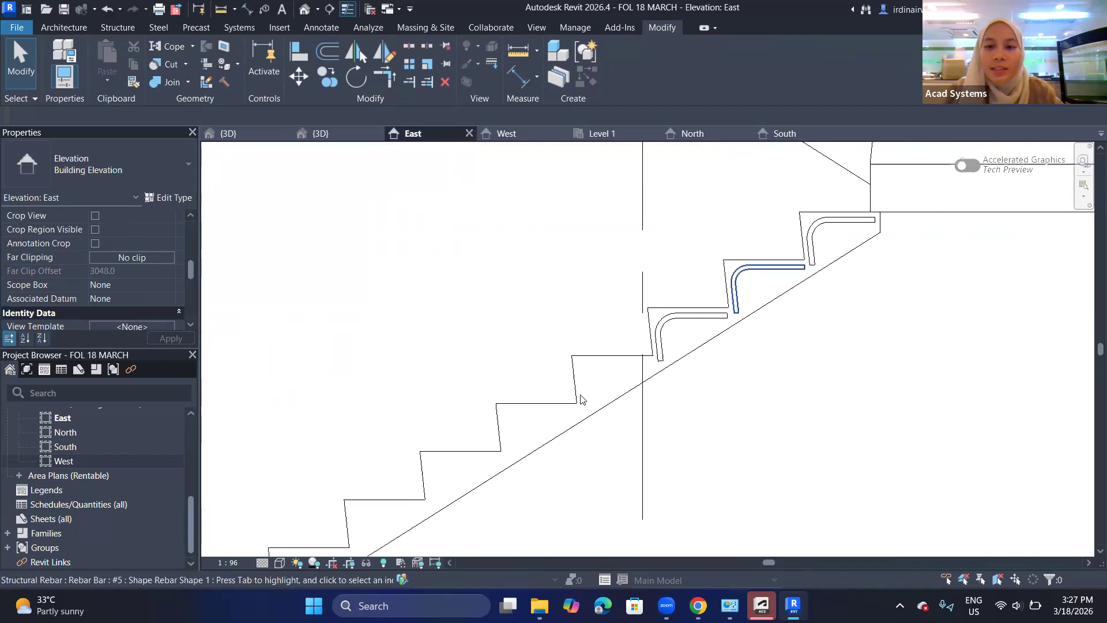
# - Copy the second and third steps' rebar sets together, pair by pair from nosing to nosing, onto the six remaining lower steps
pyautogui.click(742, 276)
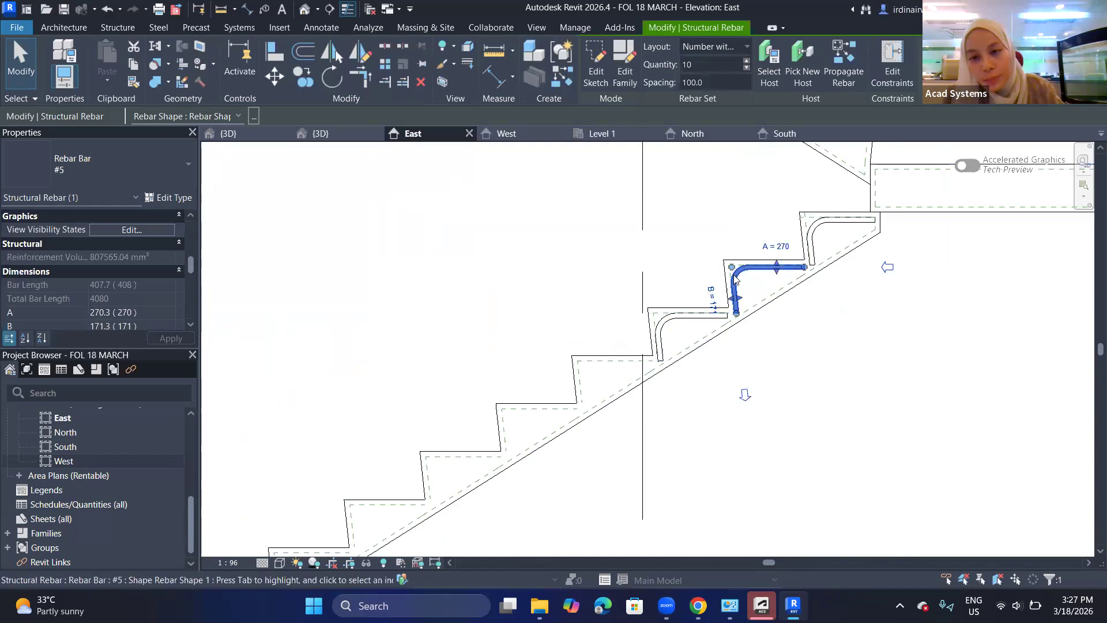
pyautogui.keyDown('ctrl'); pyautogui.click(692, 321); pyautogui.keyUp('ctrl')
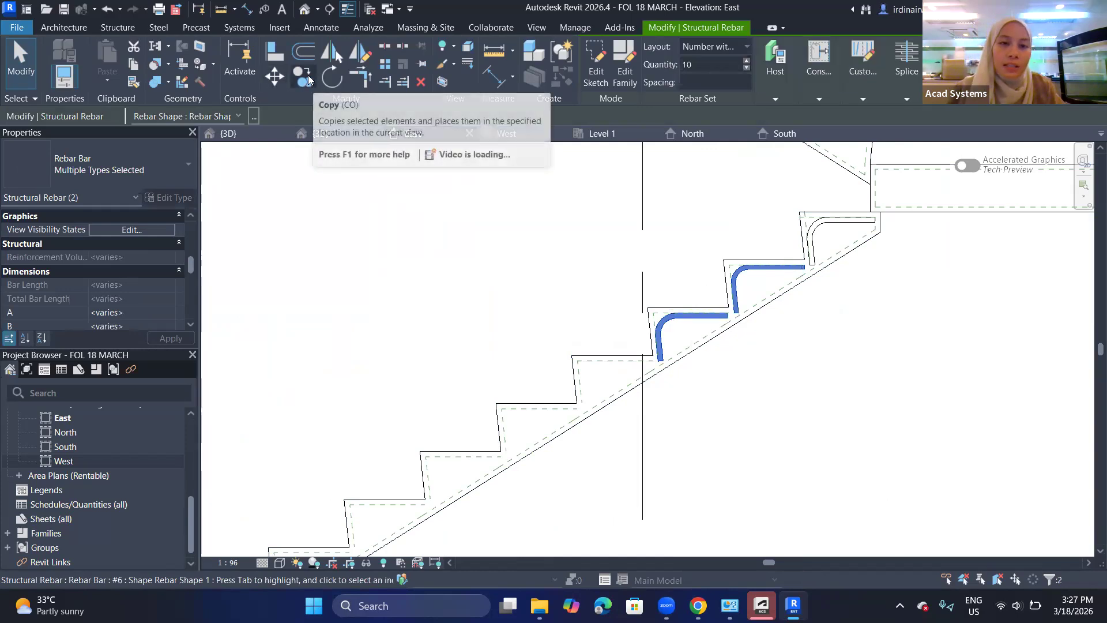
pyautogui.click(308, 78)
pyautogui.scroll(-2, 736, 323)
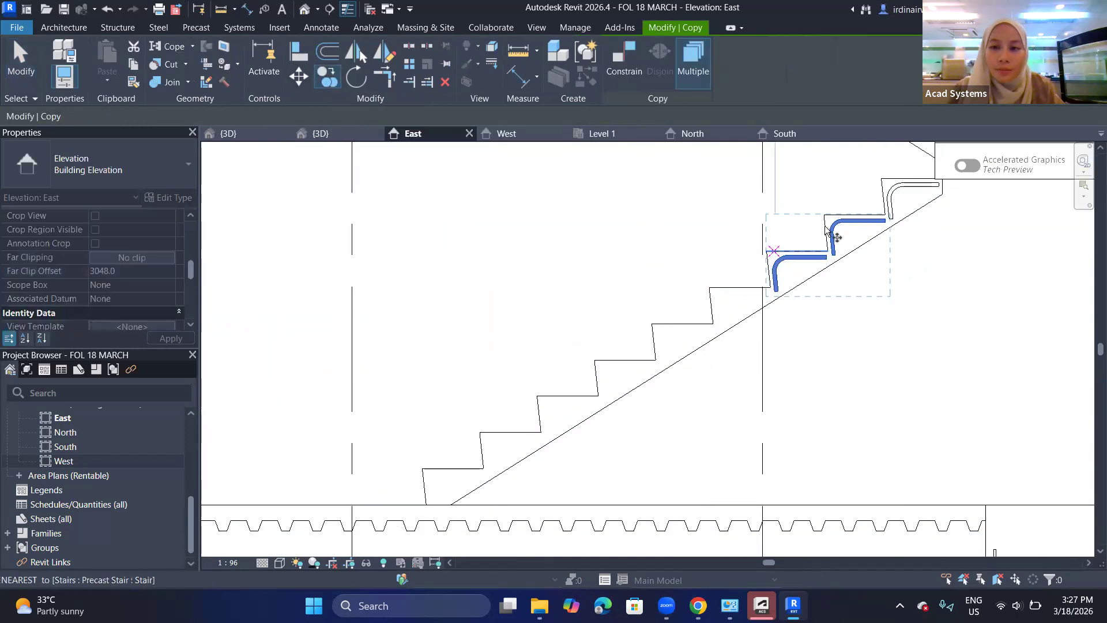
pyautogui.click(768, 252)
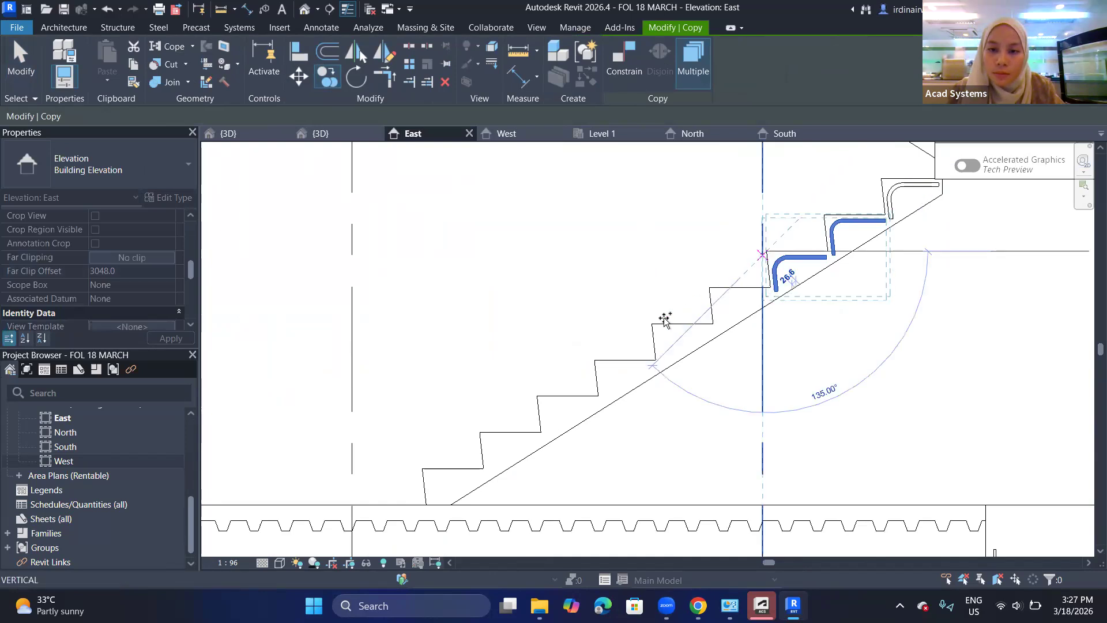
pyautogui.click(535, 395)
pyautogui.moveTo(633, 271); pyautogui.dragTo(738, 121, button='middle')
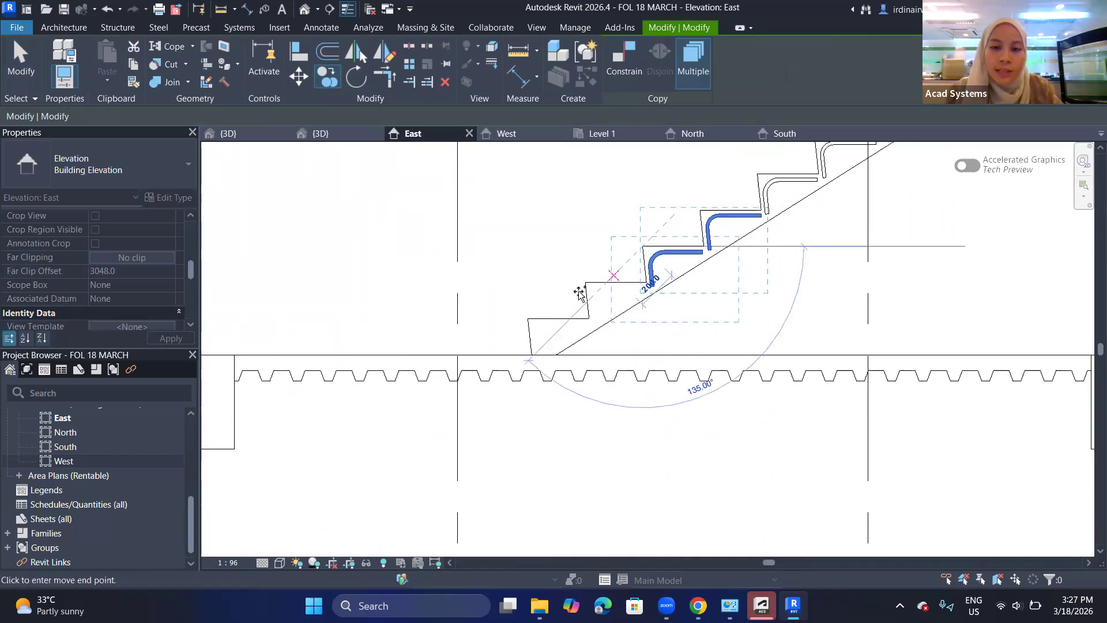
pyautogui.click(528, 318)
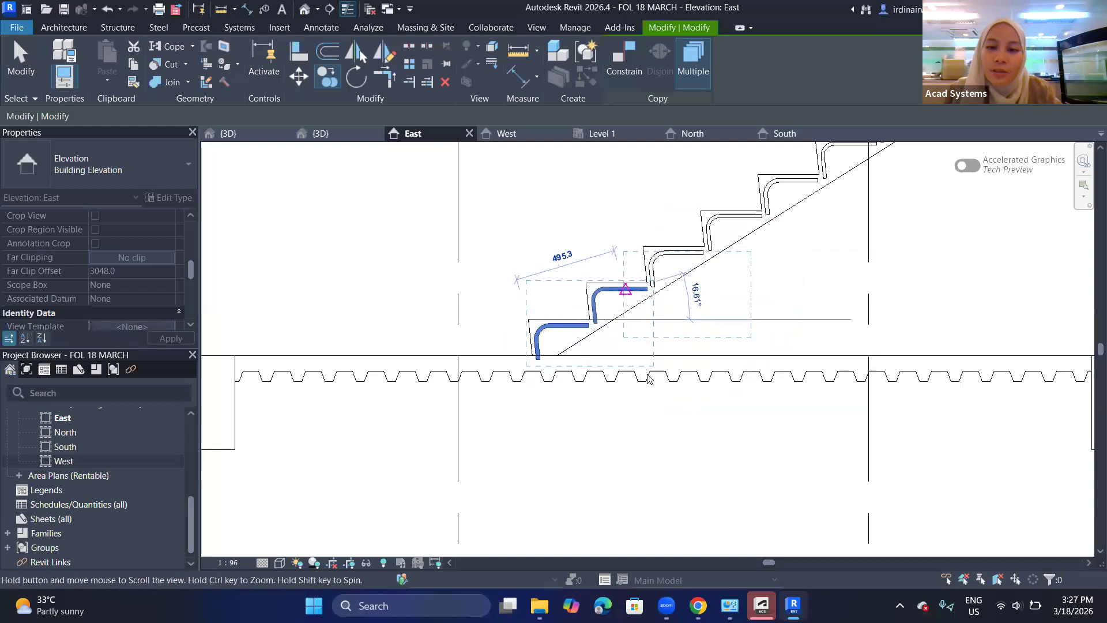
pyautogui.moveTo(635, 280); pyautogui.dragTo(669, 353, button='middle')
pyautogui.scroll(4, 670, 353)
pyautogui.press('Escape')
# - Examine the rebar sets on all steps in the East elevation and the front-facing 3D view, ending in the East elevation
pyautogui.scroll(2, 714, 320)
pyautogui.moveTo(868, 214); pyautogui.dragTo(721, 348, button='middle')
pyautogui.scroll(-3, 721, 349)
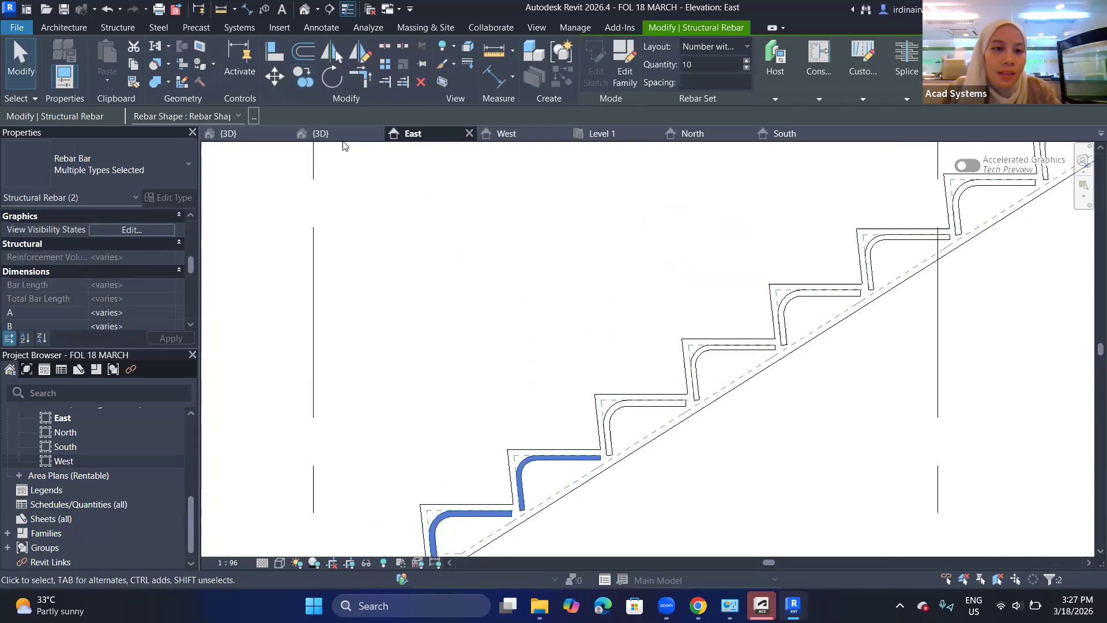
pyautogui.click(320, 133)
pyautogui.scroll(-5, 627, 255)
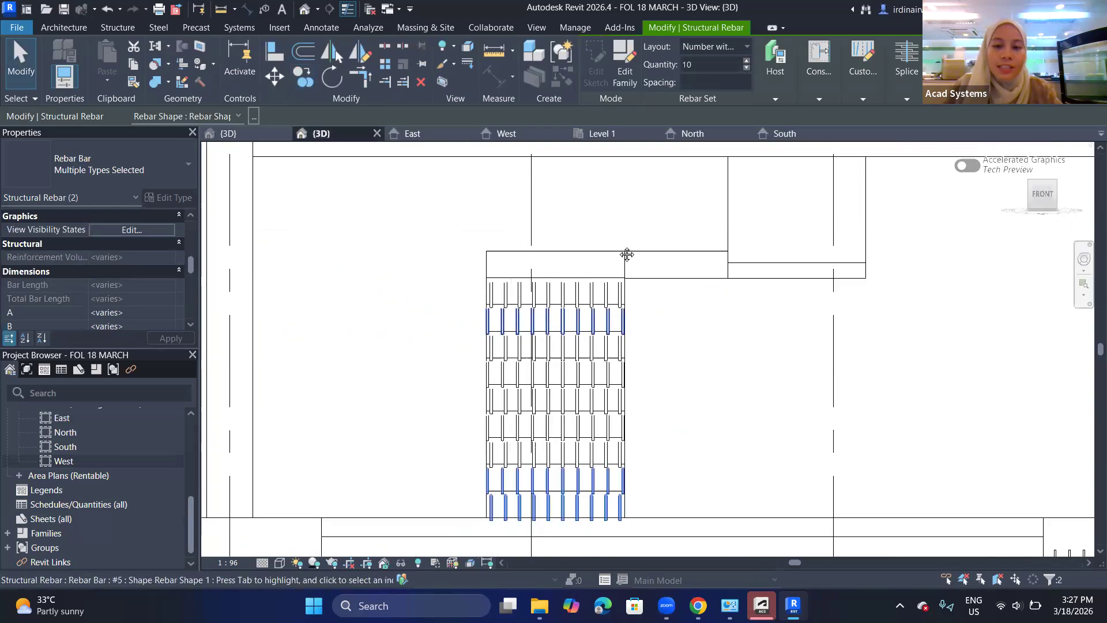
pyautogui.moveTo(627, 254); pyautogui.dragTo(655, 167, button='middle')
pyautogui.click(694, 317)
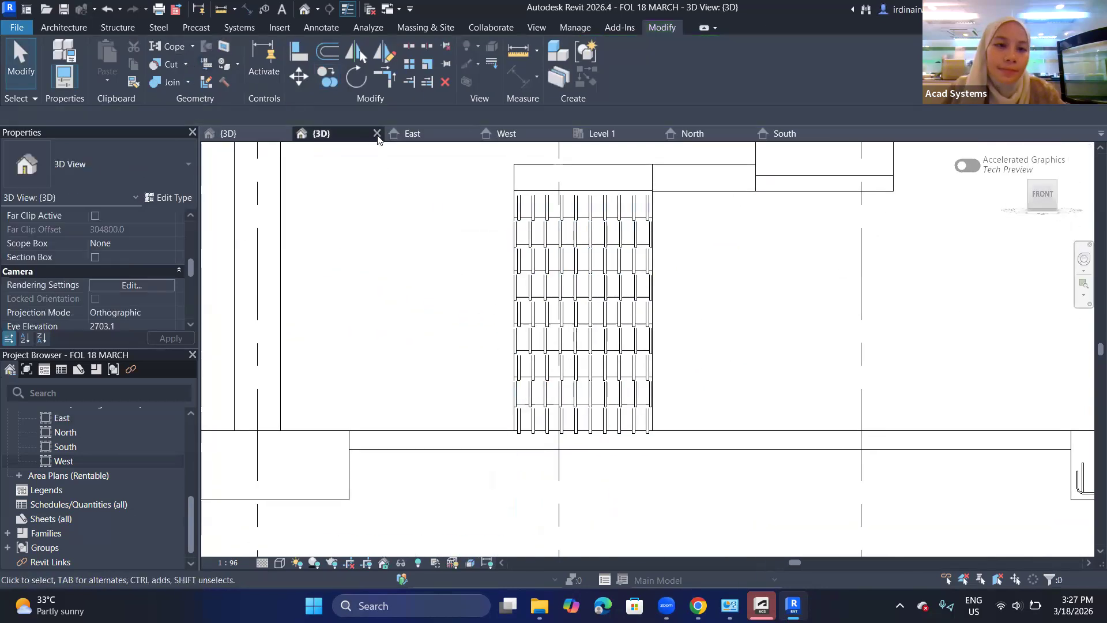
pyautogui.click(443, 134)
pyautogui.scroll(4, 773, 376)
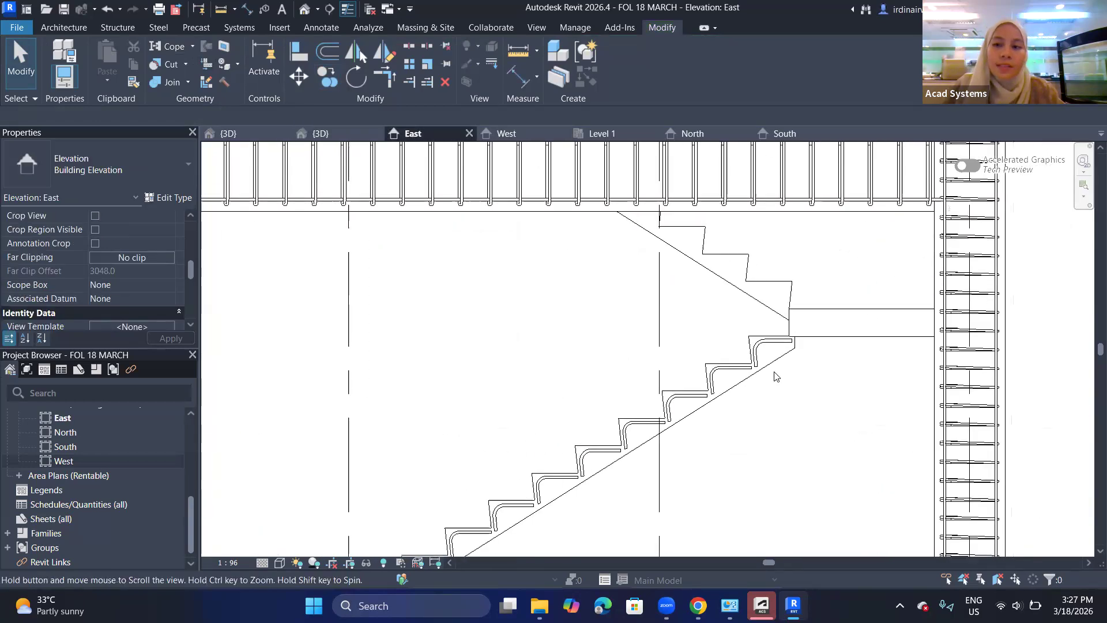
pyautogui.scroll(2, 801, 339)
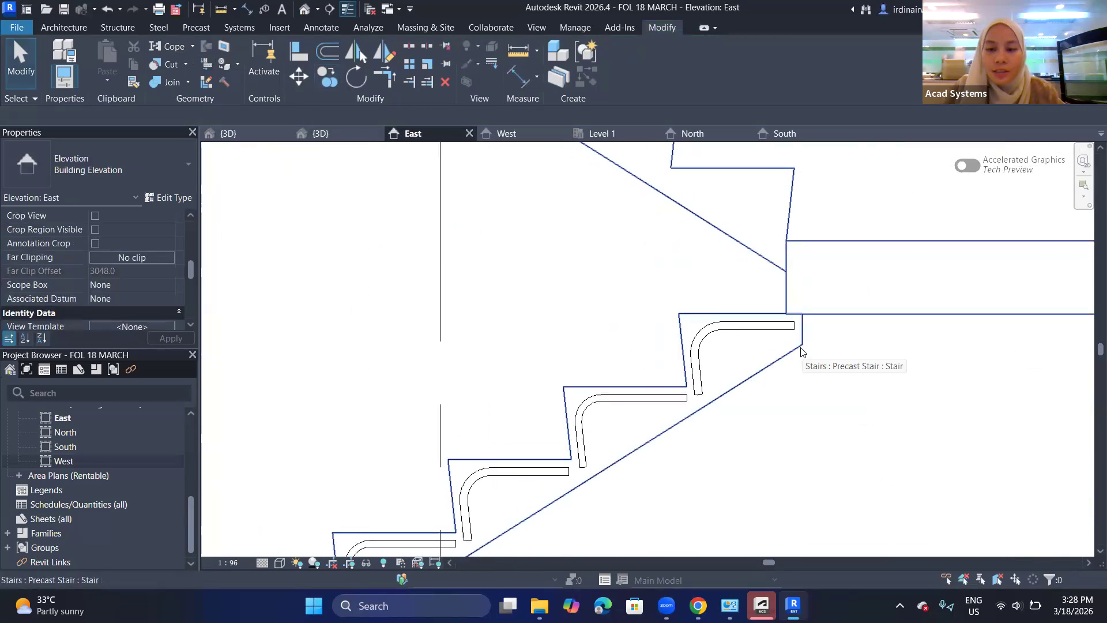
pyautogui.click(794, 343)
pyautogui.scroll(2, 795, 342)
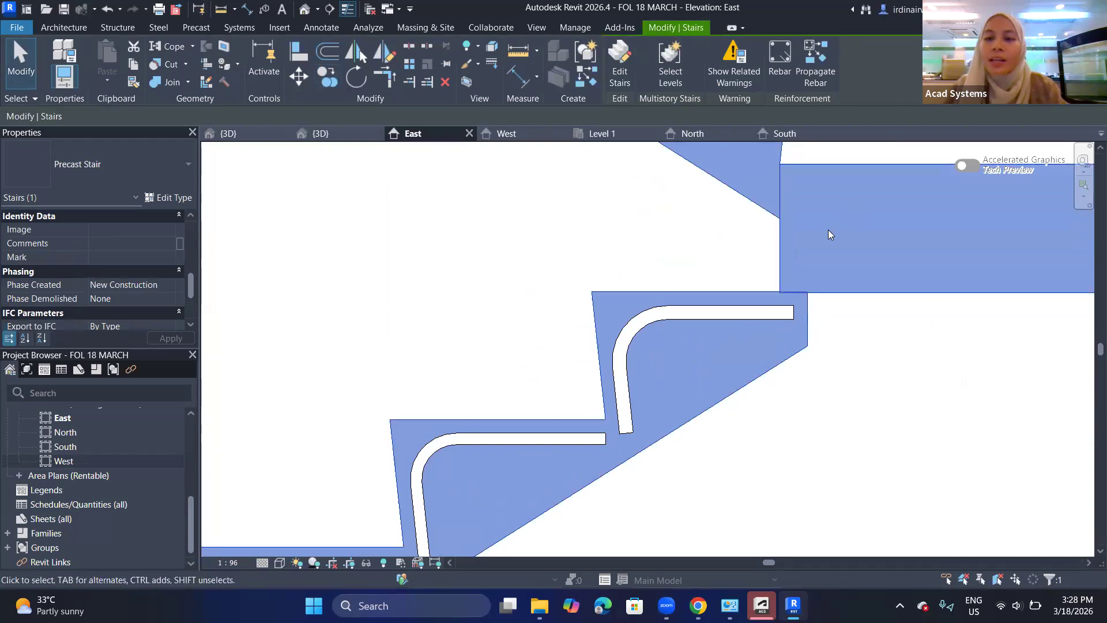
pyautogui.click(778, 75)
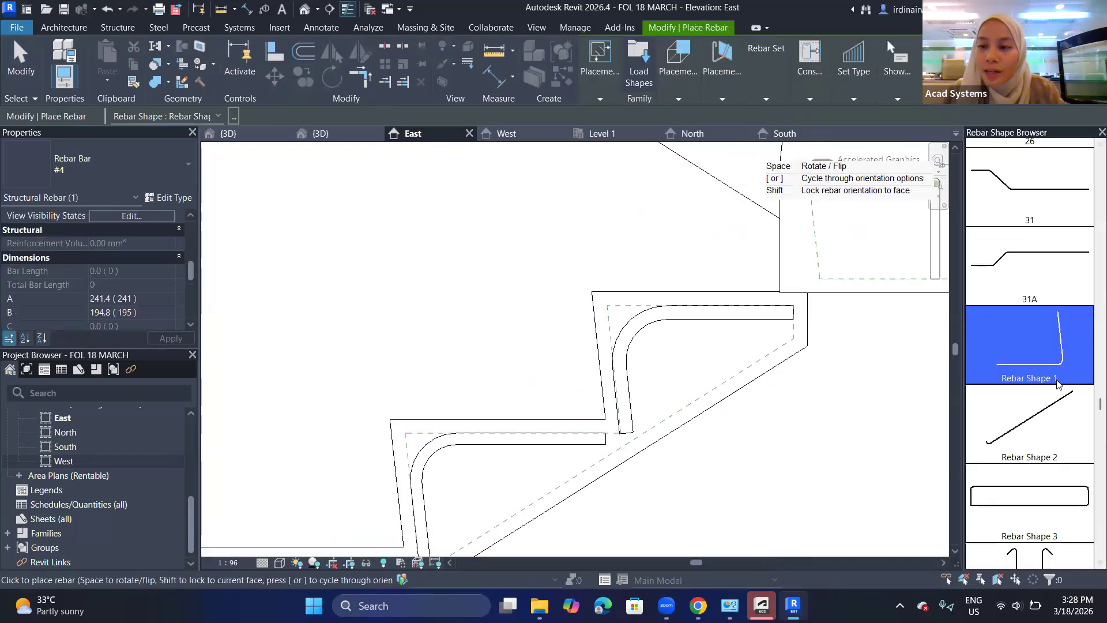
pyautogui.scroll(10, 1058, 384)
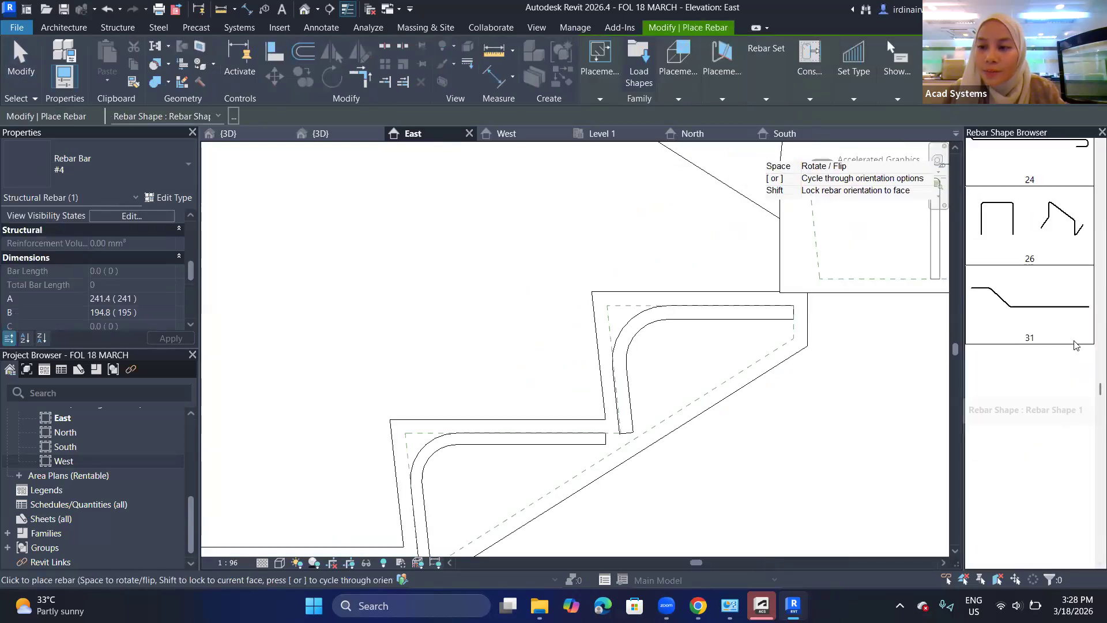
pyautogui.click(597, 99)
pyautogui.click(700, 132)
pyautogui.scroll(4, 752, 310)
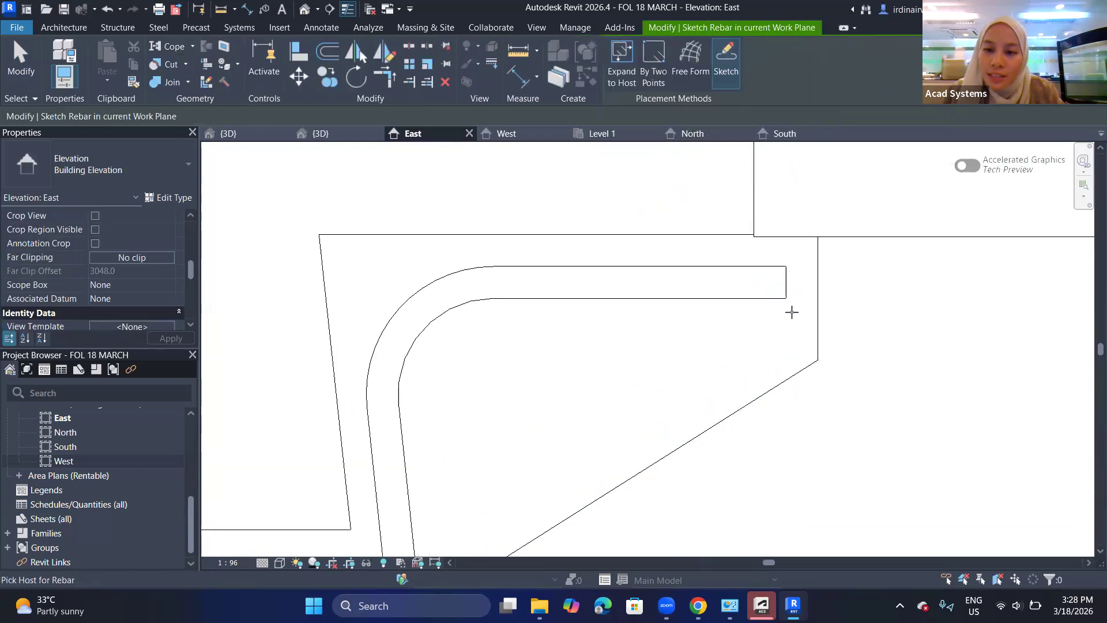
pyautogui.press('Escape')
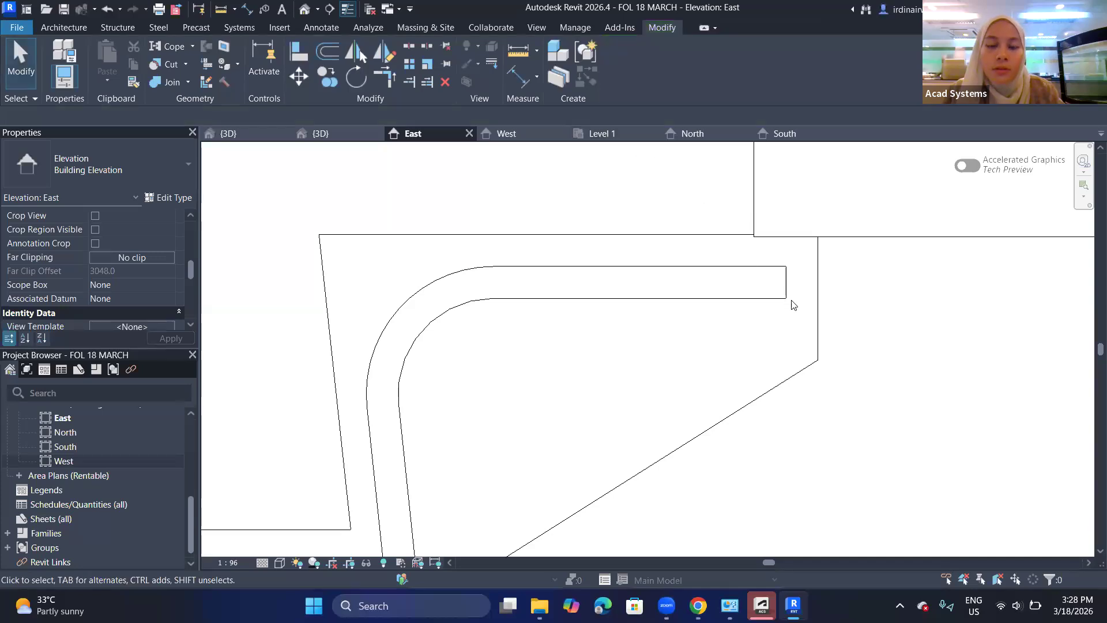
# - Start a sketched #4 rebar hosted in the precast stair with a short vertical segment, about 19 mm, at the top step's back end
pyautogui.click(820, 355)
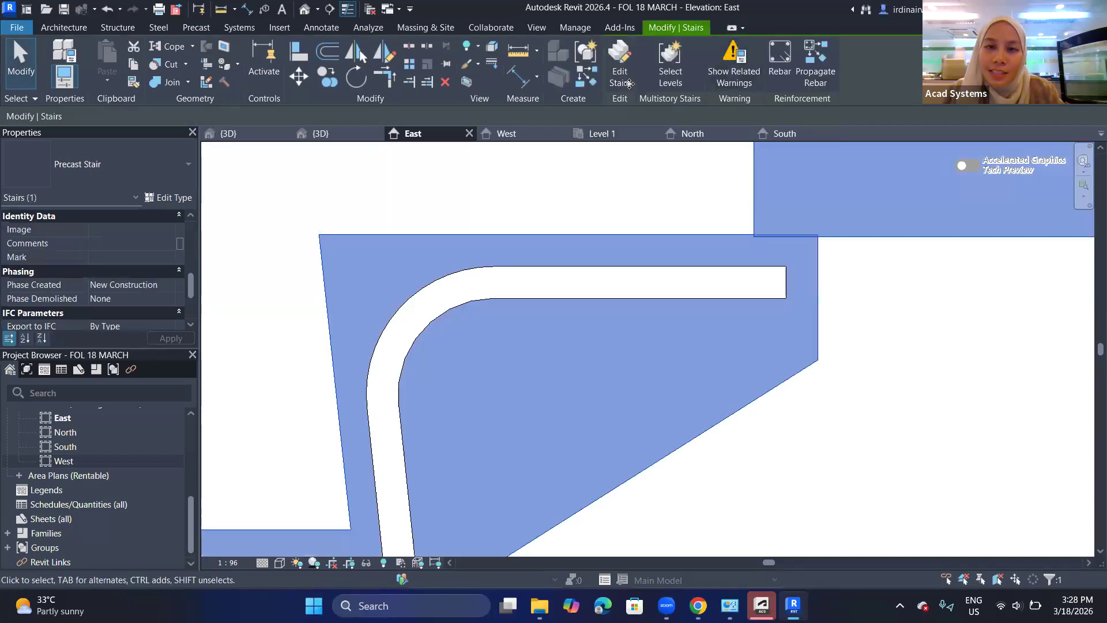
pyautogui.click(779, 58)
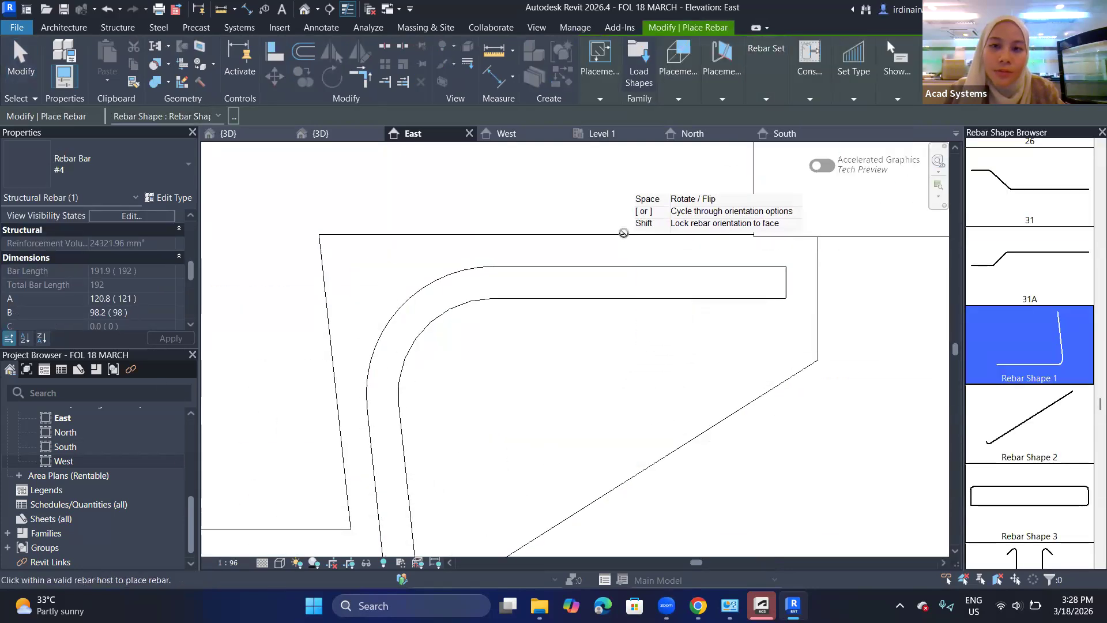
pyautogui.moveTo(584, 69)
pyautogui.click(700, 123)
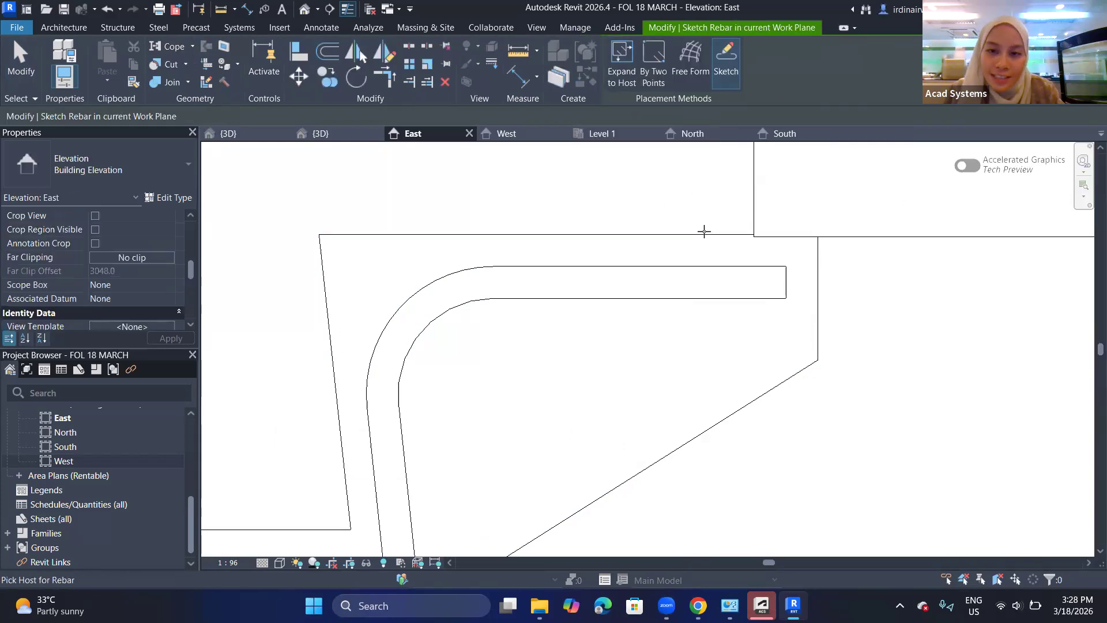
pyautogui.click(726, 245)
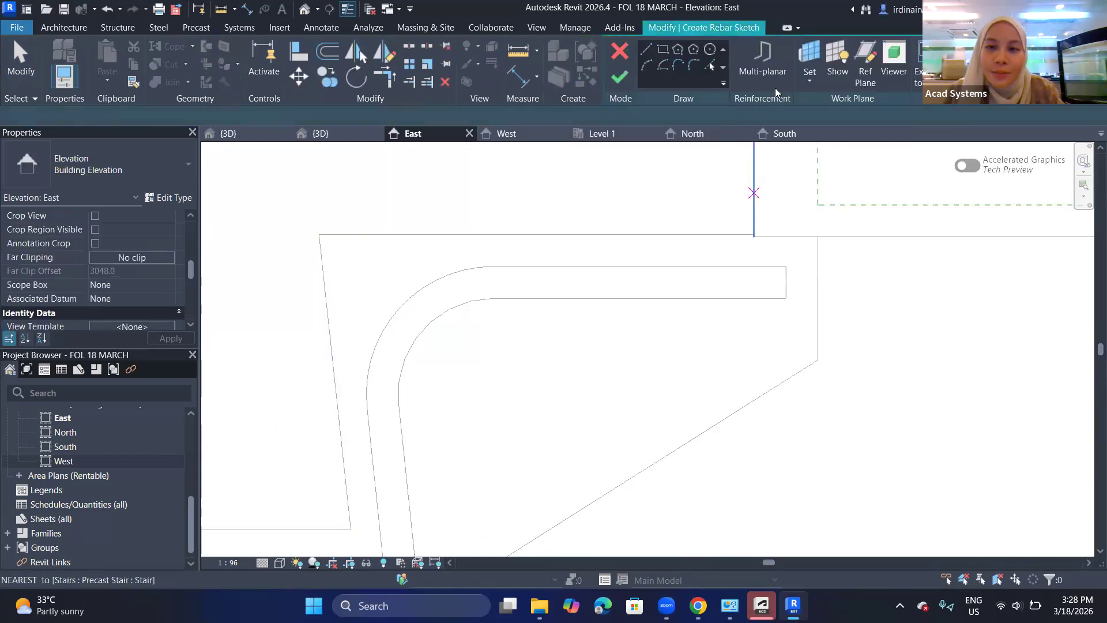
pyautogui.click(798, 301)
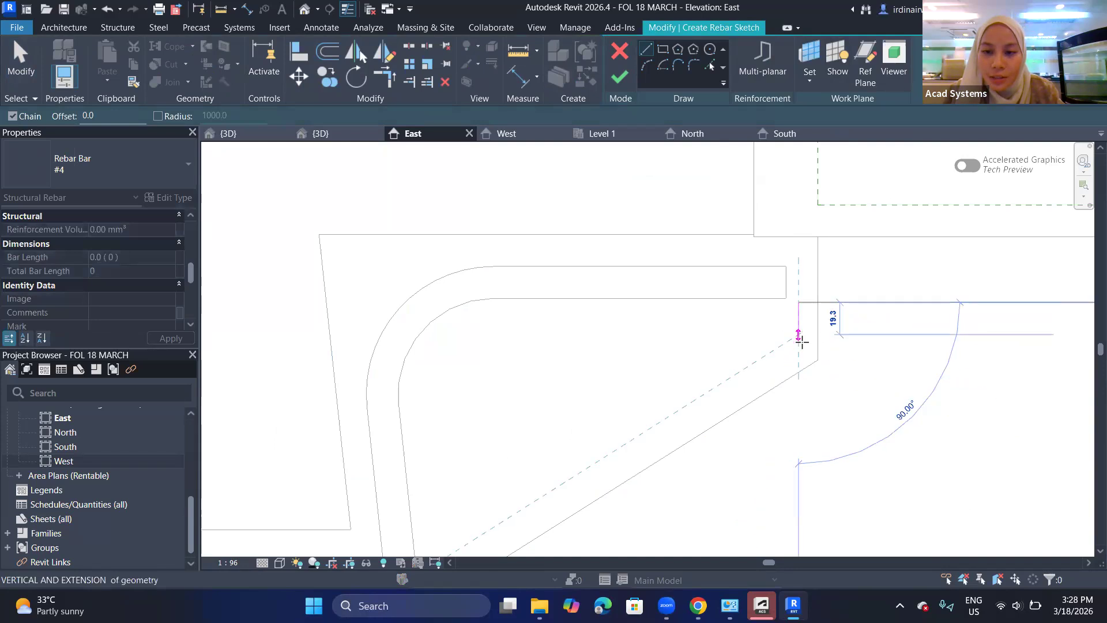
# - Sketch the bar's long sloped segment along the soffit cover line and a horizontal leg about 67 mm long at the stair's foot, completing the rebar
pyautogui.scroll(-4, 713, 346)
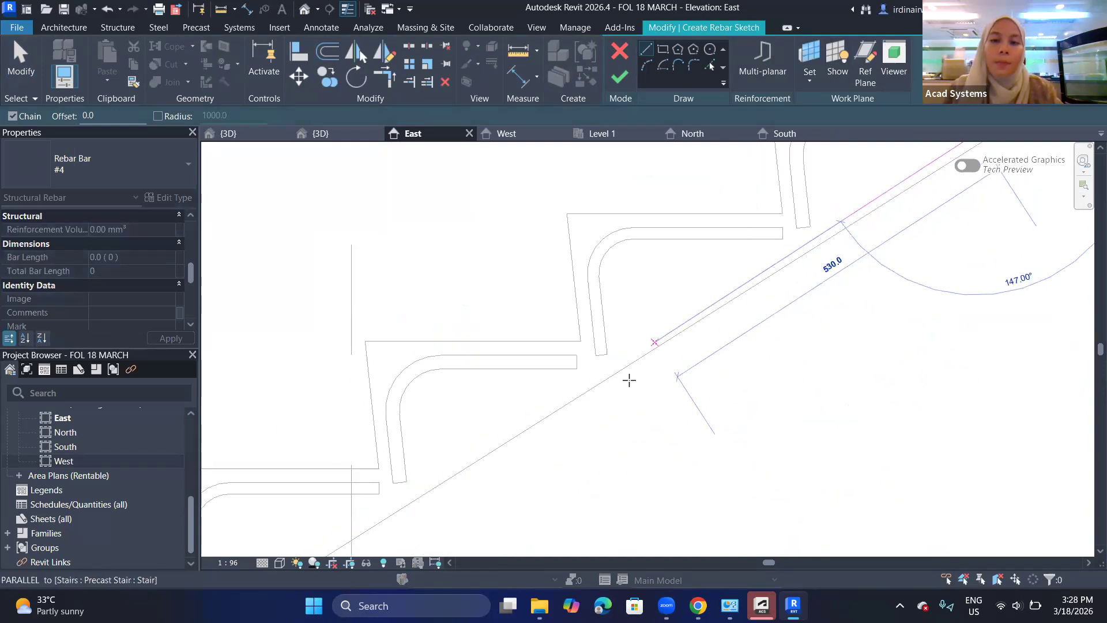
pyautogui.scroll(-3, 737, 254)
pyautogui.scroll(5, 750, 277)
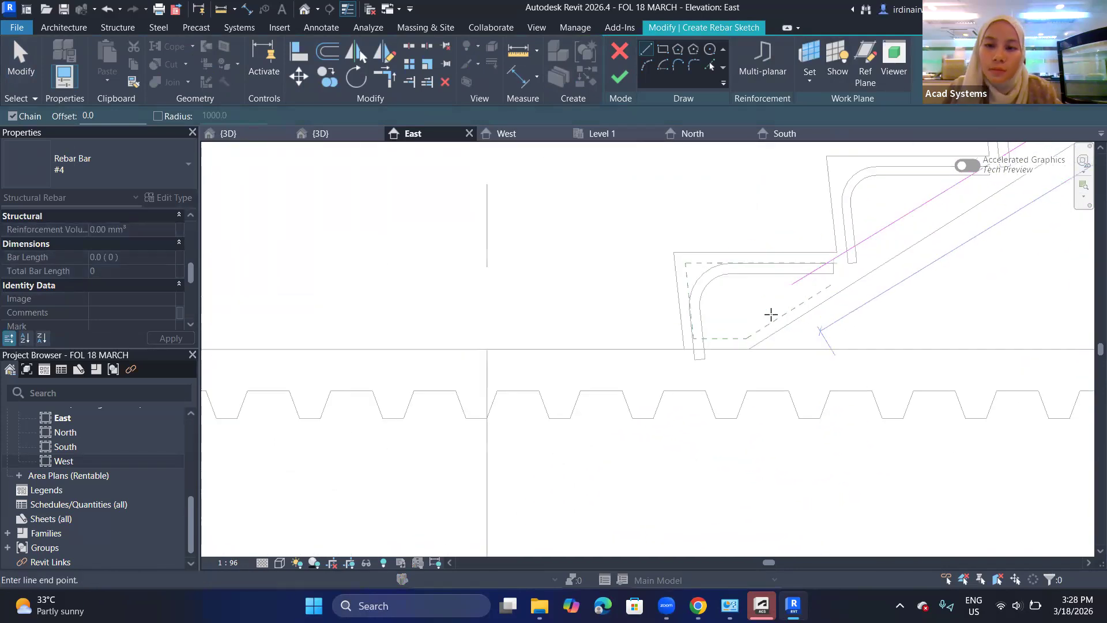
pyautogui.click(746, 338)
pyautogui.scroll(2, 745, 338)
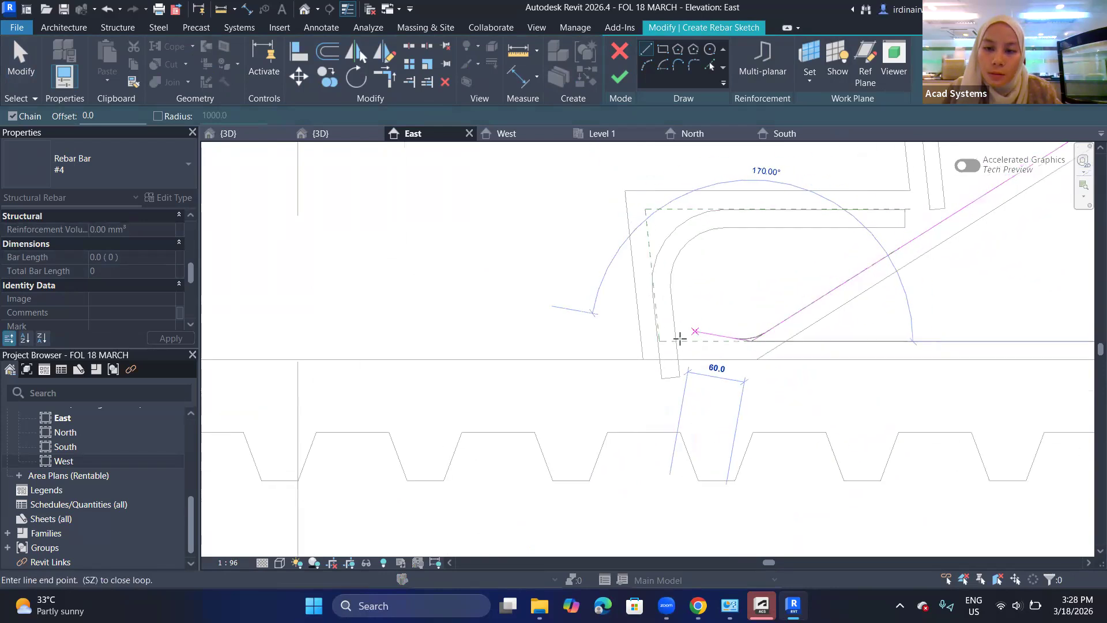
pyautogui.click(689, 339)
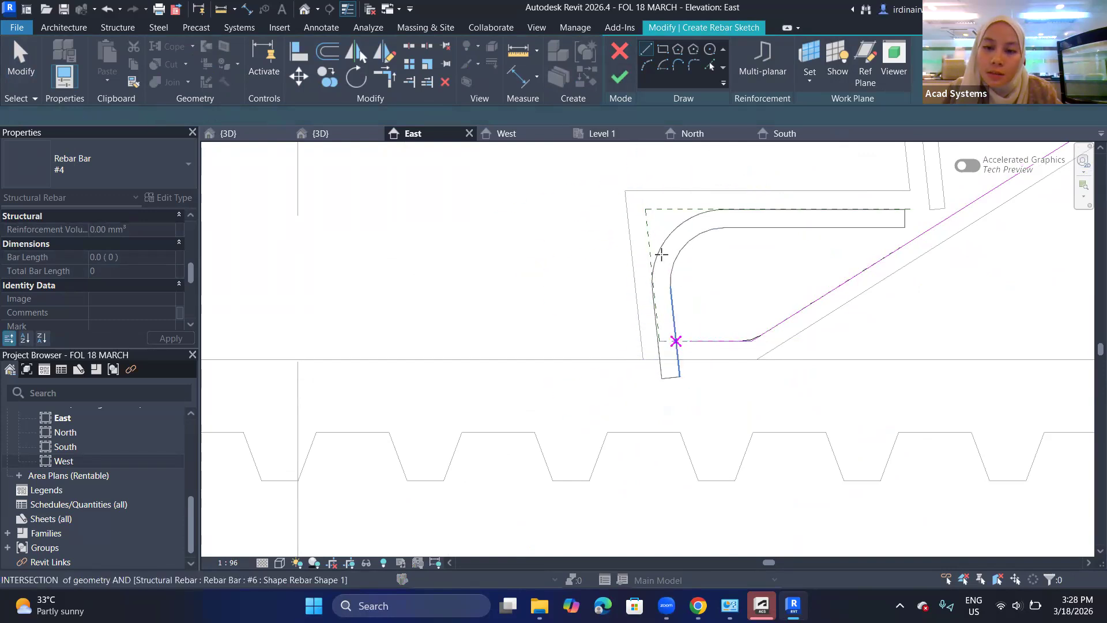
pyautogui.click(621, 77)
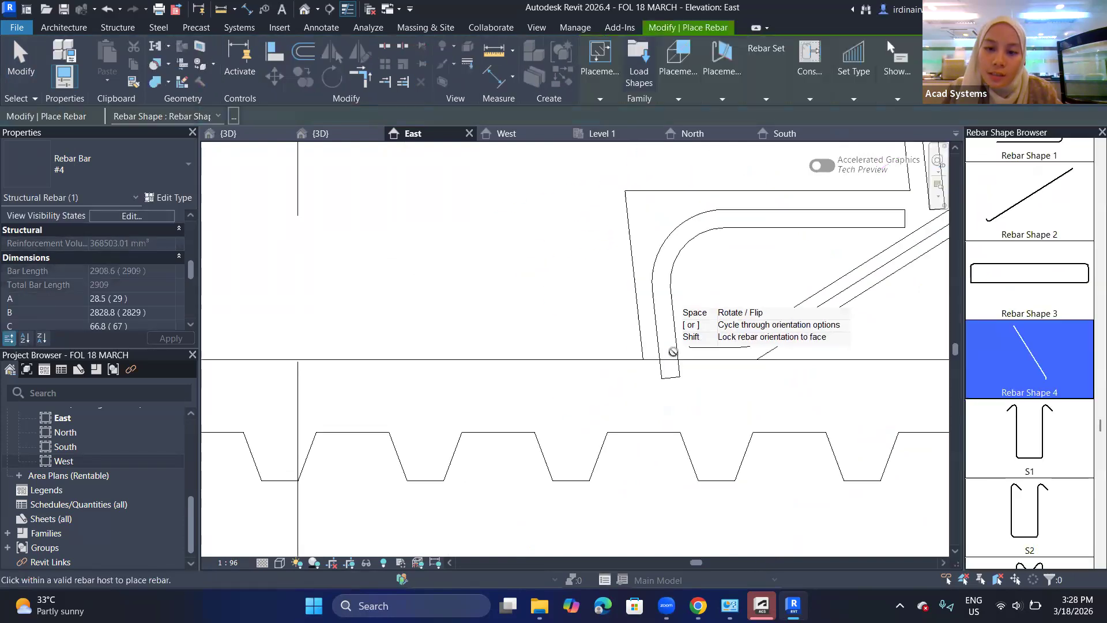
pyautogui.press('Escape')
# - Shorten the vertical leg of the bottom step's #6 rebar set to about 131 mm, ending at the cover line above the floor
pyautogui.click(671, 377)
pyautogui.moveTo(671, 377); pyautogui.dragTo(670, 341)
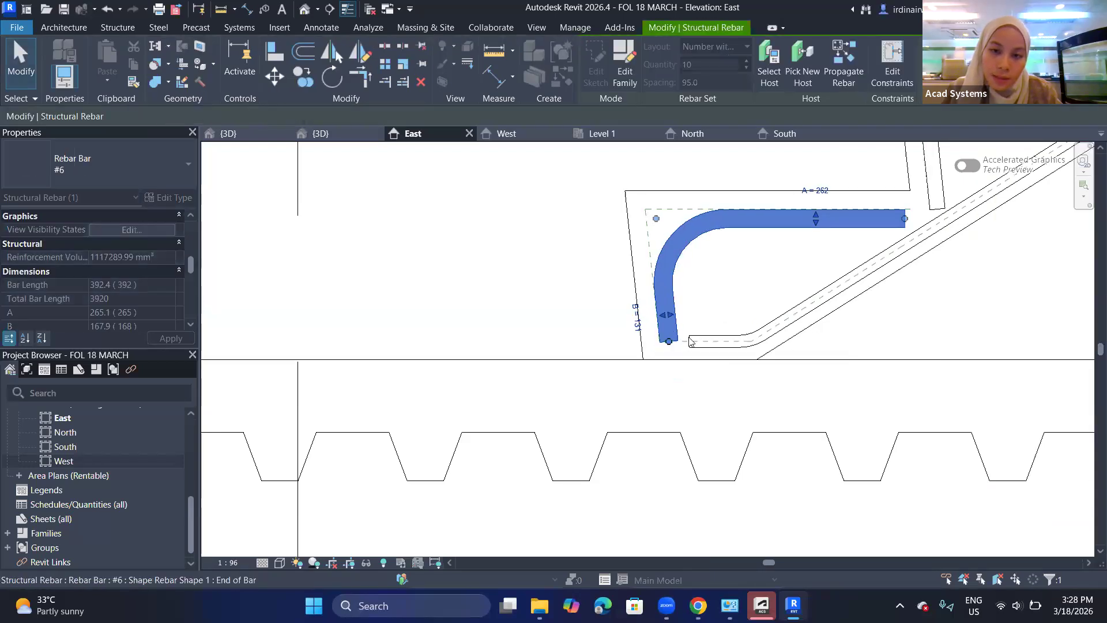
pyautogui.moveTo(1009, 255); pyautogui.dragTo(857, 377, button='middle')
pyautogui.click(856, 376)
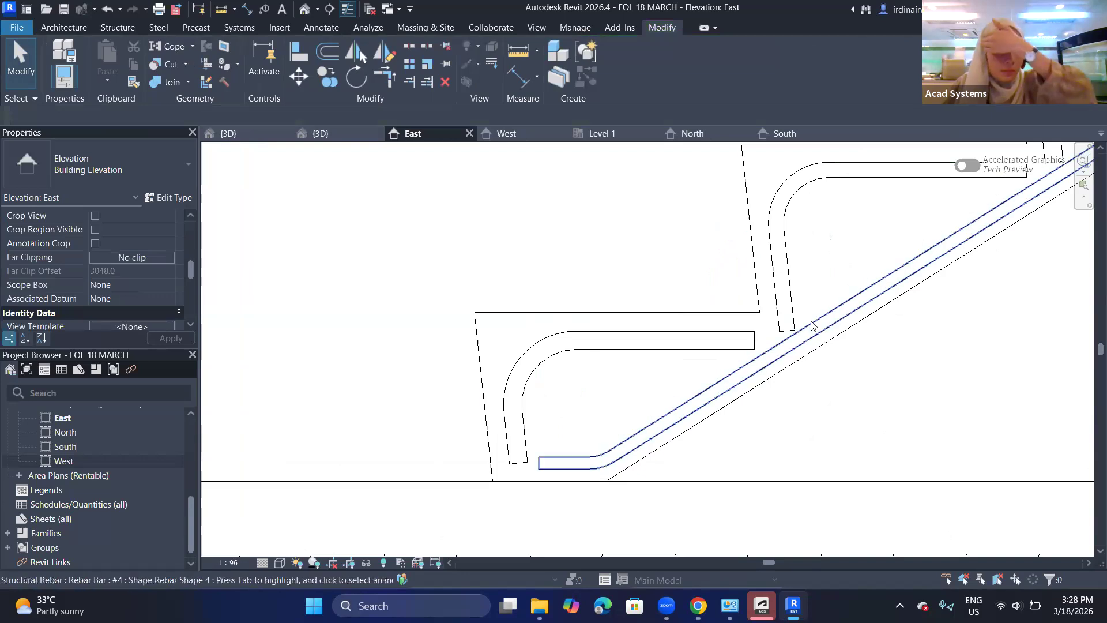
# - Set the longitudinal #4 soffit bar to be shown unobscured in the {3D} view
pyautogui.click(739, 368)
pyautogui.moveTo(740, 367); pyautogui.dragTo(767, 322, button='middle')
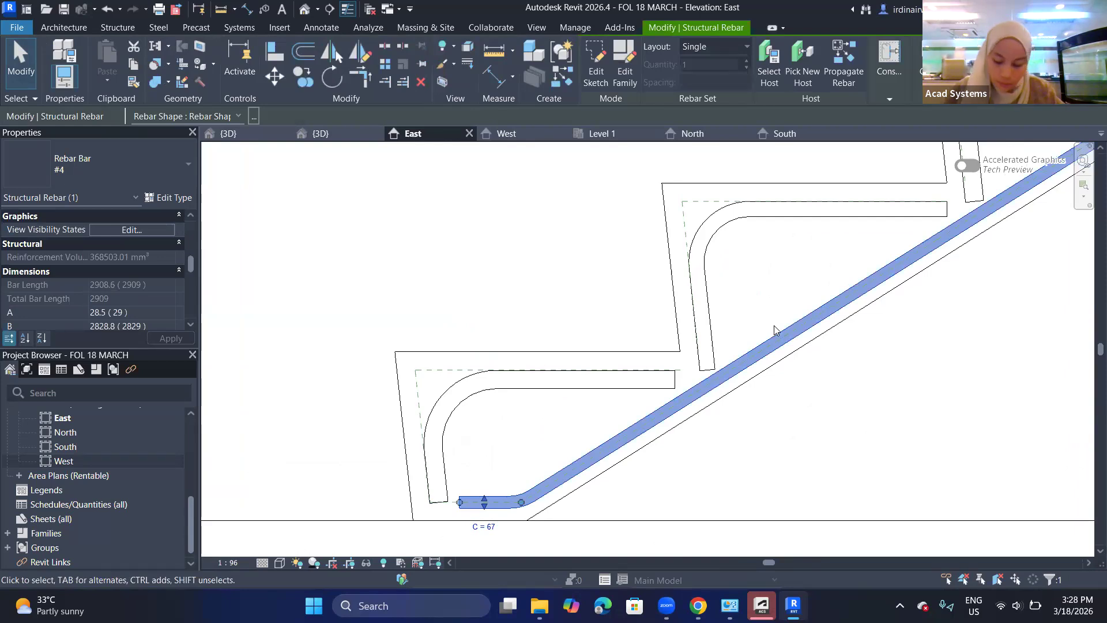
pyautogui.moveTo(774, 326); pyautogui.dragTo(745, 339, button='middle')
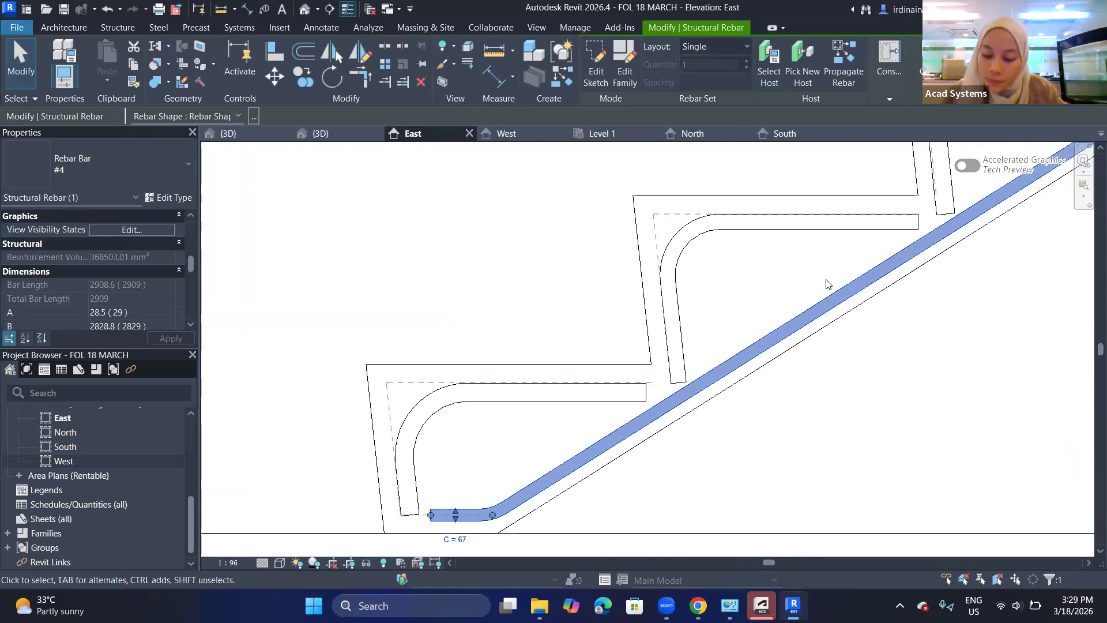
pyautogui.scroll(-2, 825, 278)
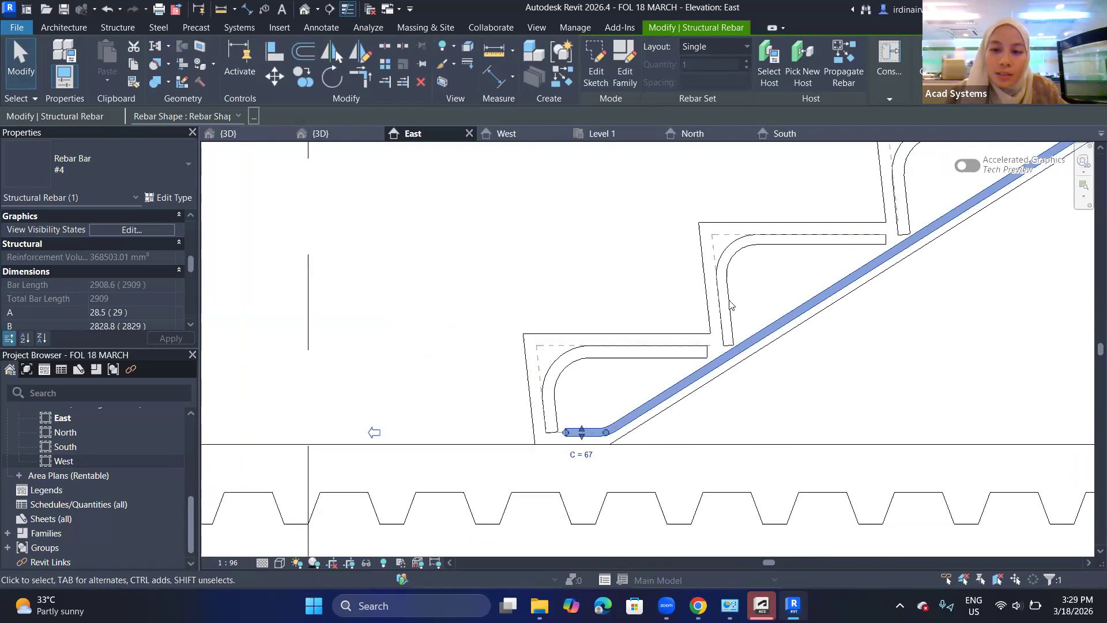
pyautogui.moveTo(608, 364); pyautogui.dragTo(619, 382, button='middle')
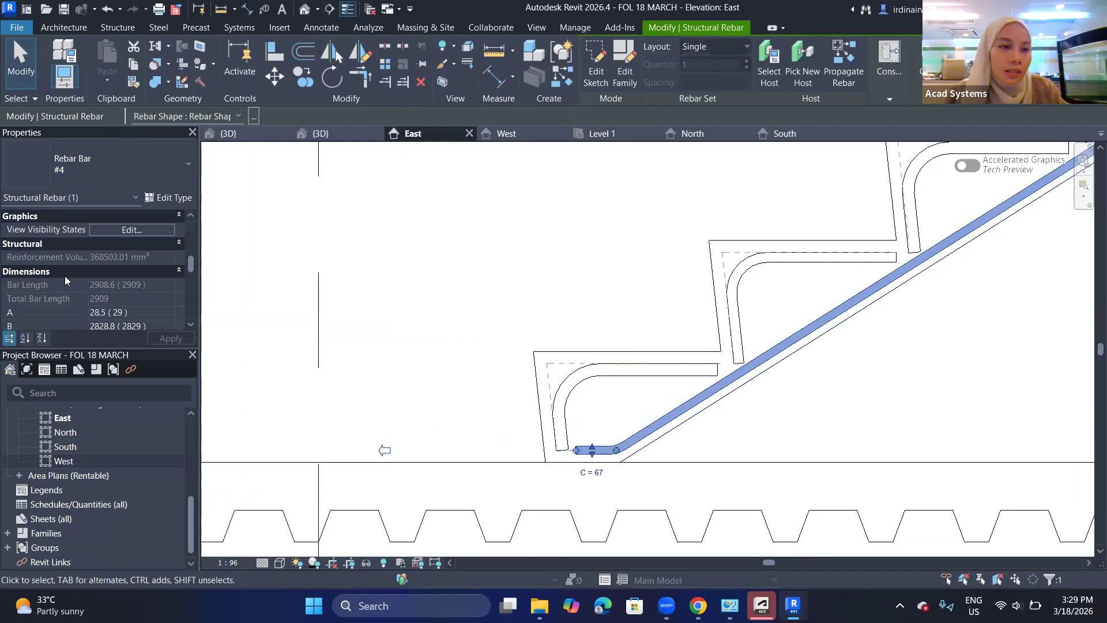
pyautogui.scroll(-3, 65, 276)
pyautogui.scroll(3, 104, 271)
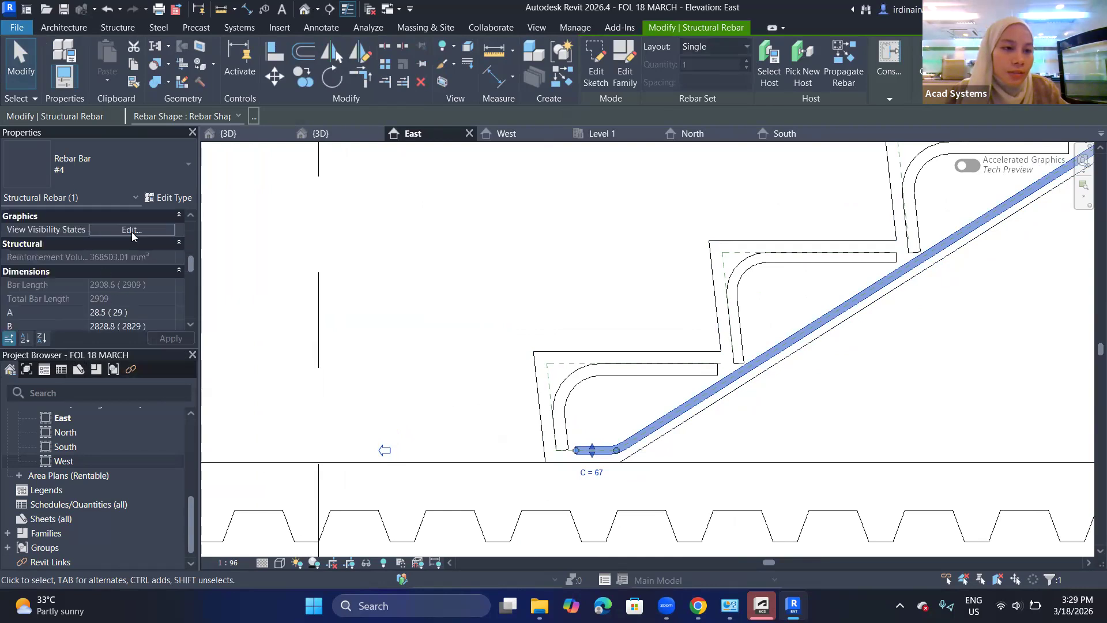
pyautogui.click(131, 229)
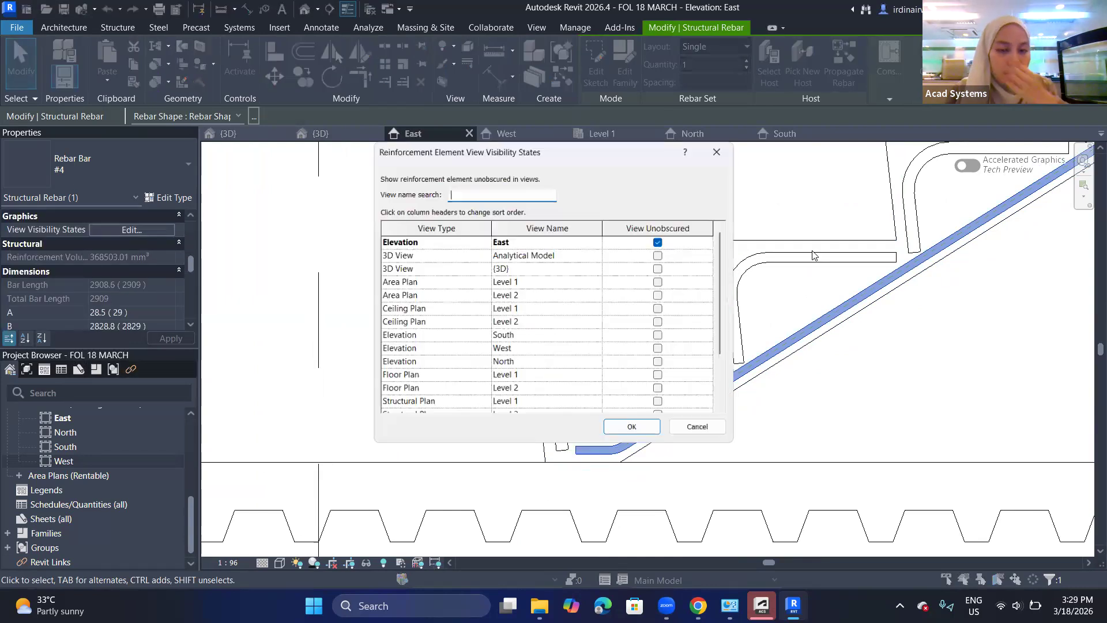
pyautogui.click(662, 268)
pyautogui.click(634, 432)
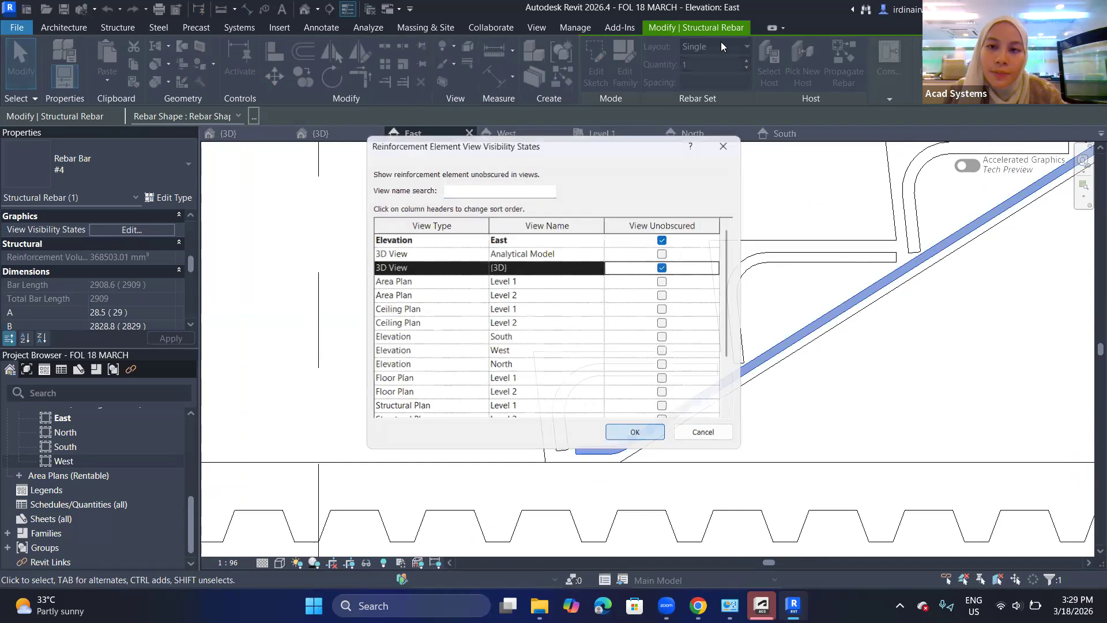
# - Lay out the #4 soffit bar as Number with Spacing, quantity 10 and spacing 98 mm, and show the set in the front-facing 3D view
pyautogui.click(714, 46)
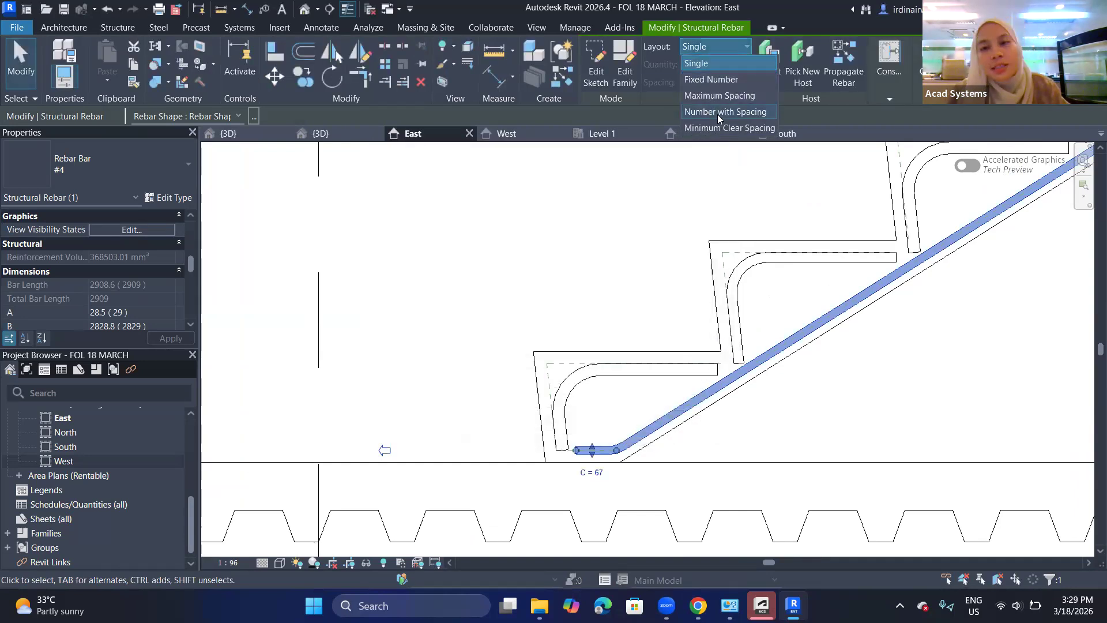
pyautogui.click(717, 114)
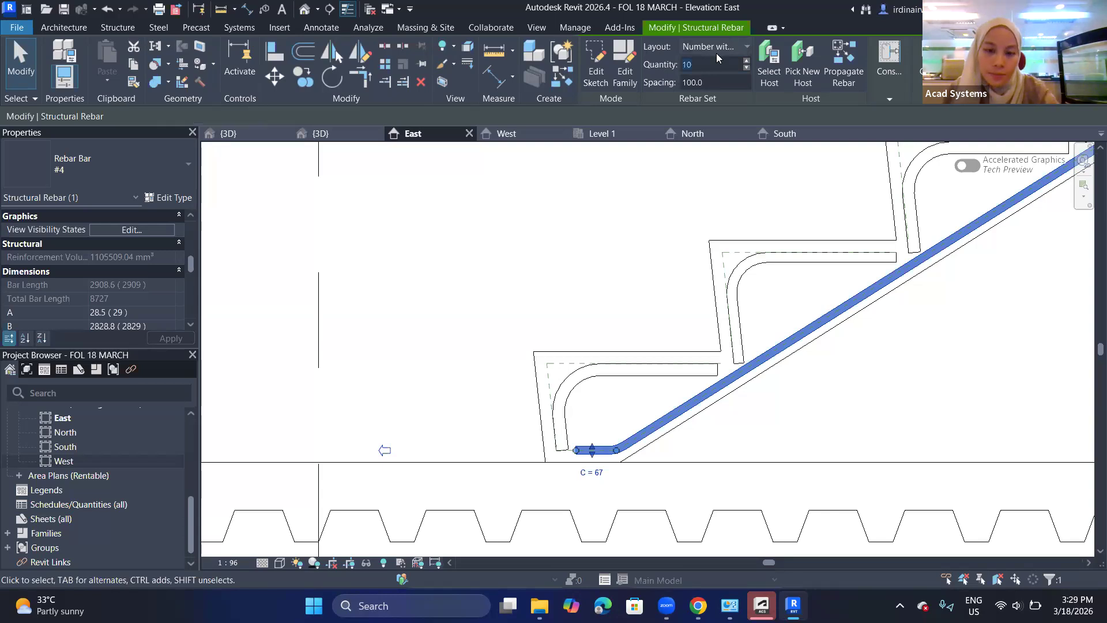
pyautogui.click(713, 88)
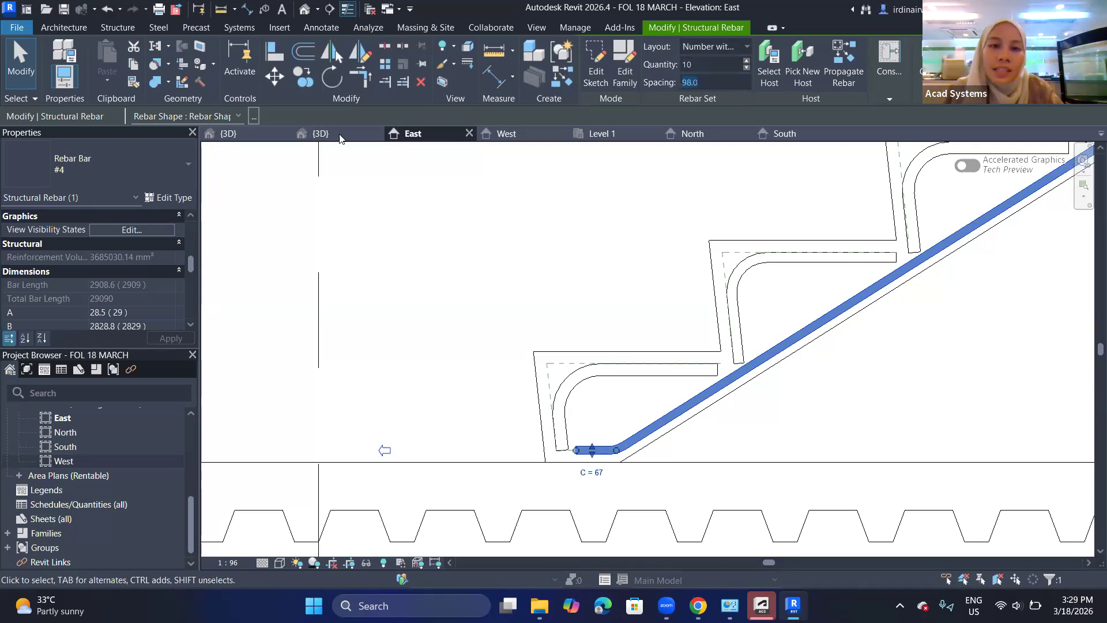
pyautogui.click(322, 134)
pyautogui.scroll(4, 523, 340)
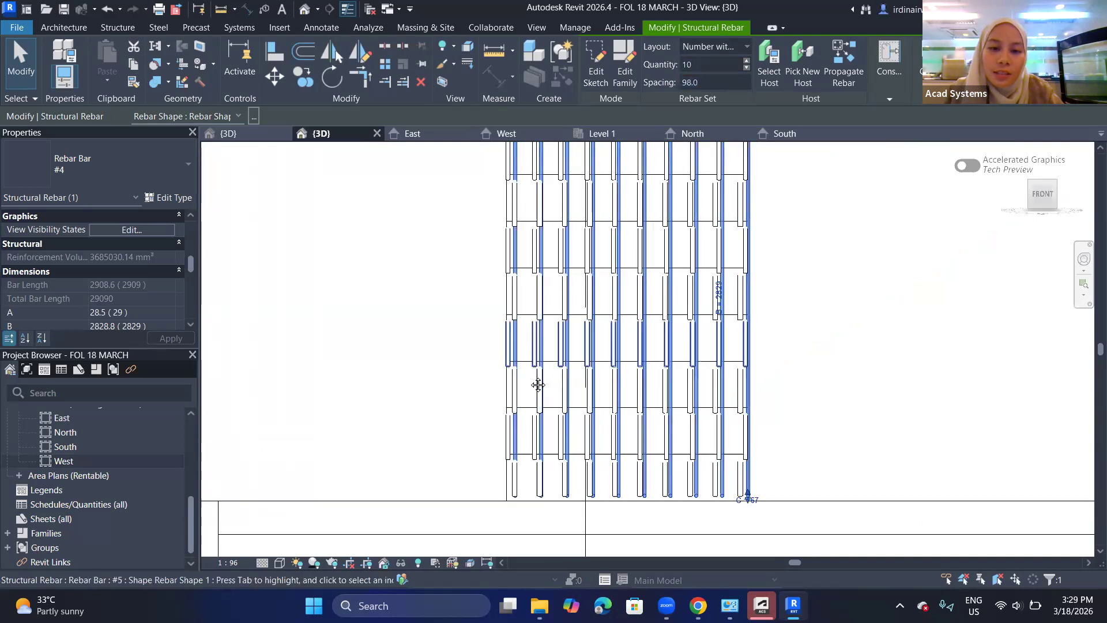
pyautogui.moveTo(539, 386); pyautogui.dragTo(544, 497, button='middle')
pyautogui.moveTo(555, 248); pyautogui.dragTo(526, 351, button='middle')
pyautogui.scroll(1, 507, 341)
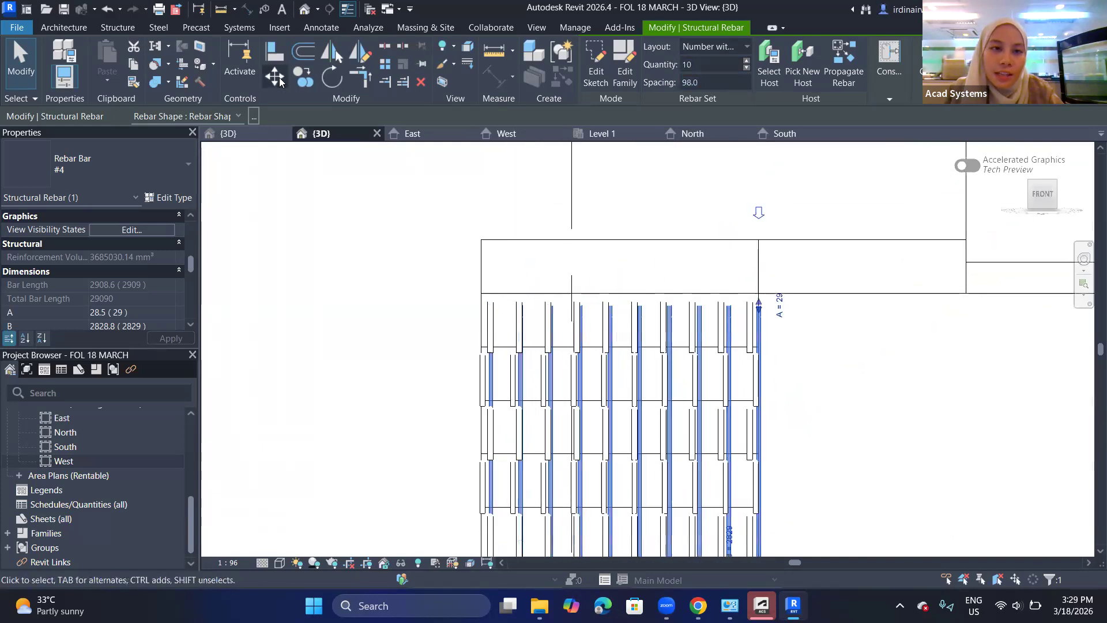
# - Move the #4 bar set about 40 mm toward the stair's left edge, and shift it back about 39 mm
pyautogui.press('m')
pyautogui.press('v')
pyautogui.scroll(2, 468, 337)
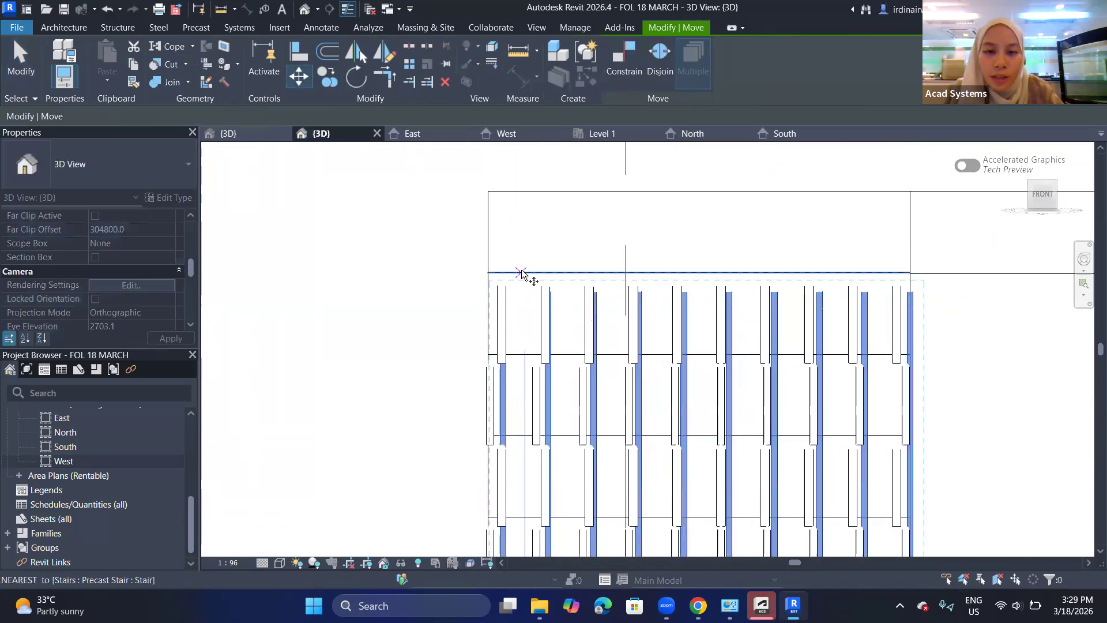
pyautogui.click(521, 271)
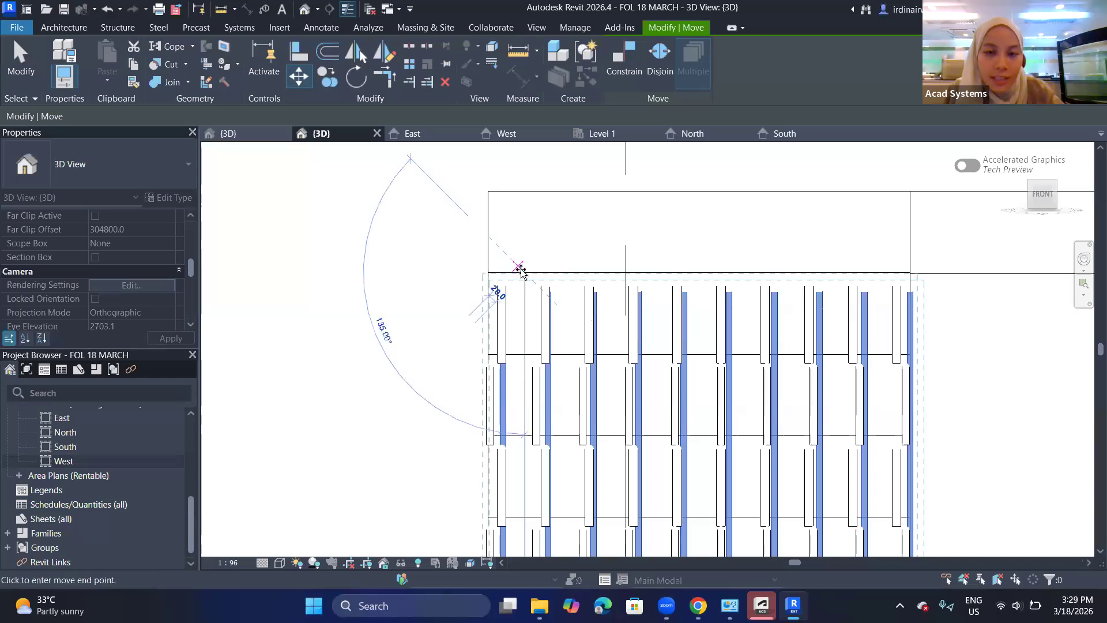
pyautogui.scroll(2, 519, 271)
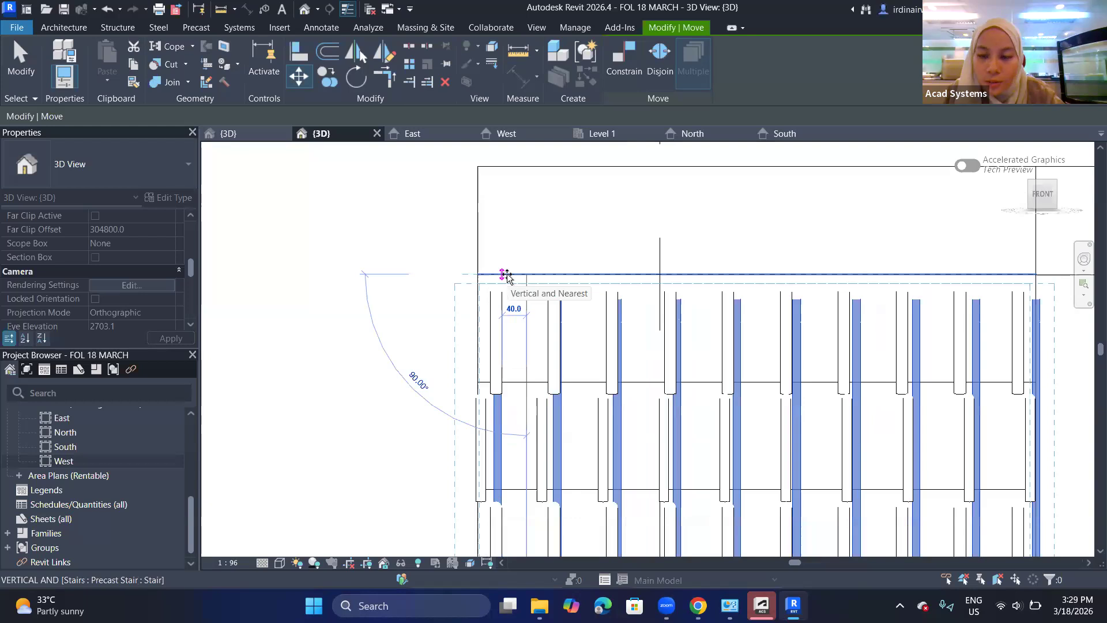
pyautogui.click(505, 275)
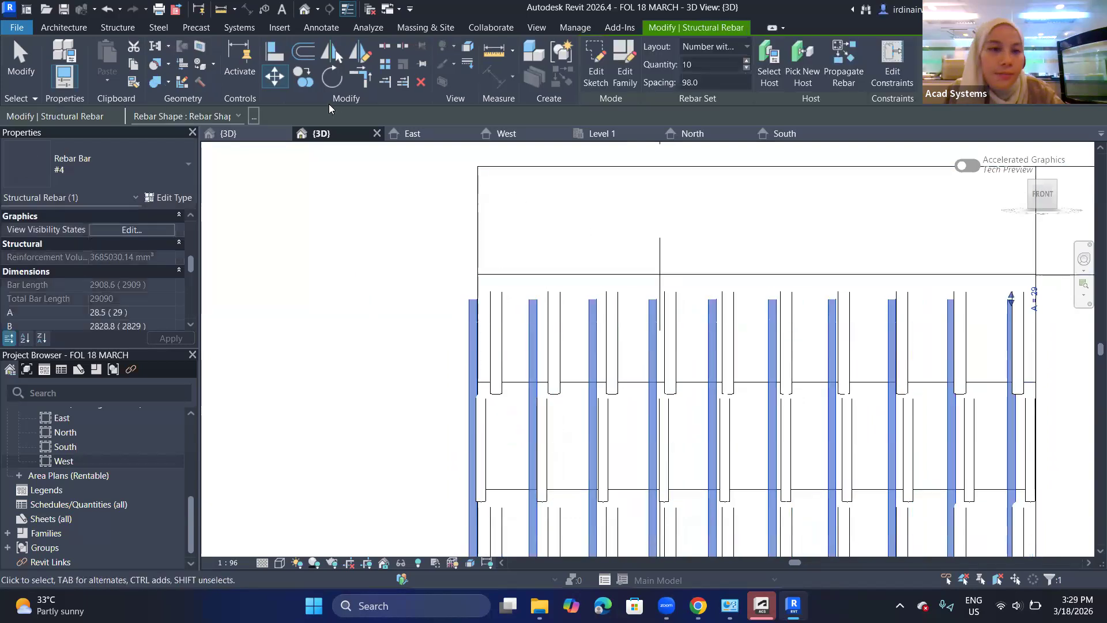
pyautogui.click(275, 76)
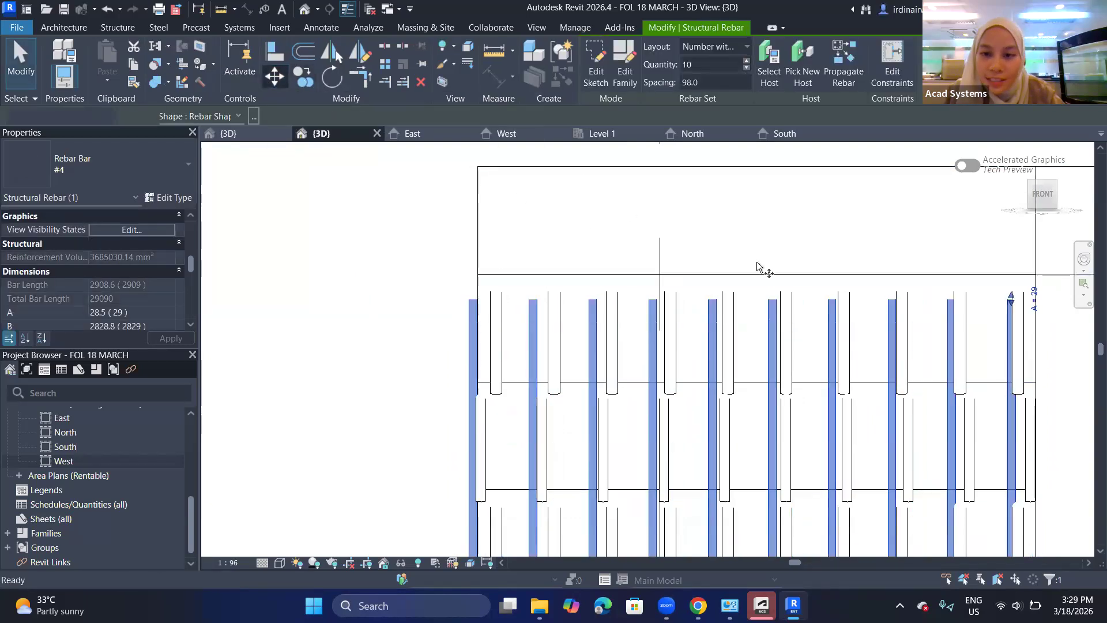
pyautogui.click(730, 273)
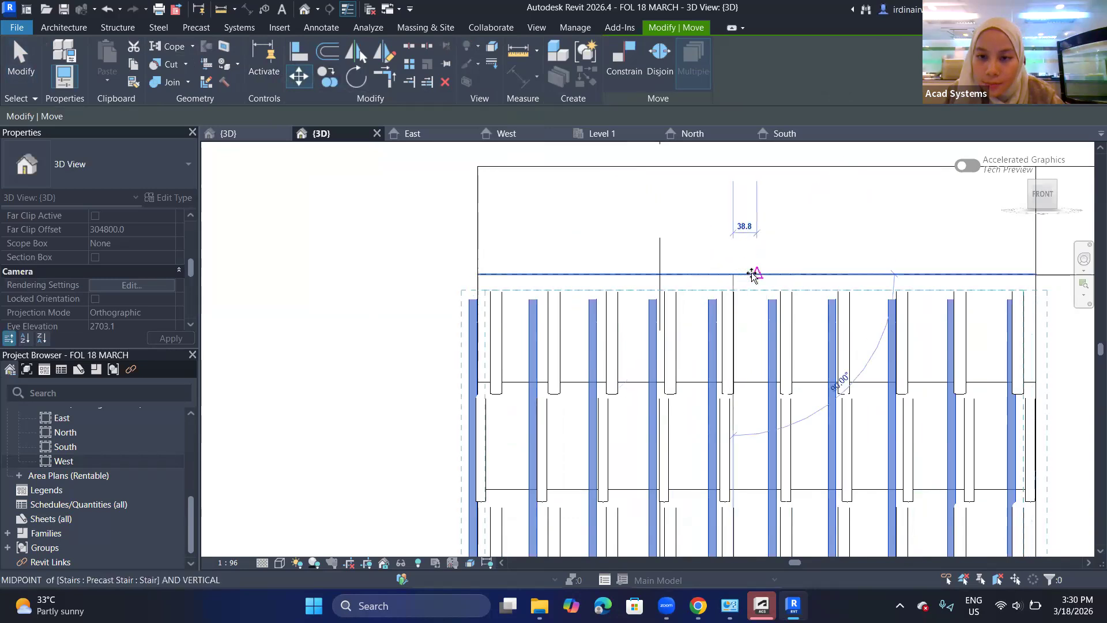
pyautogui.click(754, 275)
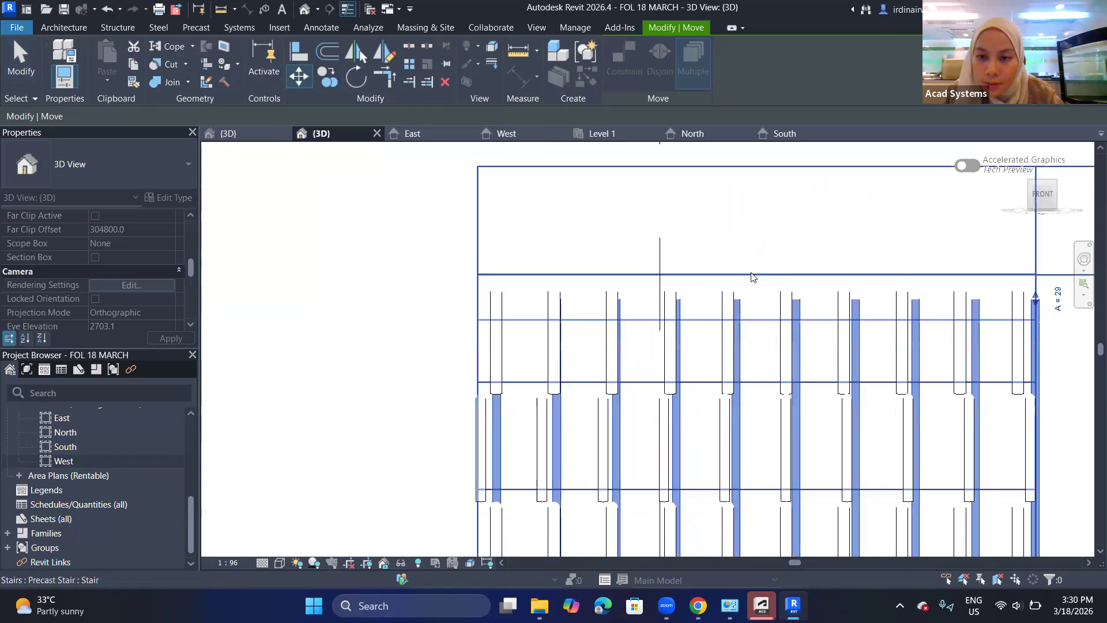
# - Move the #4 bar set slightly inward so its outermost bar lies just inside the stair's right edge
pyautogui.press('m')
pyautogui.press('v')
pyautogui.click(1034, 274)
pyautogui.scroll(3, 1028, 273)
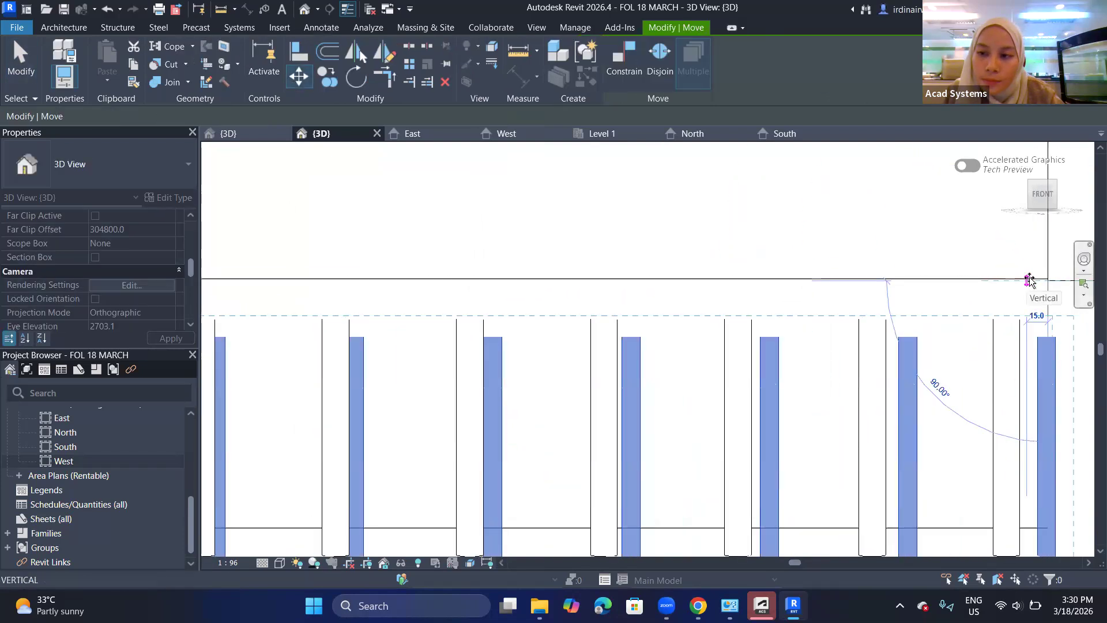
pyautogui.click(1033, 281)
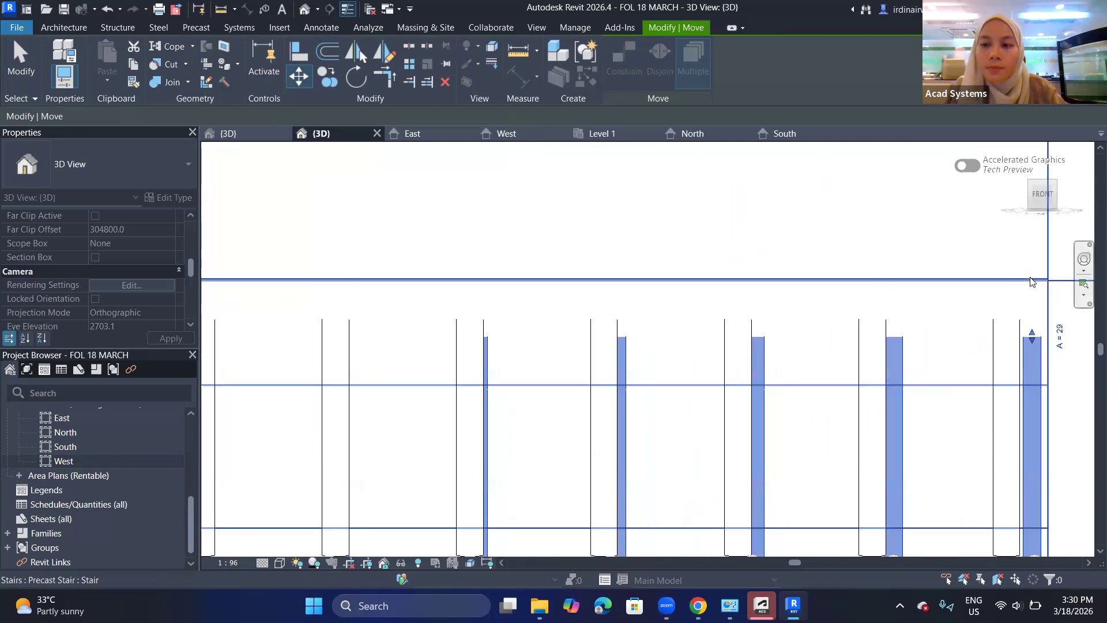
pyautogui.scroll(-2, 1015, 283)
pyautogui.scroll(-1, 995, 285)
pyautogui.moveTo(903, 262); pyautogui.dragTo(890, 261, button='middle')
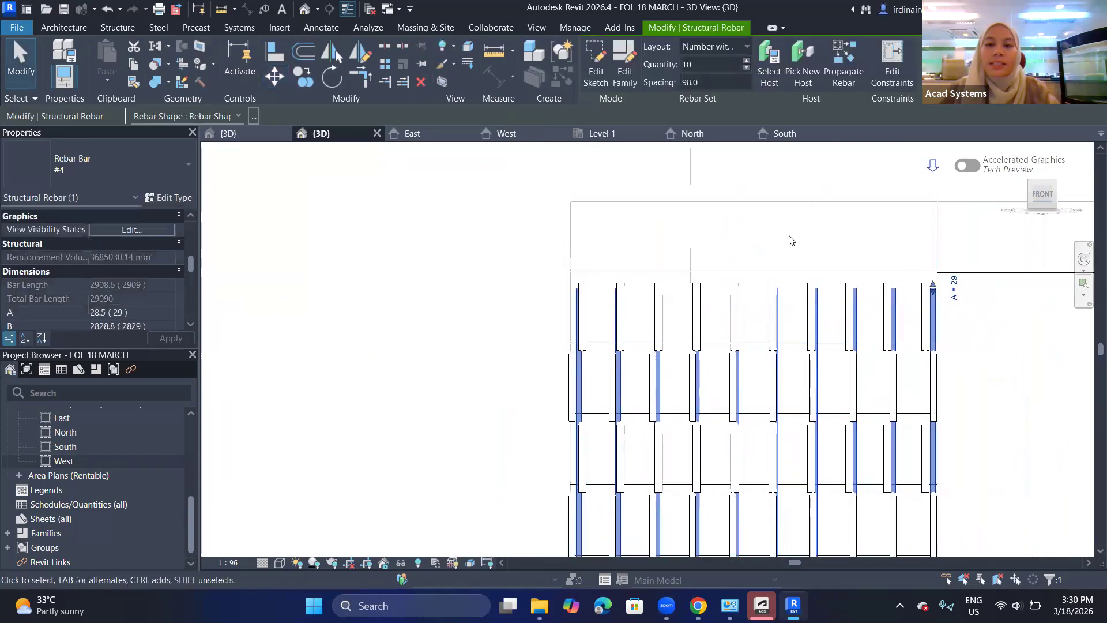
pyautogui.press('Escape')
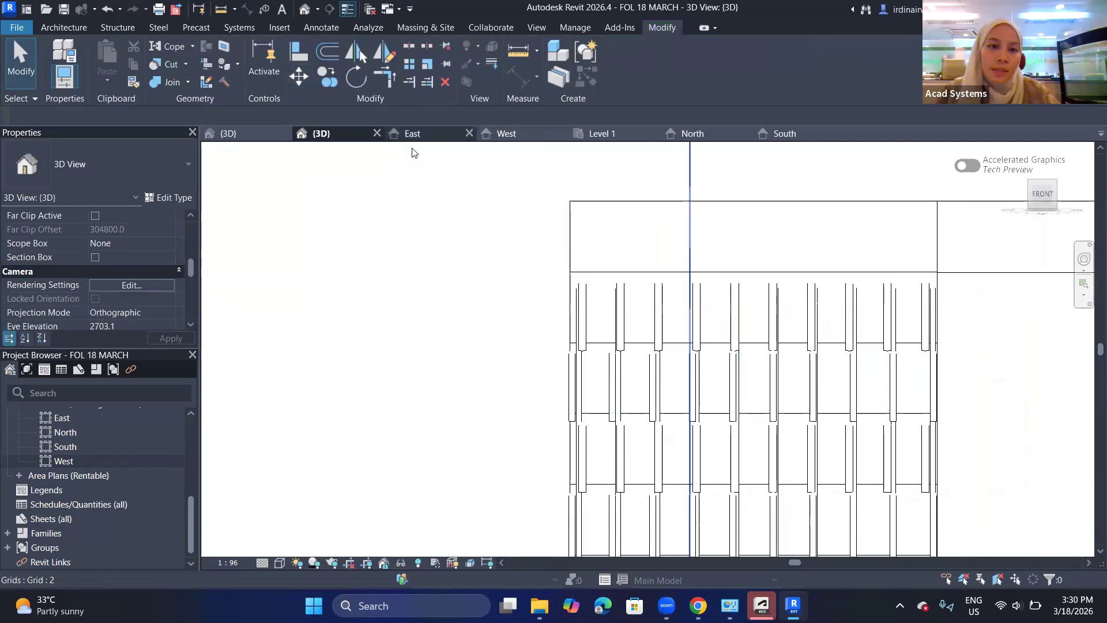
# - Check the available rebar bar types for the #4 soffit set in the East elevation, keeping the current type
pyautogui.click(413, 133)
pyautogui.click(785, 355)
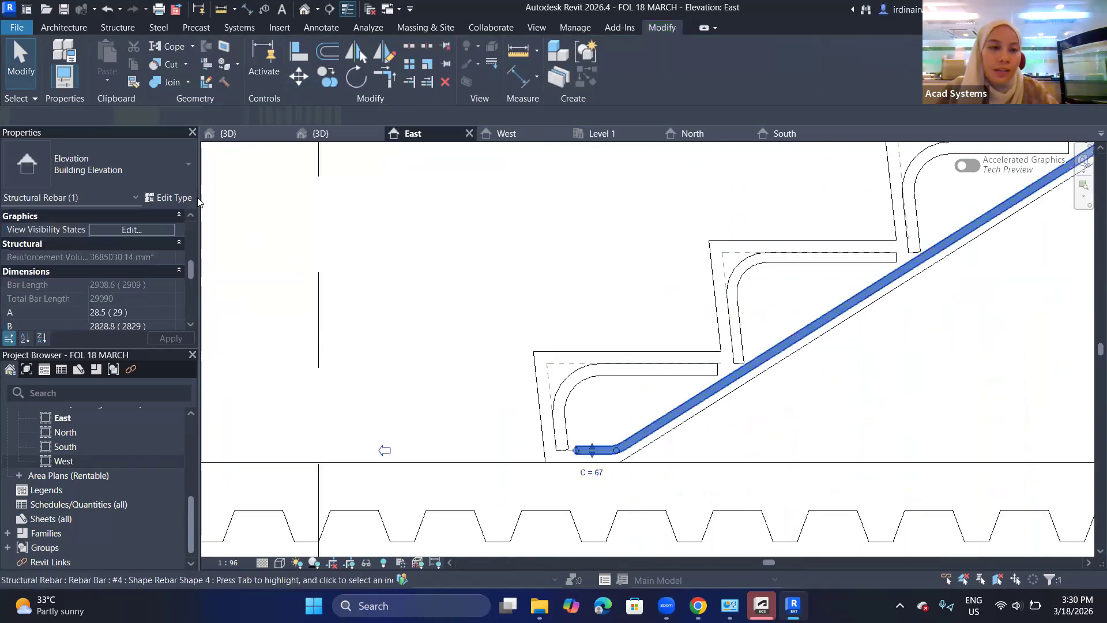
pyautogui.moveTo(383, 448); pyautogui.dragTo(231, 483, button='middle')
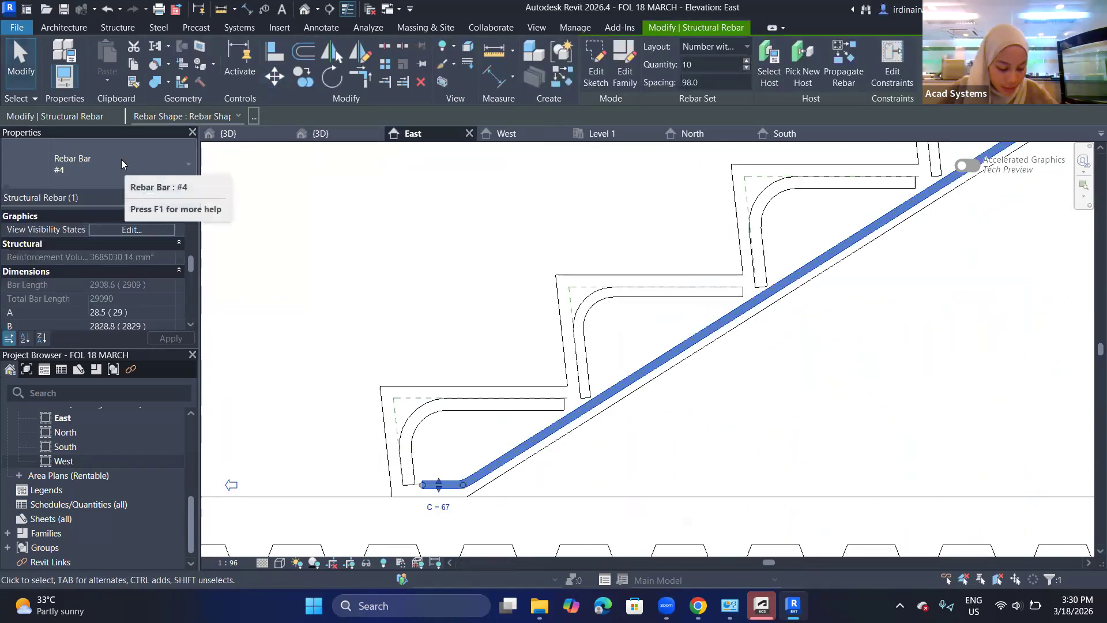
pyautogui.click(121, 160)
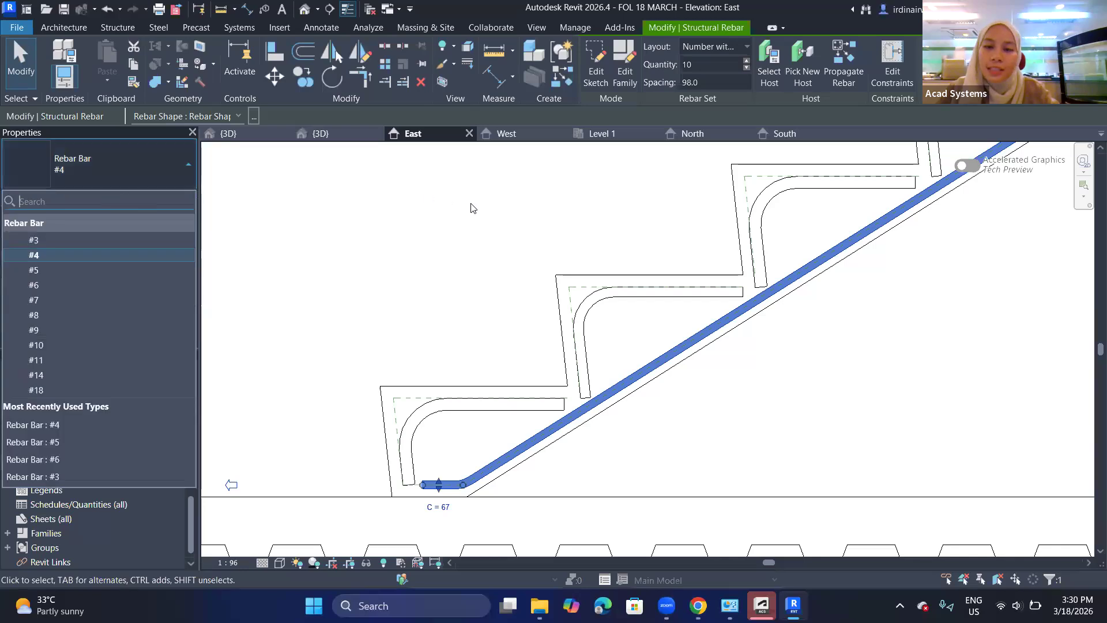
pyautogui.click(848, 304)
# - Examine the reinforcement of the lower flight, the landing connection and the upper flight in the East elevation
pyautogui.scroll(-3, 848, 304)
pyautogui.scroll(6, 833, 265)
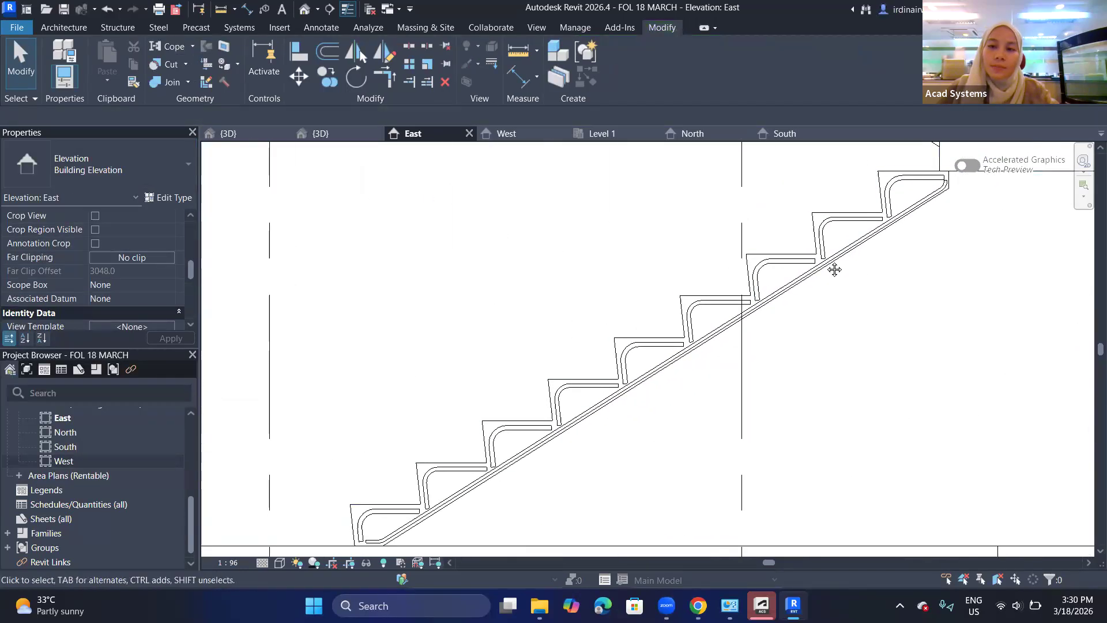
pyautogui.scroll(5, 731, 346)
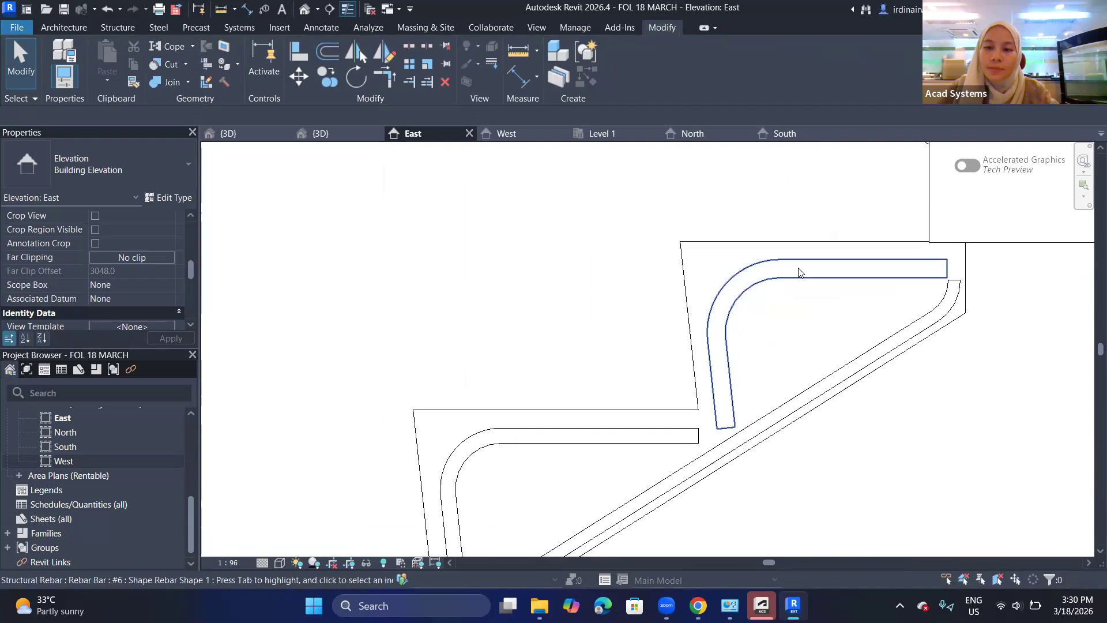
pyautogui.scroll(-4, 697, 203)
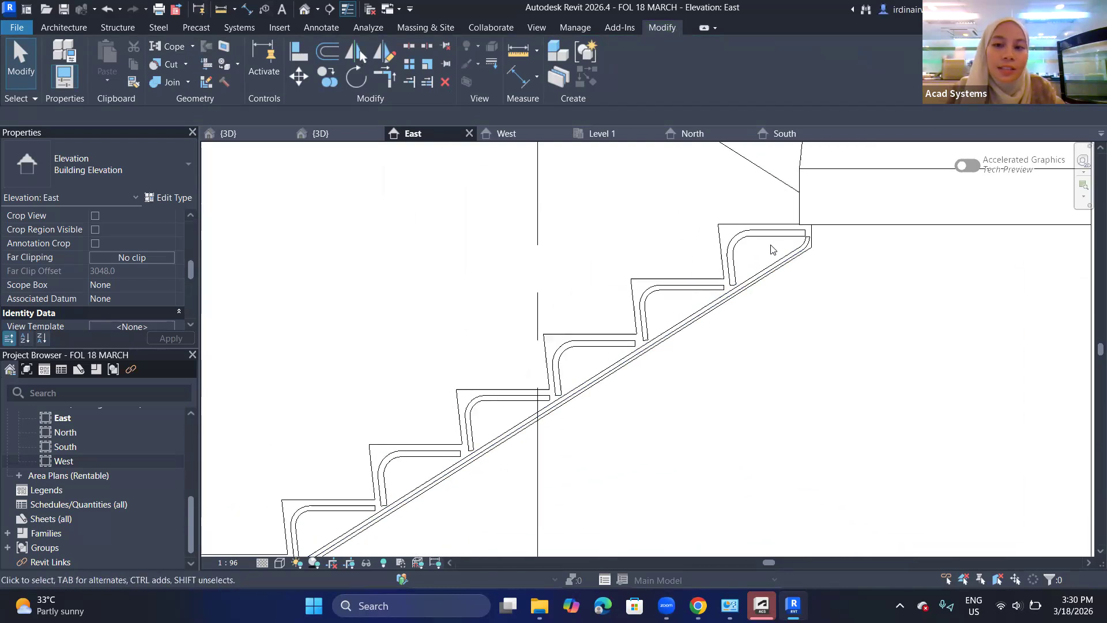
pyautogui.scroll(2, 772, 249)
pyautogui.scroll(-4, 773, 249)
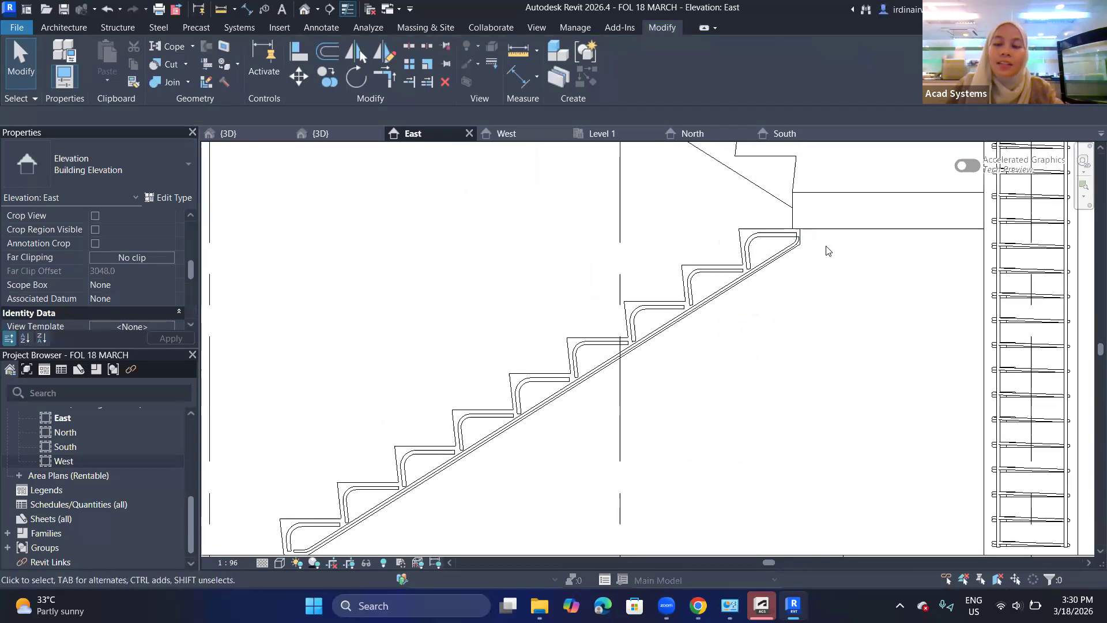
pyautogui.scroll(-3, 790, 239)
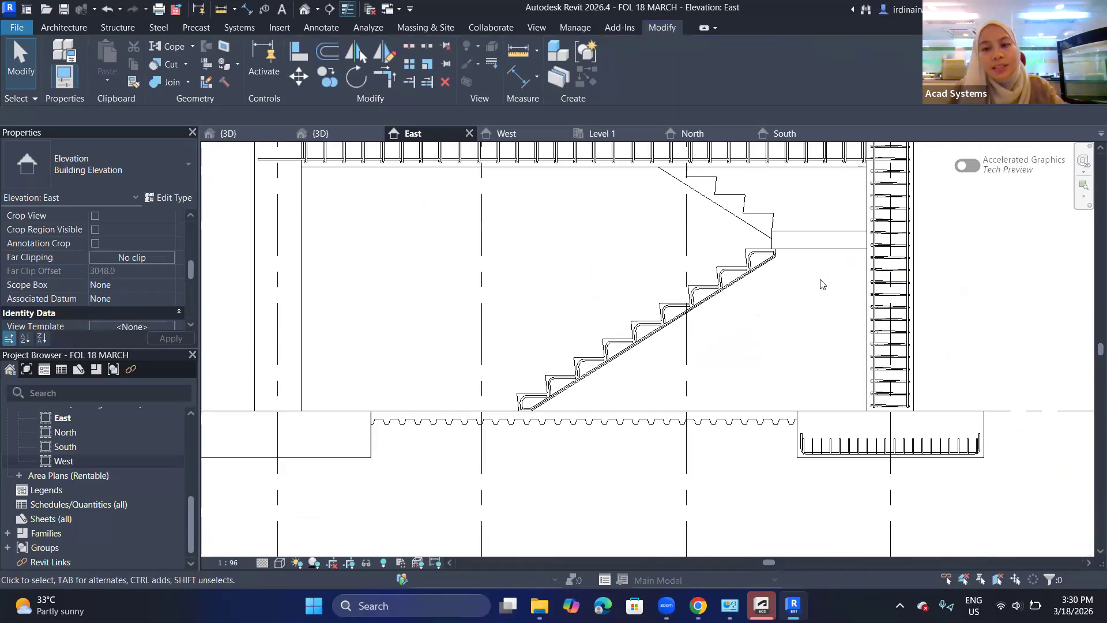
pyautogui.scroll(-1, 819, 284)
pyautogui.moveTo(771, 341); pyautogui.dragTo(742, 406, button='middle')
pyautogui.scroll(3, 865, 257)
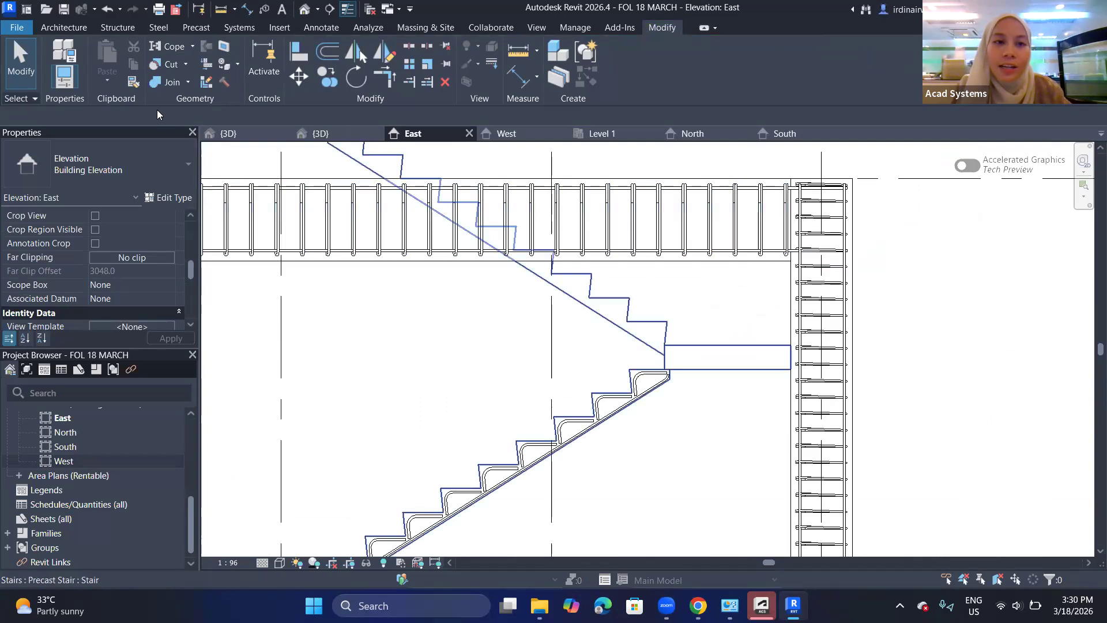
pyautogui.moveTo(333, 190); pyautogui.dragTo(401, 226, button='middle')
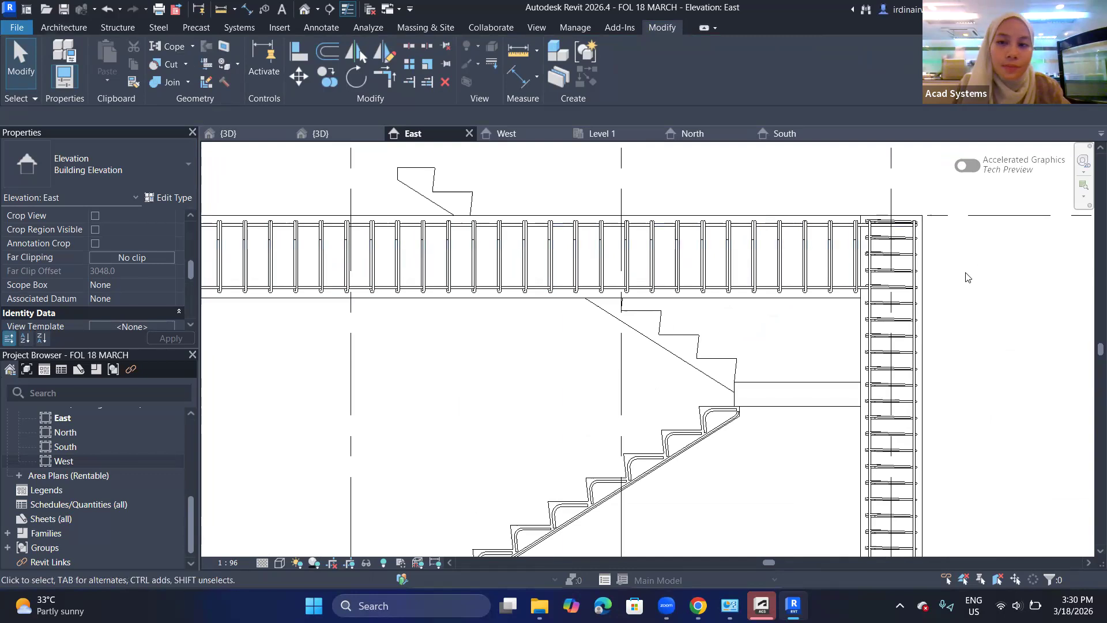
pyautogui.moveTo(673, 480); pyautogui.dragTo(687, 363, button='middle')
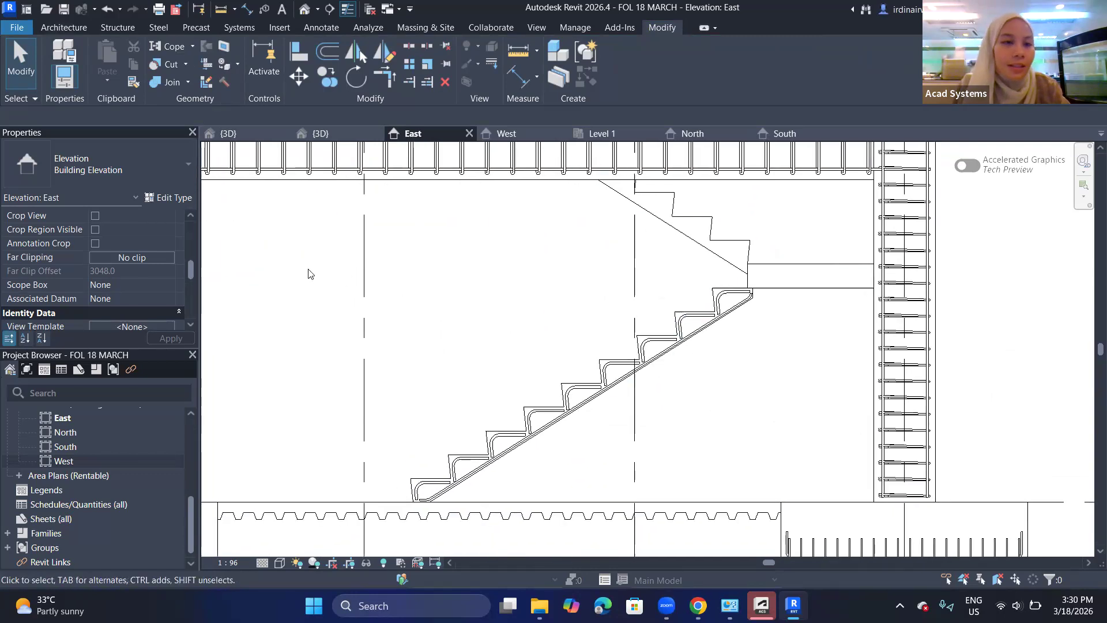
pyautogui.moveTo(357, 283); pyautogui.dragTo(409, 292, button='middle')
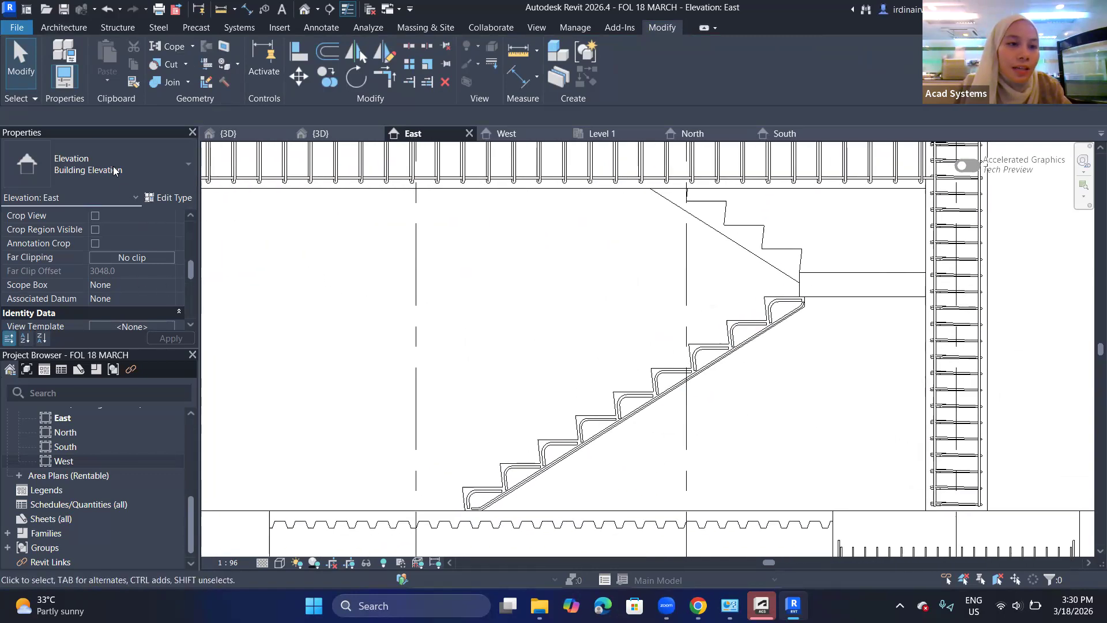
# - Review the East elevation's view properties, including its Visibility/Graphic Overrides and Graphic Display Options, without changing them
pyautogui.moveTo(192, 271); pyautogui.dragTo(195, 284)
pyautogui.scroll(2, 198, 296)
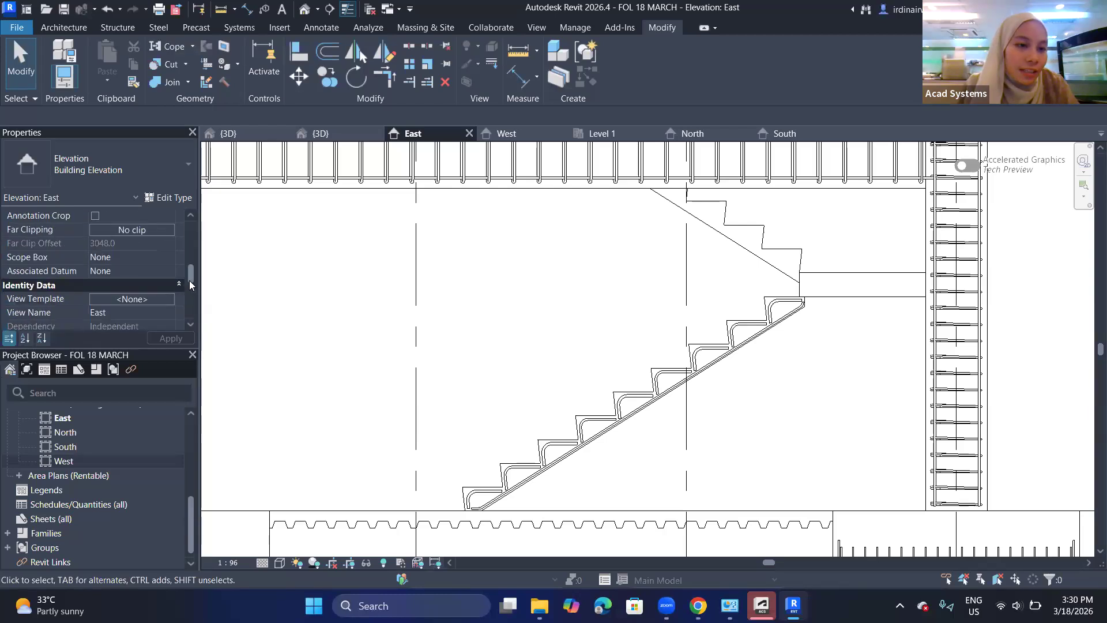
pyautogui.scroll(-2, 194, 296)
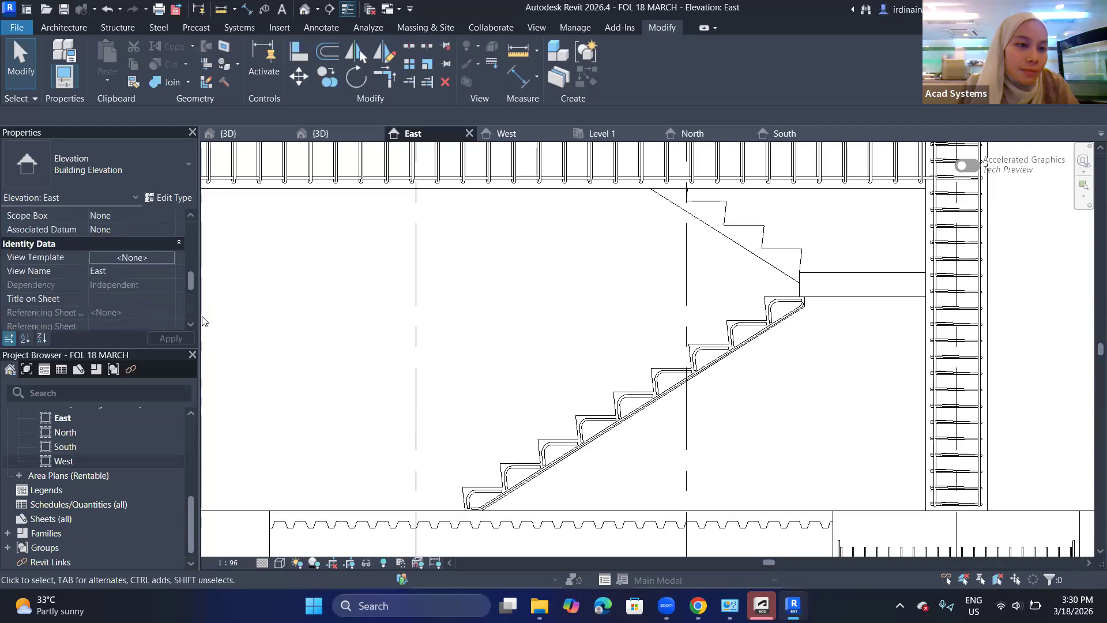
pyautogui.scroll(7, 153, 259)
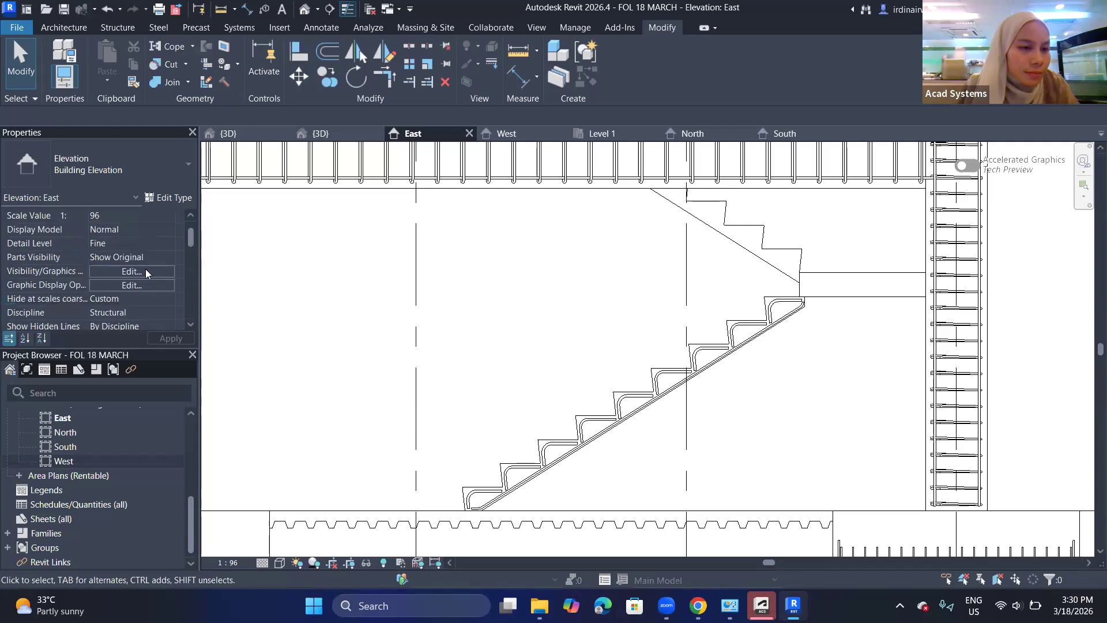
pyautogui.click(108, 274)
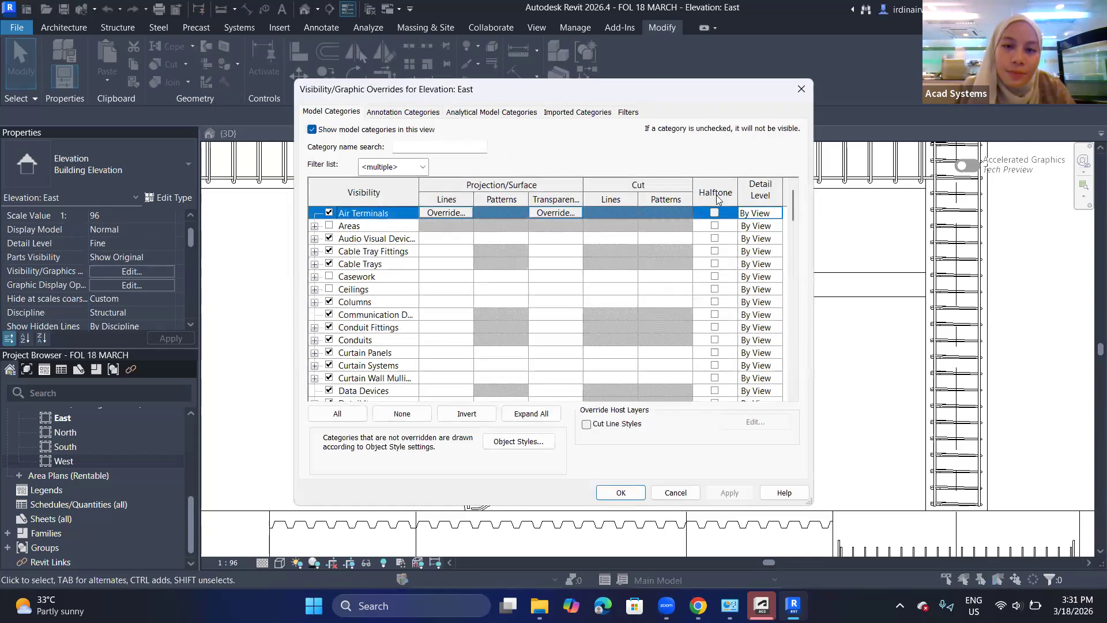
pyautogui.click(801, 89)
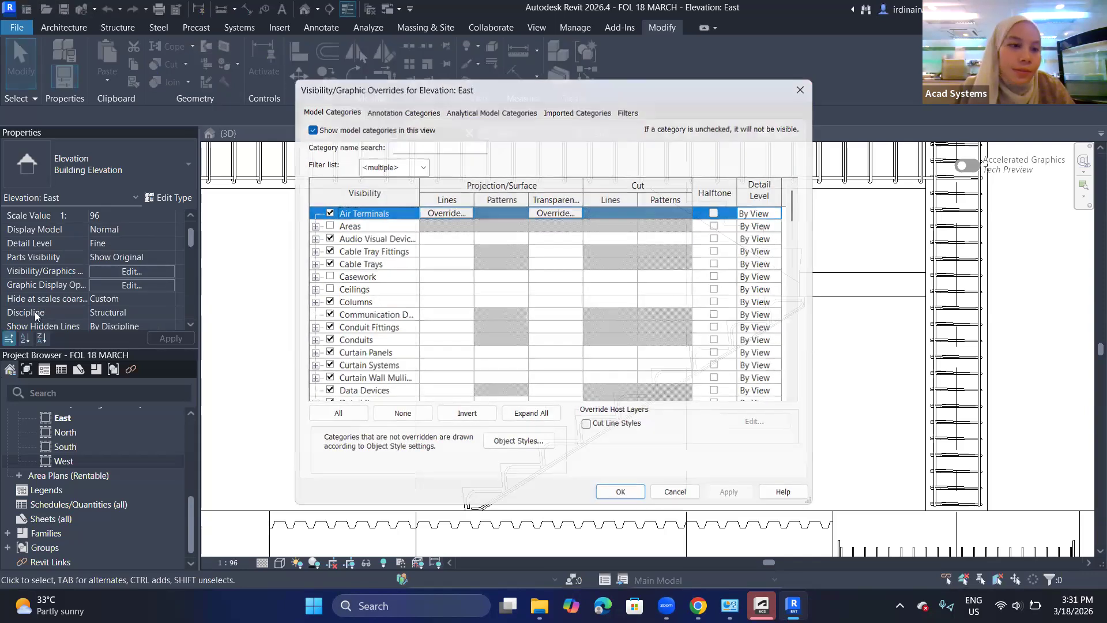
pyautogui.click(128, 286)
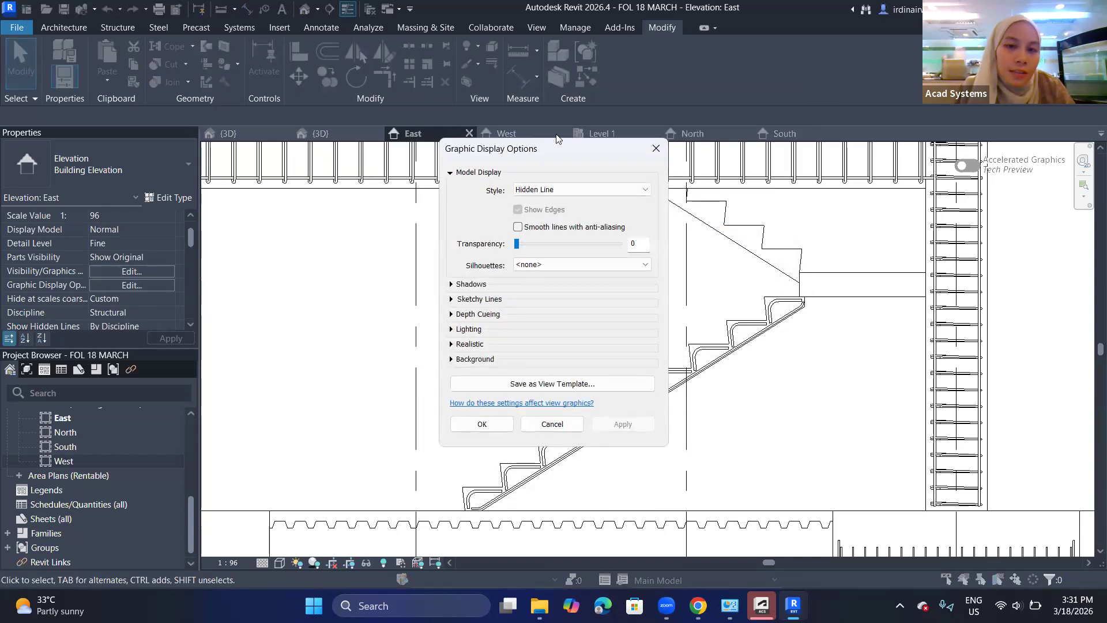
pyautogui.click(657, 149)
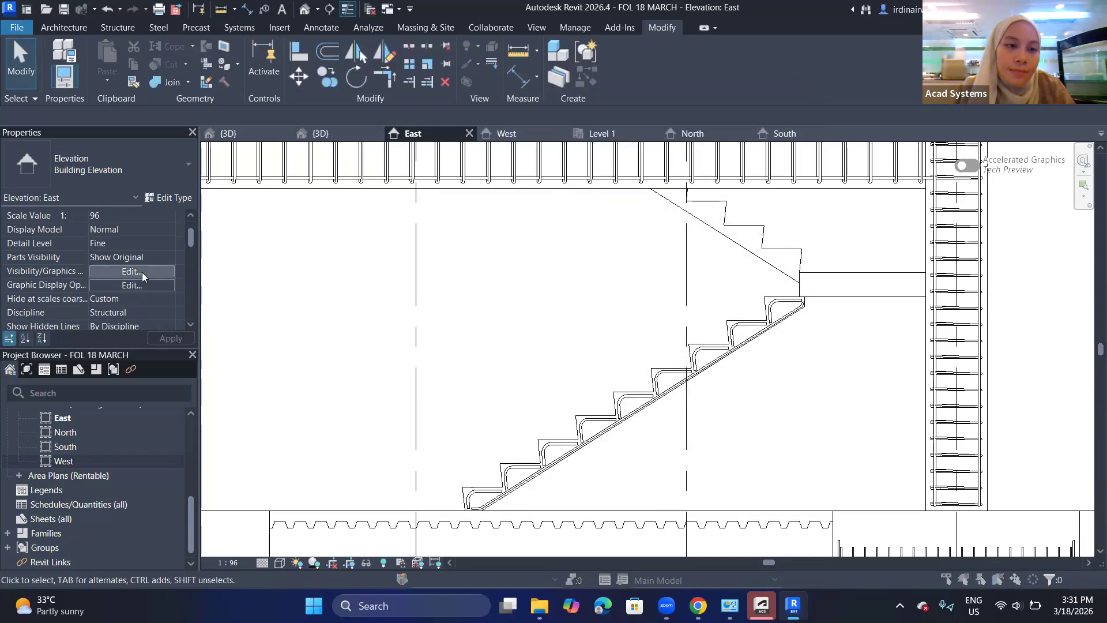
# - Create a rule-based view filter named R3 for the East elevation and assign it the Structural Rebar category
pyautogui.click(131, 271)
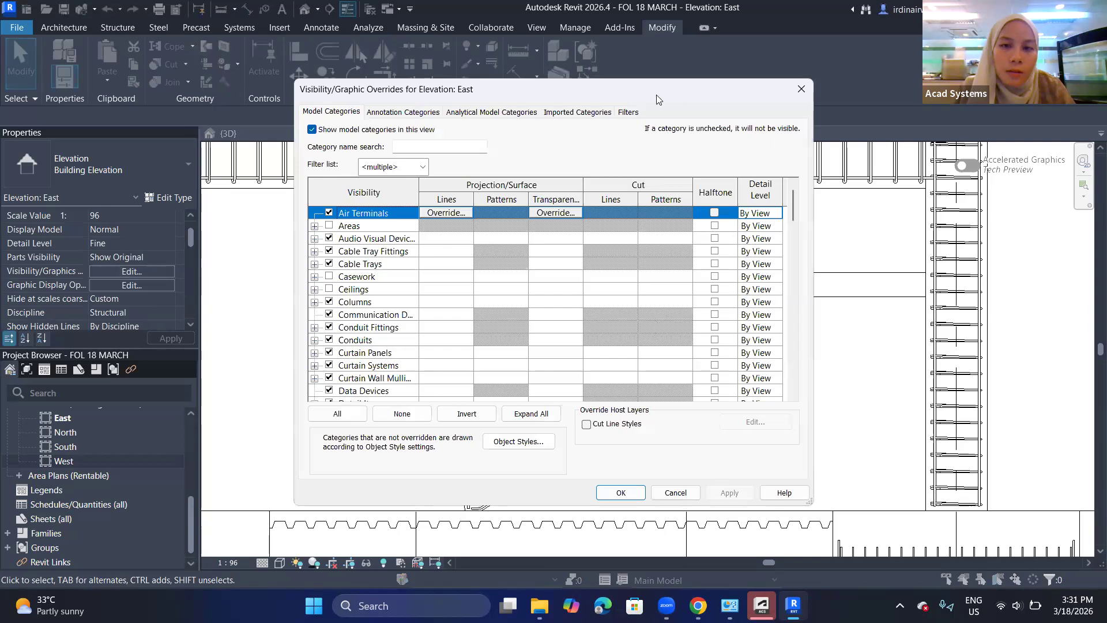
pyautogui.click(628, 113)
pyautogui.click(335, 378)
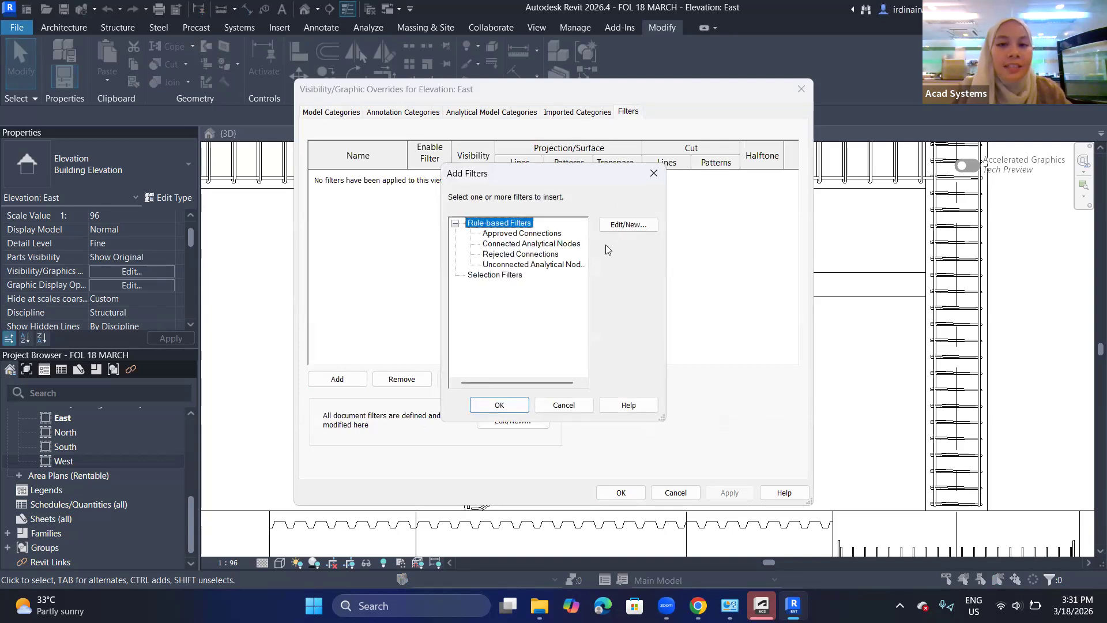
pyautogui.click(628, 225)
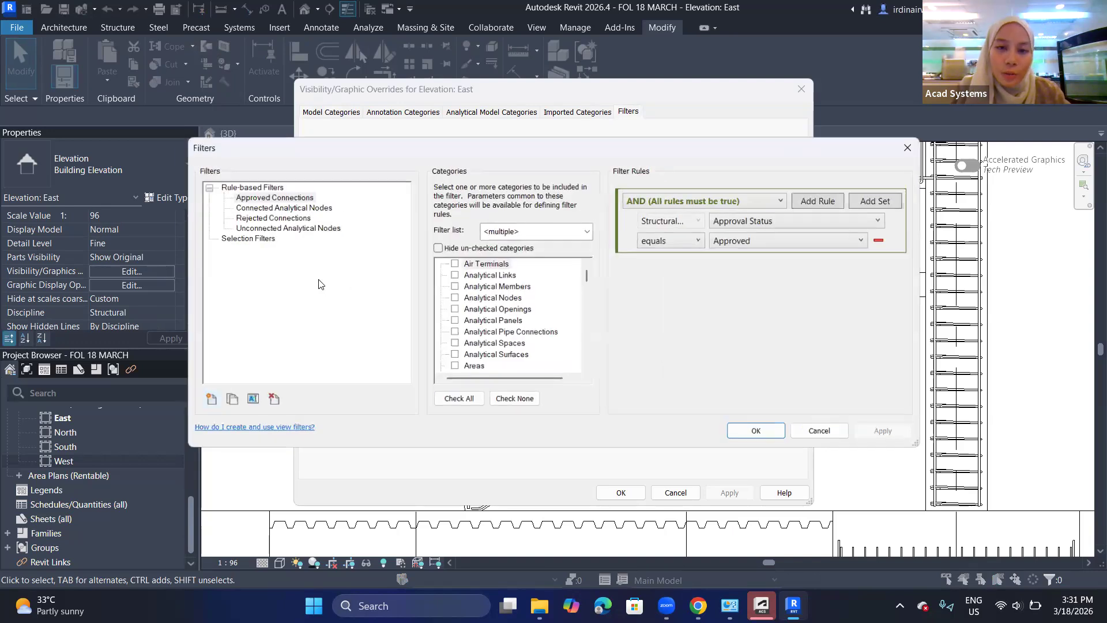
pyautogui.click(204, 402)
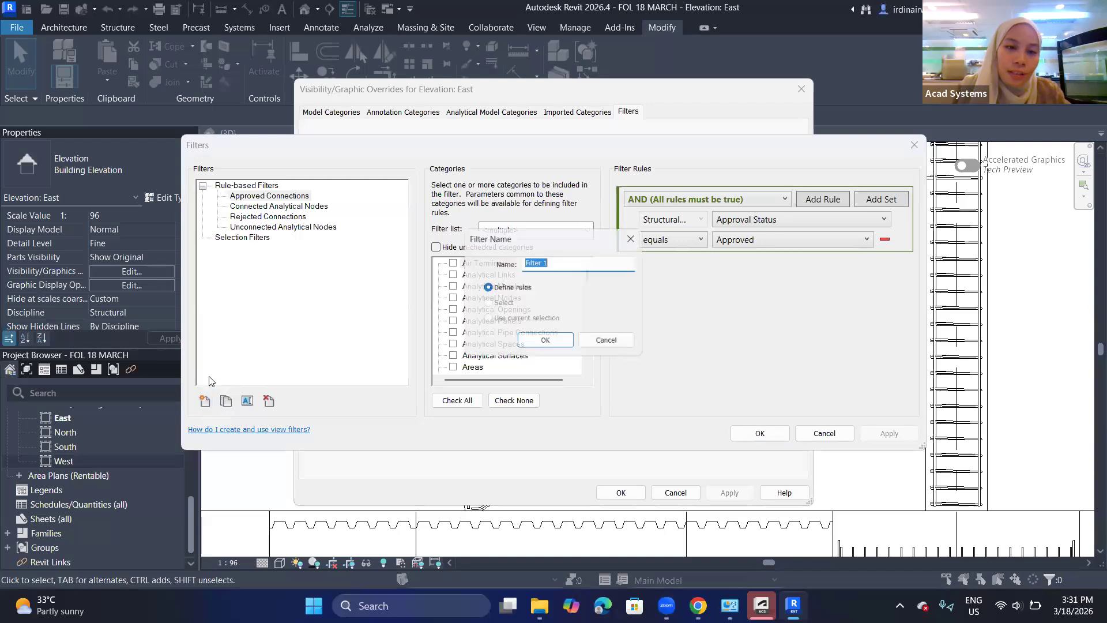
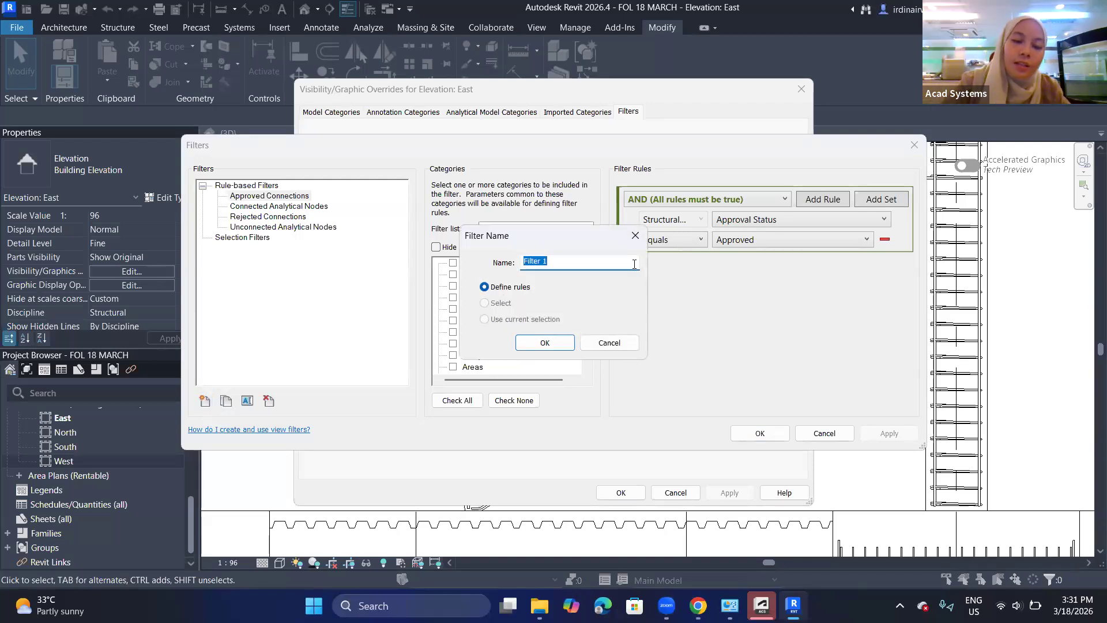
pyautogui.write('R3')
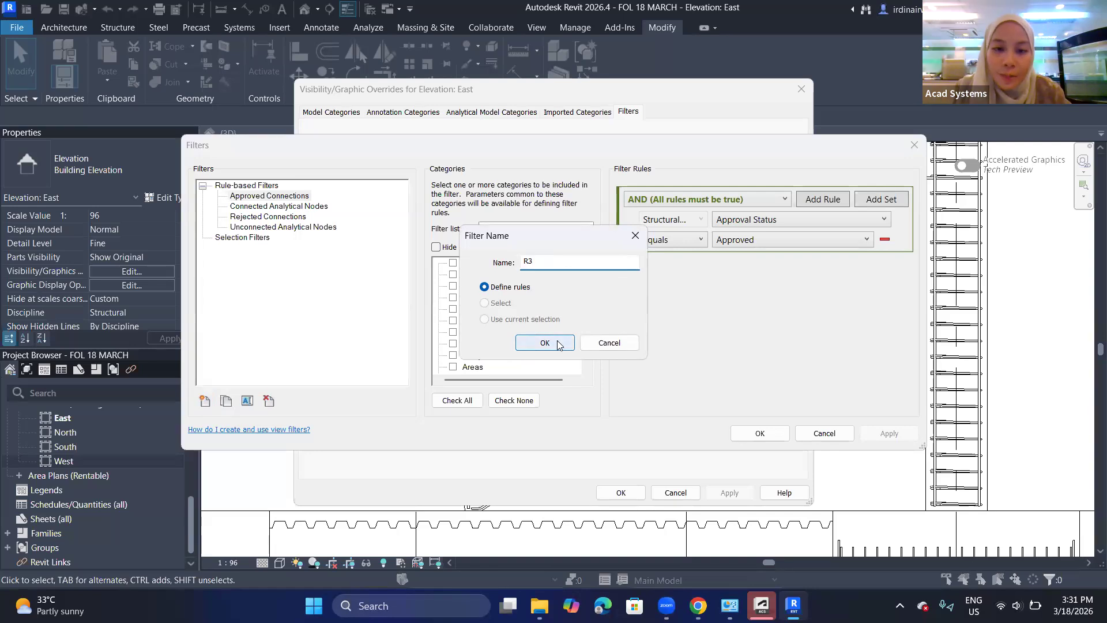
pyautogui.click(558, 343)
pyautogui.scroll(-20, 580, 340)
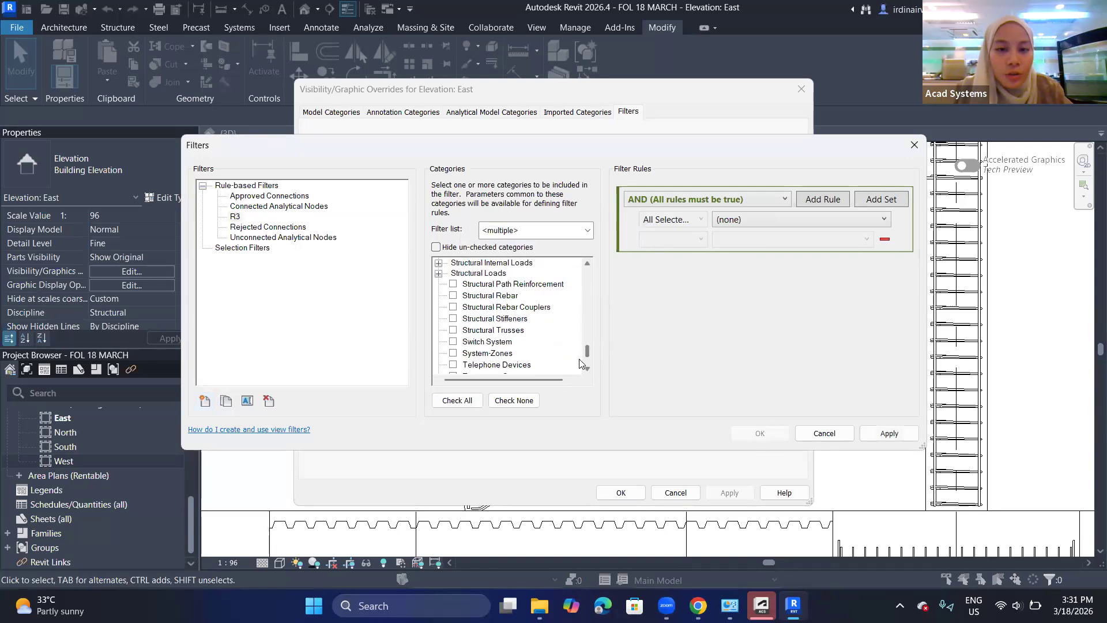
pyautogui.scroll(4, 582, 352)
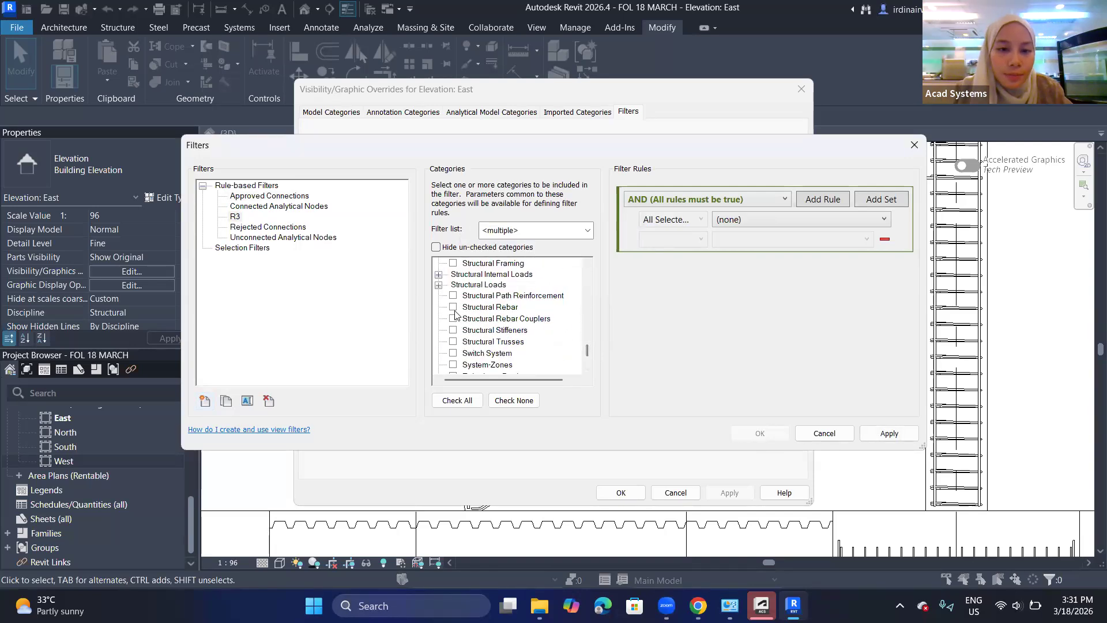
pyautogui.click(453, 307)
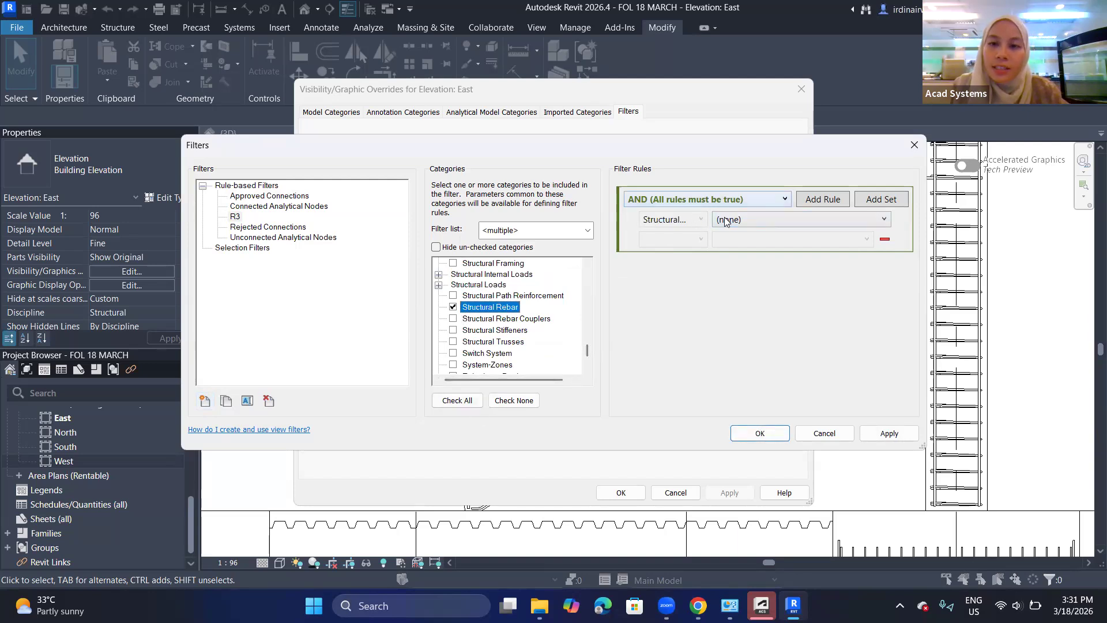
# - Set the R3 filter's rule to Type Name equals #3 and save the filter definition
pyautogui.click(746, 218)
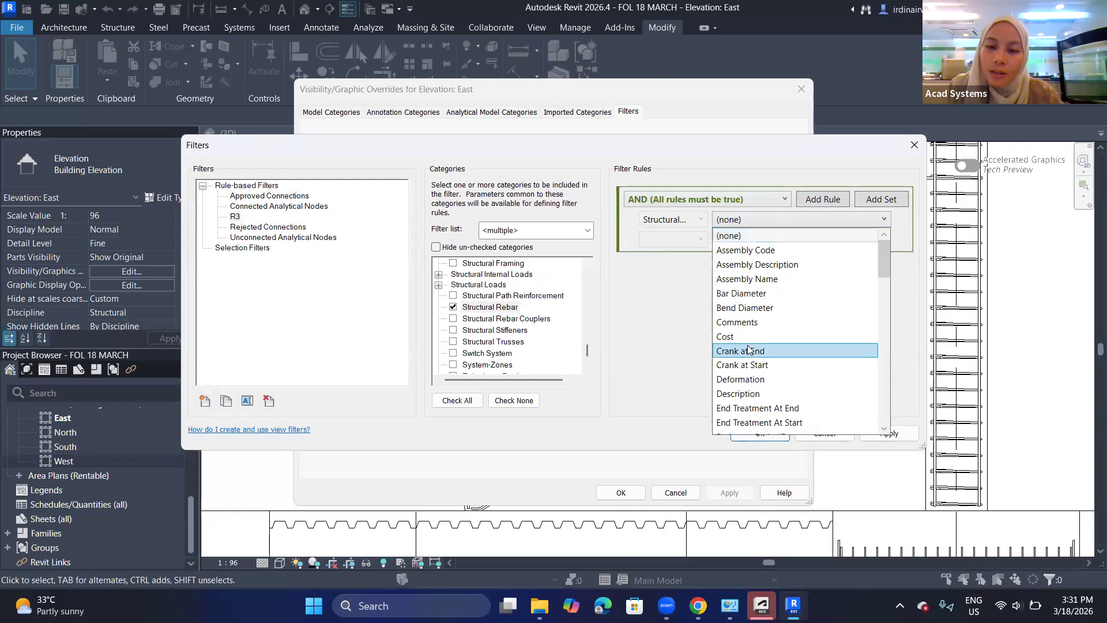
pyautogui.scroll(-5, 748, 349)
pyautogui.scroll(-10, 747, 350)
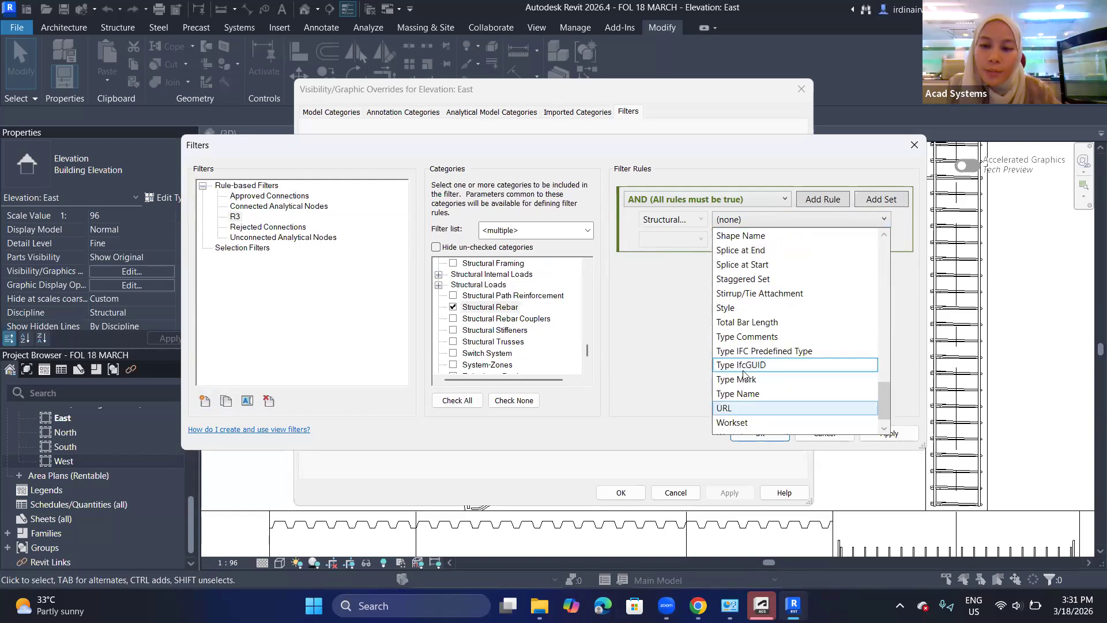
pyautogui.click(747, 394)
pyautogui.click(683, 248)
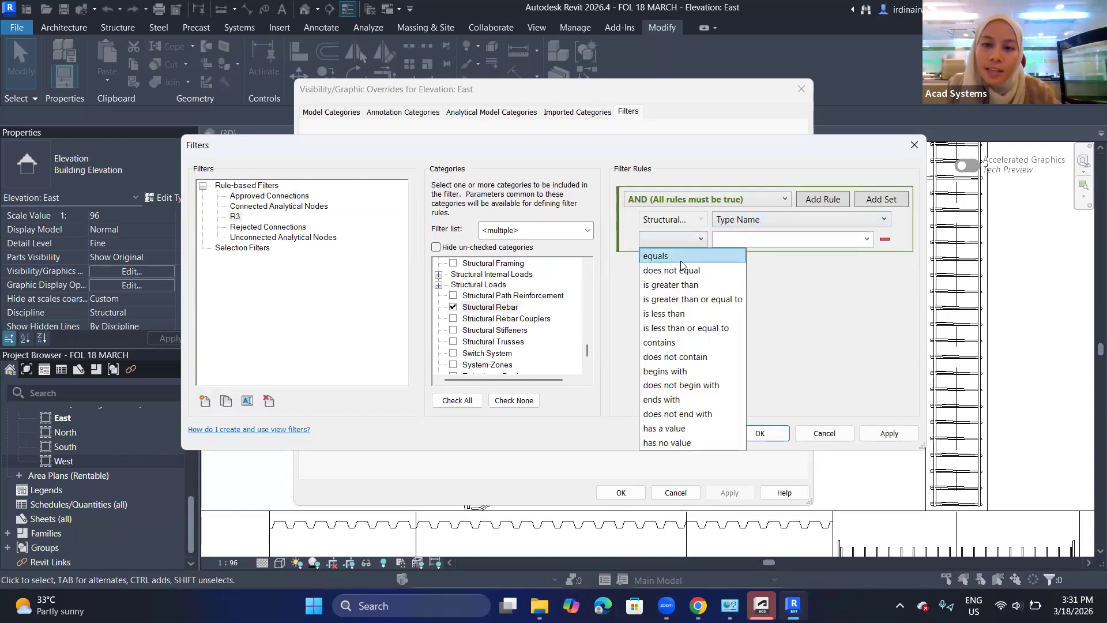
pyautogui.click(747, 242)
pyautogui.click(867, 239)
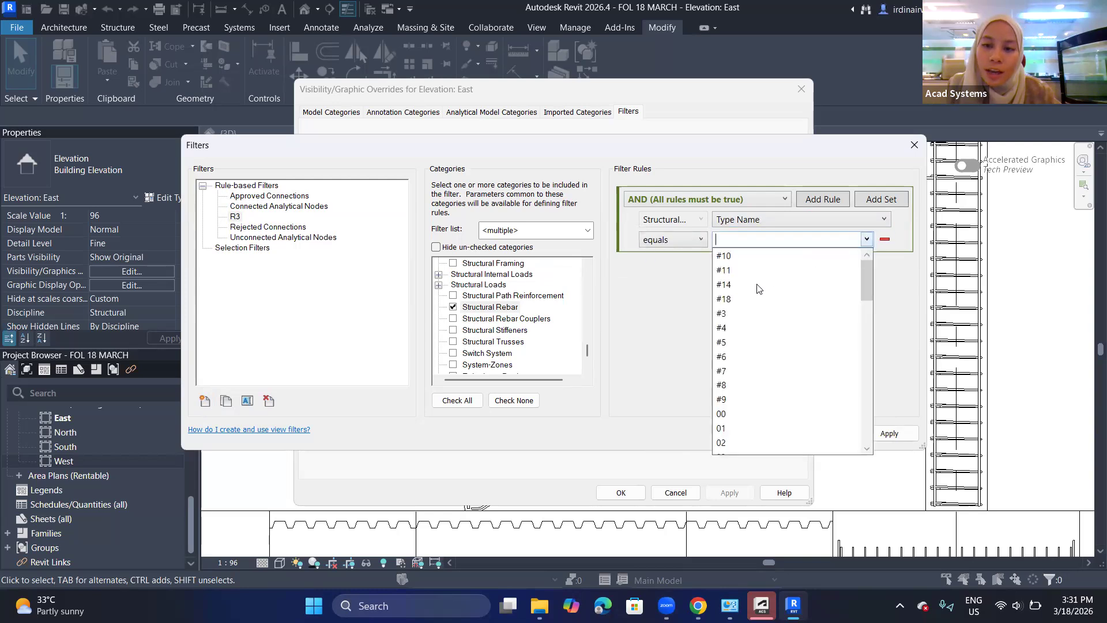
pyautogui.click(736, 314)
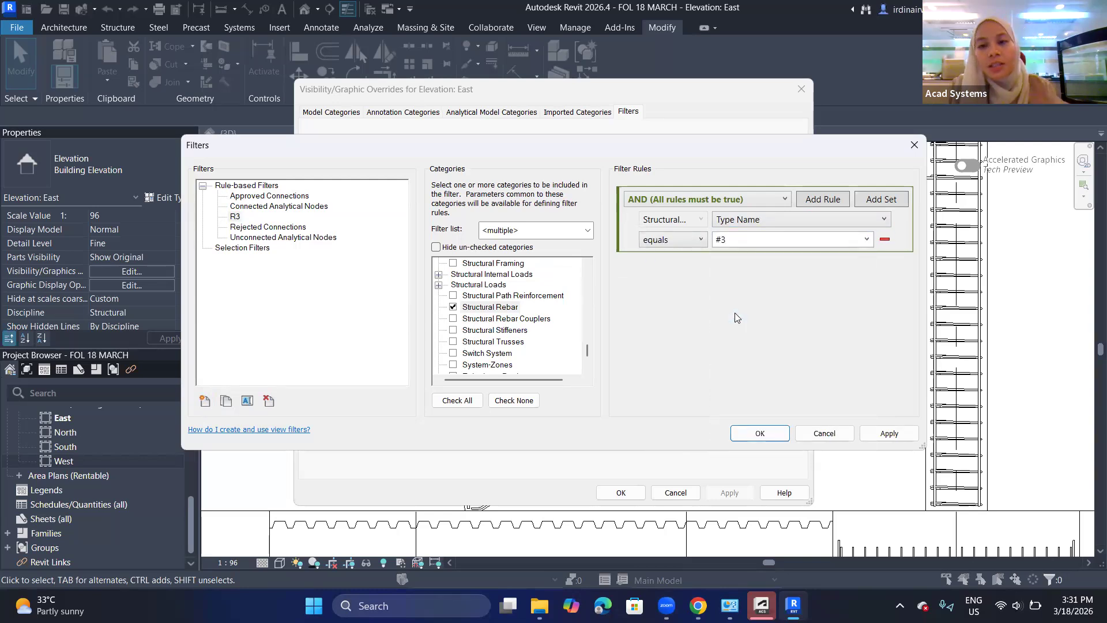
pyautogui.click(780, 438)
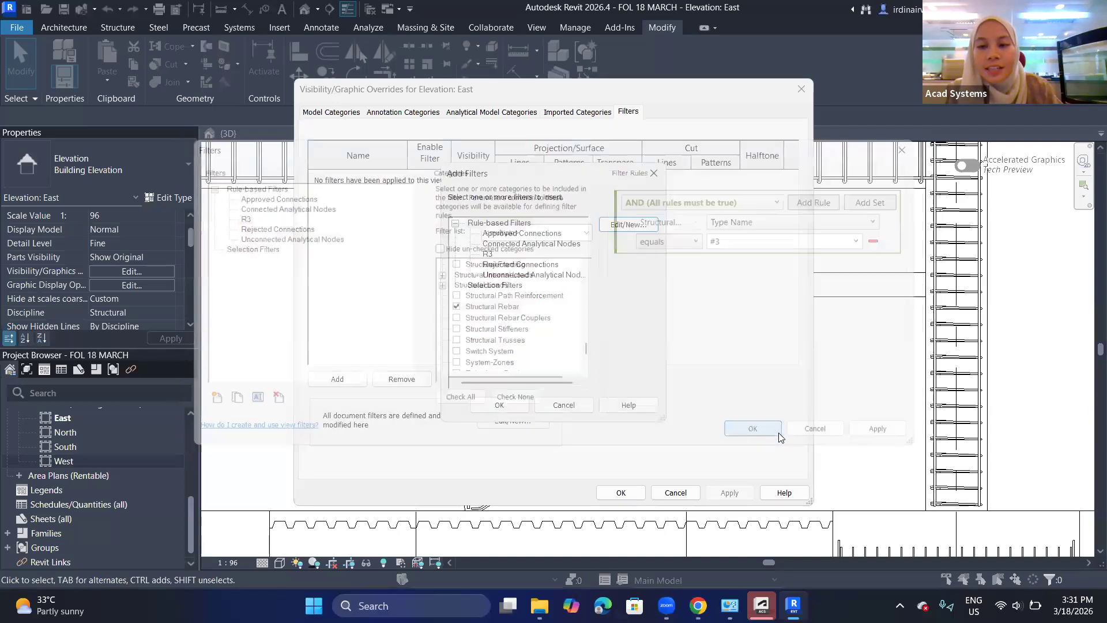
# - Add the R3 filter to the East elevation and override its projection/surface foreground pattern with a yellow solid fill
pyautogui.click(484, 255)
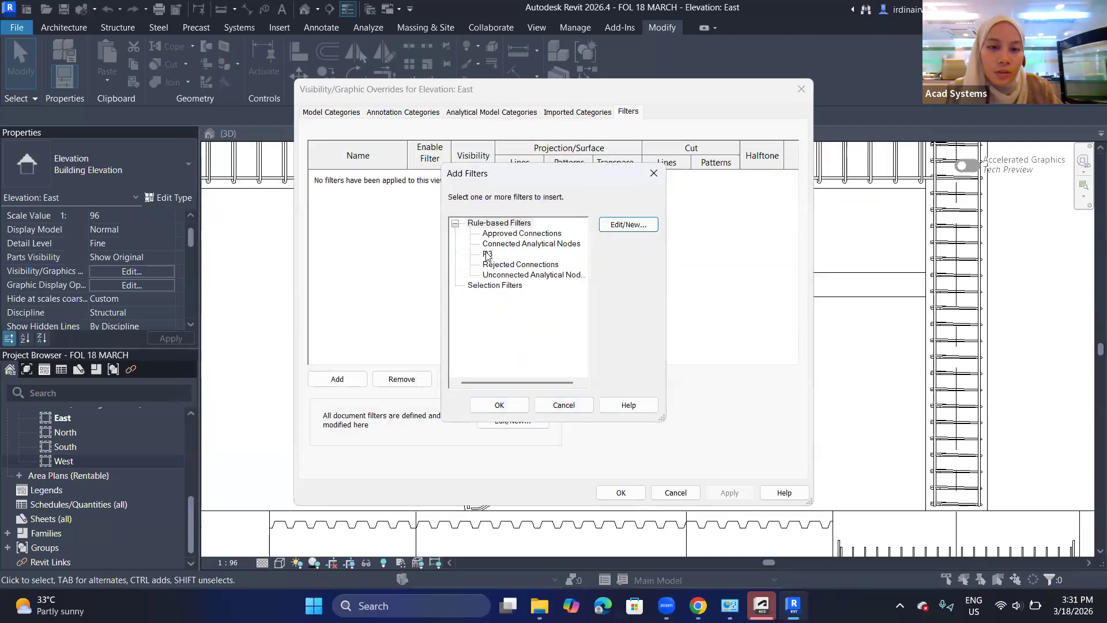
pyautogui.click(506, 409)
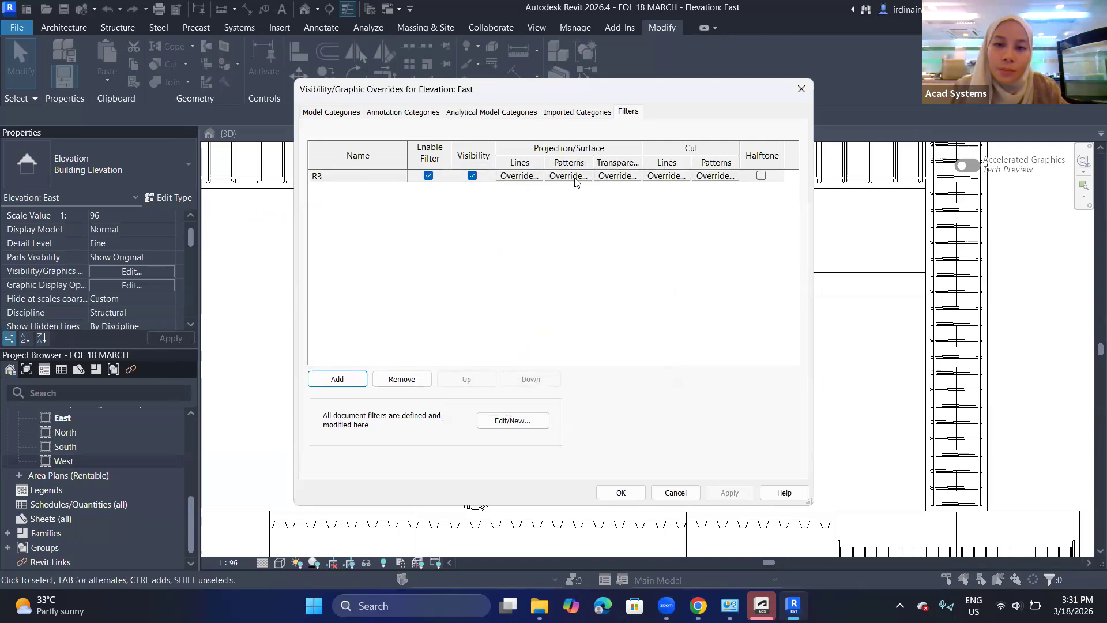
pyautogui.click(568, 176)
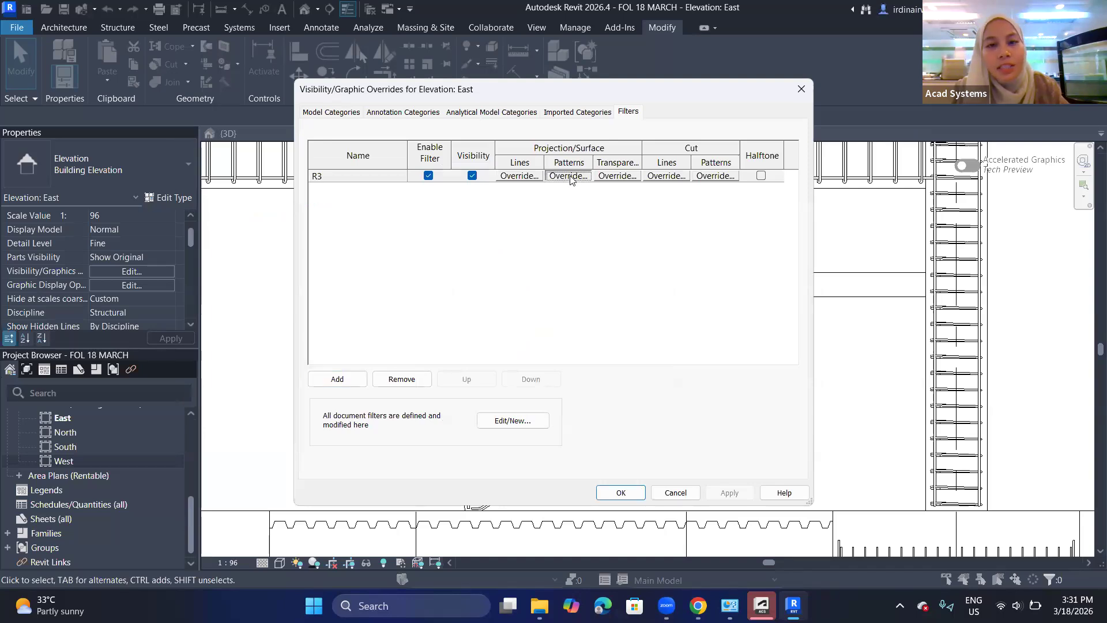
pyautogui.click(542, 254)
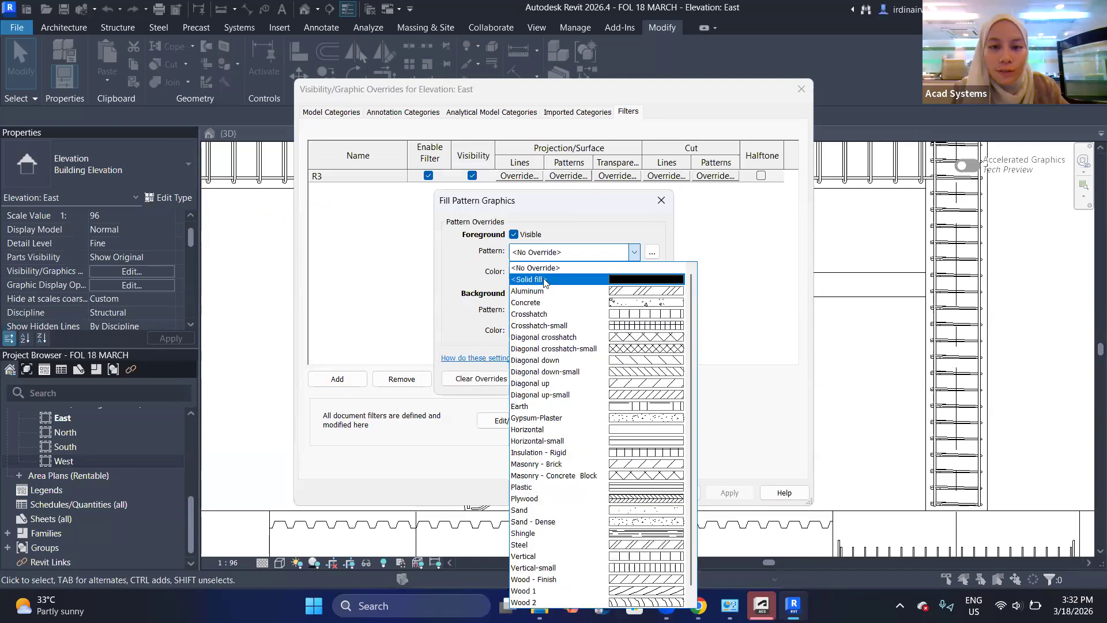
pyautogui.click(542, 280)
pyautogui.click(540, 272)
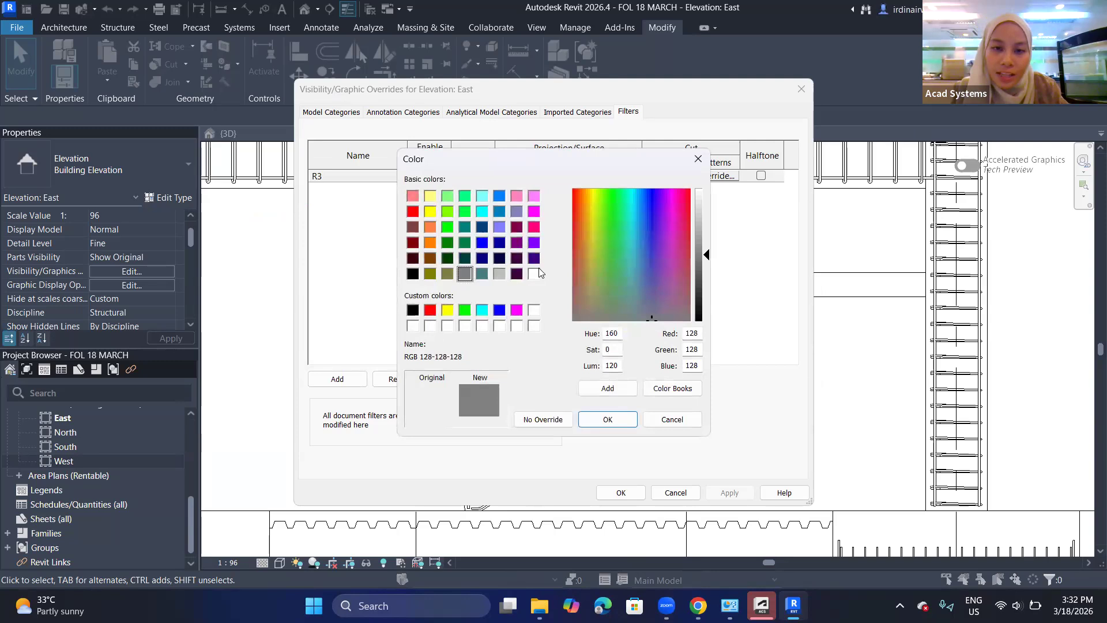
pyautogui.click(430, 212)
pyautogui.click(598, 425)
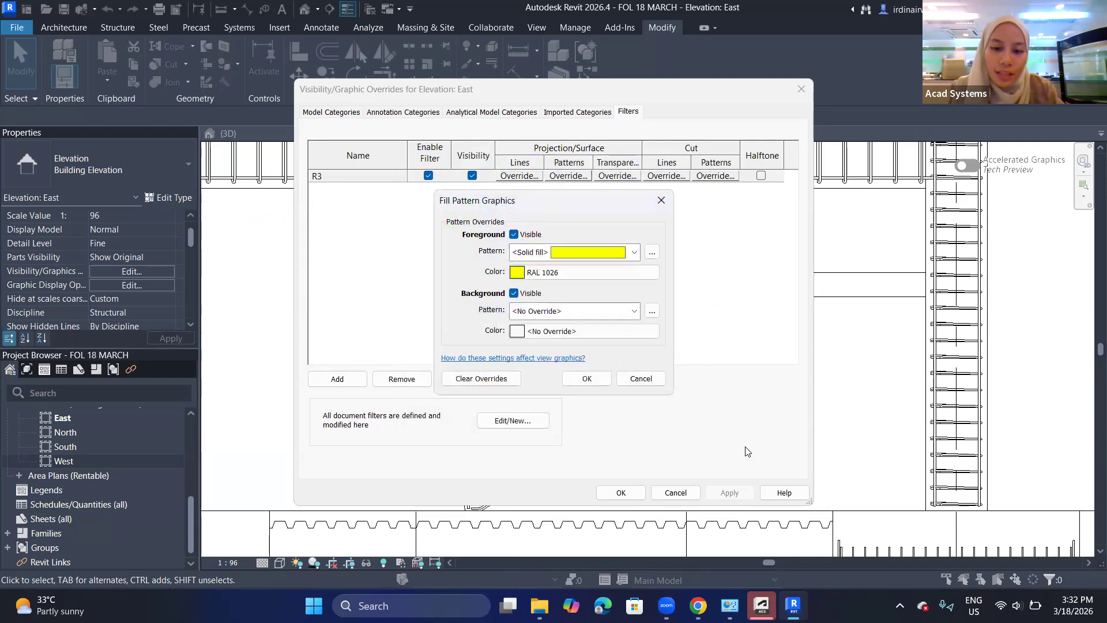
pyautogui.click(586, 379)
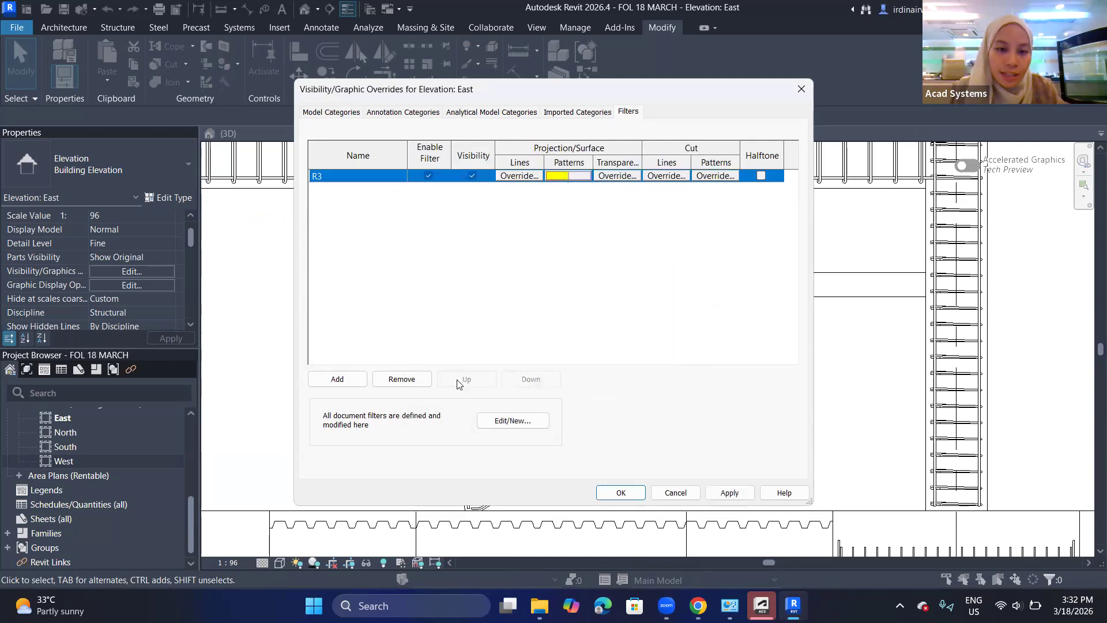
pyautogui.click(729, 493)
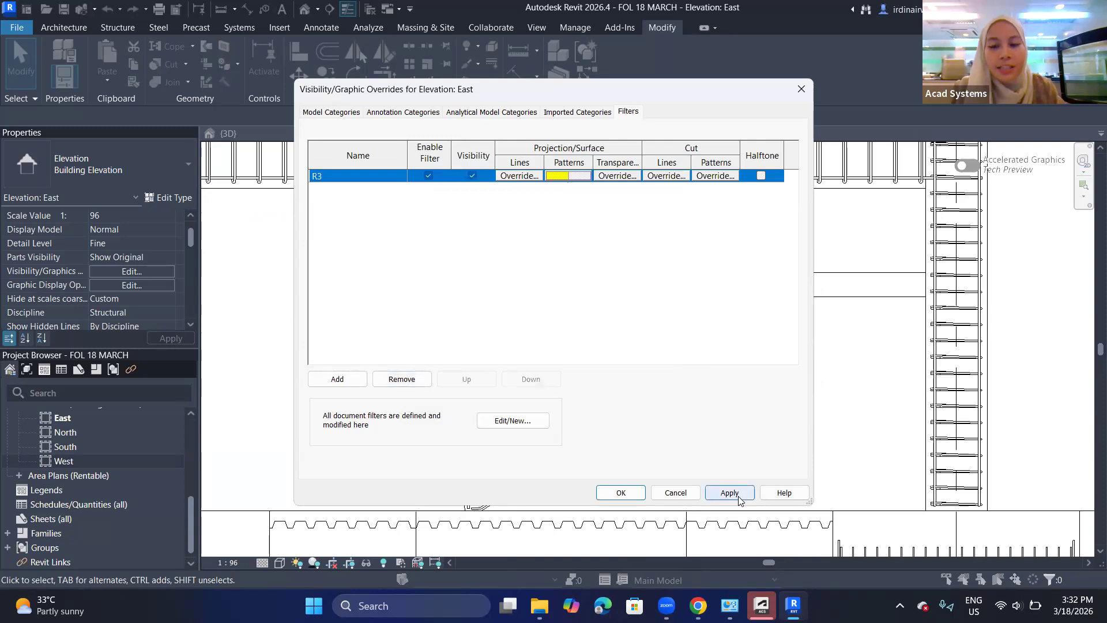
pyautogui.click(628, 491)
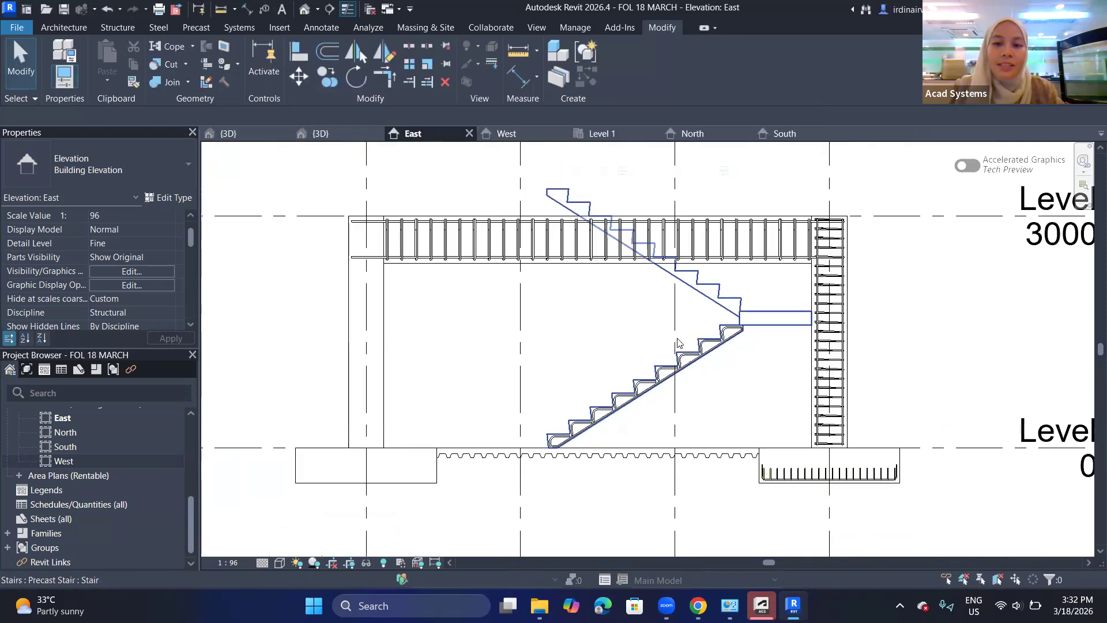
# - Examine the column footing's reinforcement in the East elevation, and compare the same footing's bars in the 3D view
pyautogui.scroll(5, 691, 354)
pyautogui.scroll(-3, 731, 377)
pyautogui.moveTo(734, 378); pyautogui.dragTo(692, 262, button='middle')
pyautogui.scroll(6, 774, 406)
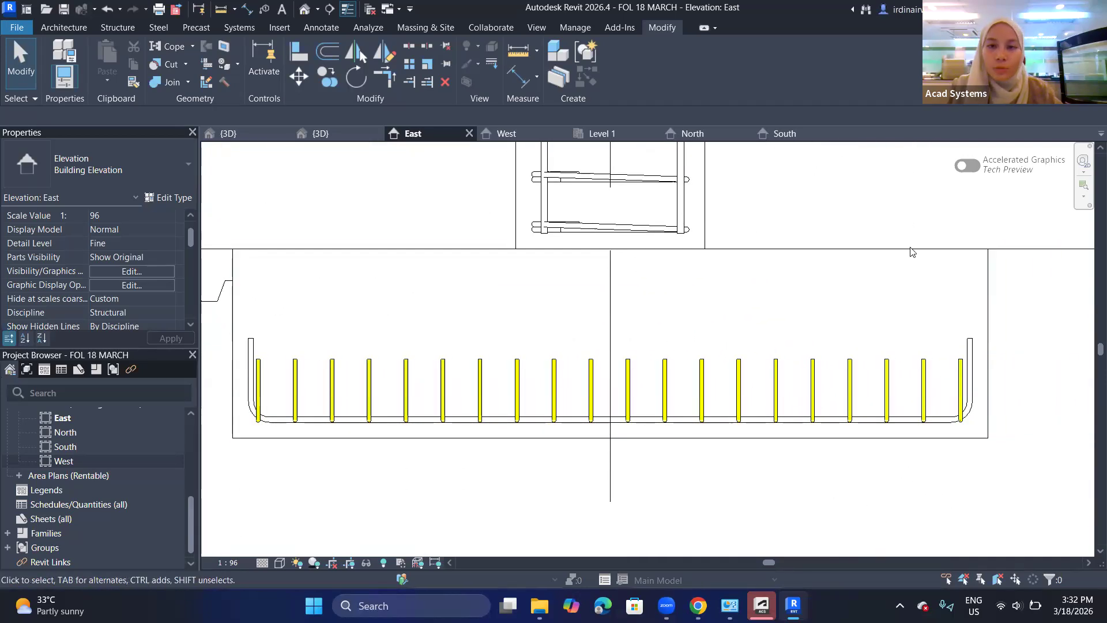
pyautogui.click(326, 133)
pyautogui.scroll(-6, 886, 345)
pyautogui.keyDown('shift'); pyautogui.moveTo(837, 371); pyautogui.dragTo(760, 539, button='middle'); pyautogui.keyUp('shift')
pyautogui.scroll(6, 865, 393)
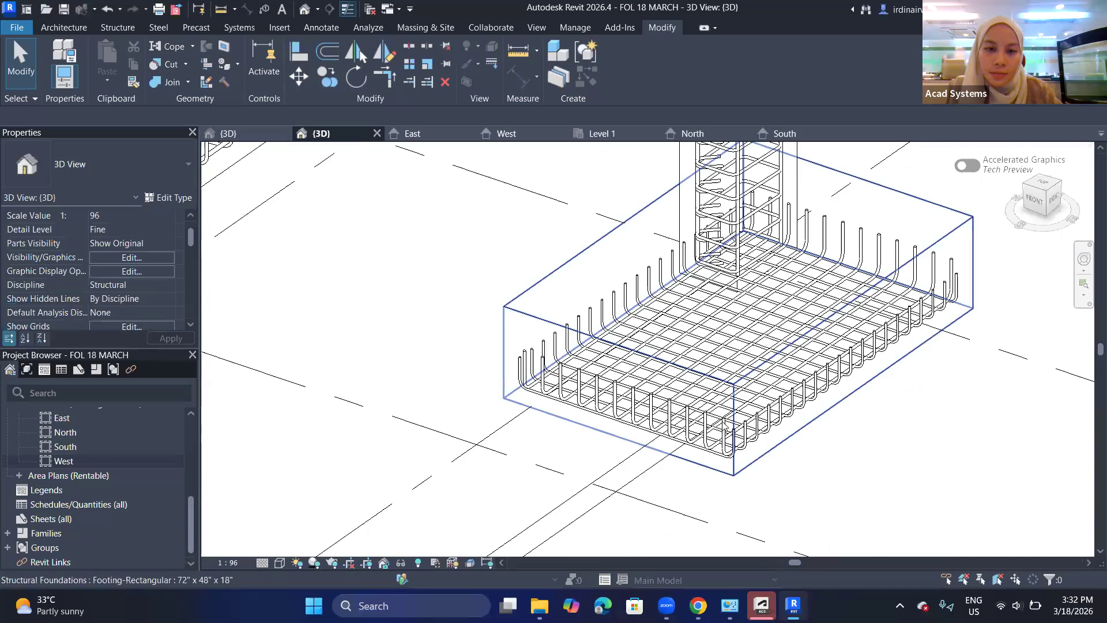
pyautogui.scroll(3, 388, 348)
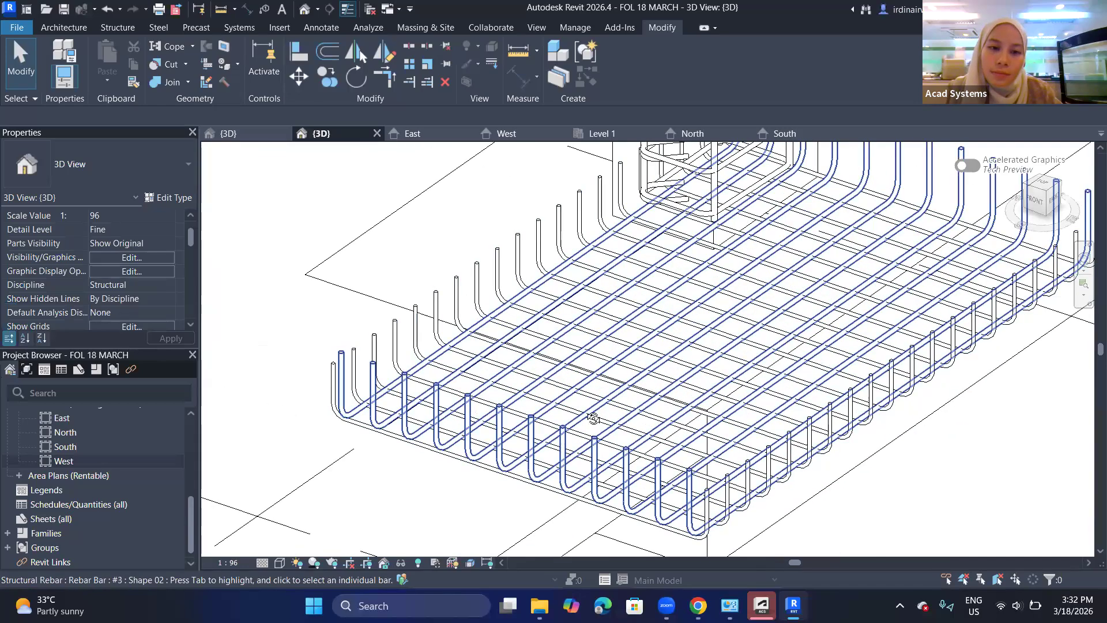
pyautogui.scroll(3, 415, 421)
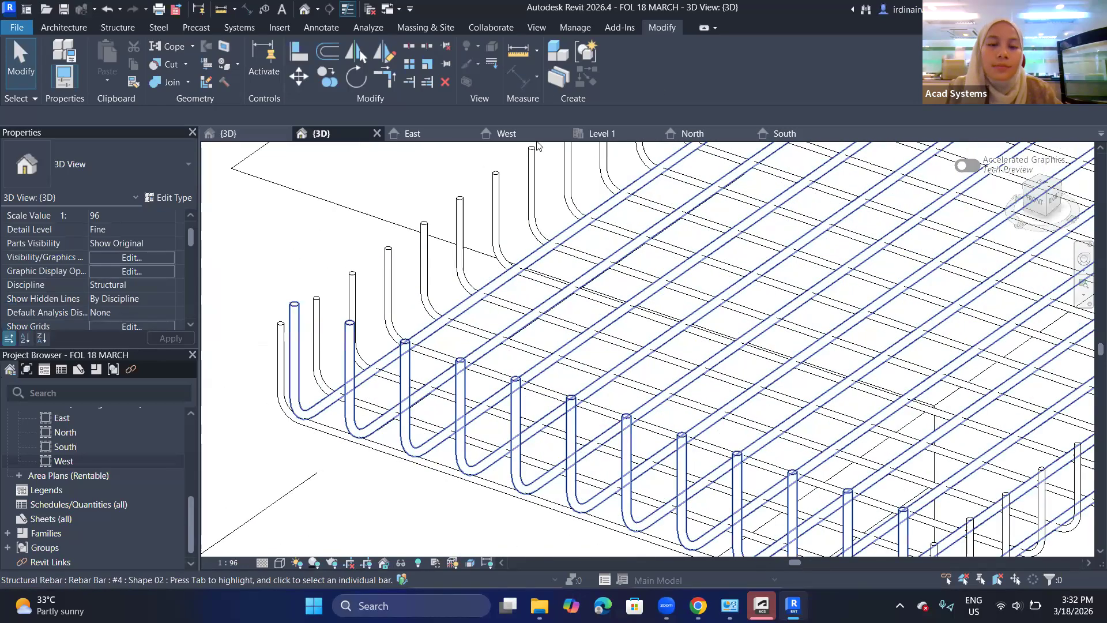
# - Return to the East elevation and create a rule-based view filter named R4 in its visibility/graphic overrides
pyautogui.scroll(-6, 536, 276)
pyautogui.hotkey('ctrl', 'Tab')
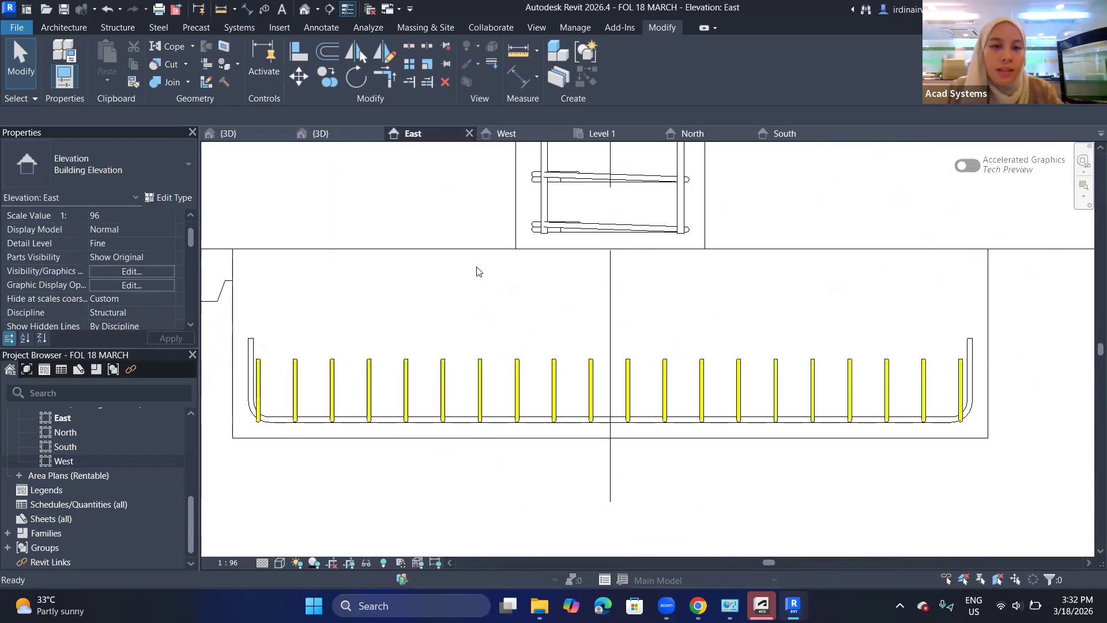
pyautogui.scroll(-1, 477, 267)
pyautogui.moveTo(477, 267); pyautogui.dragTo(517, 268, button='middle')
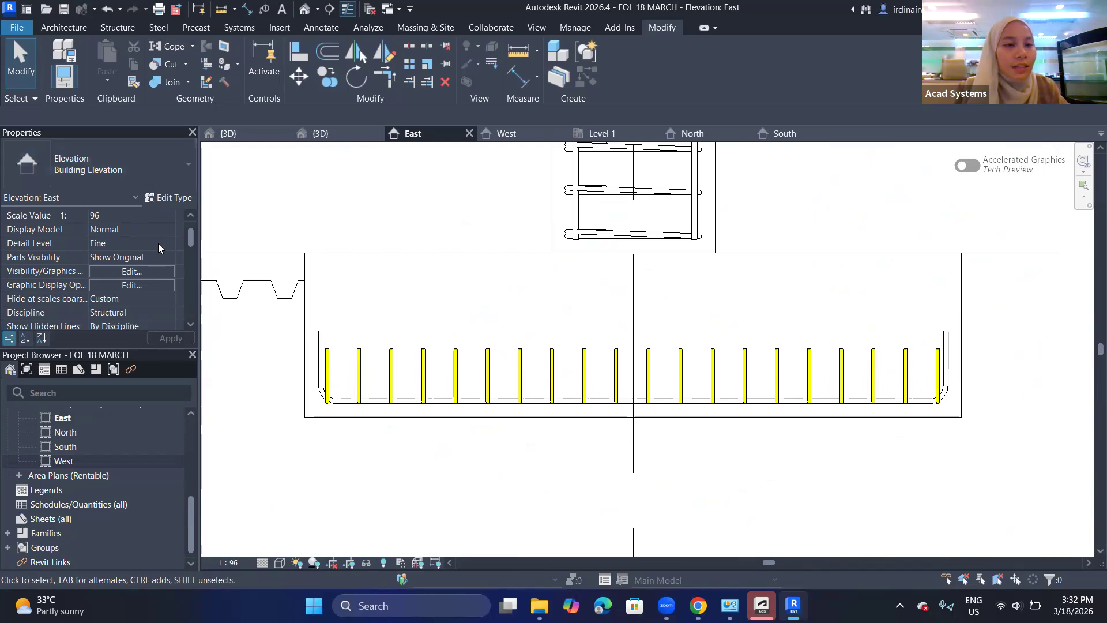
pyautogui.click(139, 271)
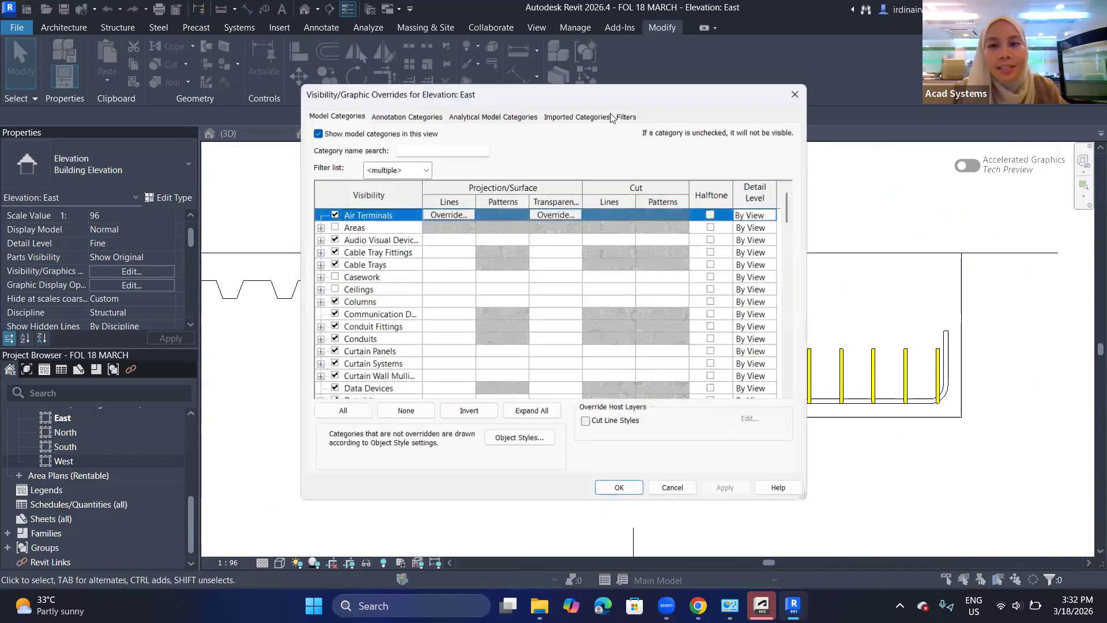
pyautogui.click(628, 112)
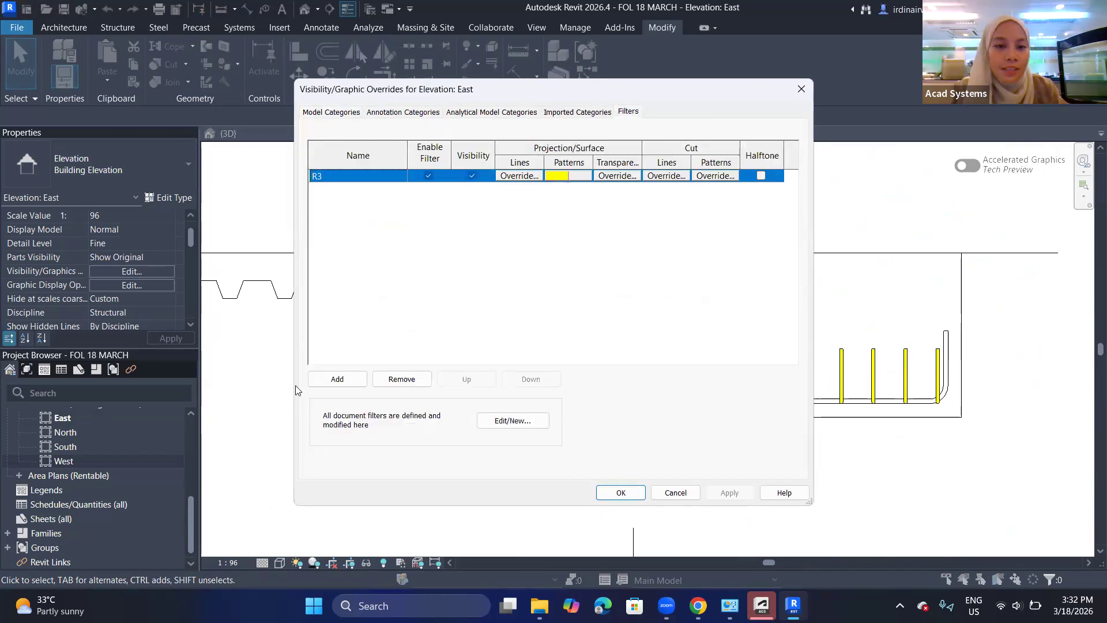
pyautogui.click(333, 379)
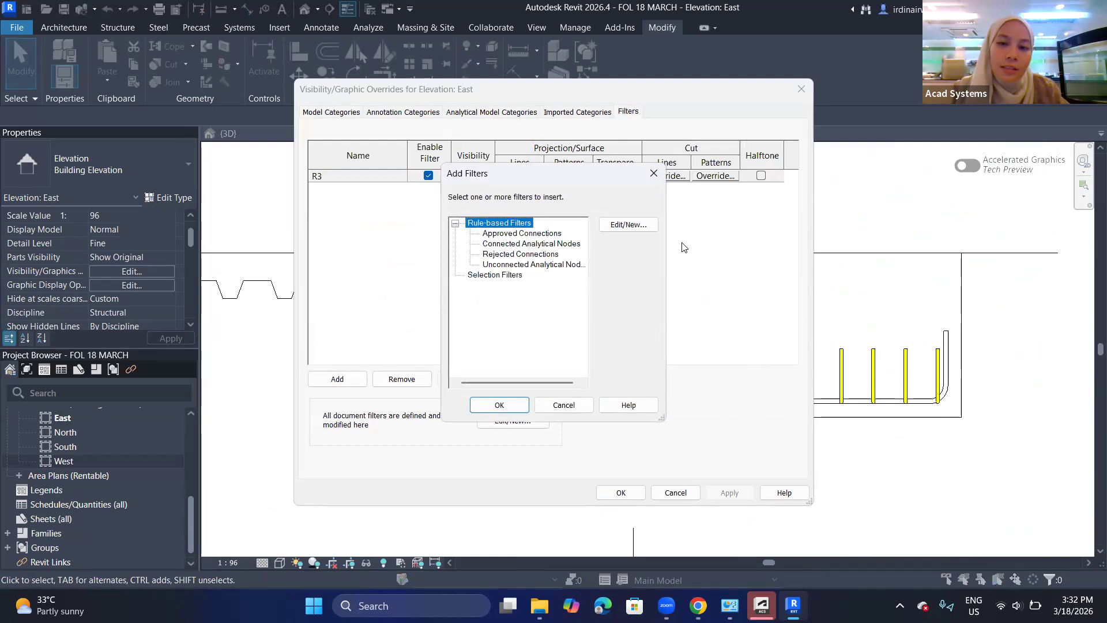
pyautogui.click(629, 224)
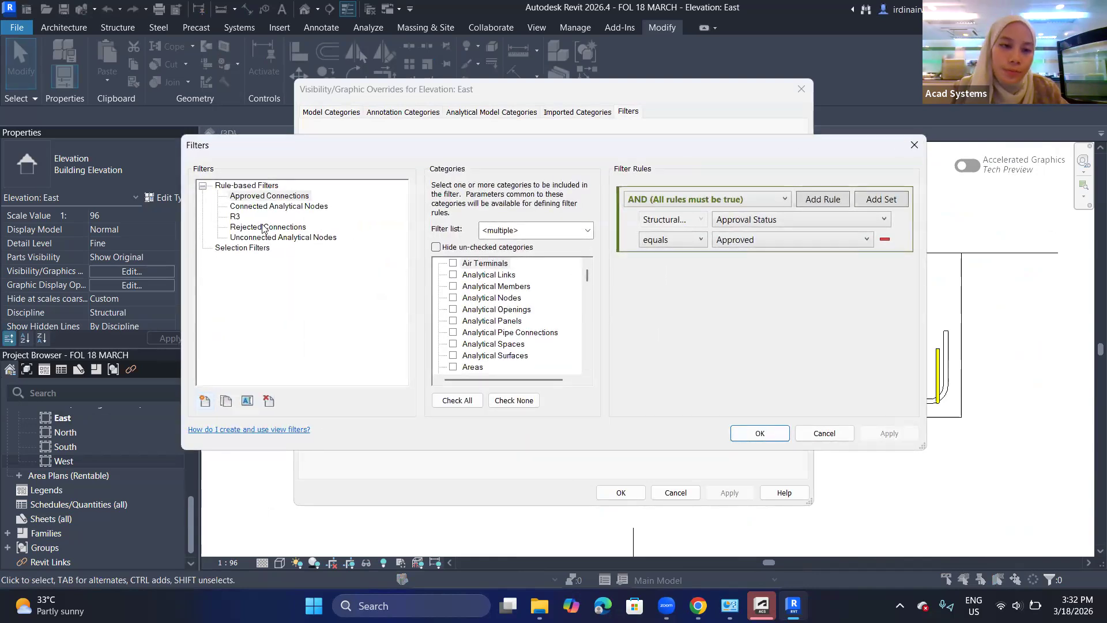
pyautogui.click(205, 401)
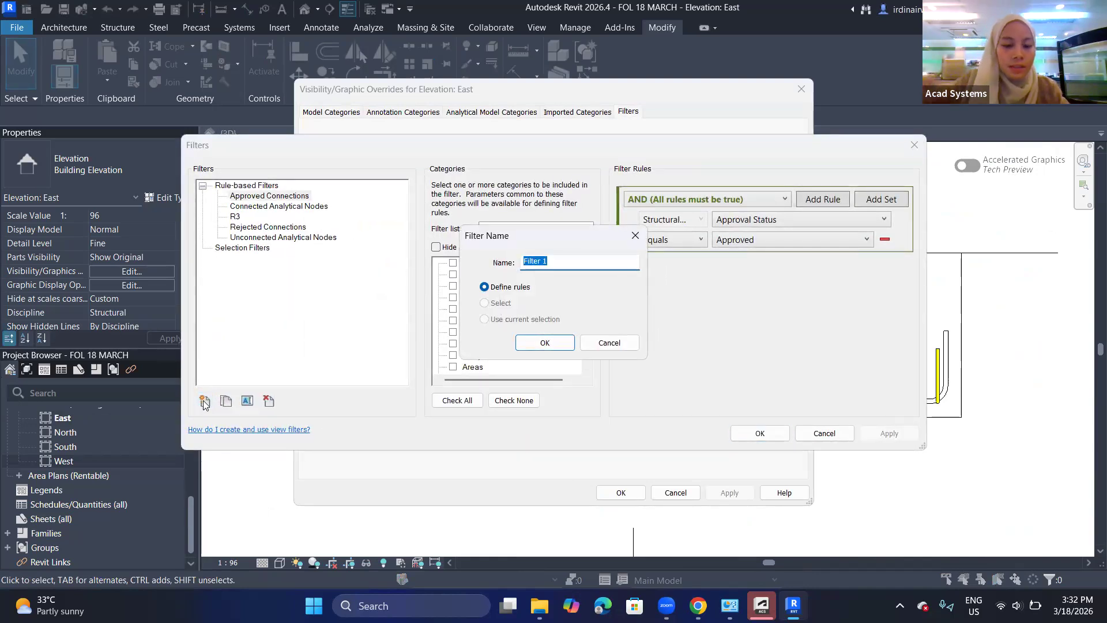
pyautogui.write('R4')
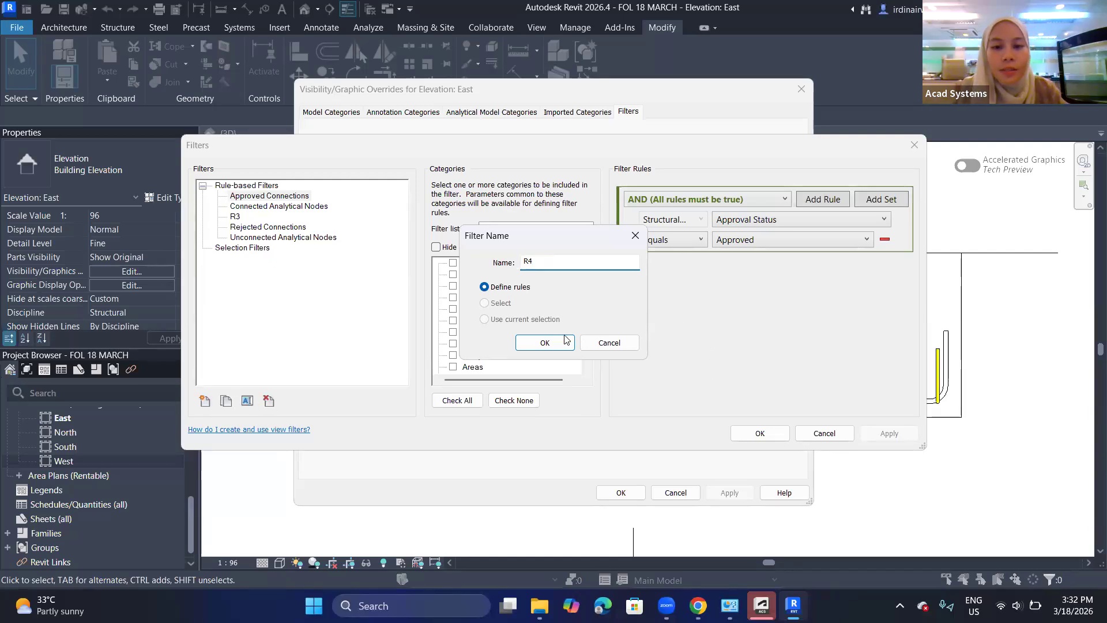
pyautogui.click(545, 342)
# - Assign the Structural Rebar category to the R4 filter
pyautogui.scroll(-13, 465, 335)
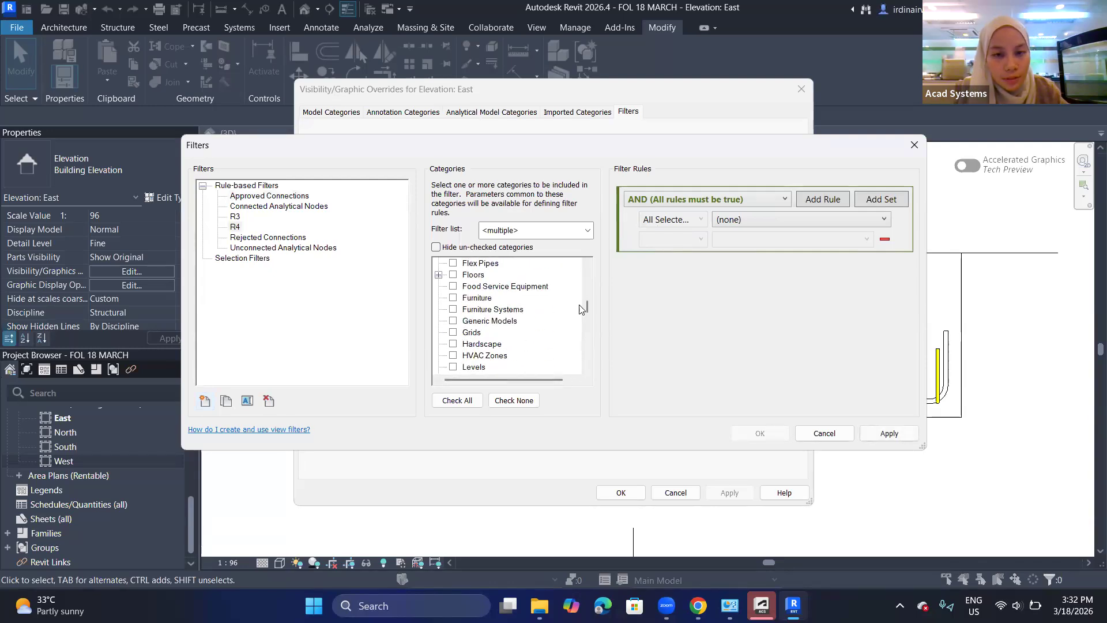
pyautogui.moveTo(587, 306); pyautogui.dragTo(593, 337)
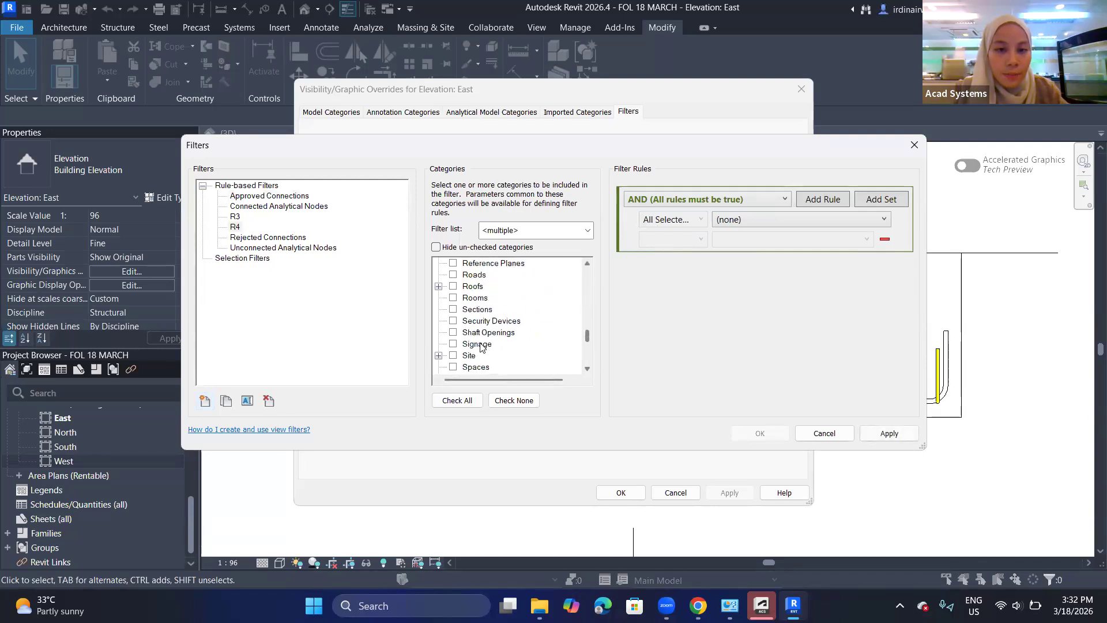
pyautogui.scroll(-3, 454, 322)
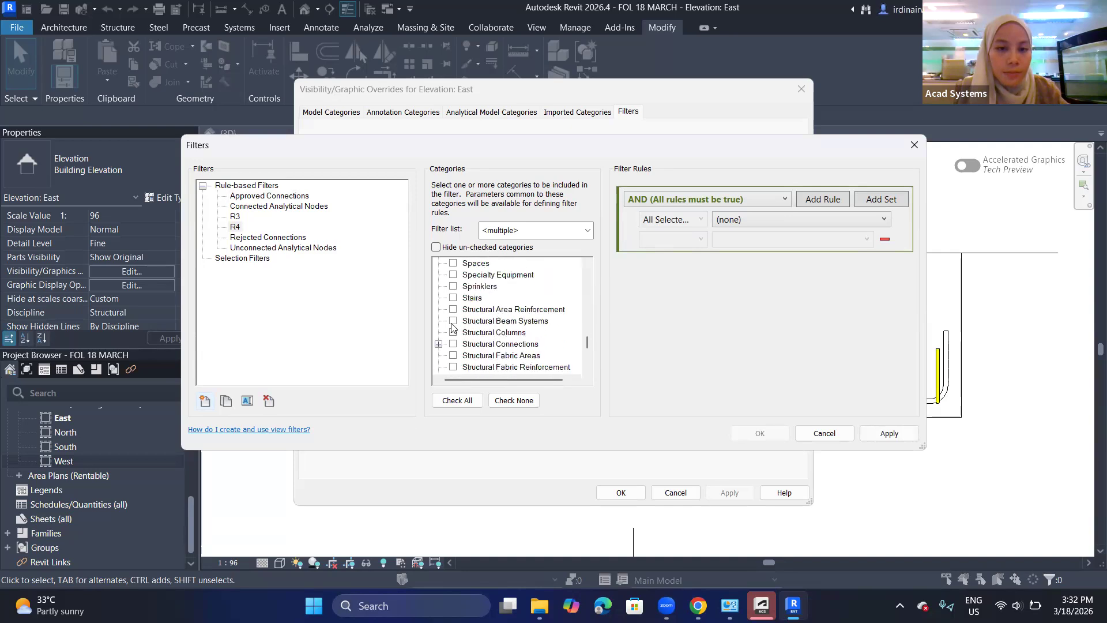
pyautogui.scroll(-3, 455, 337)
pyautogui.scroll(2, 459, 325)
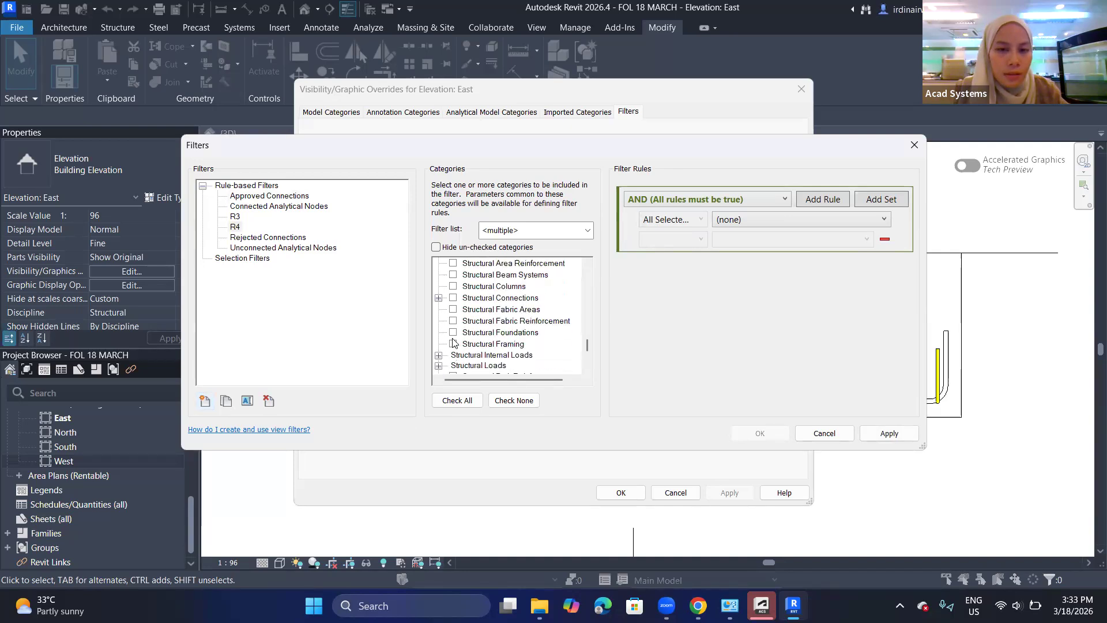
pyautogui.scroll(-2, 456, 332)
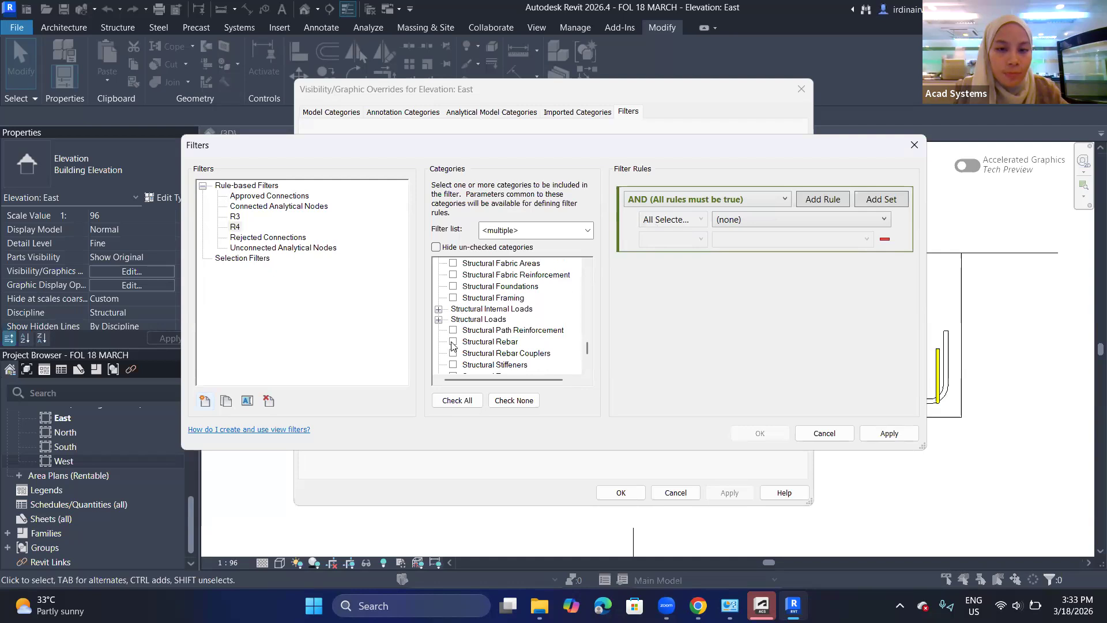
pyautogui.click(453, 341)
# - Set the R4 filter's rule to Type Name equals #4 and add the saved filter to the East elevation
pyautogui.click(757, 220)
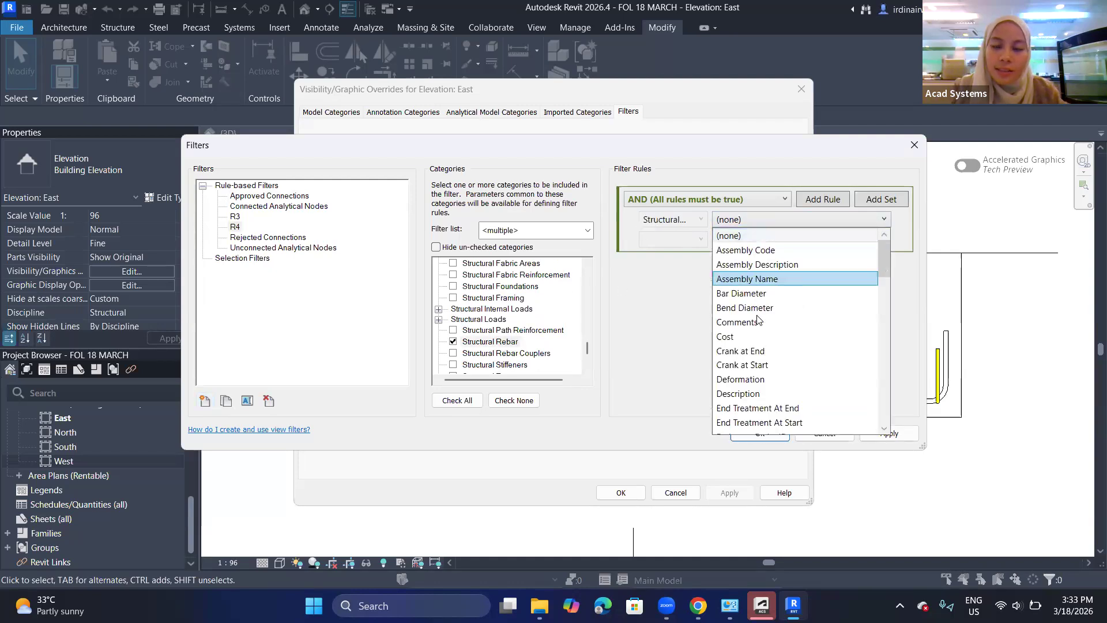
pyautogui.scroll(-12, 757, 321)
pyautogui.scroll(-3, 780, 337)
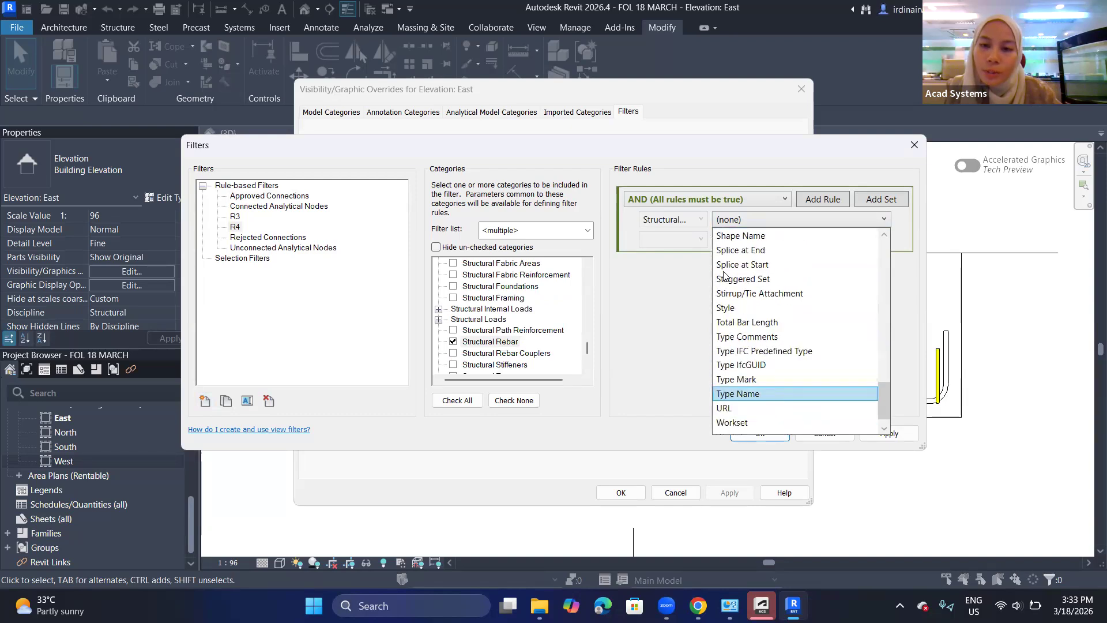
pyautogui.click(738, 393)
pyautogui.click(672, 239)
pyautogui.click(657, 254)
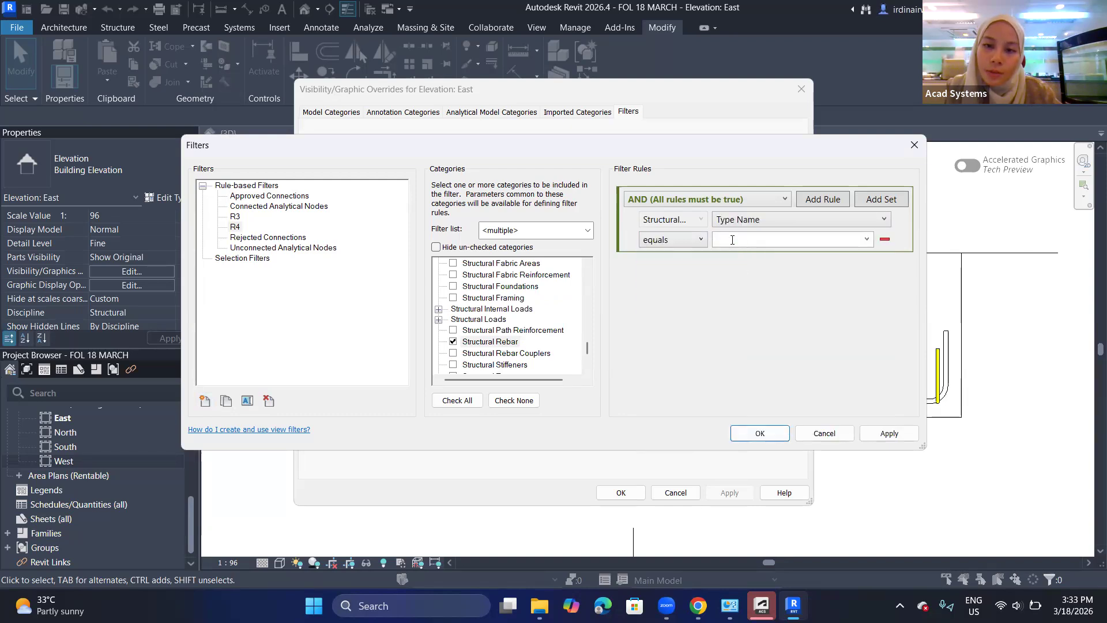
pyautogui.click(867, 239)
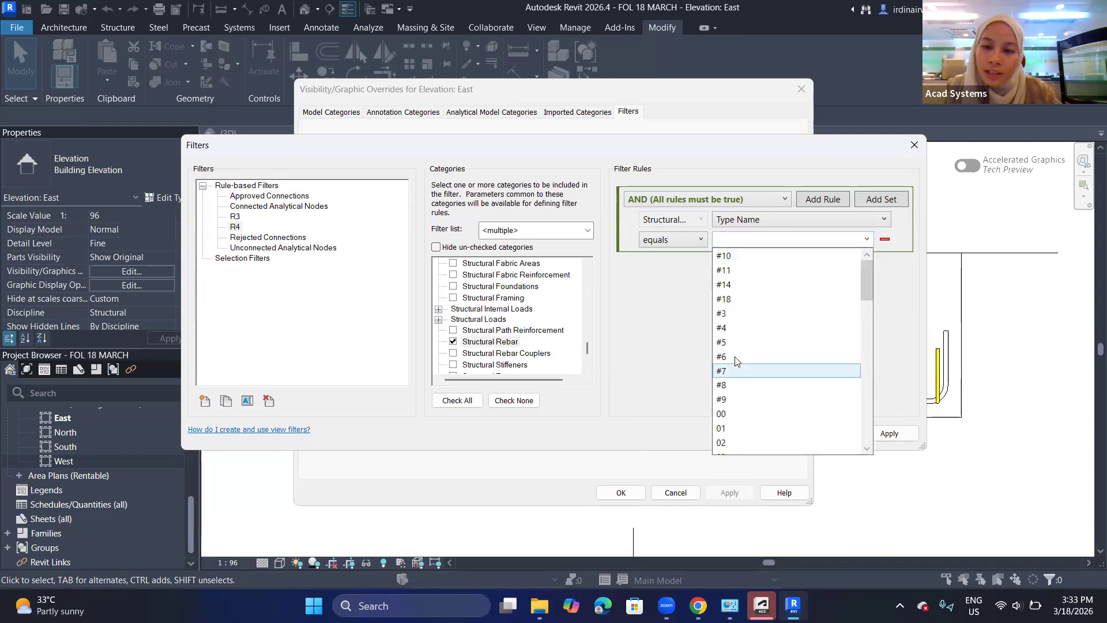
pyautogui.click(740, 328)
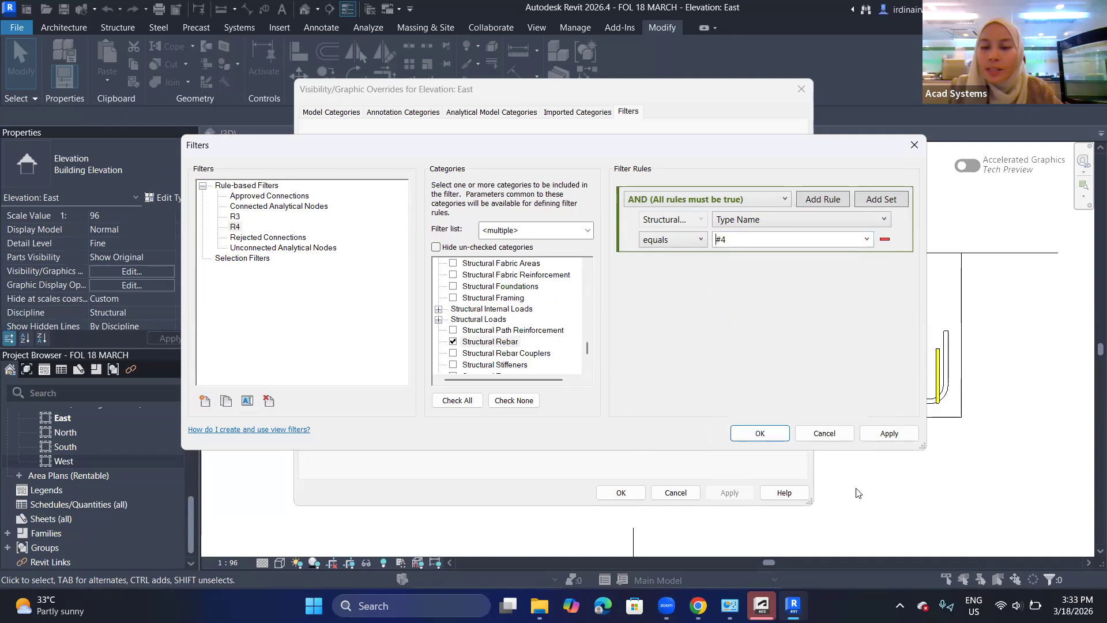
pyautogui.click(889, 433)
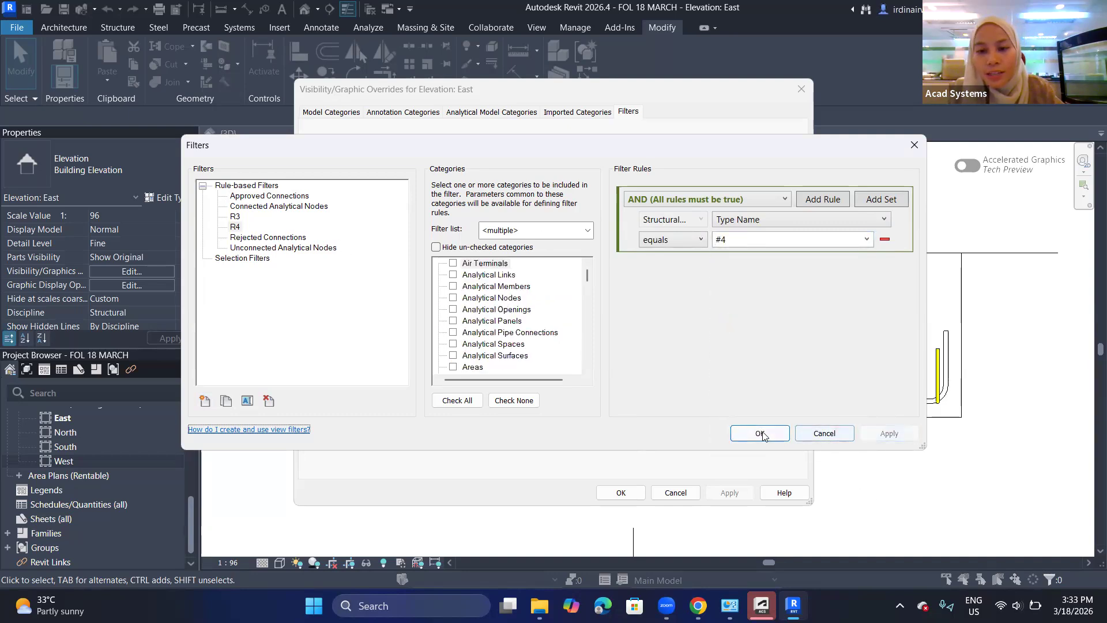
pyautogui.click(761, 434)
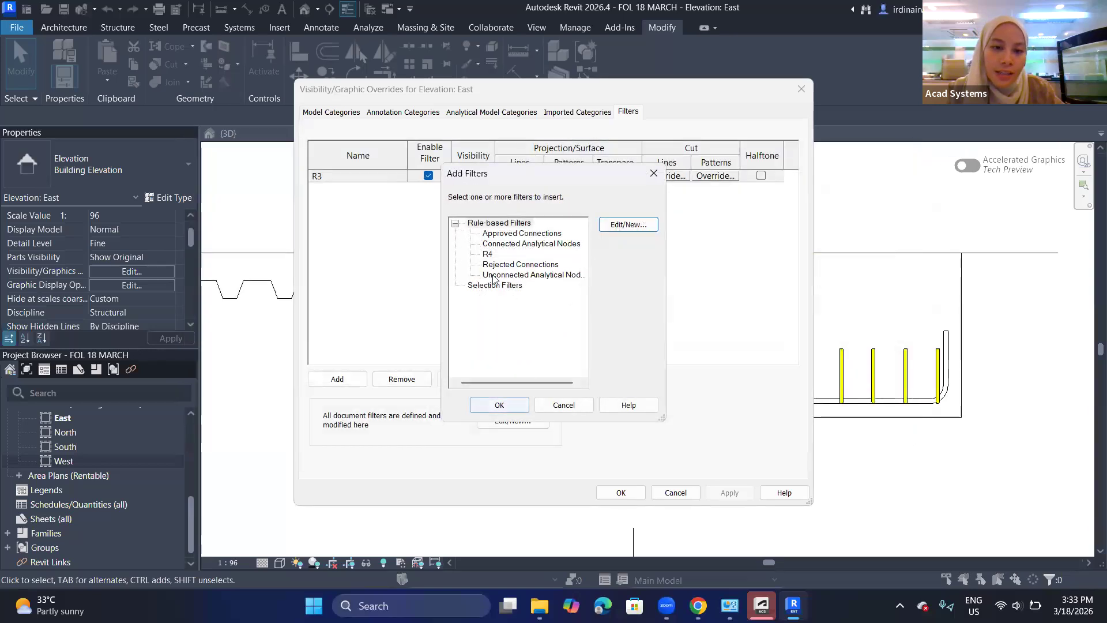
pyautogui.click(487, 254)
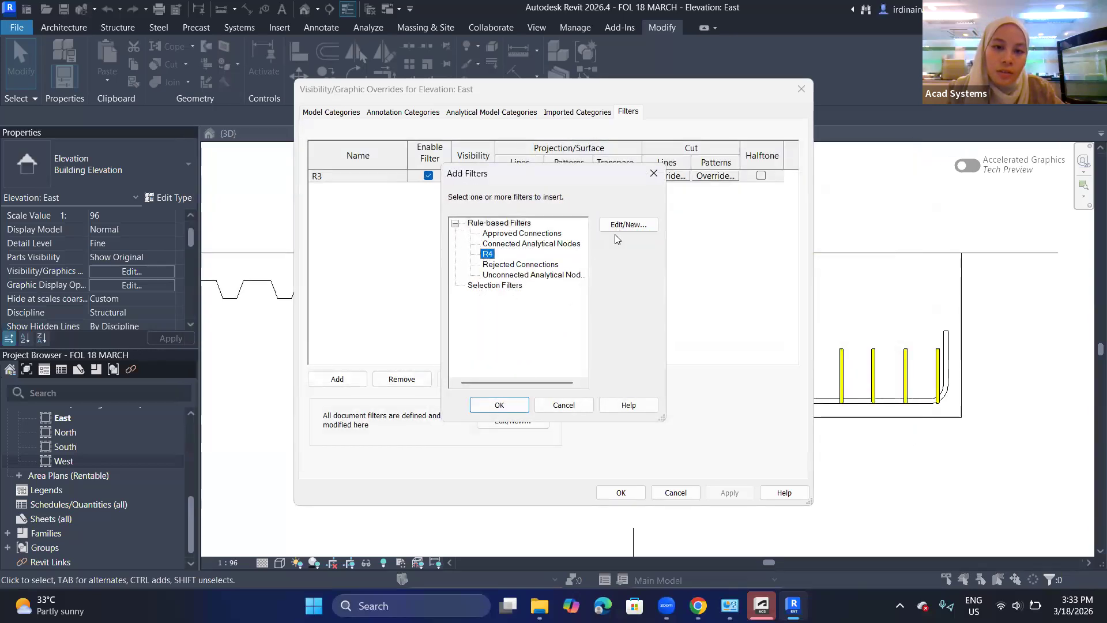
pyautogui.click(499, 405)
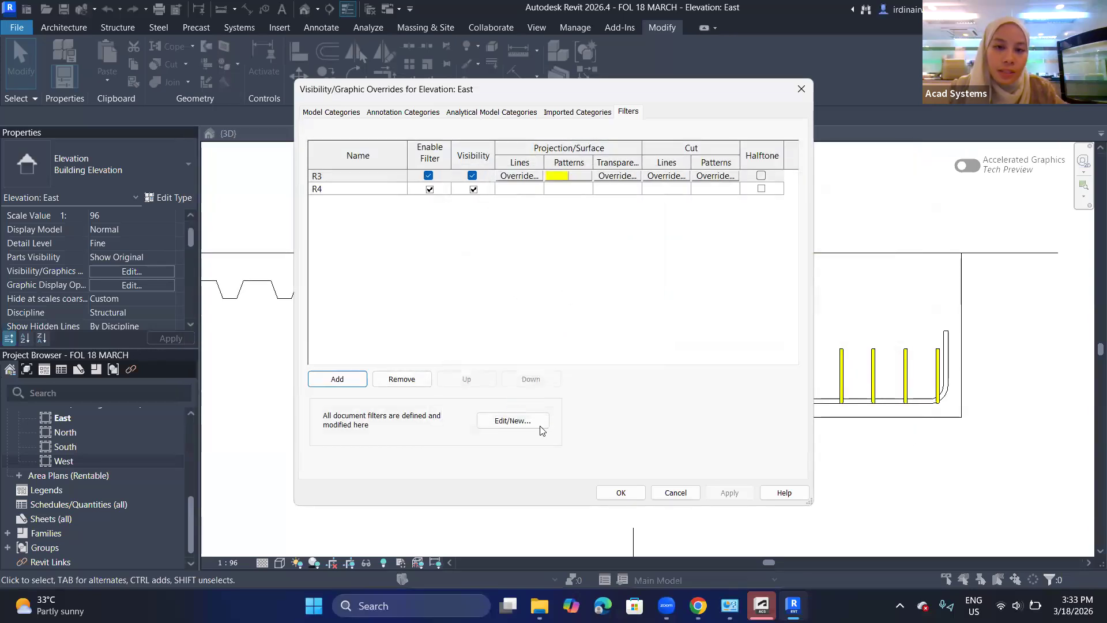
# - Create another rule-based view filter named R5 and assign it the Structural Rebar category
pyautogui.click(355, 380)
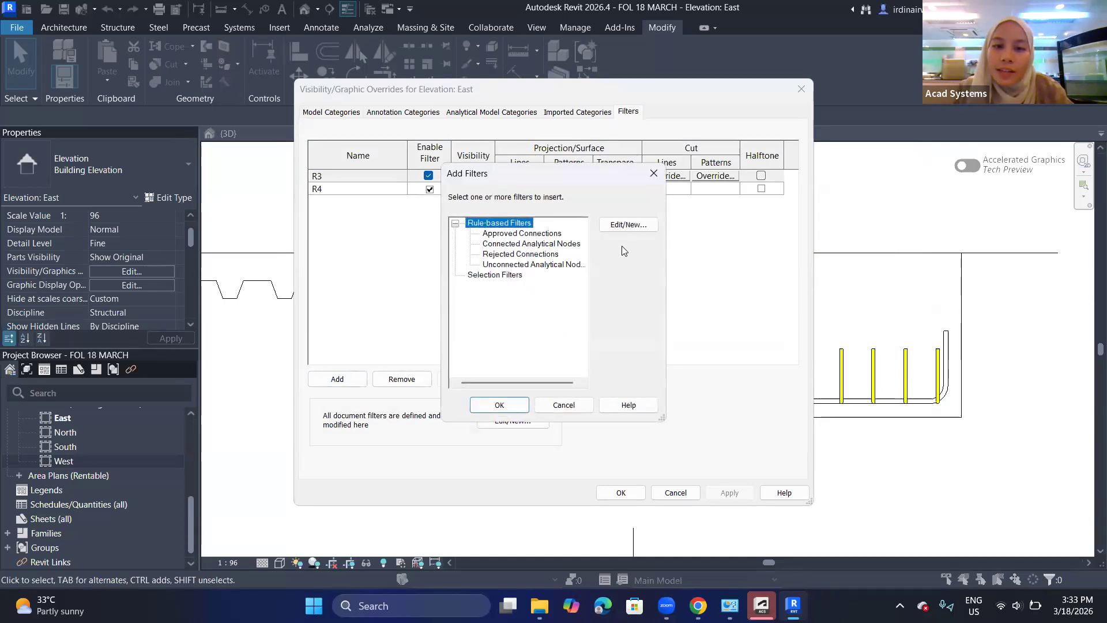
pyautogui.click(626, 225)
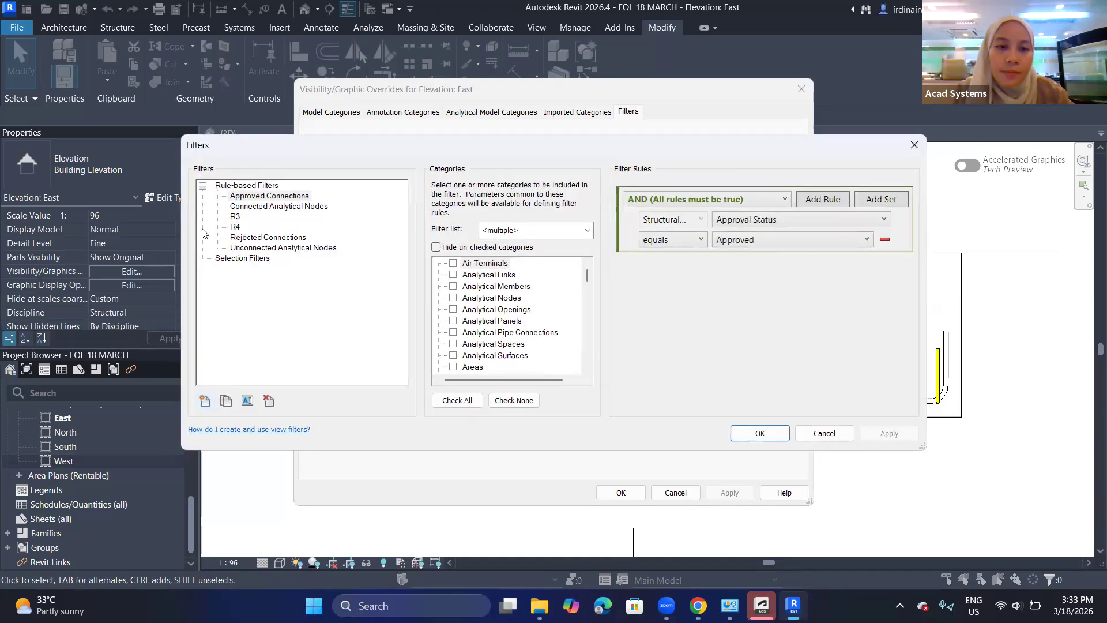
pyautogui.click(199, 406)
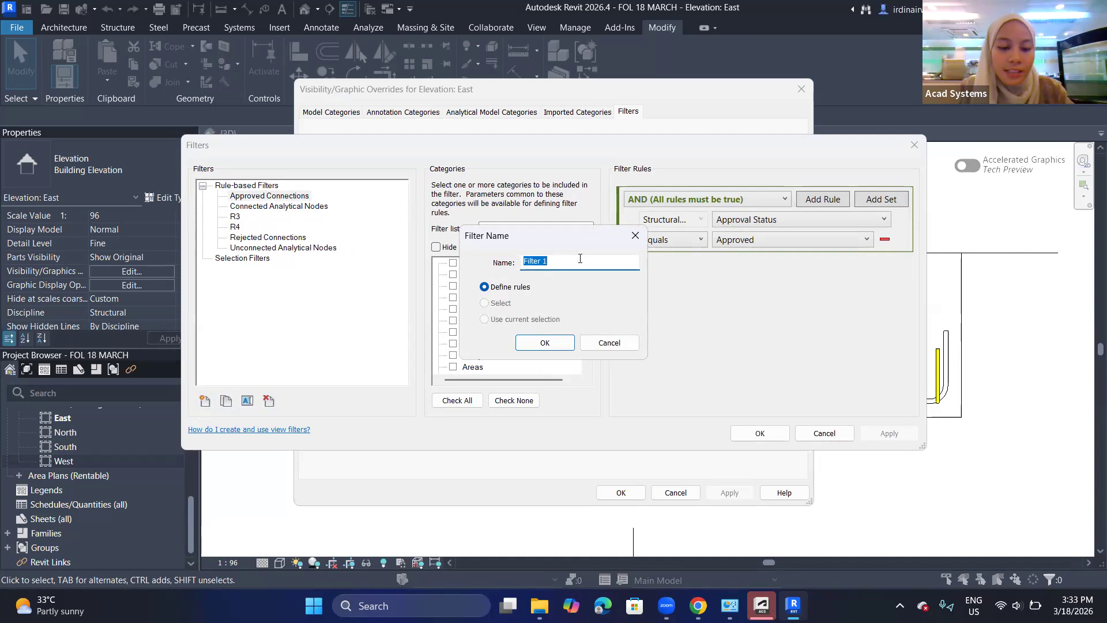
pyautogui.write('R5')
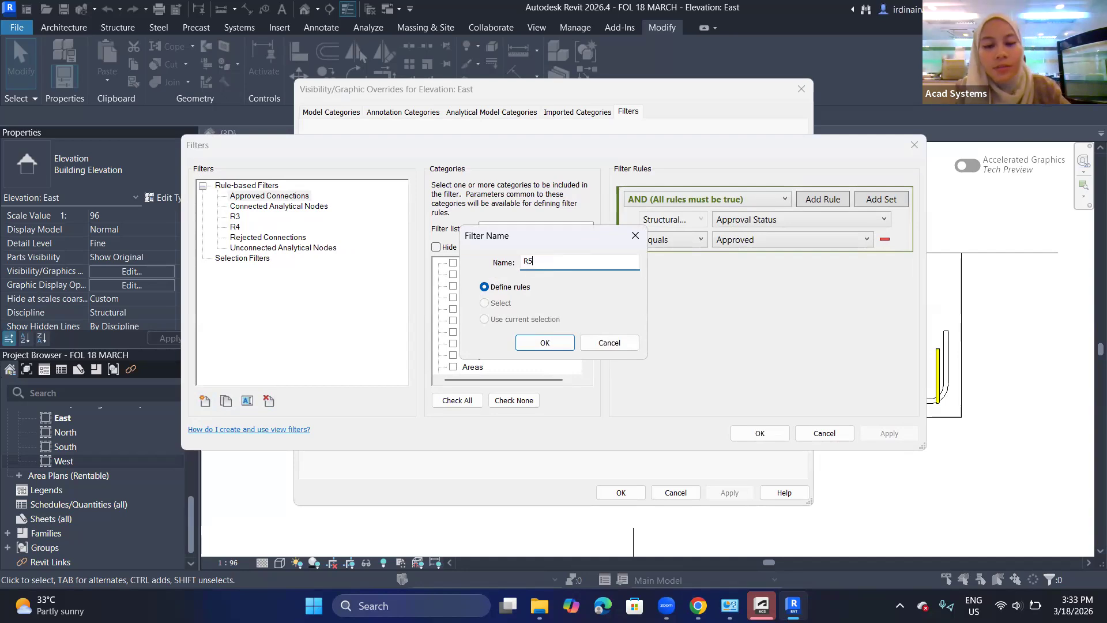
pyautogui.click(545, 342)
pyautogui.scroll(-15, 523, 325)
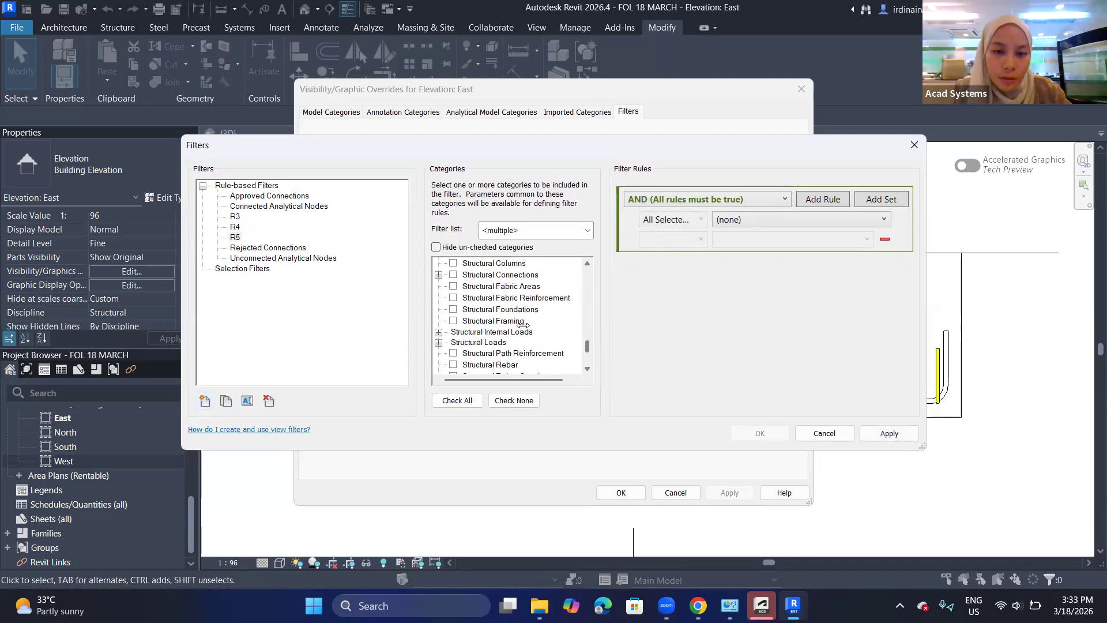
pyautogui.scroll(-2, 505, 326)
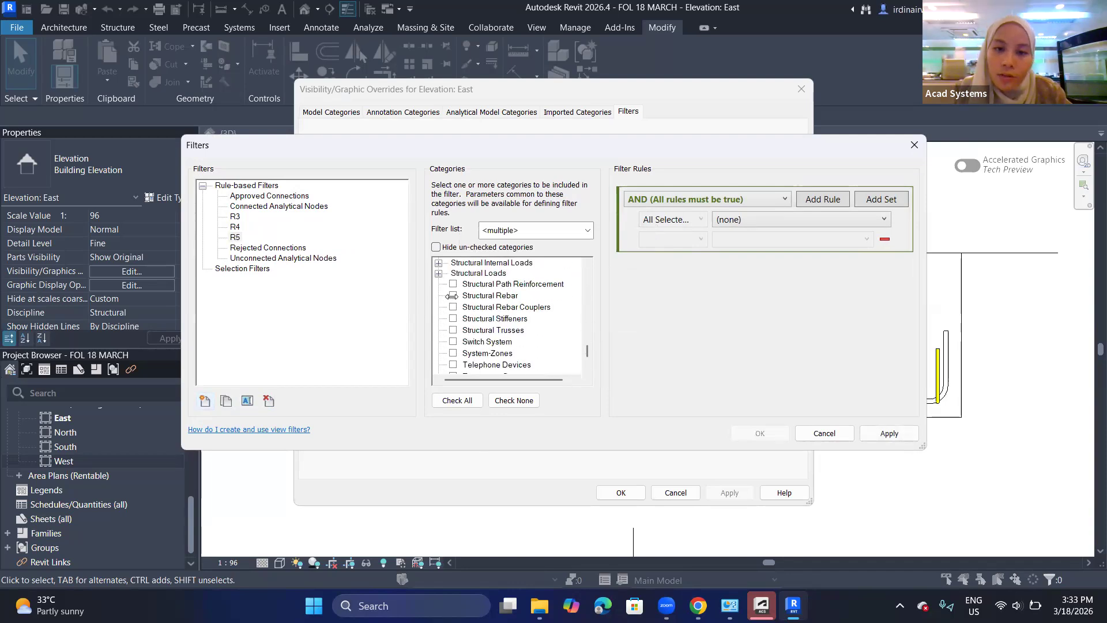
pyautogui.click(452, 295)
# - Set the R5 filter's rule to Type Name equals #5 and save the filter definition
pyautogui.click(750, 220)
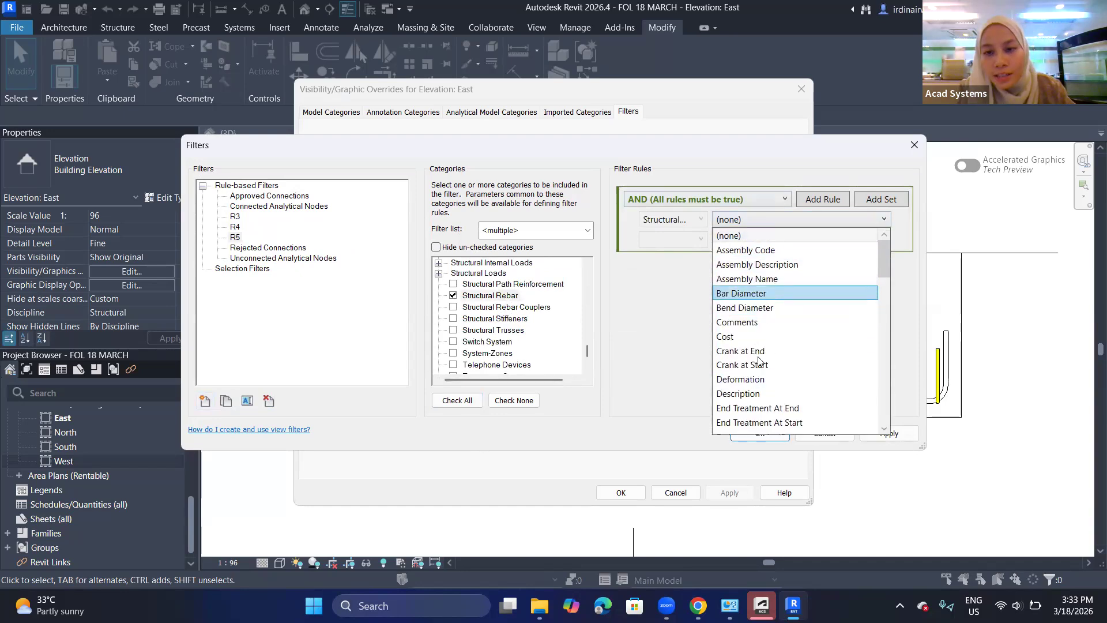
pyautogui.moveTo(884, 255); pyautogui.dragTo(877, 394)
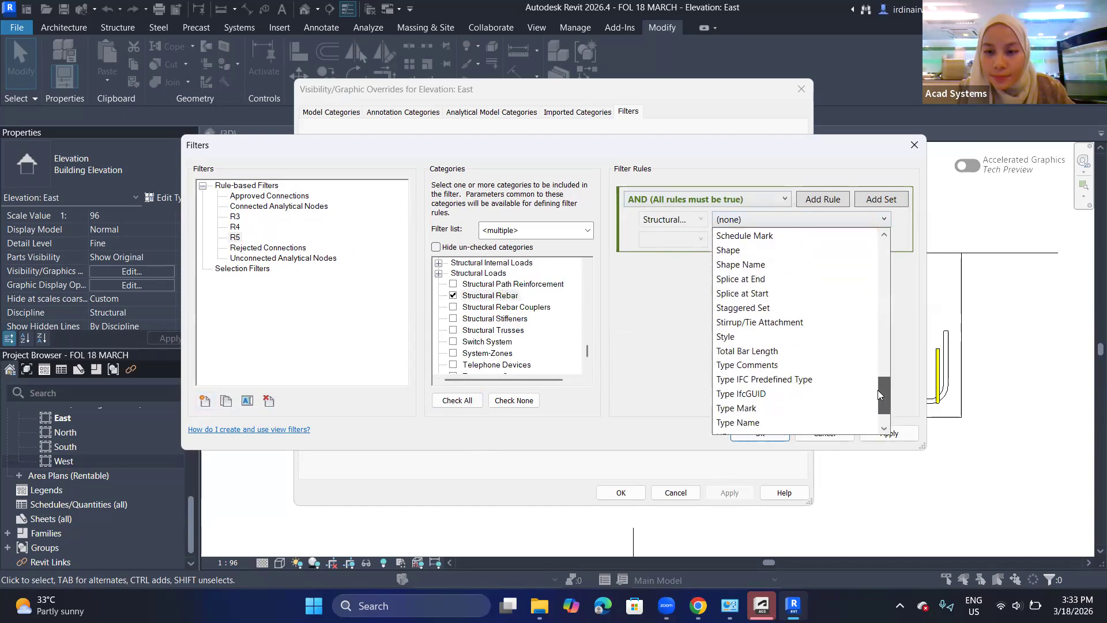
pyautogui.click(738, 422)
pyautogui.click(685, 238)
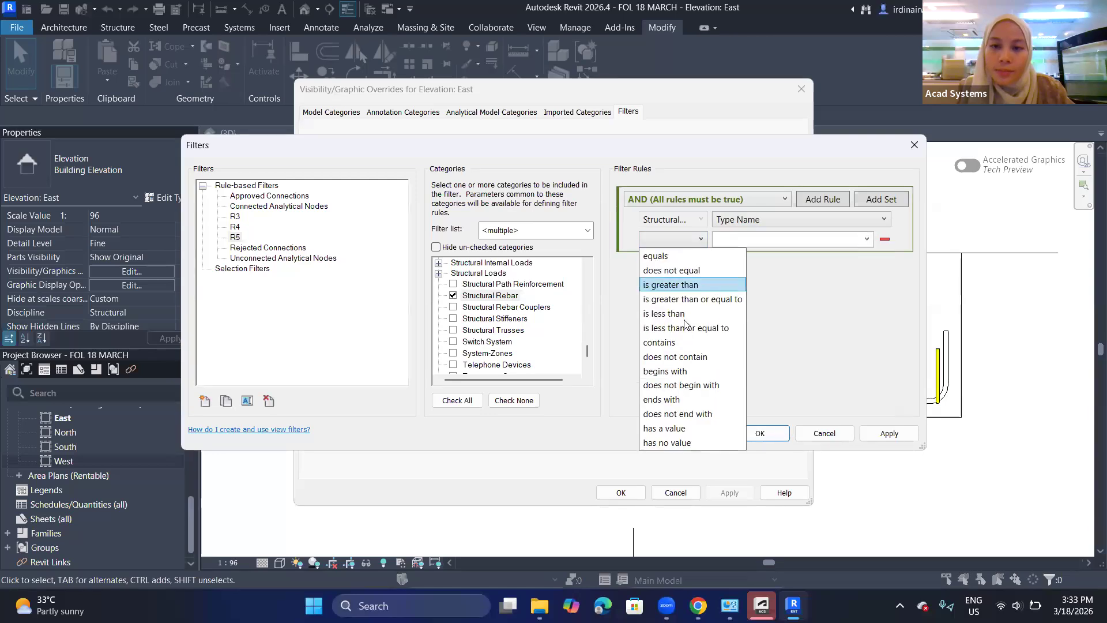
pyautogui.click(680, 256)
pyautogui.click(884, 219)
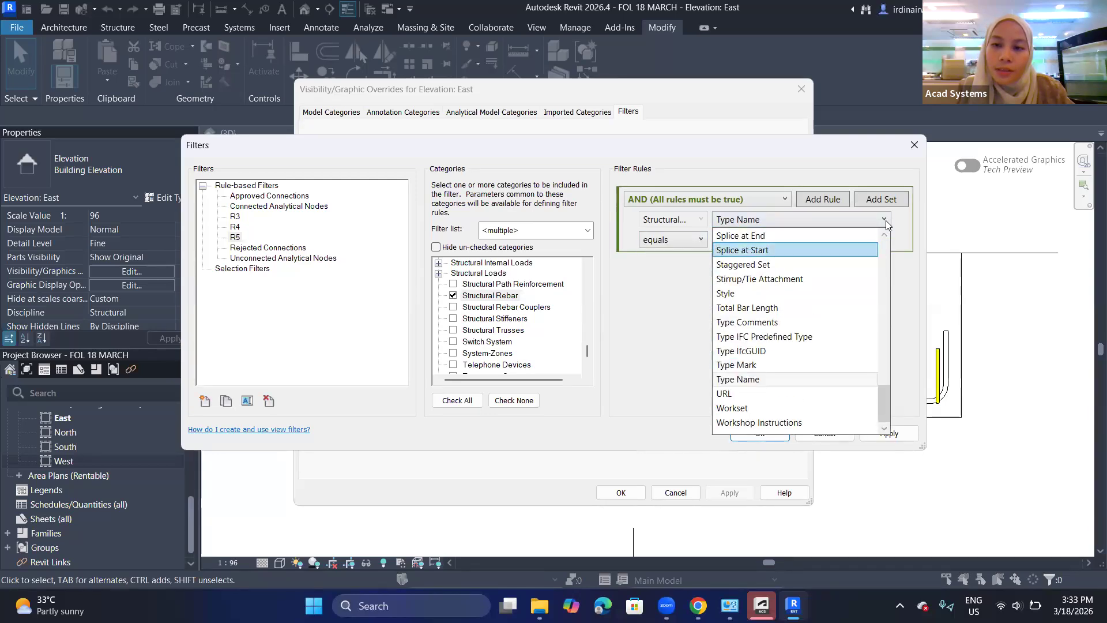
pyautogui.click(885, 220)
pyautogui.click(867, 239)
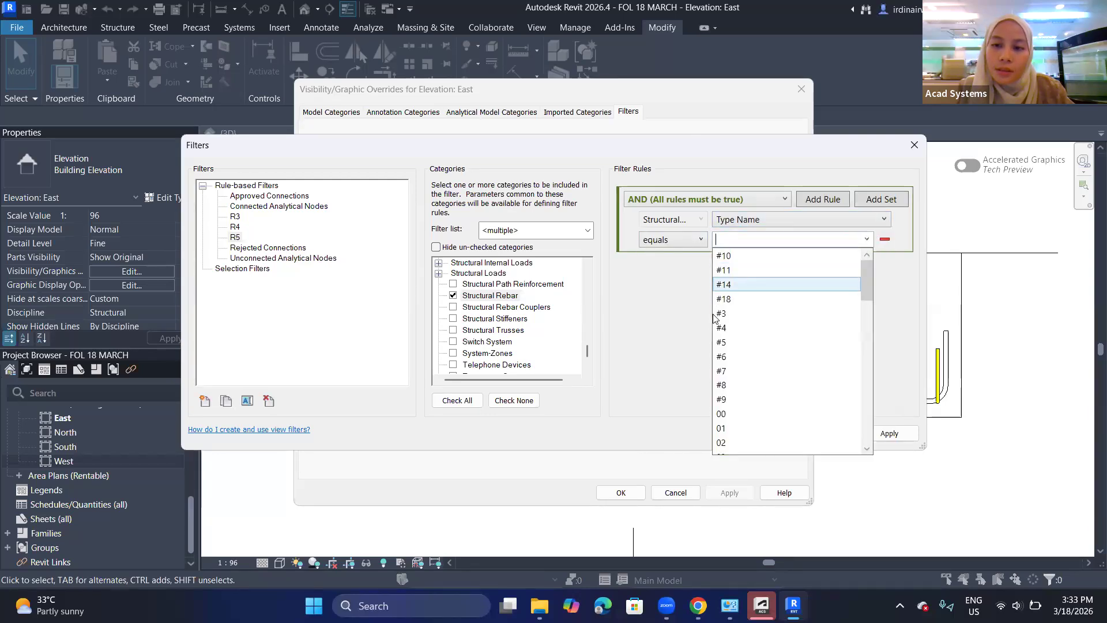
pyautogui.click(724, 343)
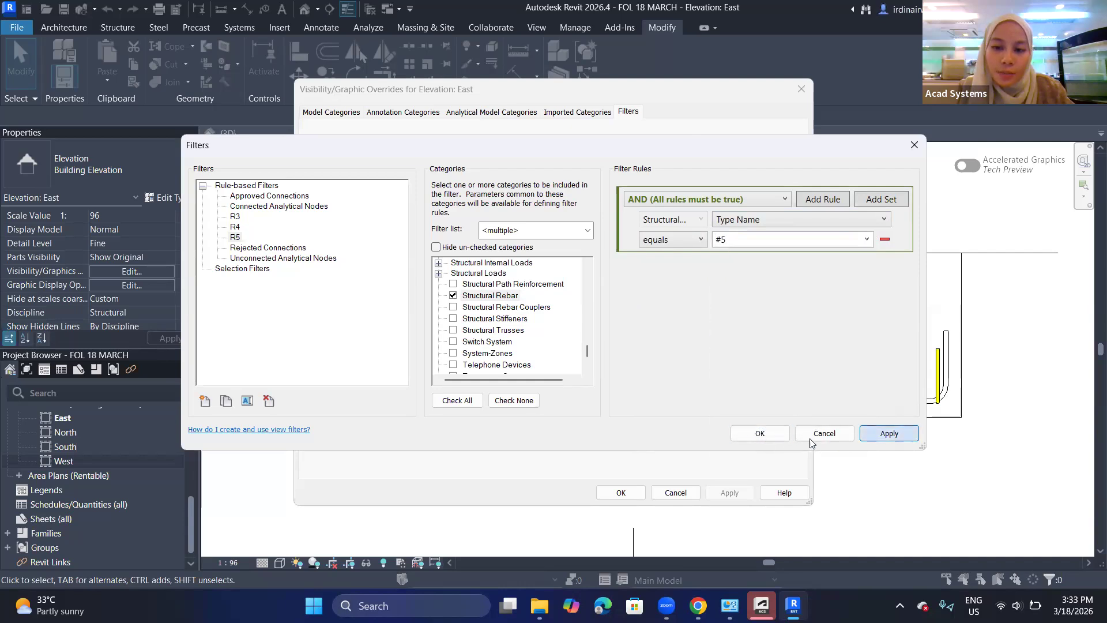
pyautogui.click(890, 435)
pyautogui.click(760, 434)
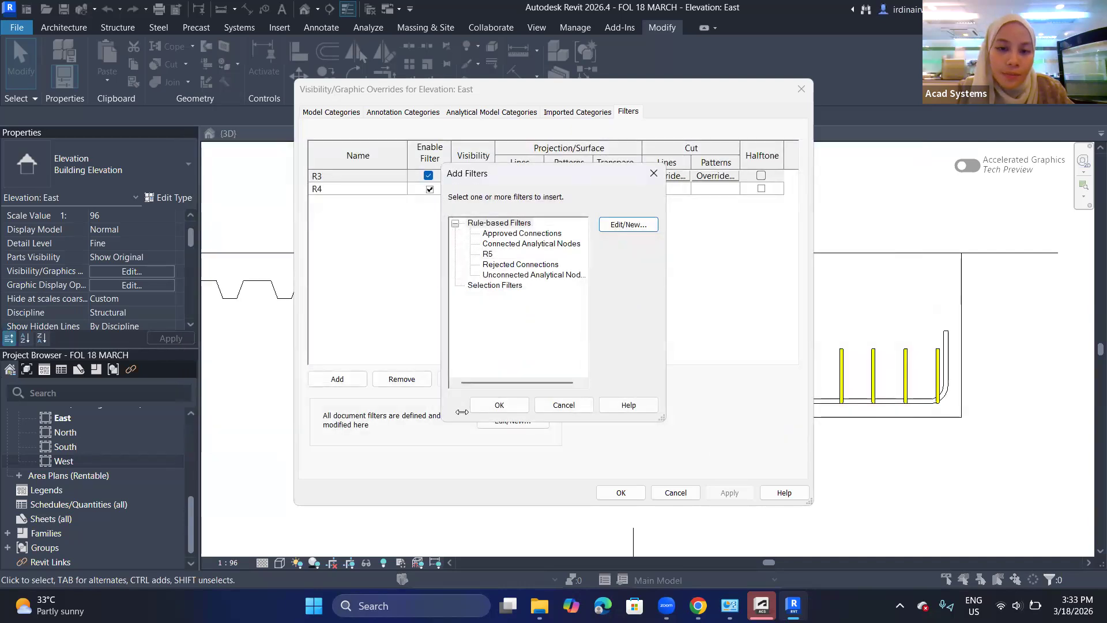
# - Create another rule-based view filter named R6 and assign it the Structural Rebar category
pyautogui.click(629, 225)
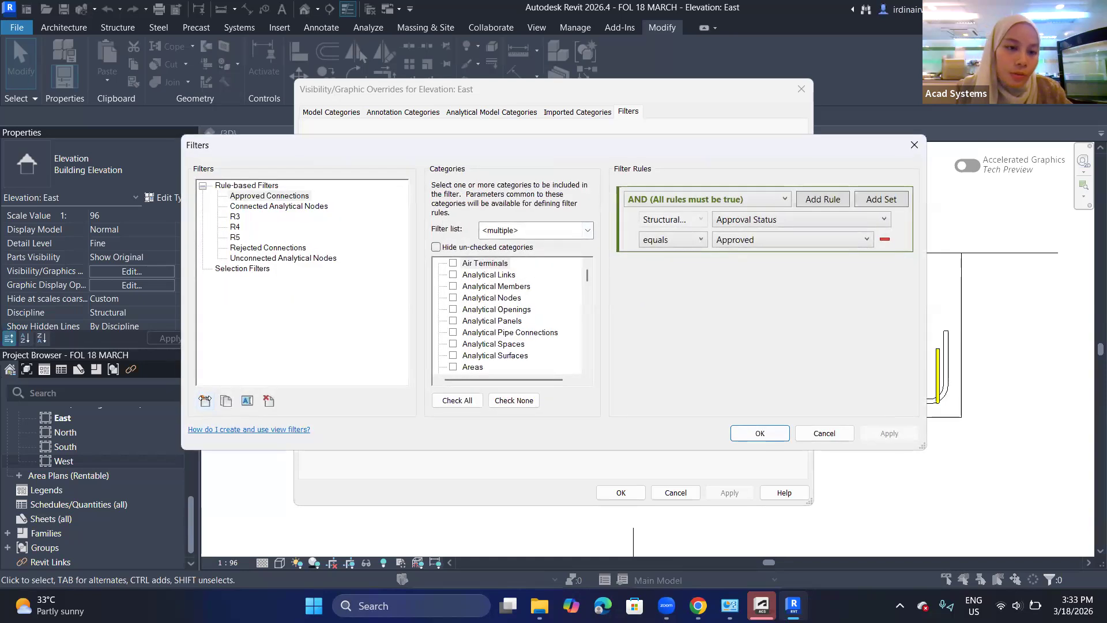
pyautogui.click(204, 401)
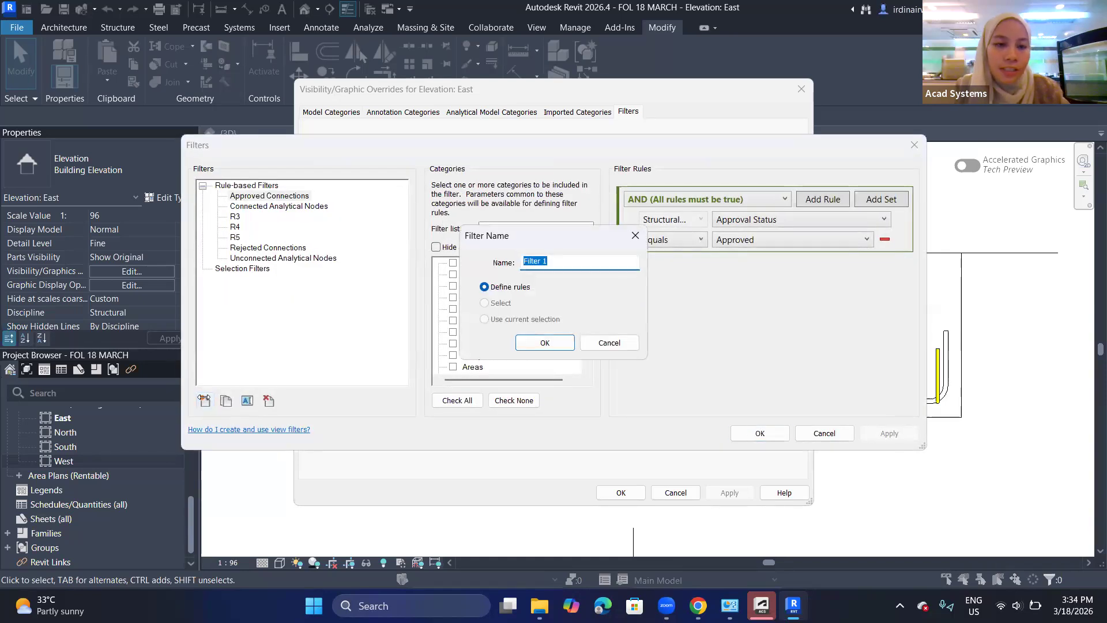
pyautogui.write('R6')
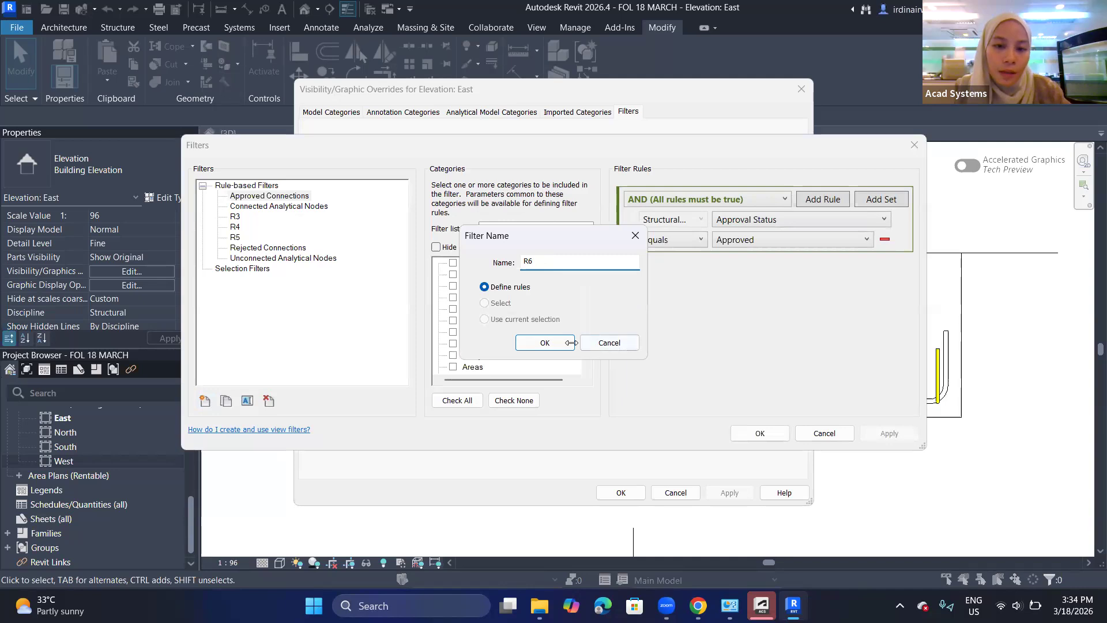
pyautogui.click(545, 343)
pyautogui.scroll(-15, 585, 324)
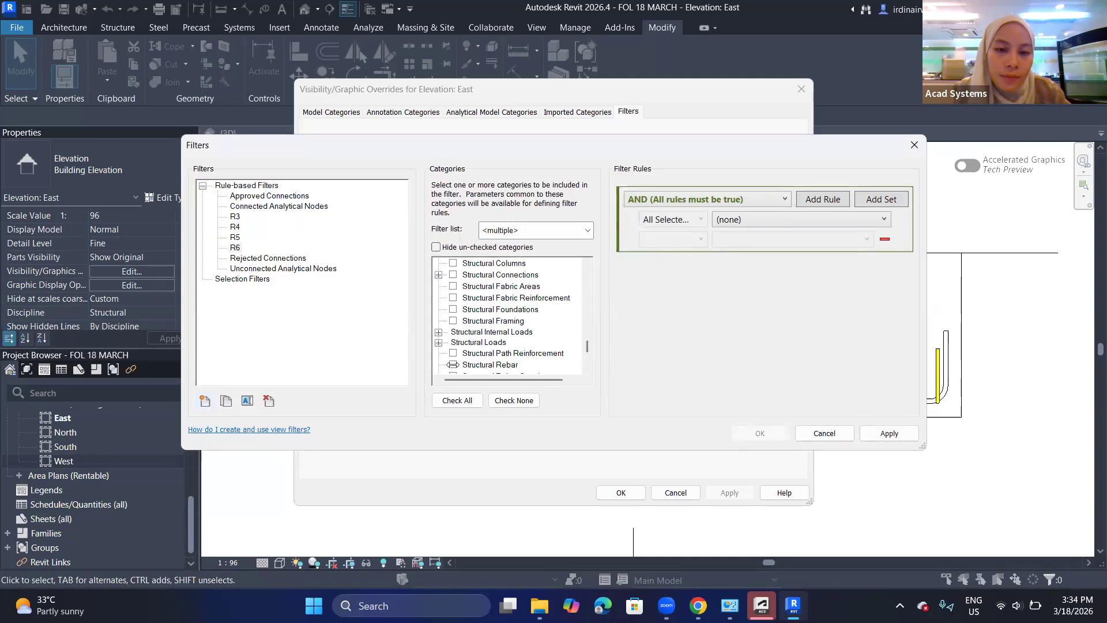
pyautogui.click(452, 364)
# - Set the R6 filter's rule to Type Name equals #6 and add the R5 and R6 filters to the East elevation
pyautogui.click(830, 219)
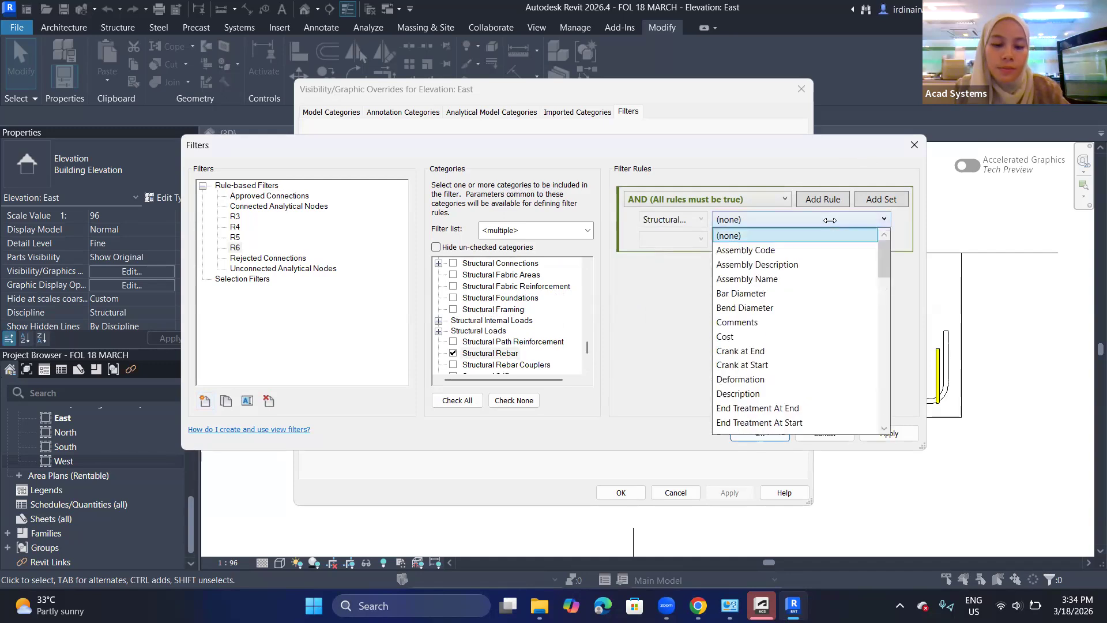
pyautogui.scroll(-12, 786, 351)
pyautogui.click(750, 393)
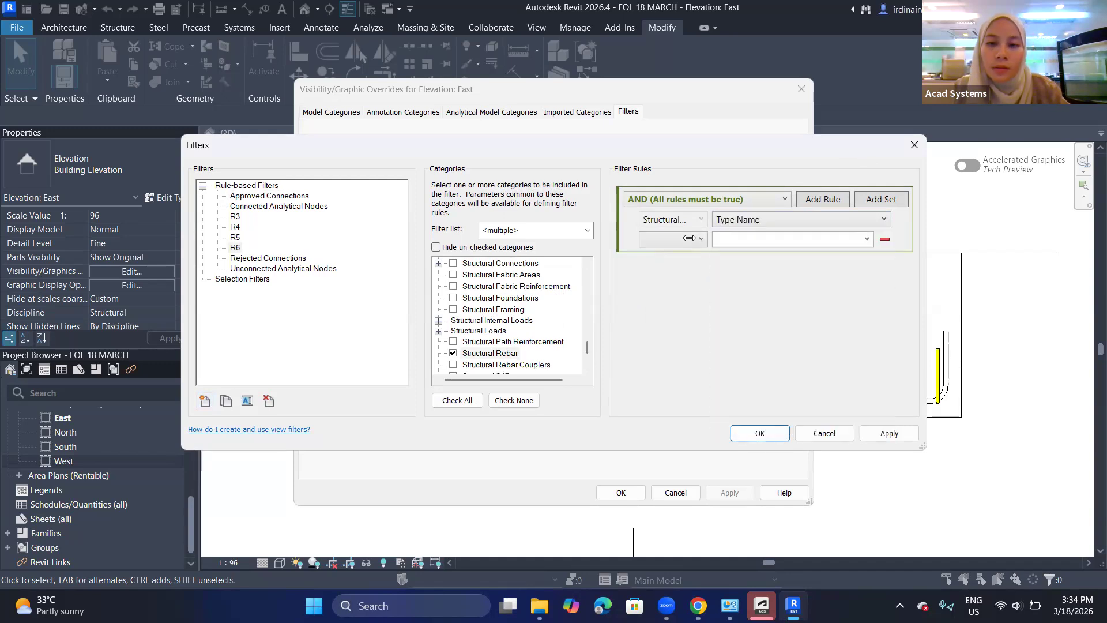
pyautogui.click(689, 238)
pyautogui.click(681, 268)
pyautogui.click(681, 241)
pyautogui.click(663, 250)
pyautogui.click(866, 239)
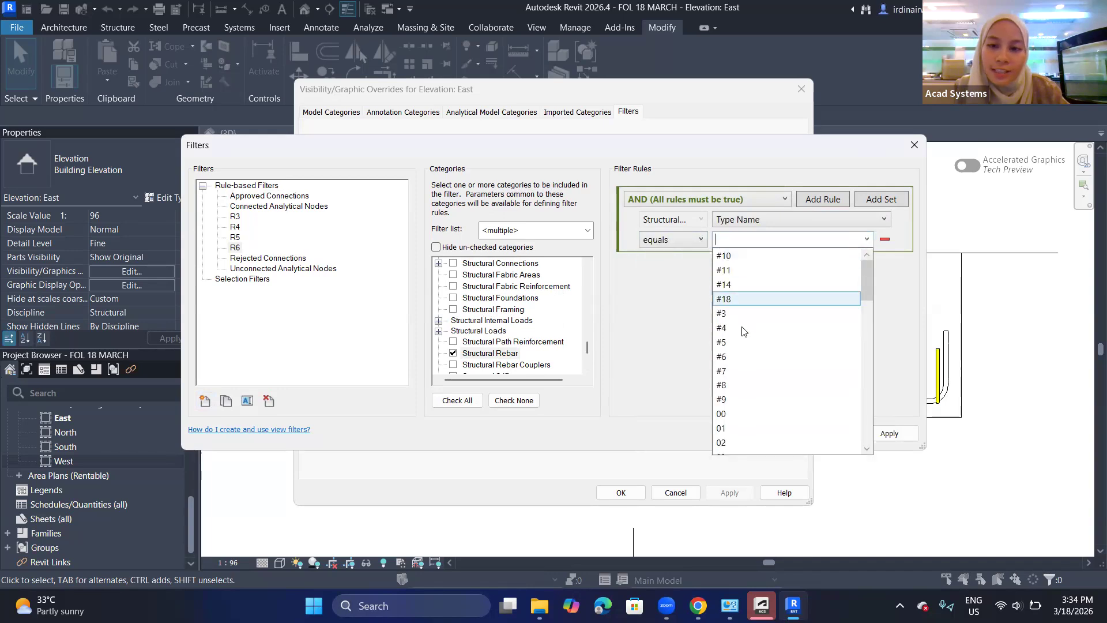
pyautogui.click(741, 361)
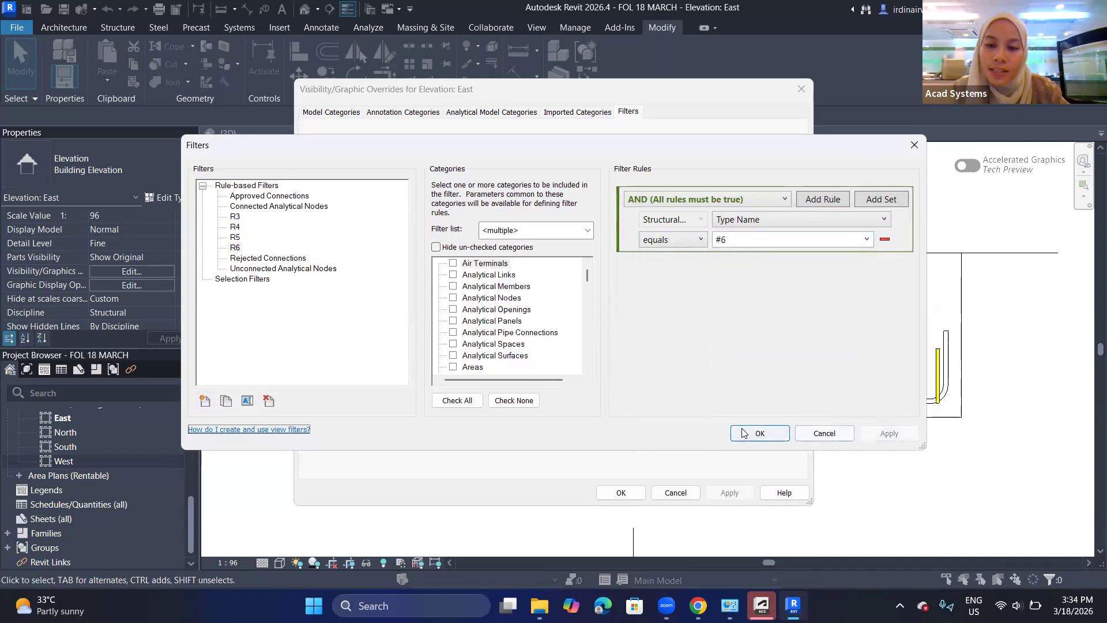
pyautogui.click(760, 433)
pyautogui.click(487, 255)
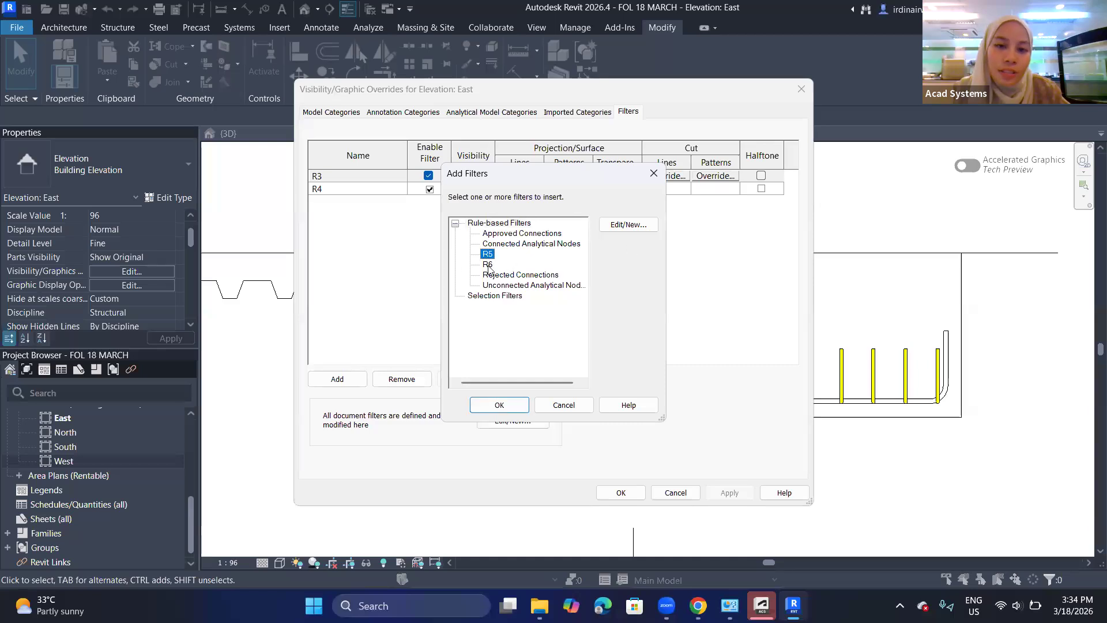
pyautogui.click(515, 407)
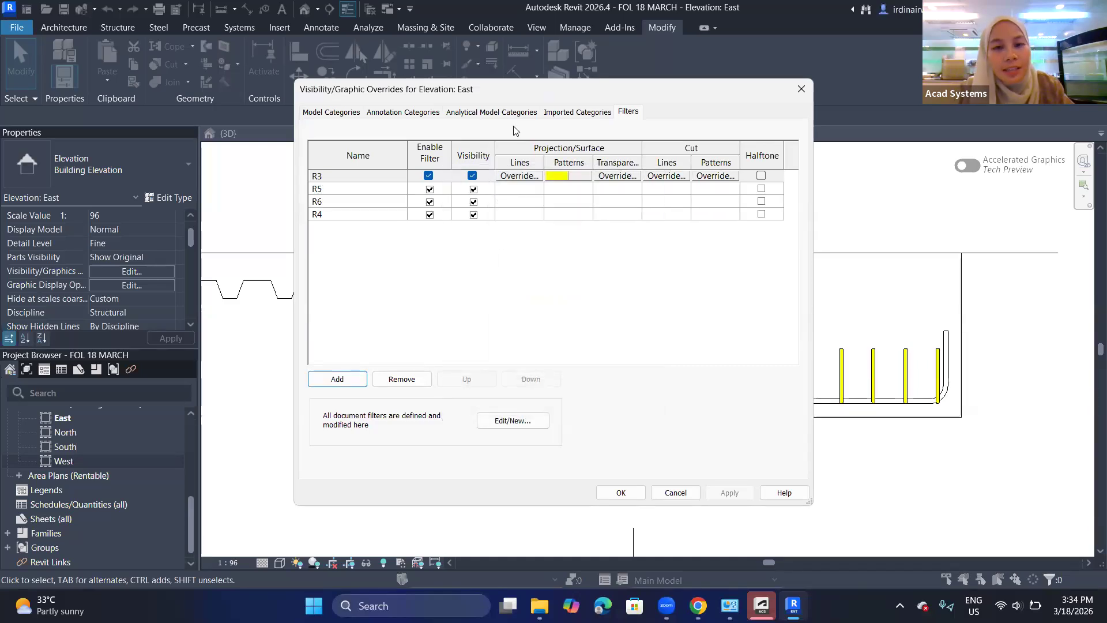
# - Override the R5 filter's projection/surface foreground pattern with a green solid fill
pyautogui.click(572, 191)
pyautogui.click(567, 188)
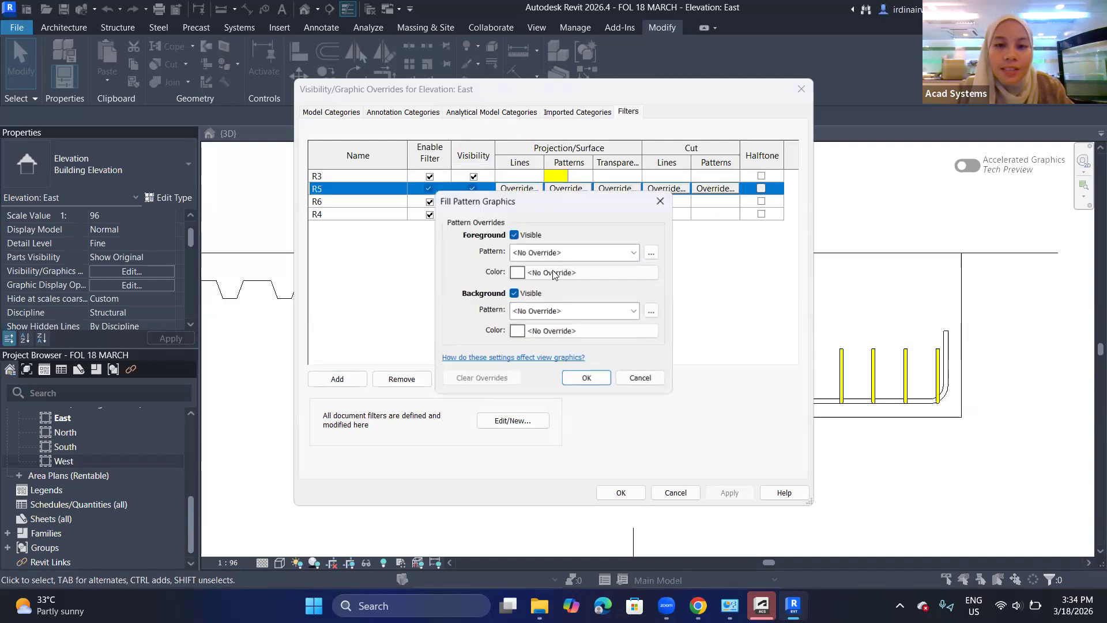
pyautogui.click(555, 254)
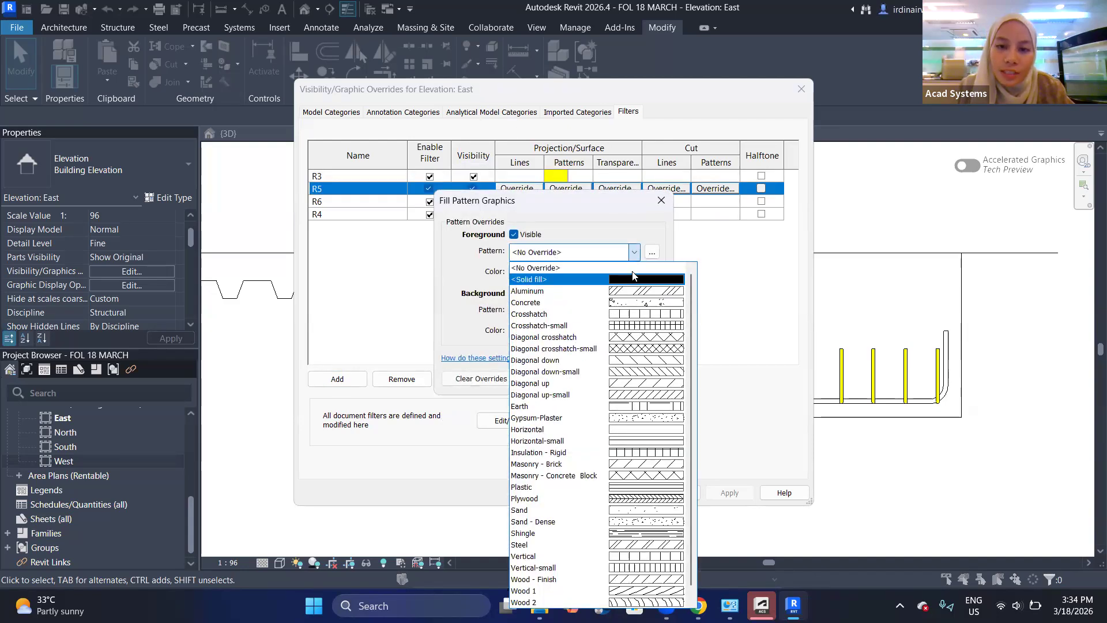
pyautogui.click(629, 283)
pyautogui.click(582, 272)
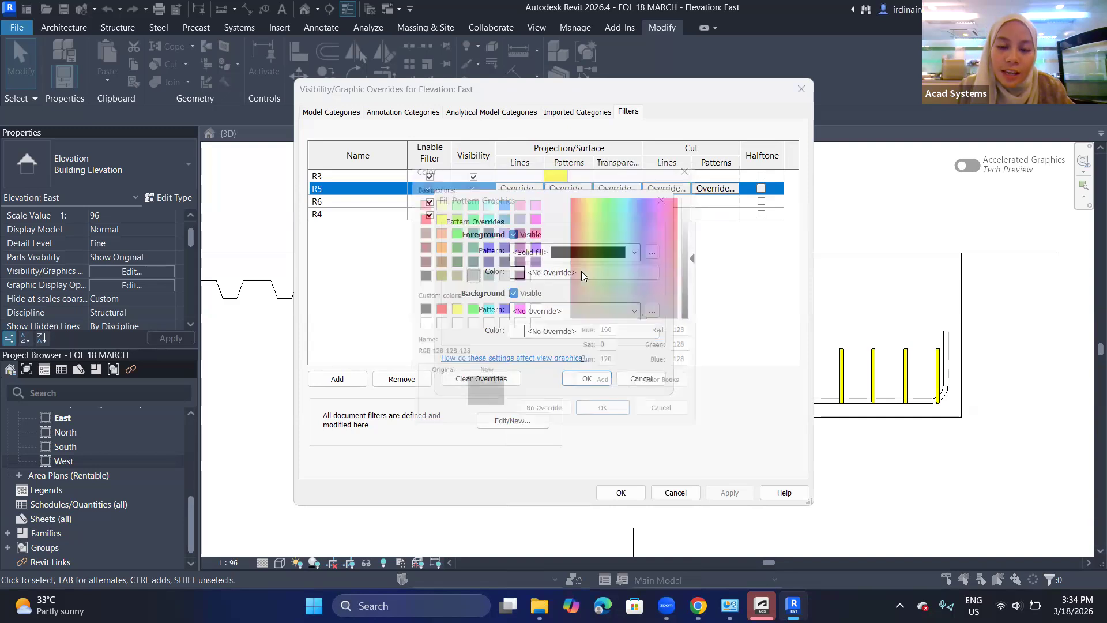
pyautogui.click(445, 229)
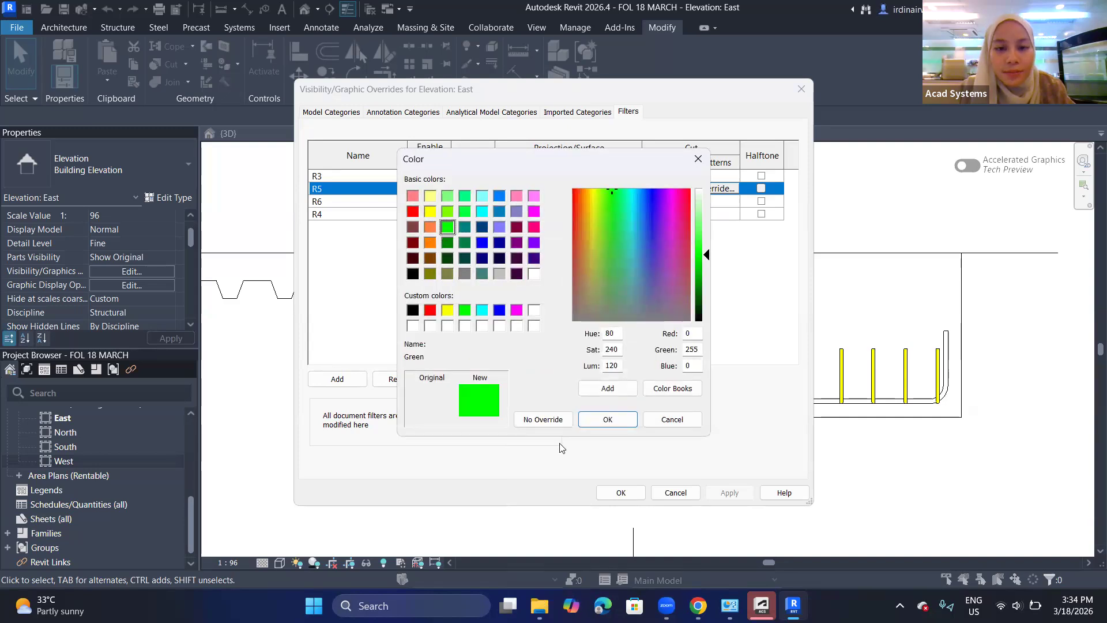
pyautogui.click(611, 418)
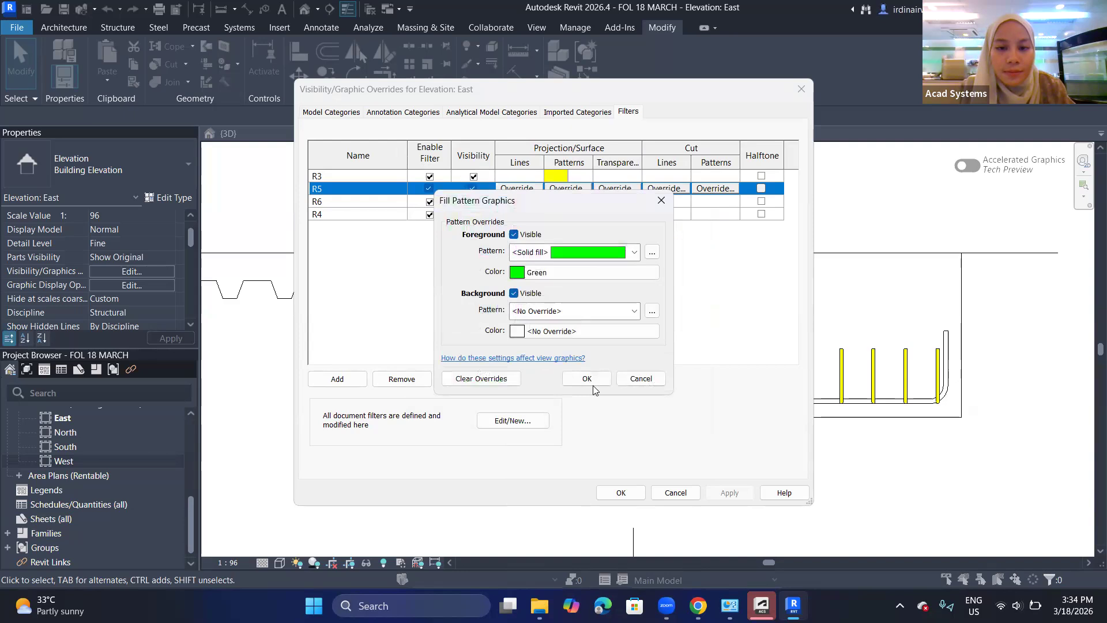
pyautogui.press('Return')
# - Override the R6 filter's projection/surface foreground pattern with a cyan solid fill
pyautogui.click(585, 202)
pyautogui.click(583, 201)
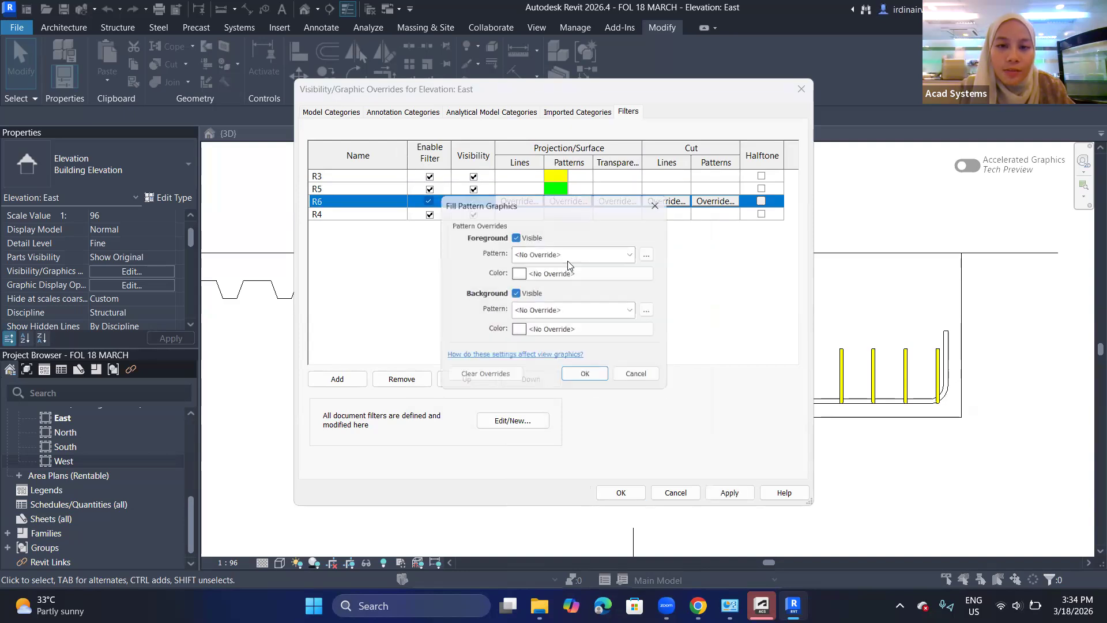
pyautogui.click(565, 256)
pyautogui.click(562, 264)
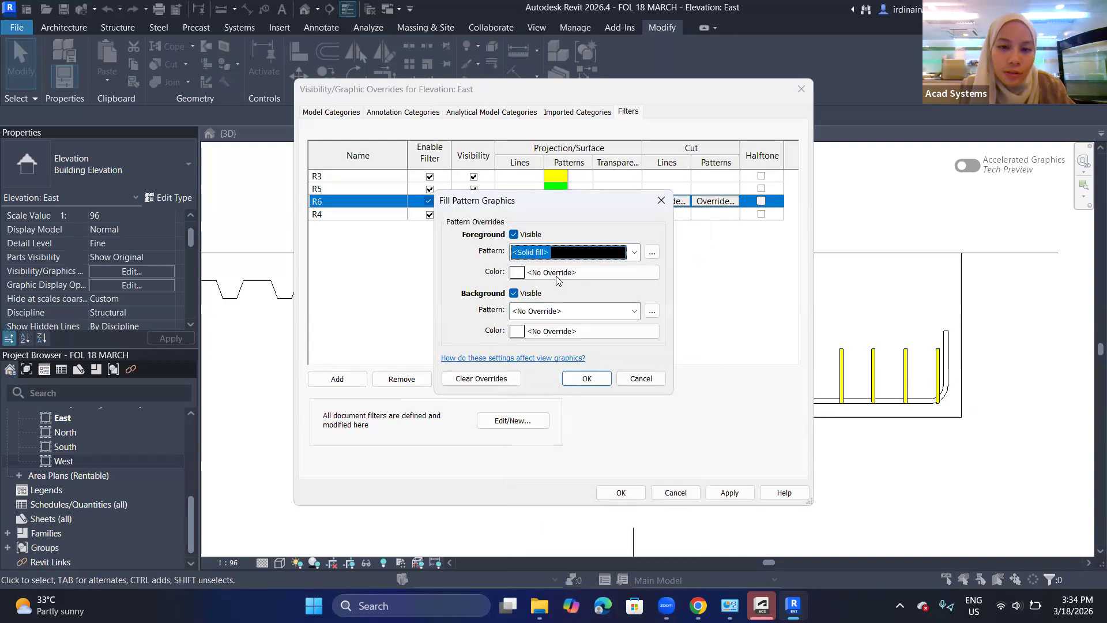
pyautogui.click(534, 275)
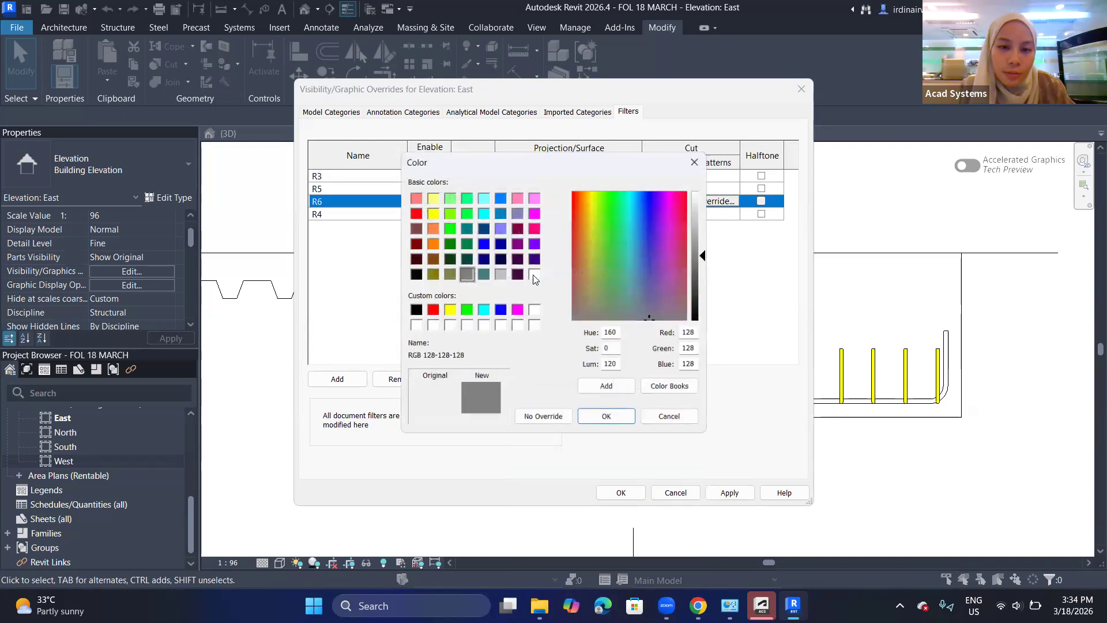
pyautogui.click(483, 212)
pyautogui.click(605, 419)
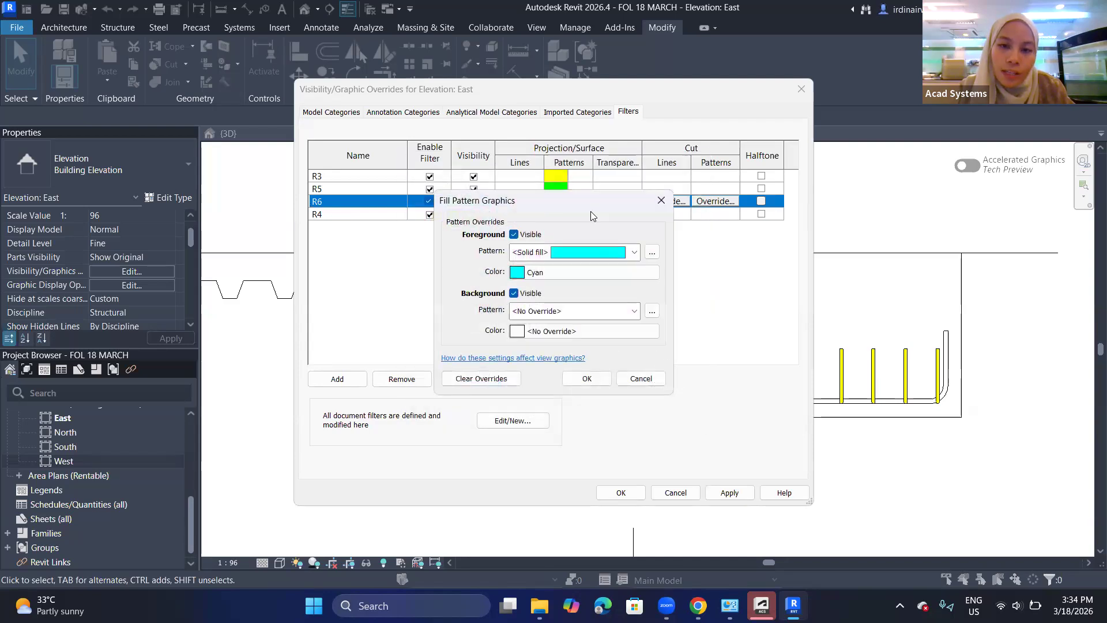
pyautogui.click(586, 378)
# - Give the R4 filter a pink (RGB 255-128-192) solid-fill projection/surface foreground pattern and apply the overrides to the East elevation
pyautogui.click(569, 214)
pyautogui.click(569, 214)
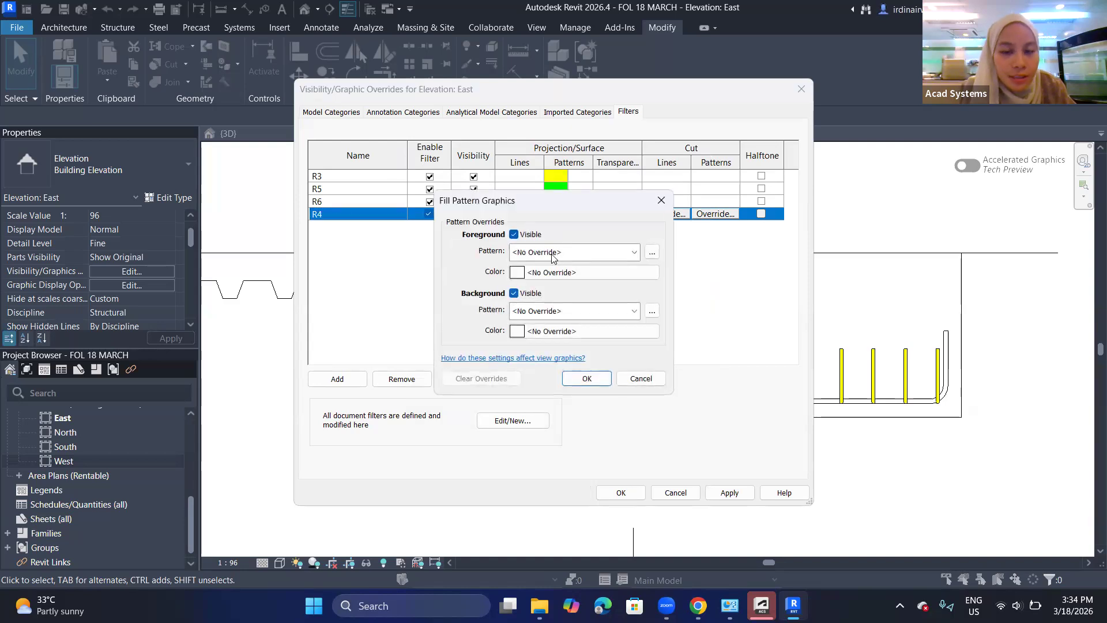
pyautogui.click(553, 254)
pyautogui.click(575, 271)
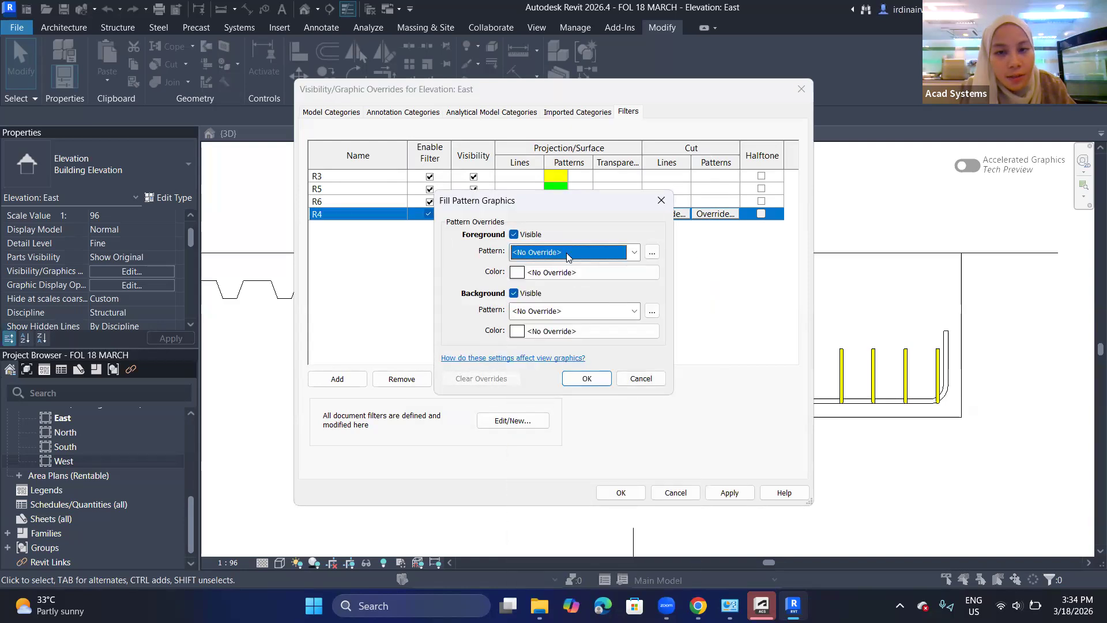
pyautogui.click(566, 253)
pyautogui.click(562, 287)
pyautogui.click(554, 272)
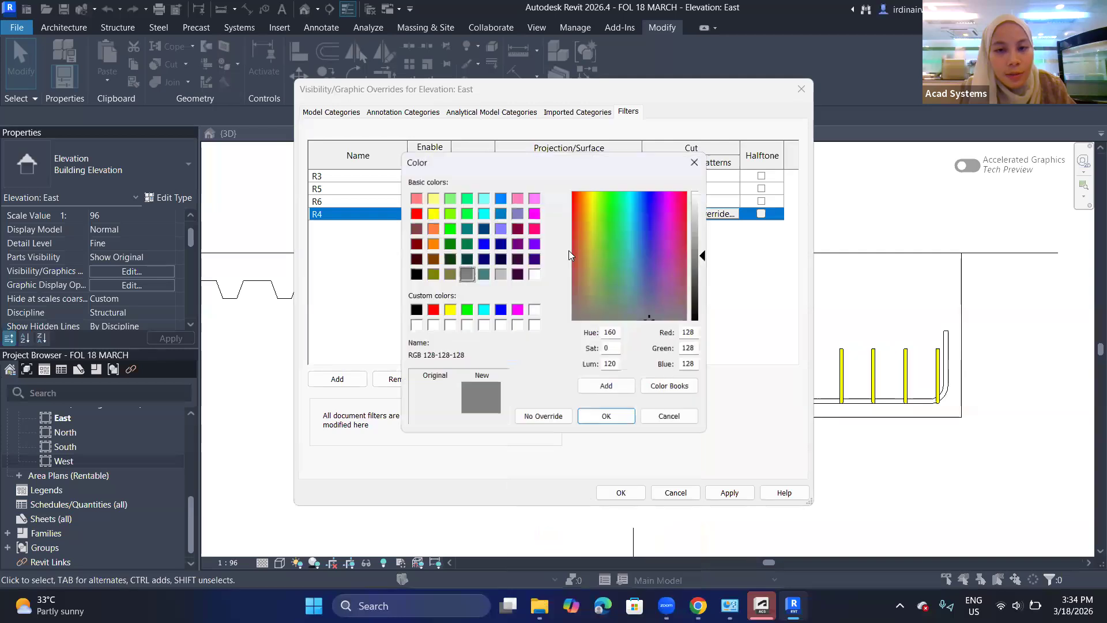
pyautogui.click(516, 197)
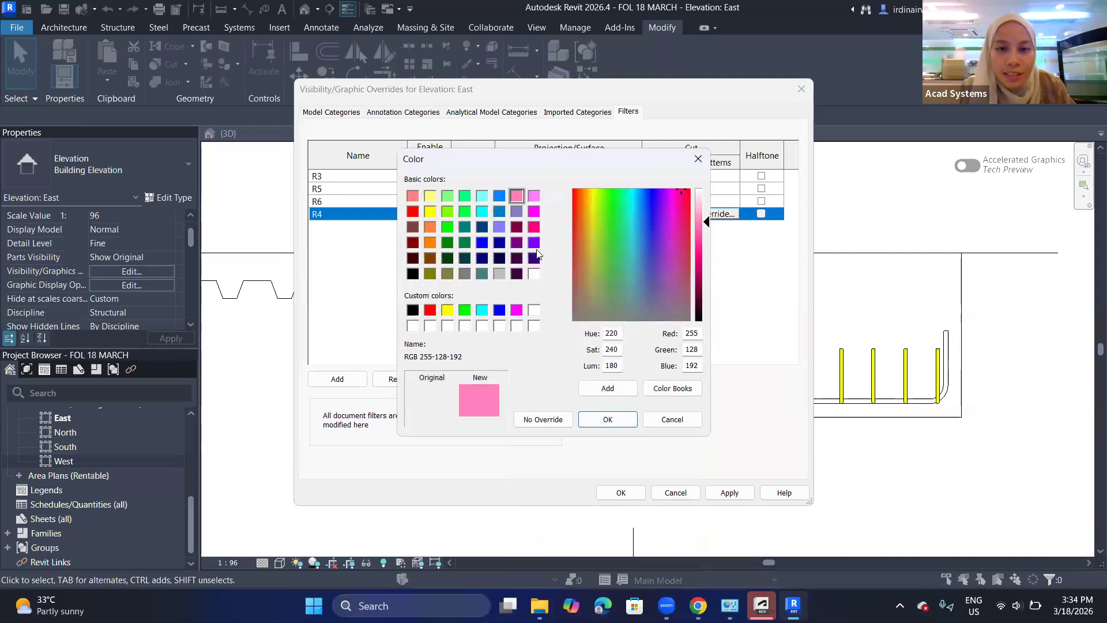
pyautogui.click(608, 420)
pyautogui.click(587, 379)
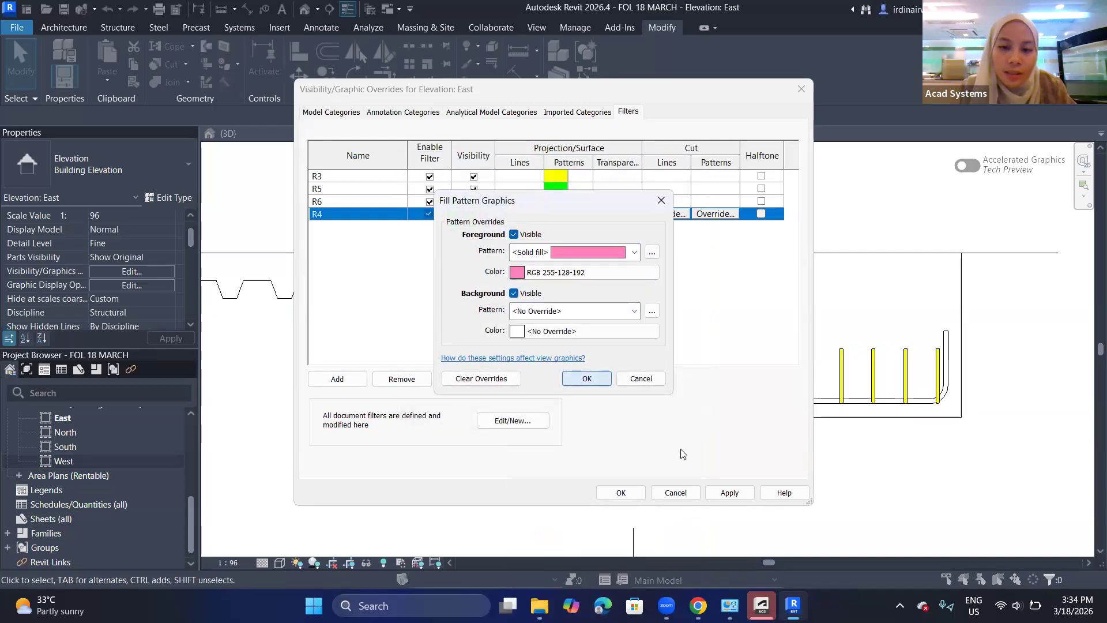
pyautogui.click(741, 494)
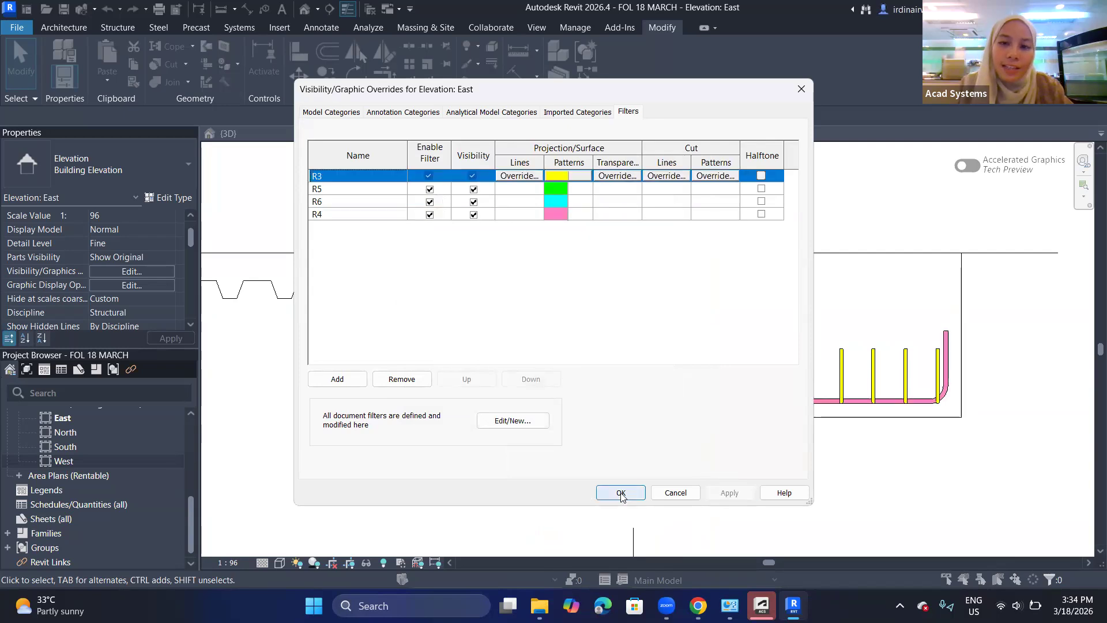
pyautogui.click(622, 492)
# - Examine the bar colours of the beam, column, stair and footing reinforcement in the East elevation
pyautogui.scroll(-3, 621, 356)
pyautogui.scroll(3, 519, 196)
pyautogui.scroll(5, 508, 231)
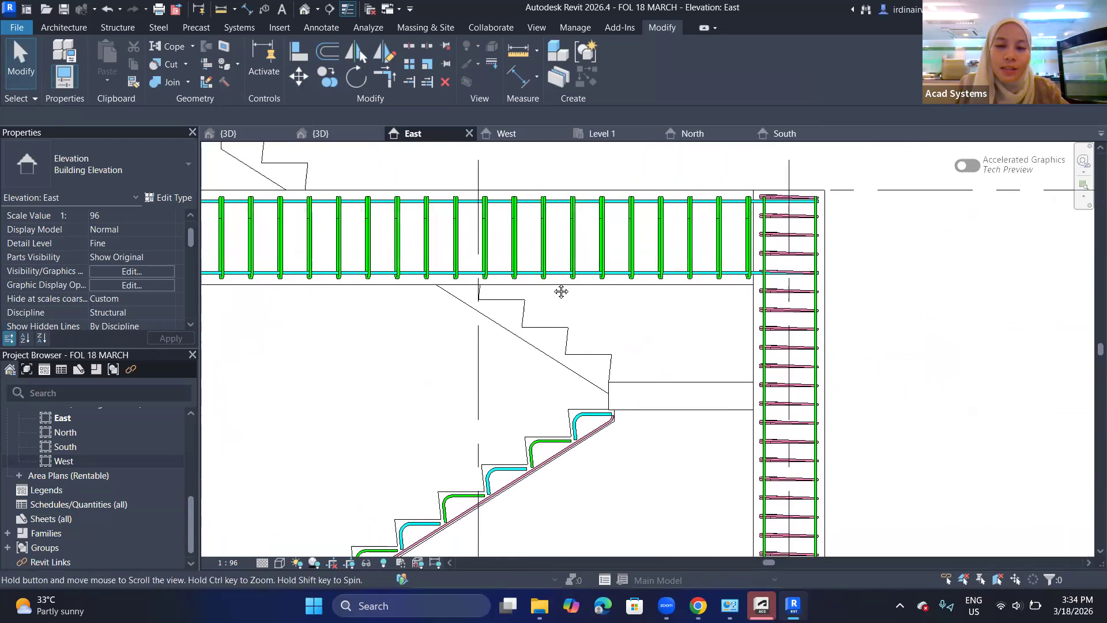
pyautogui.scroll(-5, 888, 235)
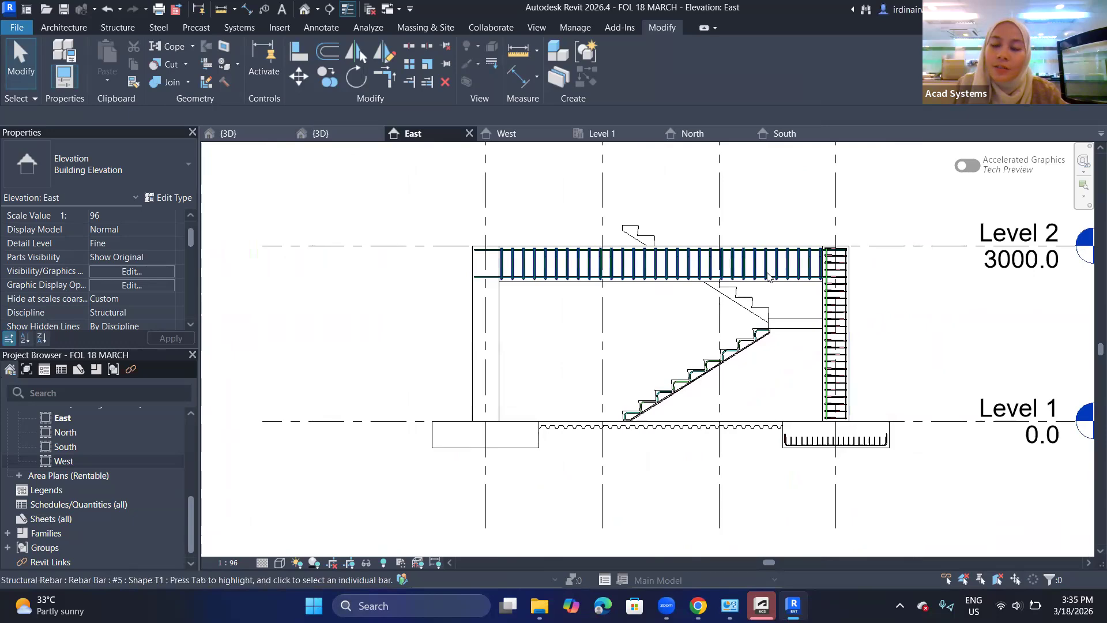
pyautogui.scroll(2, 734, 269)
pyautogui.scroll(-2, 502, 313)
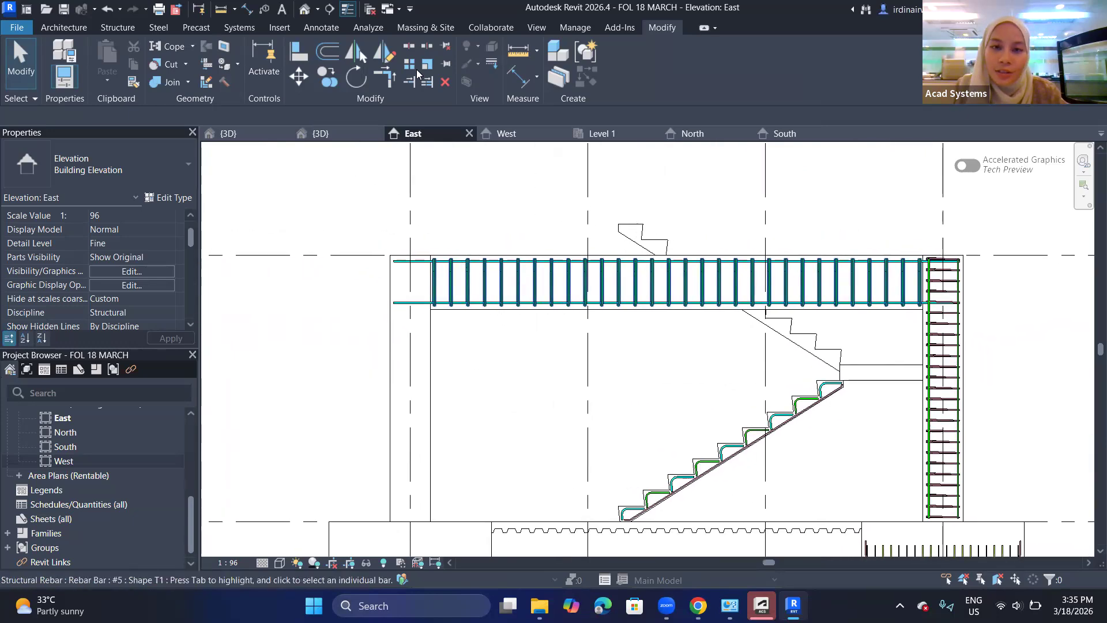
# - Close the existing {3D} view beside the East elevation and reopen the default 3D view on the beam and stair reinforcement
pyautogui.click(320, 134)
pyautogui.scroll(-1, 801, 317)
pyautogui.moveTo(801, 317); pyautogui.dragTo(808, 378, button='middle')
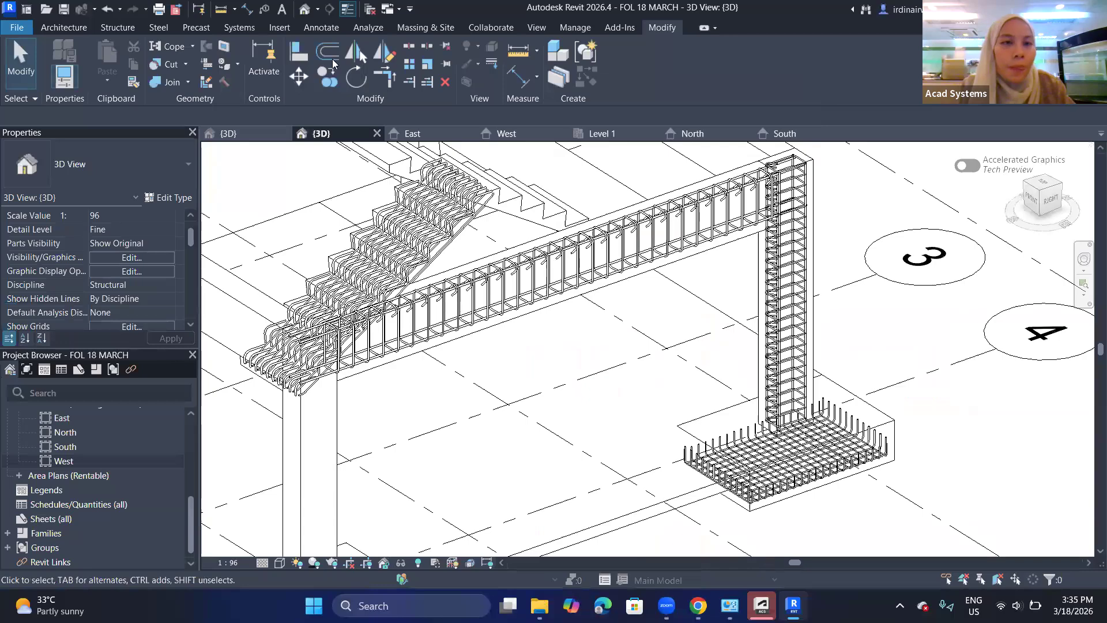
pyautogui.click(376, 133)
pyautogui.click(305, 8)
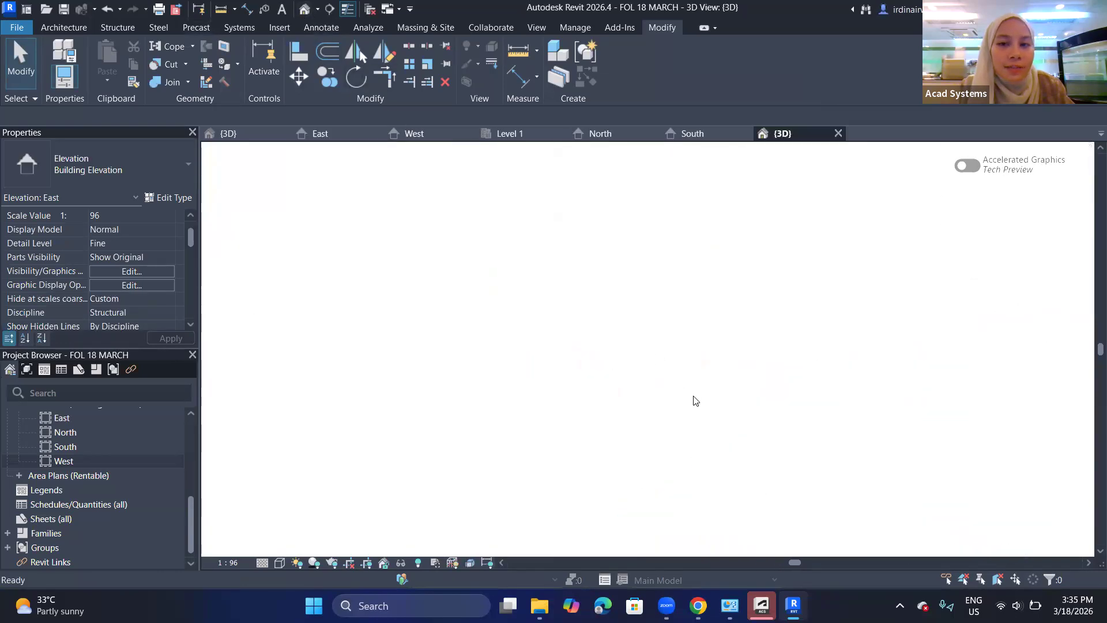
pyautogui.scroll(10, 663, 403)
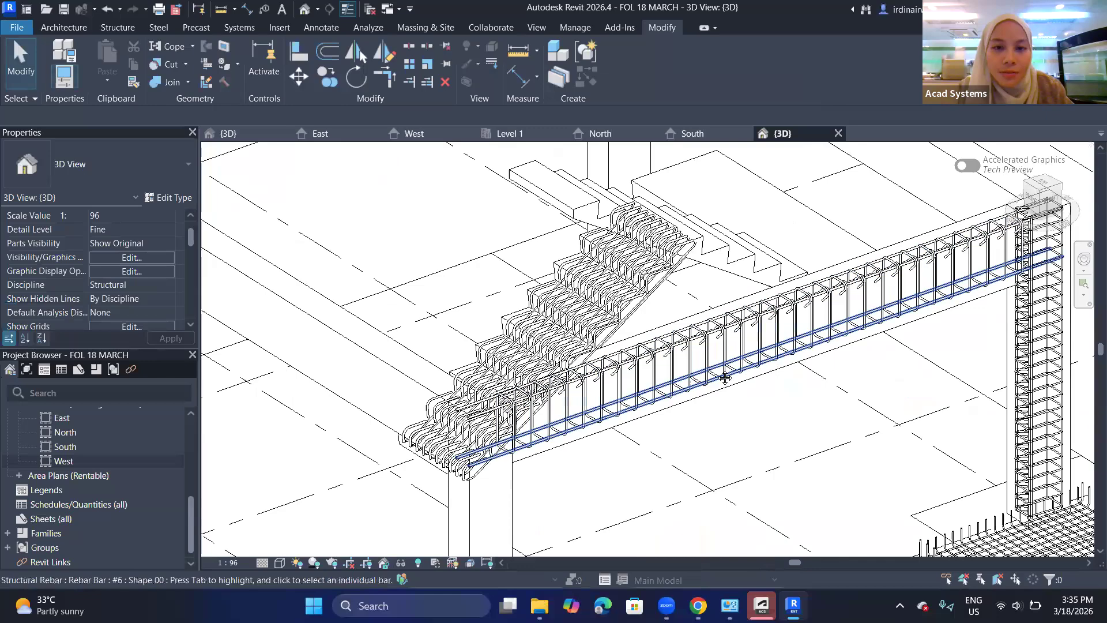
pyautogui.scroll(-2, 803, 167)
pyautogui.moveTo(803, 167); pyautogui.dragTo(600, 199, button='middle')
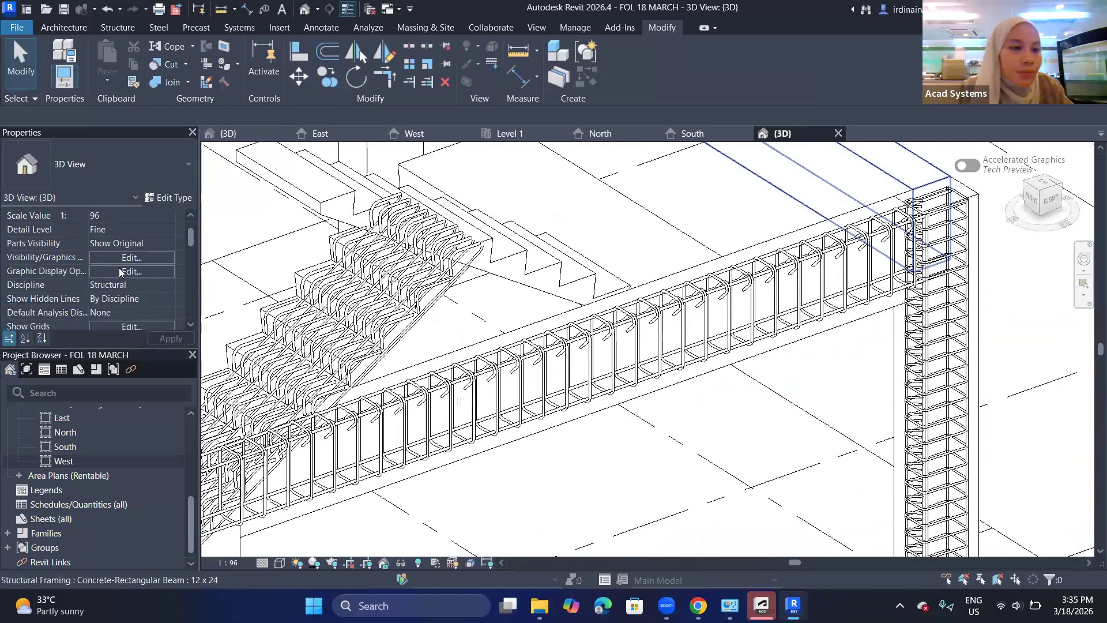
pyautogui.scroll(-5, 116, 287)
pyautogui.scroll(5, 117, 287)
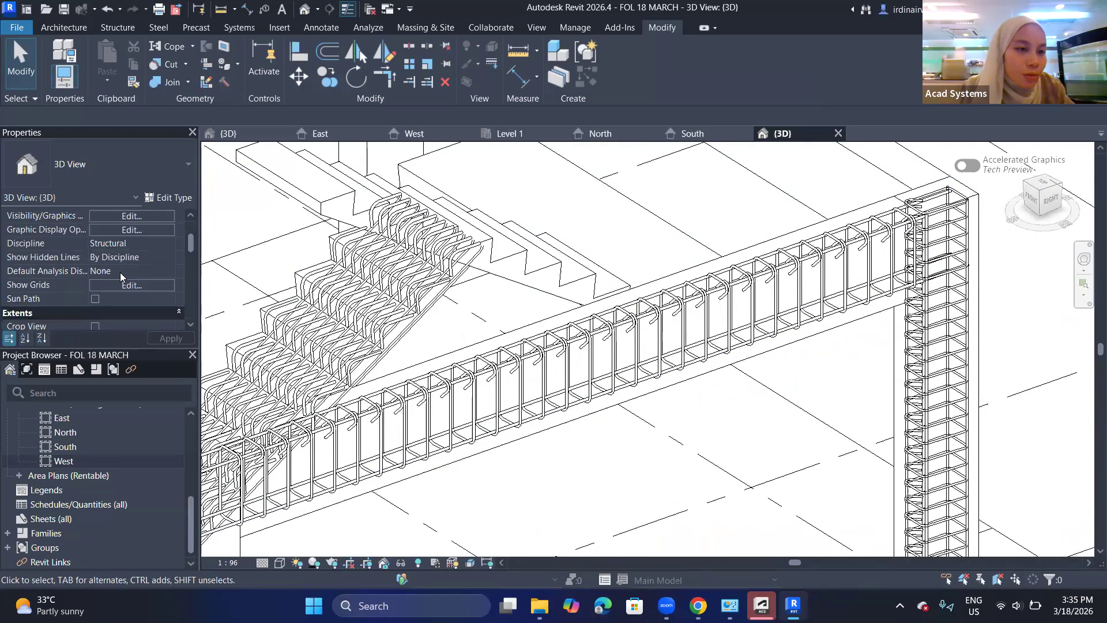
pyautogui.click(126, 258)
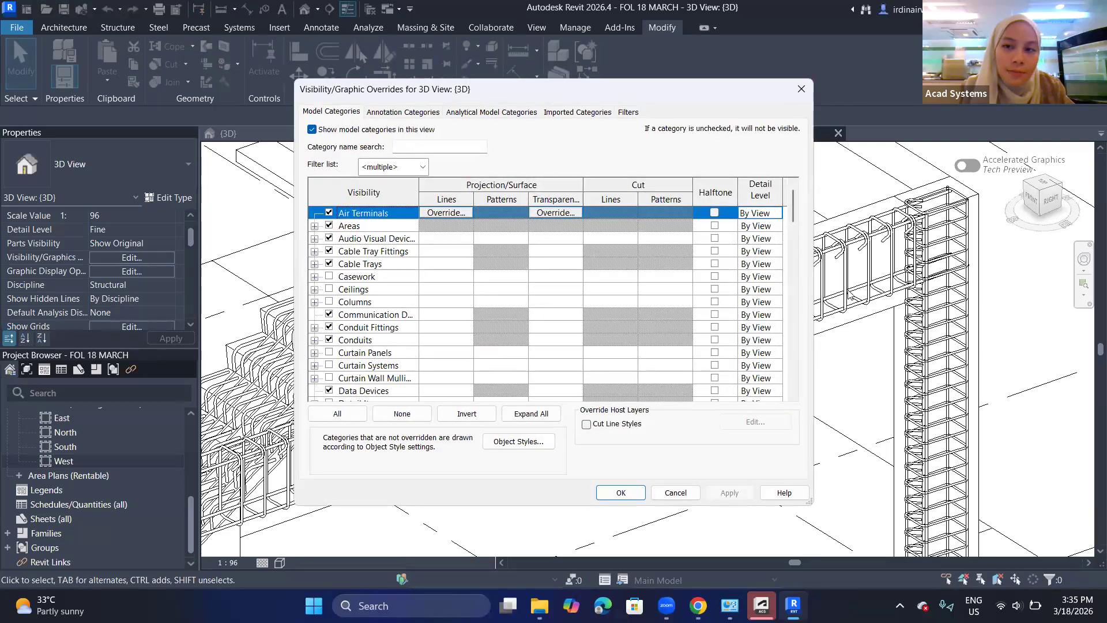
pyautogui.press('Escape')
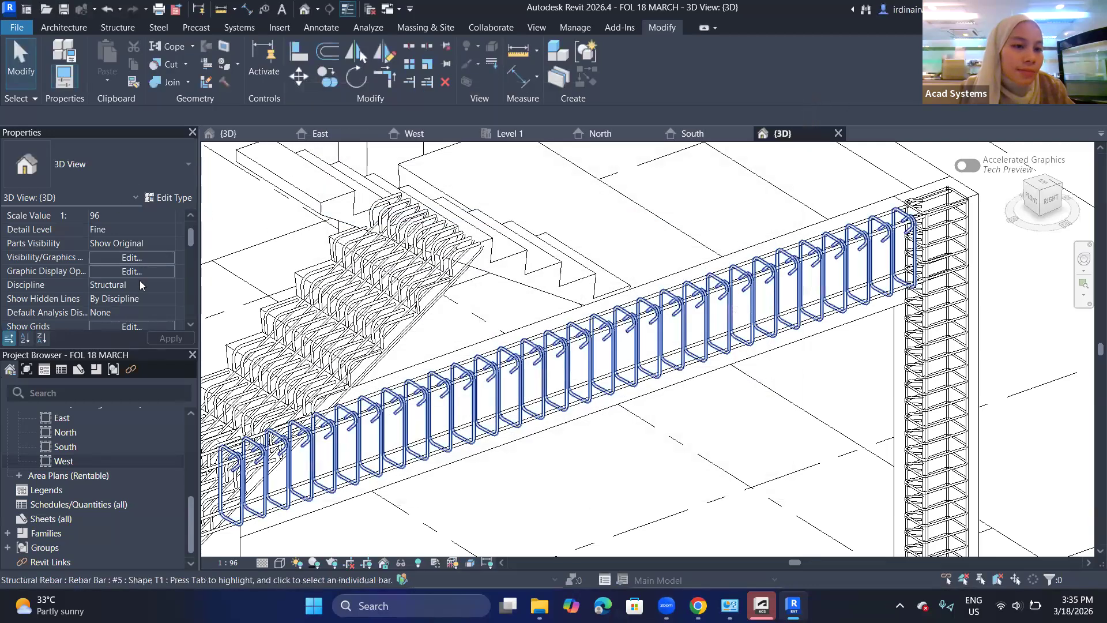
# - Show the sloping beam's #5 stirrup set unobscured in the Level 1 and Level 2 area plans and ceiling plans
pyautogui.scroll(-3, 122, 291)
pyautogui.scroll(5, 118, 276)
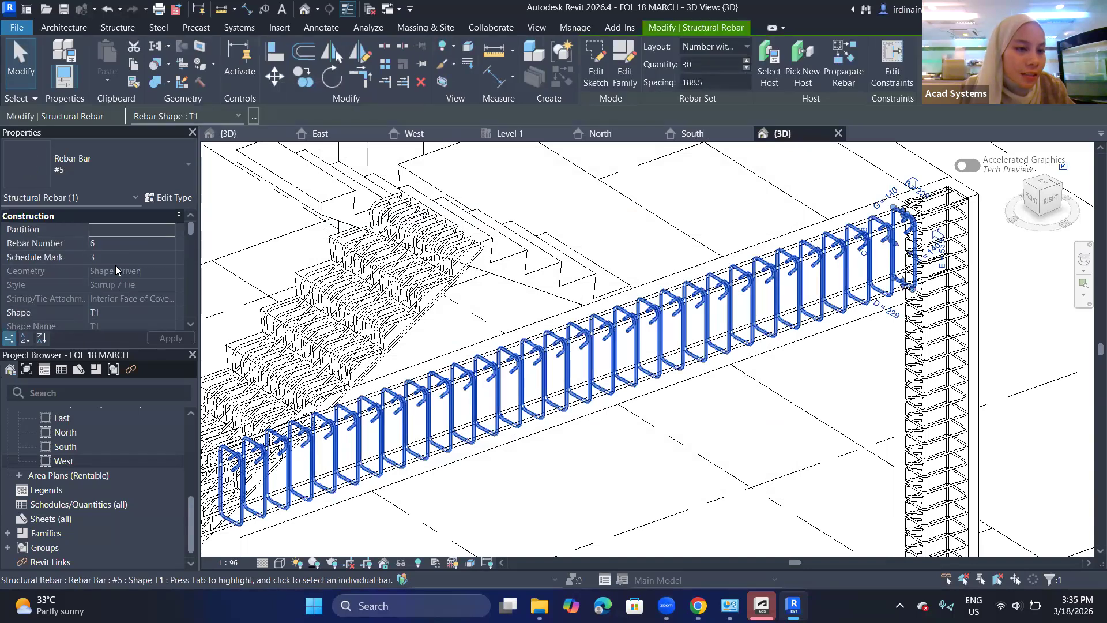
pyautogui.scroll(-5, 115, 265)
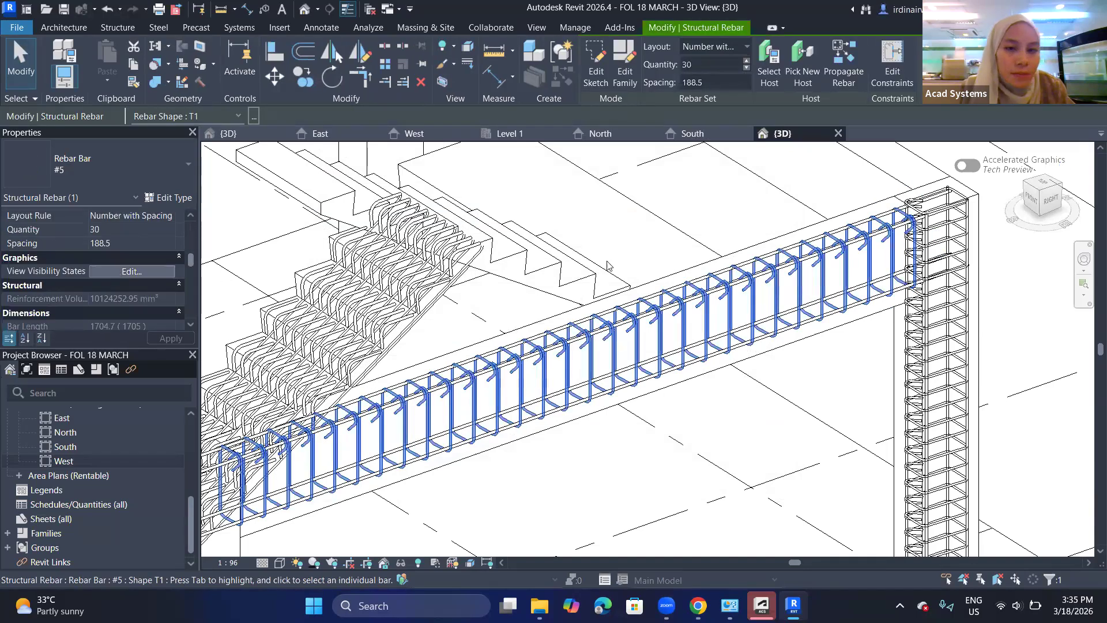
pyautogui.scroll(-2, 655, 331)
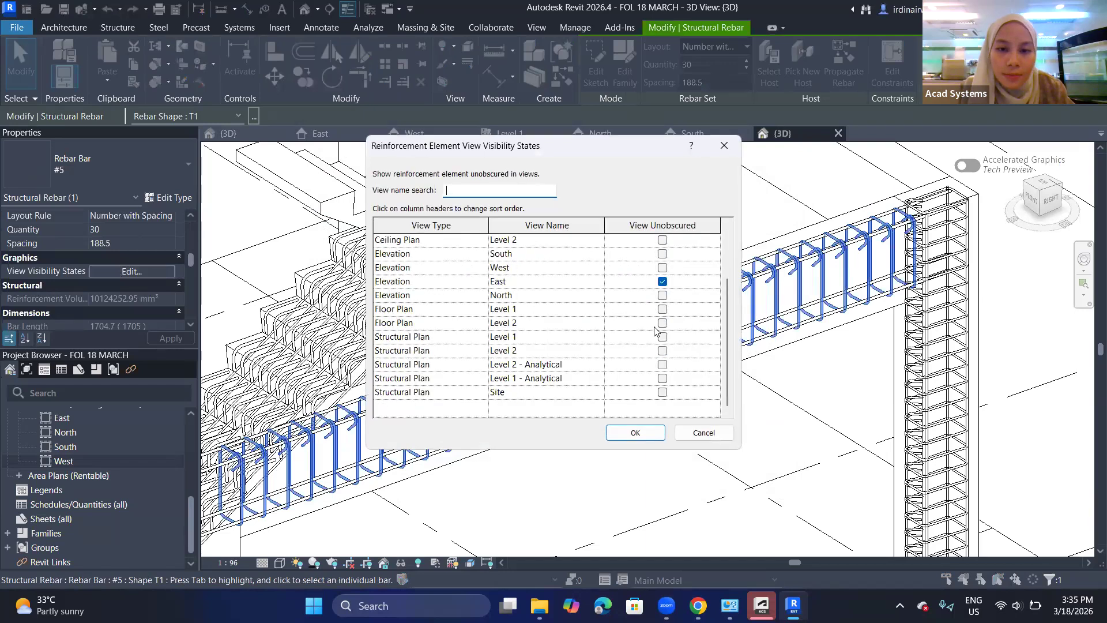
pyautogui.scroll(2, 664, 289)
pyautogui.click(662, 267)
pyautogui.click(662, 281)
pyautogui.click(663, 296)
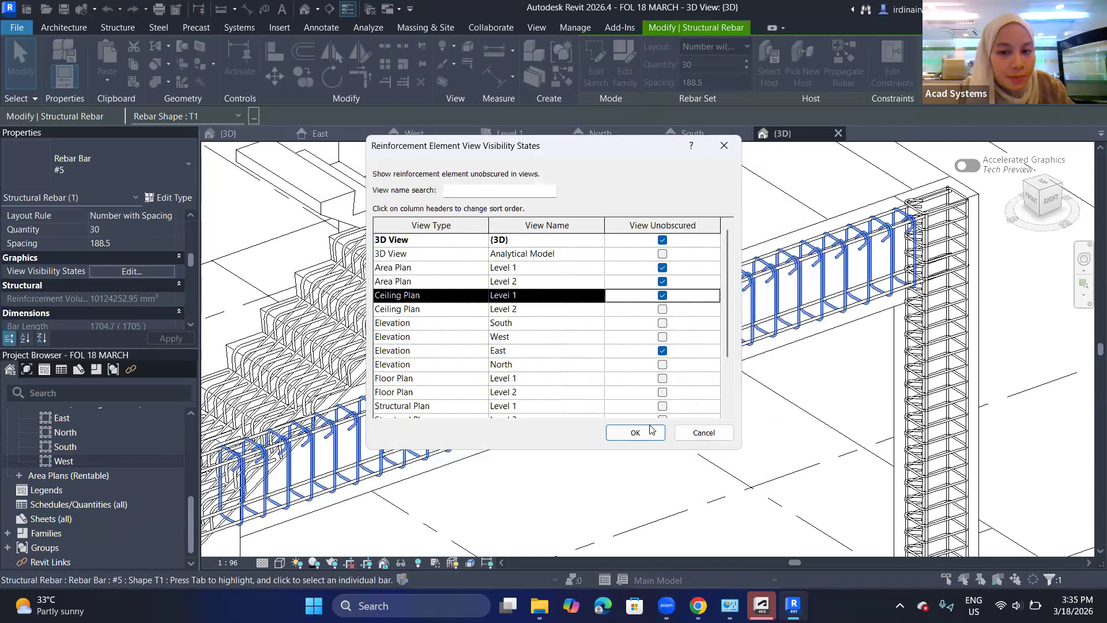
pyautogui.click(663, 309)
pyautogui.click(646, 432)
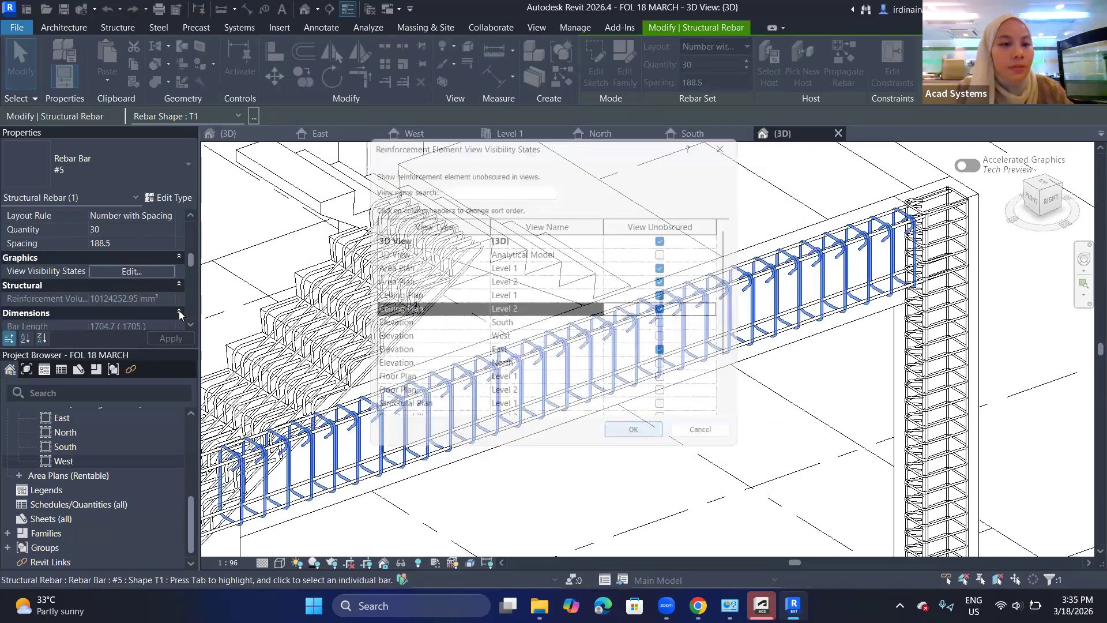
pyautogui.scroll(-3, 122, 265)
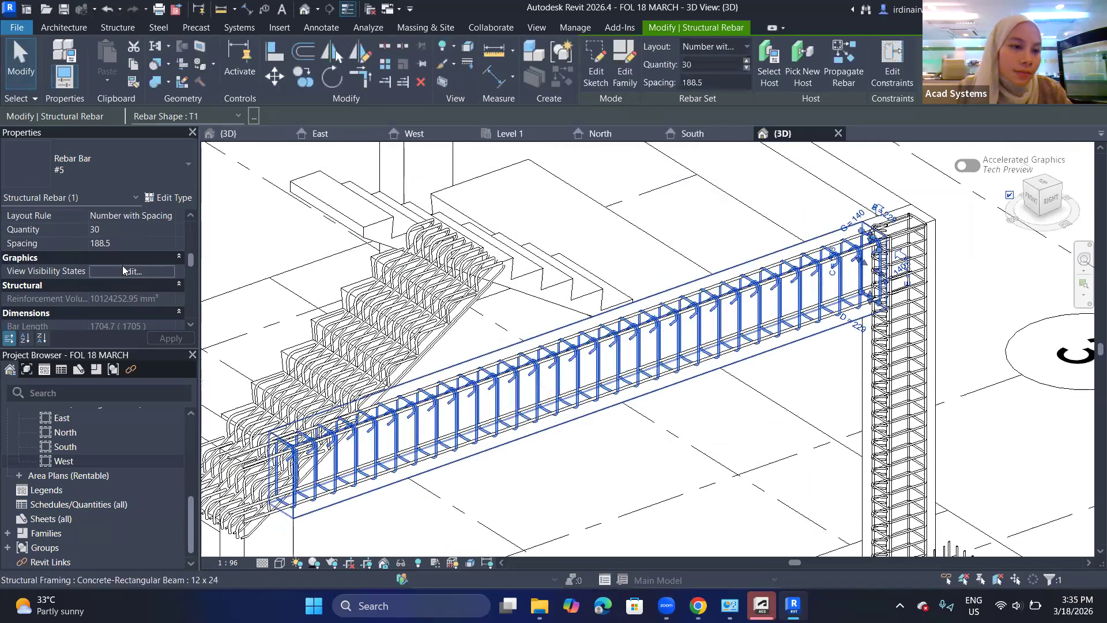
pyautogui.press('Escape')
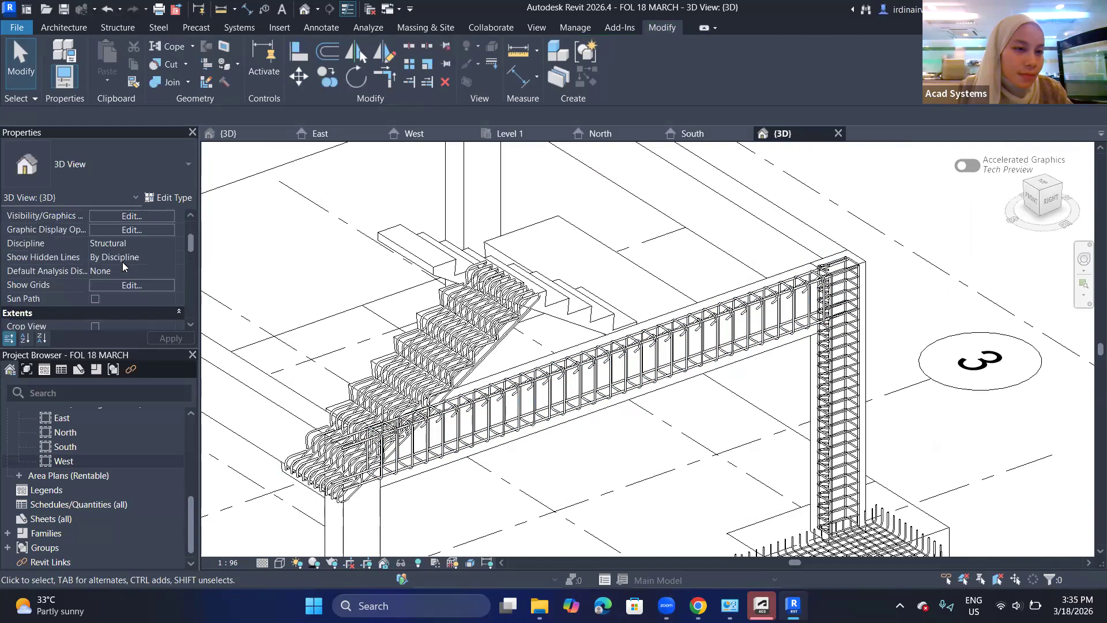
# - Set the 3D view's model display style to Shaded with edges shown
pyautogui.click(125, 230)
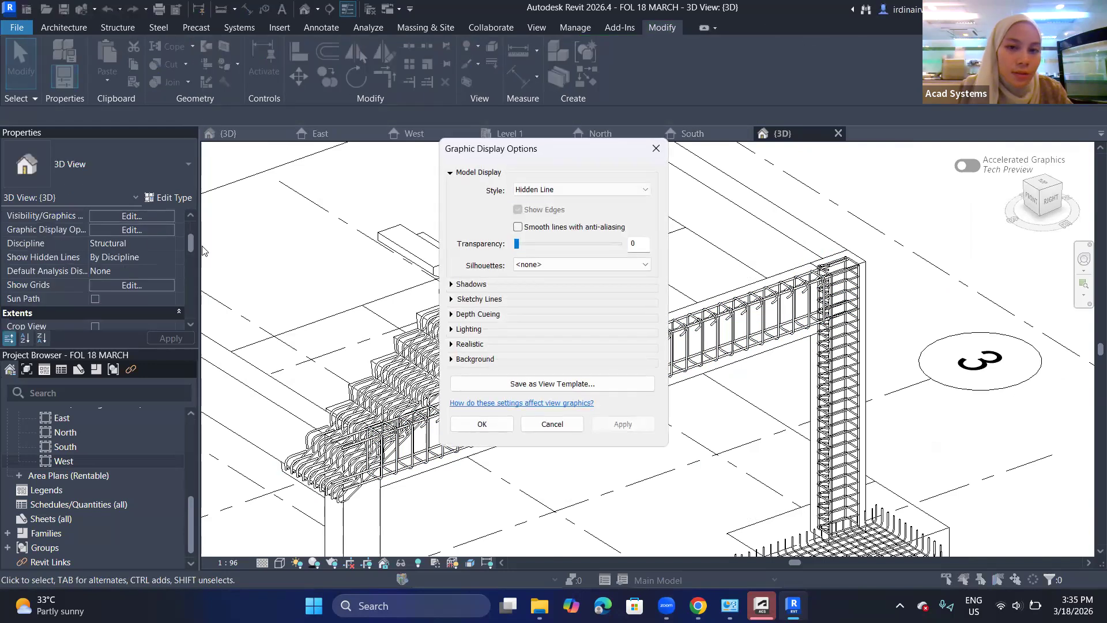
pyautogui.click(632, 189)
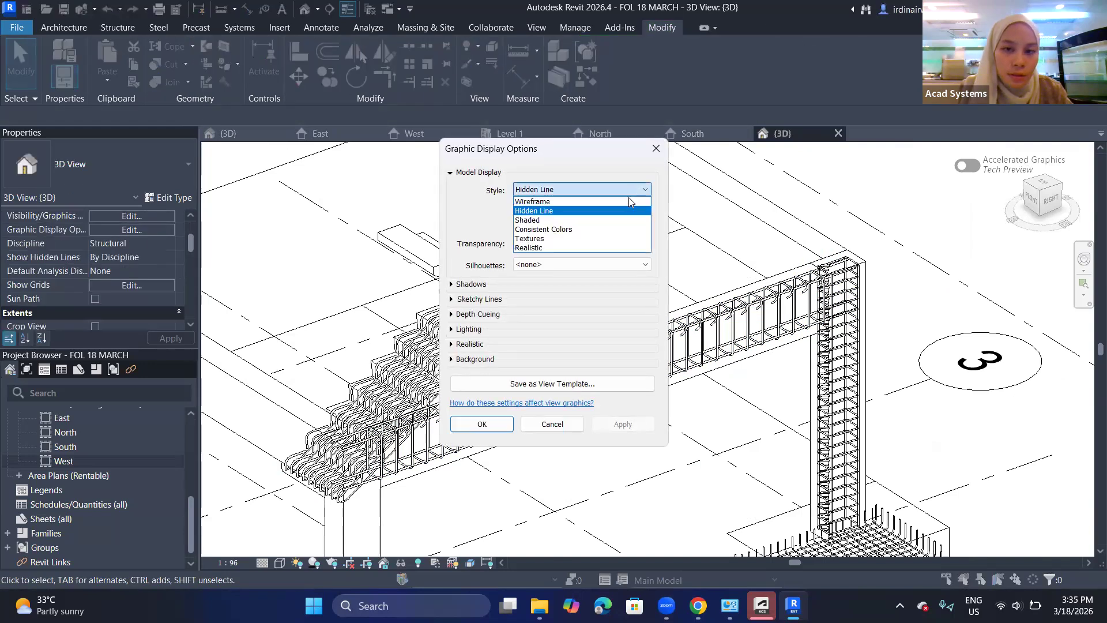
pyautogui.click(621, 220)
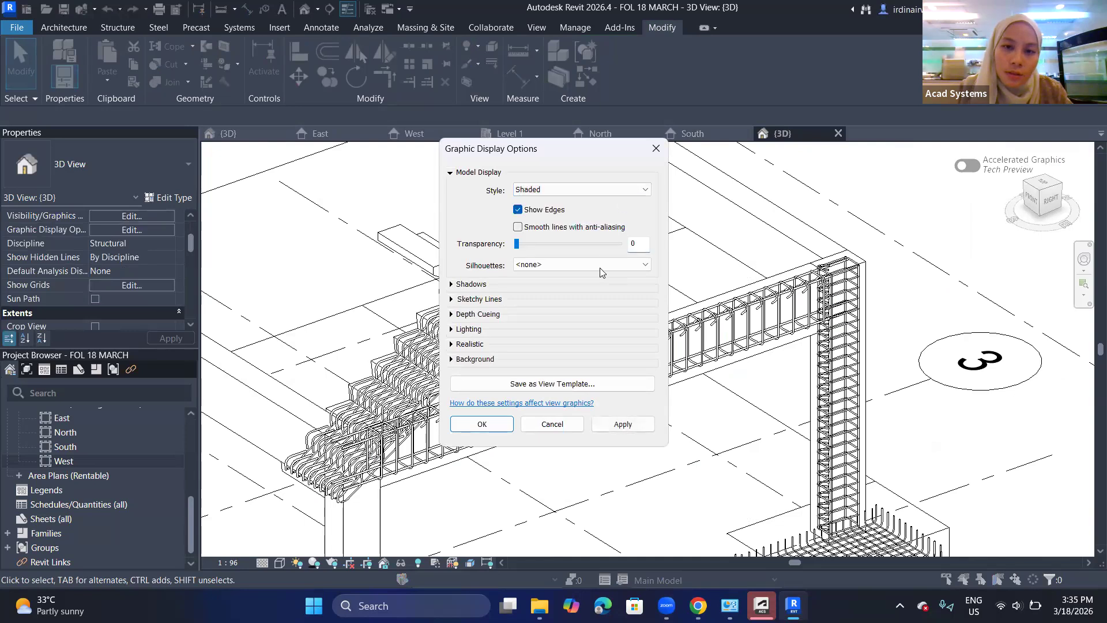
pyautogui.click(621, 424)
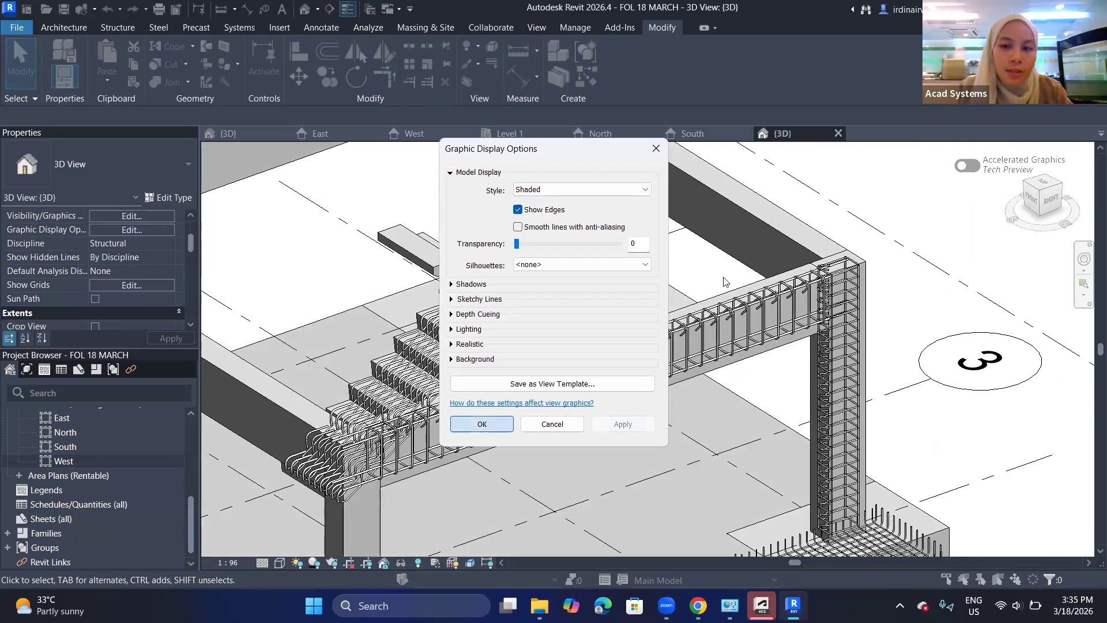
pyautogui.click(482, 423)
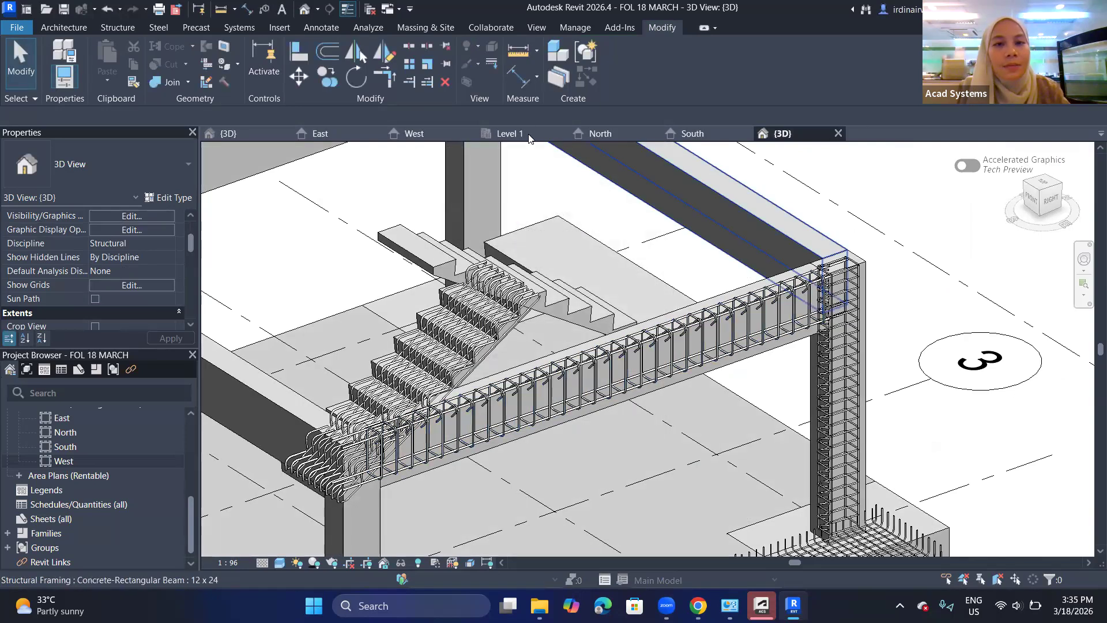
# - Compare the reinforcement display in the Level 1 plan and the East elevation, and return to the 3D view
pyautogui.click(510, 133)
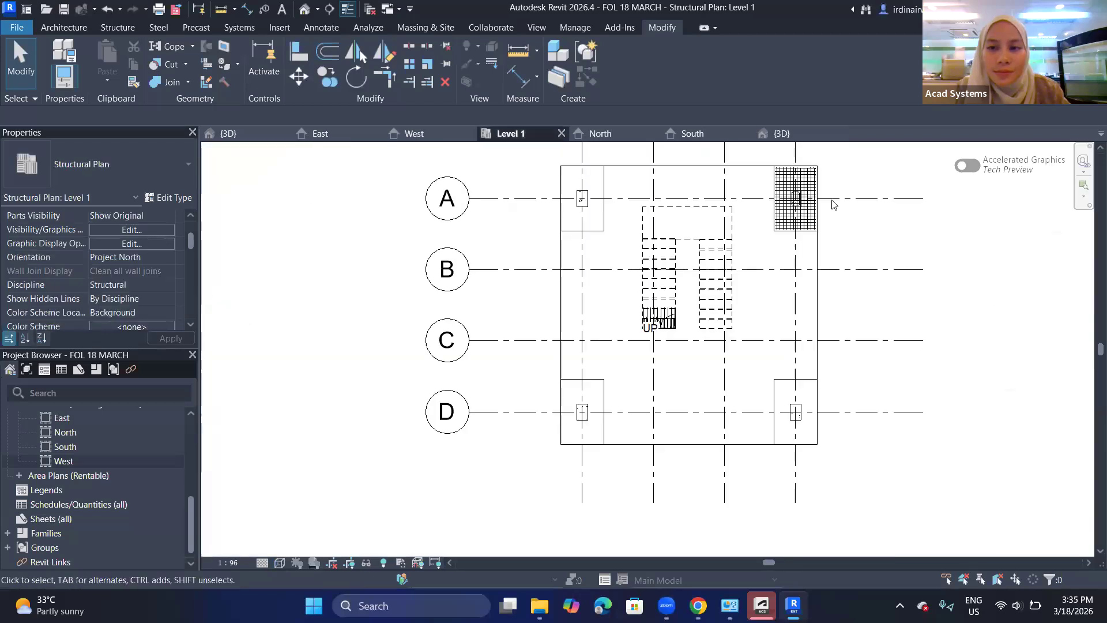
pyautogui.scroll(5, 774, 211)
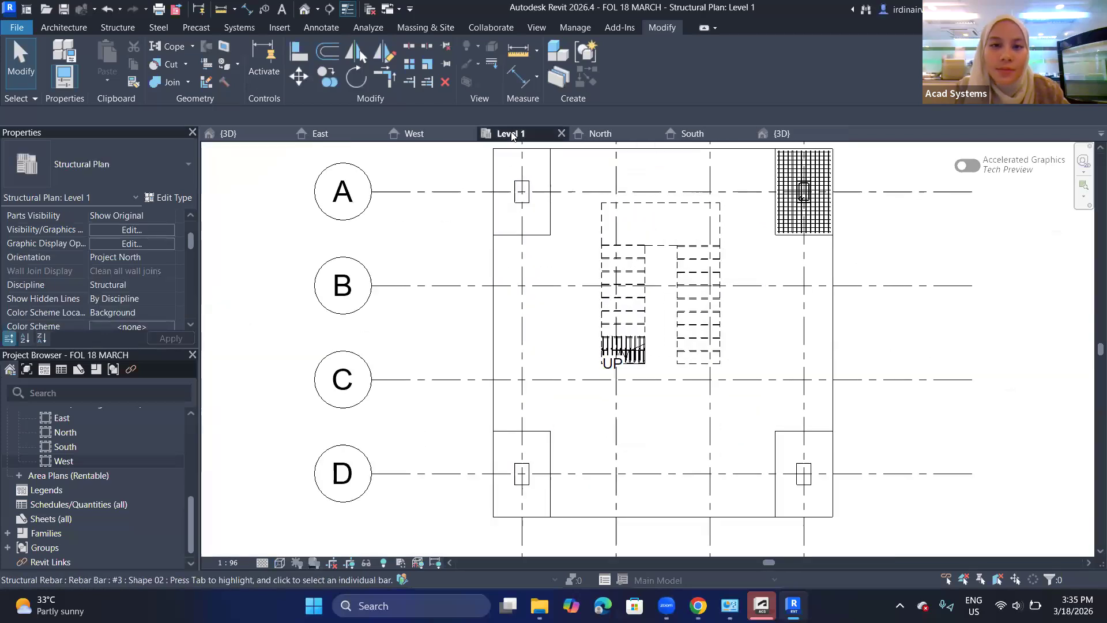
pyautogui.click(346, 137)
pyautogui.click(403, 137)
pyautogui.click(349, 135)
pyautogui.scroll(-2, 435, 222)
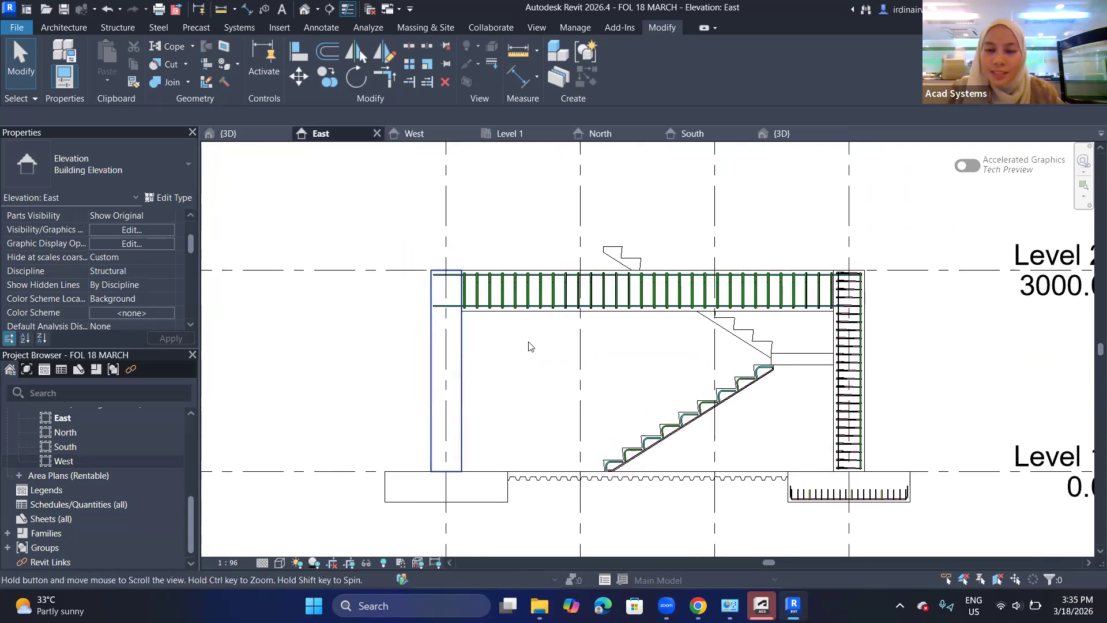
pyautogui.scroll(4, 974, 297)
pyautogui.scroll(2, 957, 282)
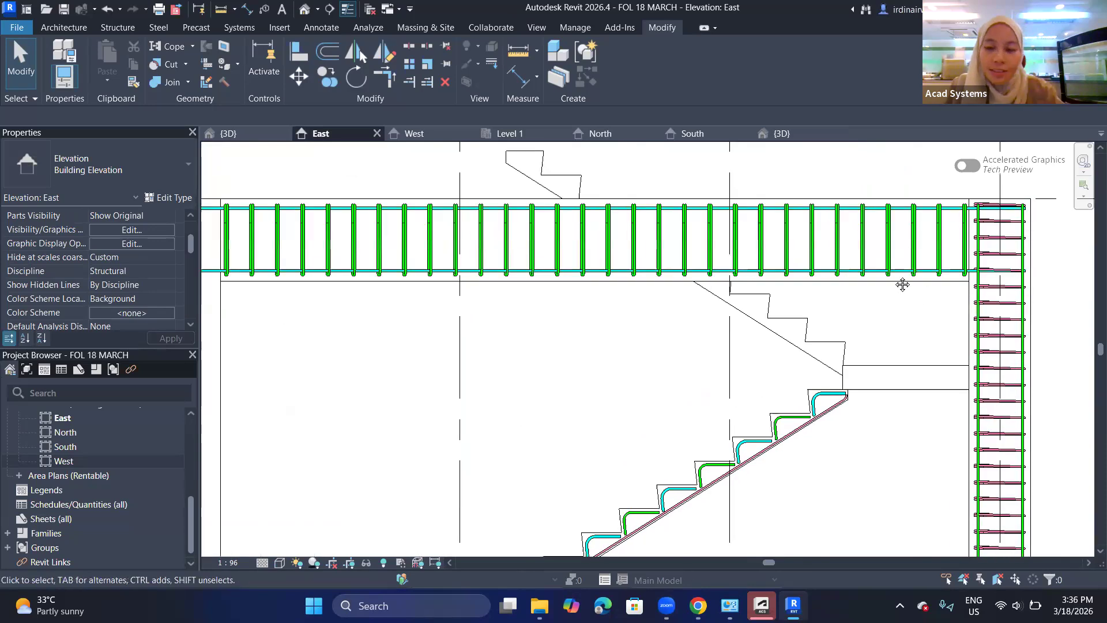
pyautogui.moveTo(960, 242); pyautogui.dragTo(949, 185, button='middle')
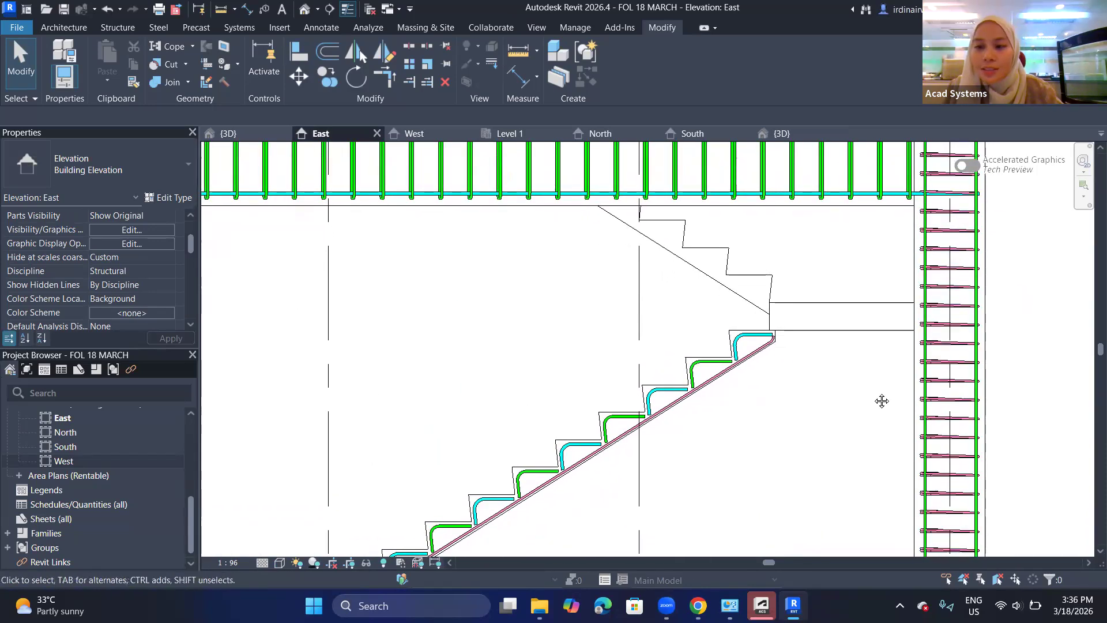
pyautogui.moveTo(882, 398); pyautogui.dragTo(899, 365, button='middle')
pyautogui.click(132, 313)
pyautogui.click(831, 112)
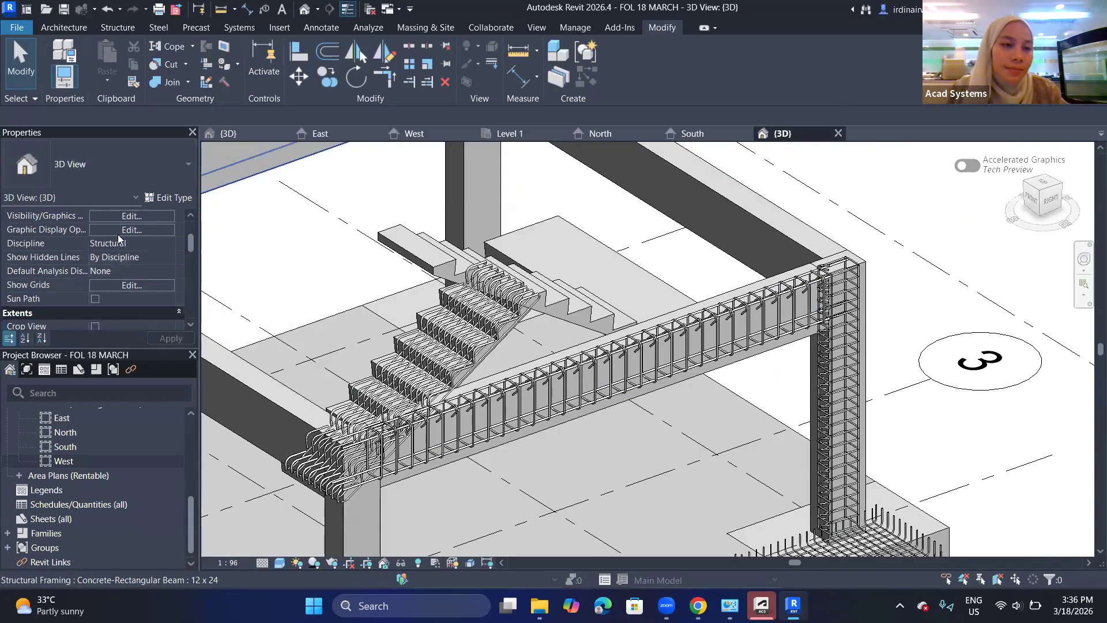
# - Try the Wireframe visual style in the 3D view and change it to Hidden Line
pyautogui.scroll(2, 117, 275)
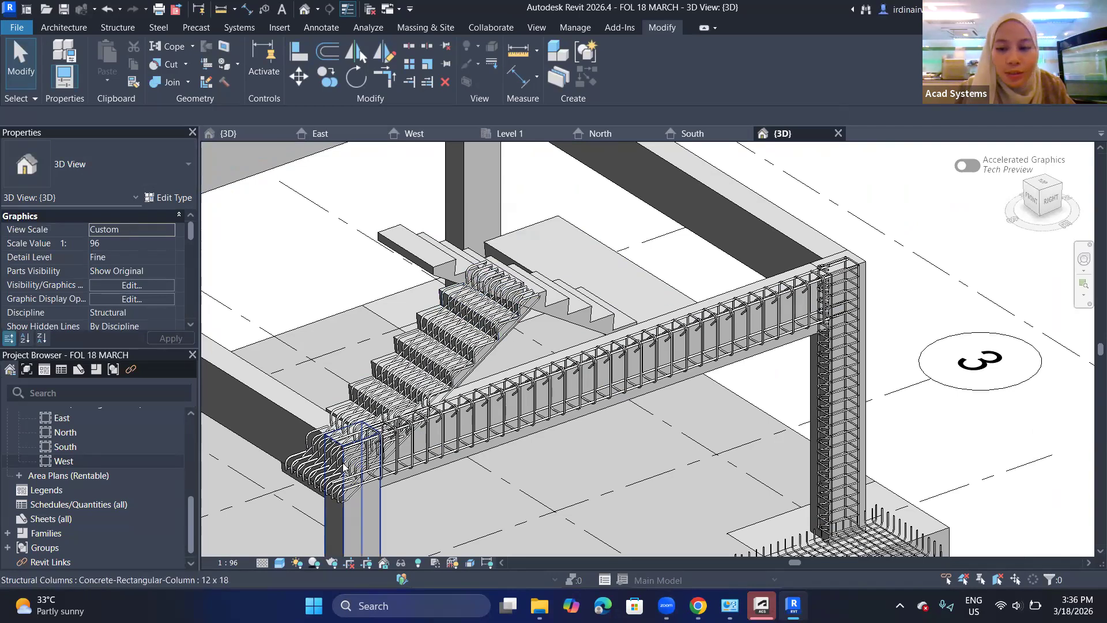
pyautogui.click(279, 568)
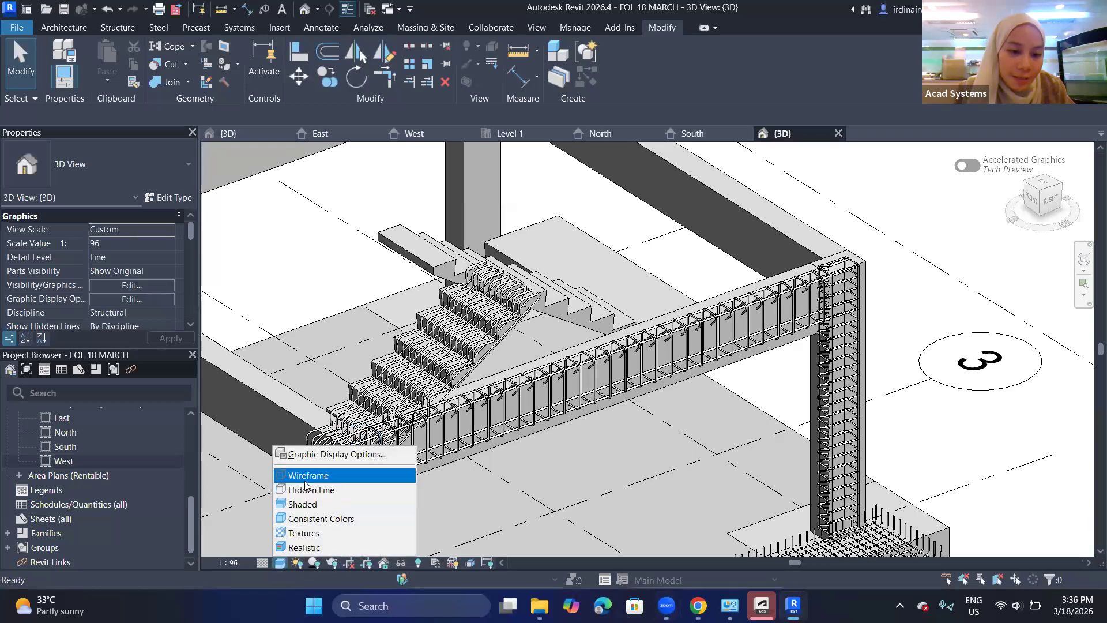
pyautogui.click(305, 475)
pyautogui.click(279, 562)
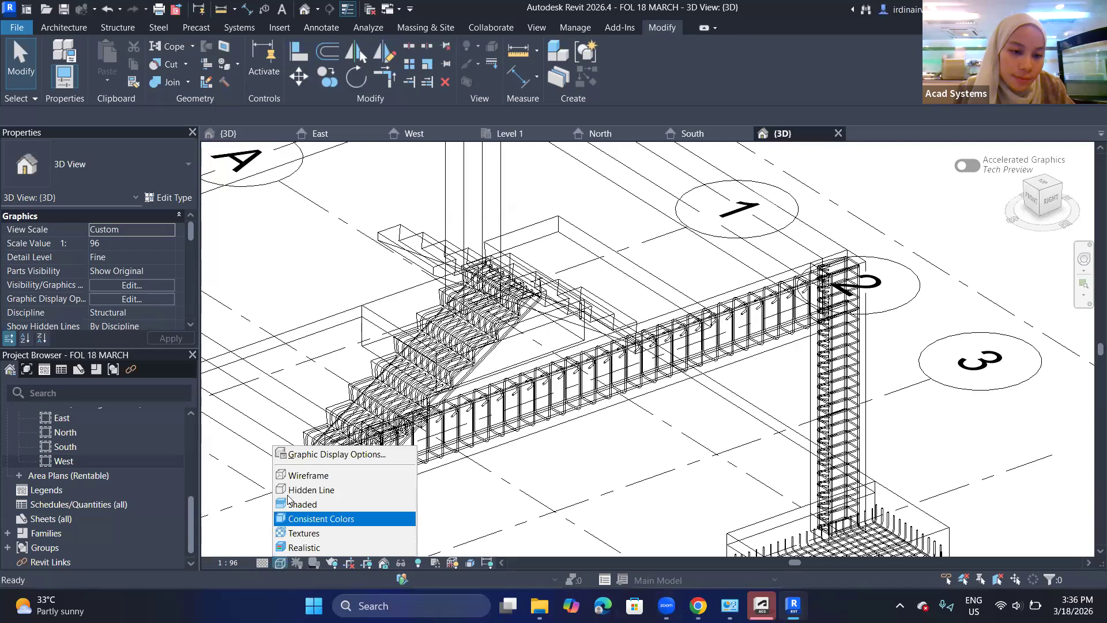
pyautogui.click(119, 272)
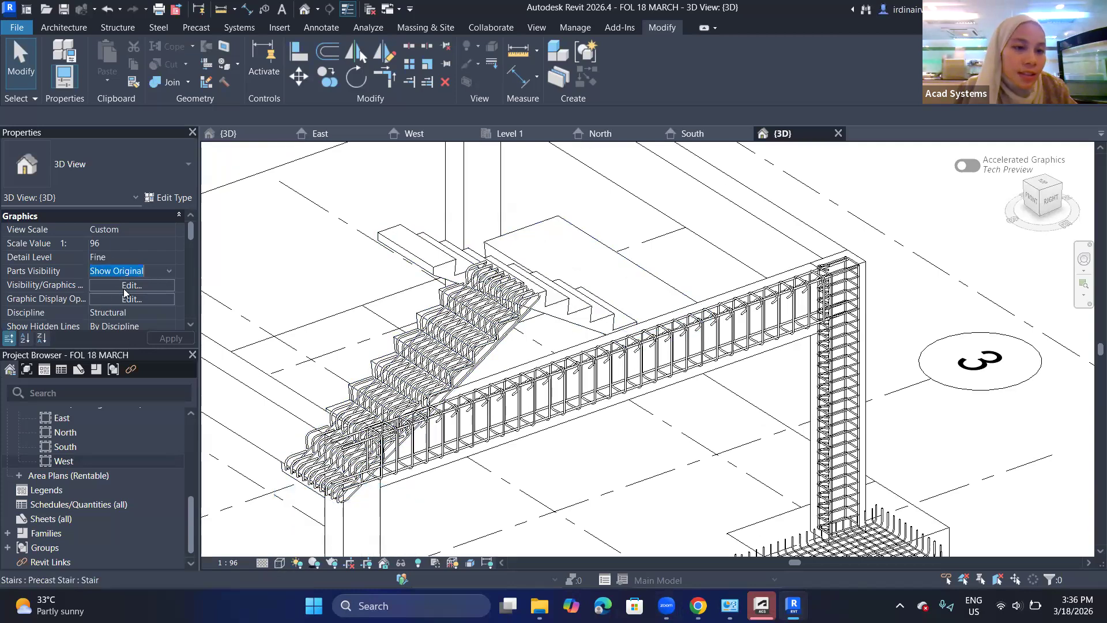
# - Examine the 3D view's model category overrides, including Stairs, and its list of applied filters
pyautogui.click(129, 288)
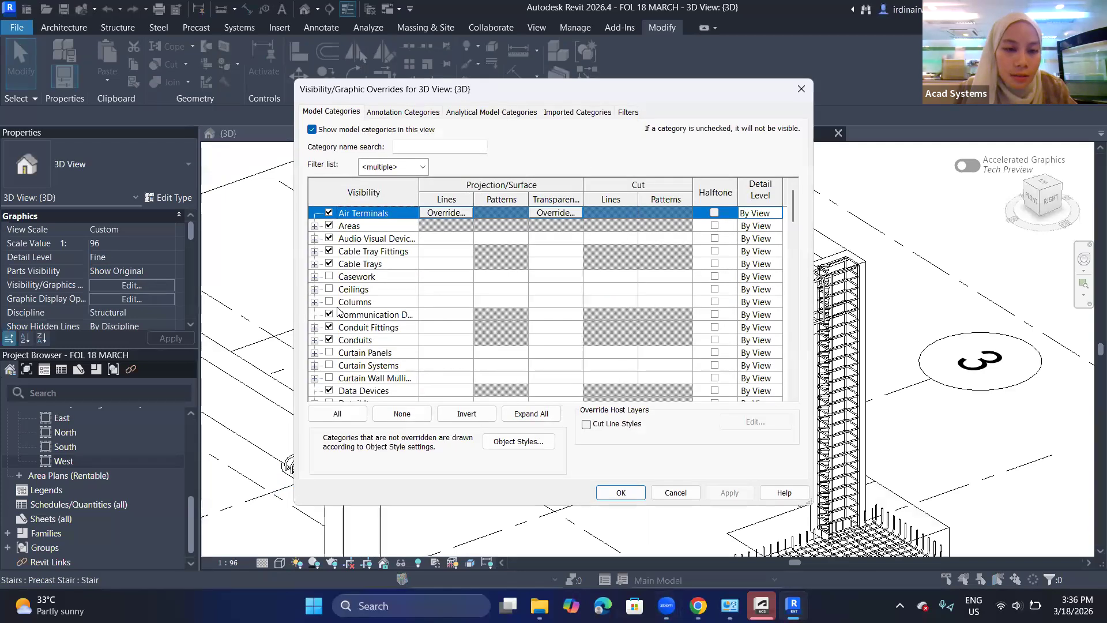
pyautogui.scroll(-1, 349, 323)
pyautogui.scroll(-1, 349, 323)
pyautogui.scroll(2, 350, 329)
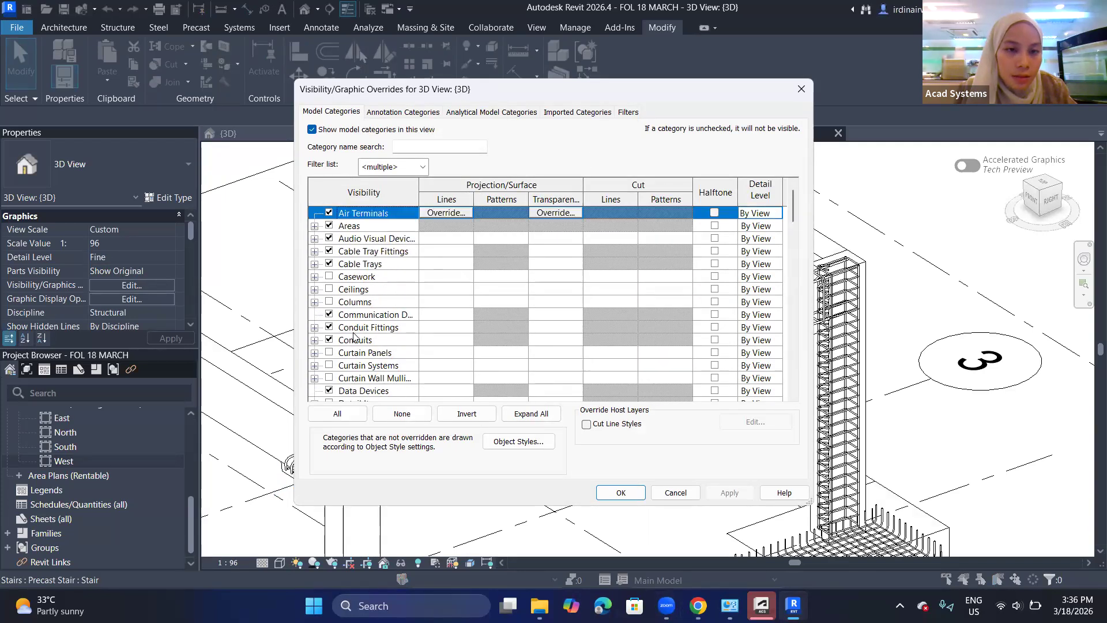
pyautogui.scroll(-3, 353, 336)
pyautogui.scroll(-15, 353, 336)
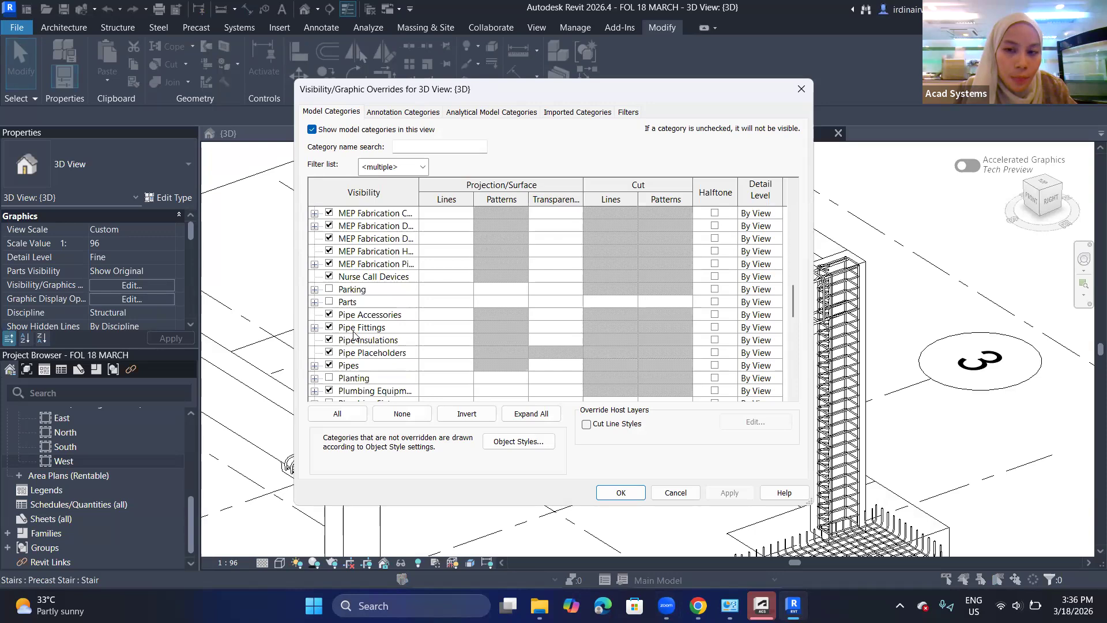
pyautogui.scroll(-2, 353, 336)
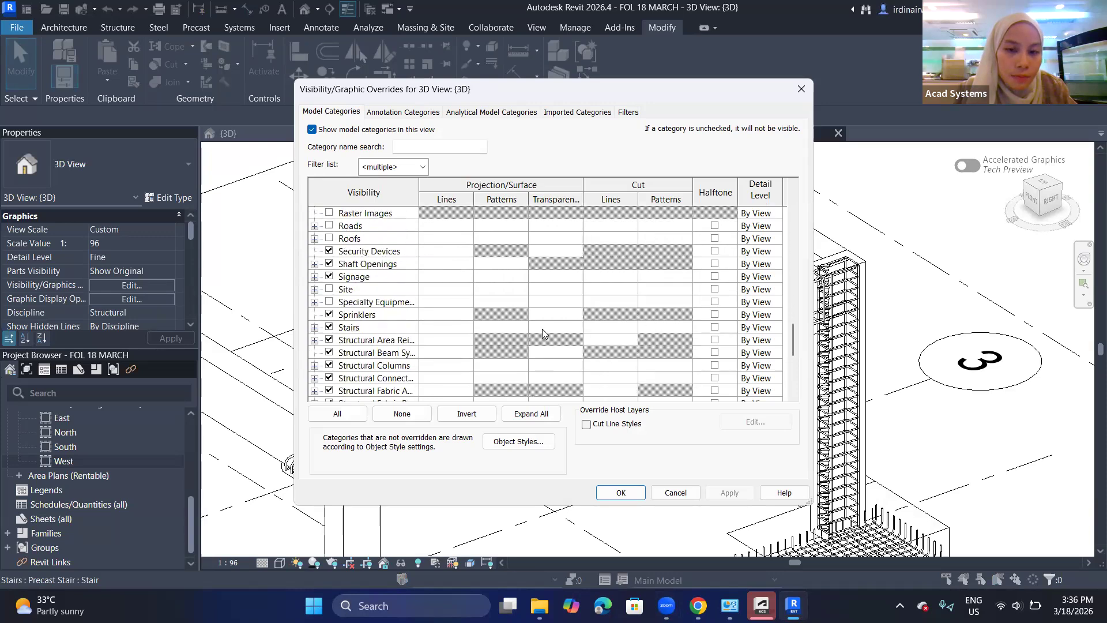
pyautogui.click(502, 328)
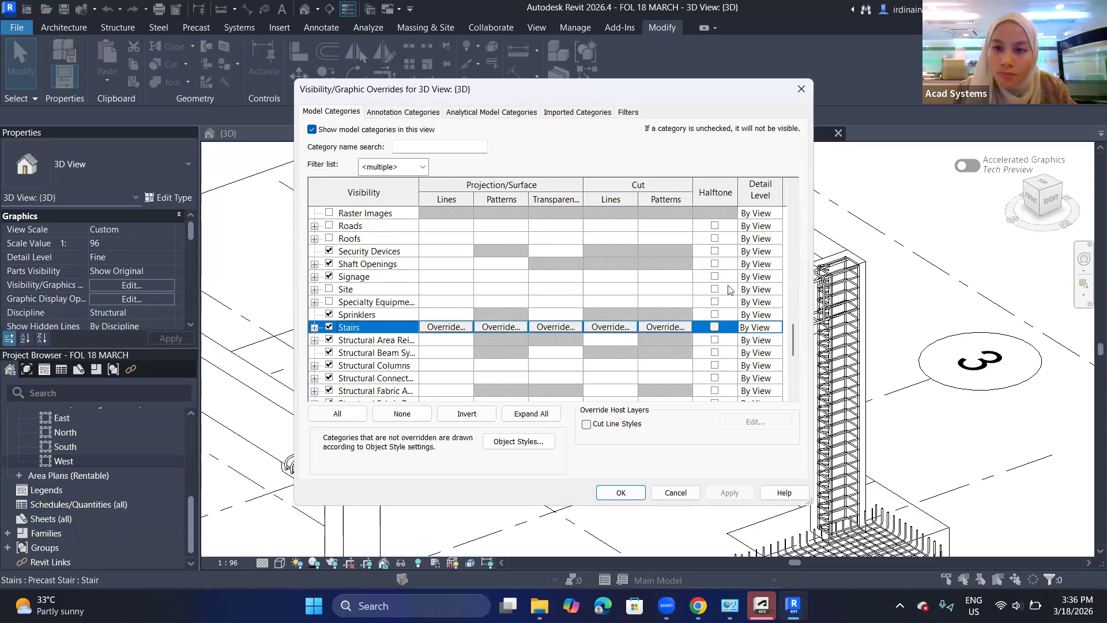
pyautogui.click(628, 112)
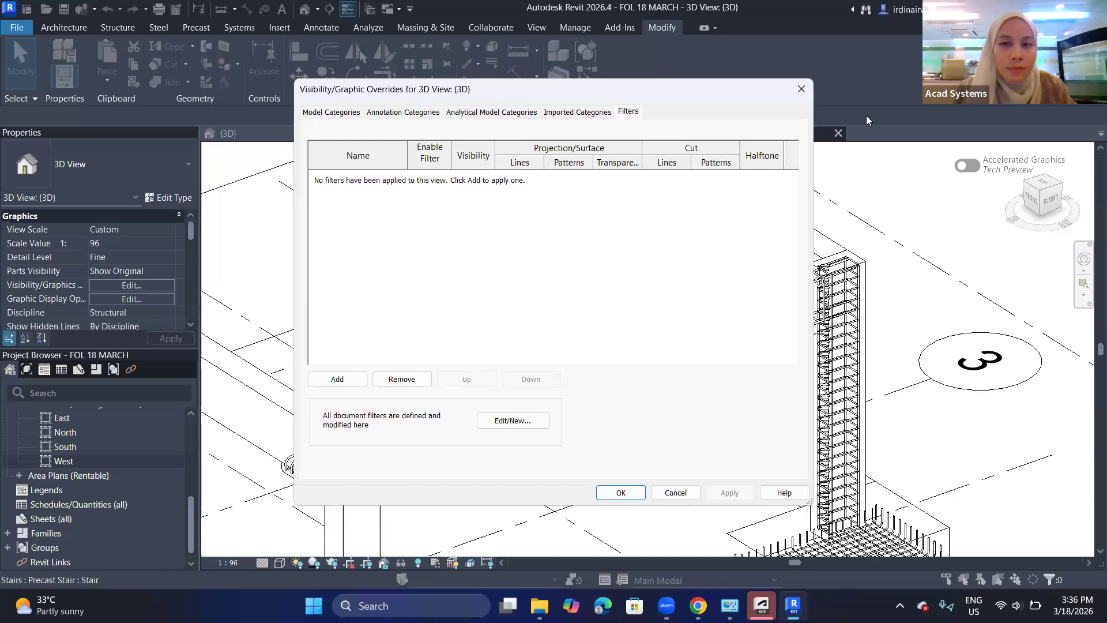
pyautogui.click(800, 90)
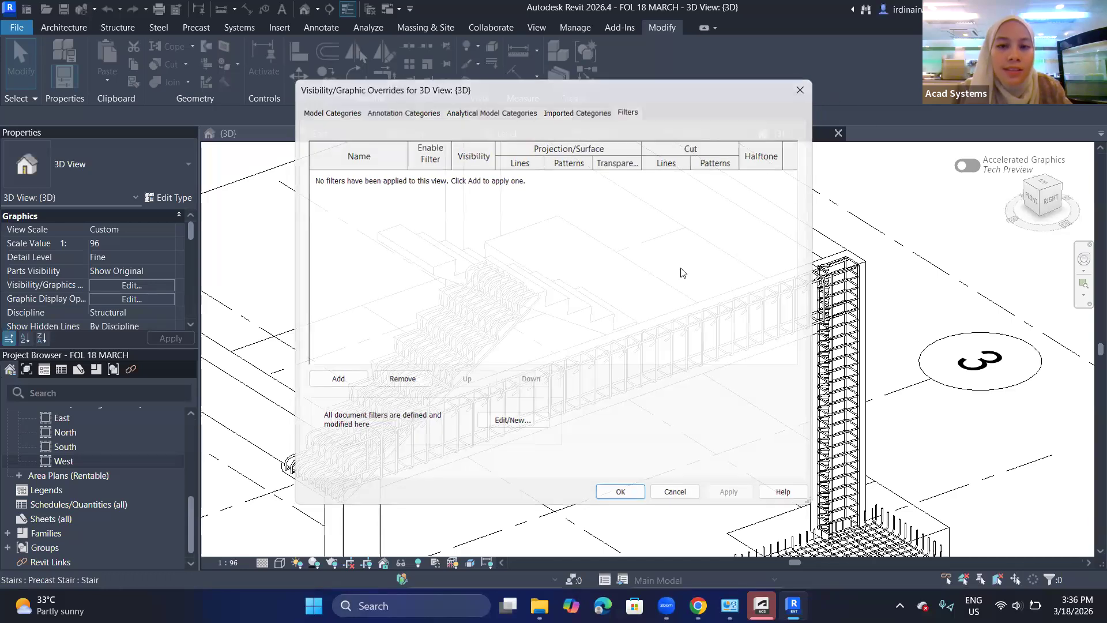
pyautogui.rightClick(630, 226)
pyautogui.click(600, 217)
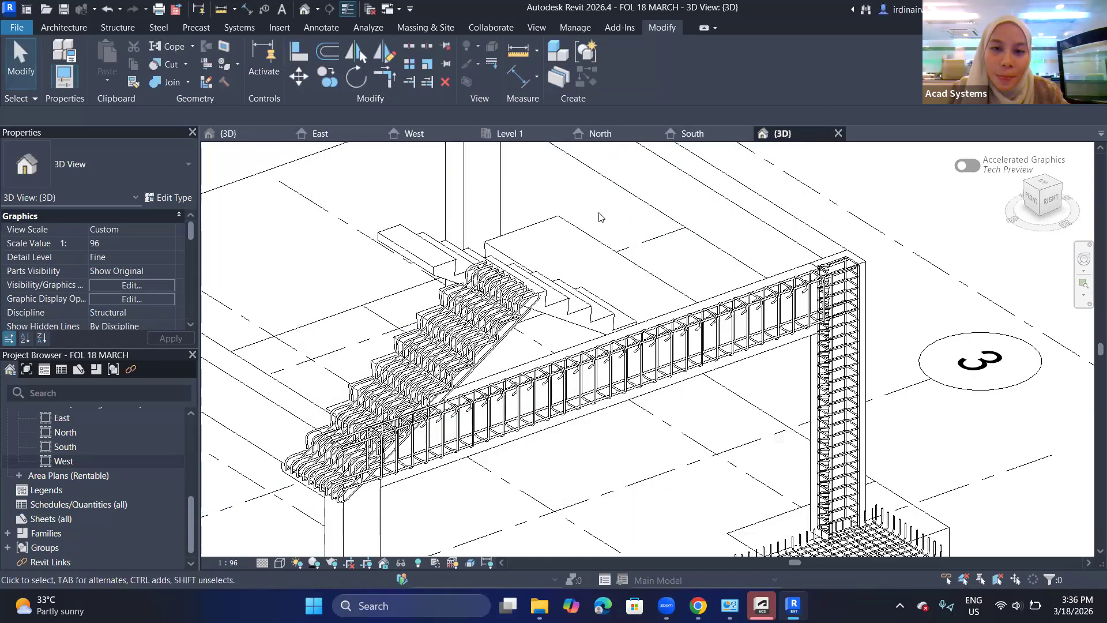
pyautogui.click(114, 286)
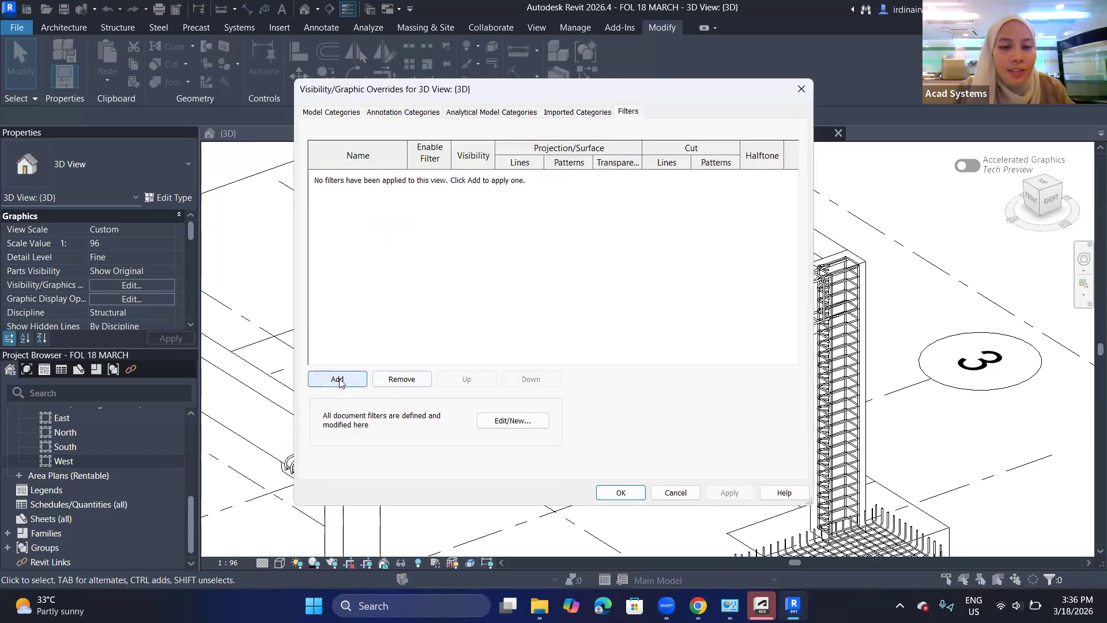
pyautogui.click(337, 379)
pyautogui.click(488, 254)
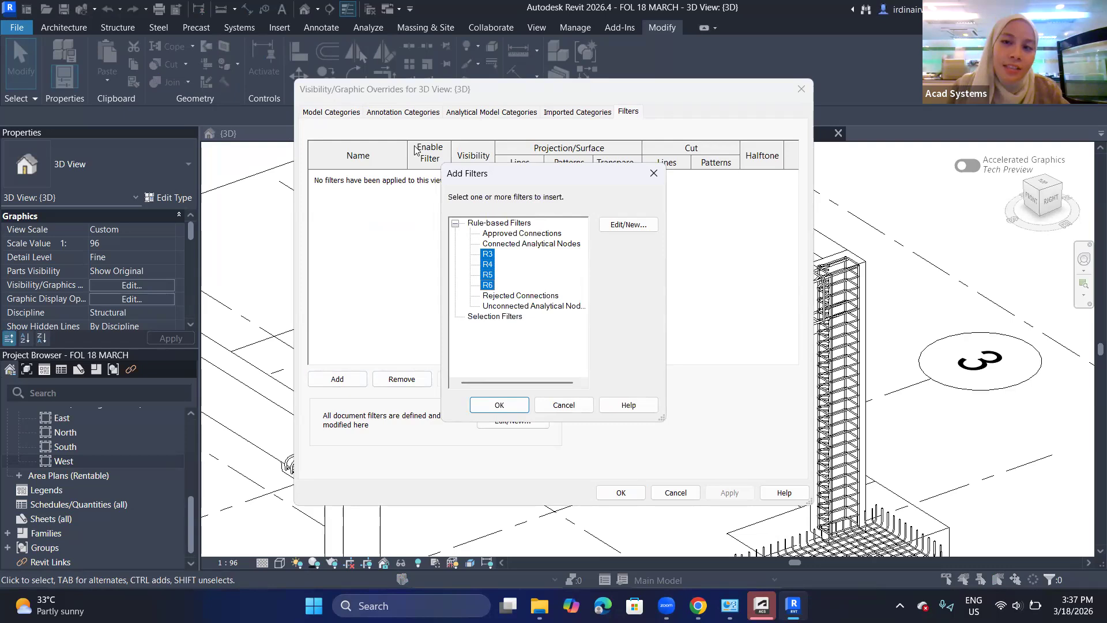
pyautogui.click(654, 173)
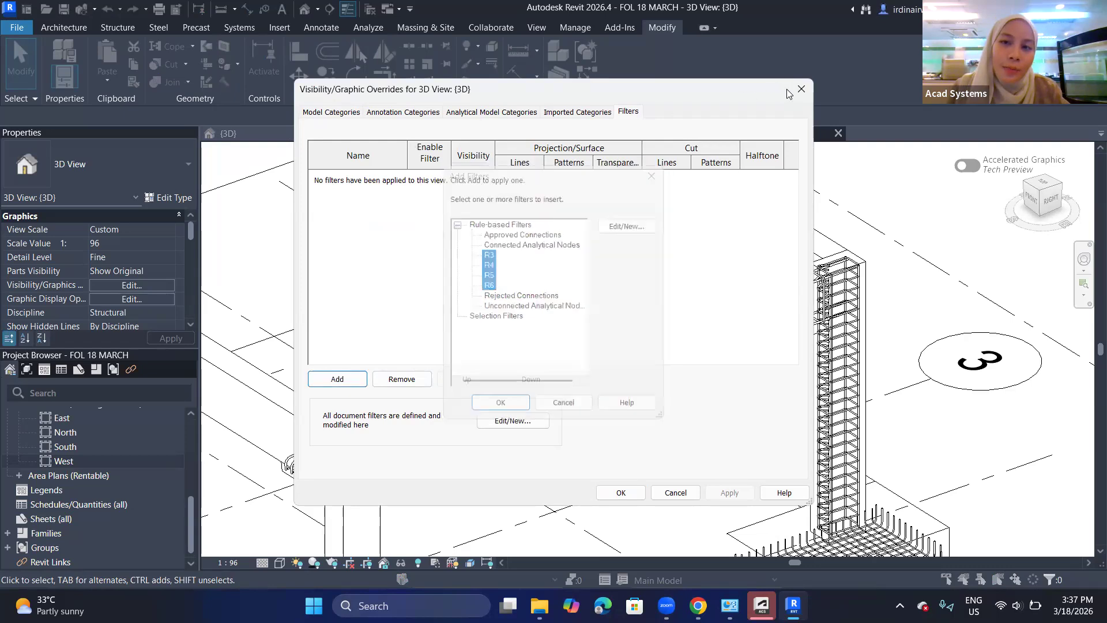
pyautogui.press('Escape')
# - Add the rule-based filters R3, R4, R5 and R6 to the 3D view's visibility/graphic overrides
pyautogui.click(115, 284)
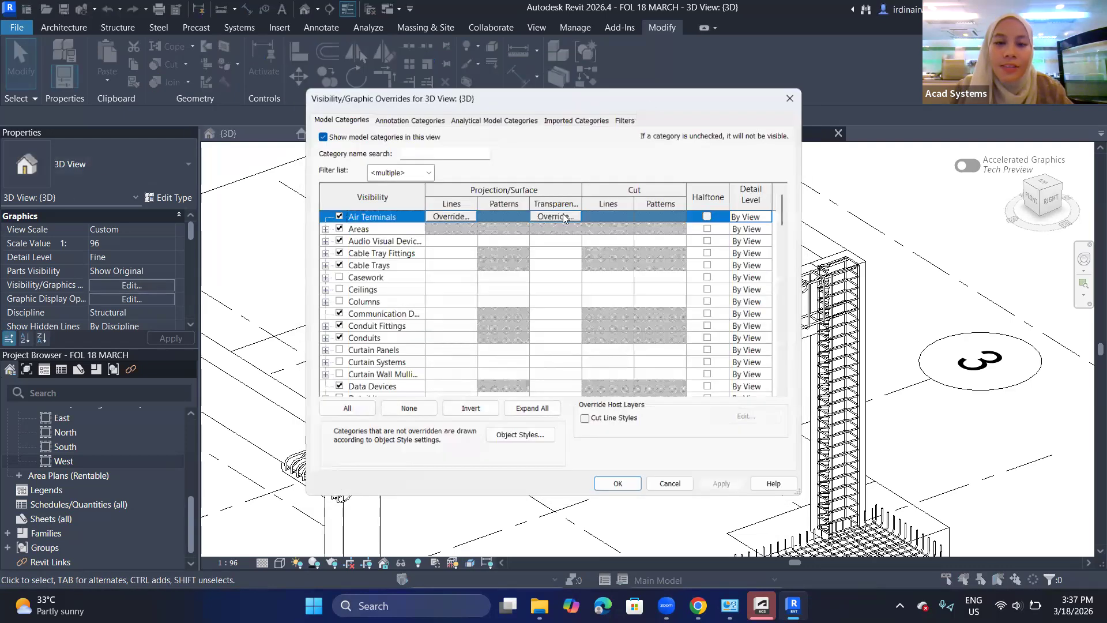
pyautogui.click(343, 380)
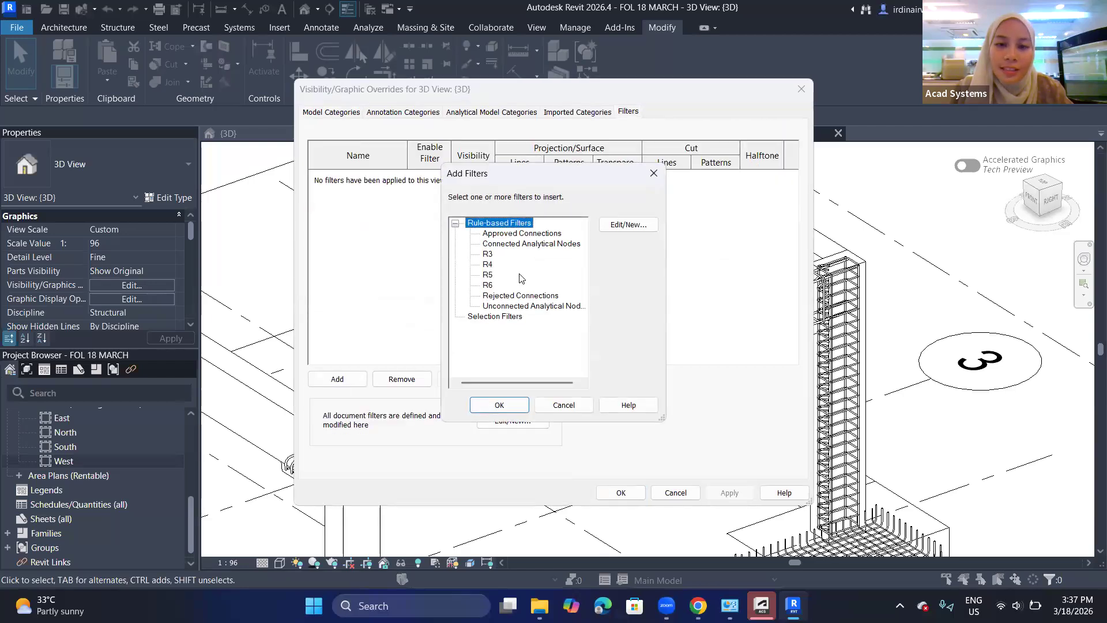
pyautogui.click(490, 257)
pyautogui.click(488, 264)
pyautogui.click(489, 258)
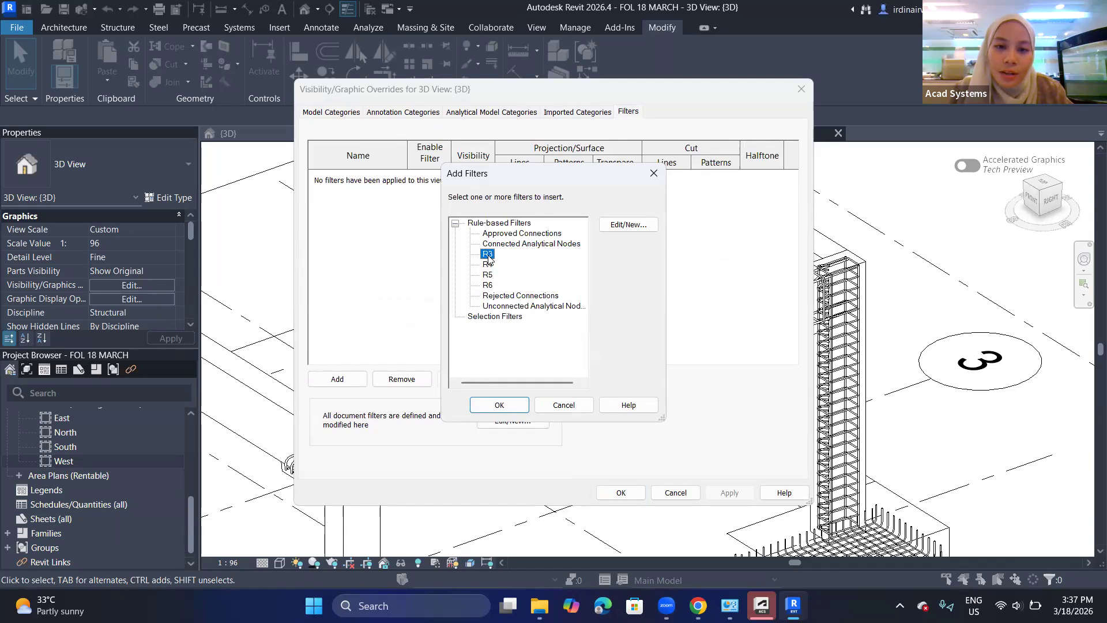
pyautogui.keyDown('shift'); pyautogui.click(492, 284); pyautogui.keyUp('shift')
pyautogui.click(500, 405)
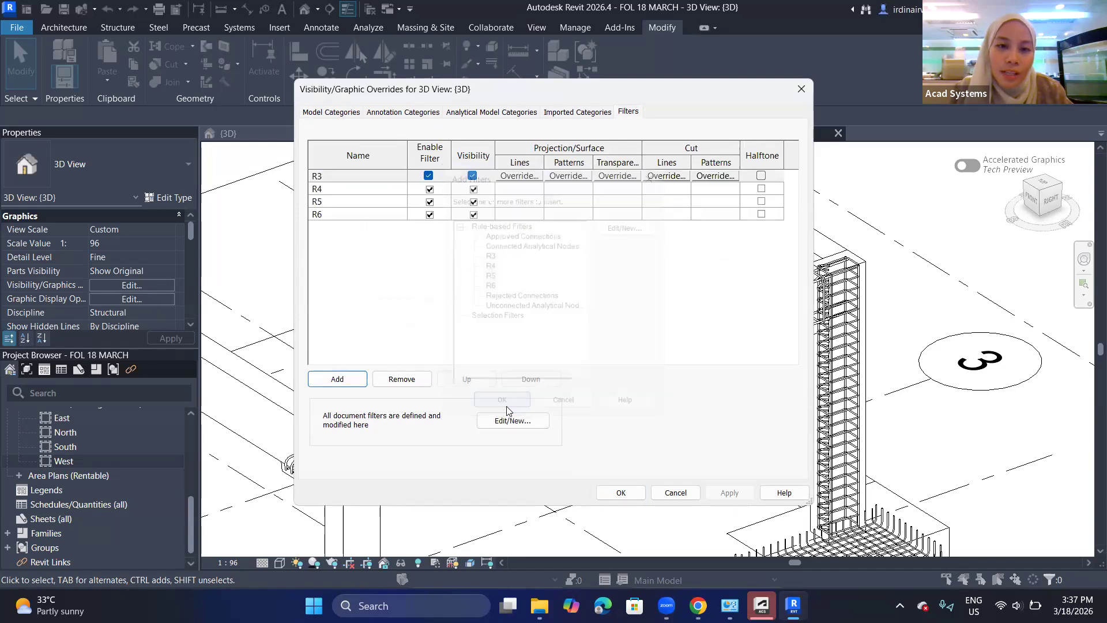
# - Override filter R3's projection surface pattern with a solid foreground fill in yellow RAL 1026
pyautogui.click(568, 175)
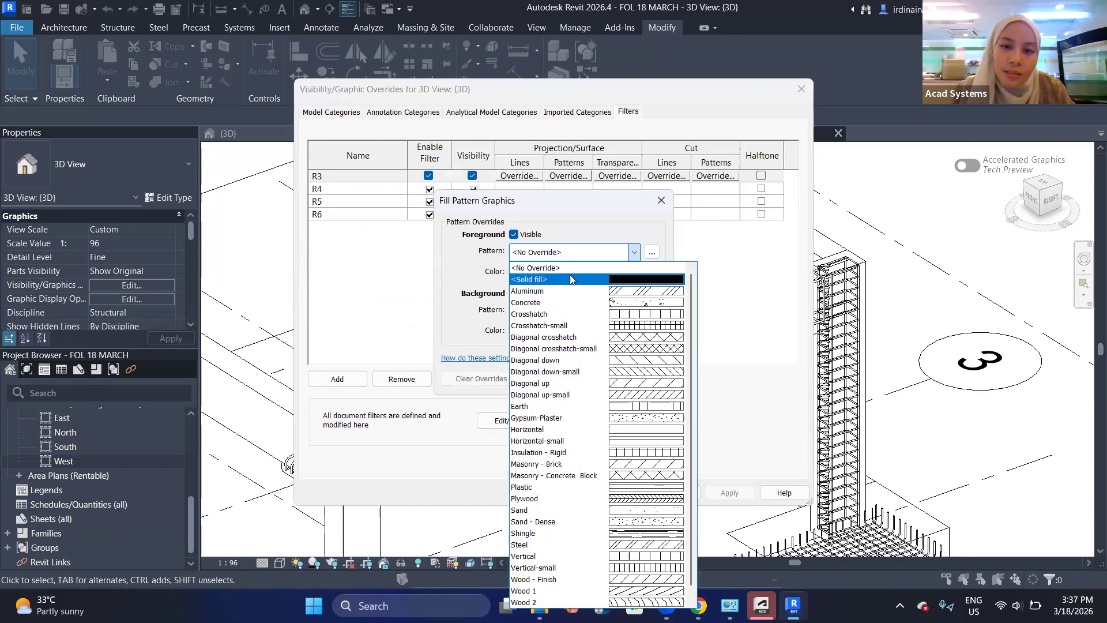
pyautogui.click(570, 277)
pyautogui.click(567, 271)
pyautogui.click(429, 211)
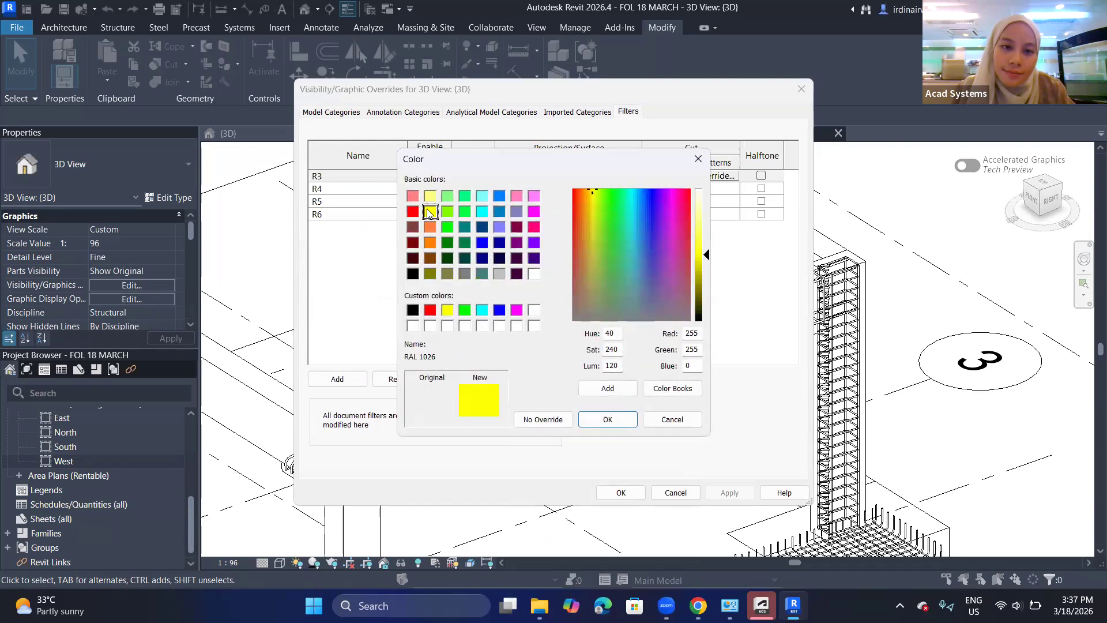
pyautogui.press('Return')
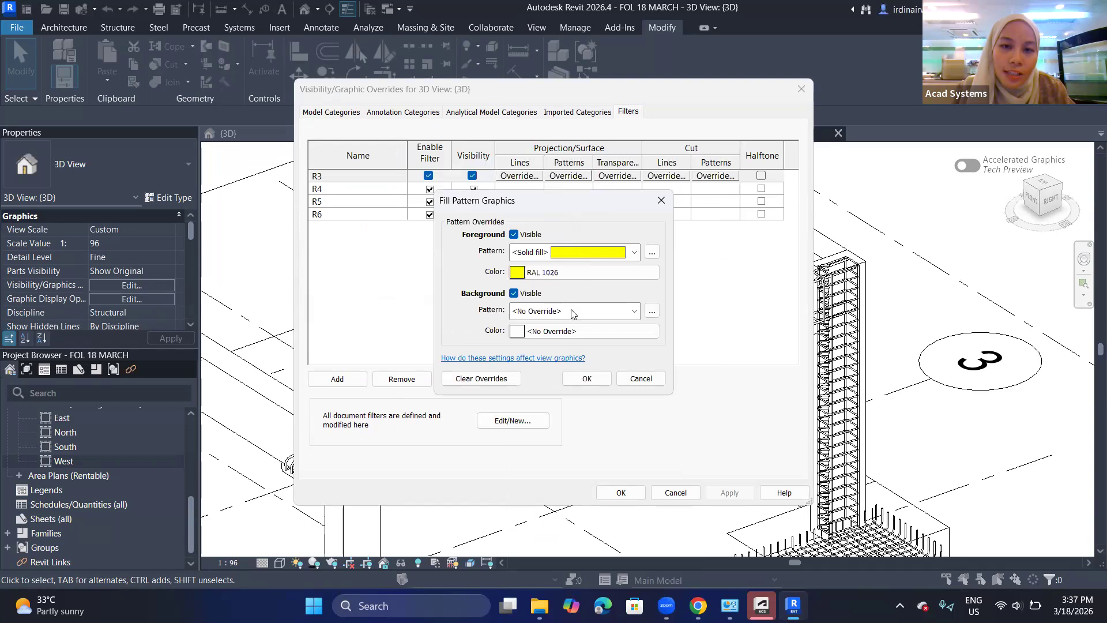
pyautogui.click(586, 378)
# - Override filter R4's projection surface pattern with a solid foreground fill in green
pyautogui.click(578, 189)
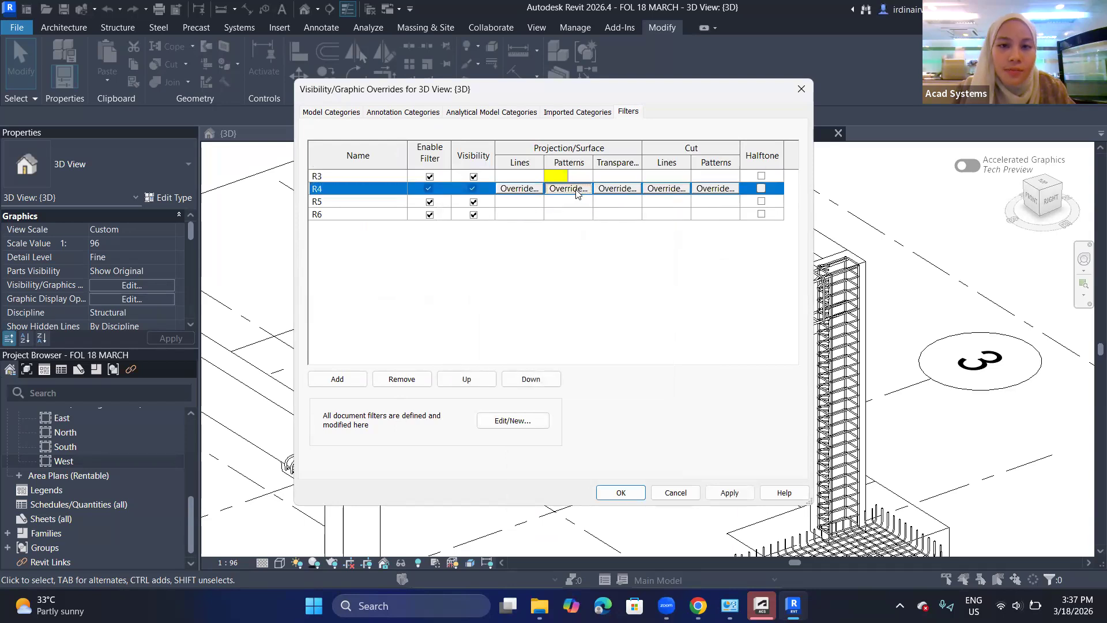
pyautogui.click(568, 189)
pyautogui.click(552, 253)
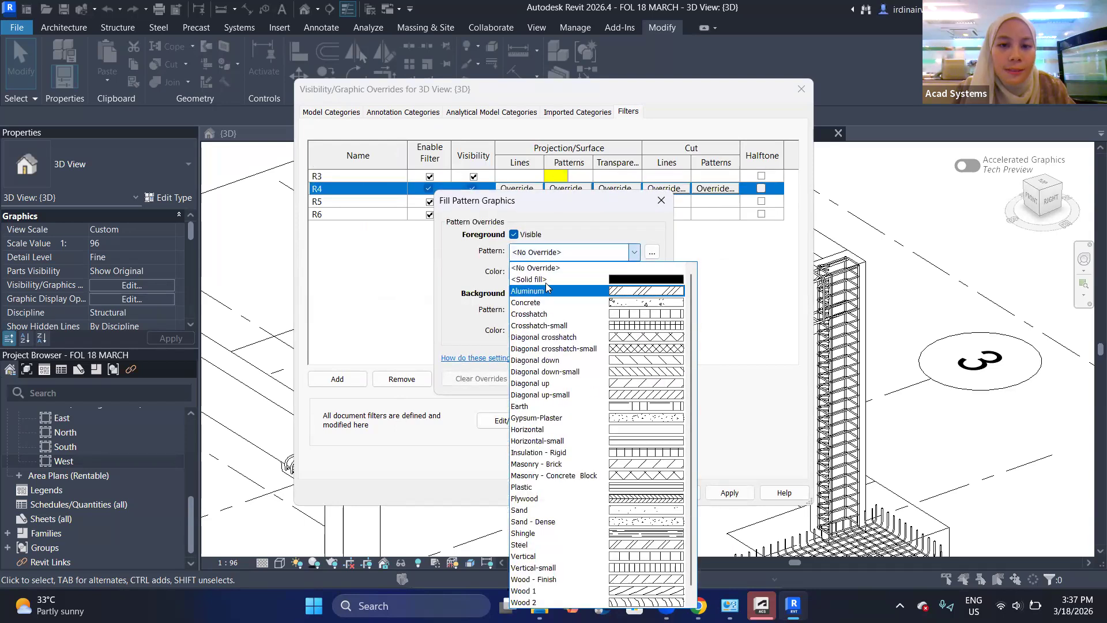
pyautogui.click(542, 274)
pyautogui.click(583, 379)
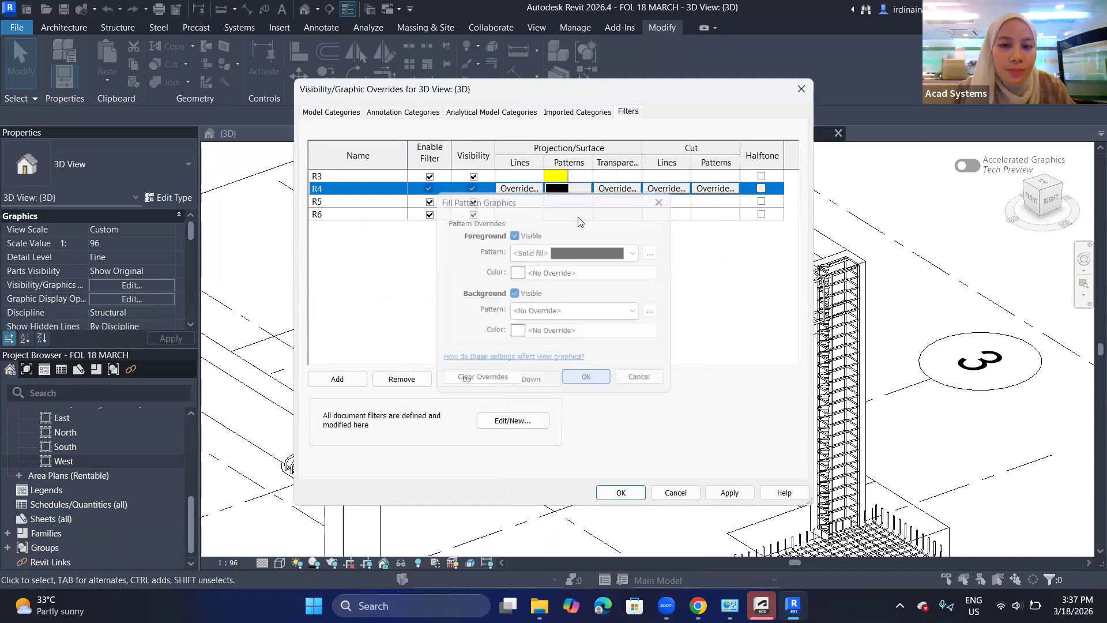
pyautogui.click(567, 189)
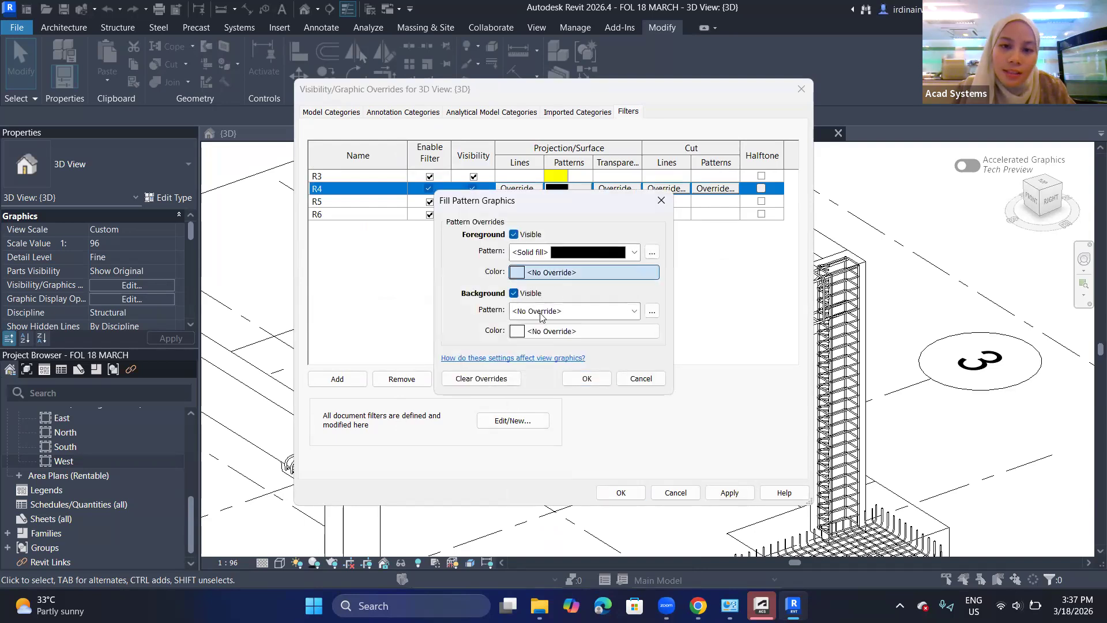
pyautogui.click(545, 273)
pyautogui.click(446, 227)
pyautogui.click(608, 419)
pyautogui.click(587, 379)
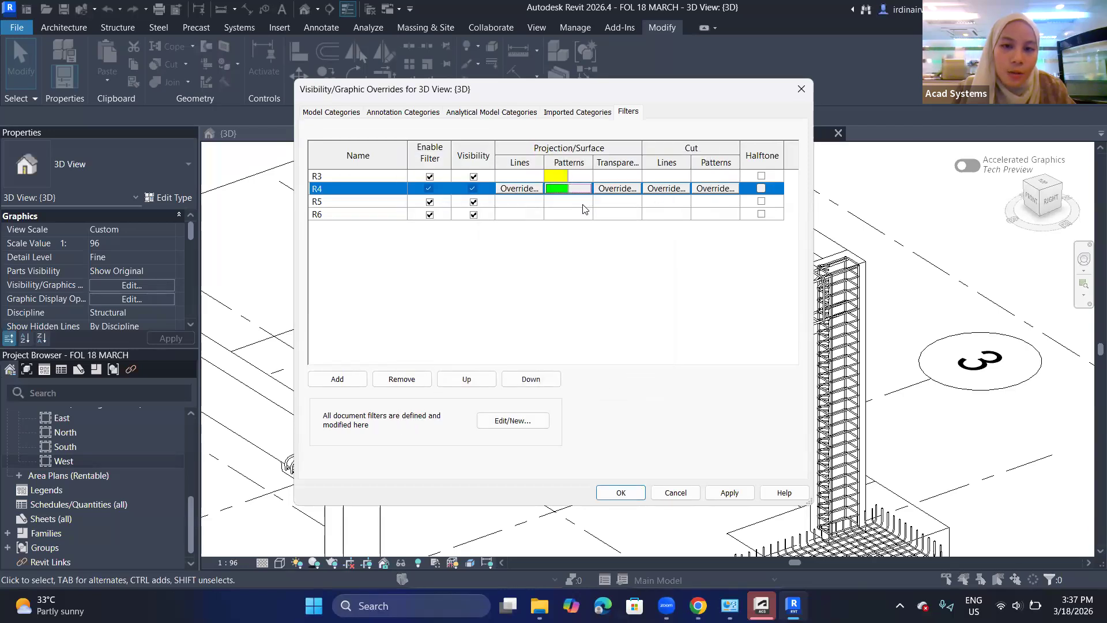
# - Override filter R5's projection surface pattern with a solid foreground fill in cyan
pyautogui.click(582, 202)
pyautogui.click(555, 254)
pyautogui.click(552, 273)
pyautogui.click(555, 274)
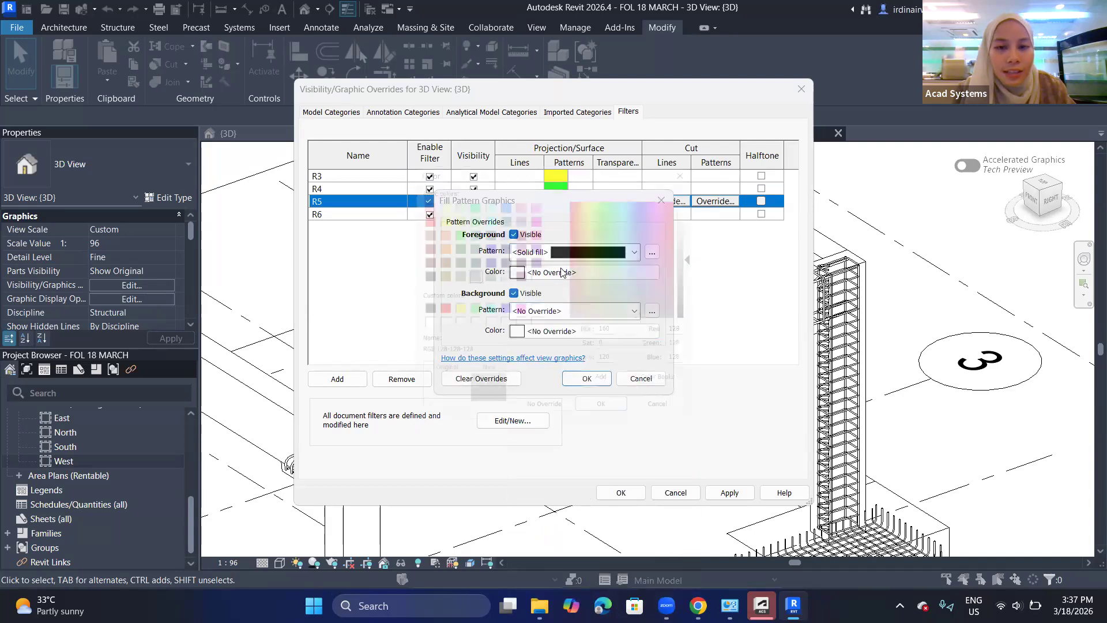
pyautogui.click(482, 212)
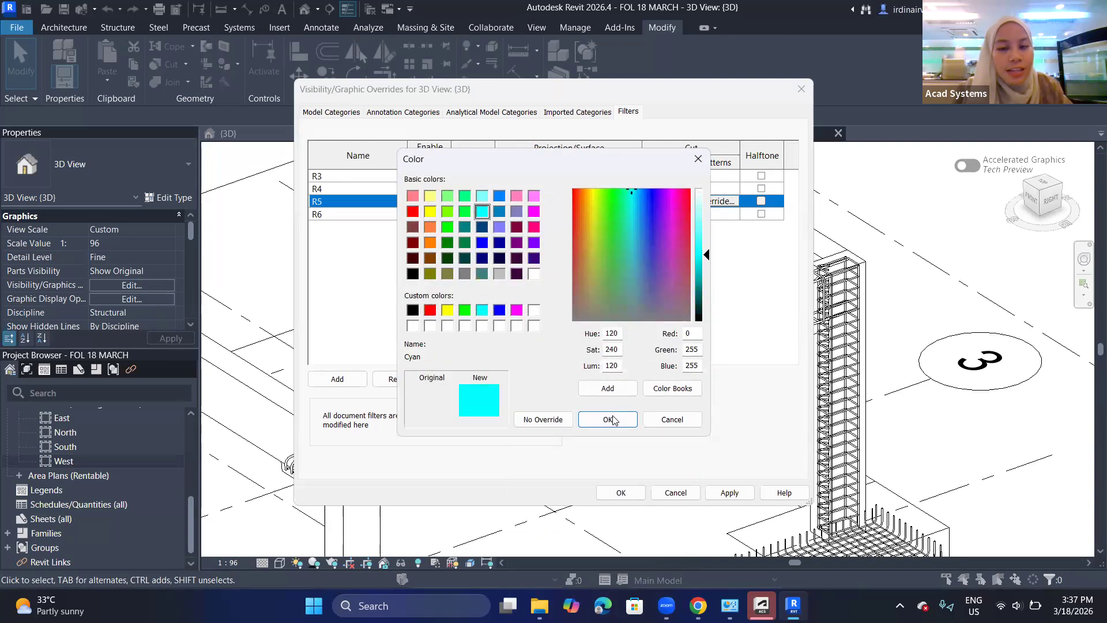
pyautogui.click(610, 420)
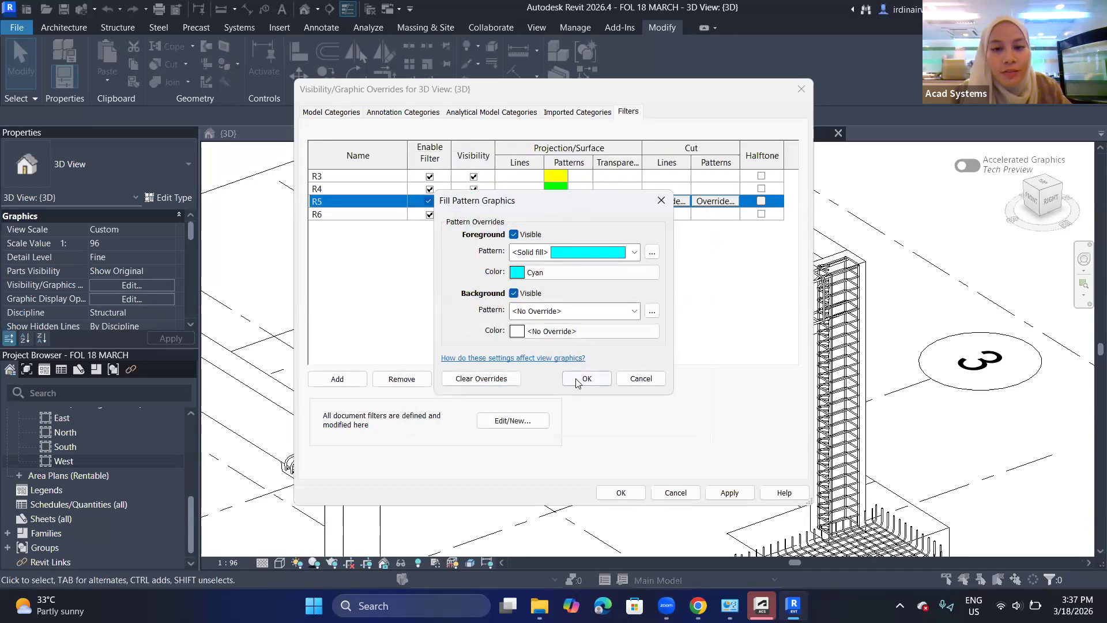
pyautogui.press('Return')
# - Override filter R6's projection surface pattern with a solid fill in pink RGB 255-128-192 and apply the filter overrides to the 3D view
pyautogui.click(559, 214)
pyautogui.click(556, 213)
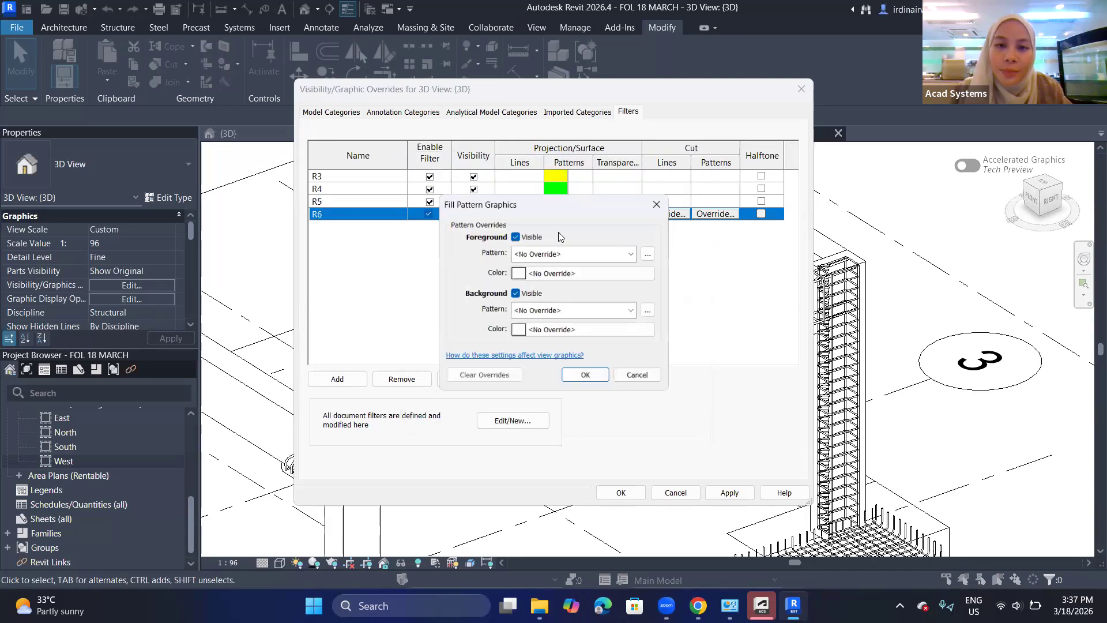
pyautogui.click(555, 255)
pyautogui.click(568, 279)
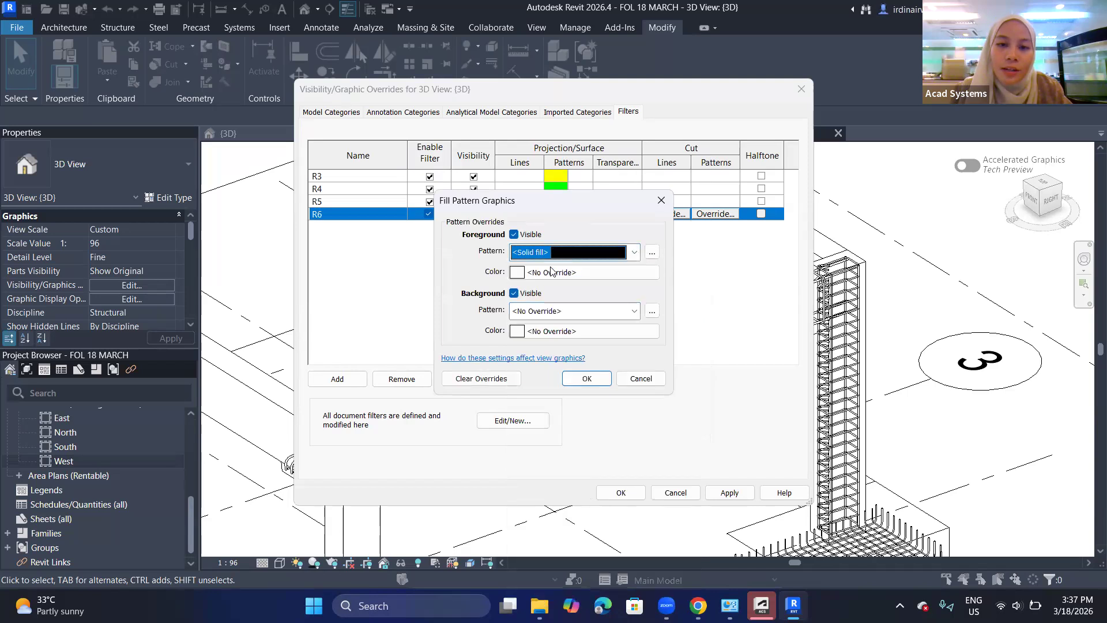
pyautogui.click(522, 272)
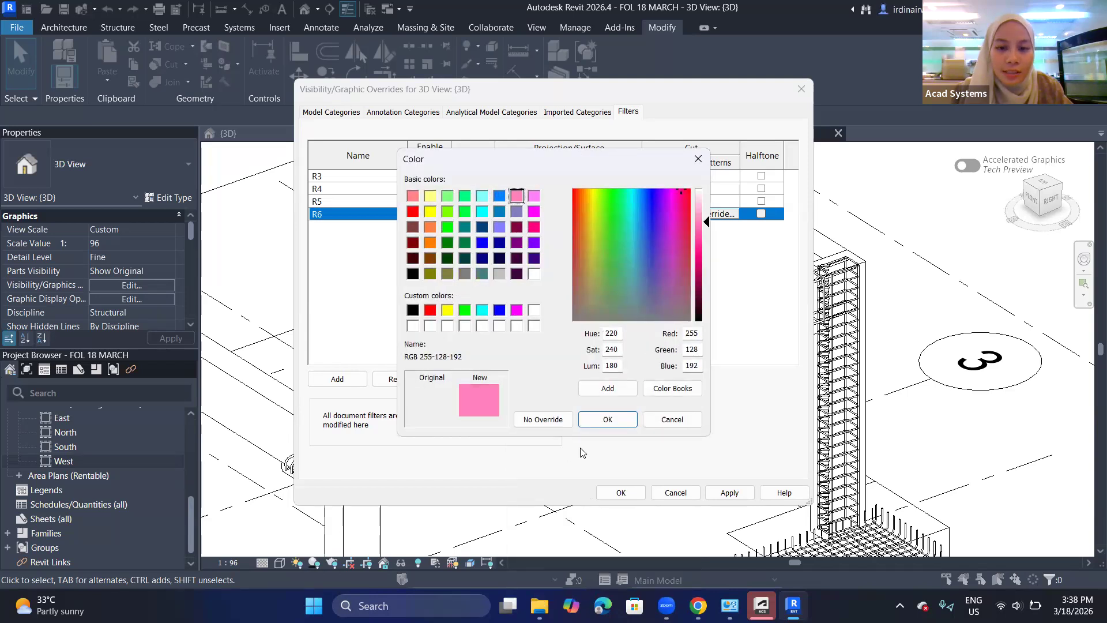
pyautogui.click(604, 418)
pyautogui.click(585, 379)
pyautogui.click(730, 492)
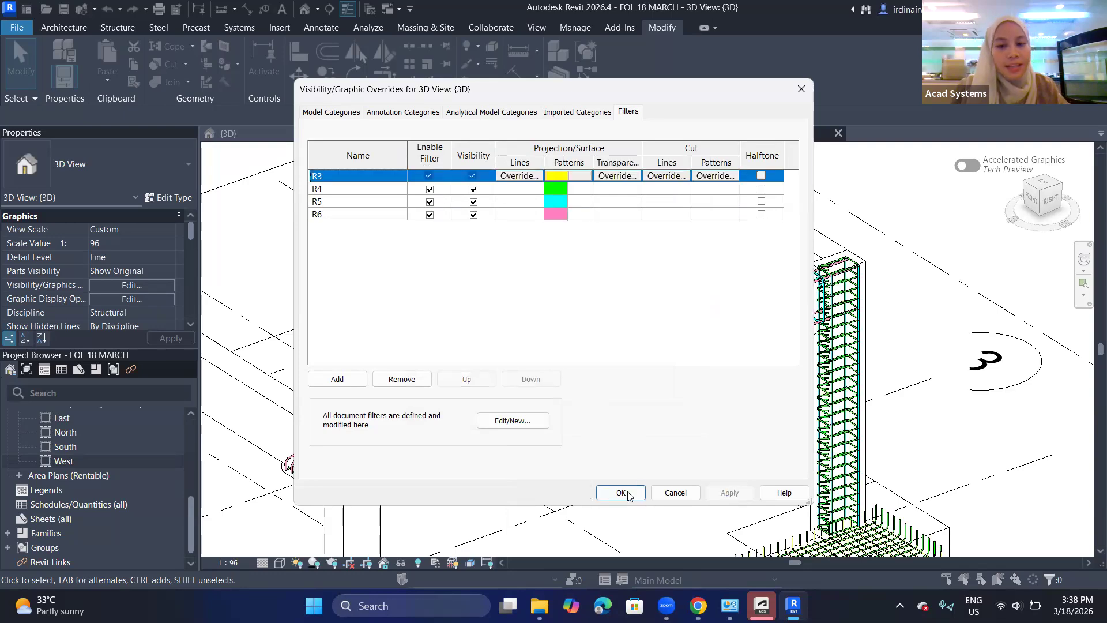
pyautogui.click(627, 493)
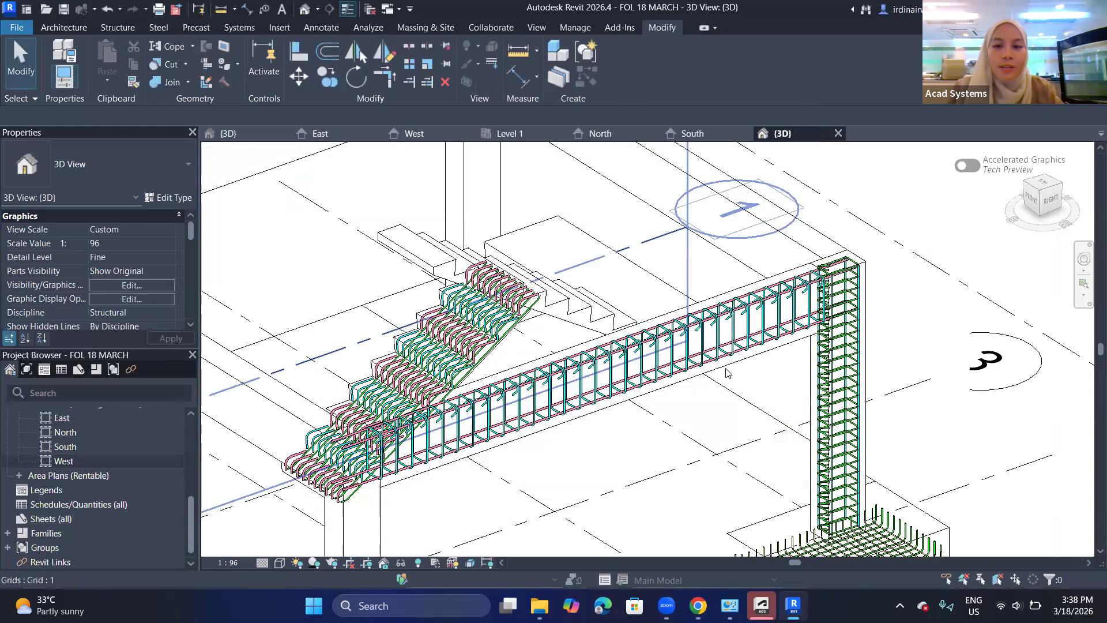
# - Examine the colour-coded rebar of the beam, column, footing and stair in the 3D view from several angles
pyautogui.scroll(-3, 726, 373)
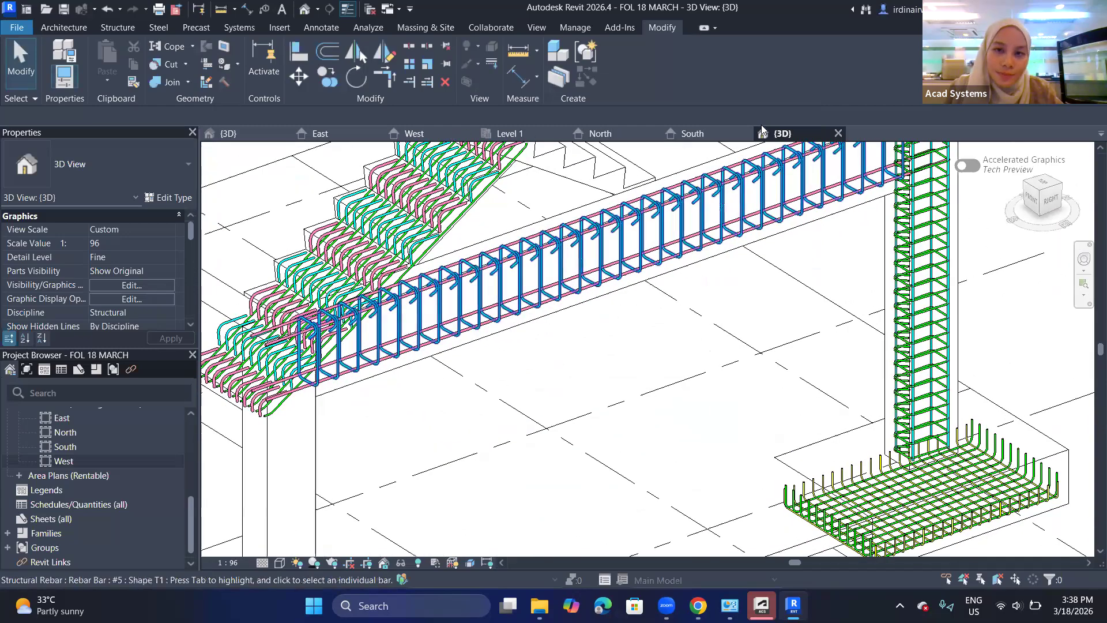
pyautogui.moveTo(832, 148); pyautogui.dragTo(773, 170, button='middle')
pyautogui.moveTo(548, 312); pyautogui.dragTo(574, 336, button='middle')
pyautogui.keyDown('shift'); pyautogui.moveTo(678, 270); pyautogui.dragTo(699, 241, button='middle'); pyautogui.keyUp('shift')
pyautogui.moveTo(699, 240); pyautogui.dragTo(620, 150, button='middle')
pyautogui.scroll(-1, 739, 240)
pyautogui.moveTo(613, 292); pyautogui.dragTo(728, 324, button='middle')
pyautogui.scroll(3, 728, 324)
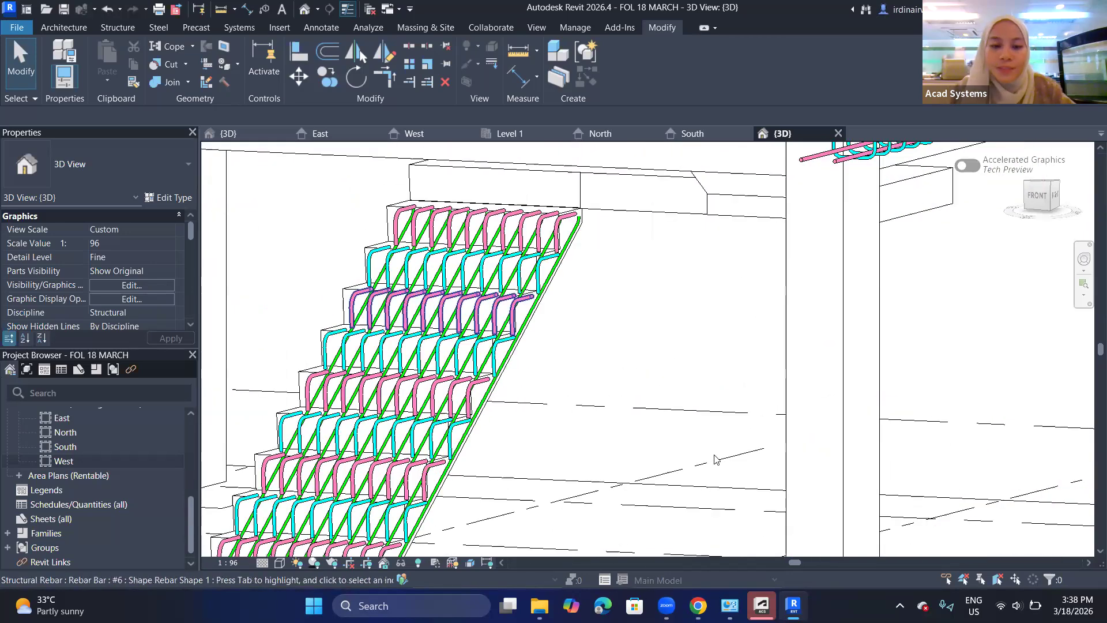
pyautogui.scroll(-2, 680, 415)
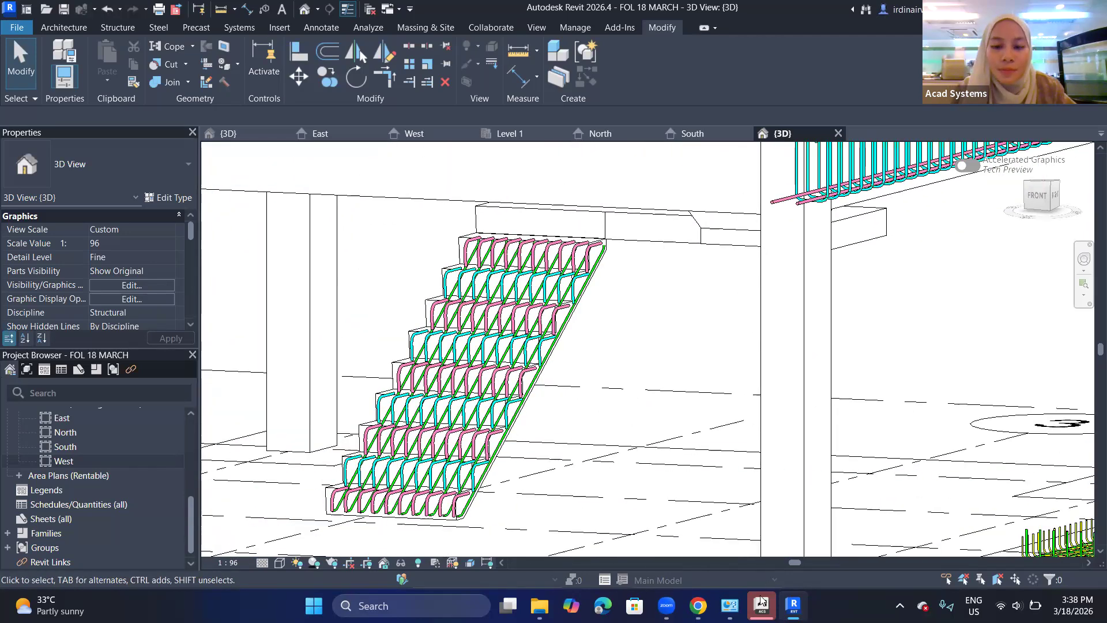
pyautogui.moveTo(577, 292); pyautogui.dragTo(582, 338, button='middle')
# - Switch to the Acad Systems website in Chrome and review its promotions, free online courses and seminar invitation
pyautogui.moveTo(698, 605)
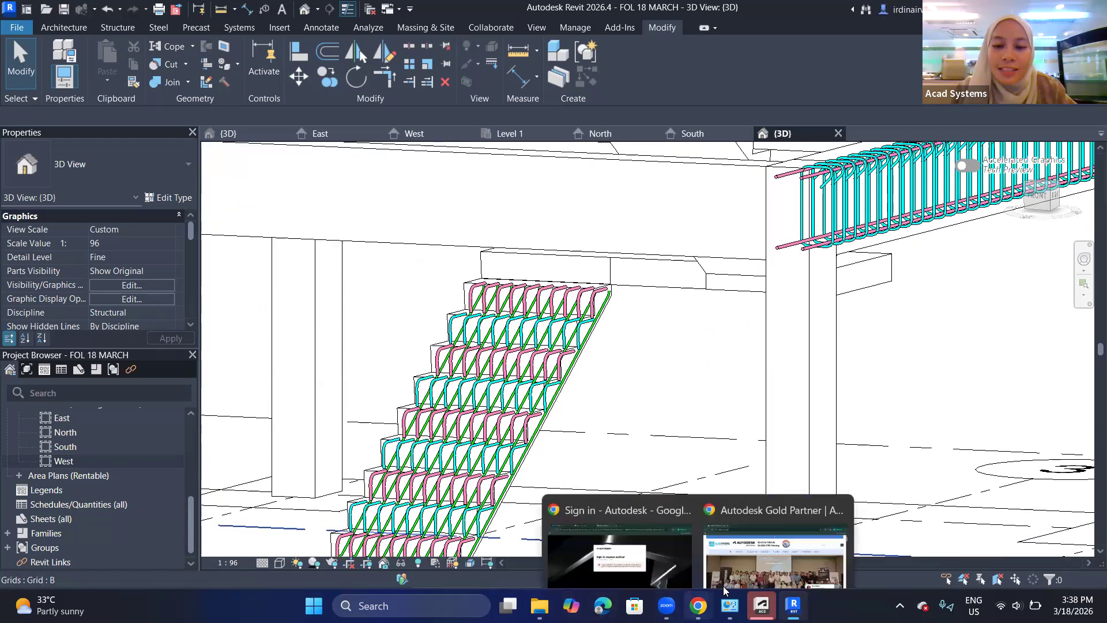
pyautogui.click(761, 548)
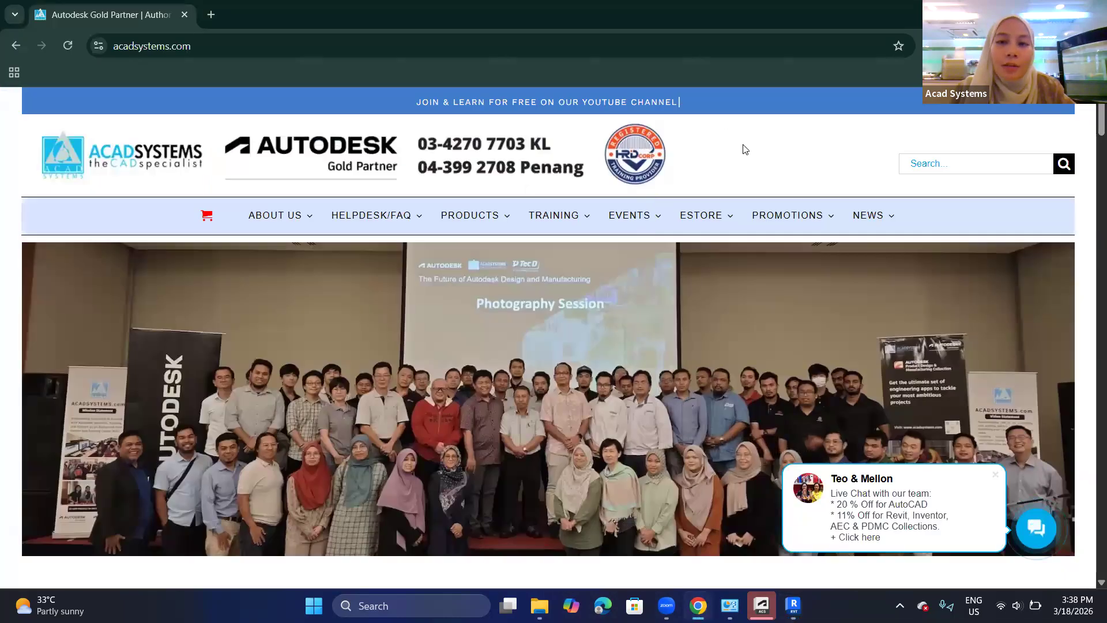
pyautogui.scroll(-5, 756, 157)
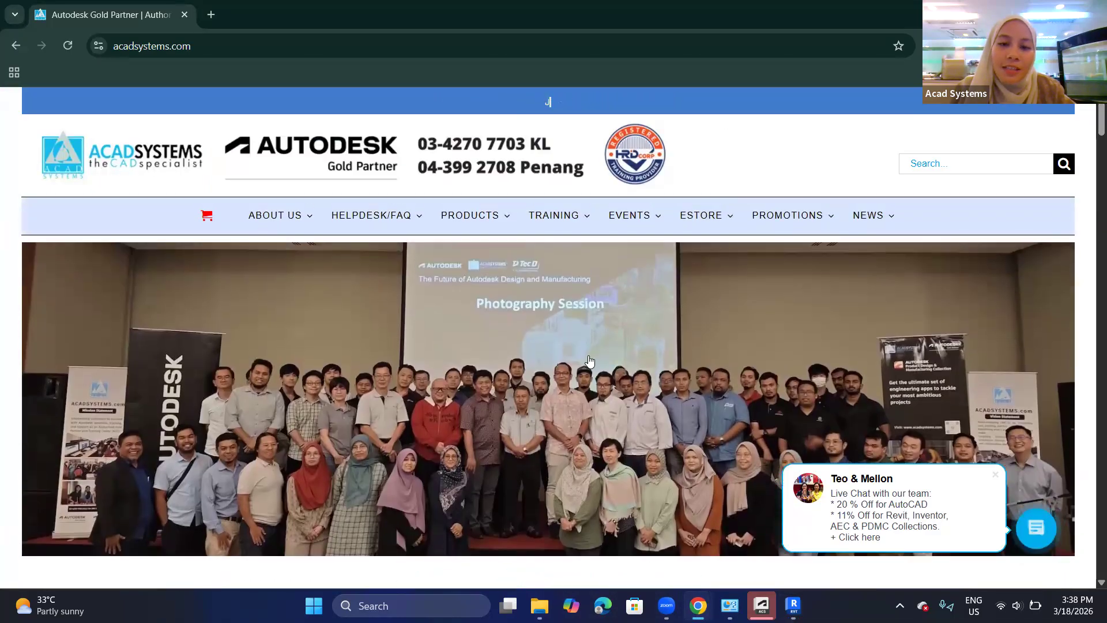
pyautogui.scroll(-10, 588, 351)
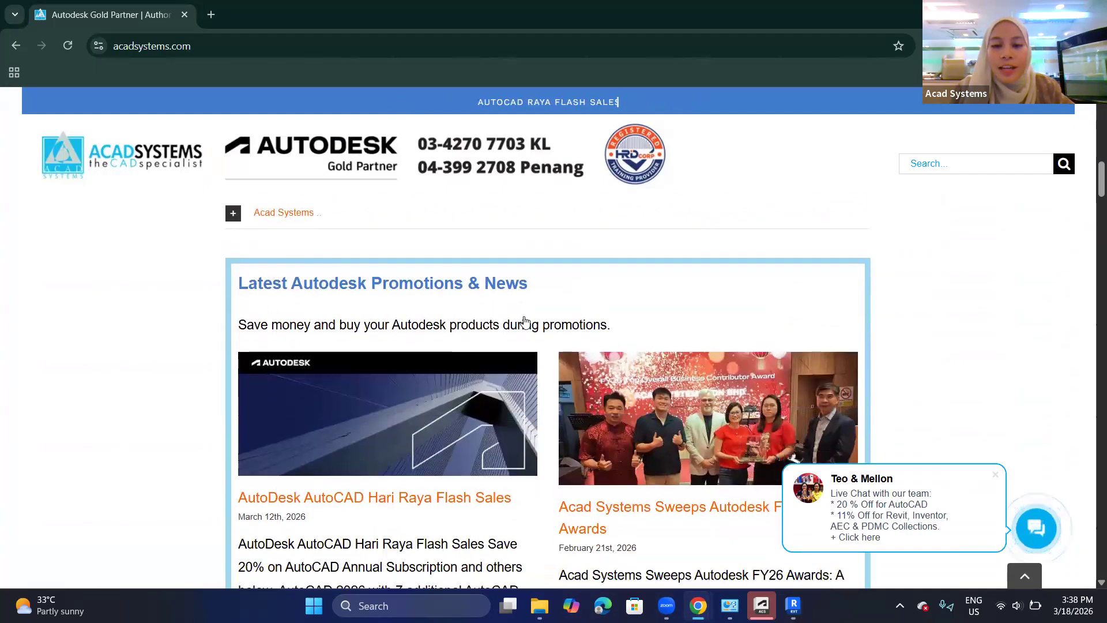
pyautogui.scroll(-10, 522, 322)
pyautogui.scroll(-10, 532, 321)
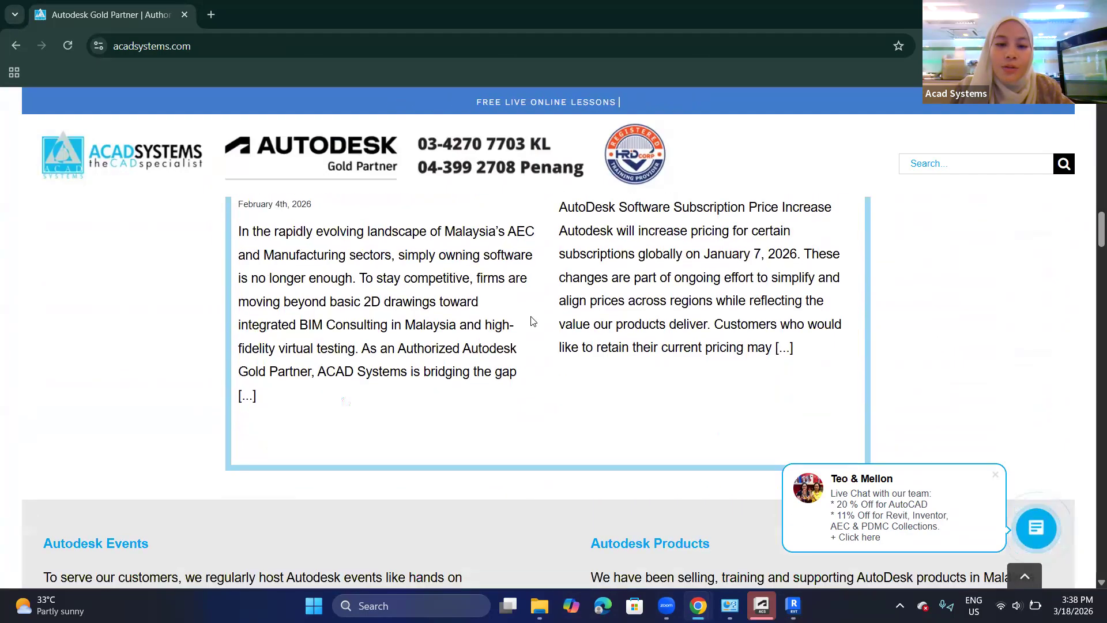
pyautogui.scroll(-3, 531, 321)
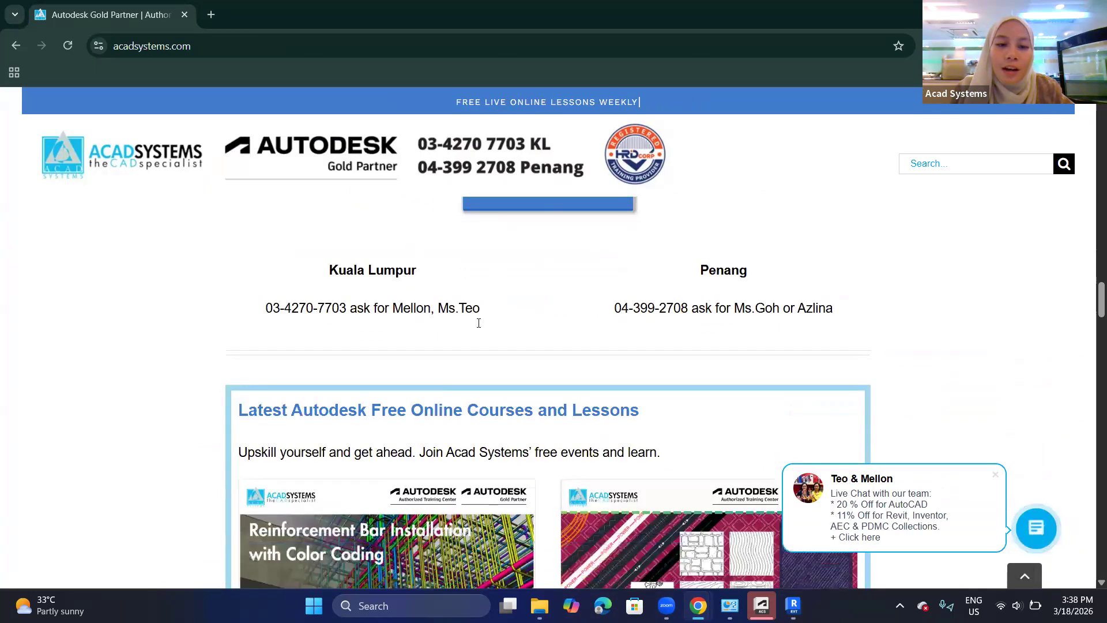
pyautogui.scroll(-3, 450, 336)
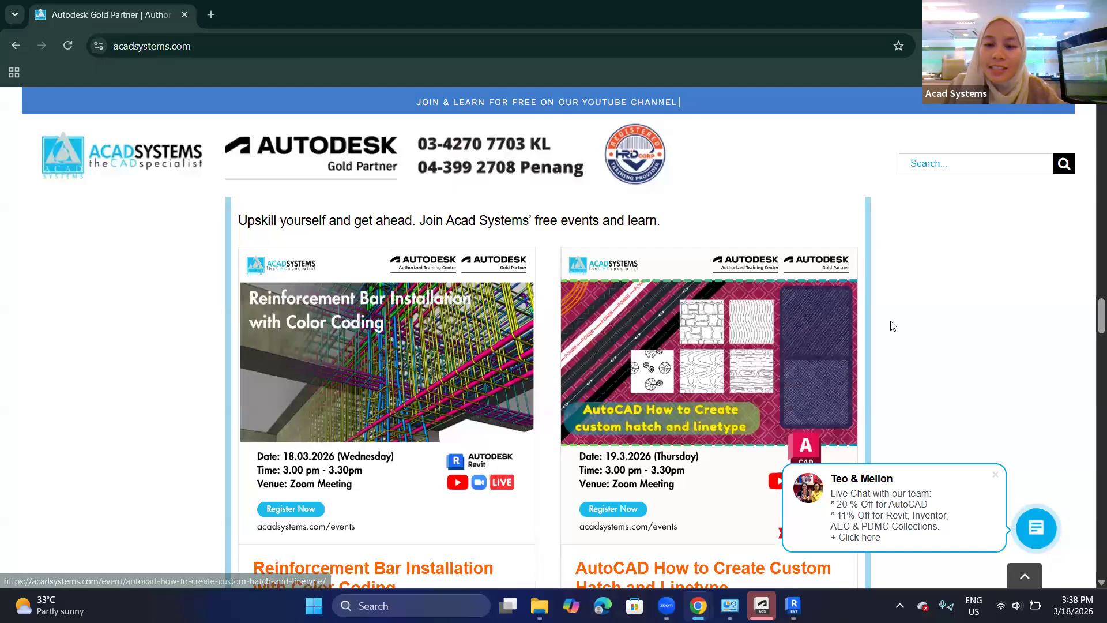
pyautogui.scroll(-8, 893, 325)
pyautogui.scroll(-5, 893, 325)
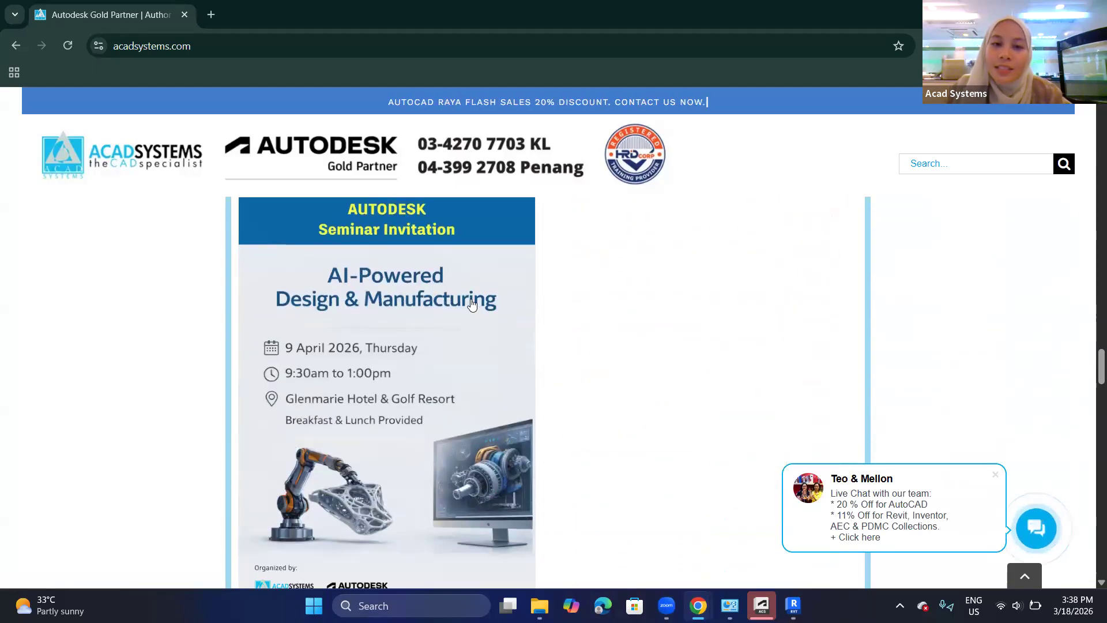
# - Review the website's calendar of events section and the 2026 training schedules for KL and Penang
pyautogui.scroll(-16, 676, 288)
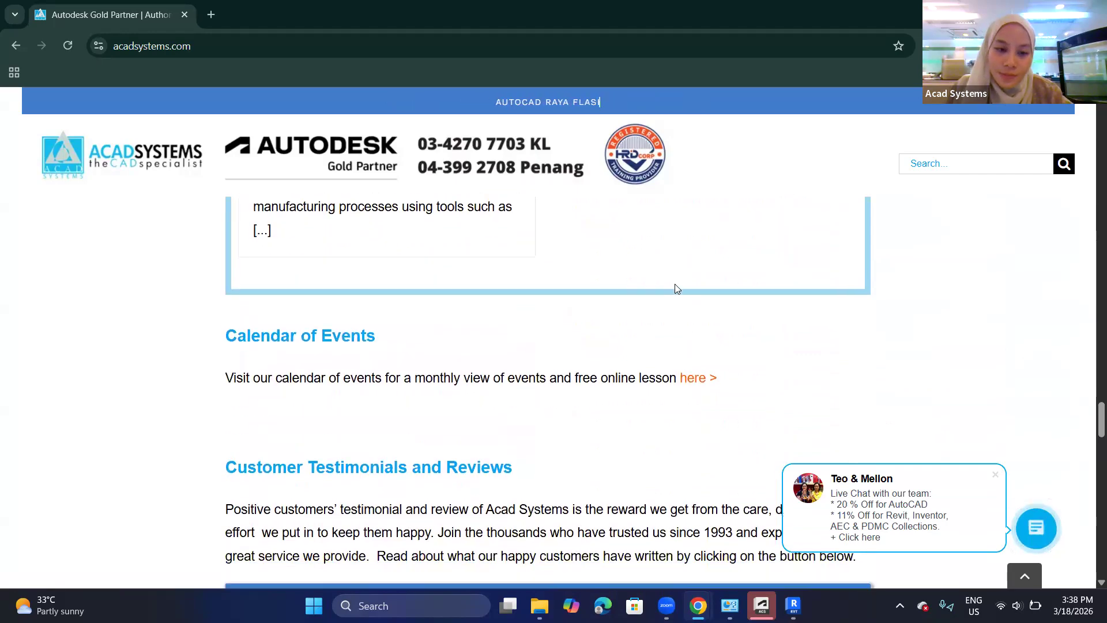
pyautogui.scroll(-7, 675, 284)
pyautogui.scroll(2, 501, 270)
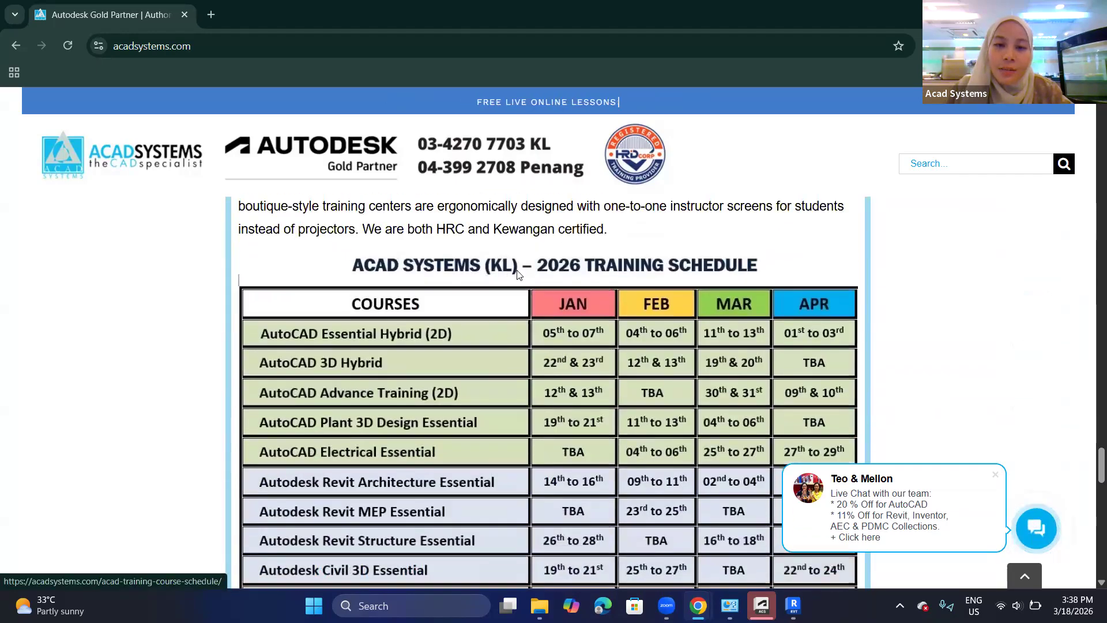
pyautogui.scroll(1, 500, 270)
pyautogui.scroll(-9, 603, 324)
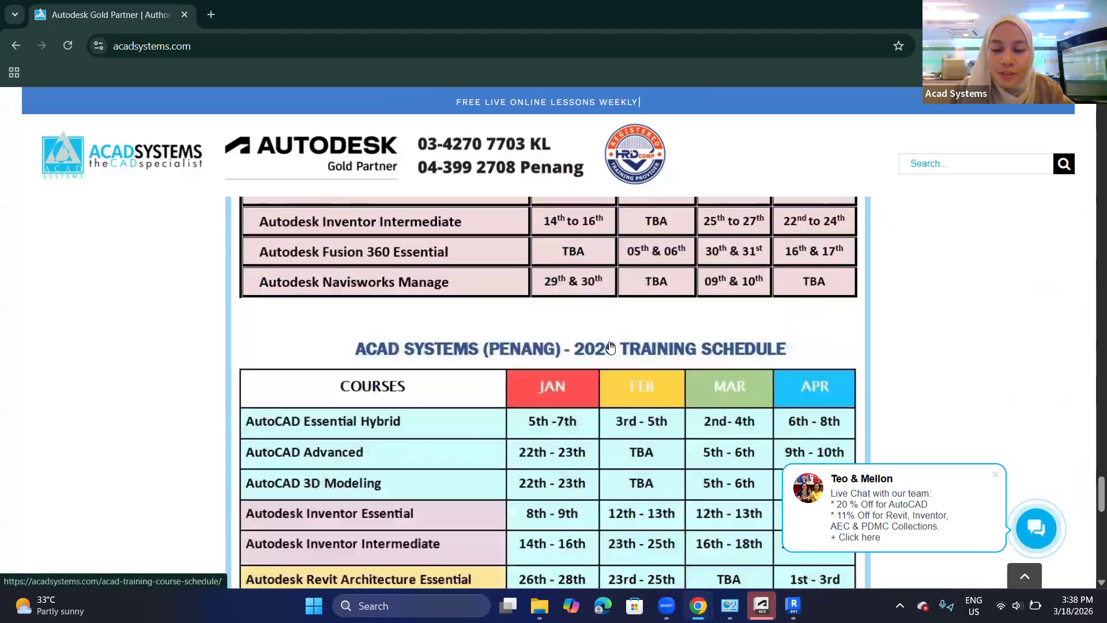
pyautogui.scroll(-10, 616, 350)
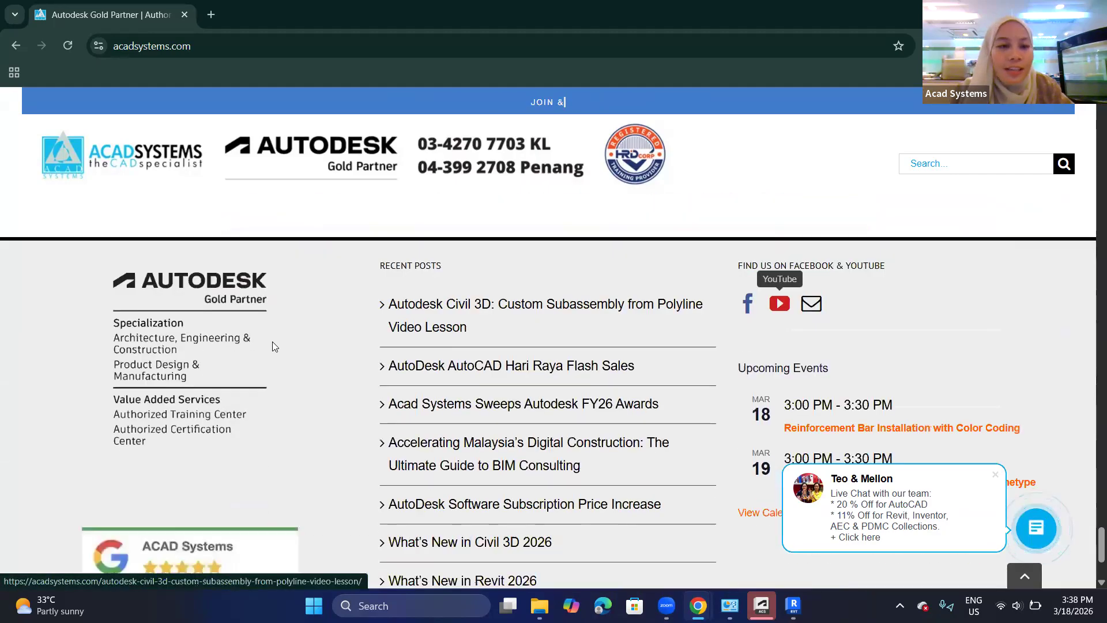
# - Check the recent posts and upcoming events in the website footer, and open the company's YouTube channel
pyautogui.scroll(2, 314, 326)
pyautogui.scroll(3, 314, 326)
pyautogui.scroll(-7, 771, 324)
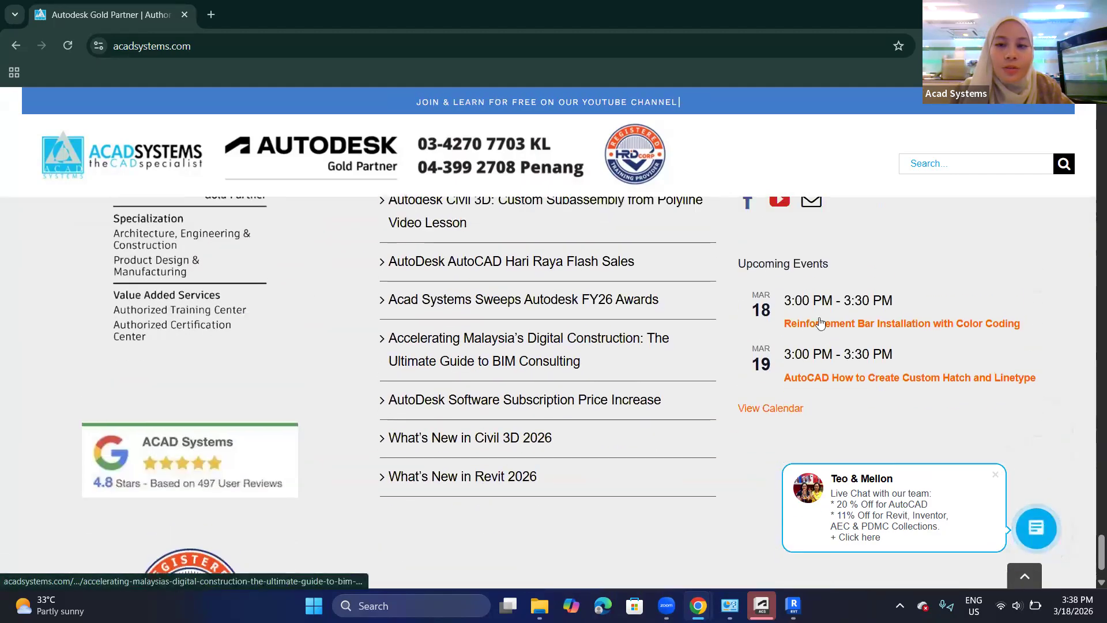
pyautogui.scroll(2, 776, 305)
pyautogui.scroll(2, 791, 320)
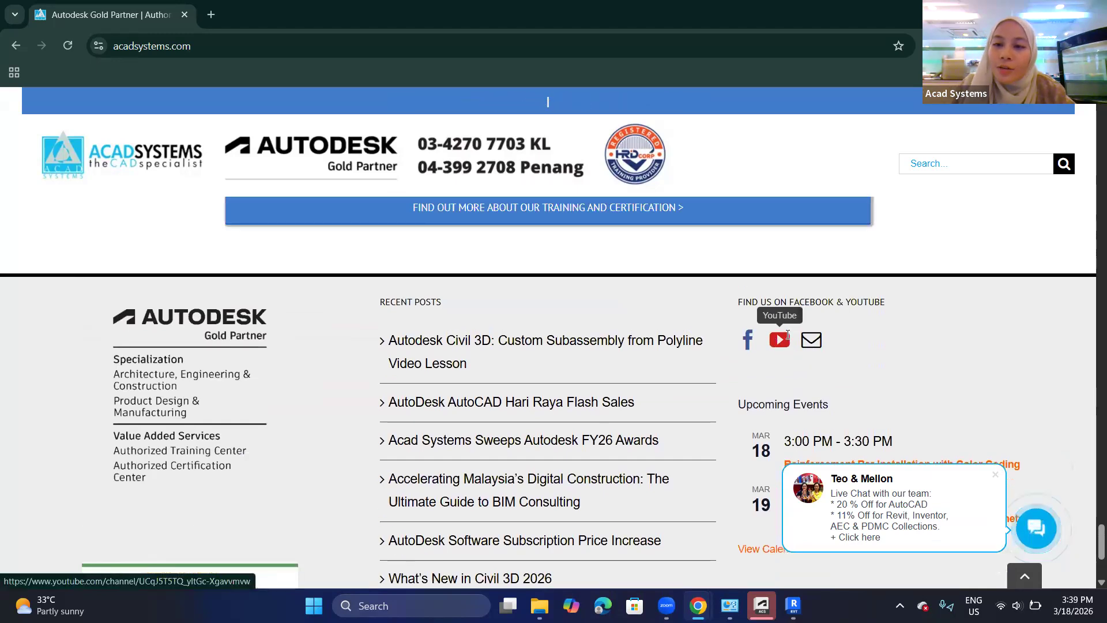
pyautogui.click(782, 376)
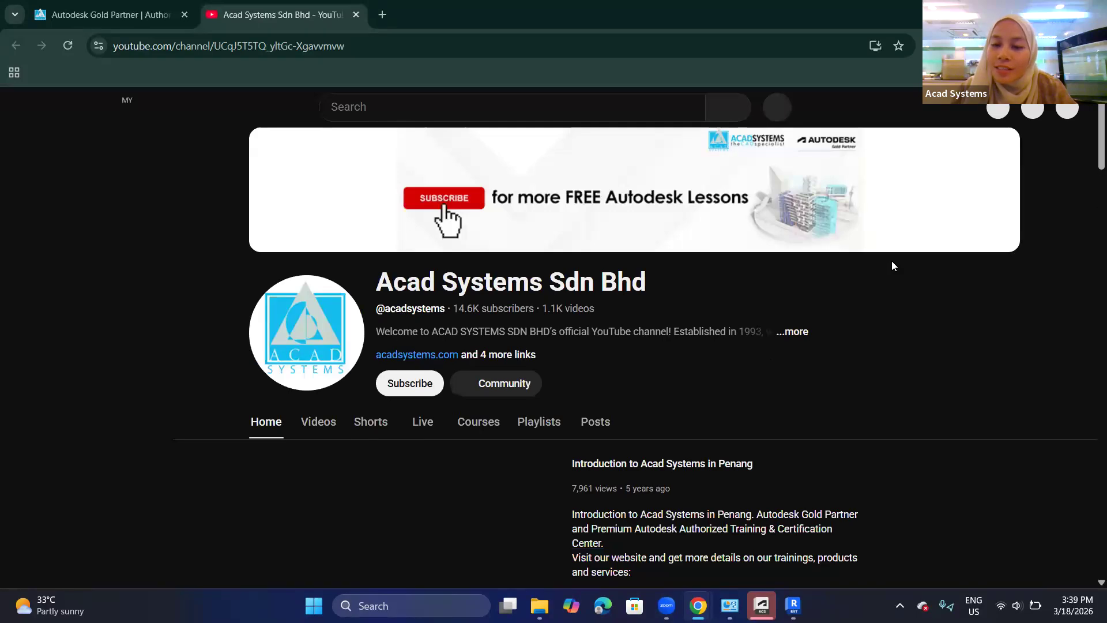
pyautogui.scroll(-1, 856, 277)
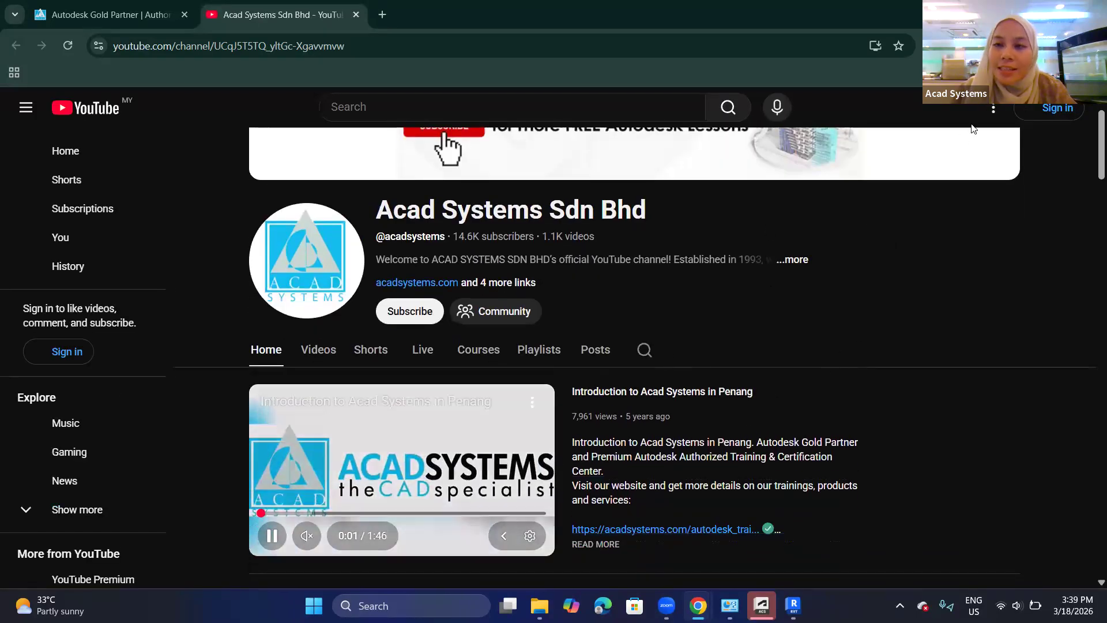